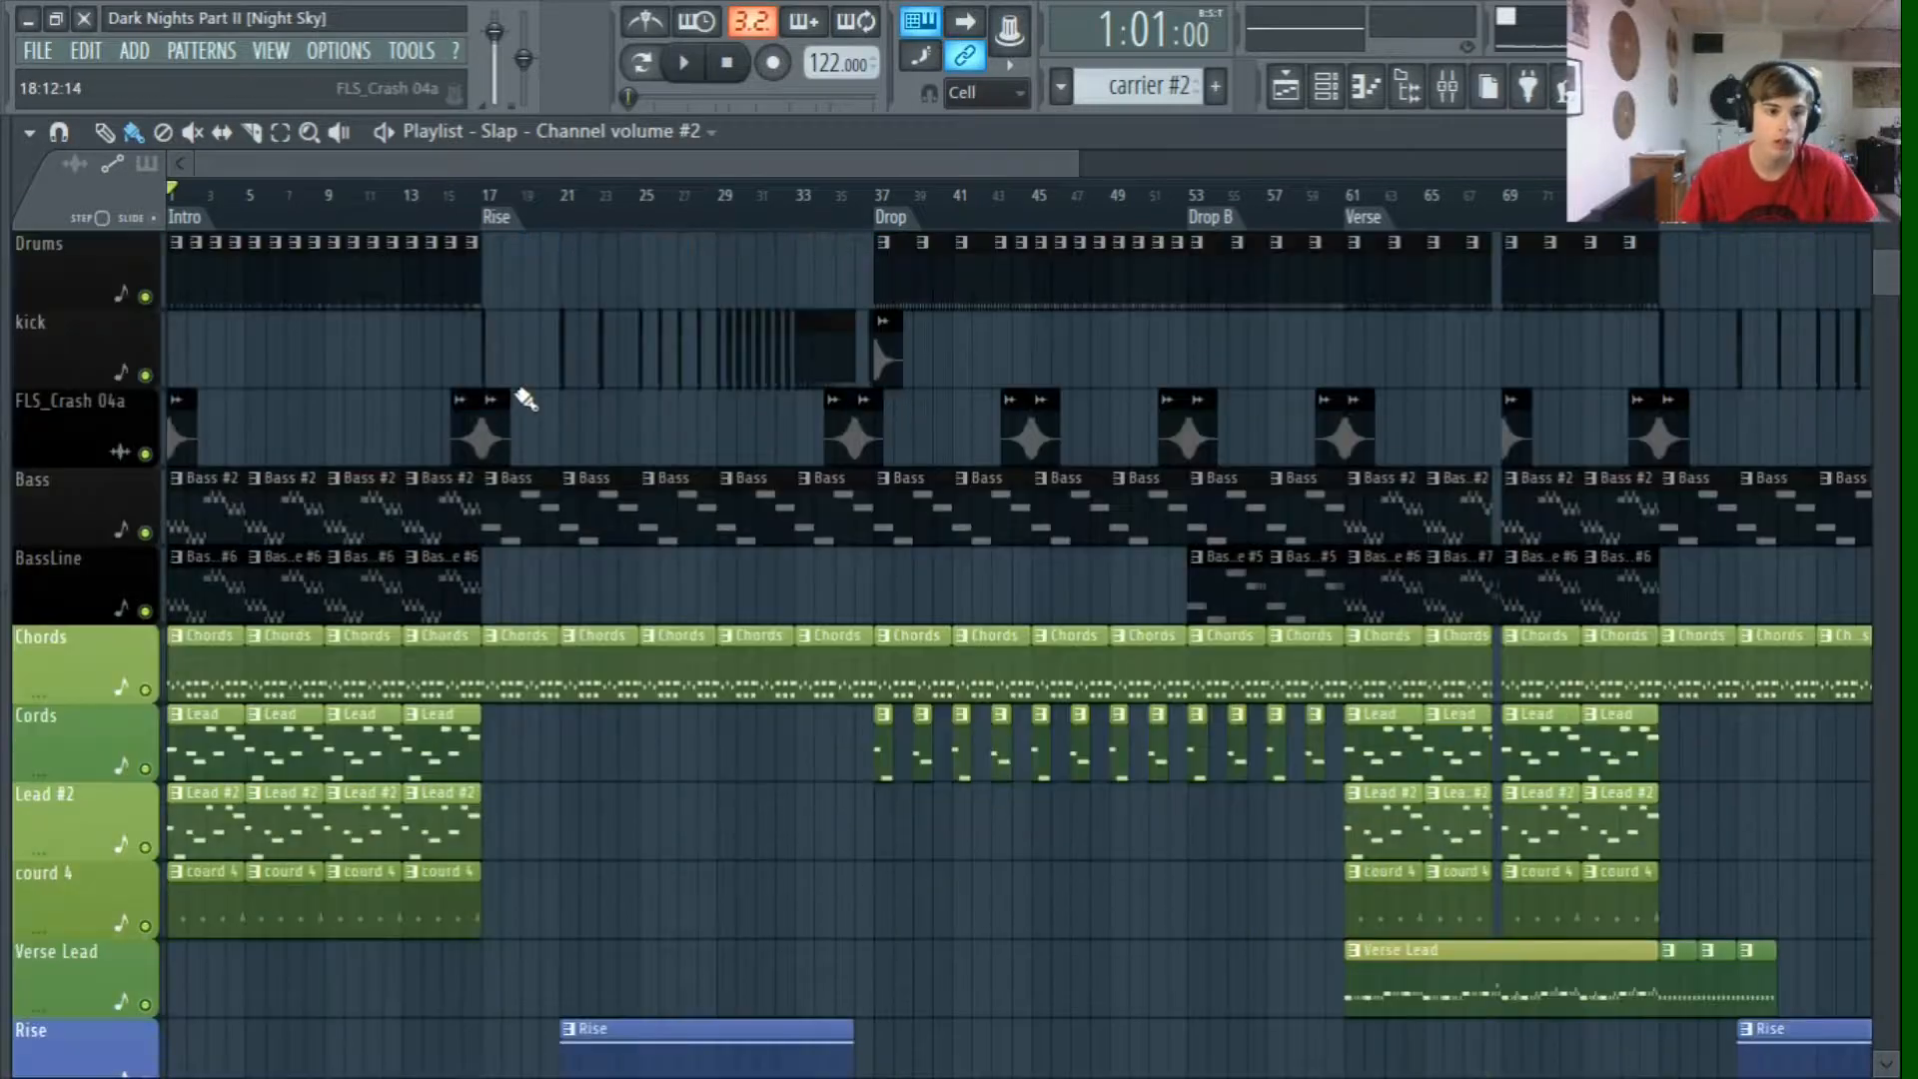
# Step: Examine the playlist arrangement around the intro, including the tracks above and below Drums
pyautogui.scroll(5, 289, 504)
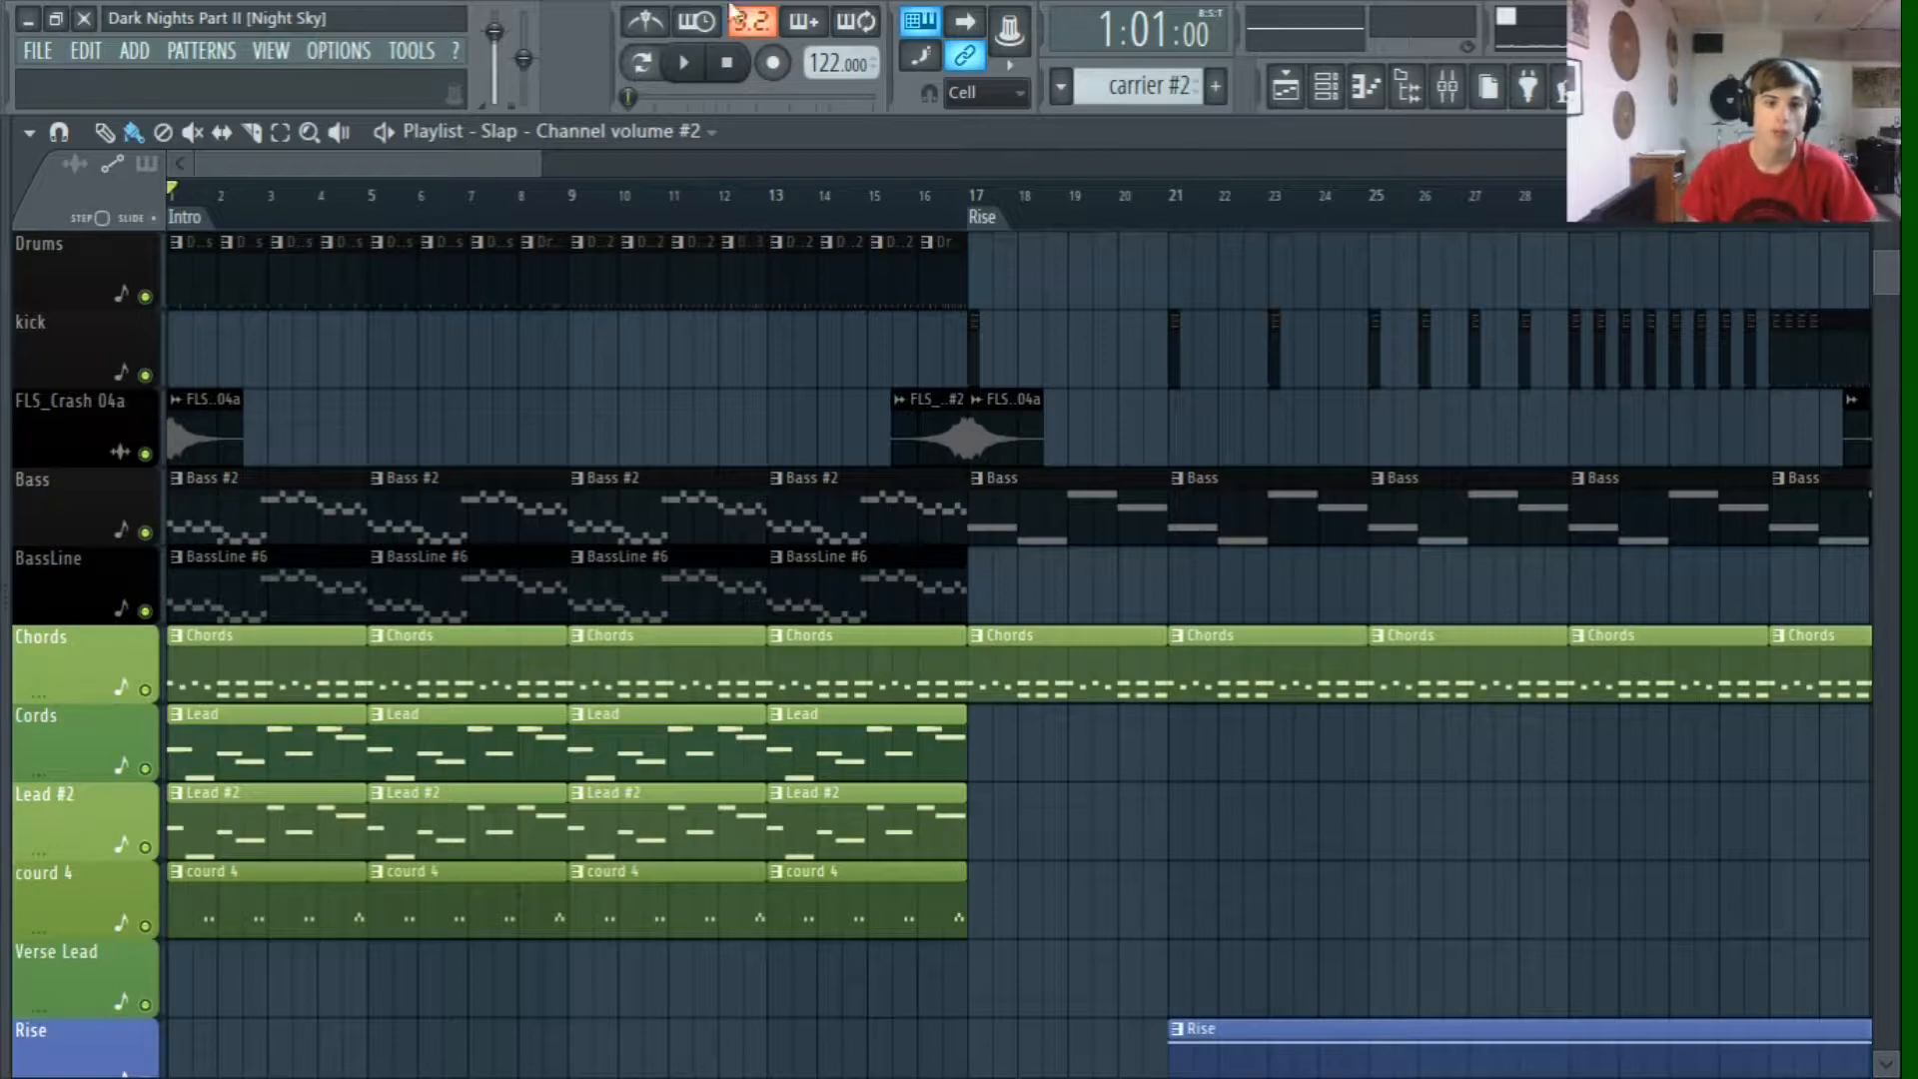
pyautogui.scroll(-8, 556, 796)
pyautogui.scroll(-8, 578, 626)
pyautogui.scroll(20, 575, 624)
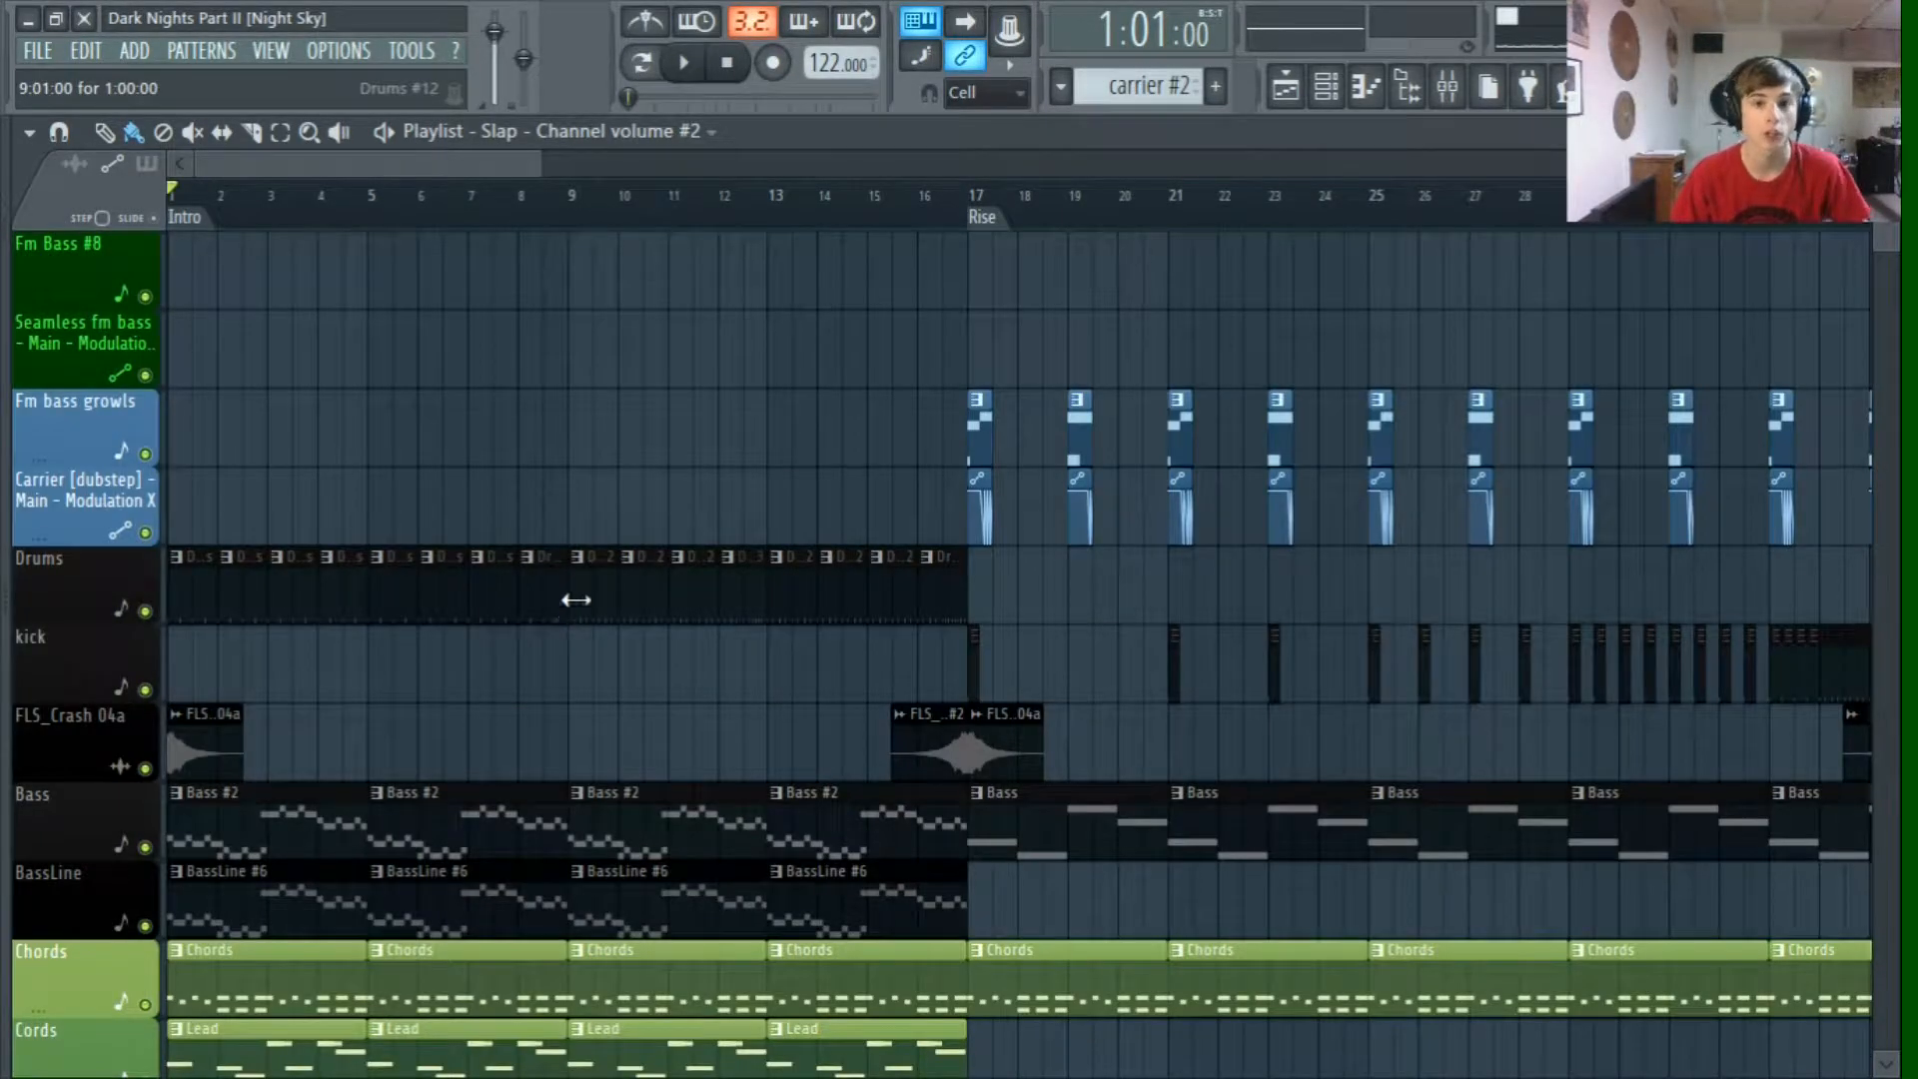
pyautogui.scroll(4, 258, 265)
pyautogui.scroll(-2, 251, 429)
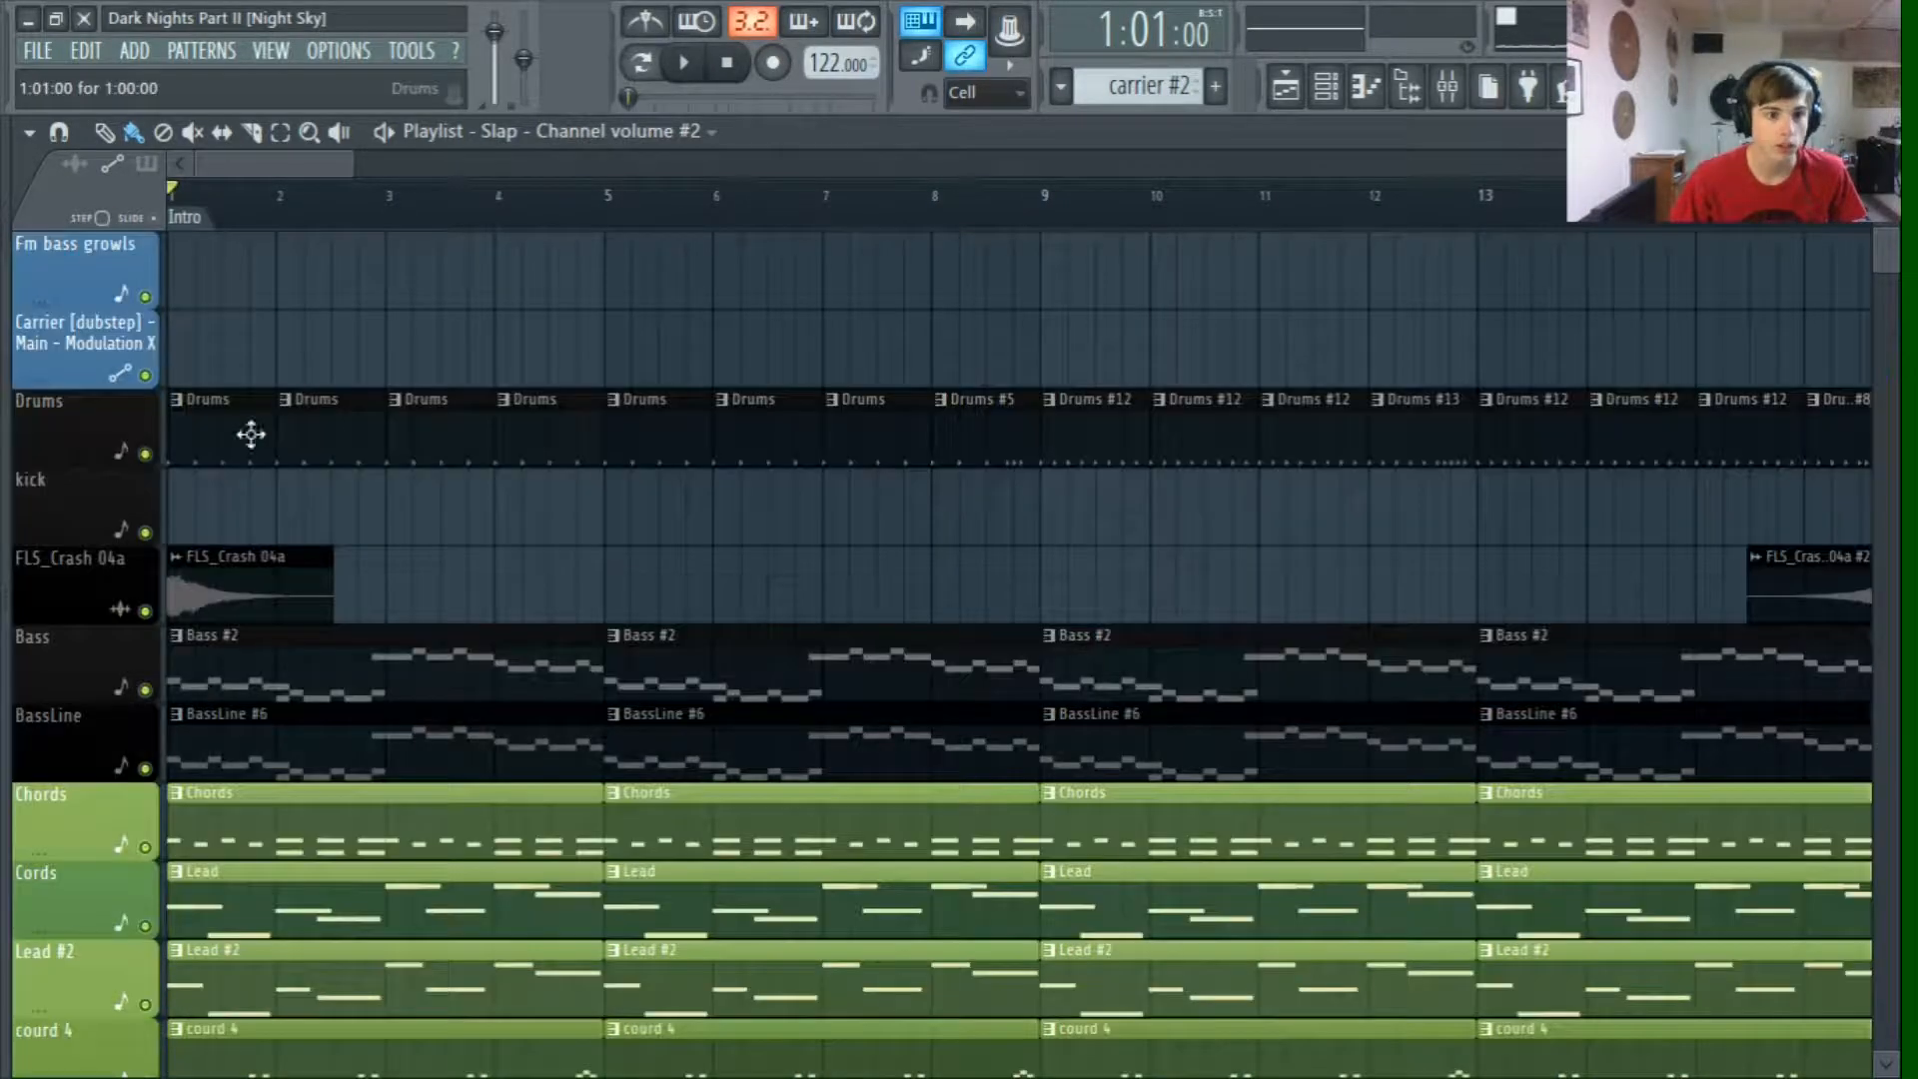
pyautogui.scroll(2, 266, 257)
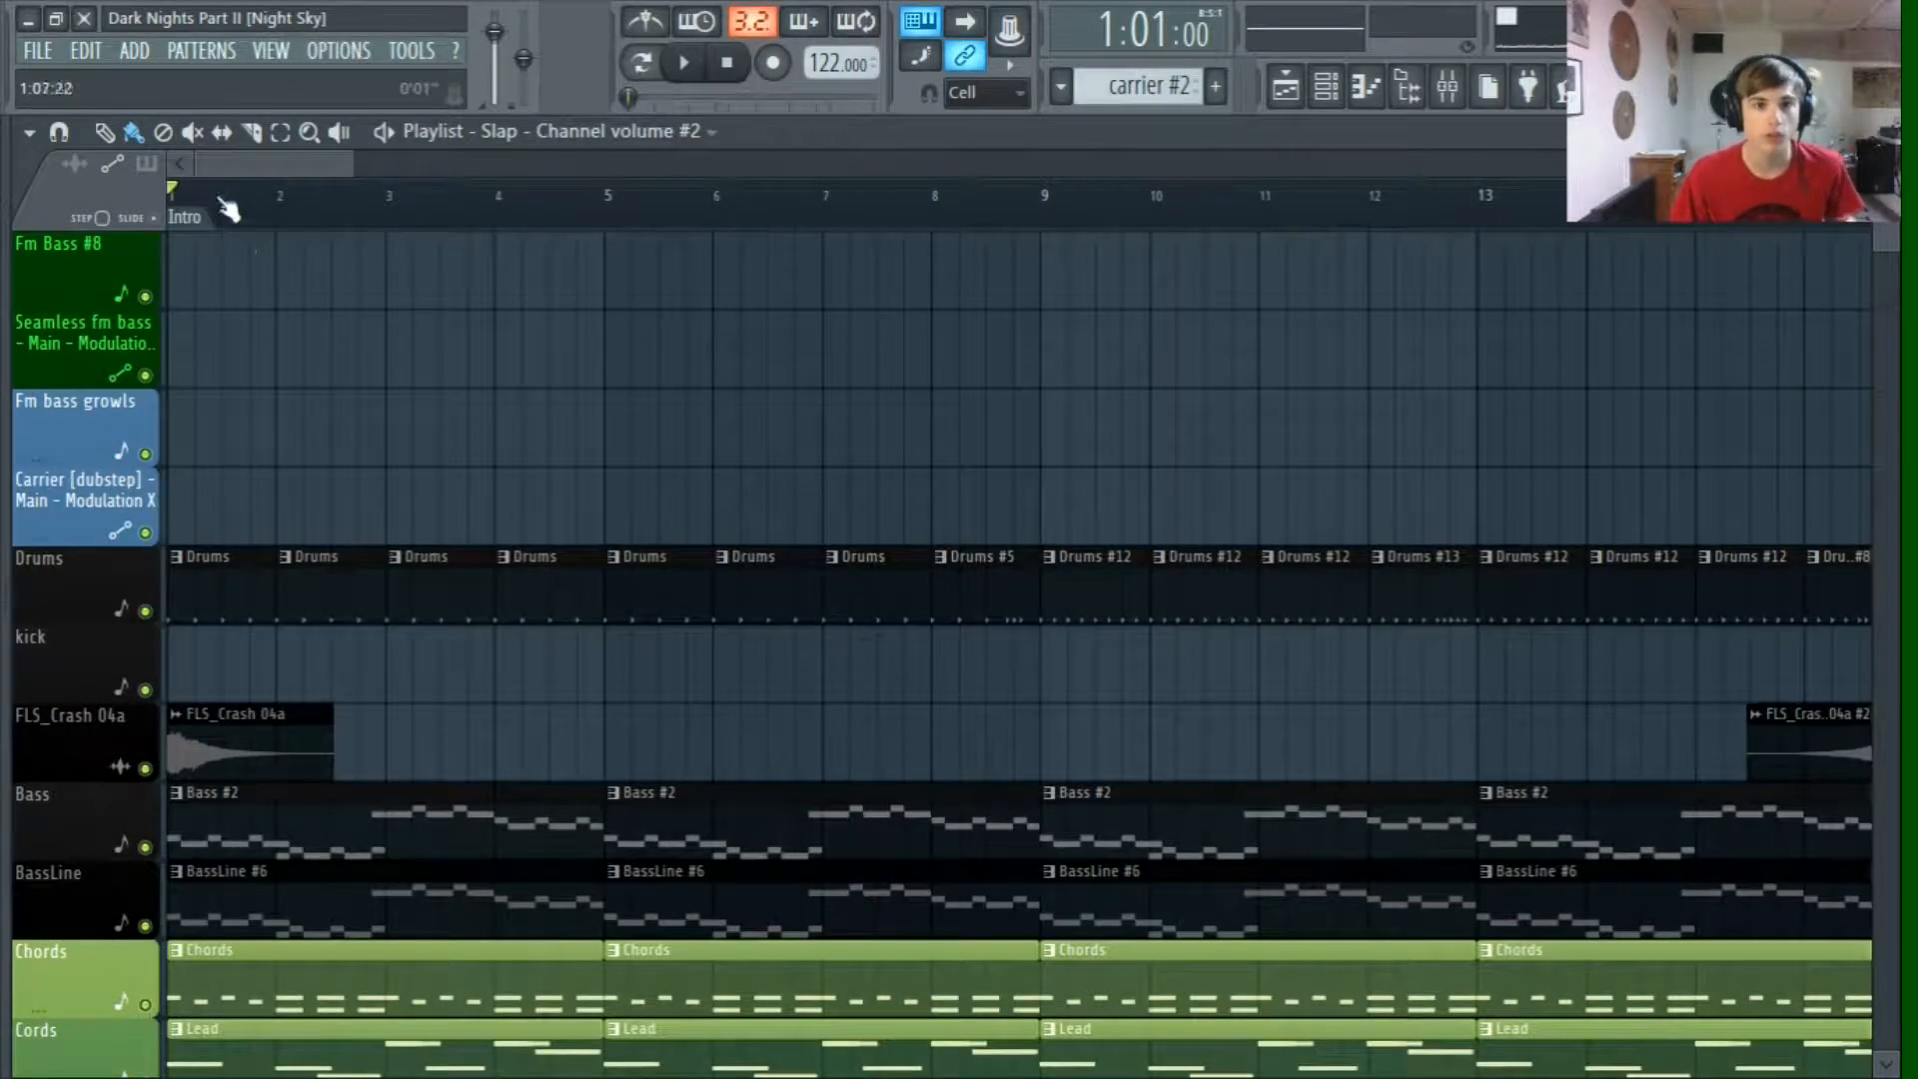
# Step: Solo the Drums track in the playlist and play its opening bars, stopping playback after listening
pyautogui.rightClick(146, 610)
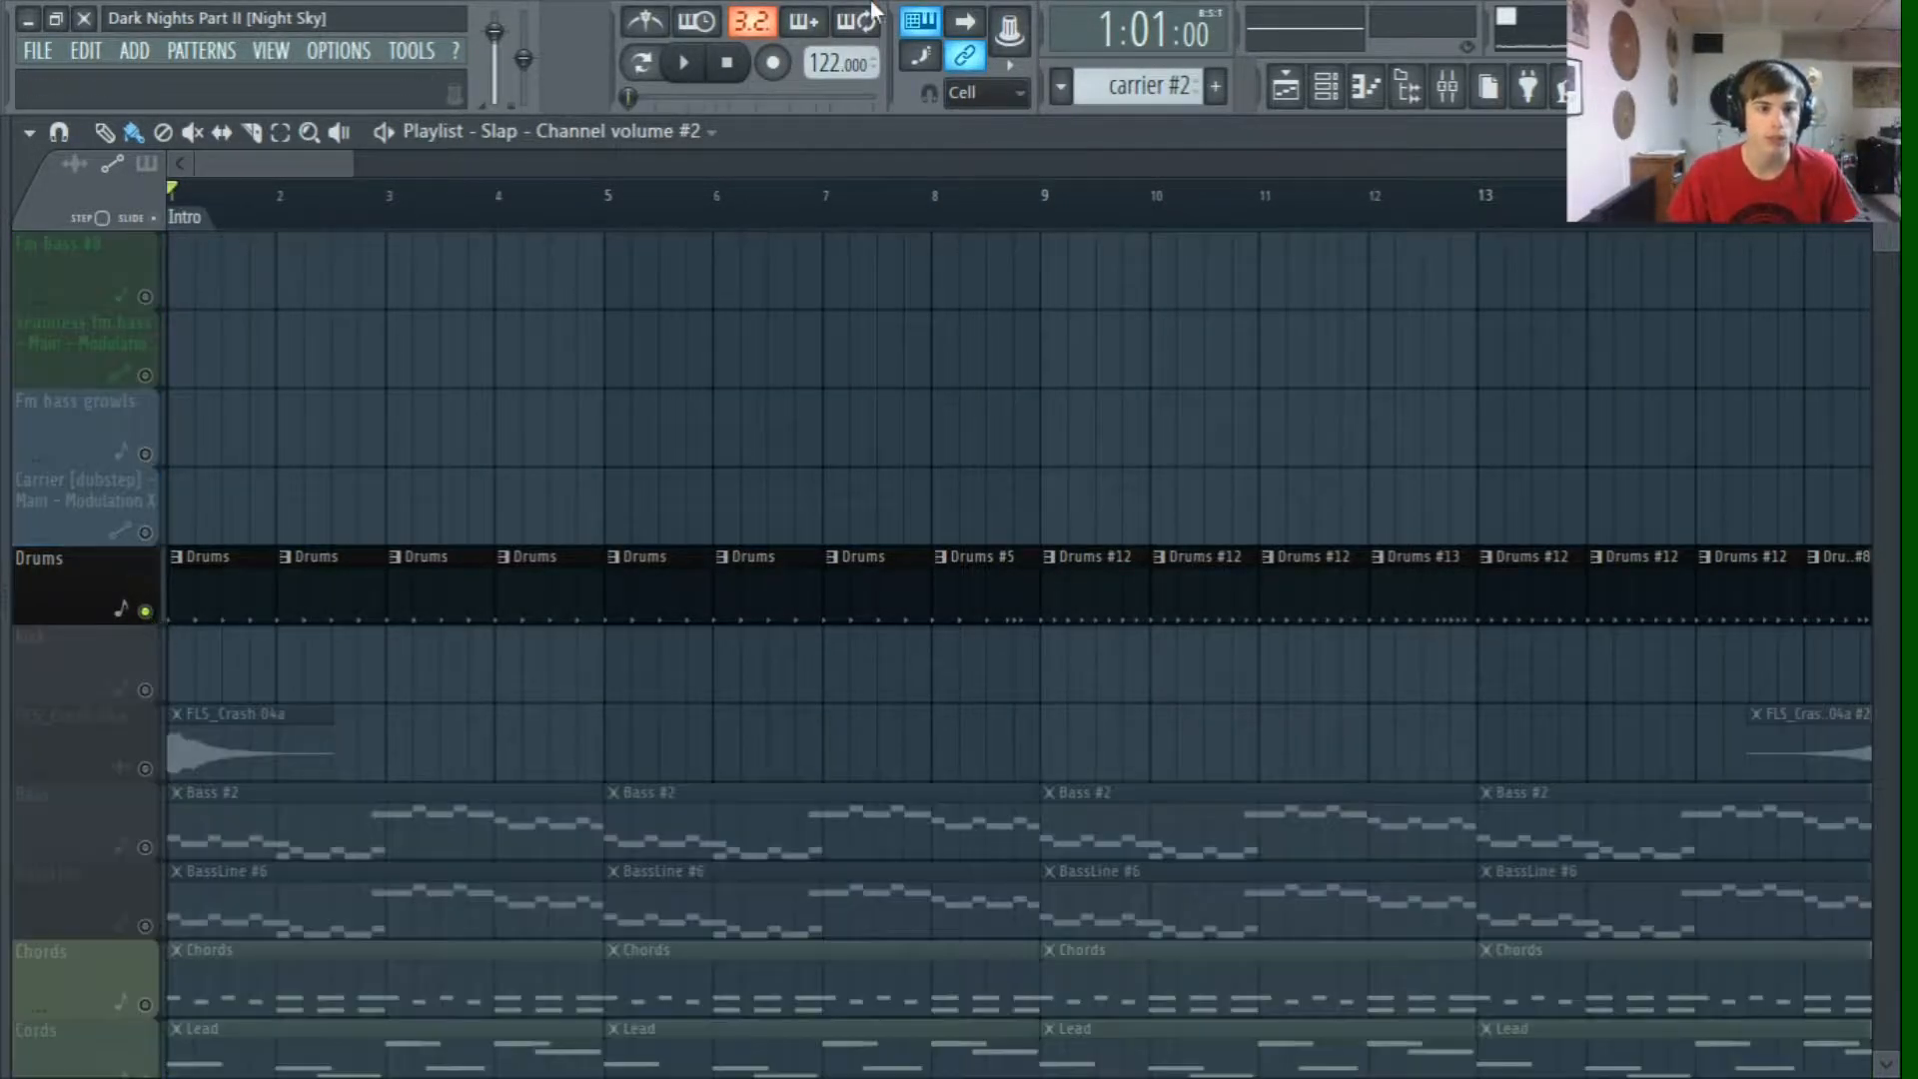
pyautogui.click(684, 62)
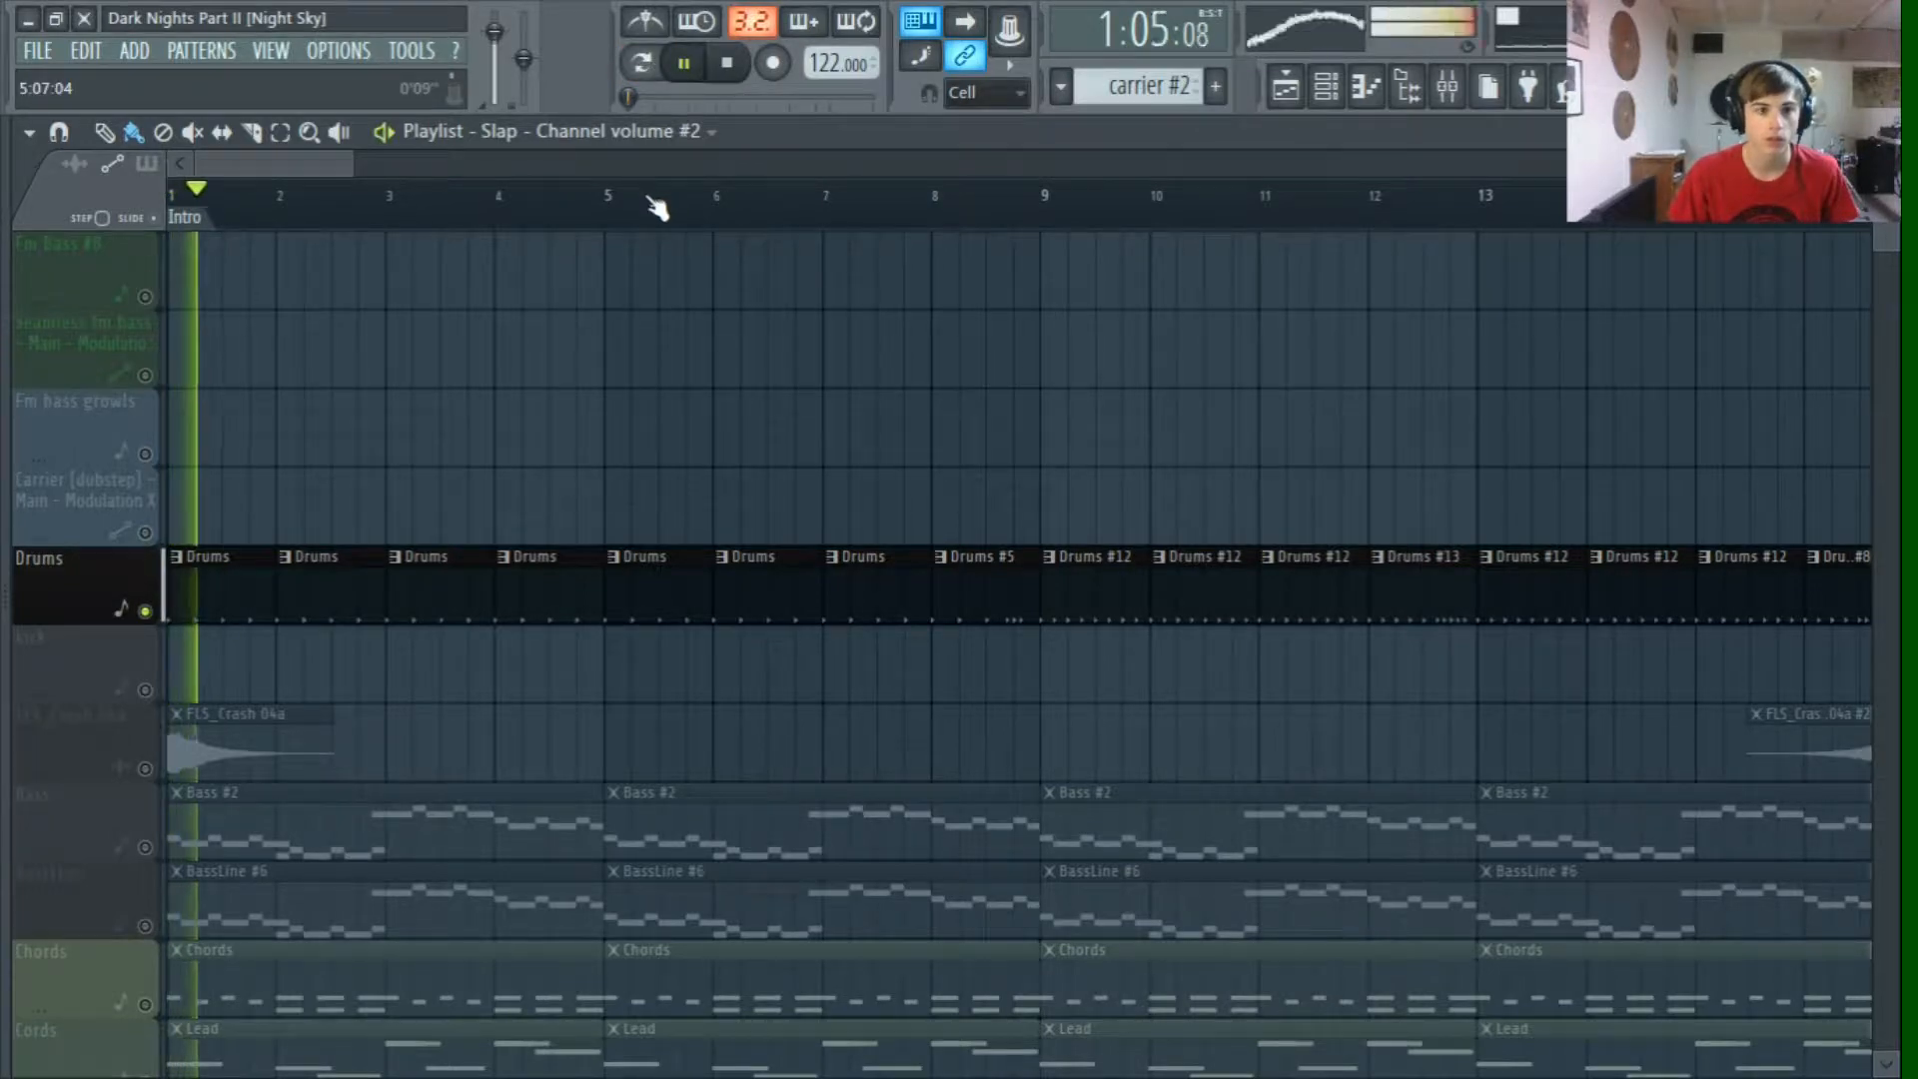
pyautogui.scroll(-2, 656, 200)
pyautogui.scroll(-4, 591, 270)
pyautogui.scroll(2, 409, 200)
pyautogui.moveTo(291, 163); pyautogui.dragTo(32, 183)
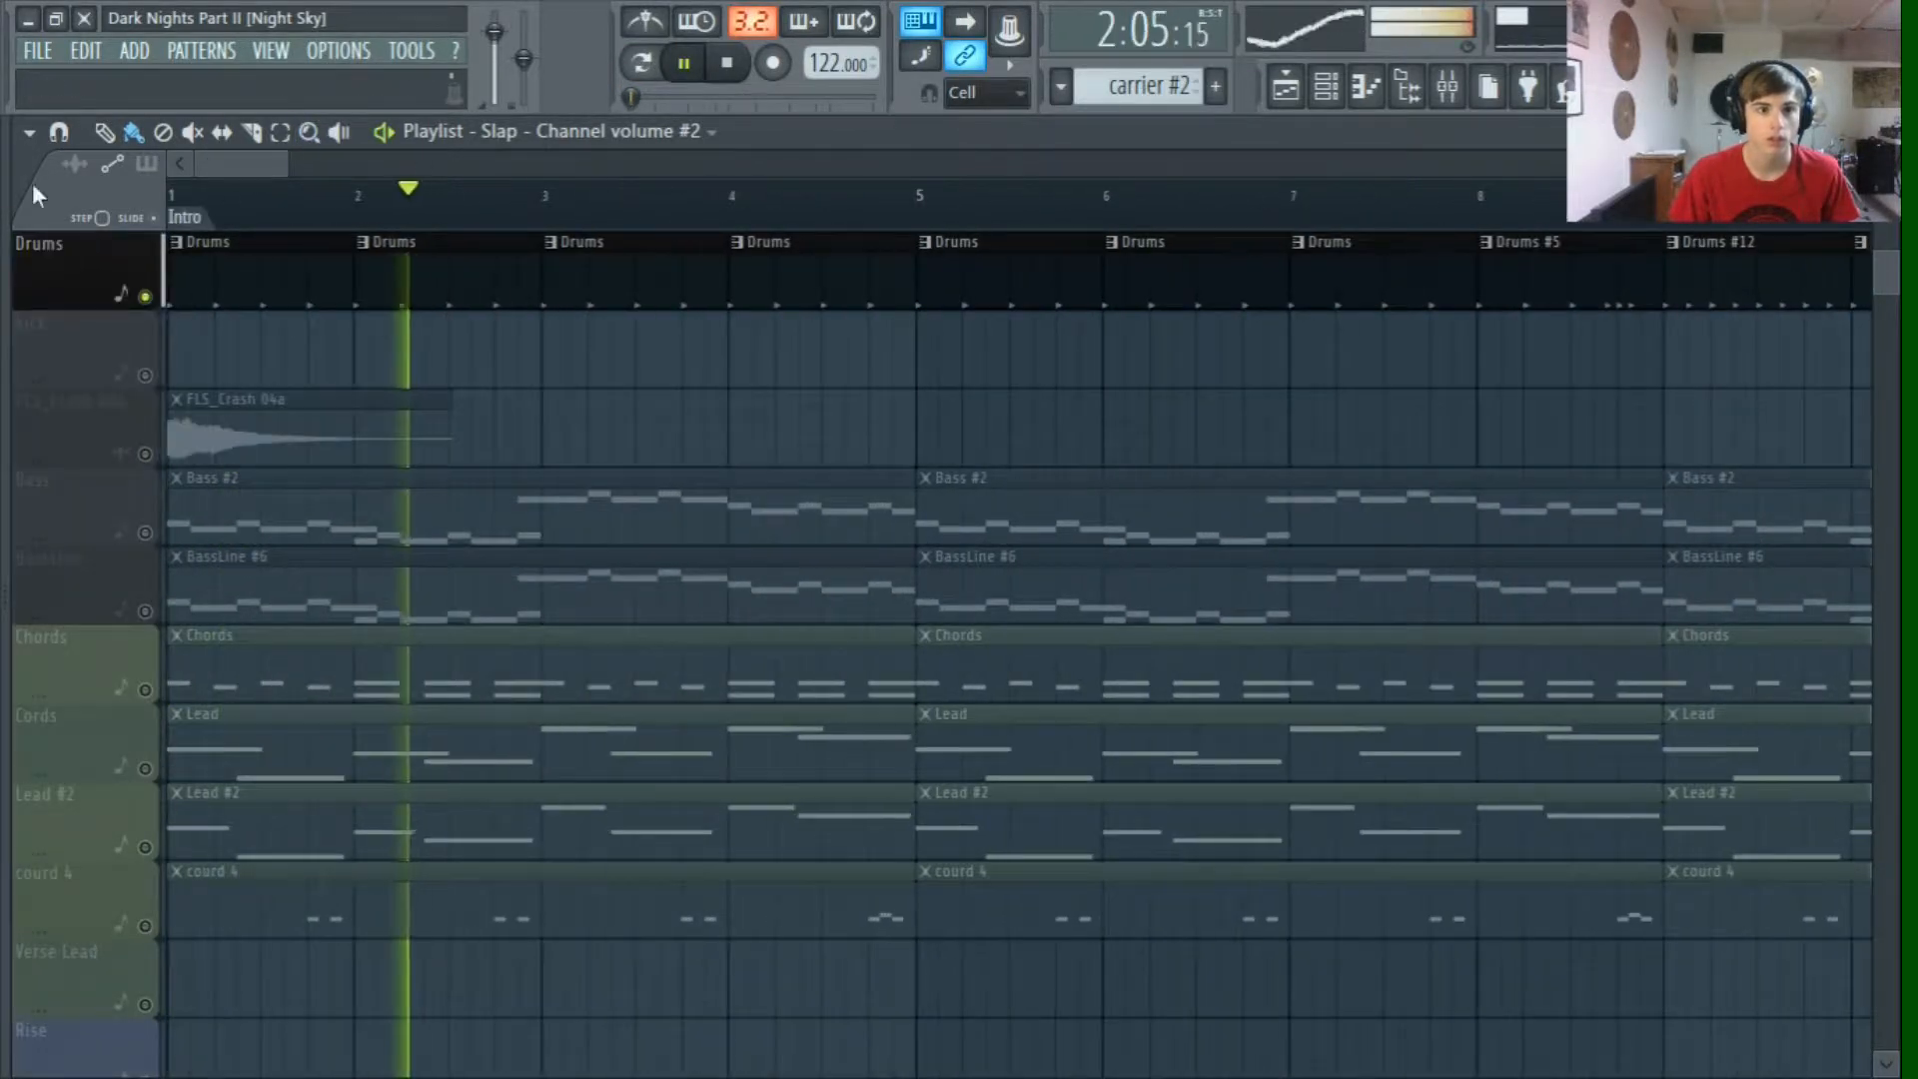
pyautogui.scroll(4, 230, 290)
pyautogui.click(731, 66)
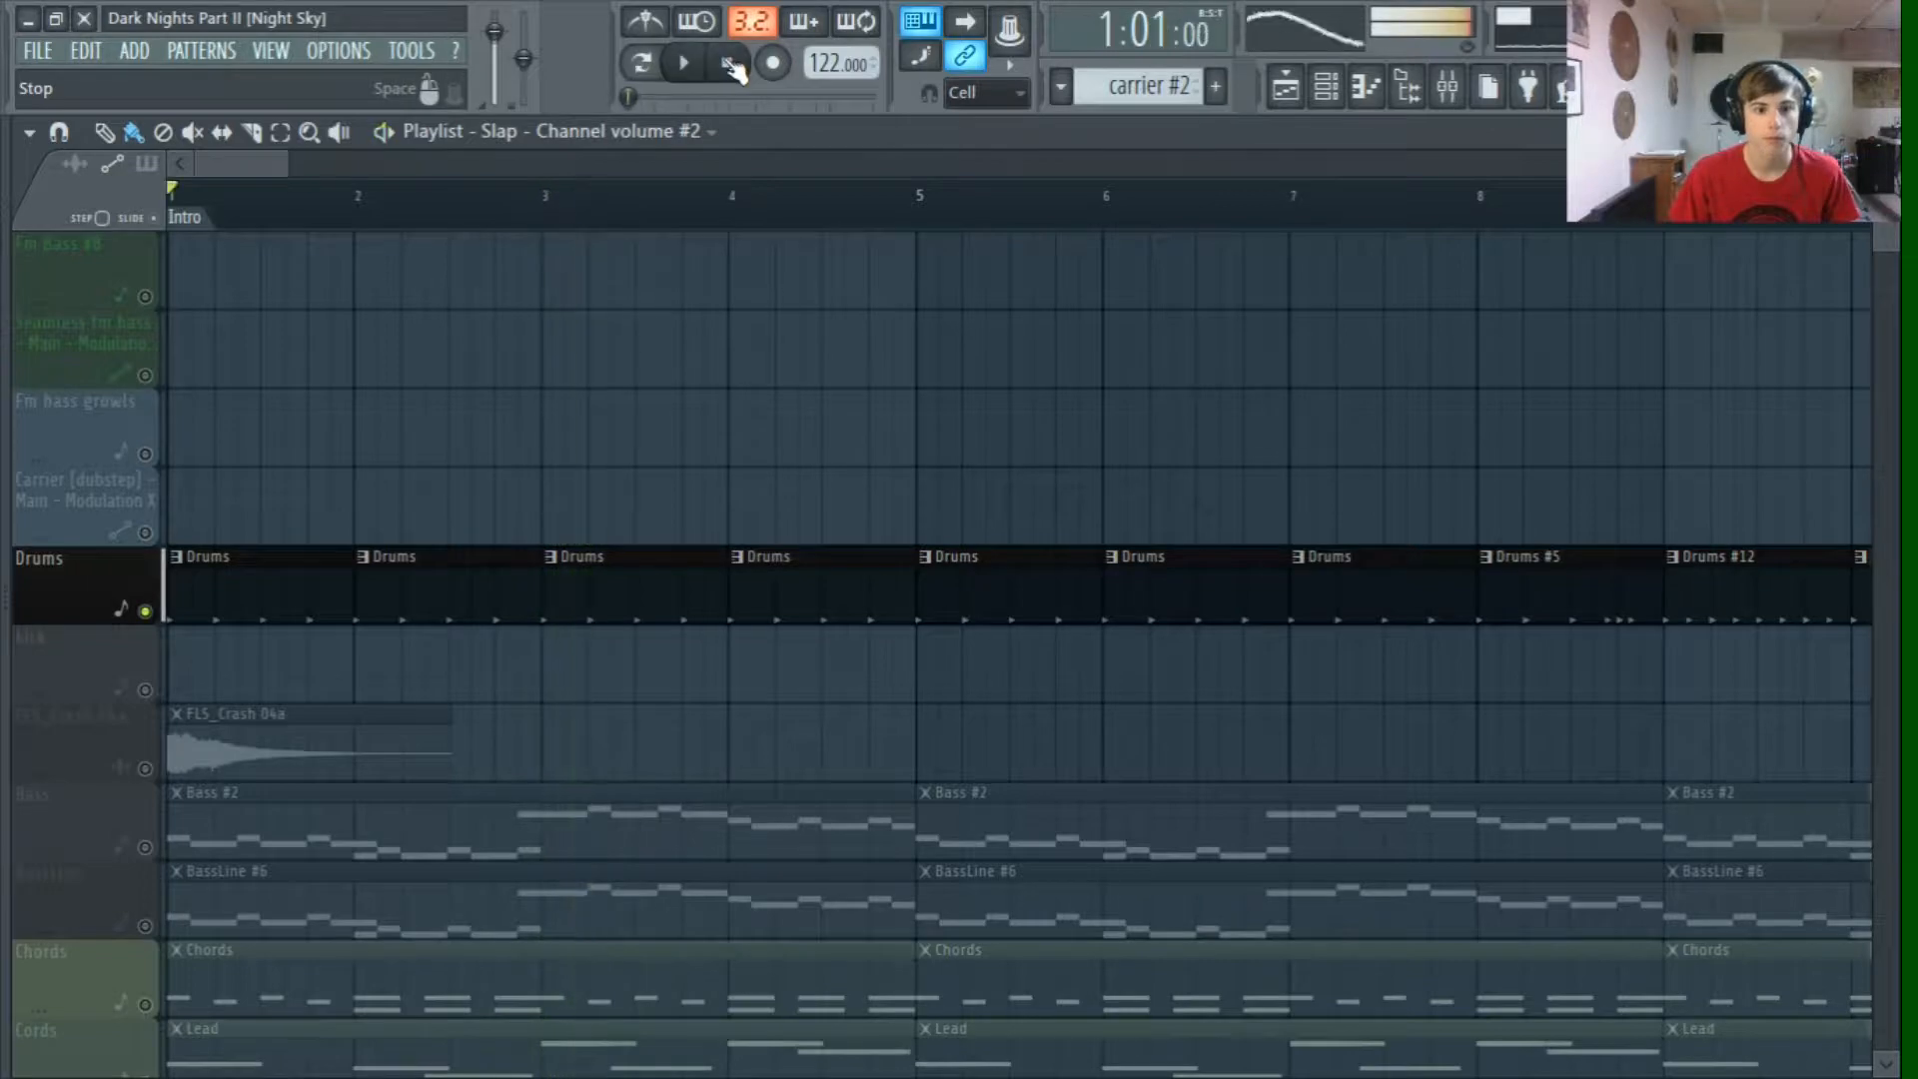
# Step: Inspect the Fruity delay bank on the master mixer track and review the insert tracks, returning to the playlist
pyautogui.doubleClick(287, 596)
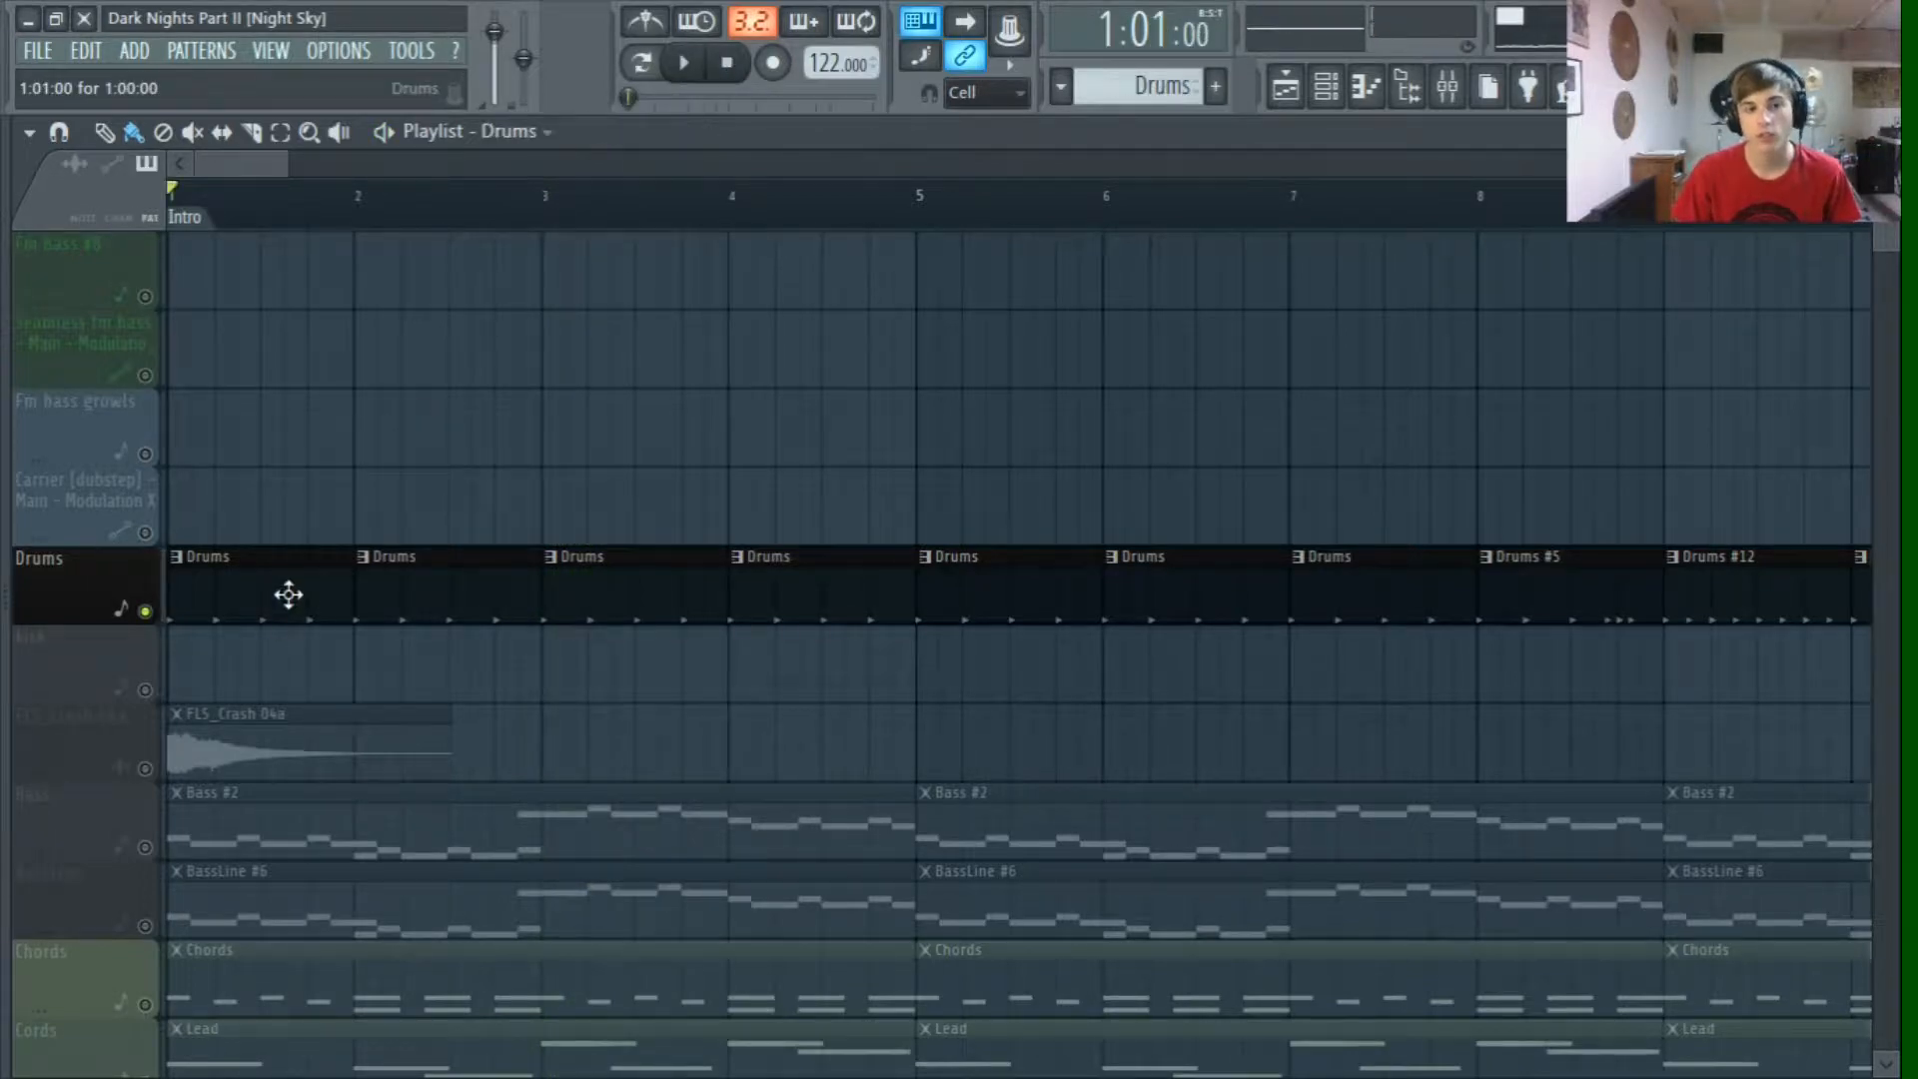
pyautogui.click(1445, 82)
pyautogui.click(106, 171)
pyautogui.click(1688, 390)
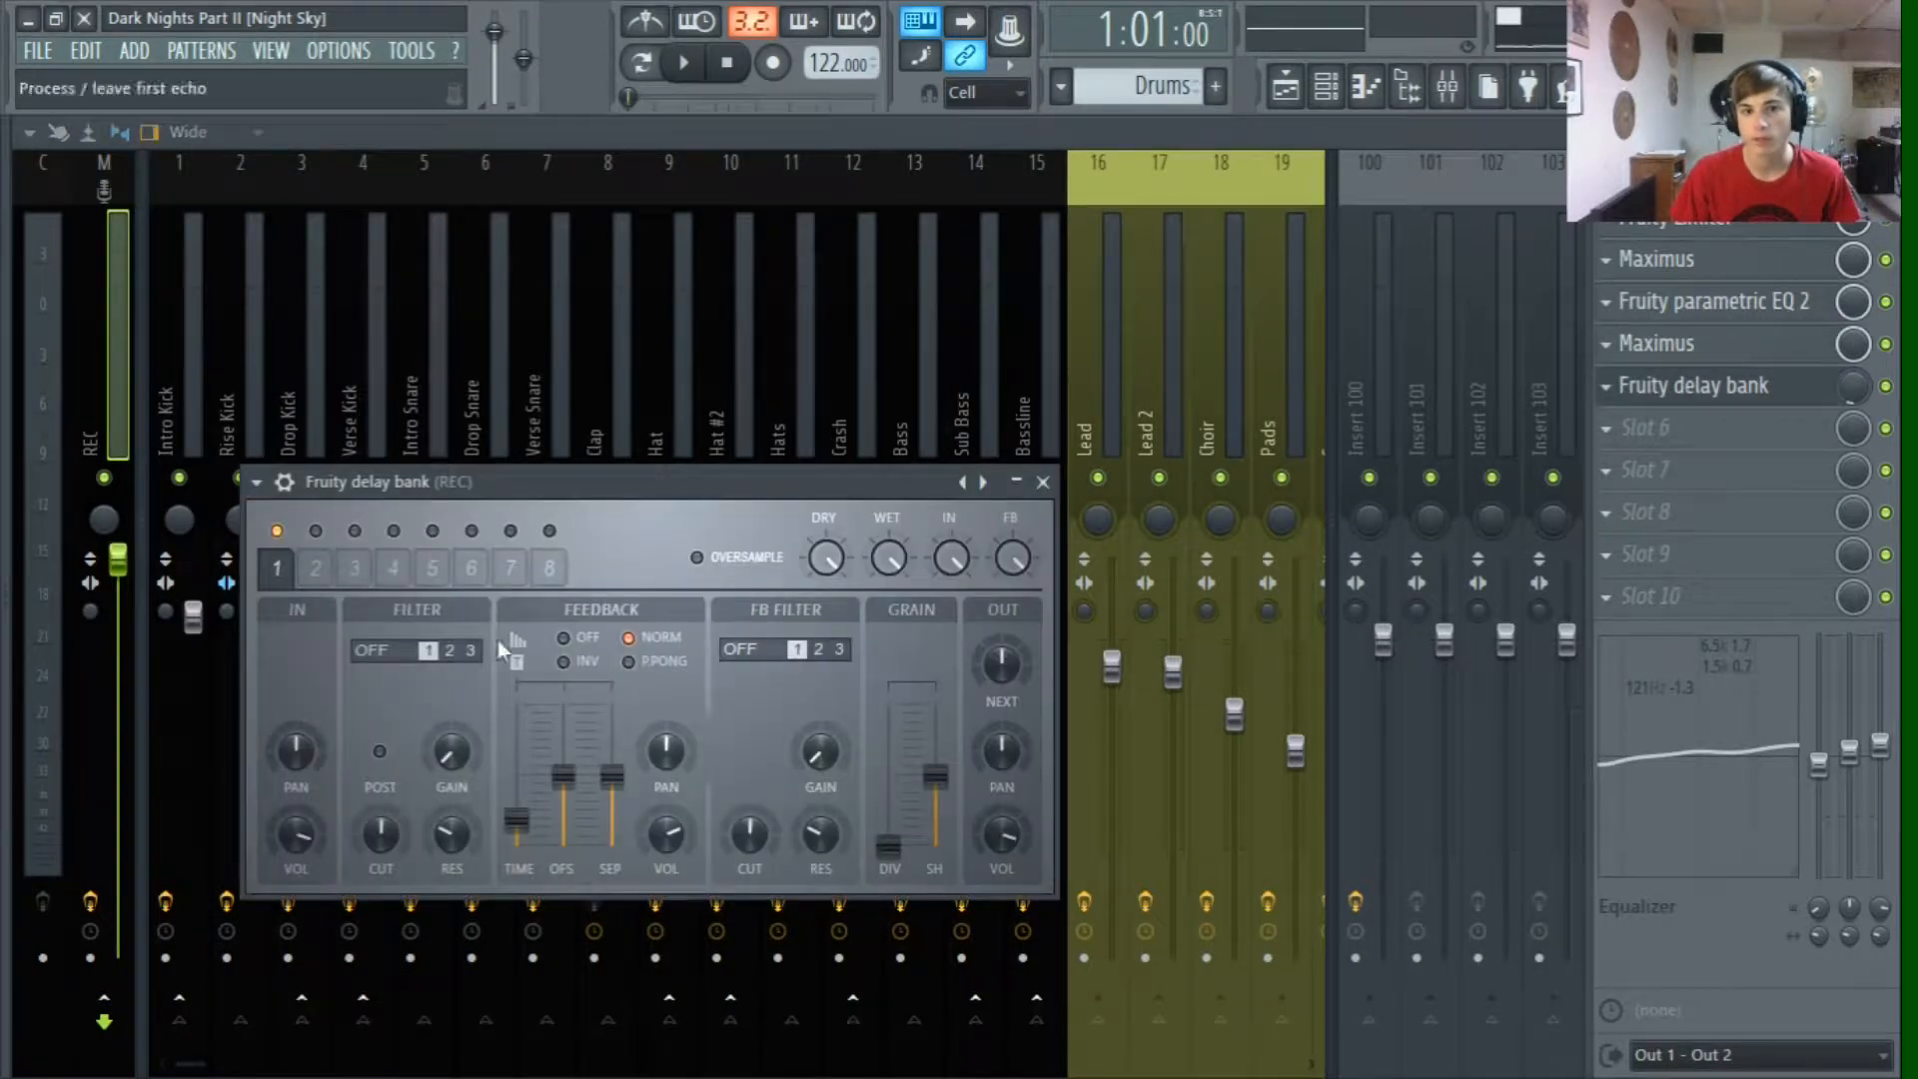
pyautogui.click(1694, 385)
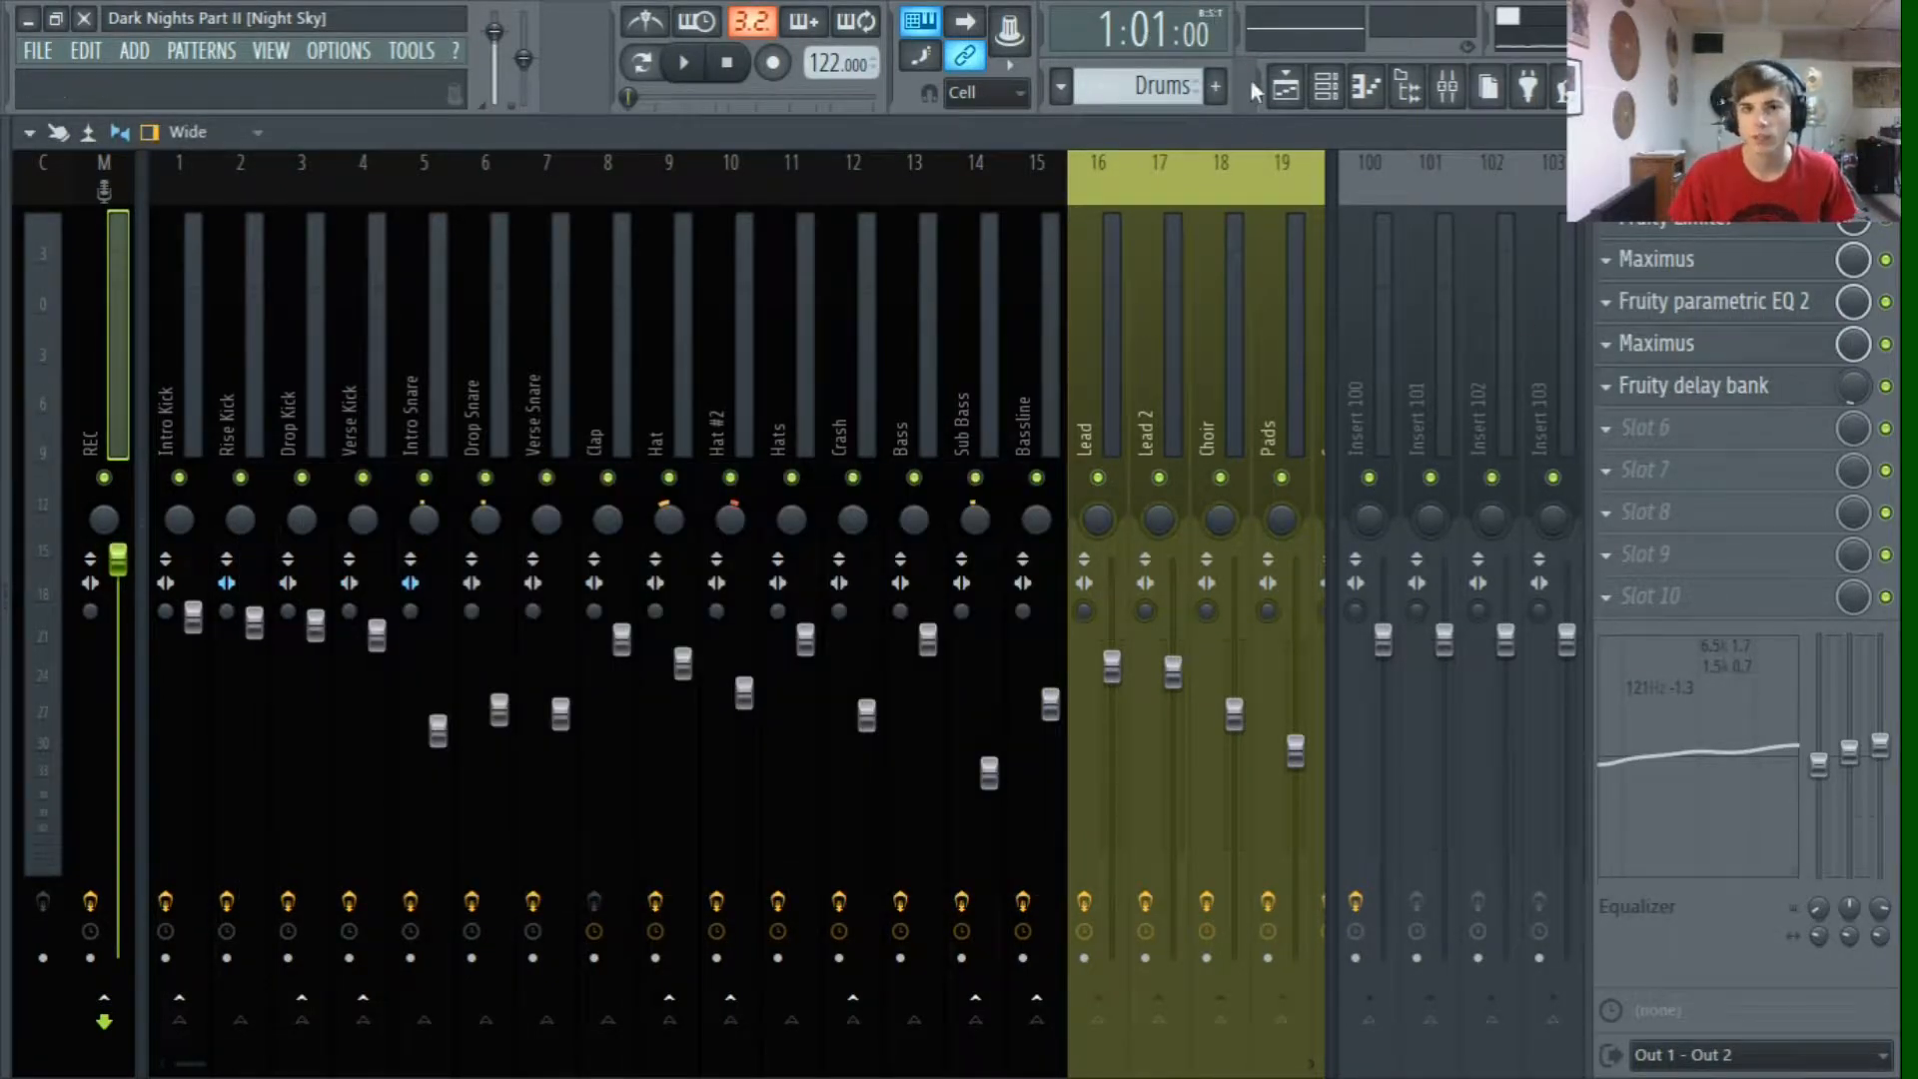
pyautogui.click(1289, 88)
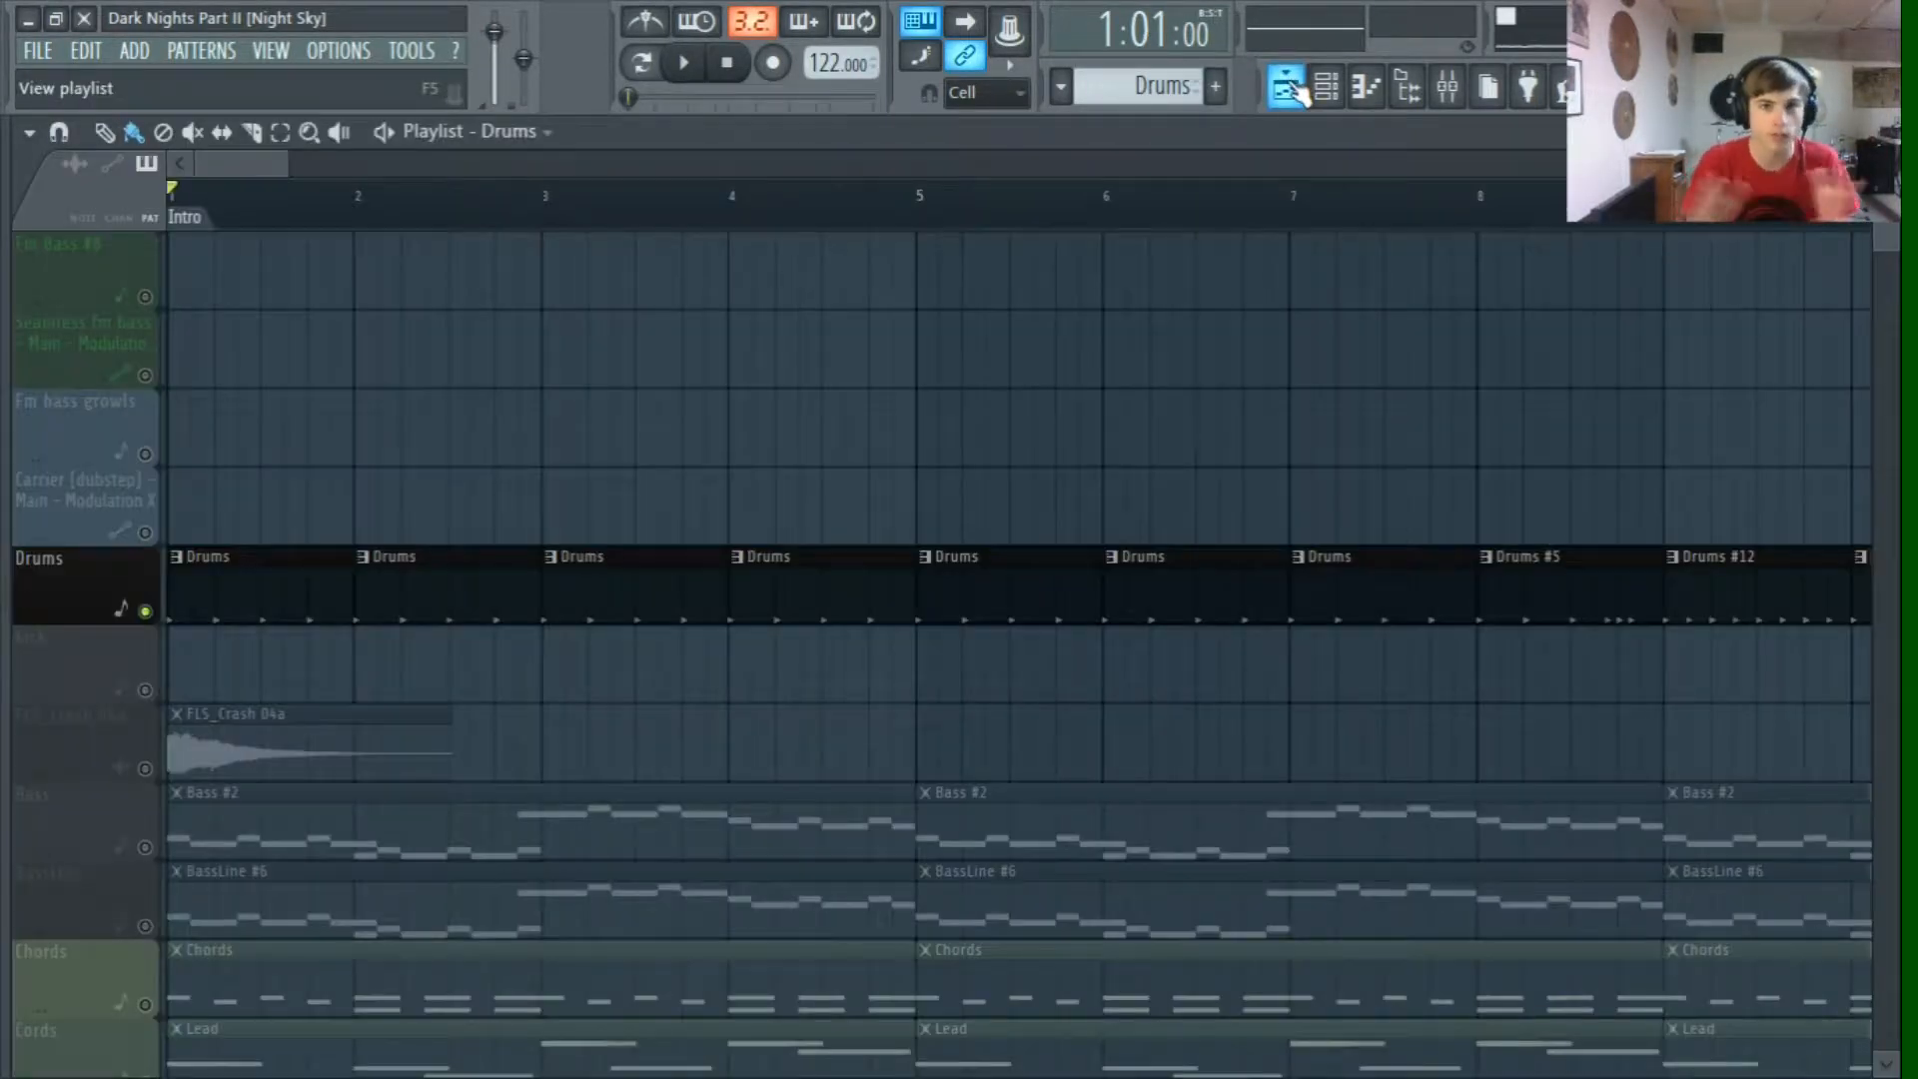
pyautogui.click(1448, 90)
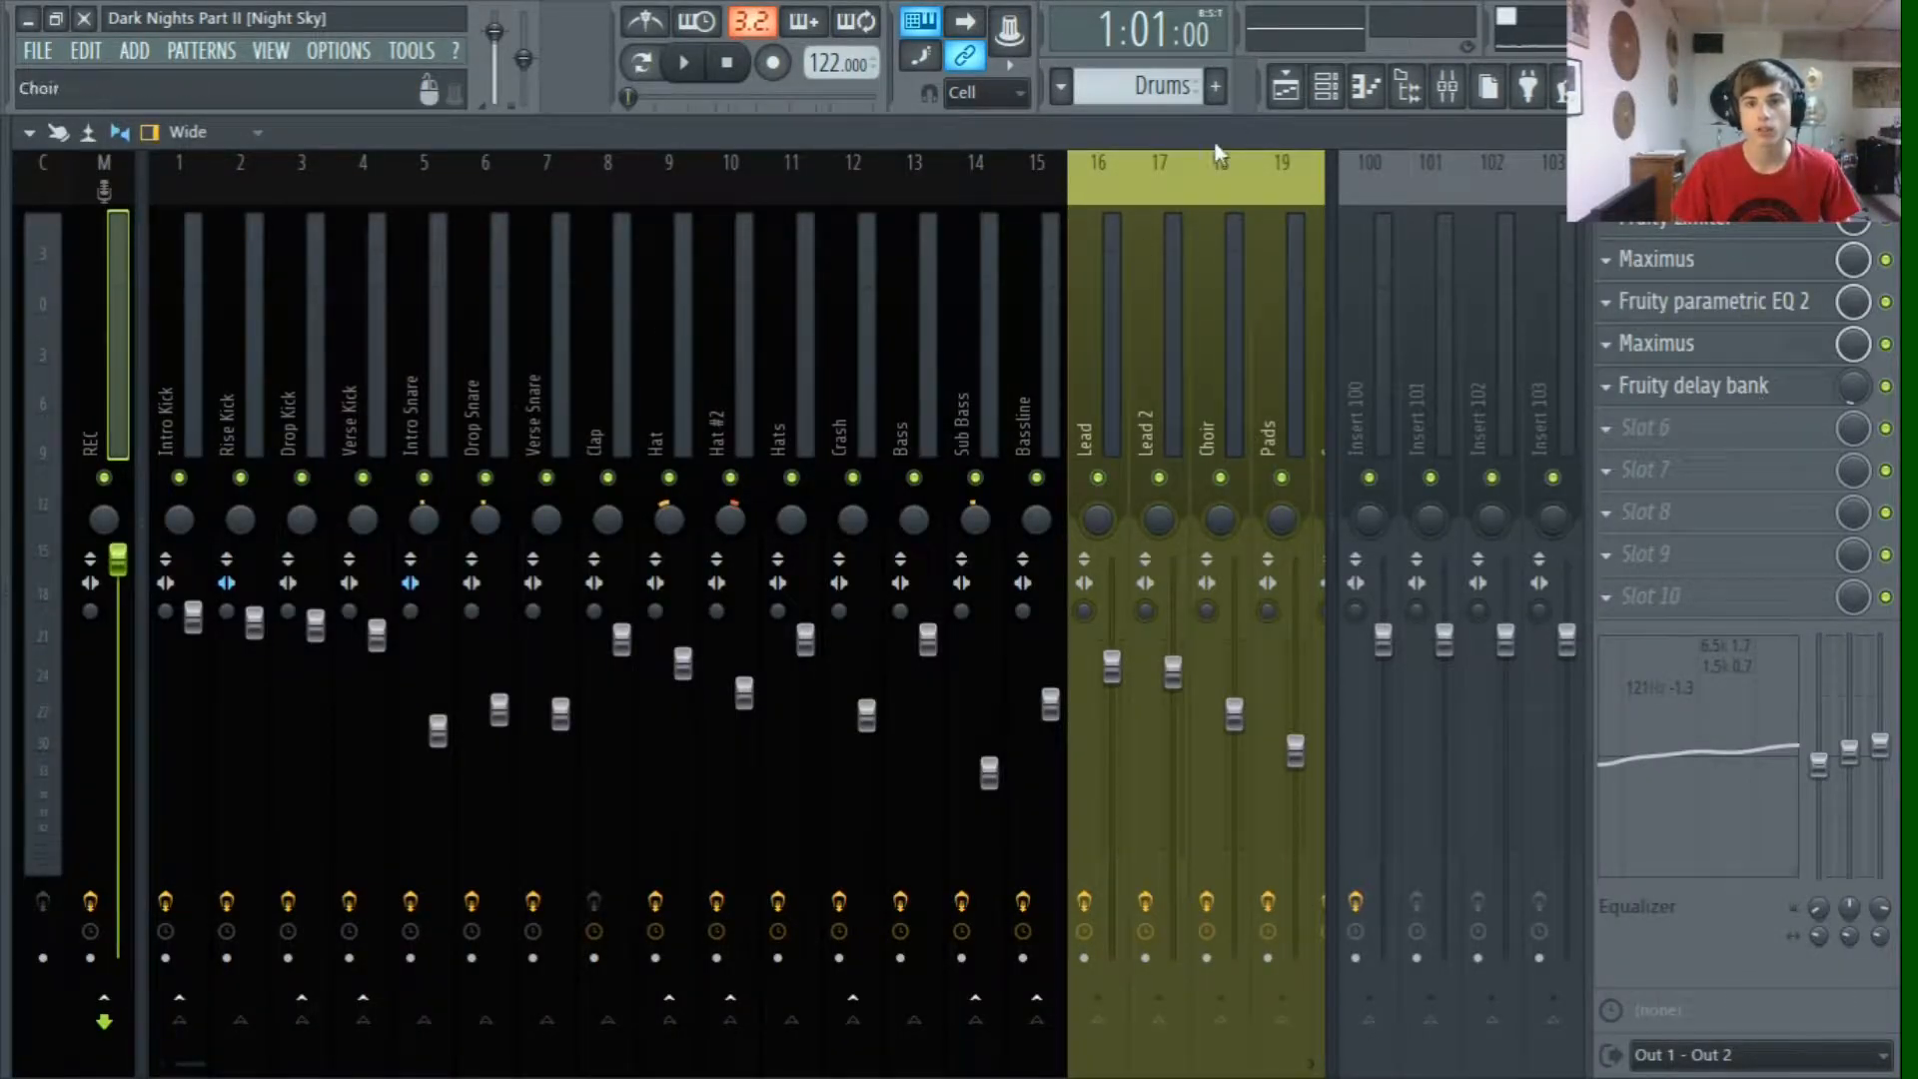
pyautogui.click(1326, 205)
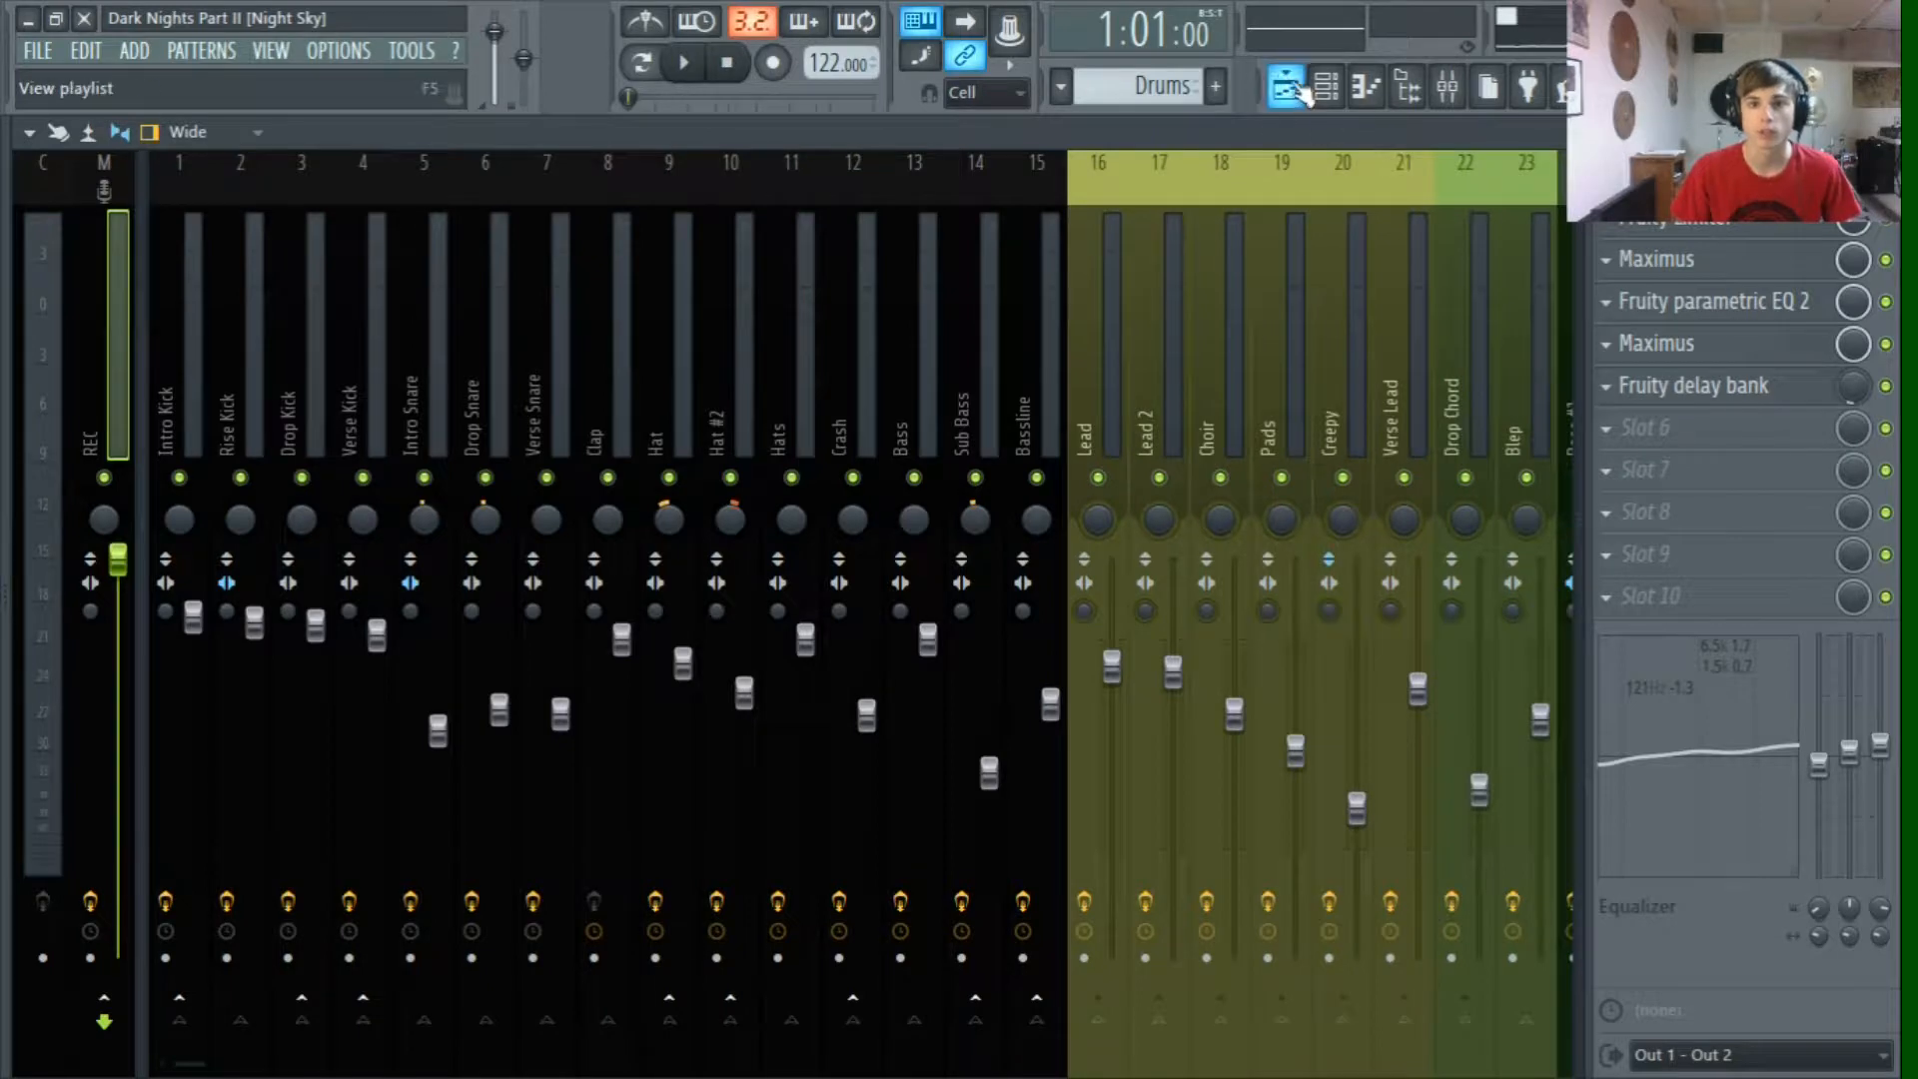
pyautogui.click(1287, 88)
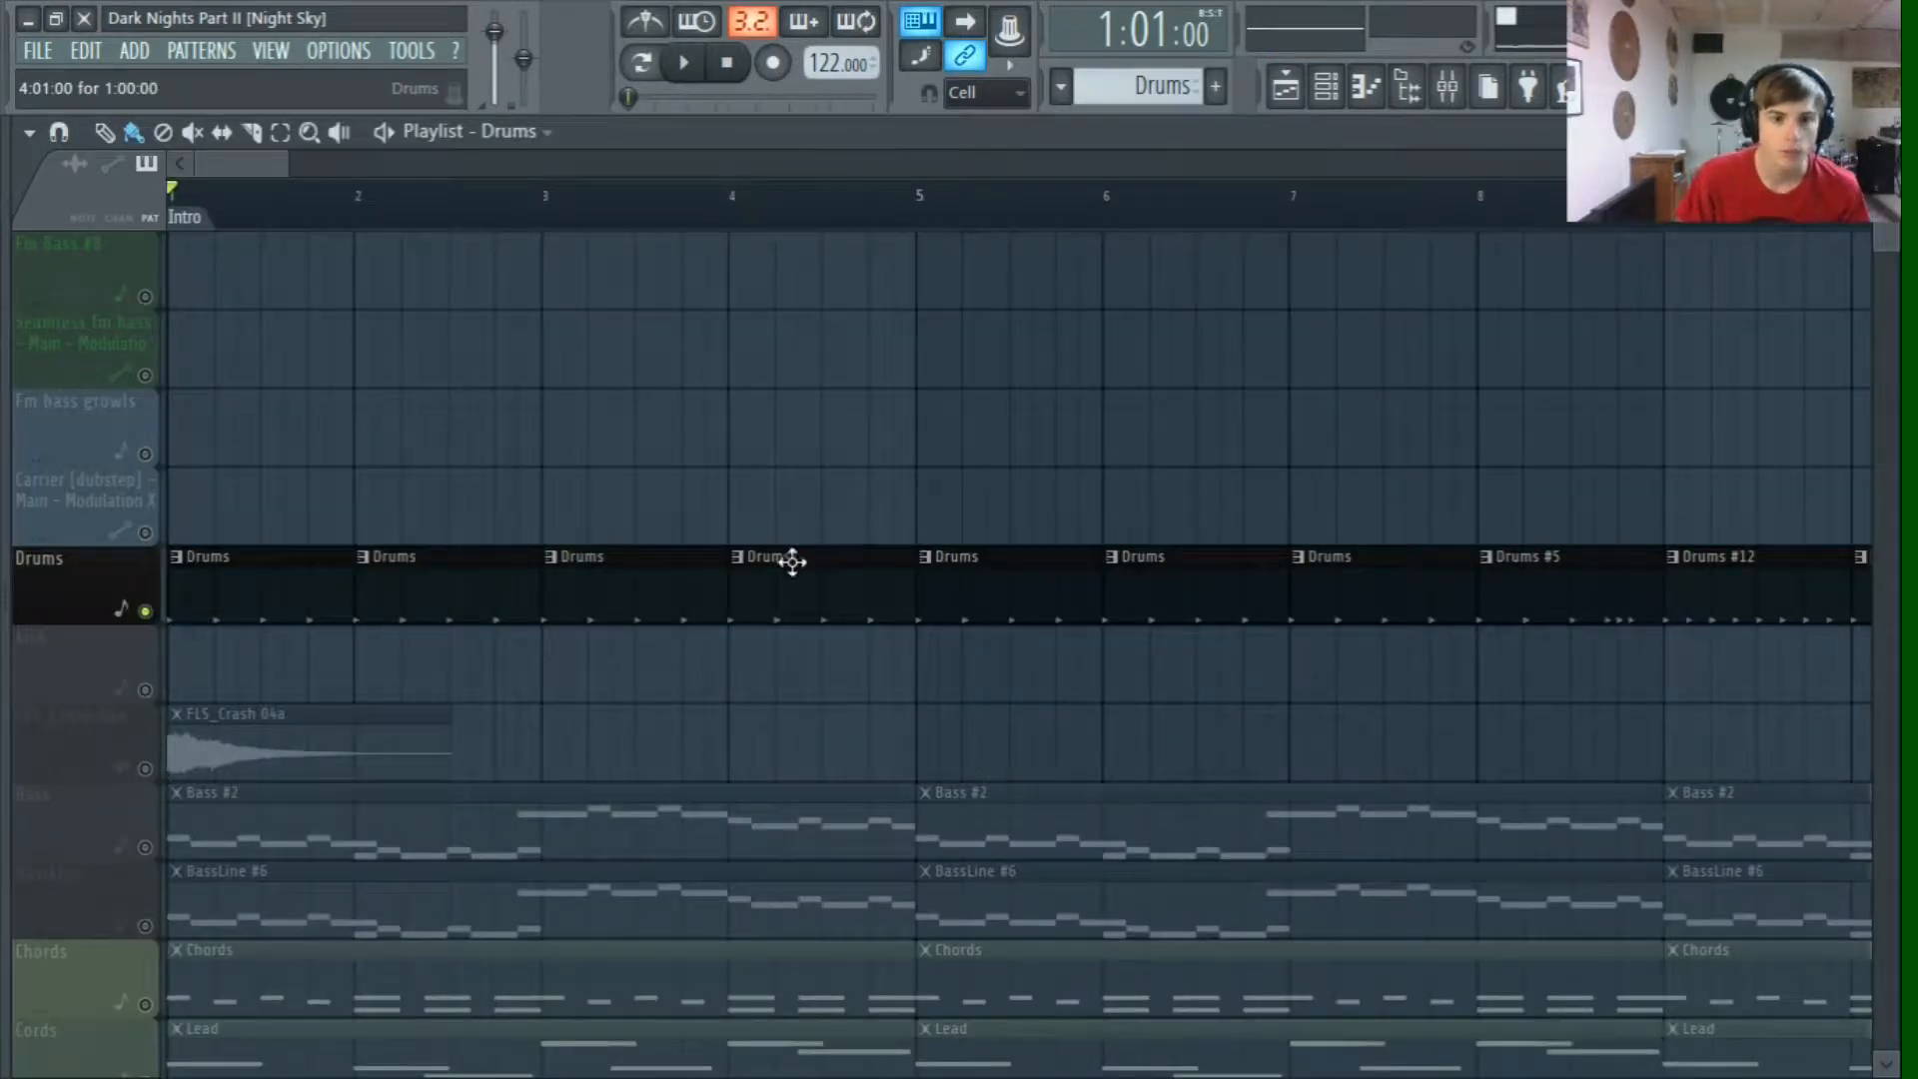
# Step: Open the first Drums pattern, solo the Grv Kick 12 #2 channel in the channel rack, and start playback
pyautogui.doubleClick(257, 570)
pyautogui.click(1326, 88)
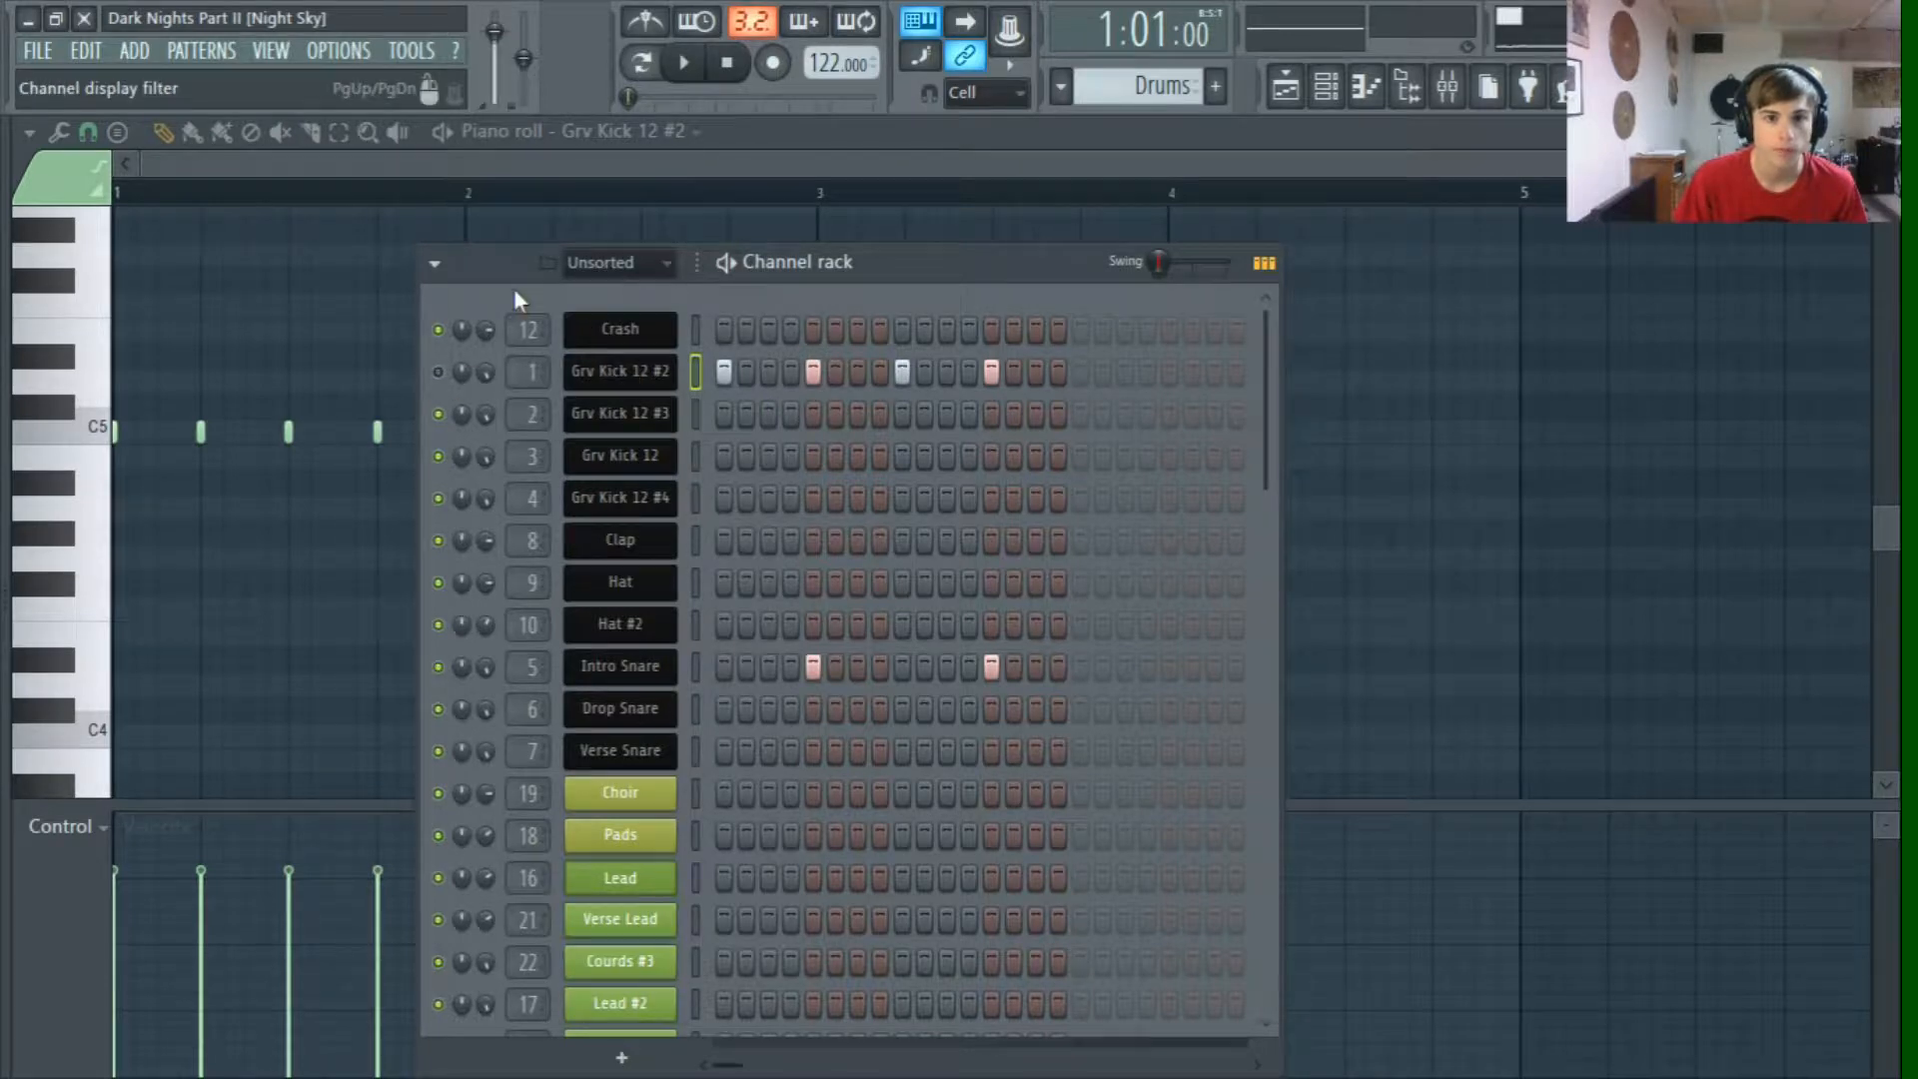
pyautogui.rightClick(446, 371)
pyautogui.click(462, 388)
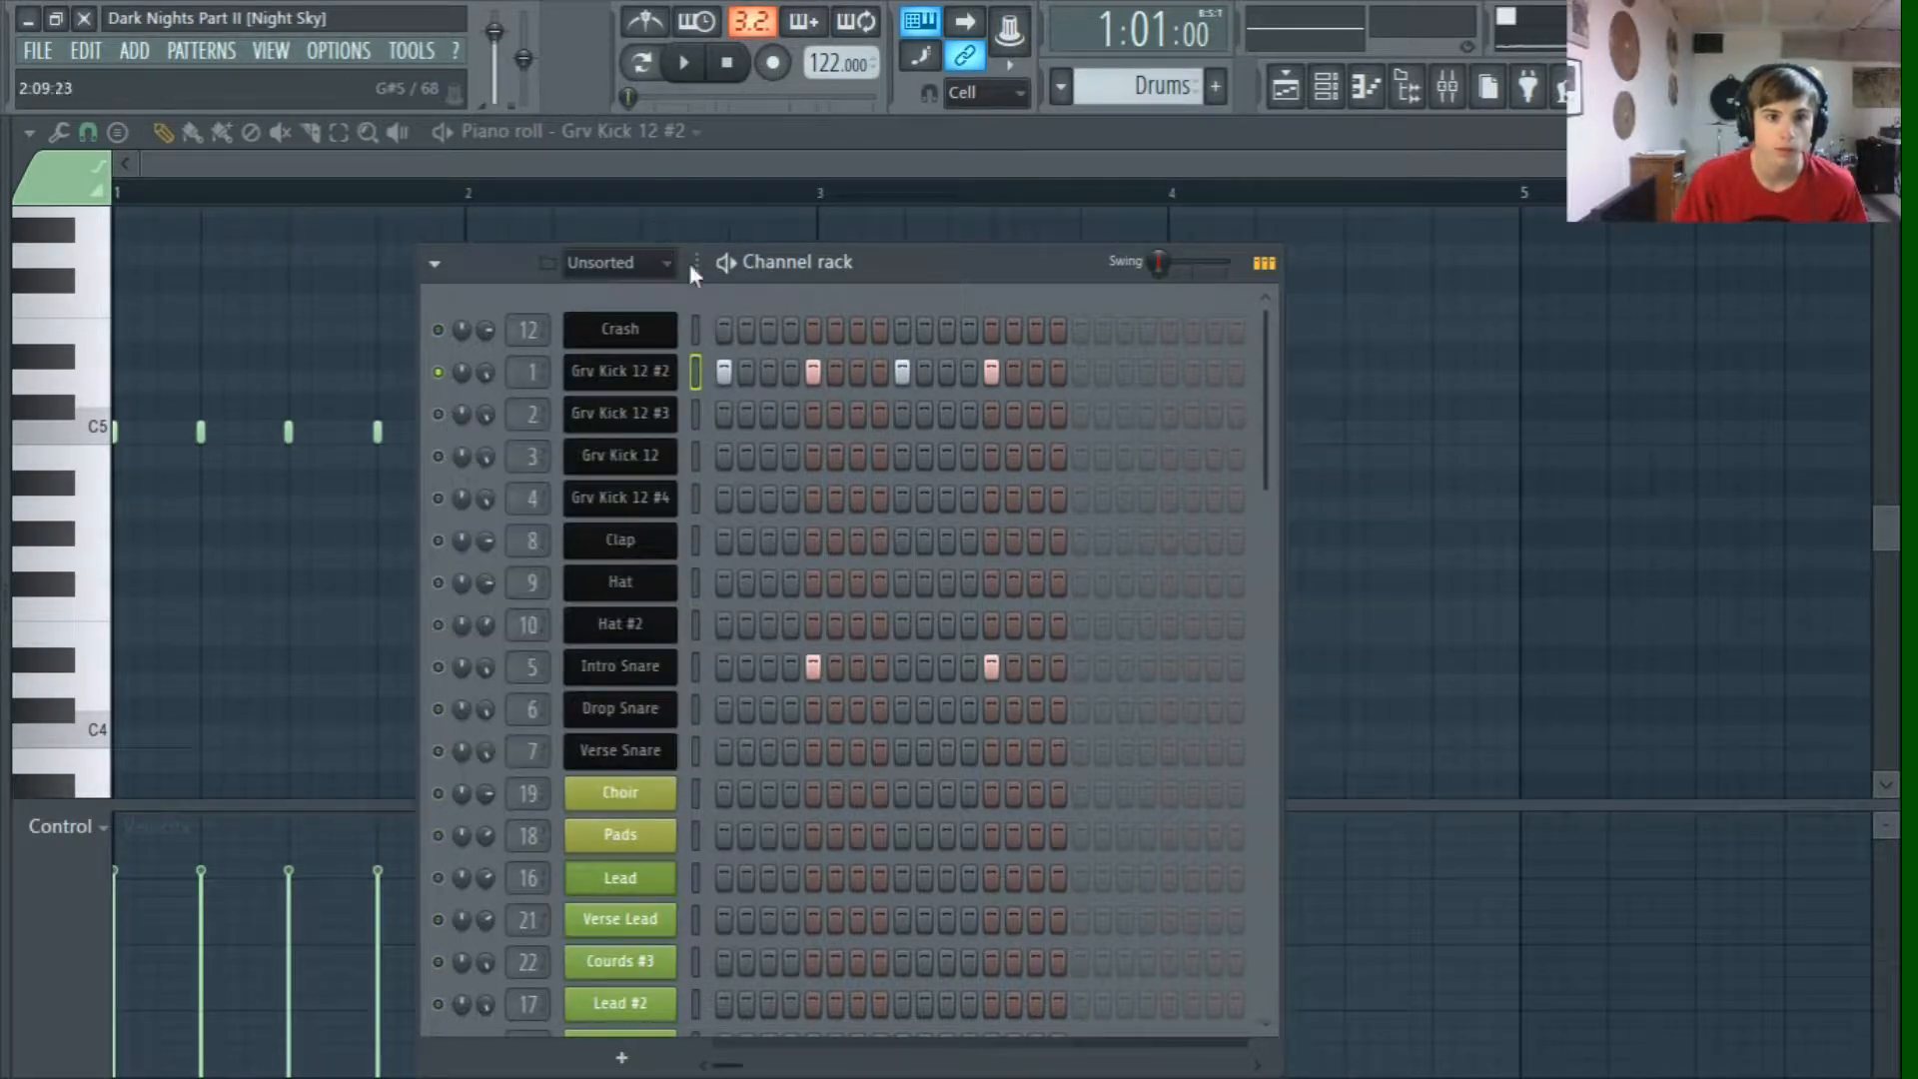
pyautogui.press('space')
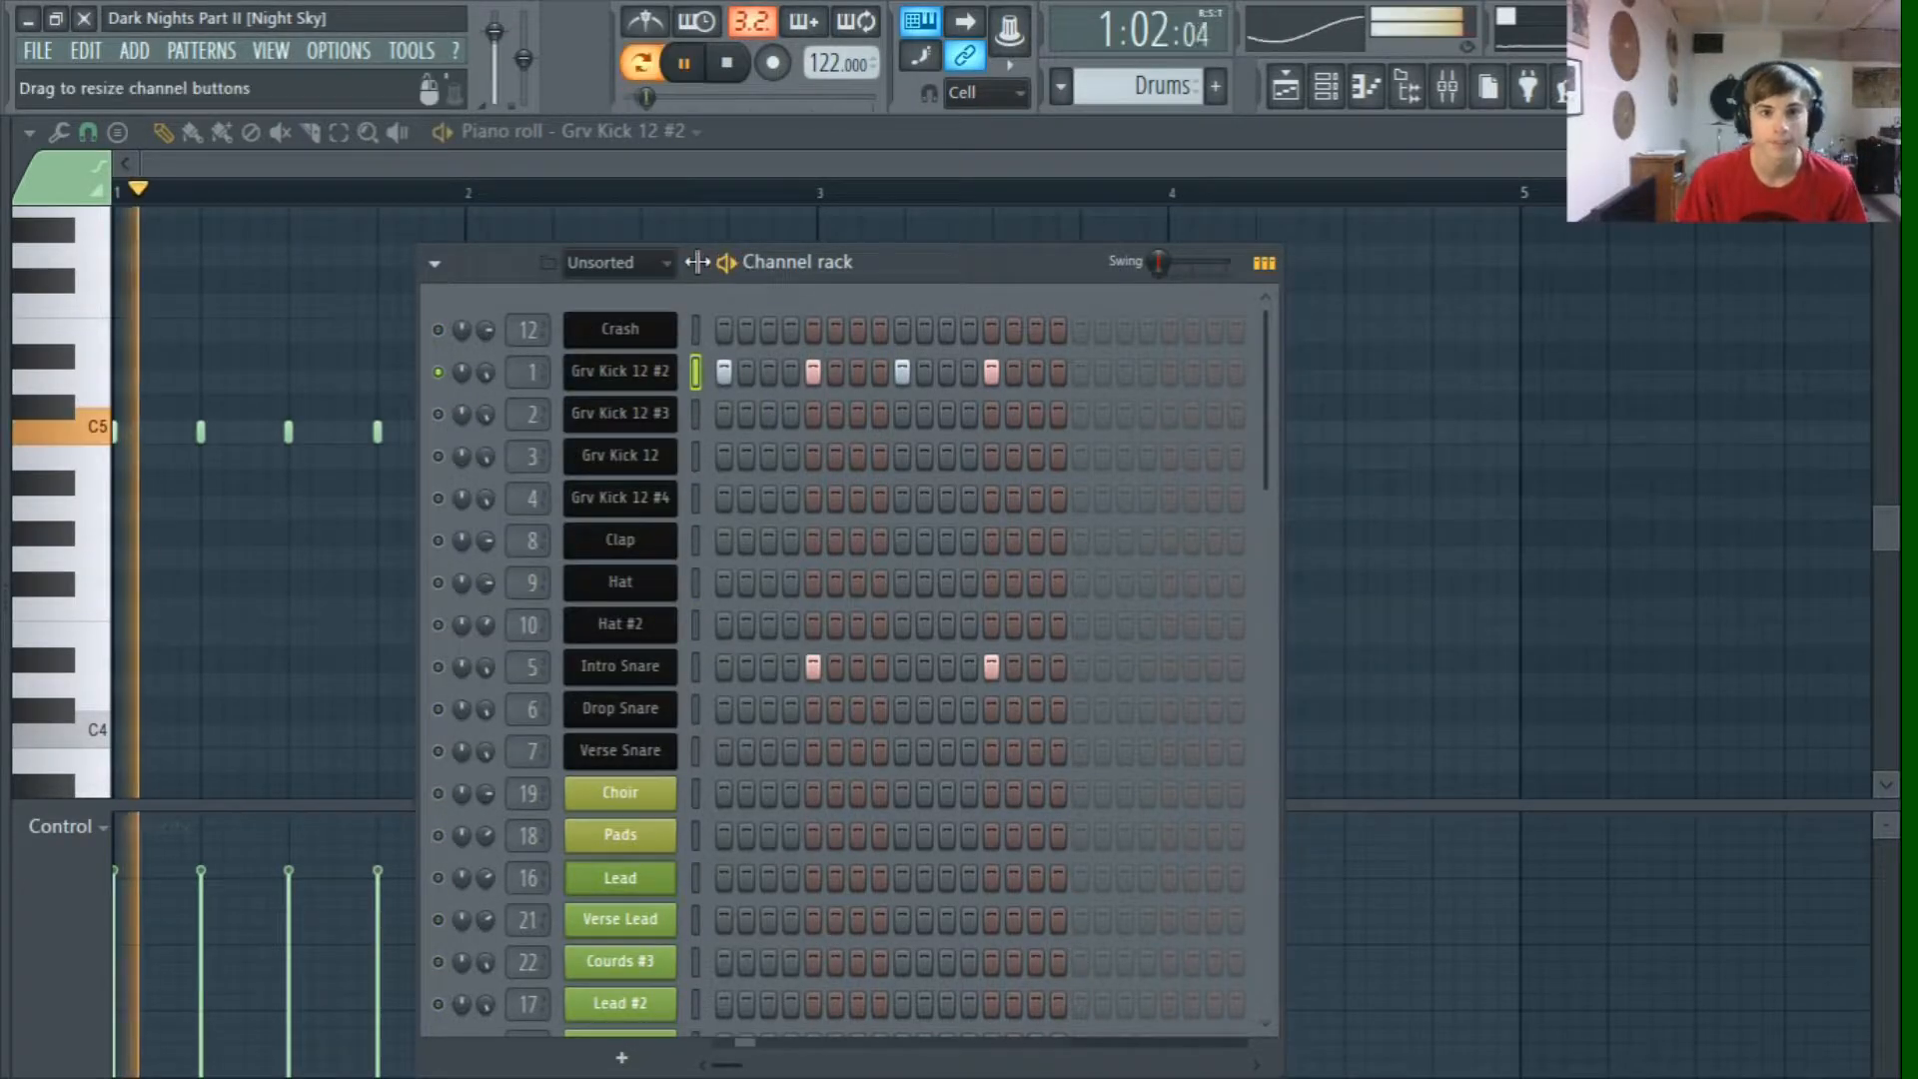
# Step: Open the Fruity Limiter on the Intro Kick mixer track and compare its LIMIT and COMP settings
pyautogui.click(1451, 90)
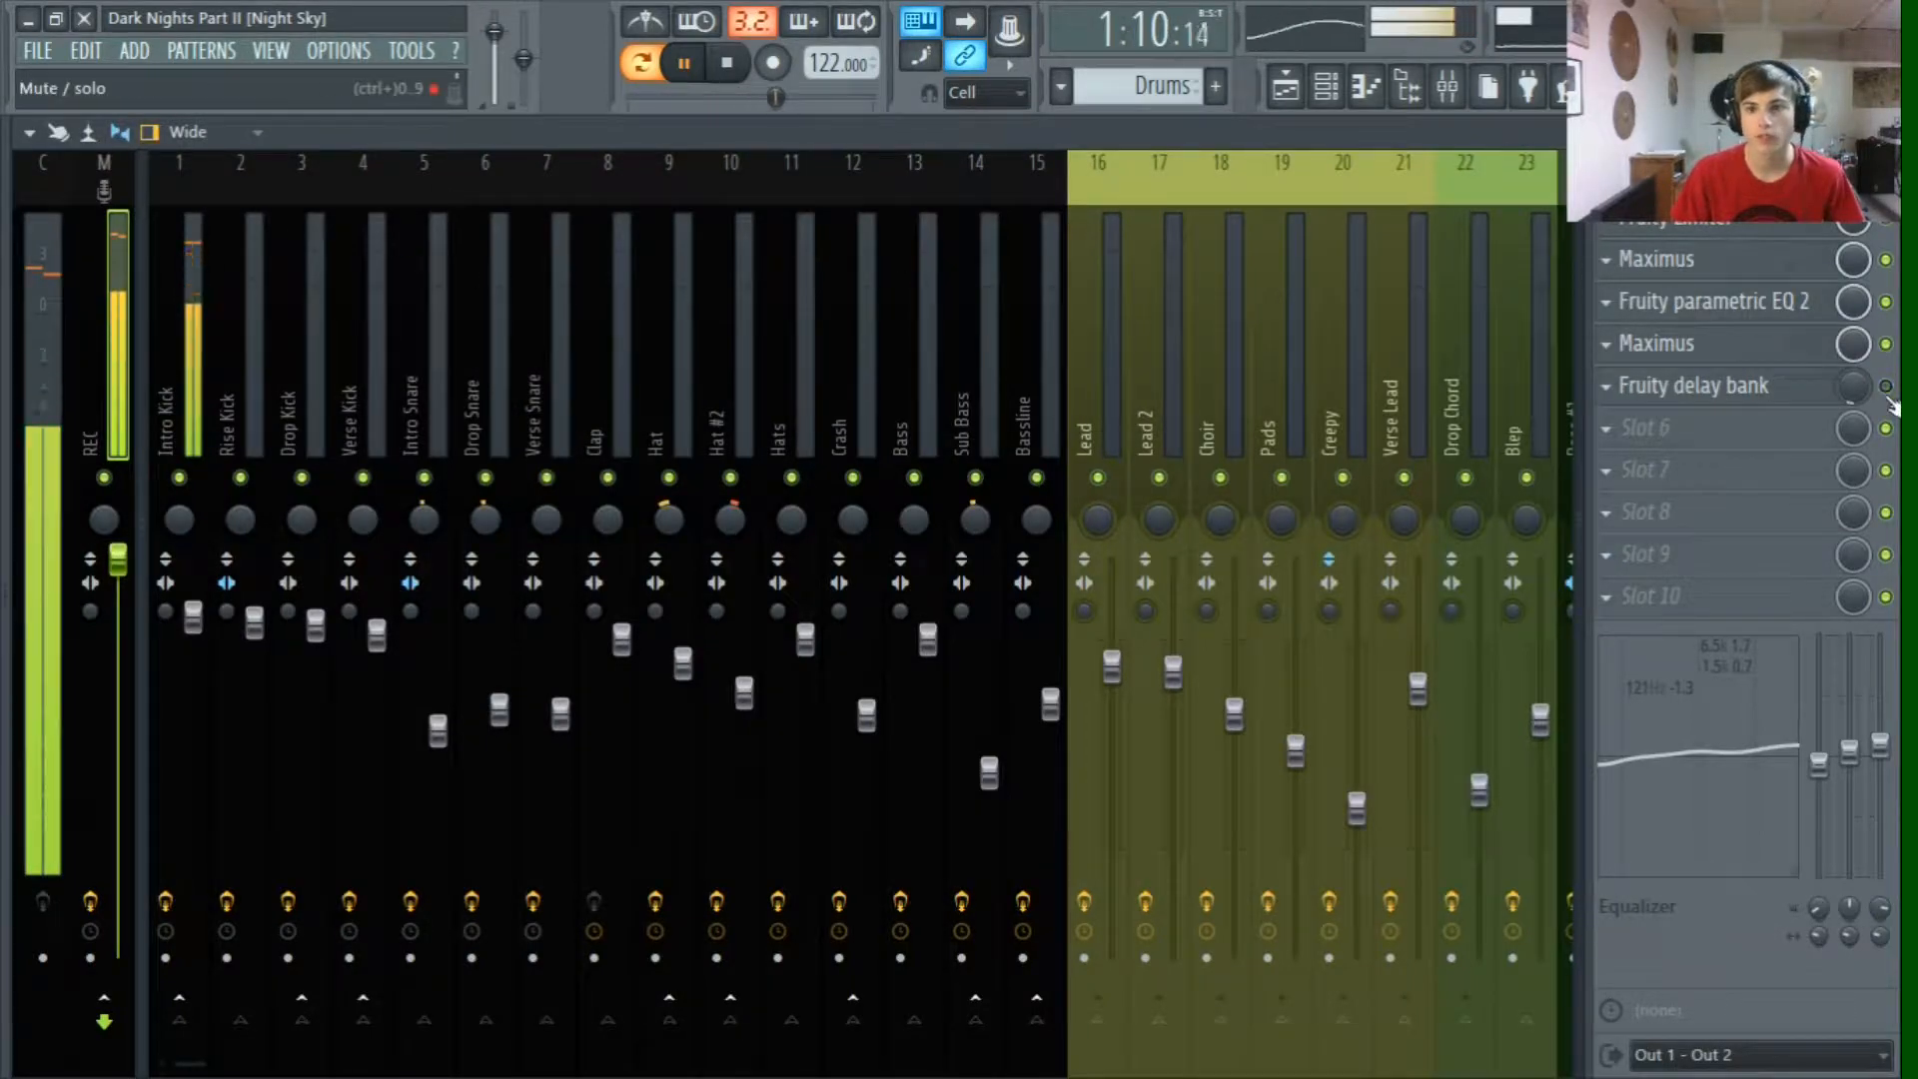
pyautogui.click(187, 164)
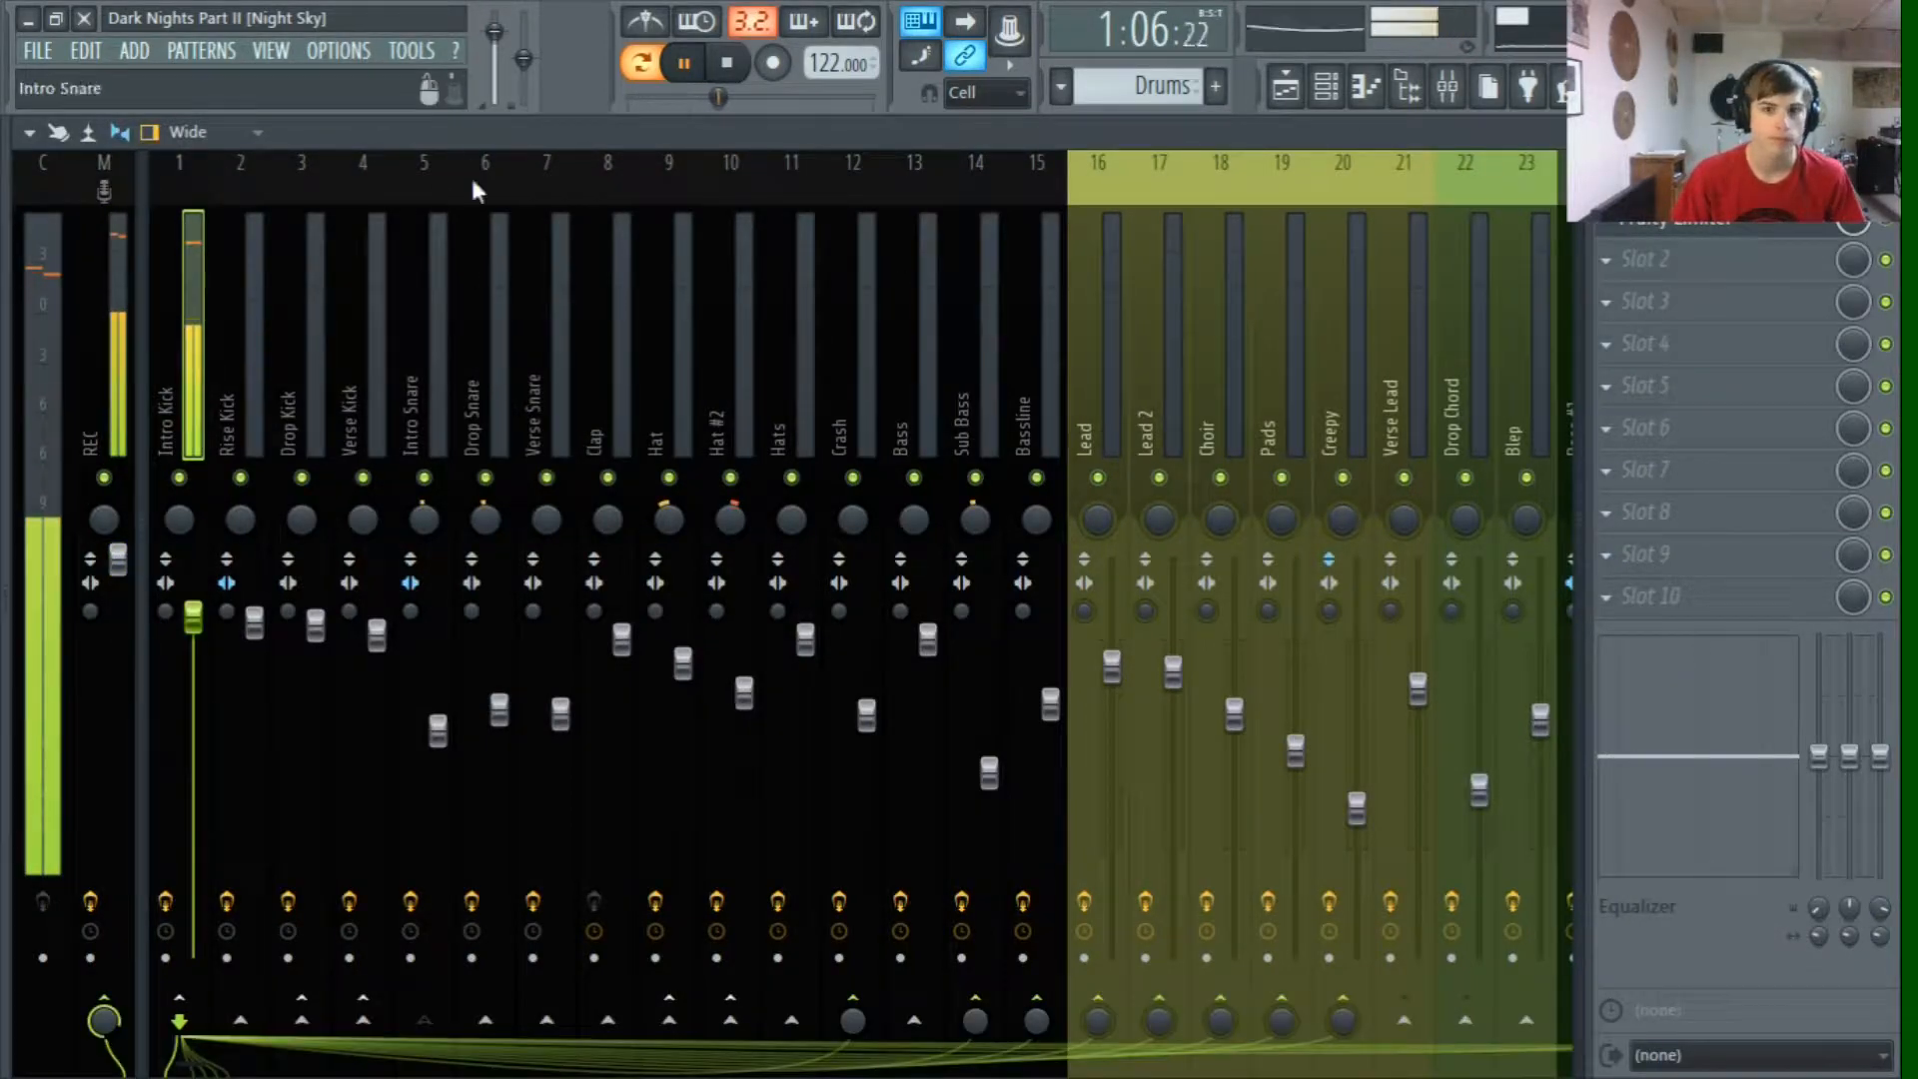
pyautogui.click(1783, 222)
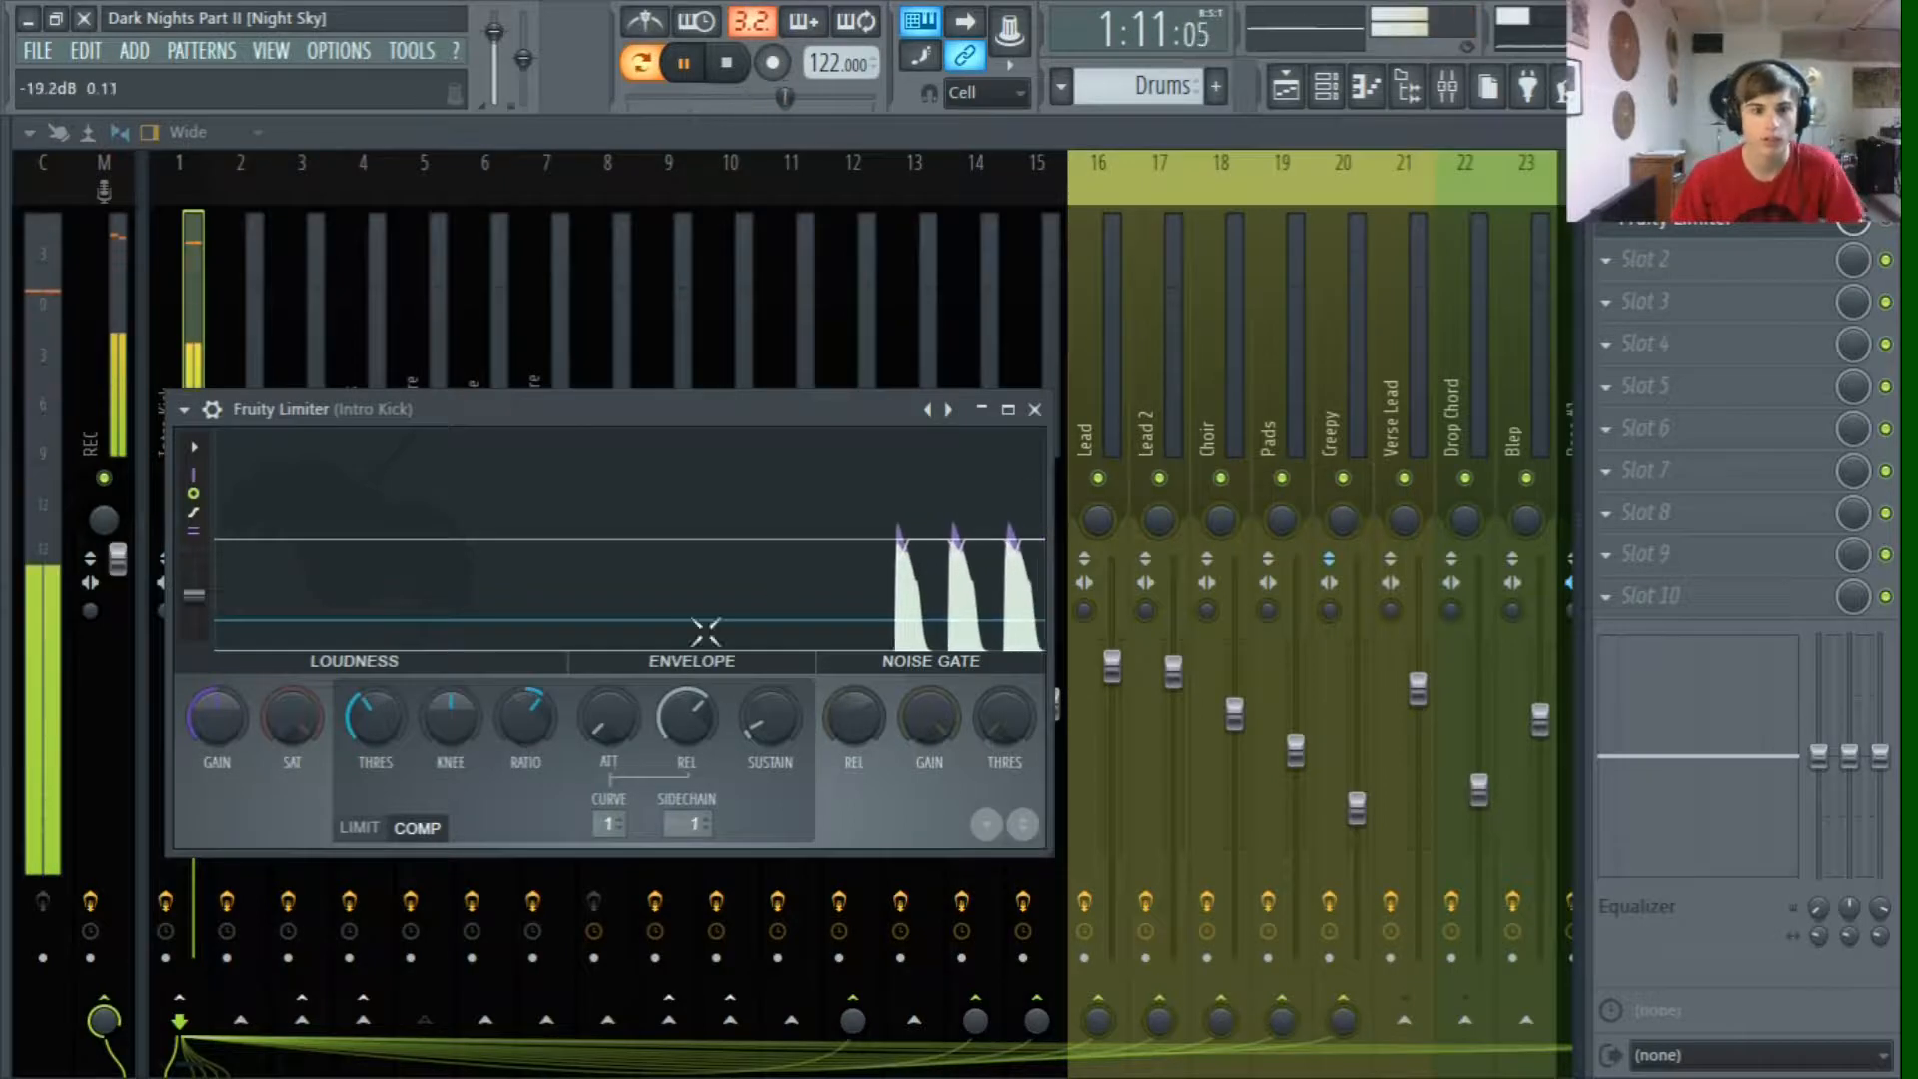
pyautogui.click(370, 823)
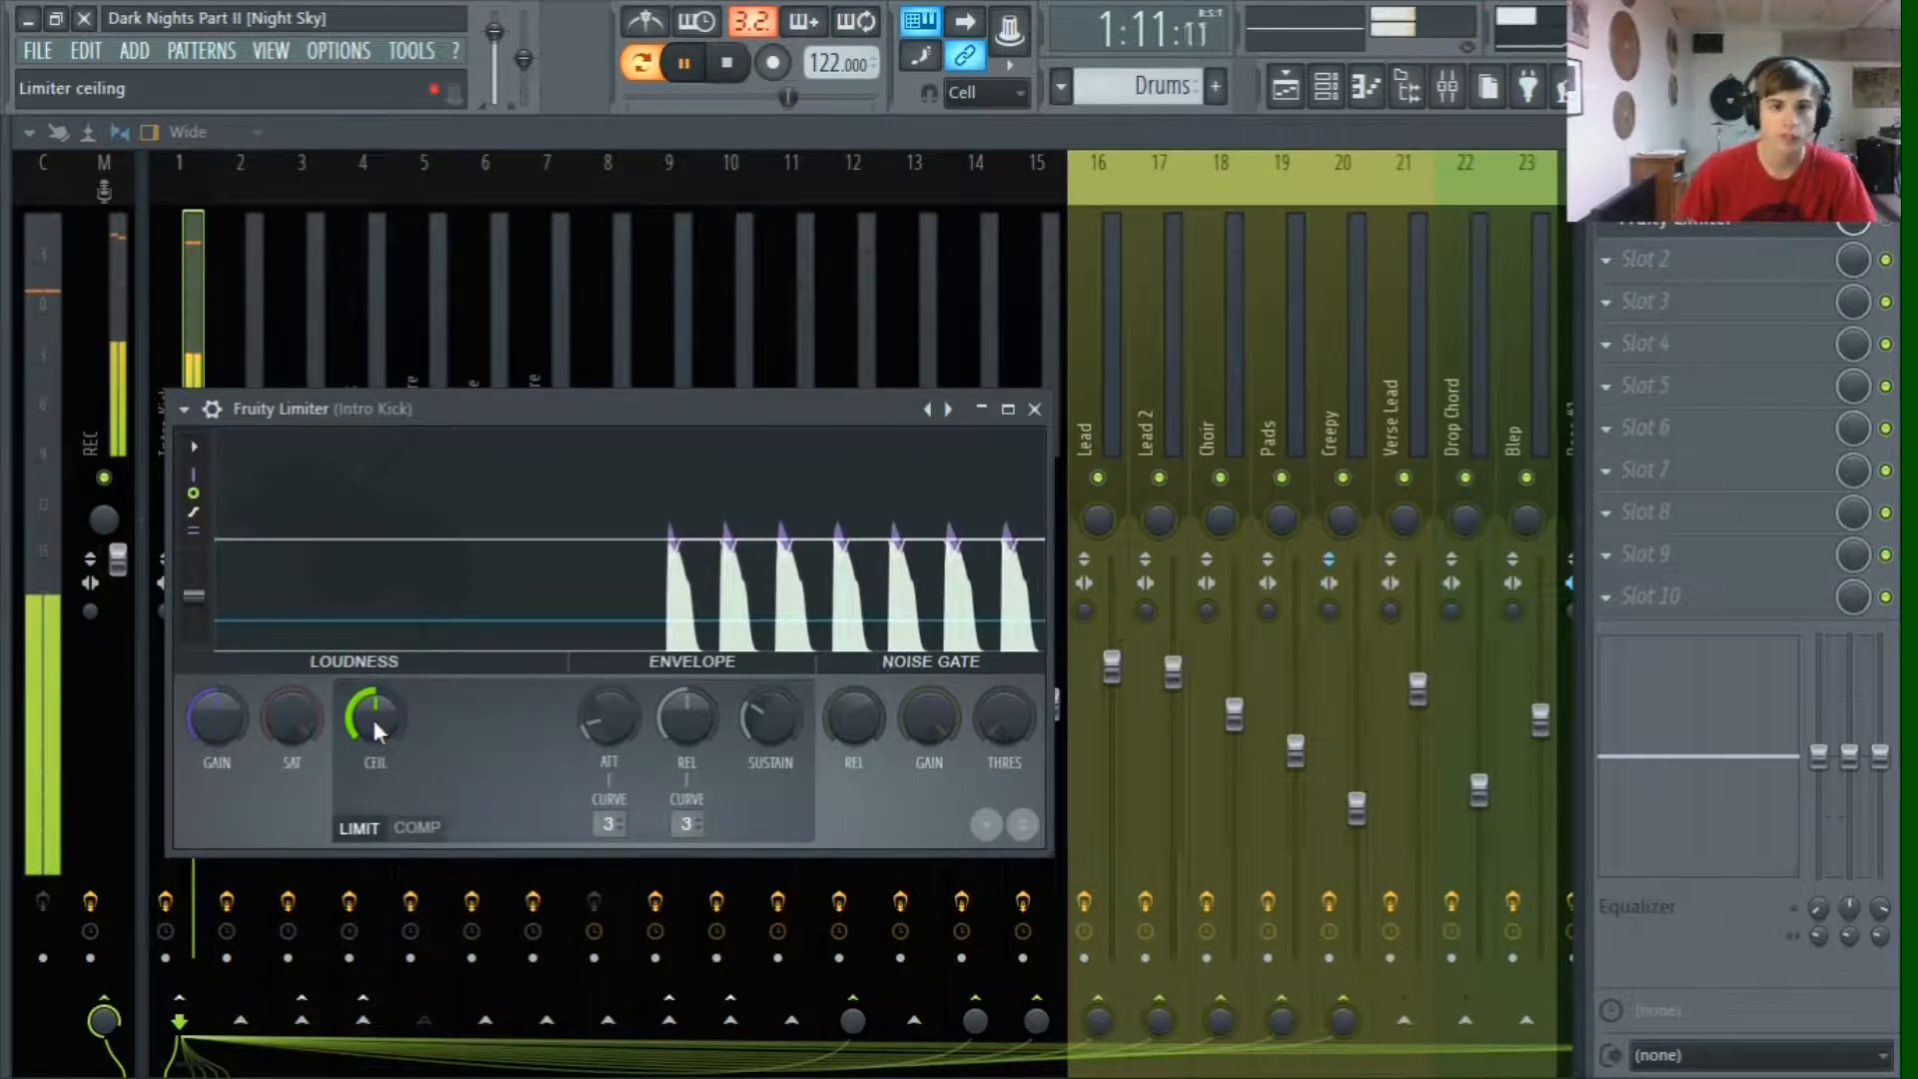
pyautogui.click(416, 827)
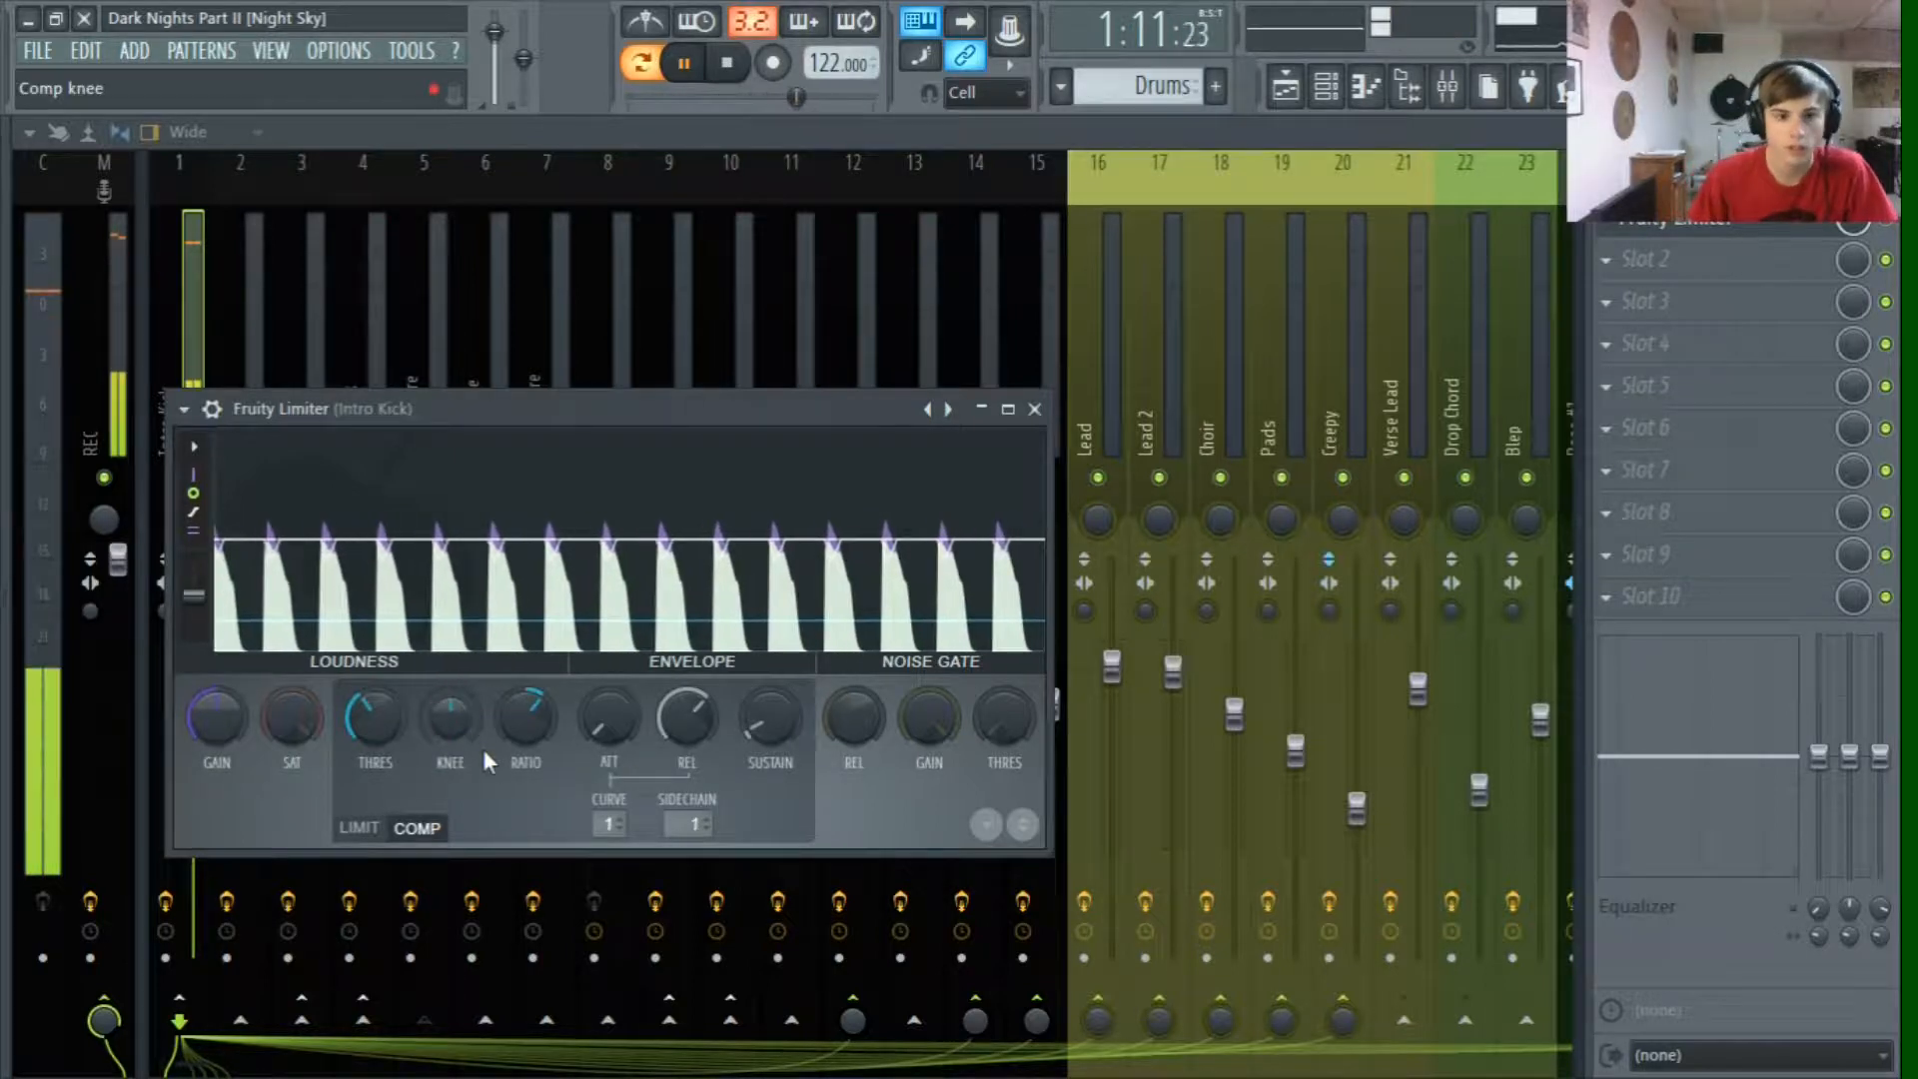
# Step: Check the Intro Kick limiter's sidechain source options, then stop playback and close the limiter
pyautogui.click(1327, 87)
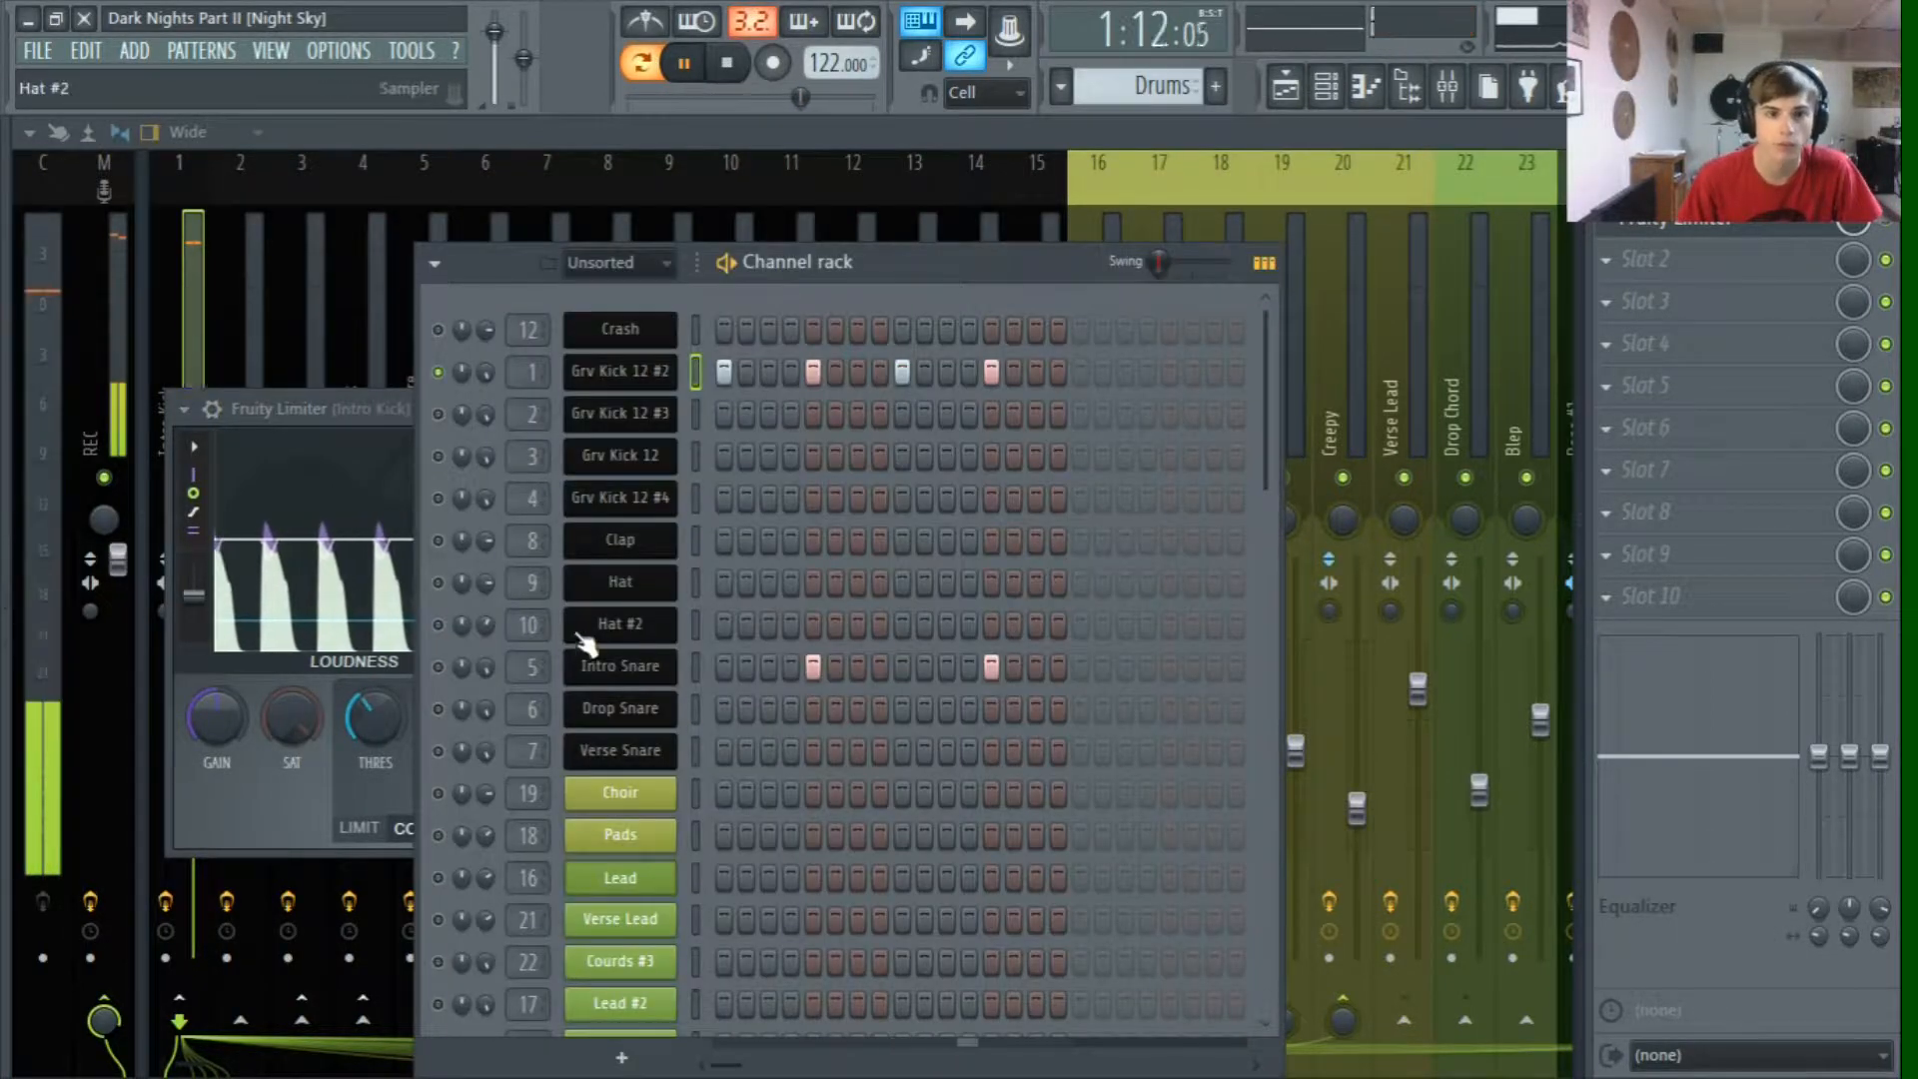
pyautogui.click(357, 411)
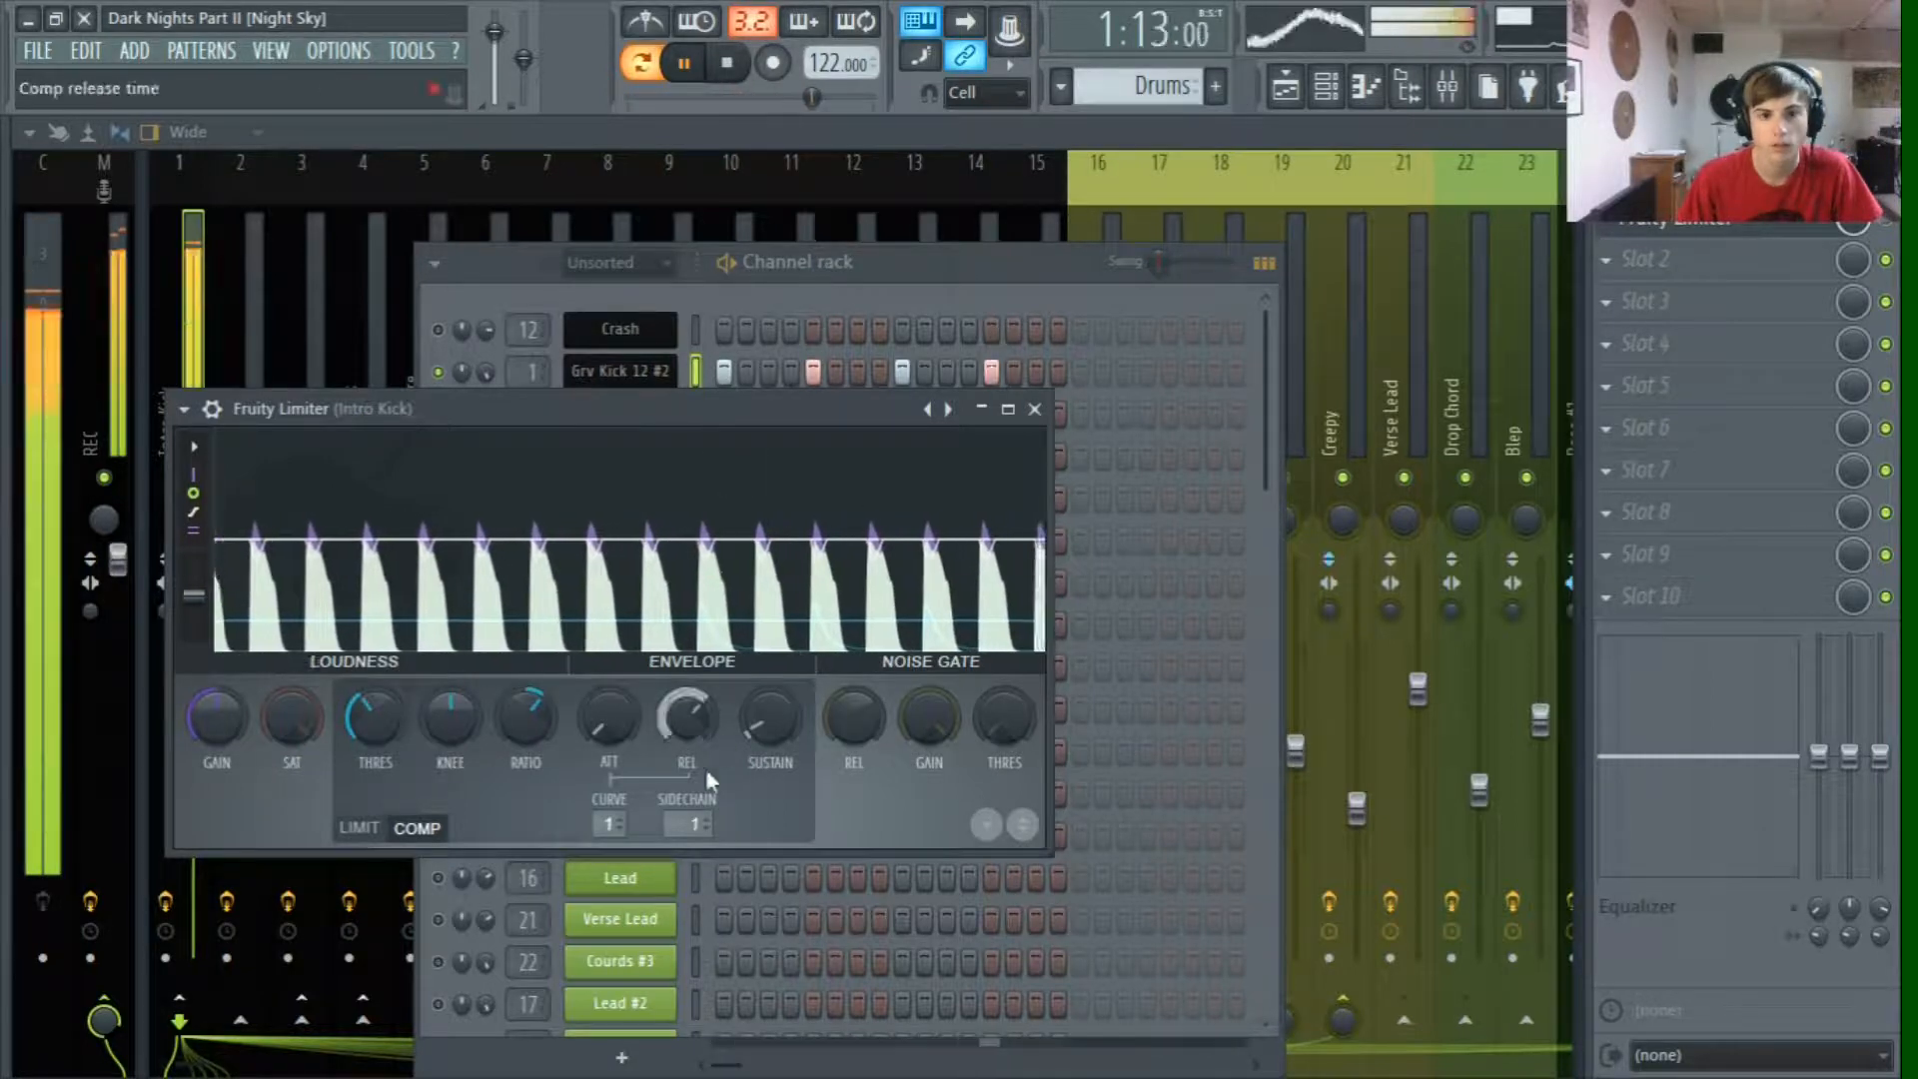
pyautogui.rightClick(689, 831)
pyautogui.click(844, 793)
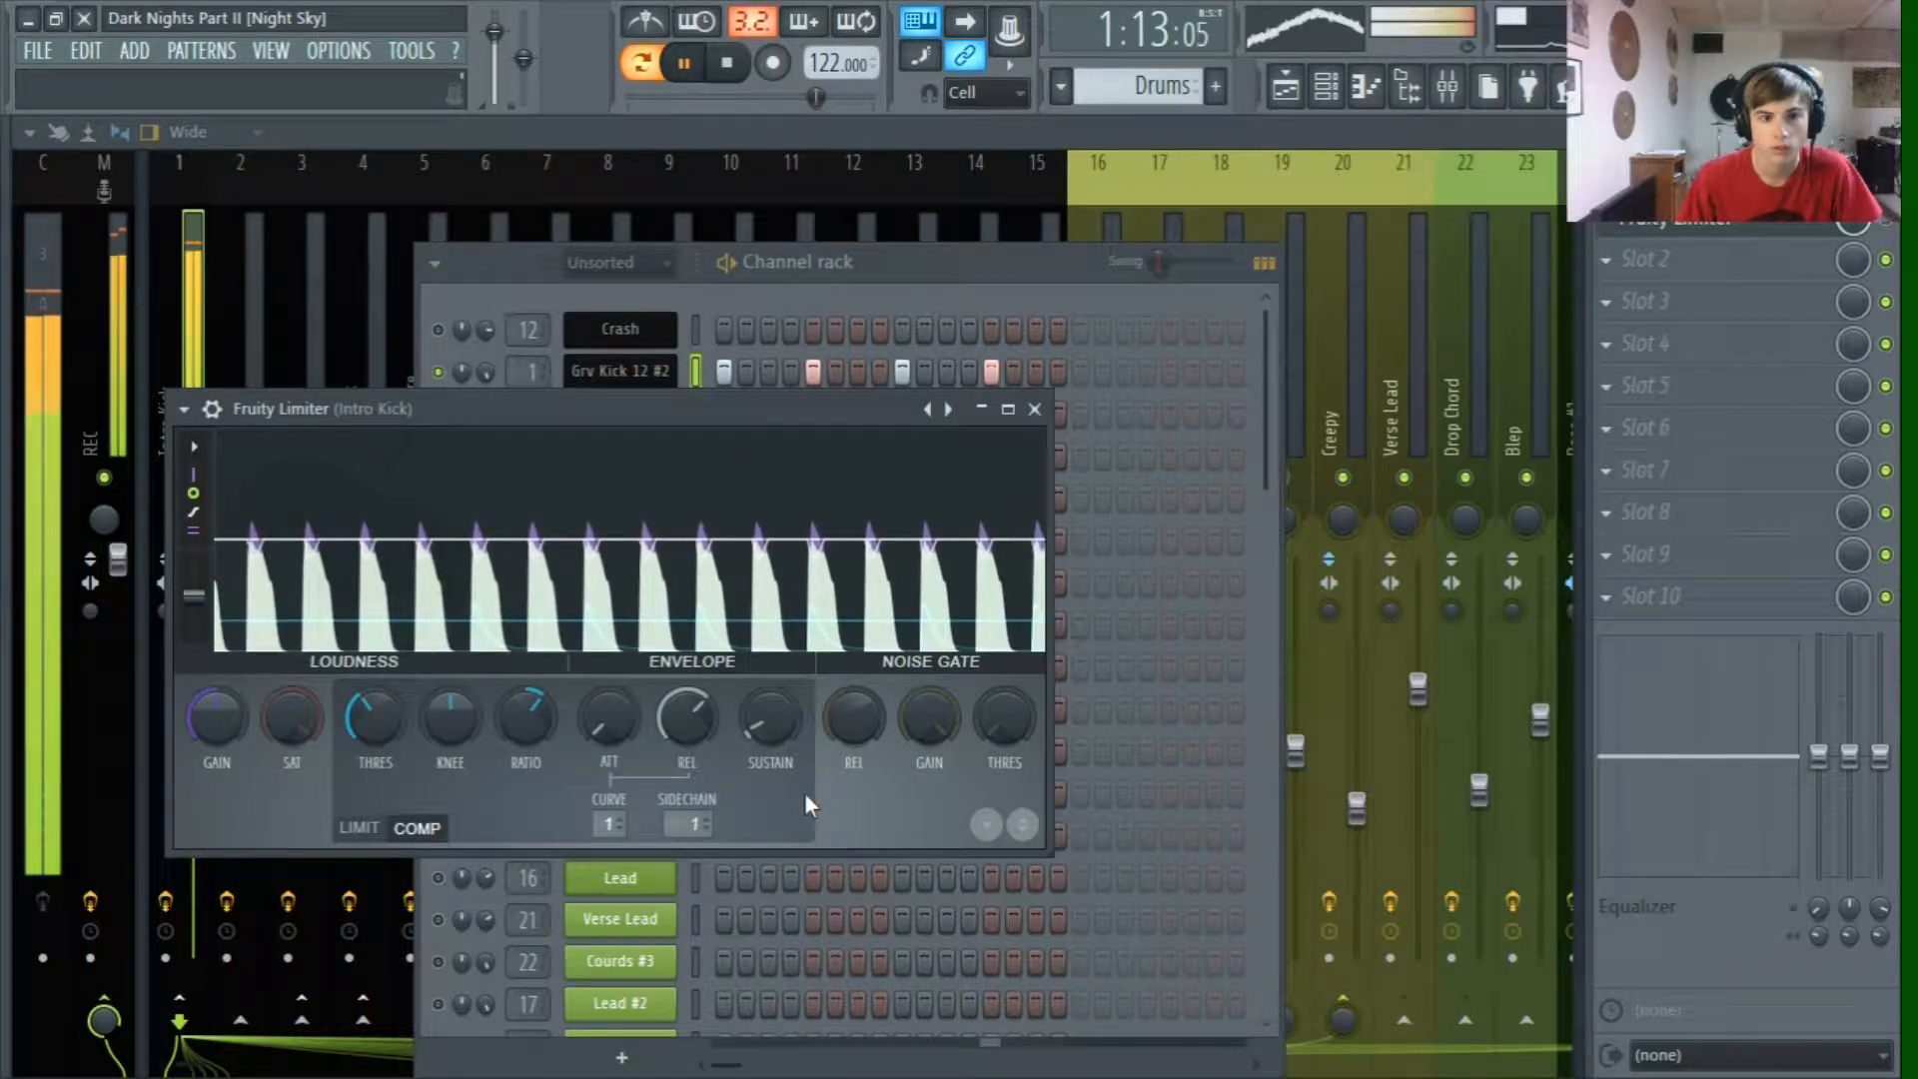
pyautogui.press('space')
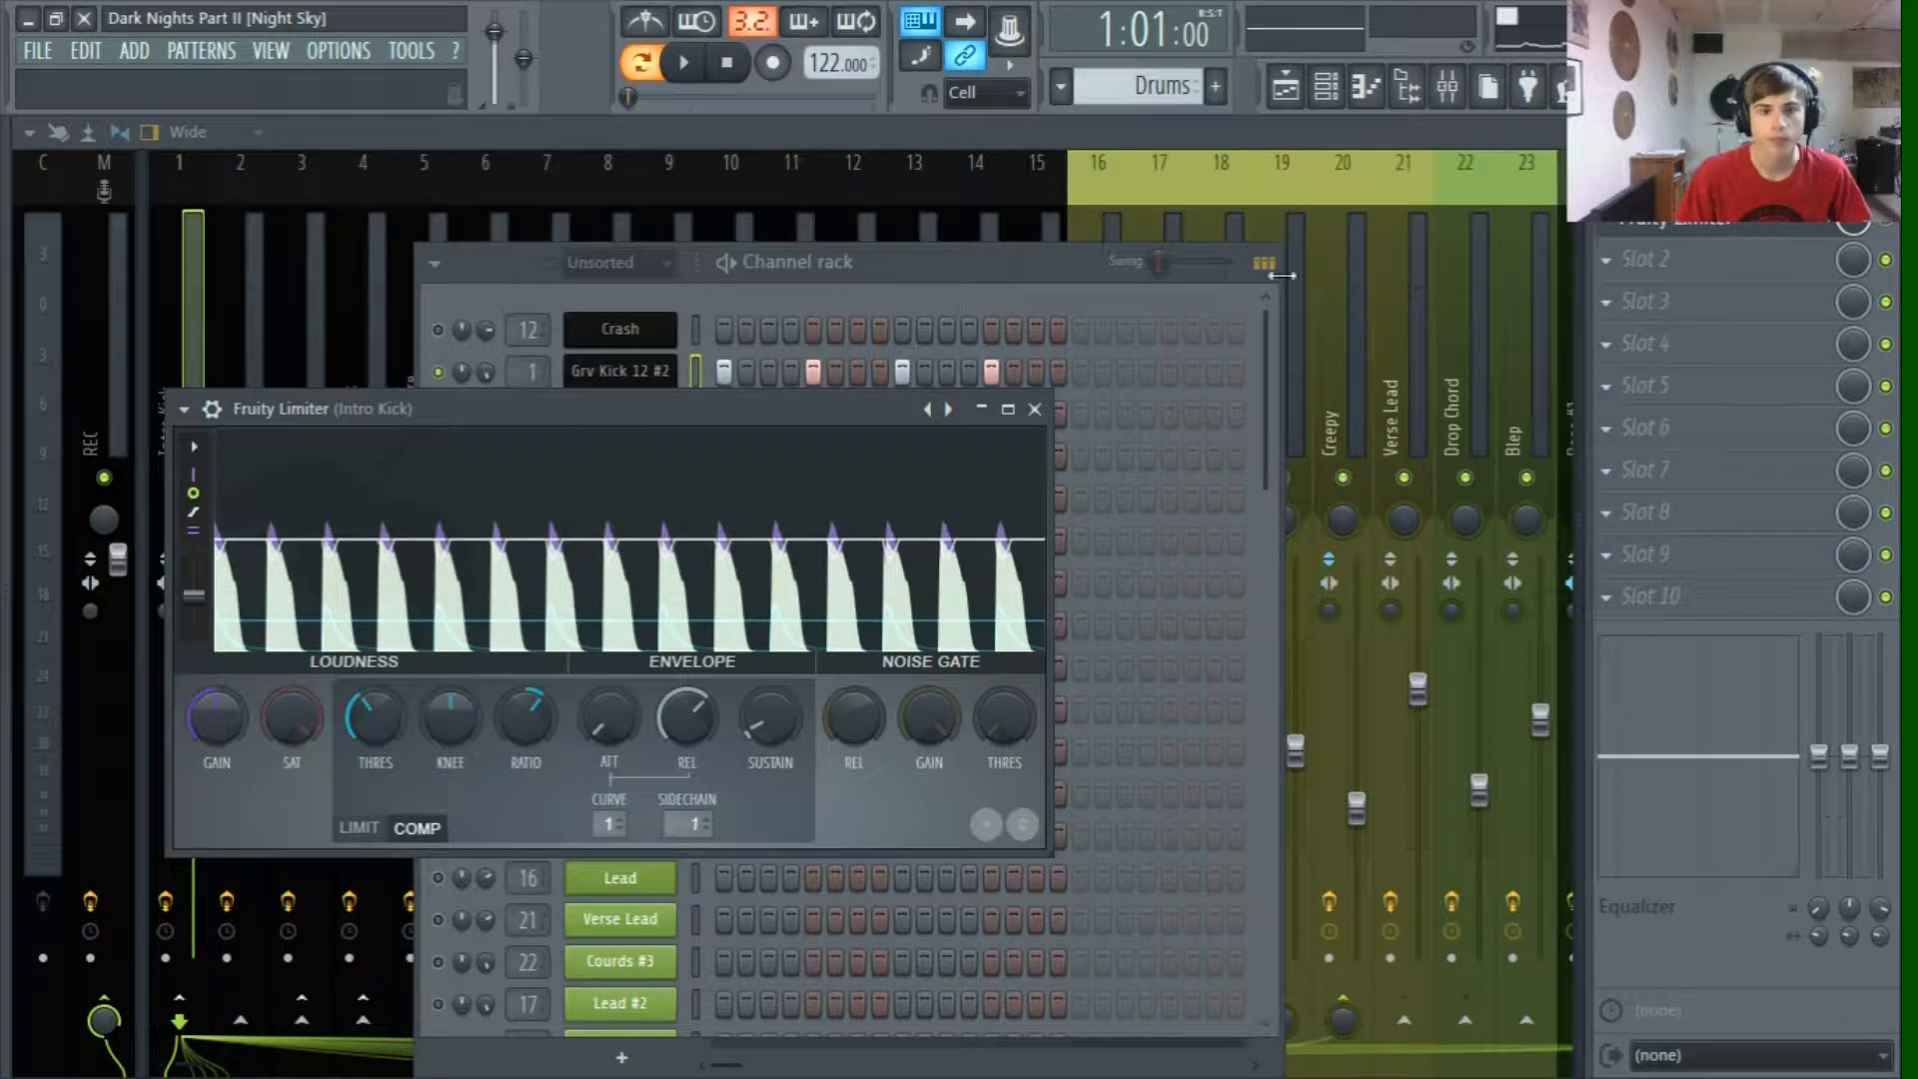
pyautogui.click(1753, 222)
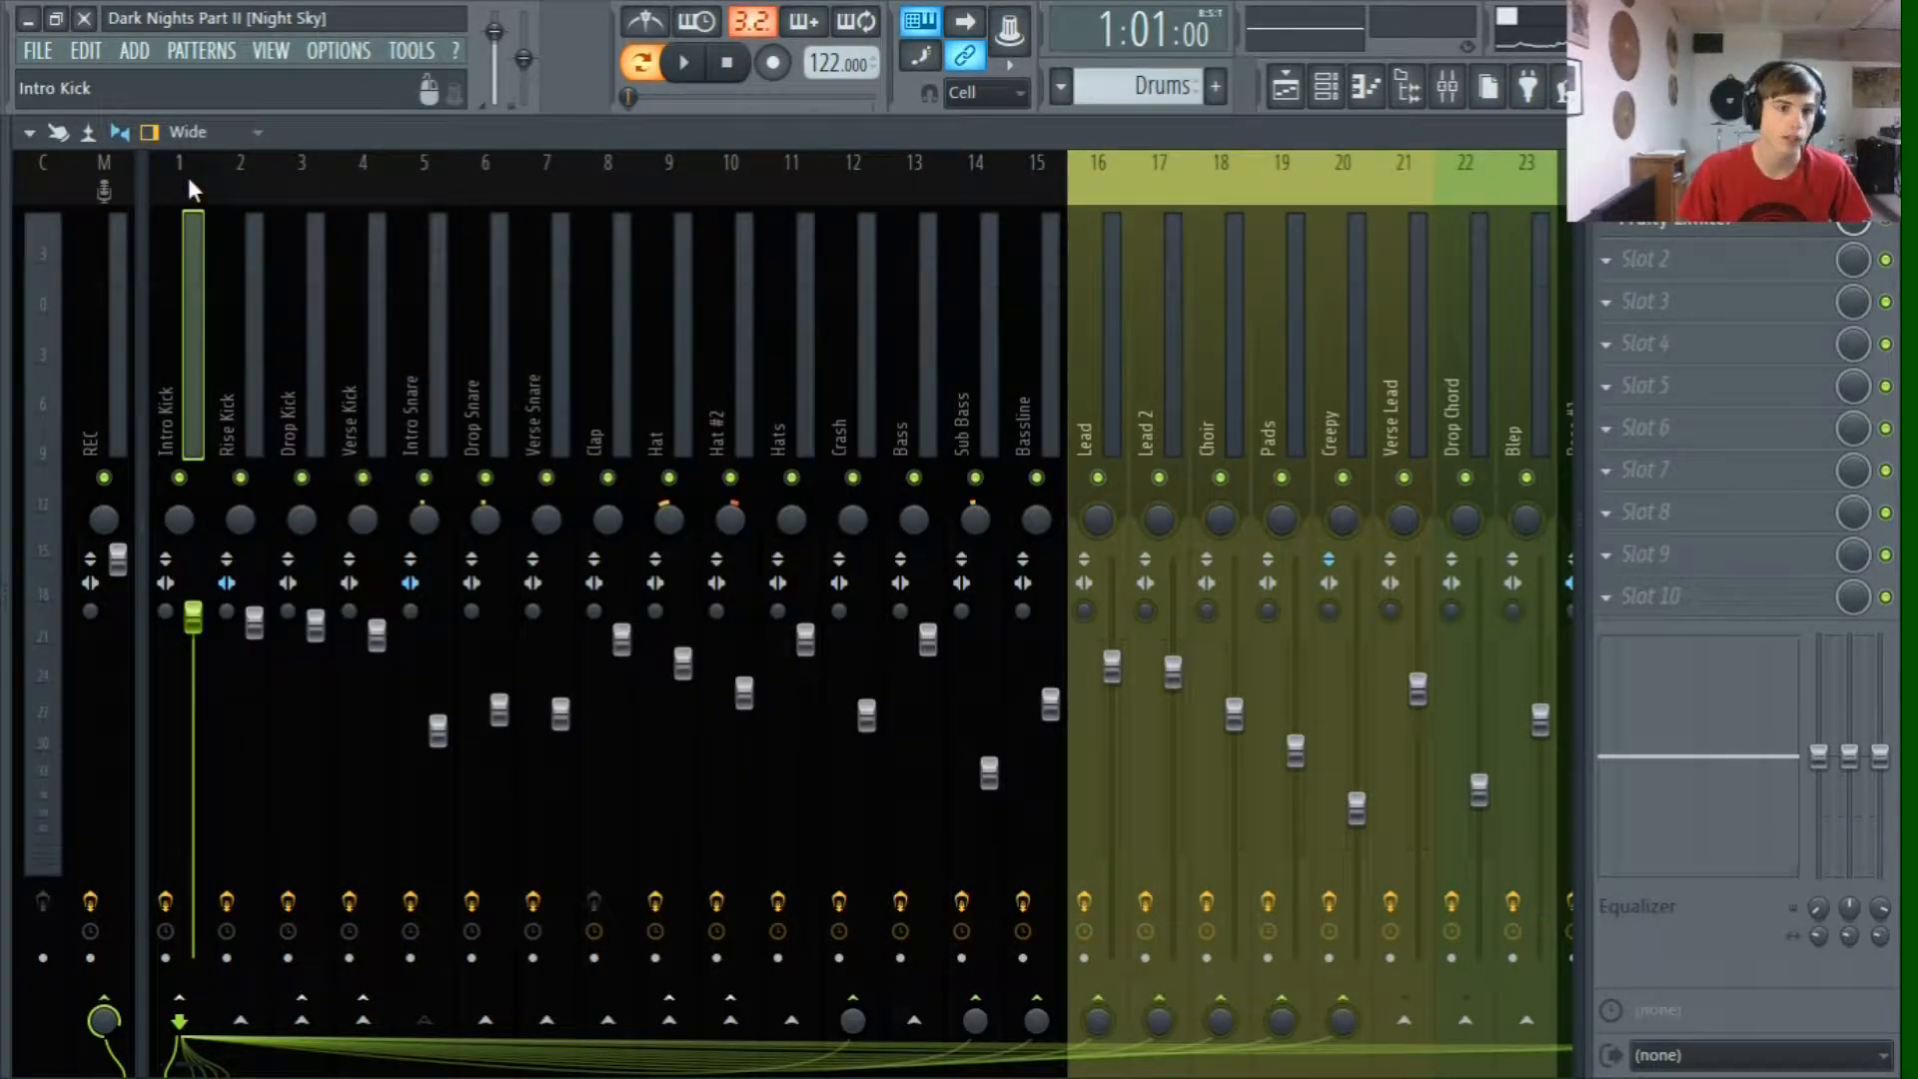
# Step: Play the Drums pattern and inspect the Fruity parametric EQ 2 on the Intro Snare mixer track, stopping playback after listening
pyautogui.click(684, 64)
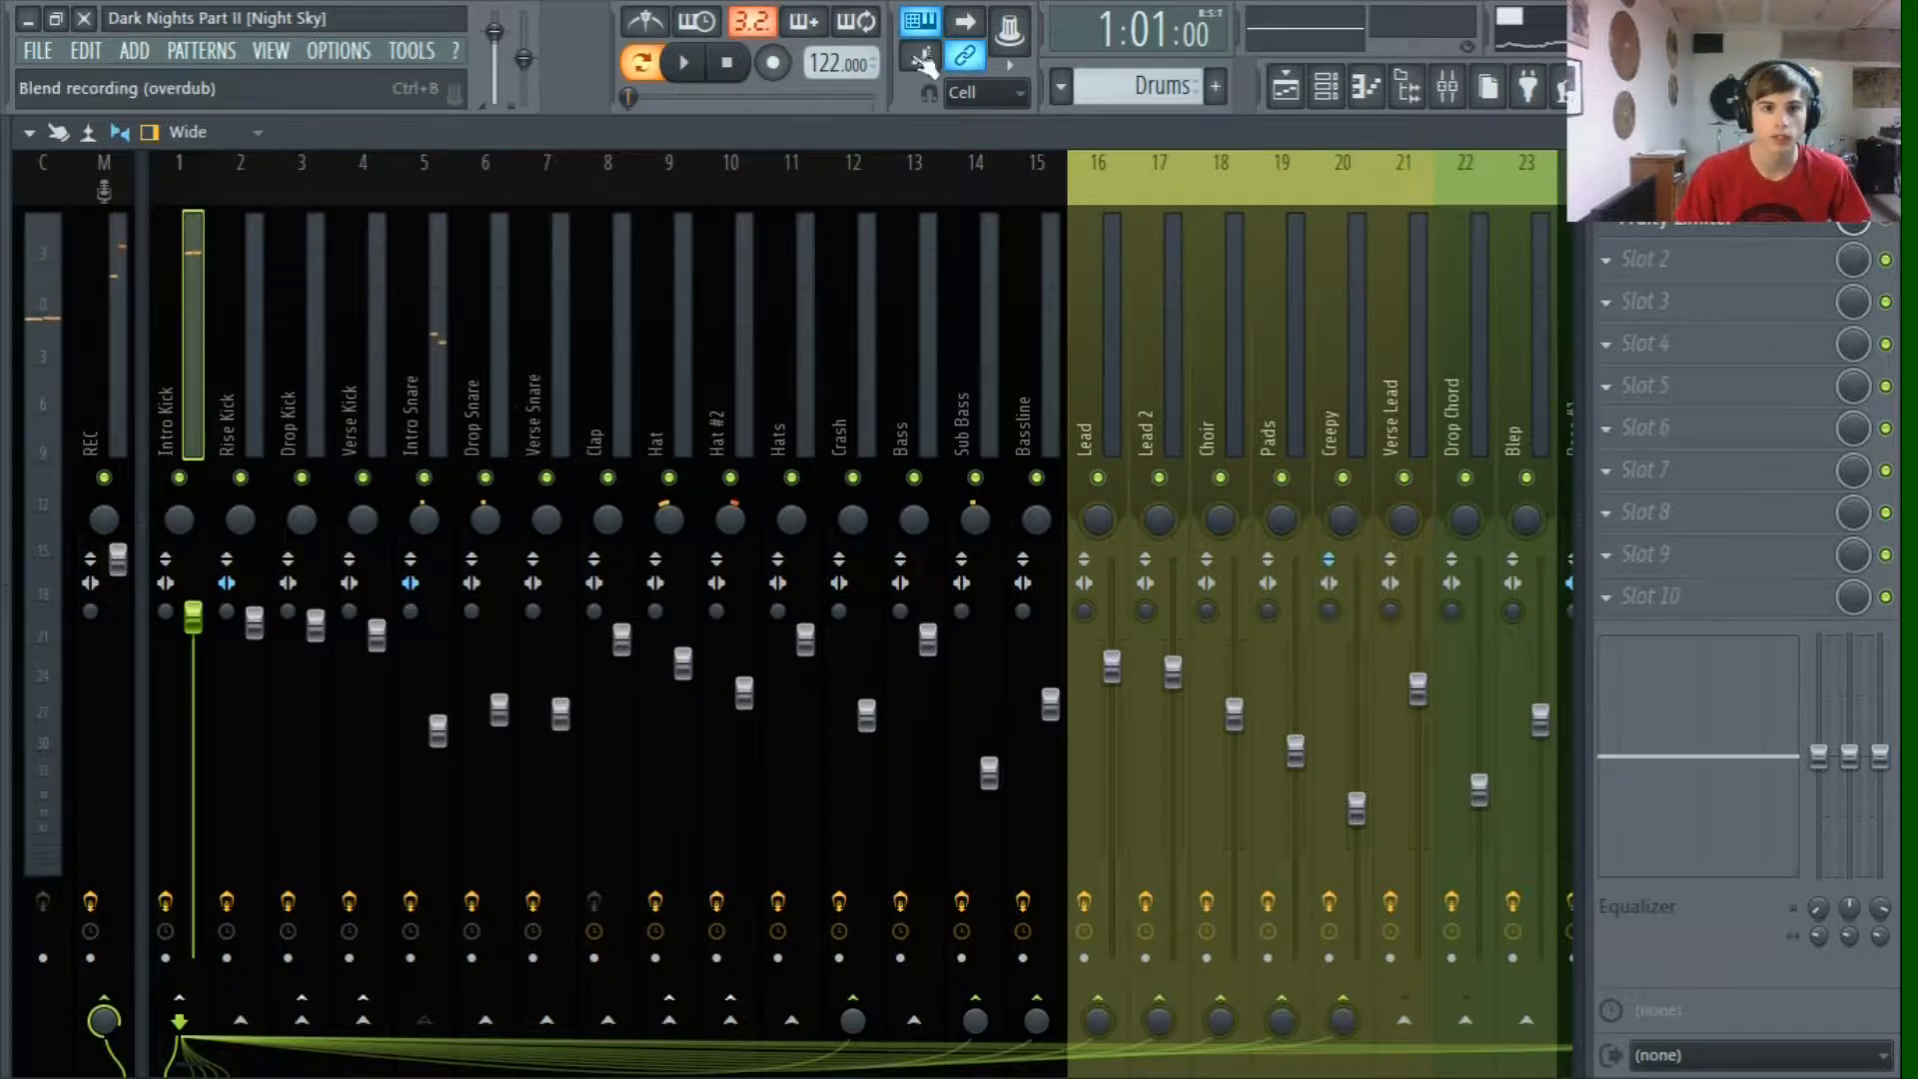
pyautogui.click(1329, 88)
pyautogui.click(1329, 88)
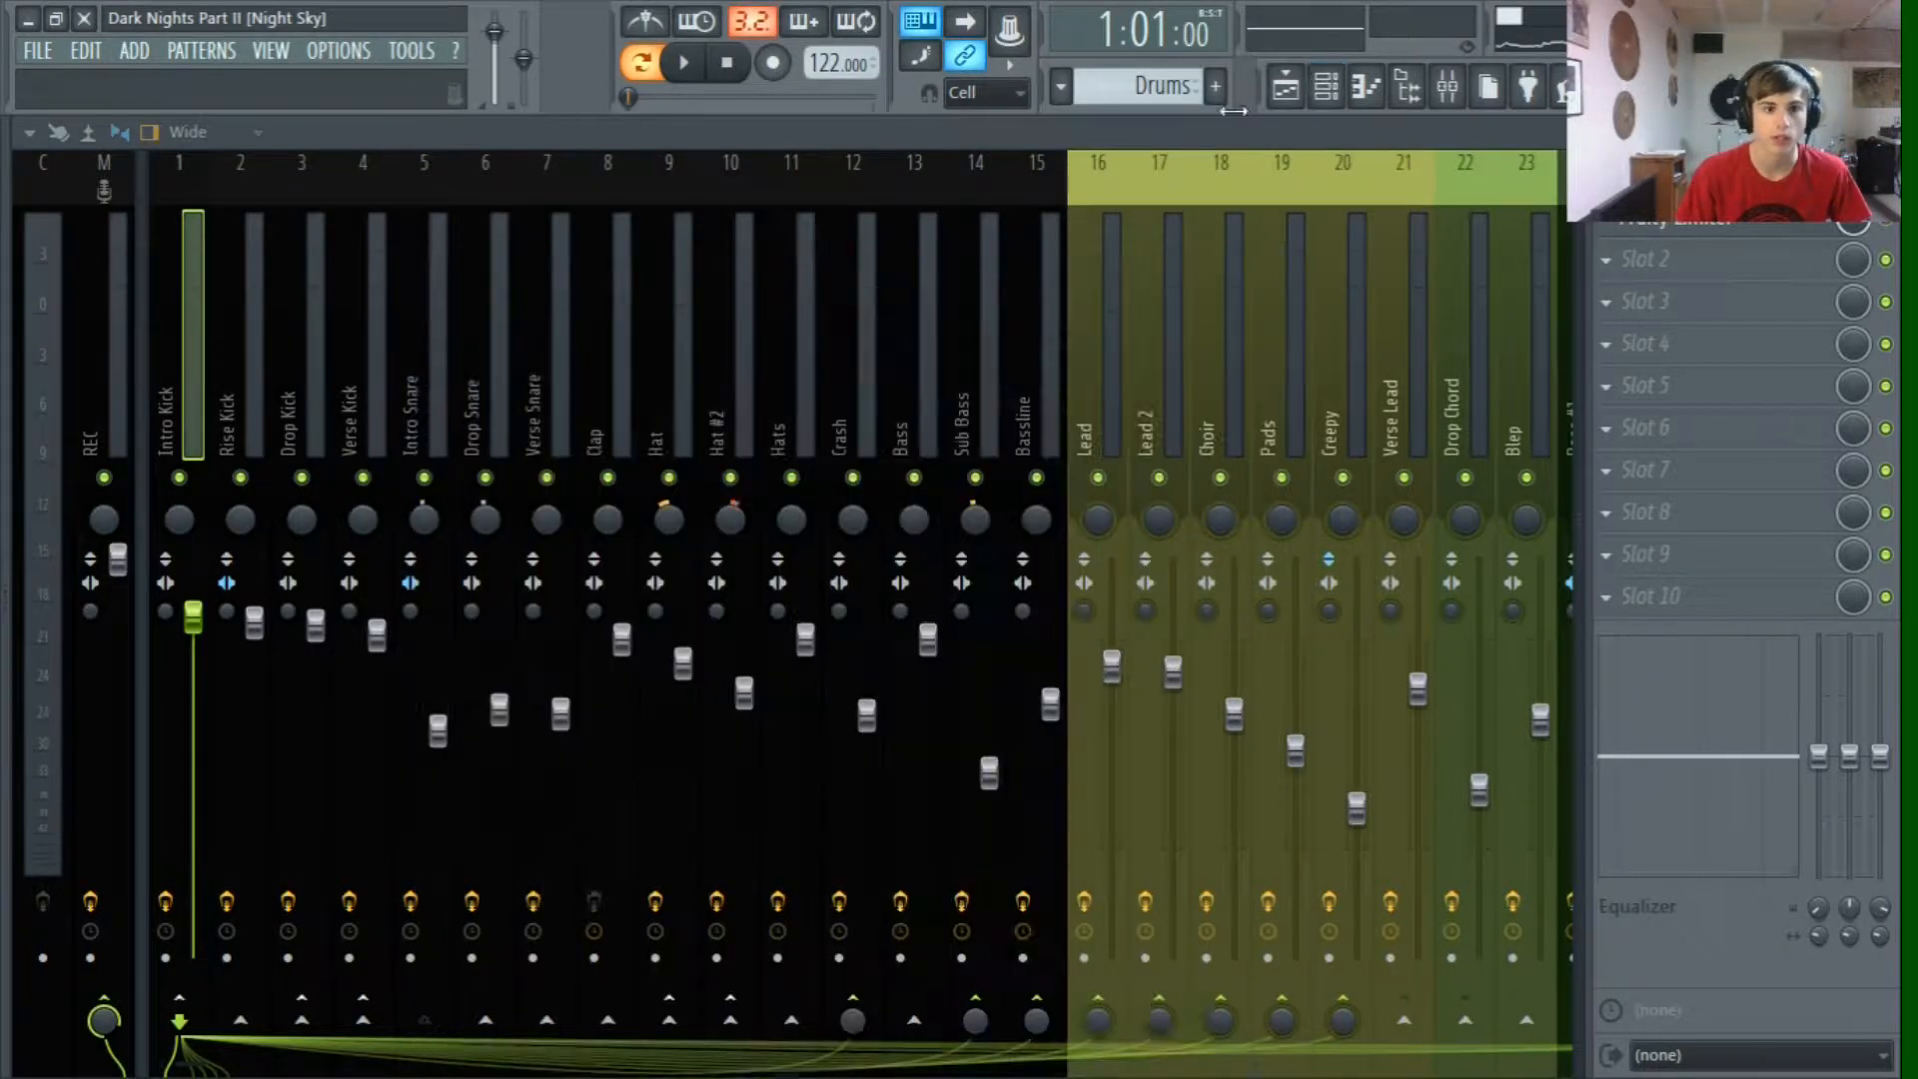
pyautogui.click(449, 195)
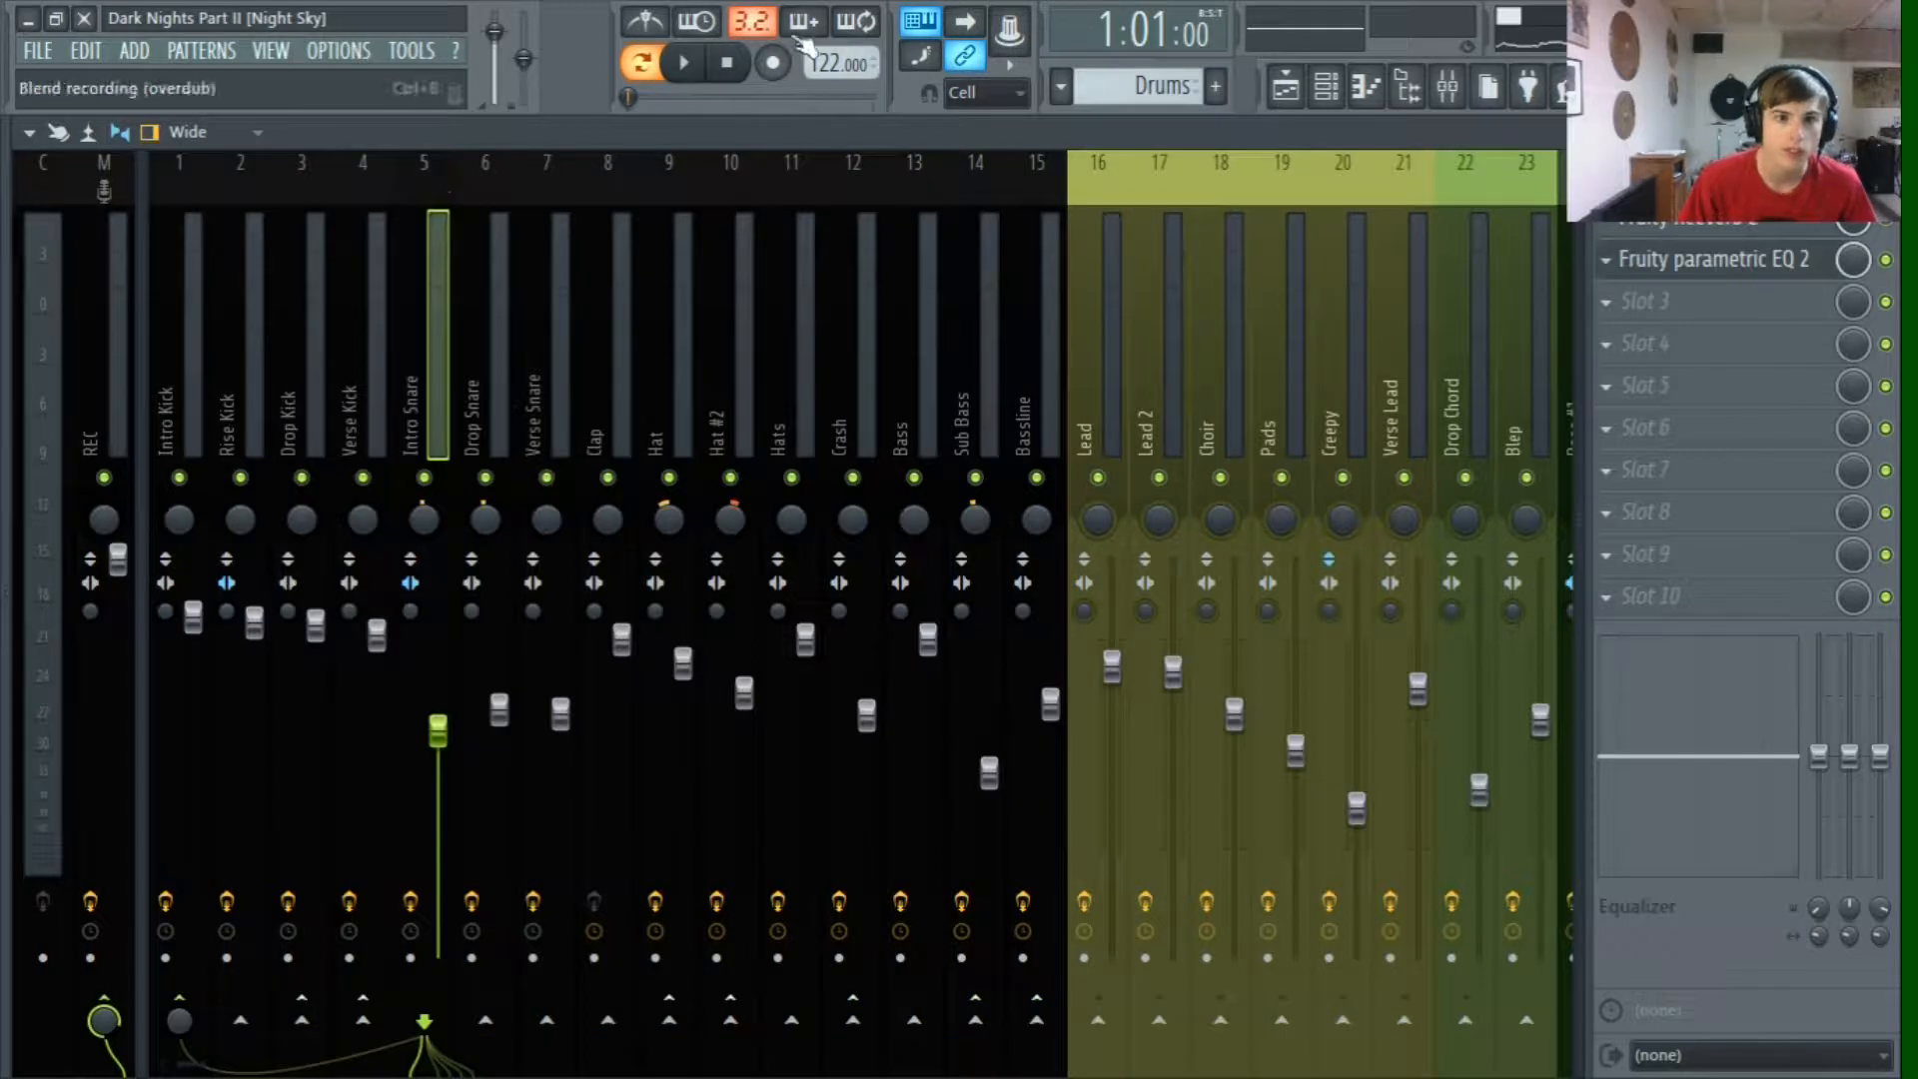
pyautogui.click(684, 63)
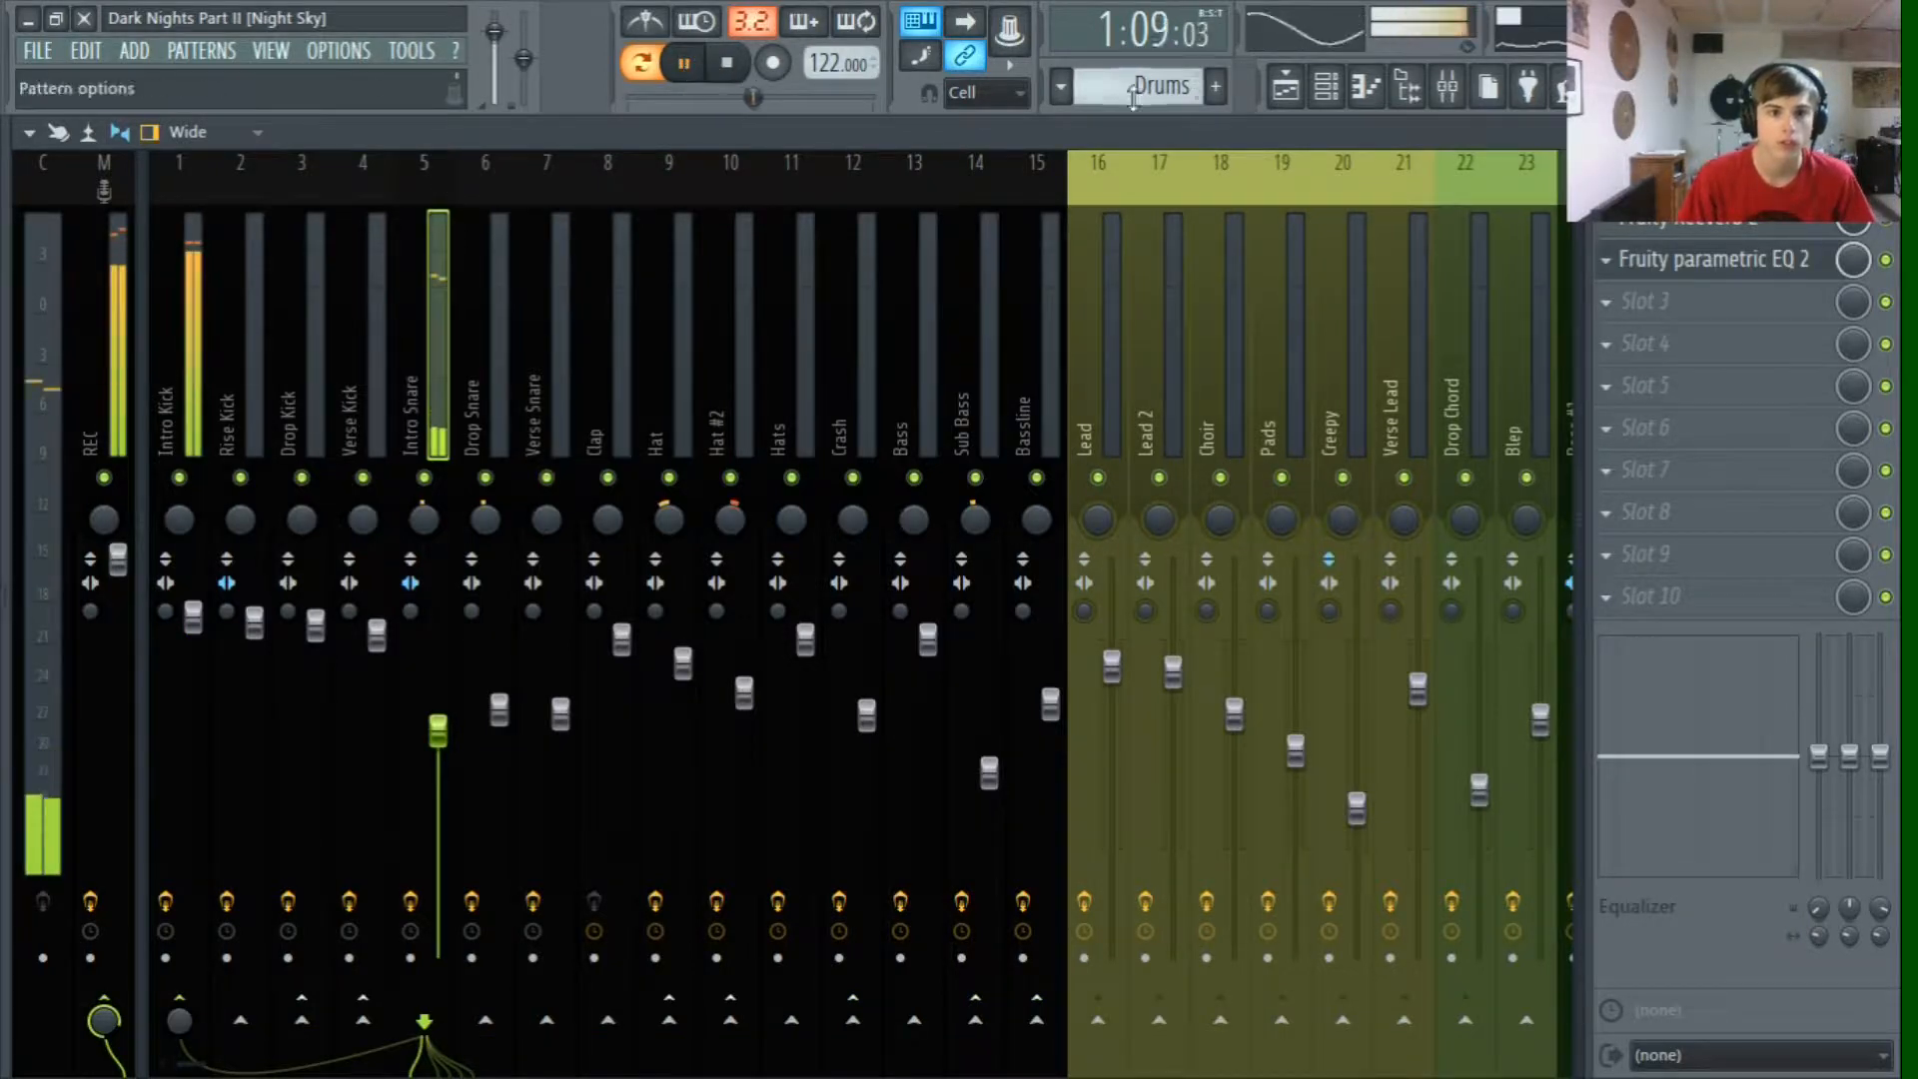
pyautogui.click(1739, 262)
pyautogui.press('space')
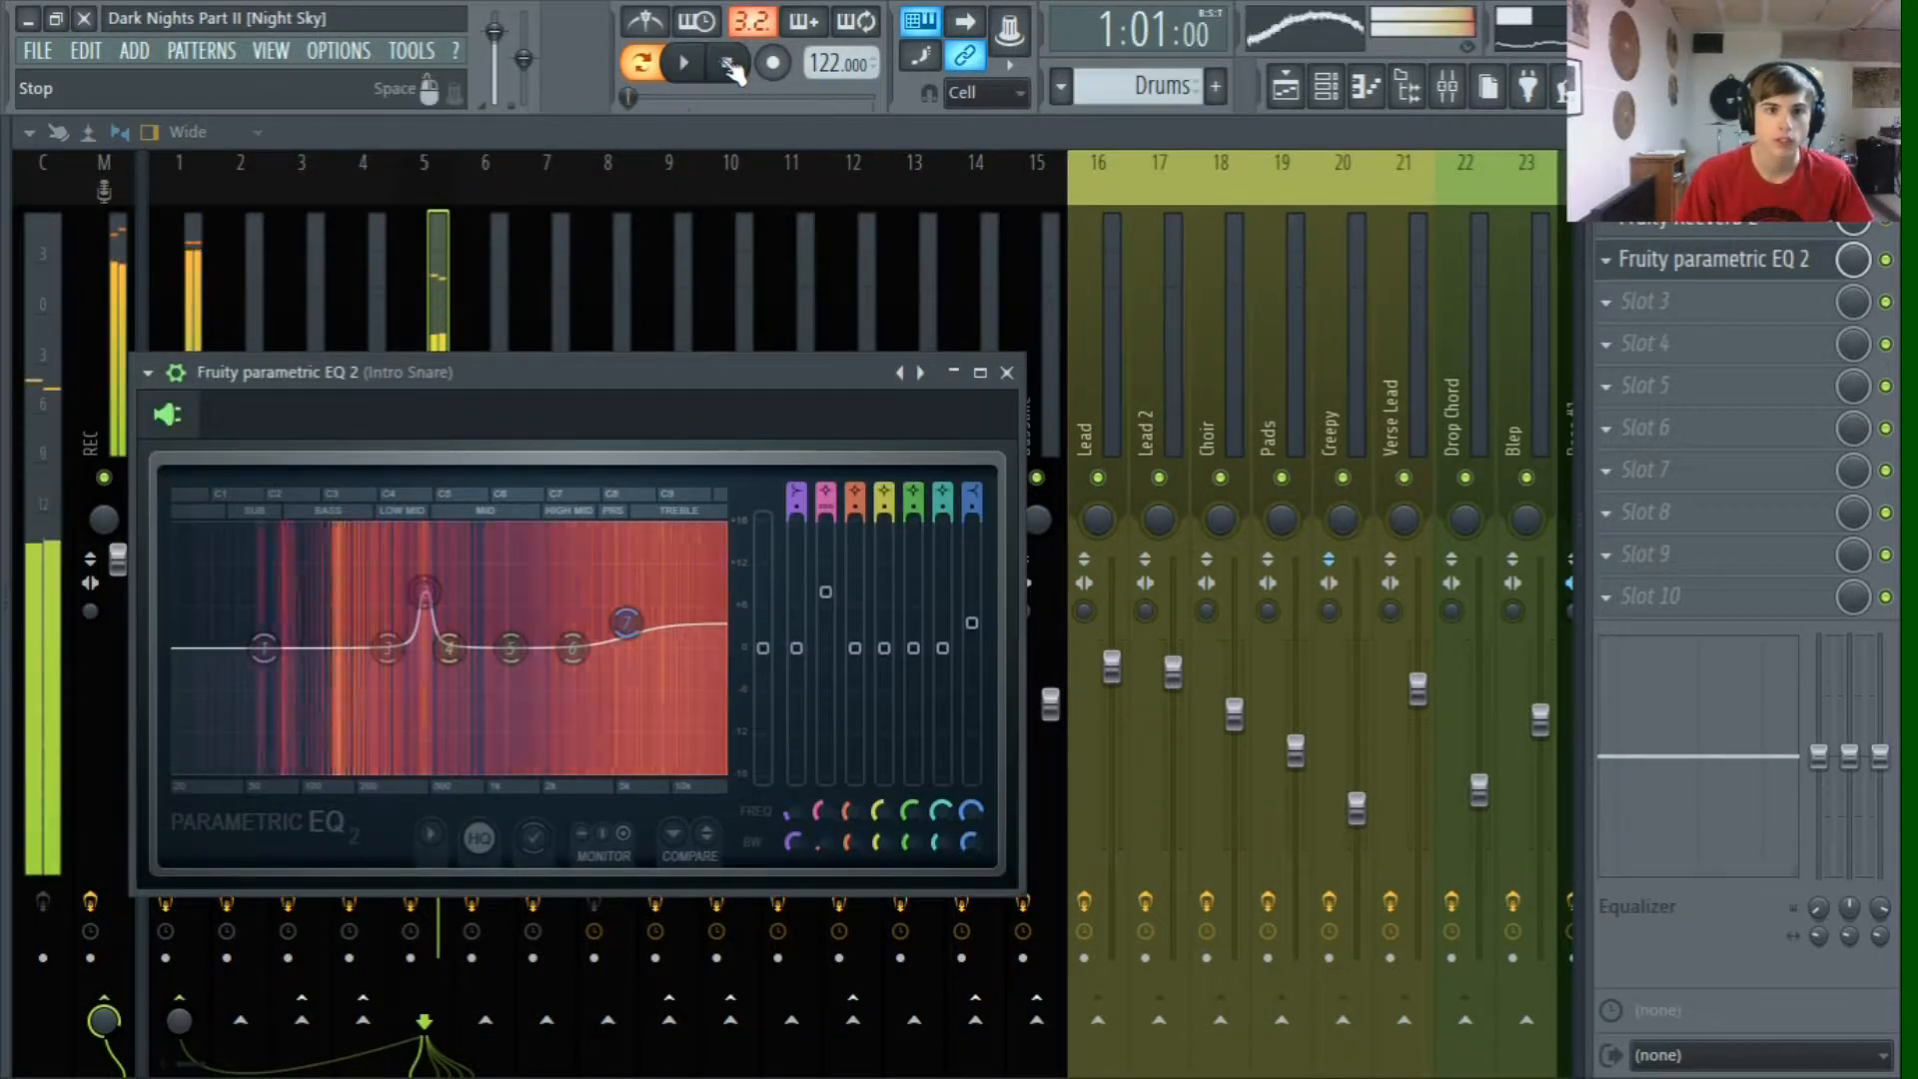
# Step: Solo the Intro Snare channel in the channel rack
pyautogui.click(1326, 88)
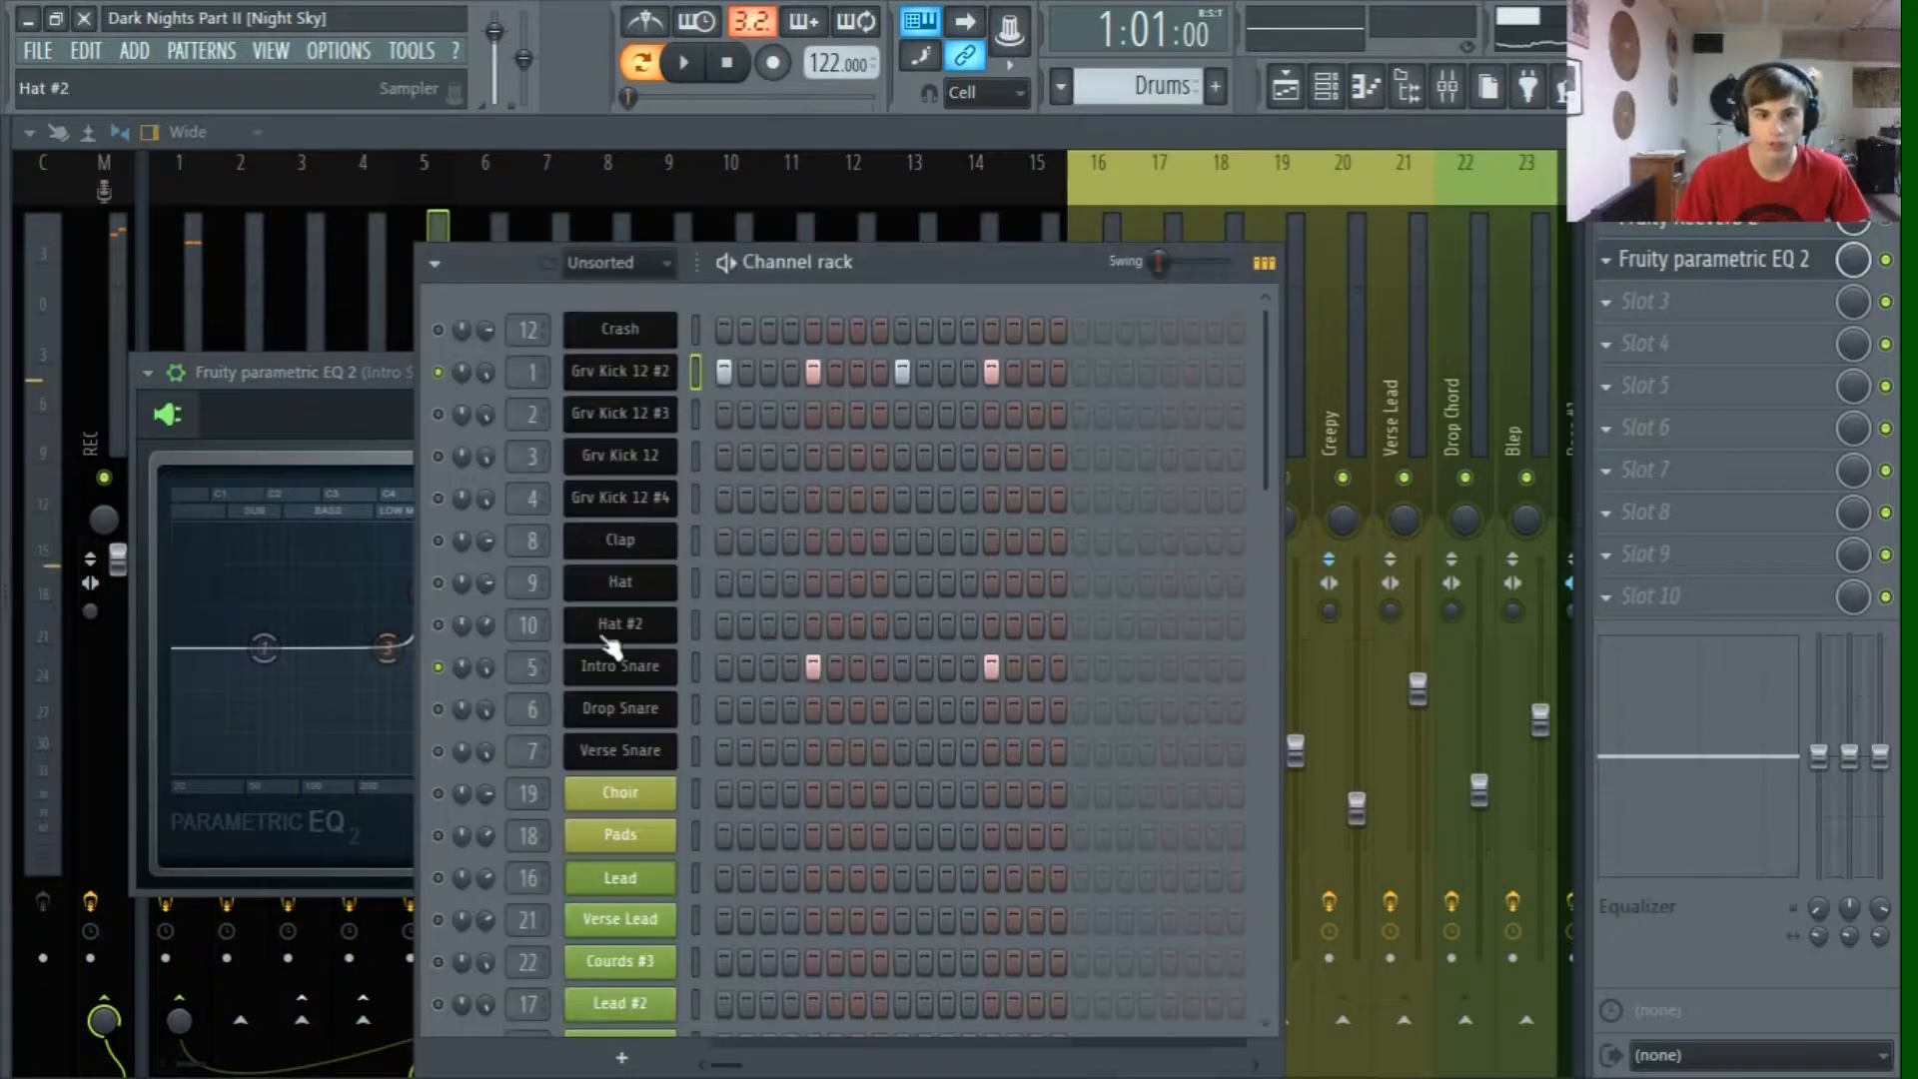
pyautogui.rightClick(439, 667)
pyautogui.click(506, 644)
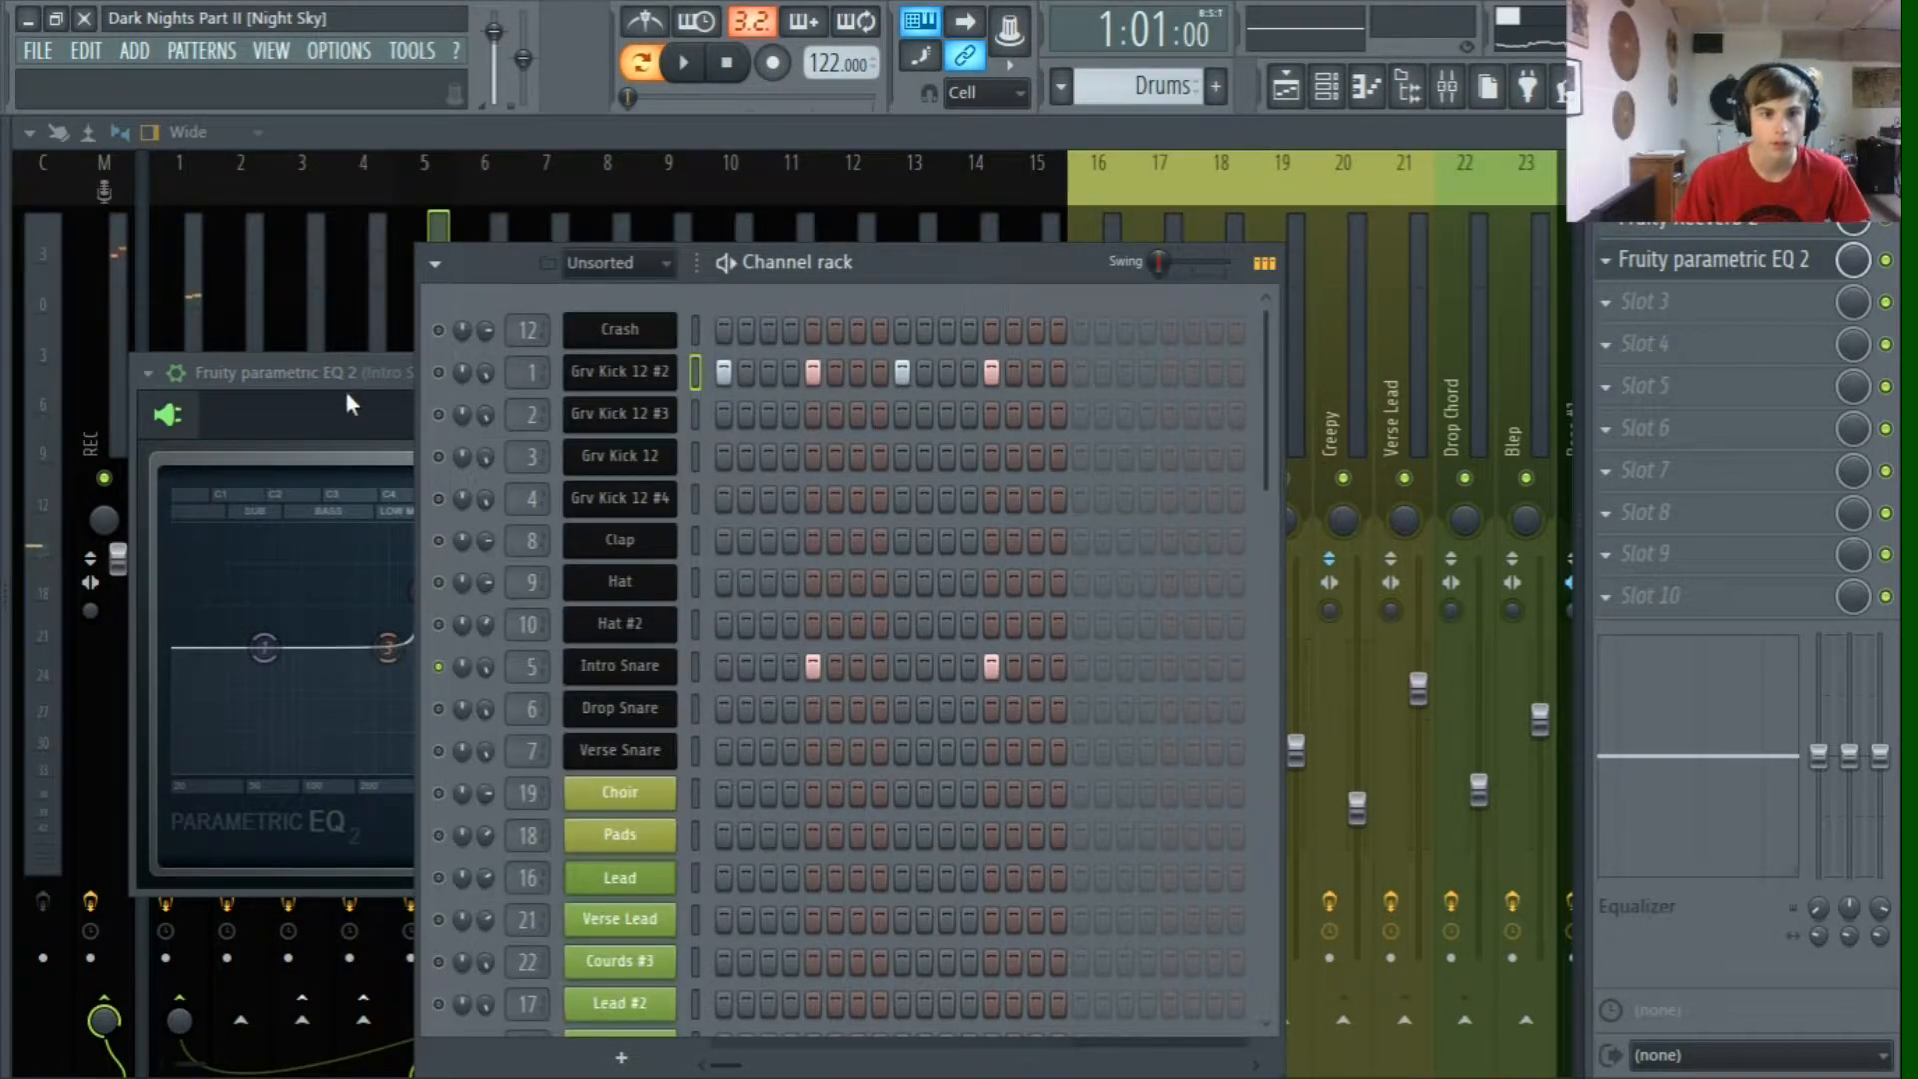
# Step: Bring the Intro Snare's Fruity parametric EQ 2 forward and listen to the soloed snare
pyautogui.click(349, 395)
pyautogui.click(691, 65)
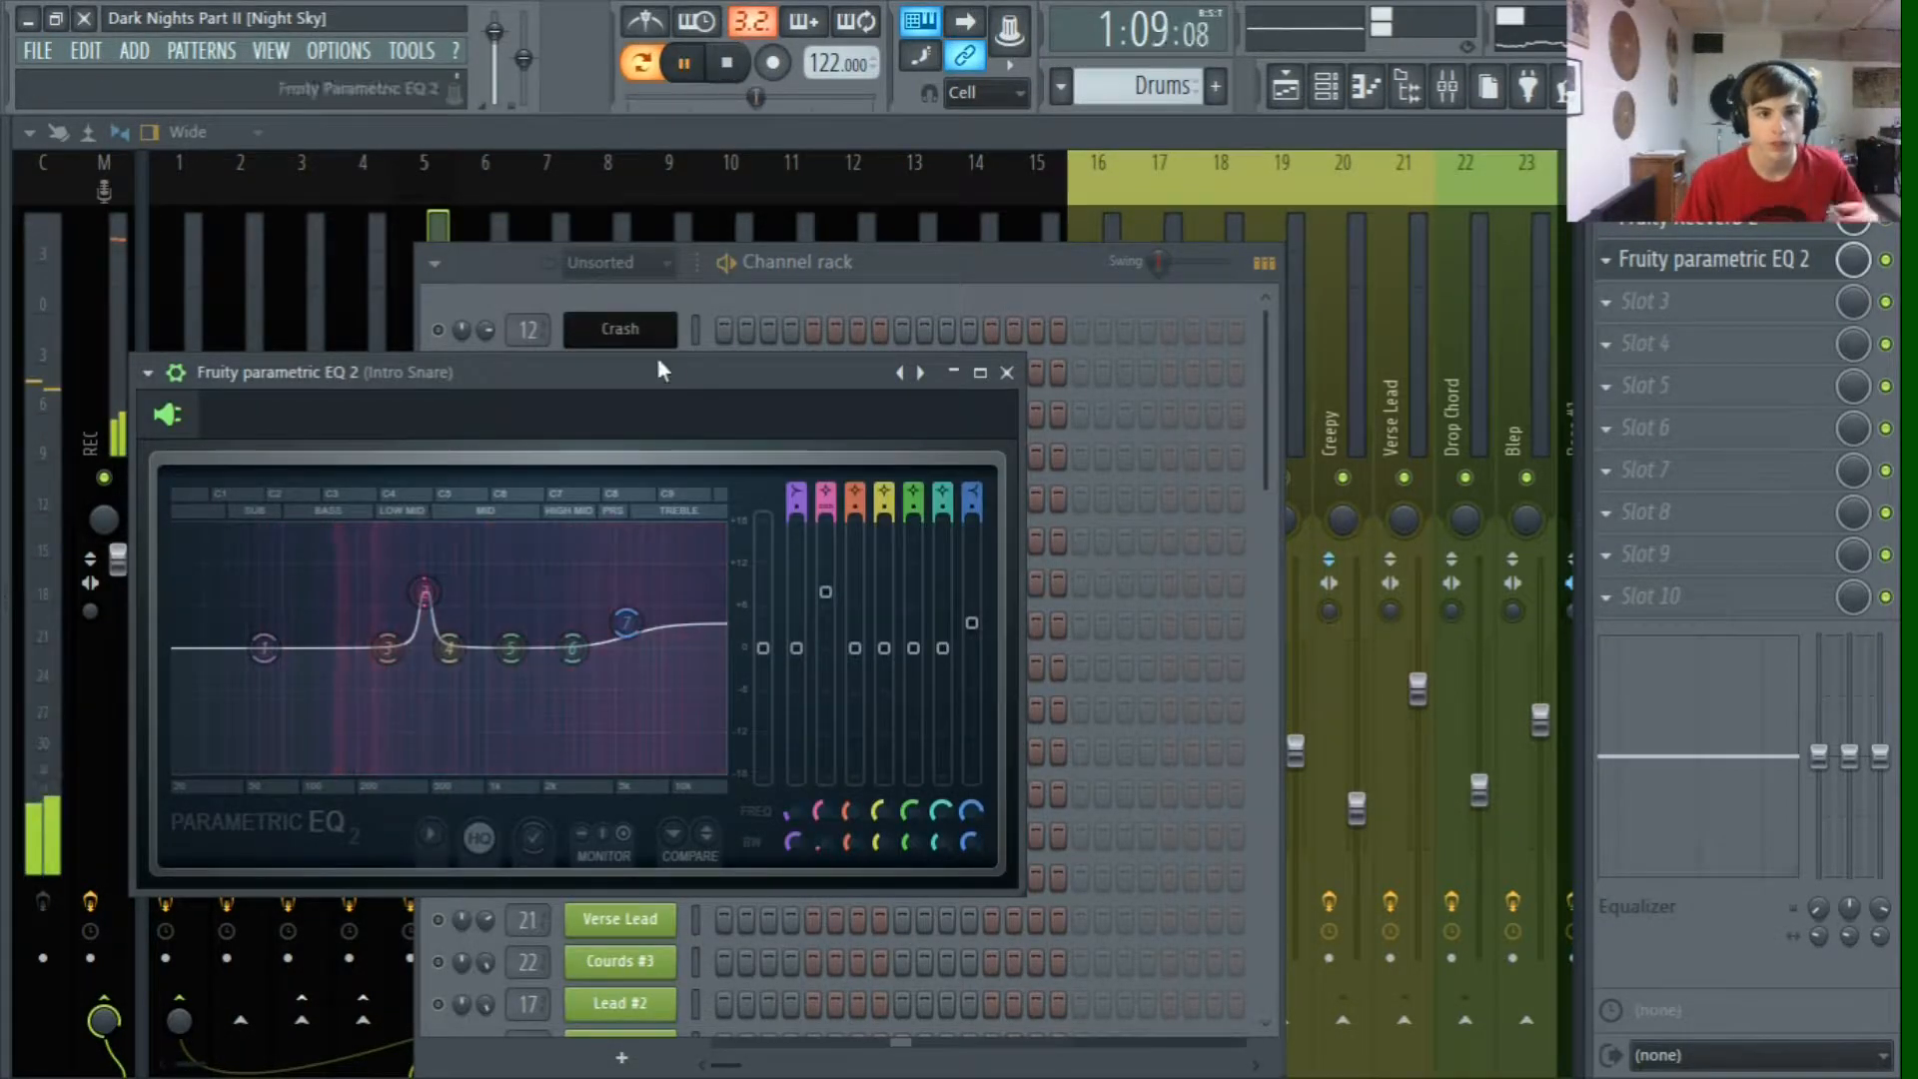
pyautogui.press('space')
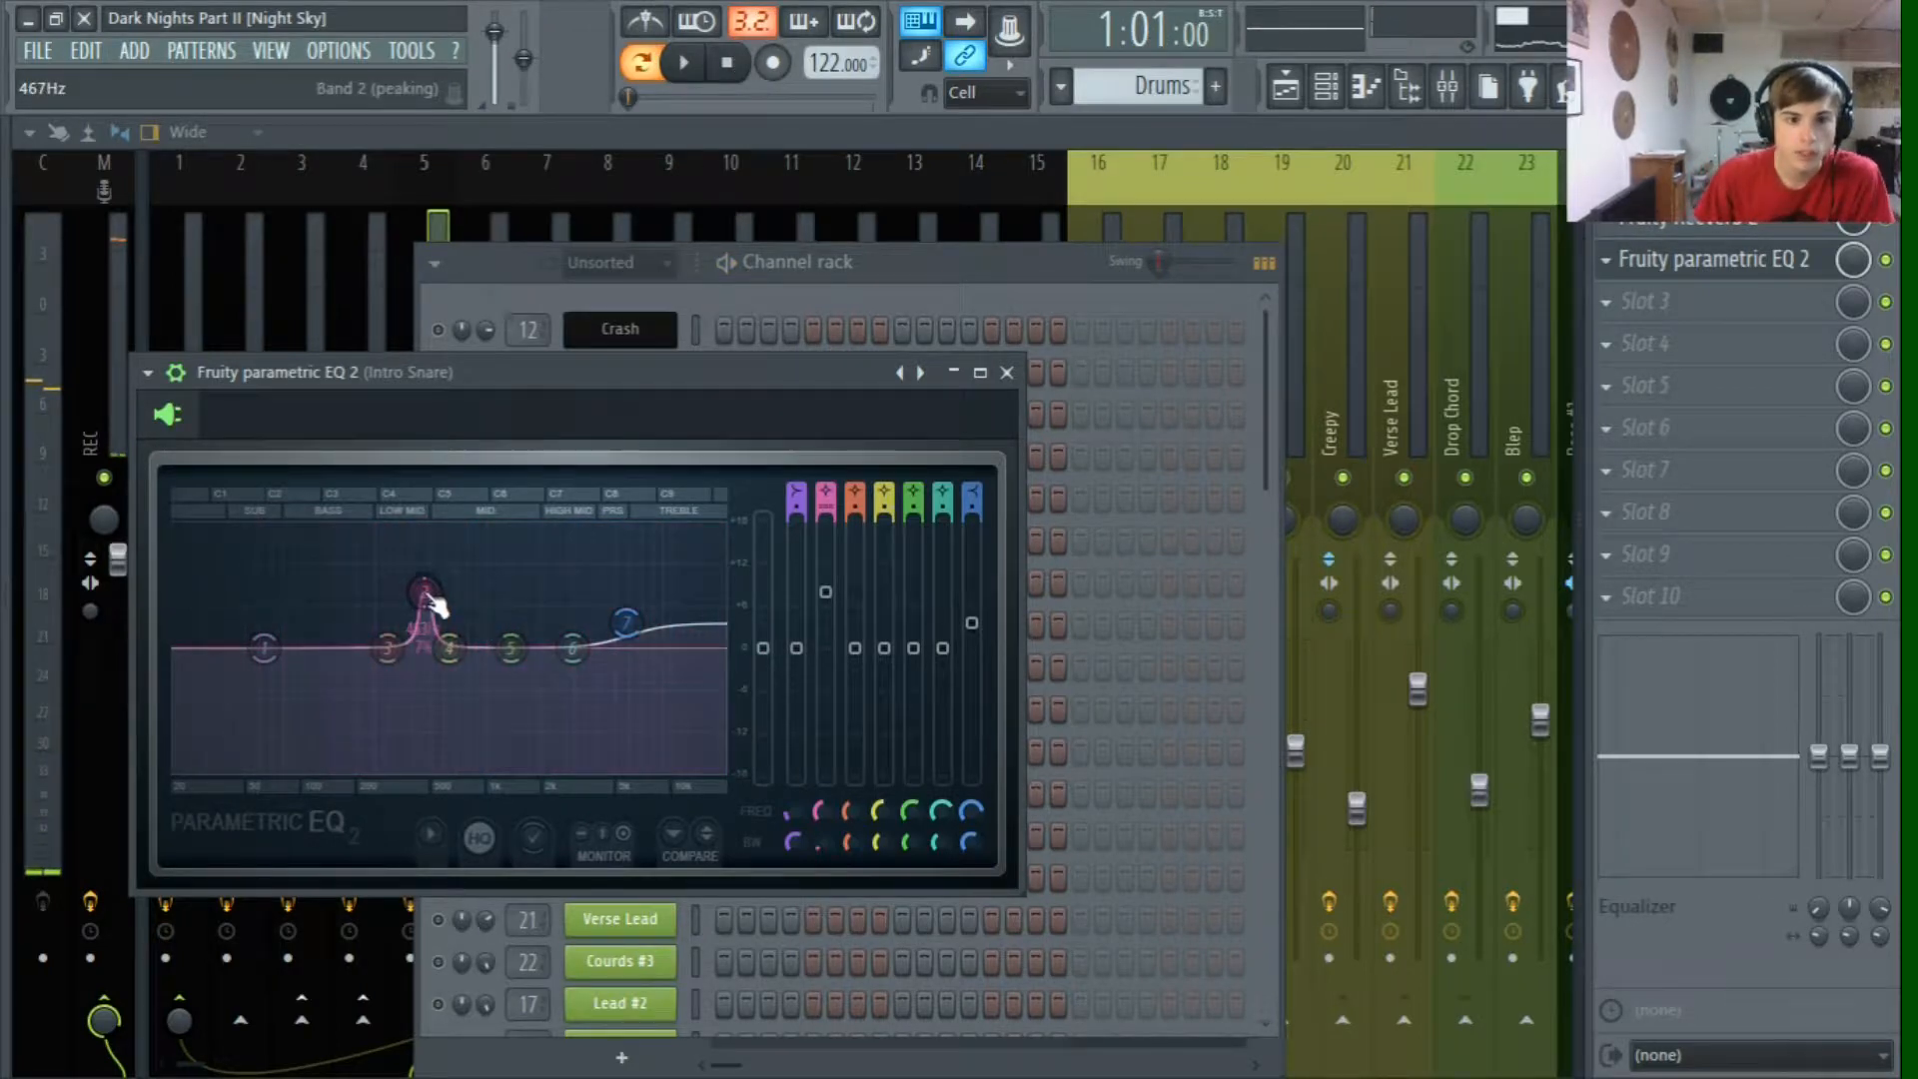
pyautogui.moveTo(522, 371); pyautogui.dragTo(643, 316)
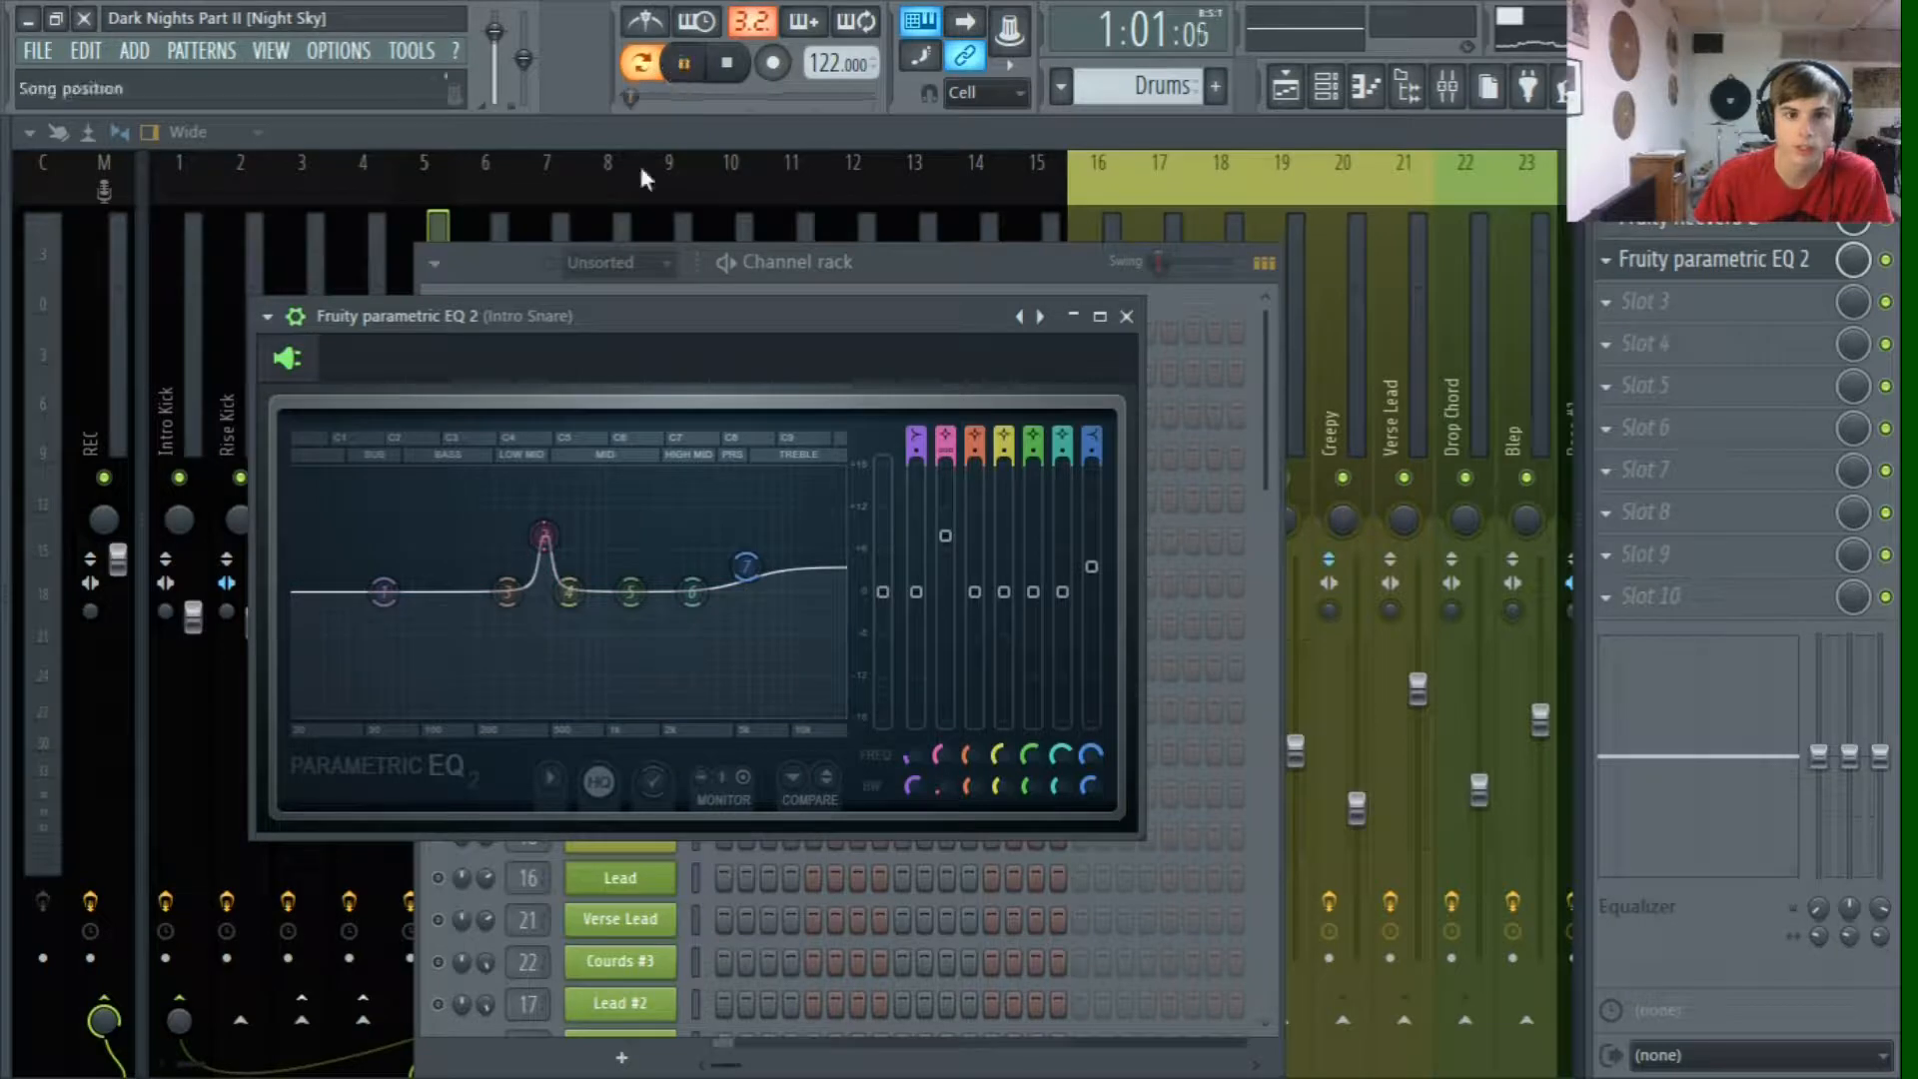
# Step: While the snare plays, boost EQ bands 1 and 3, moving band 3 down into the bass range and adjusting its order and bandwidth
pyautogui.moveTo(384, 592)
pyautogui.mouseDown()
pyautogui.moveTo(490, 530)
pyautogui.moveTo(361, 563)
pyautogui.mouseUp()
pyautogui.rightClick(508, 593)
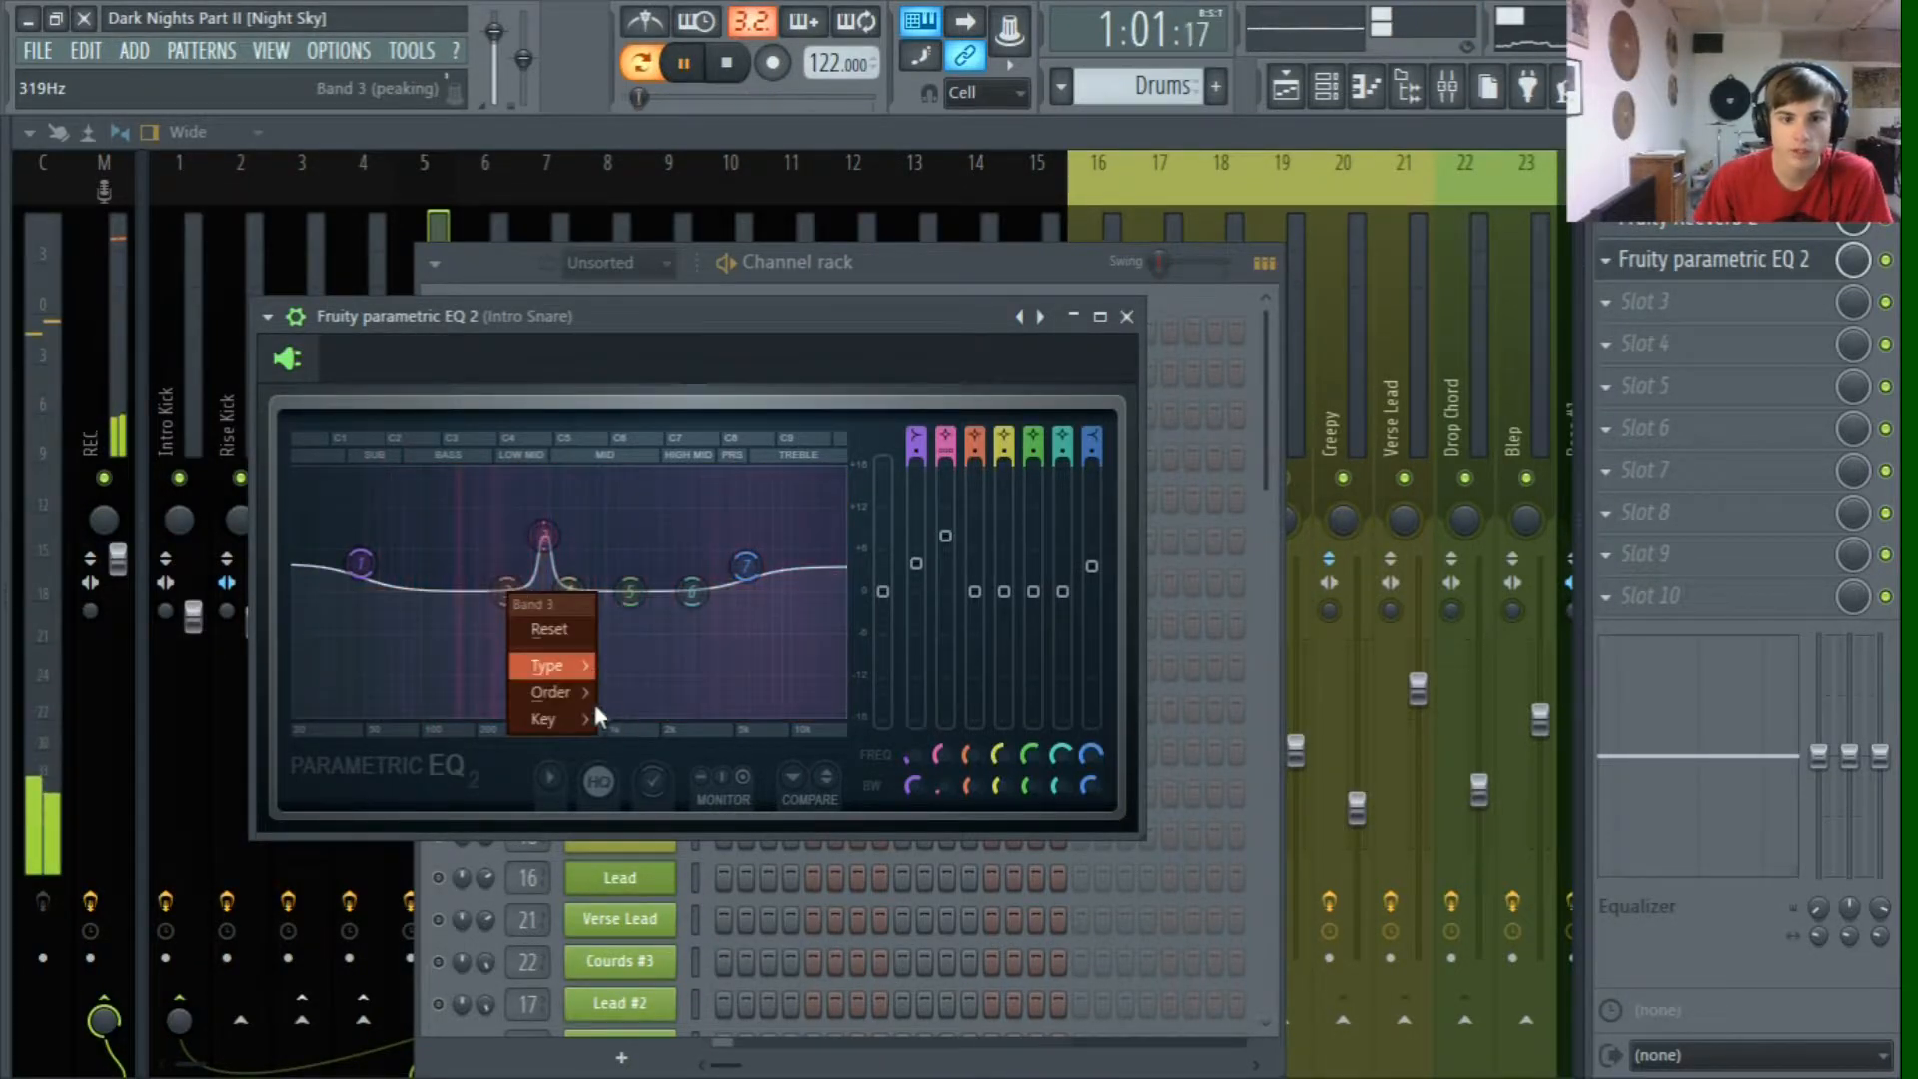
pyautogui.moveTo(561, 693)
pyautogui.click(635, 693)
pyautogui.moveTo(508, 592); pyautogui.dragTo(458, 518)
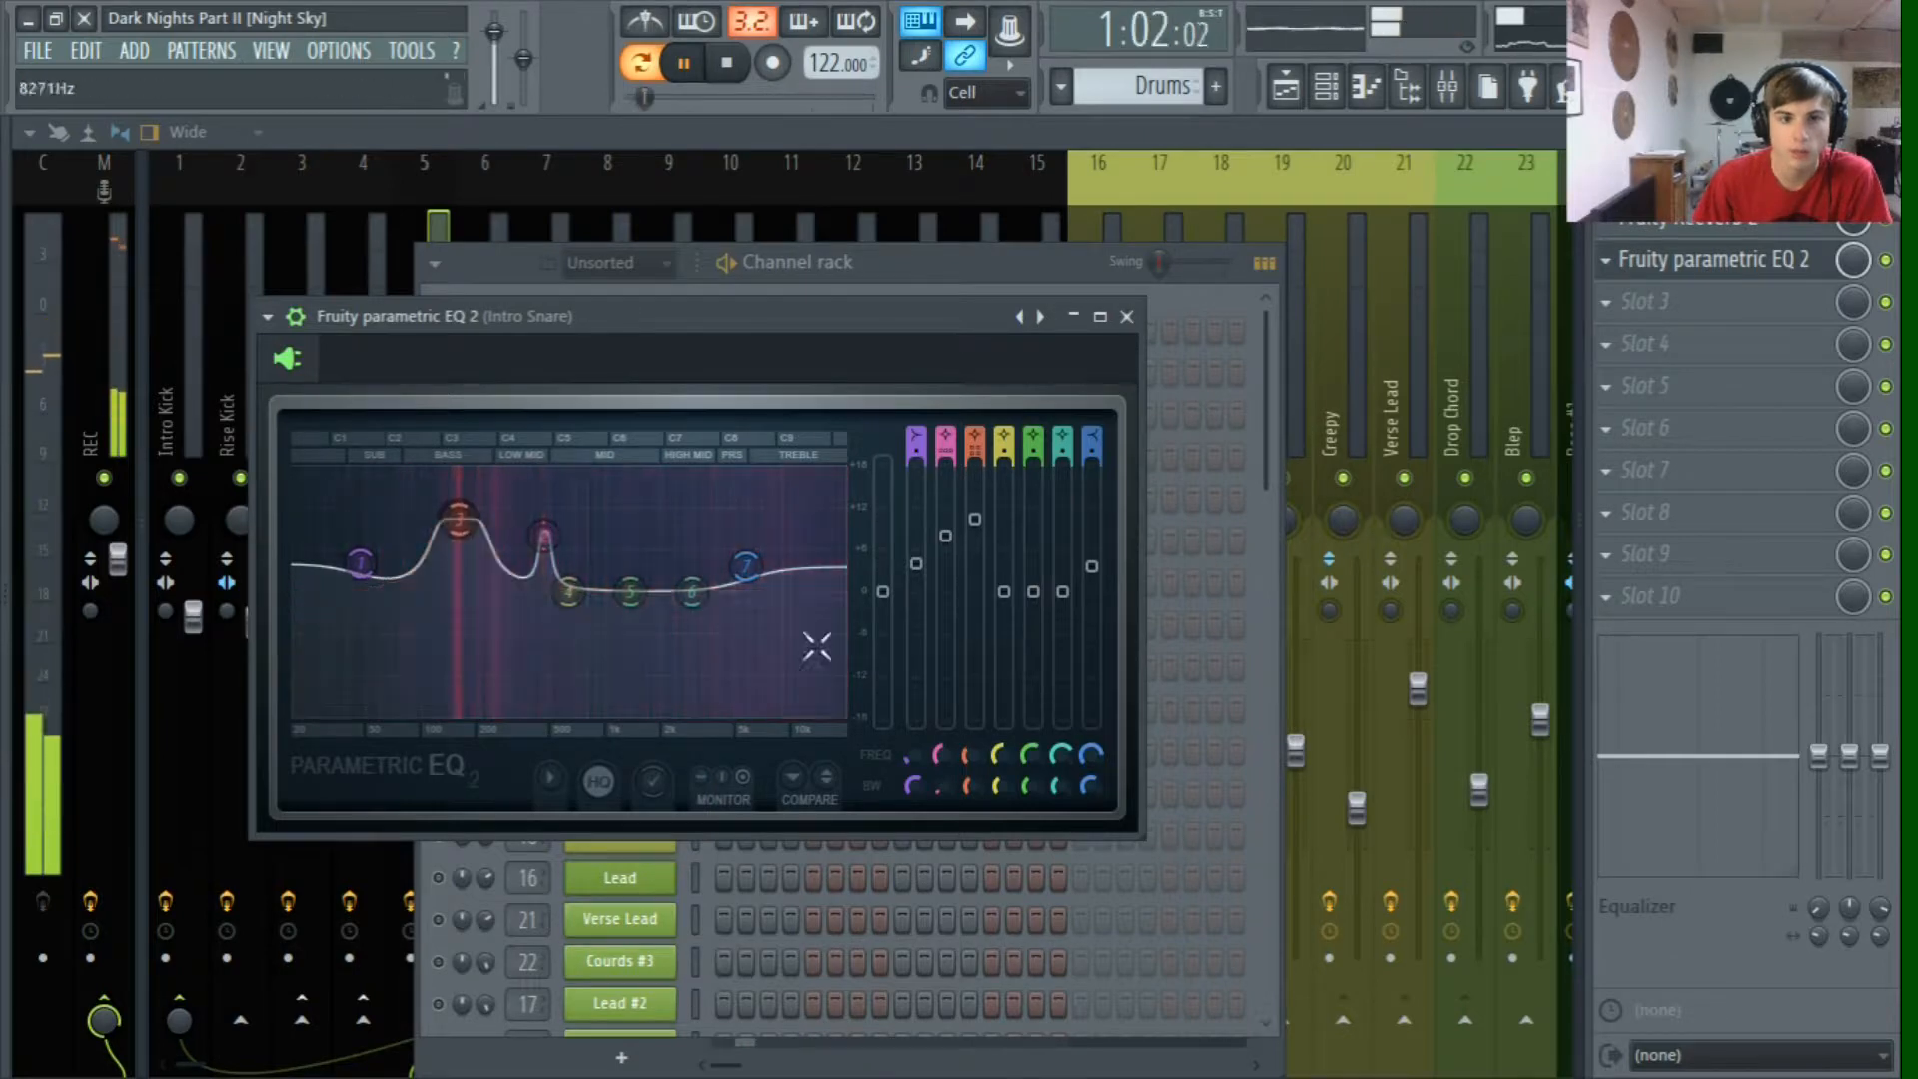
pyautogui.moveTo(973, 786); pyautogui.dragTo(971, 819)
# Step: Flatten EQ bands 1 and 3 with band 3 at about 160 Hz, shift the band 2 peak slightly lower in frequency, and stop playback
pyautogui.moveTo(361, 564); pyautogui.dragTo(357, 596)
pyautogui.moveTo(459, 518); pyautogui.dragTo(451, 587)
pyautogui.moveTo(543, 527); pyautogui.dragTo(532, 536)
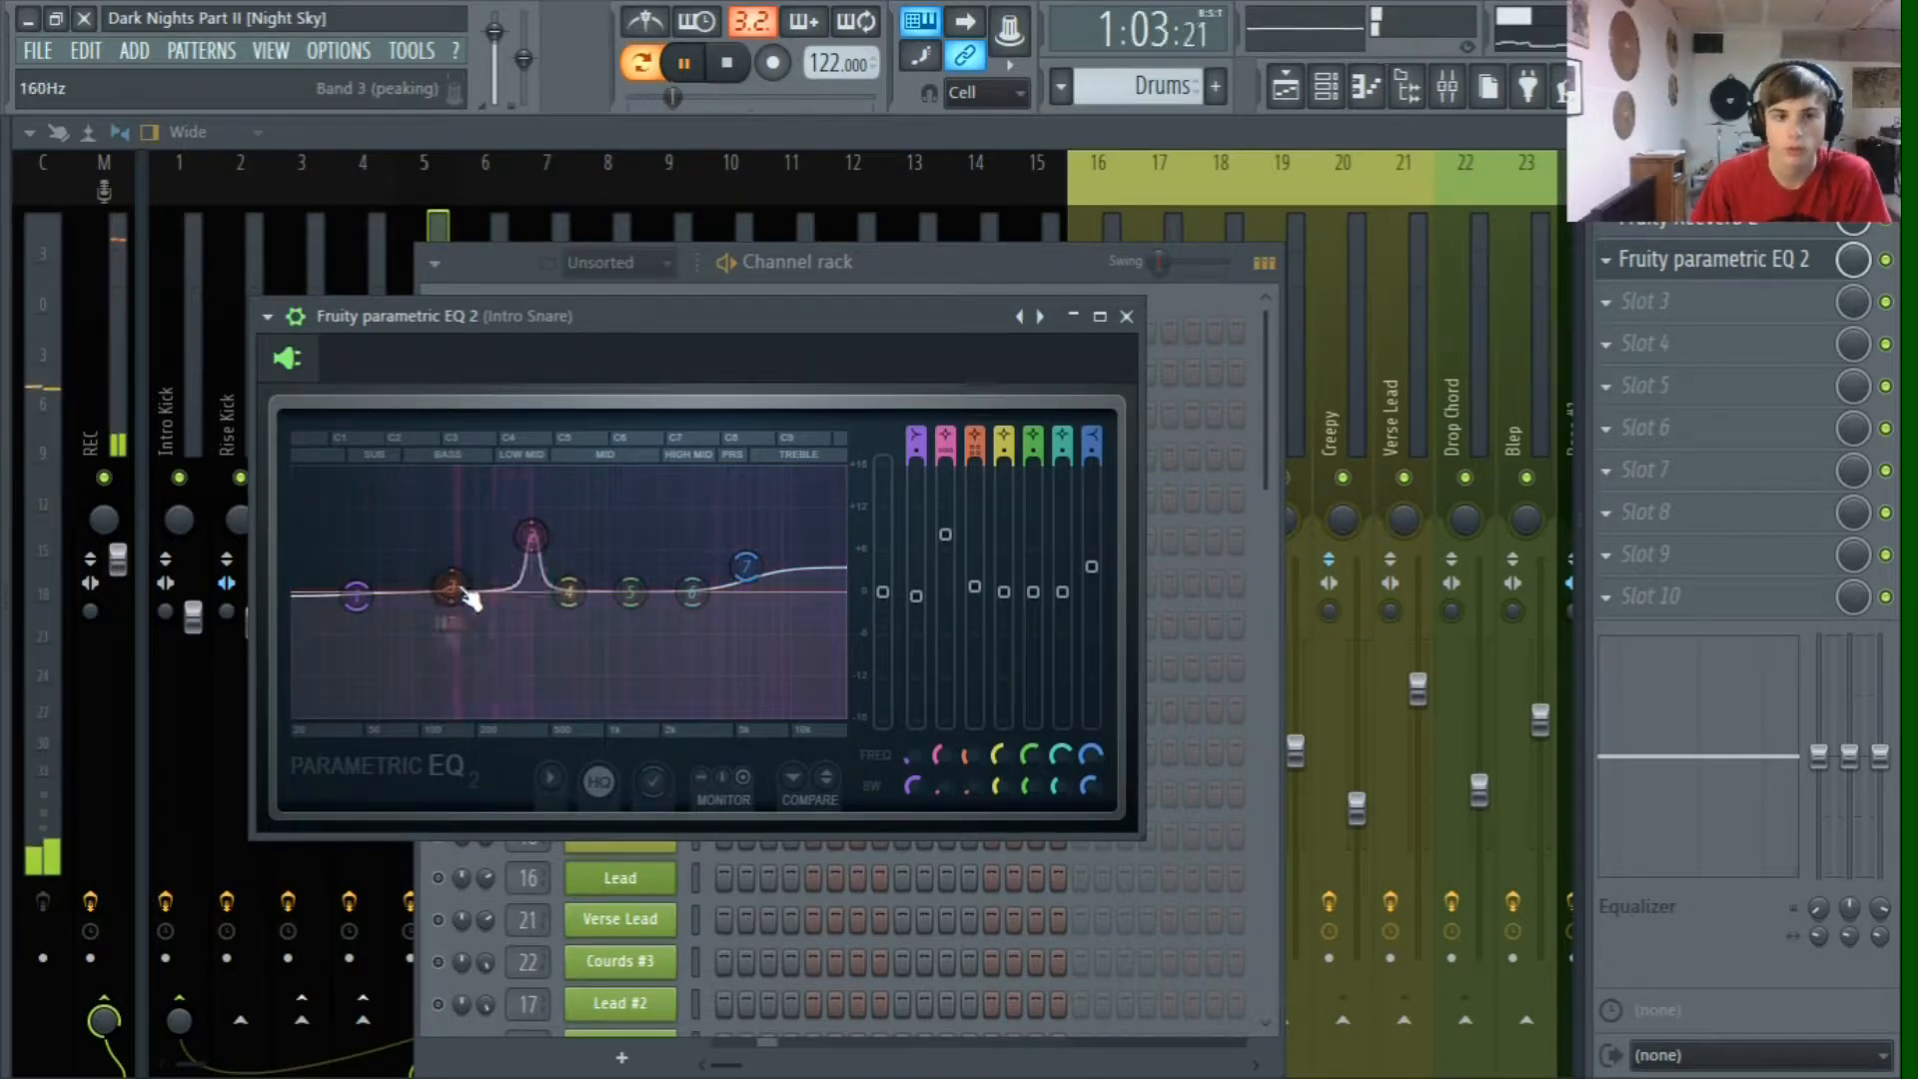
pyautogui.press('space')
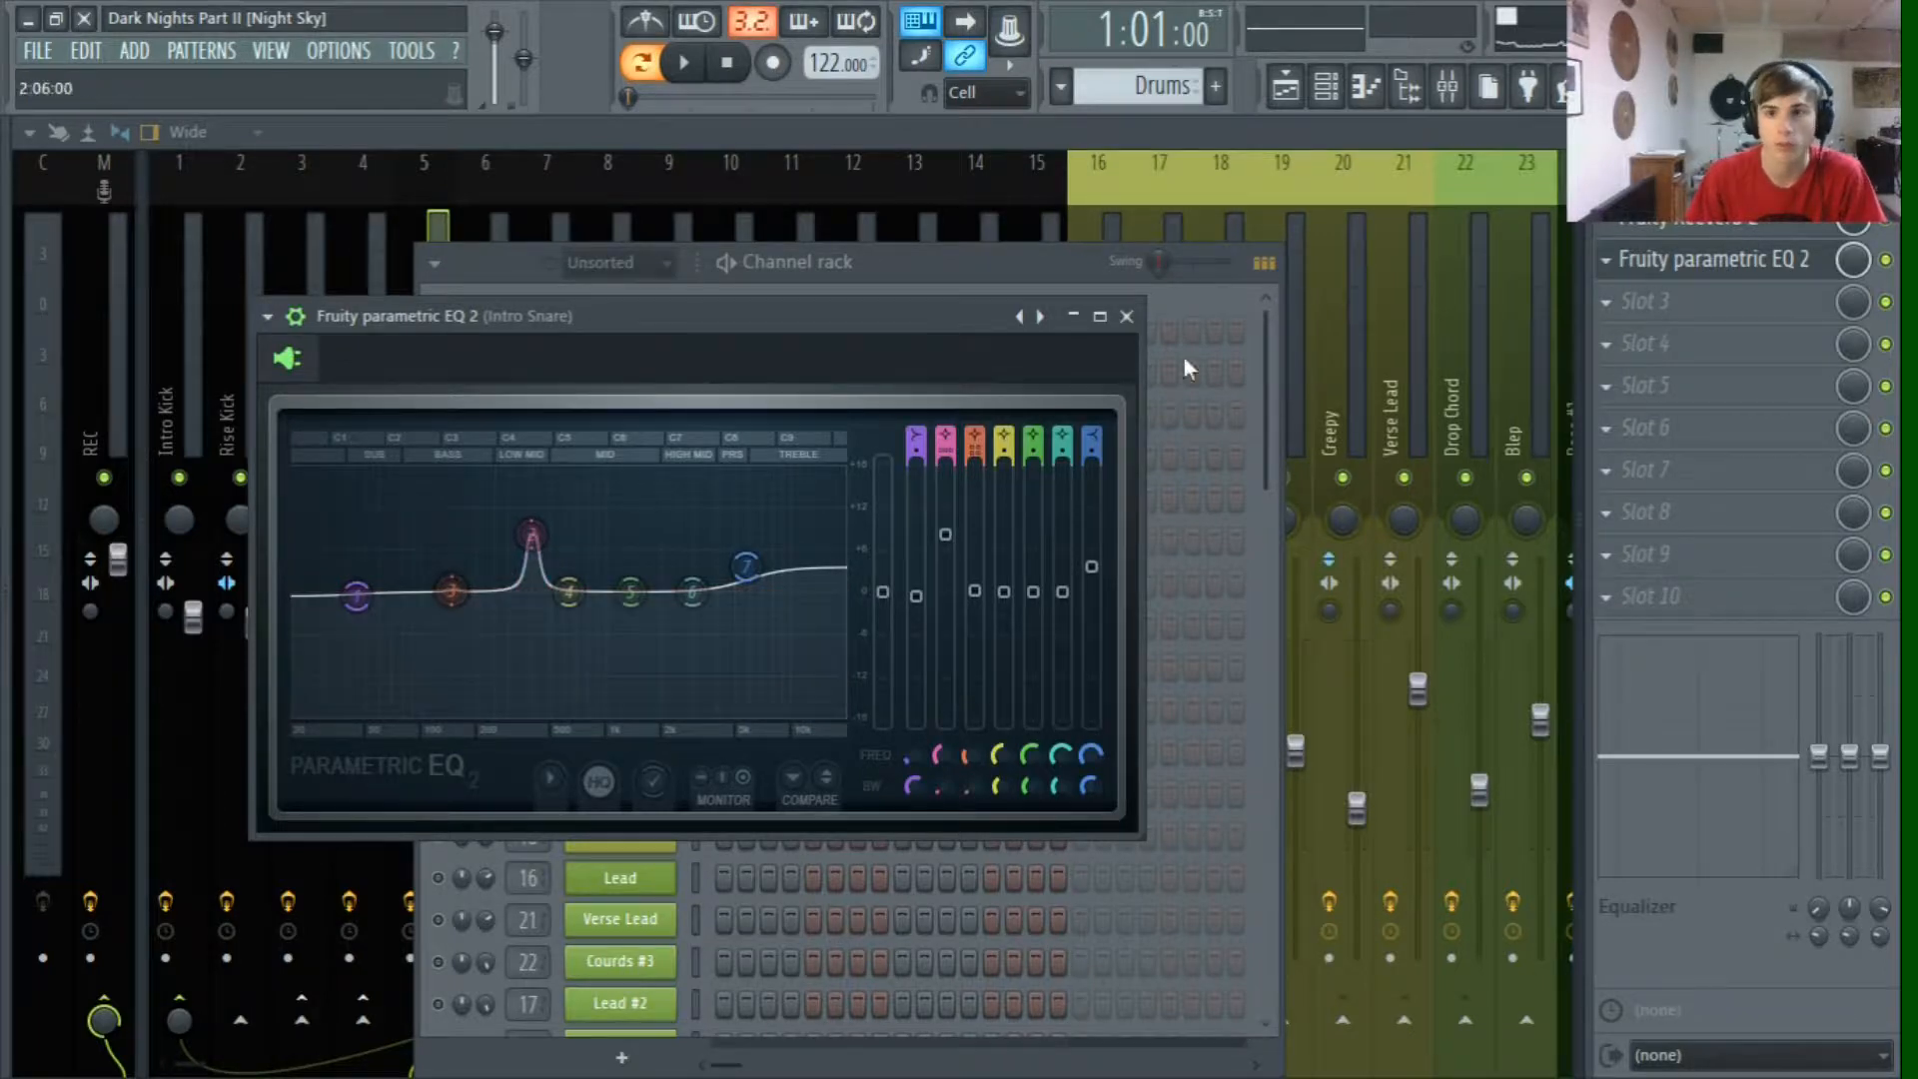
# Step: Close the EQ, inspect the Fruity Reeverb 2 on the Intro Snare mixer track while listening, and close it
pyautogui.click(1741, 263)
pyautogui.click(1747, 222)
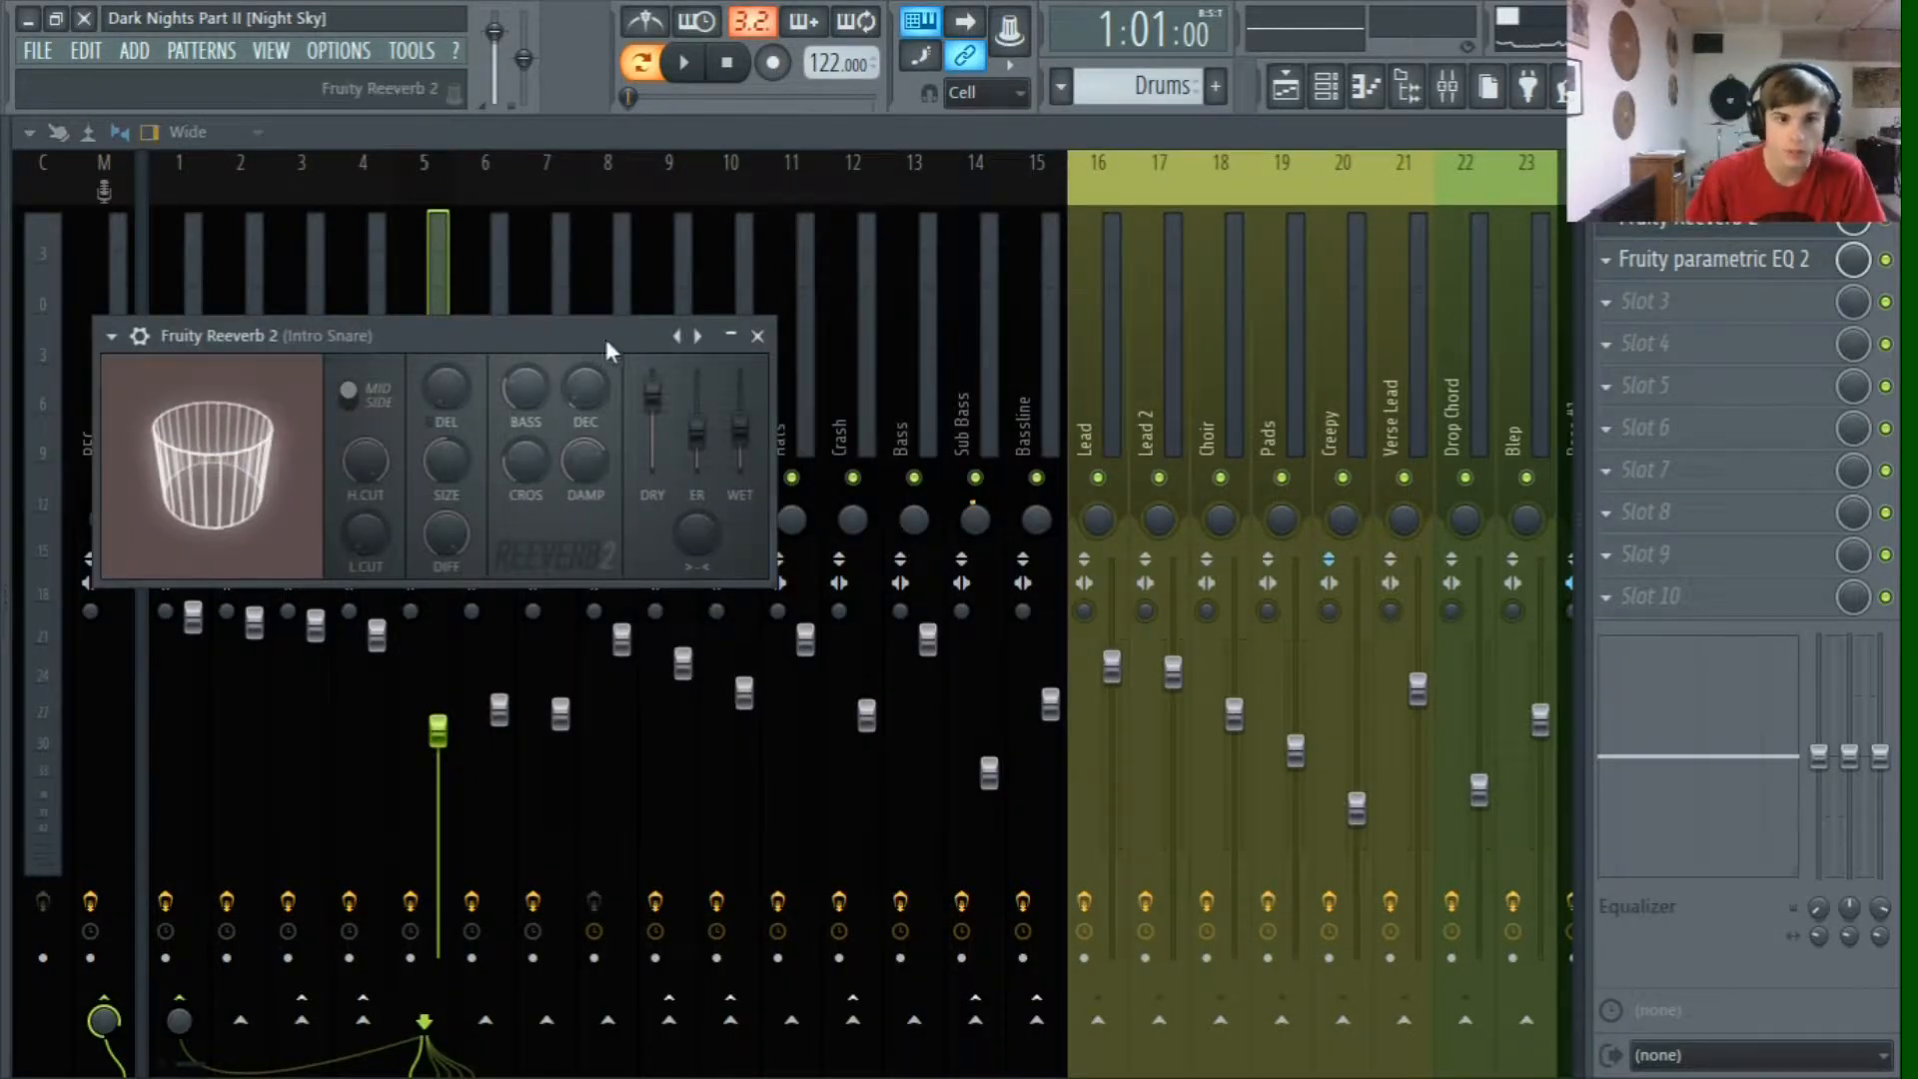
pyautogui.click(683, 62)
pyautogui.click(739, 52)
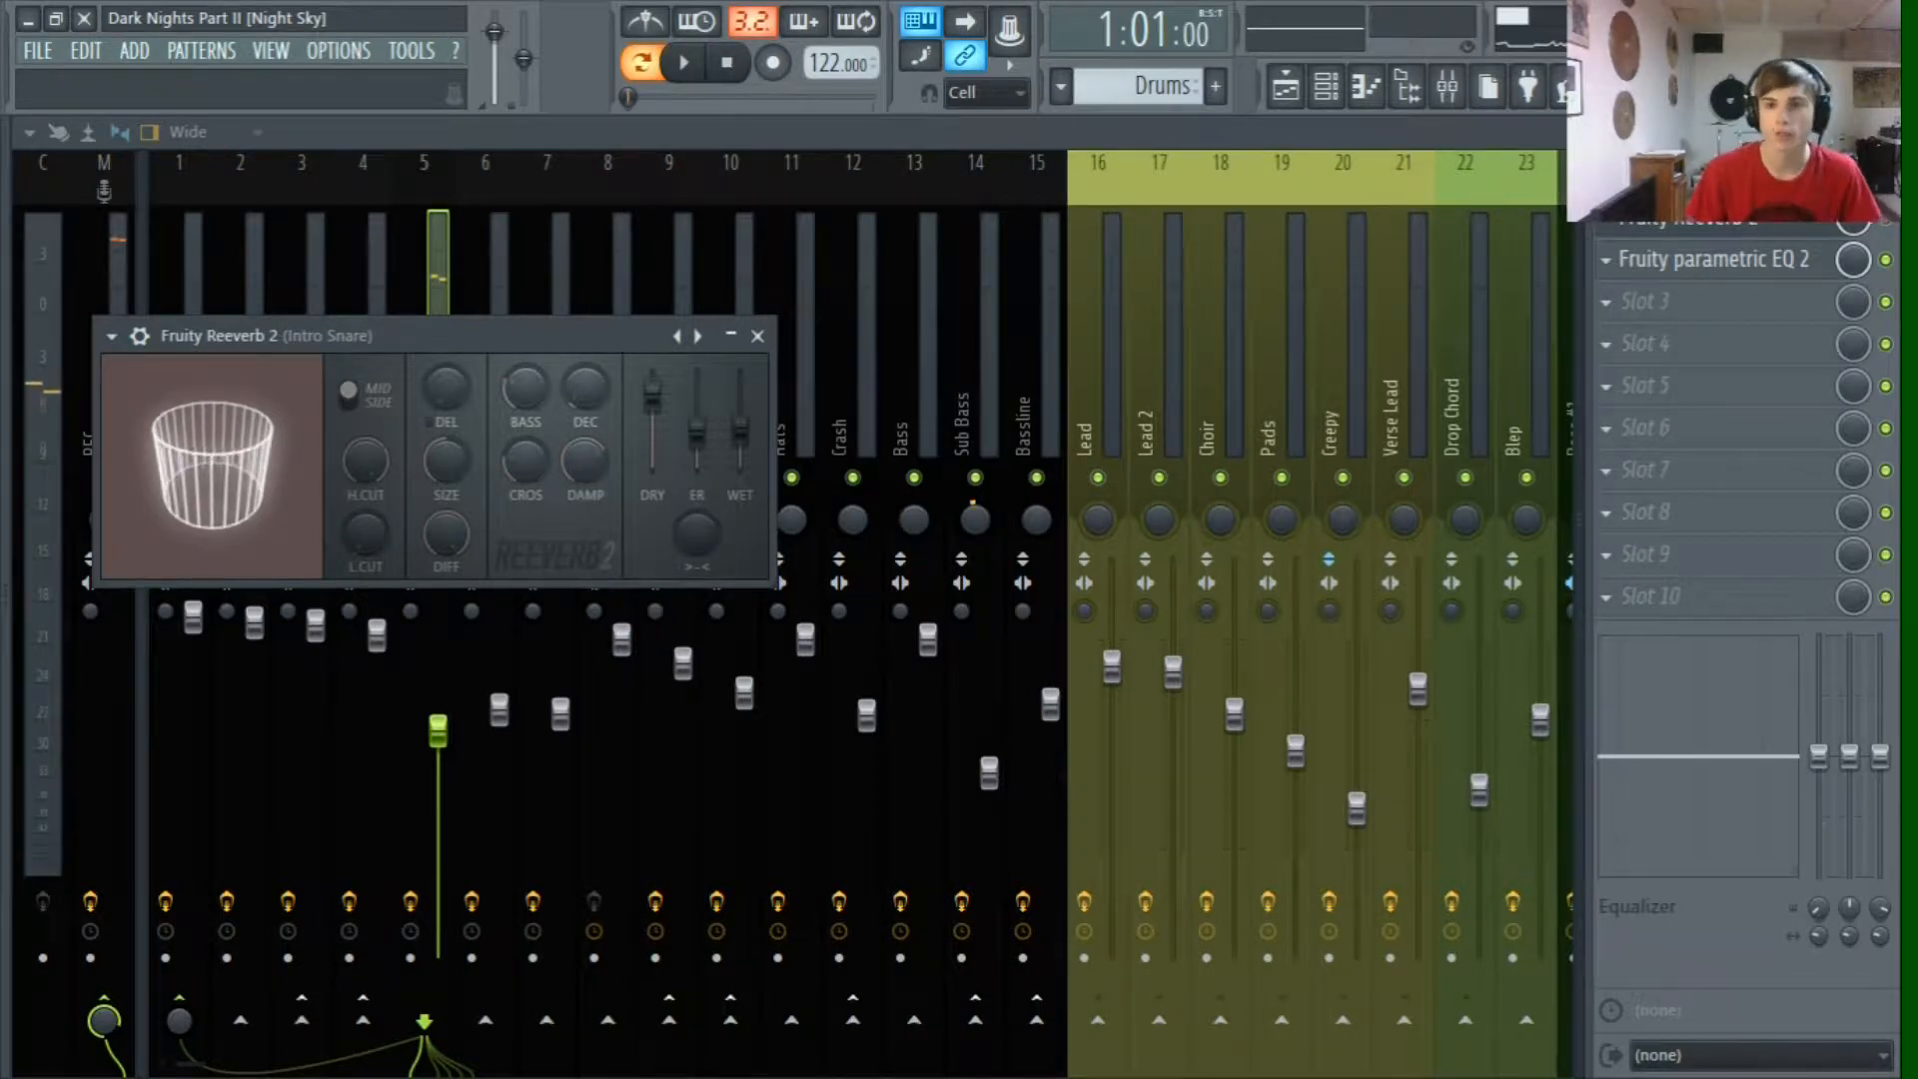
pyautogui.click(1796, 228)
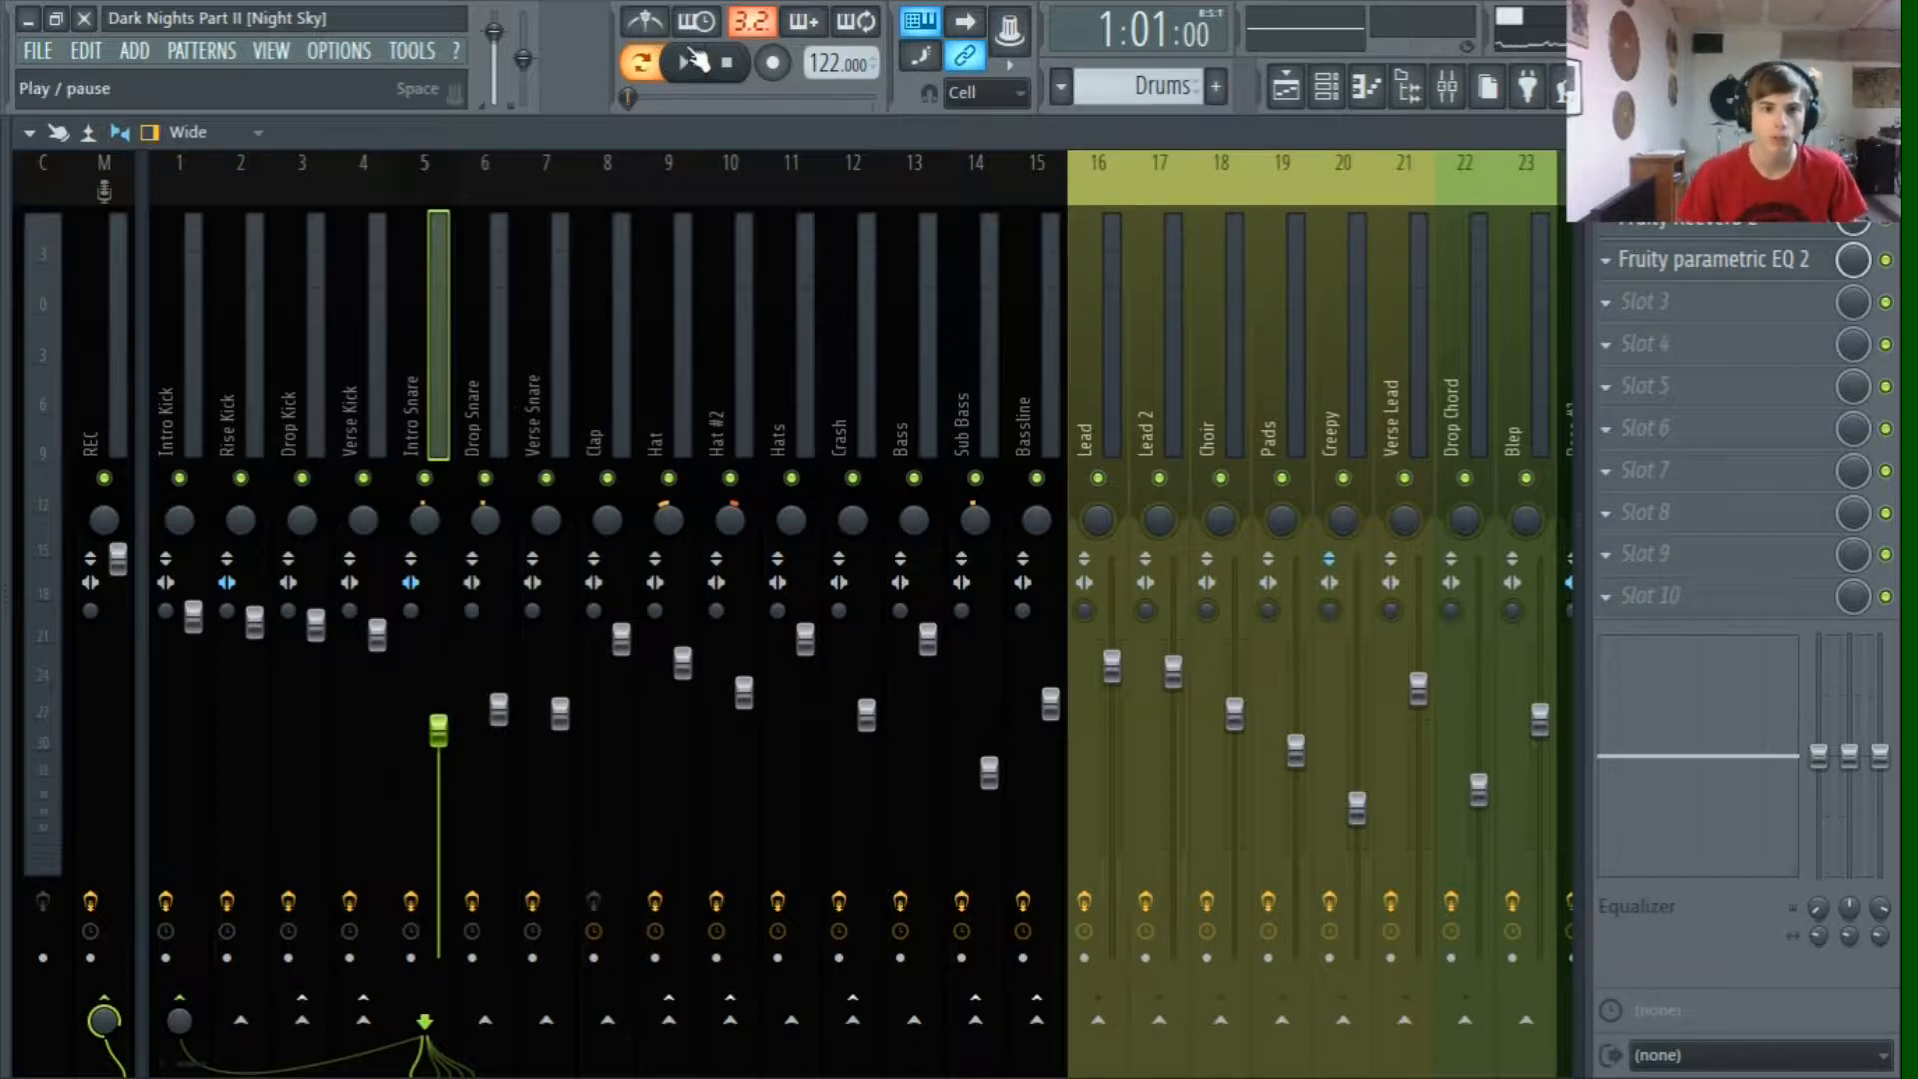
pyautogui.press('space')
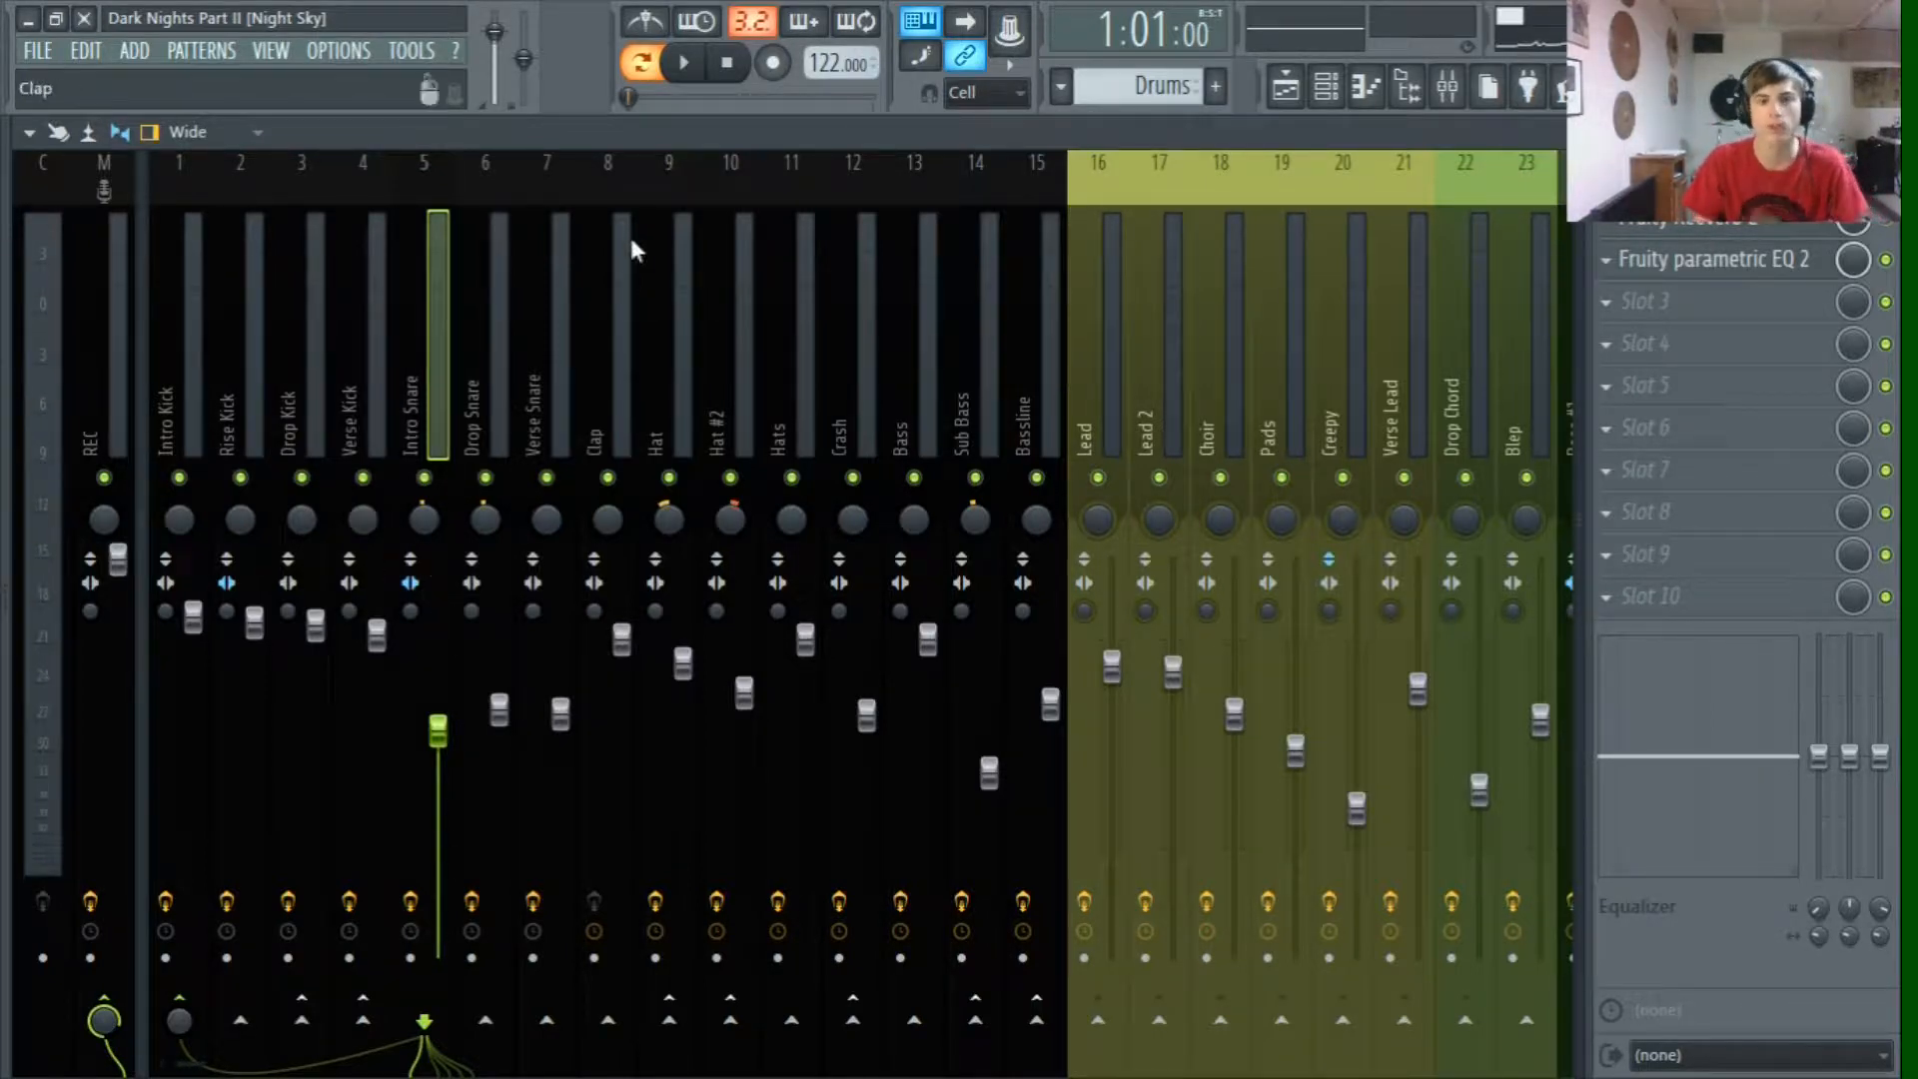
# Step: Go to the playlist and unsolo the Drums track so all tracks are active
pyautogui.click(1285, 86)
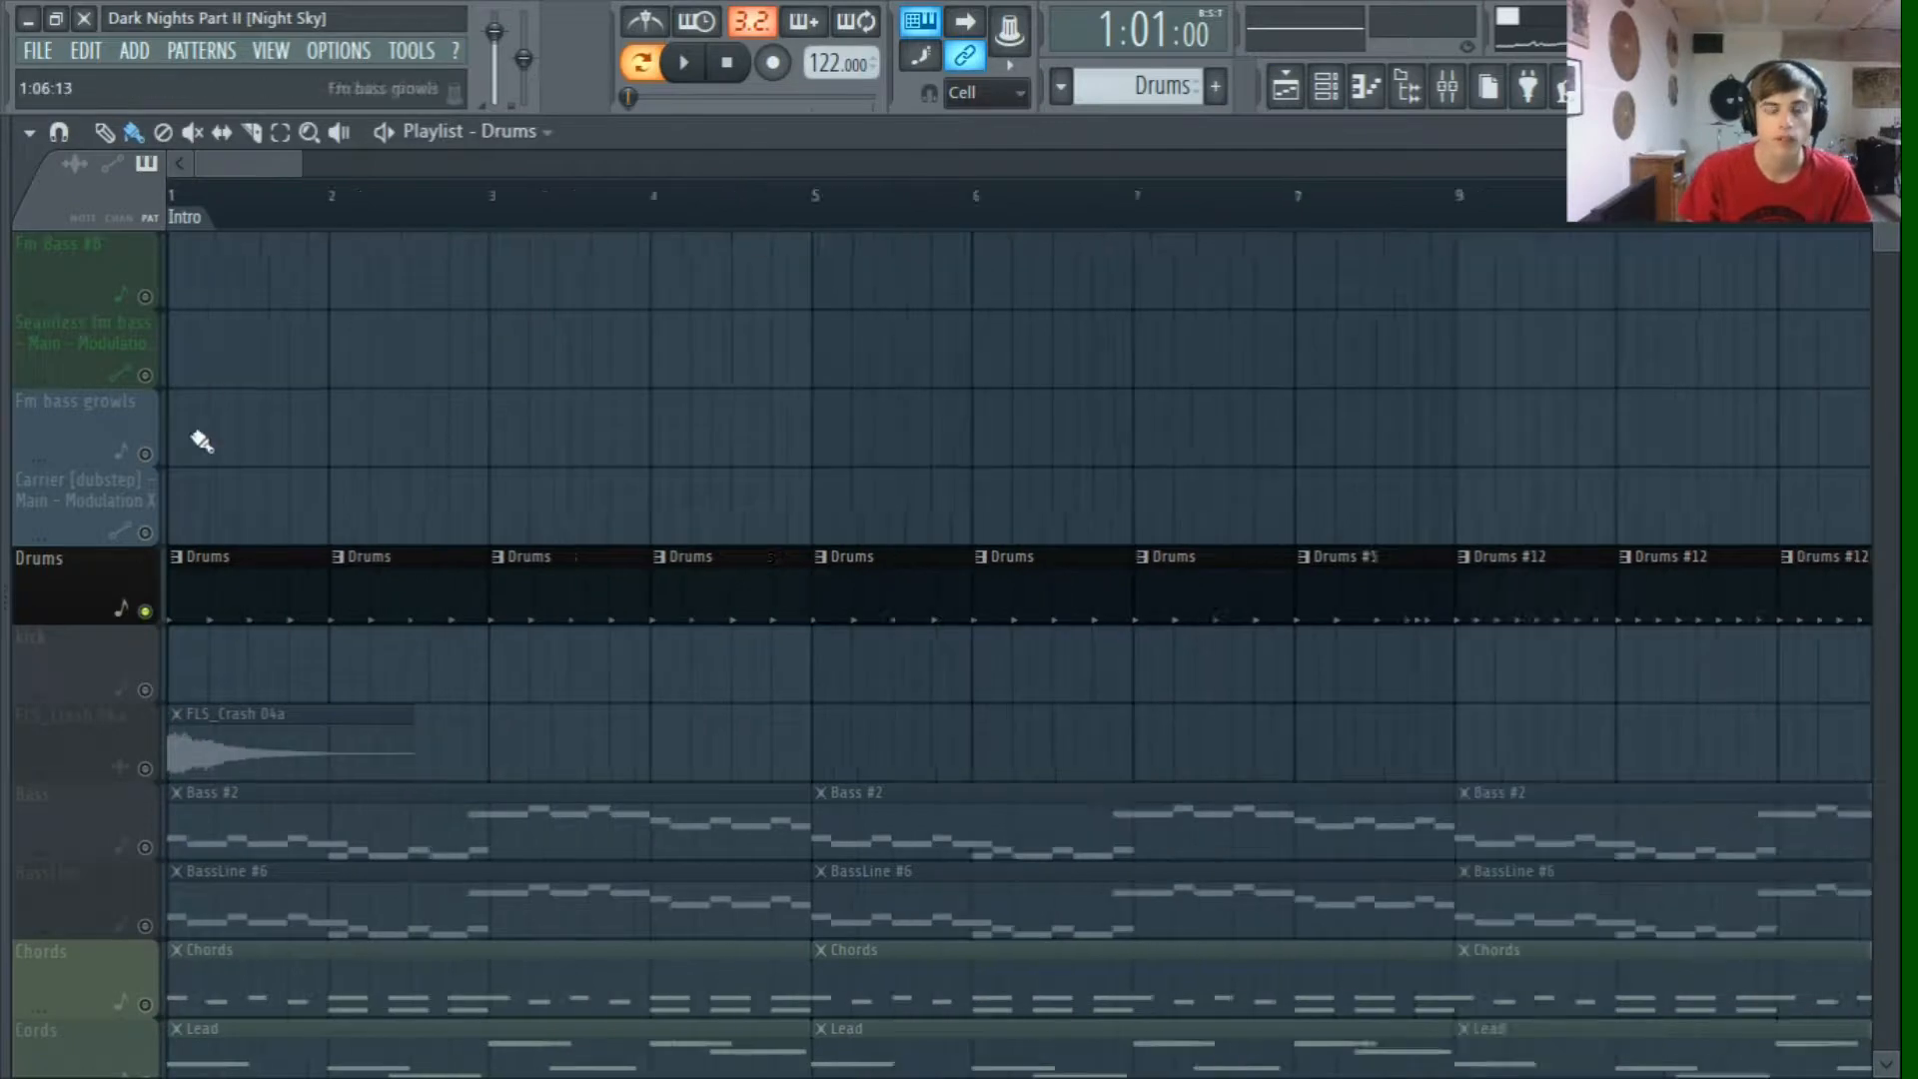
pyautogui.rightClick(147, 612)
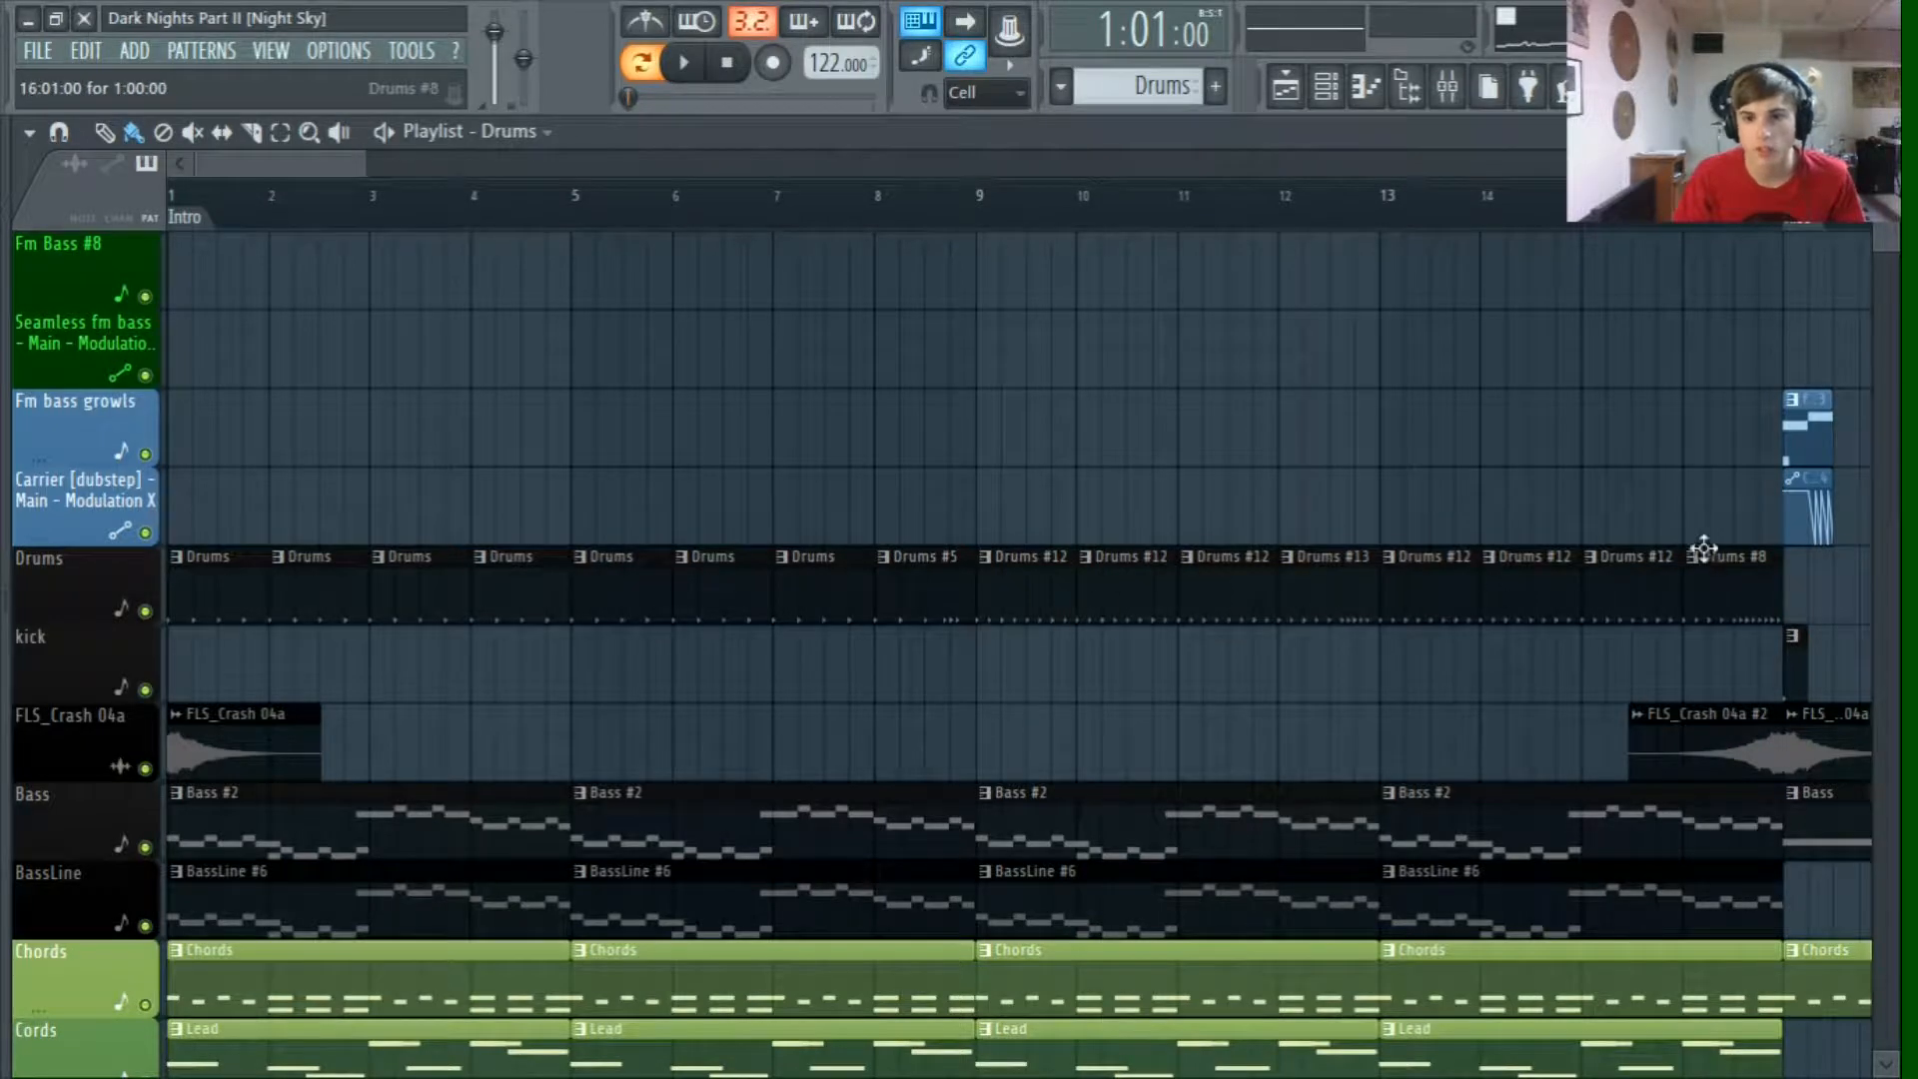
pyautogui.scroll(-2, 100, 639)
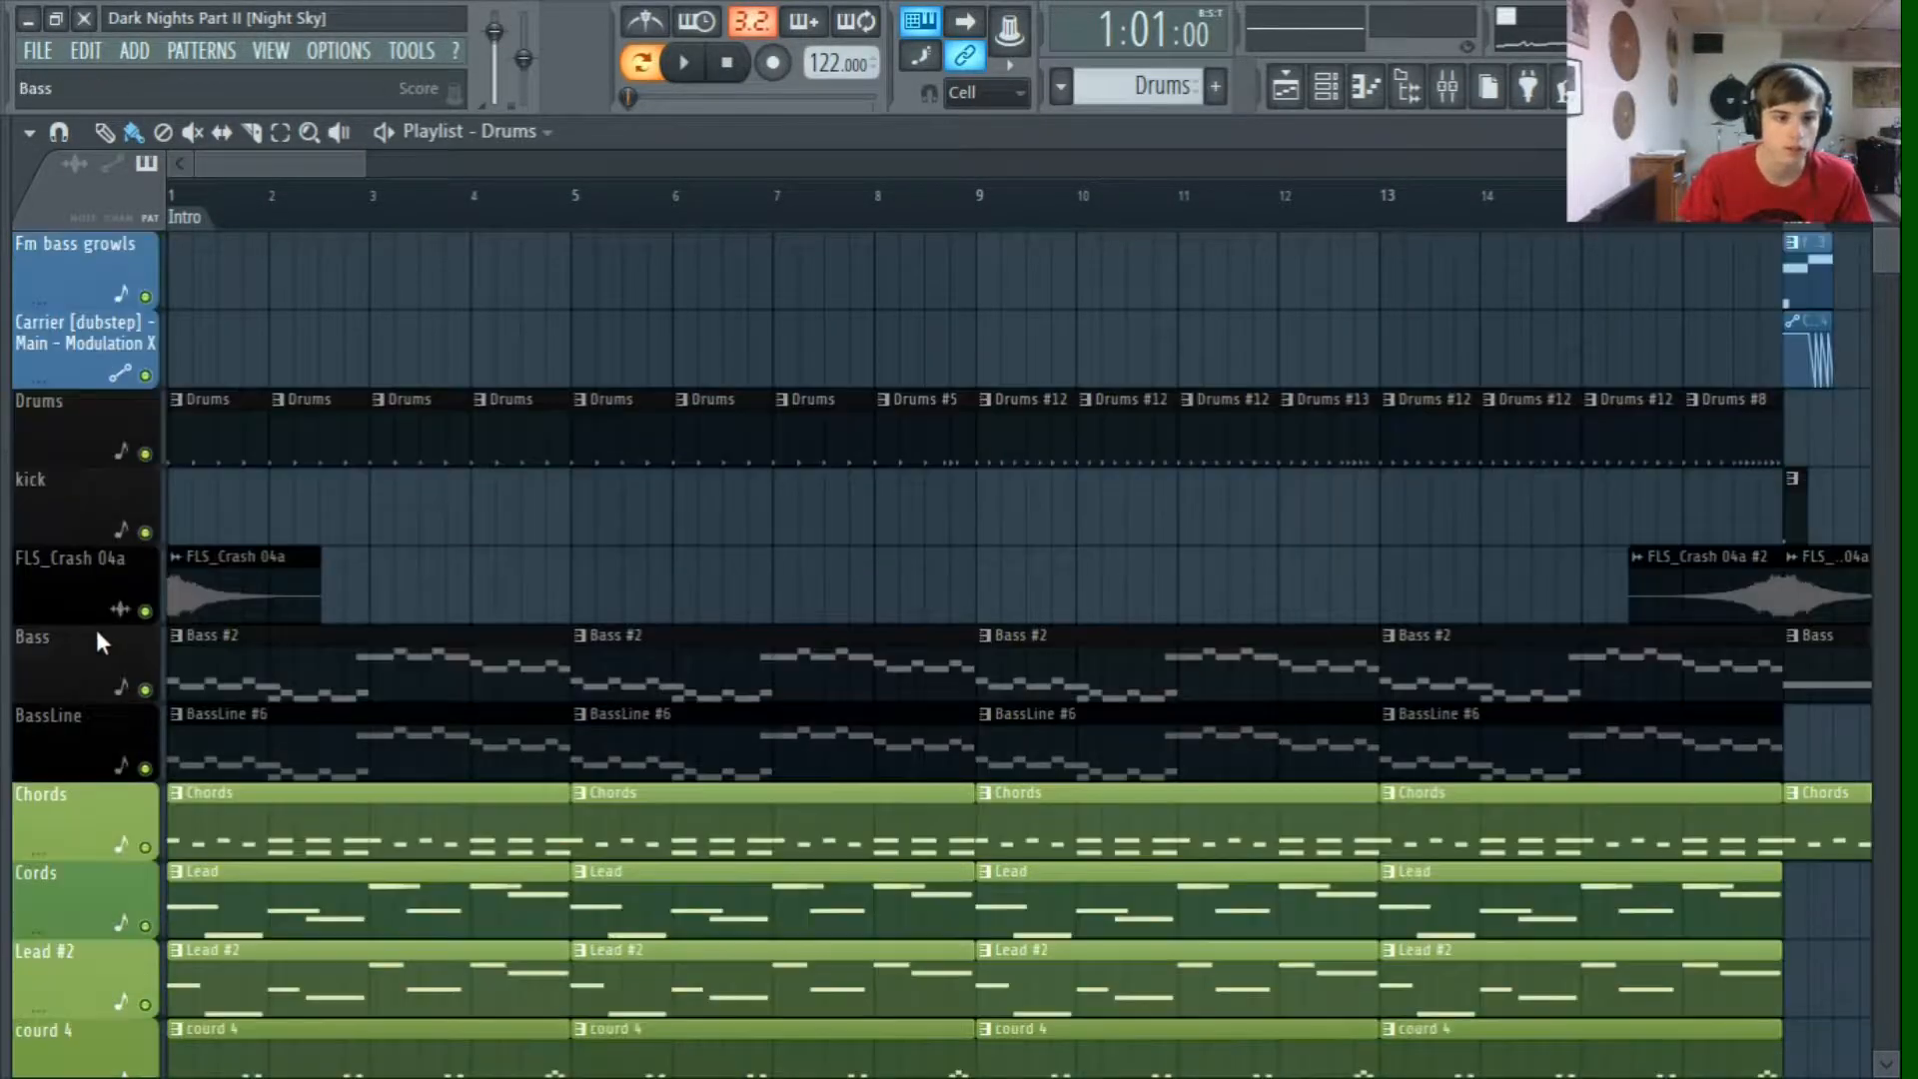
# Step: Try to solo the FLS_Crash 04a track in the playlist
pyautogui.rightClick(147, 618)
pyautogui.click(147, 617)
pyautogui.rightClick(150, 591)
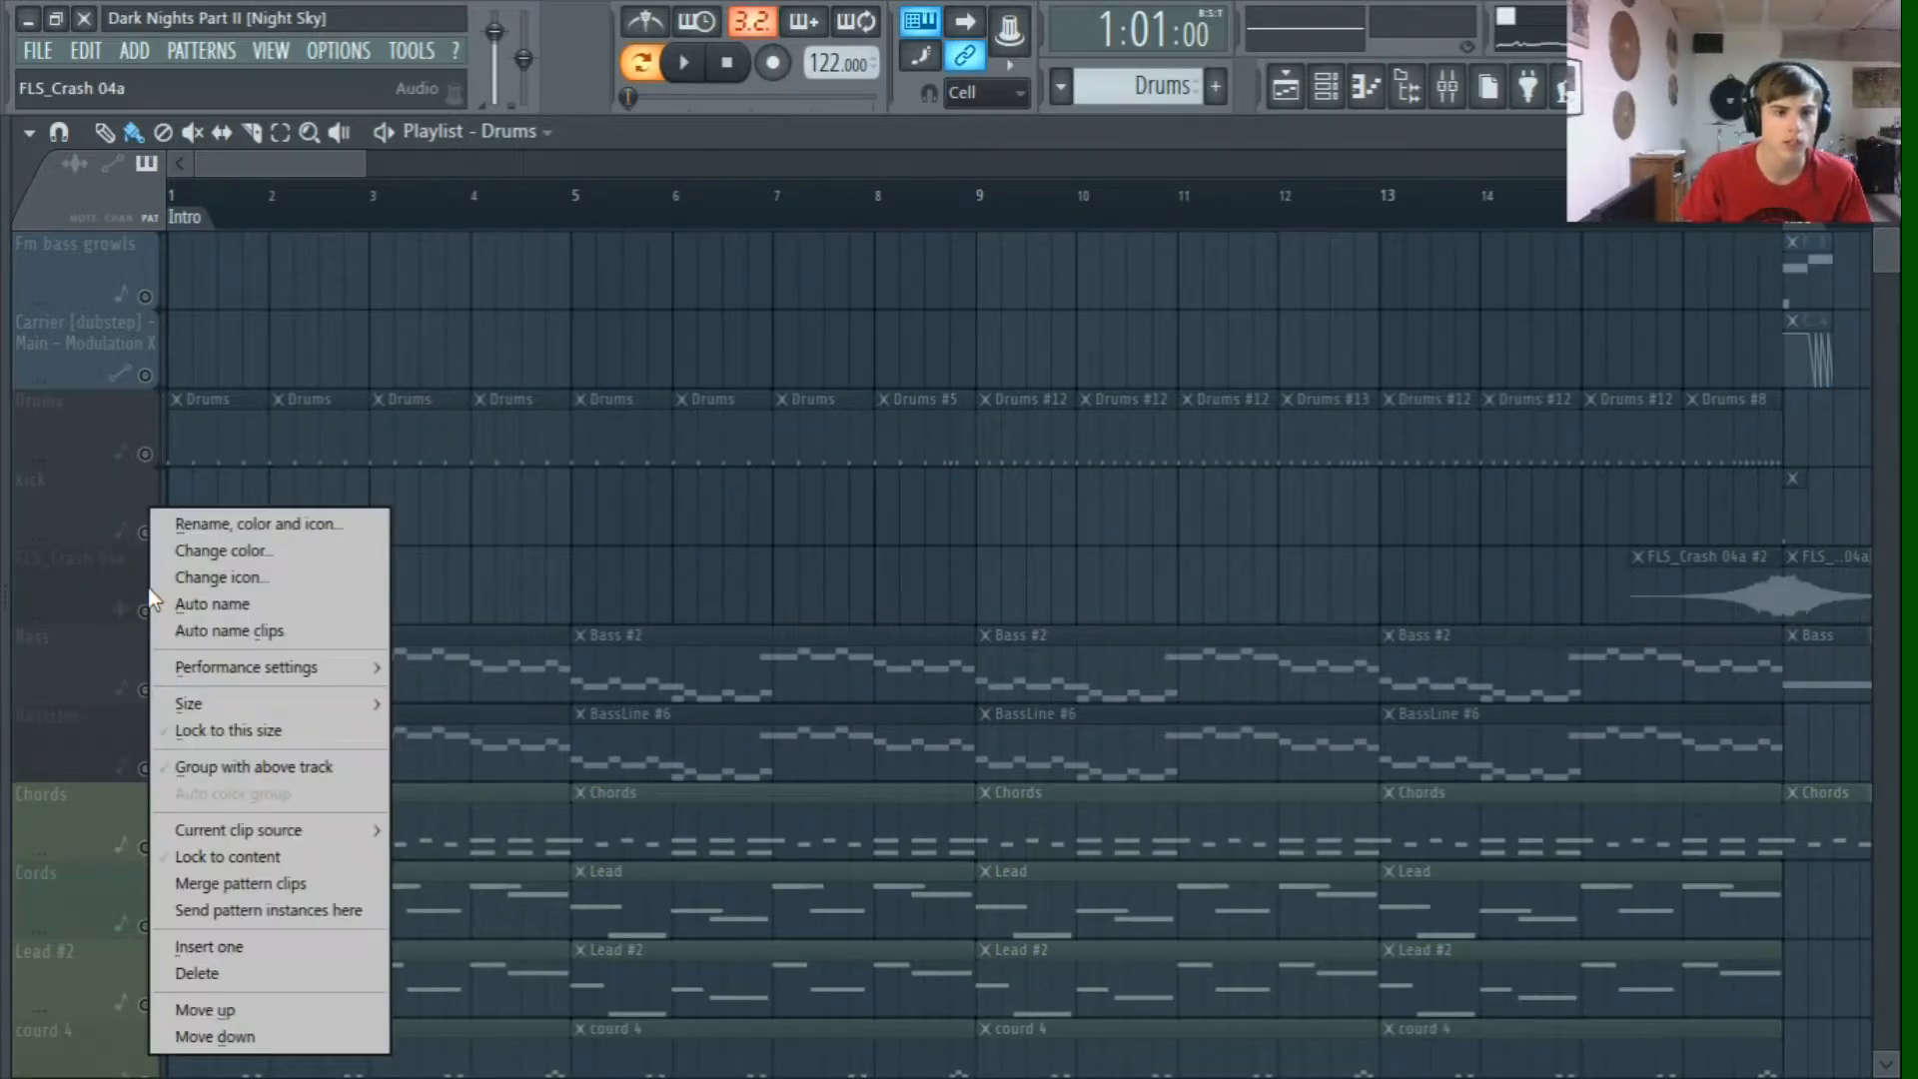
pyautogui.click(148, 603)
pyautogui.click(147, 605)
pyautogui.rightClick(150, 611)
# Step: Leave only the Bass and BassLine tracks active in the playlist and start song playback
pyautogui.scroll(-2, 243, 510)
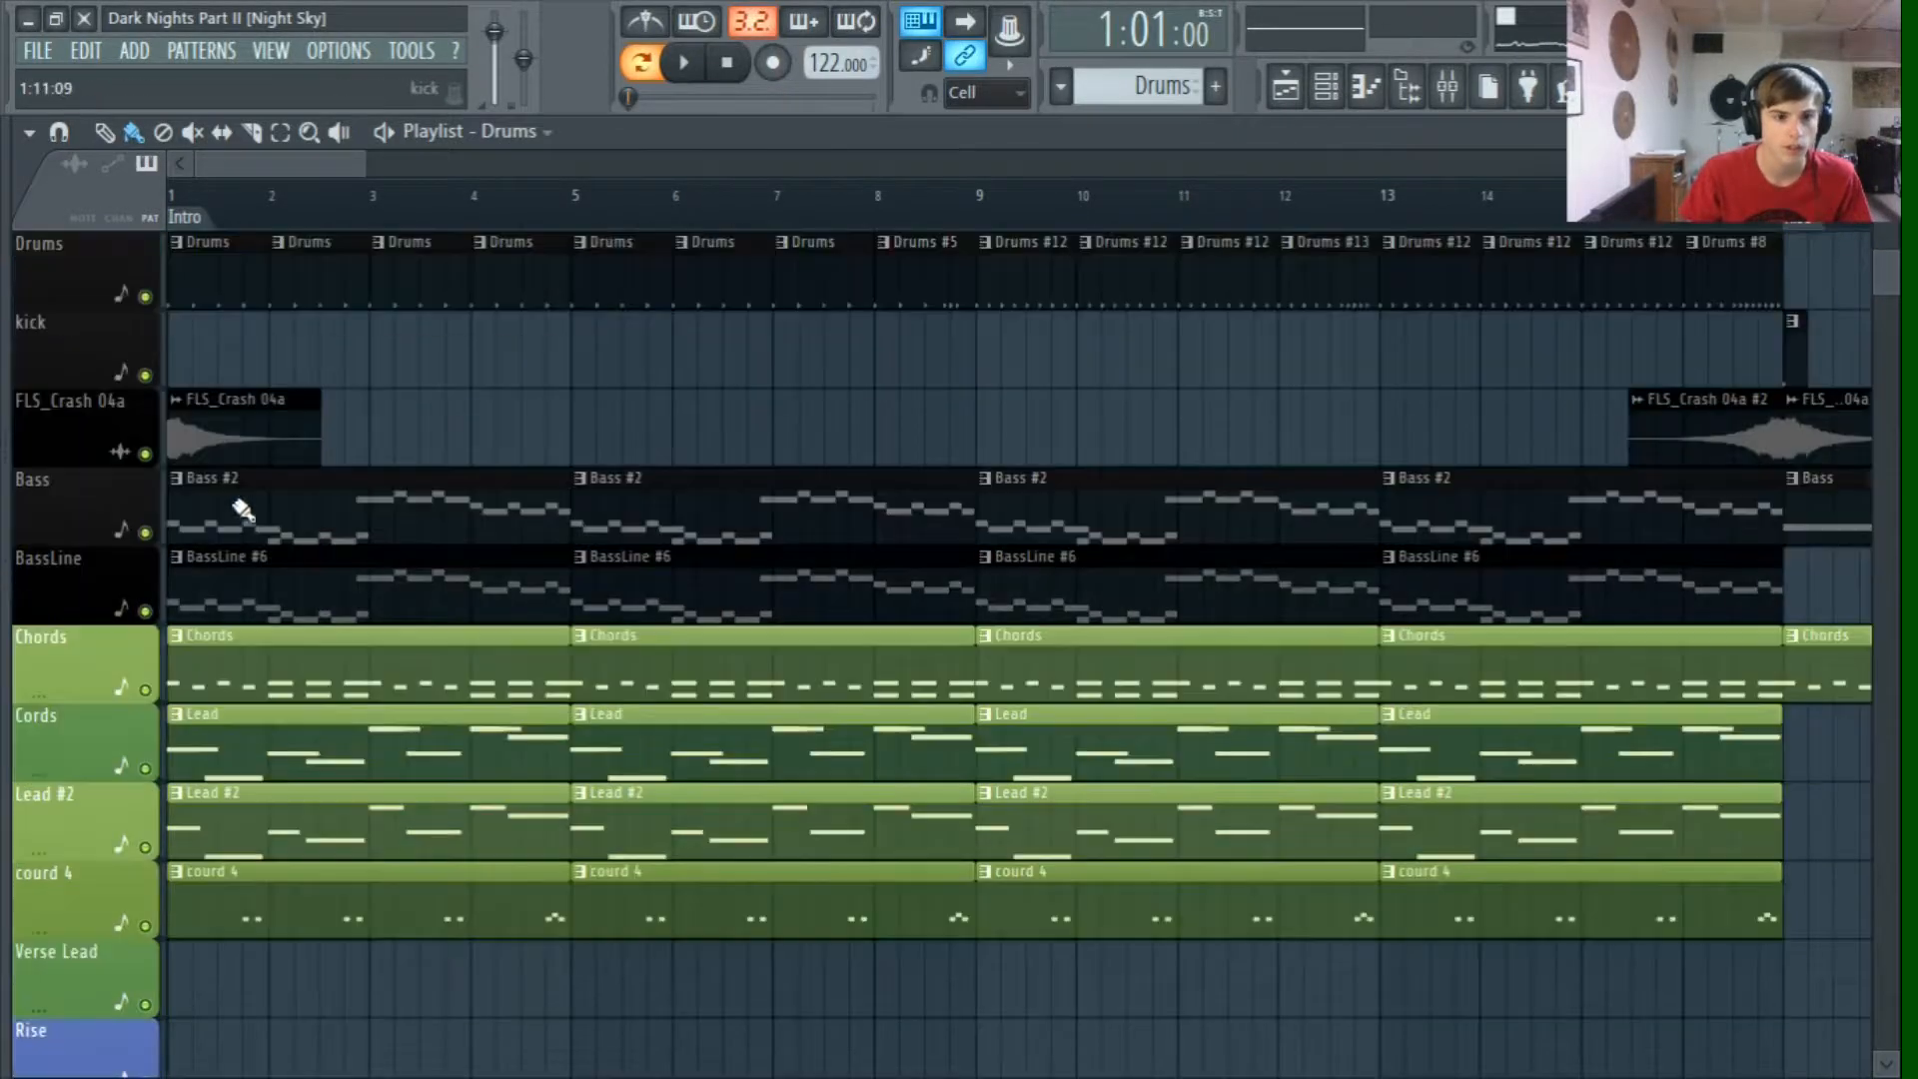
pyautogui.rightClick(146, 532)
pyautogui.click(146, 610)
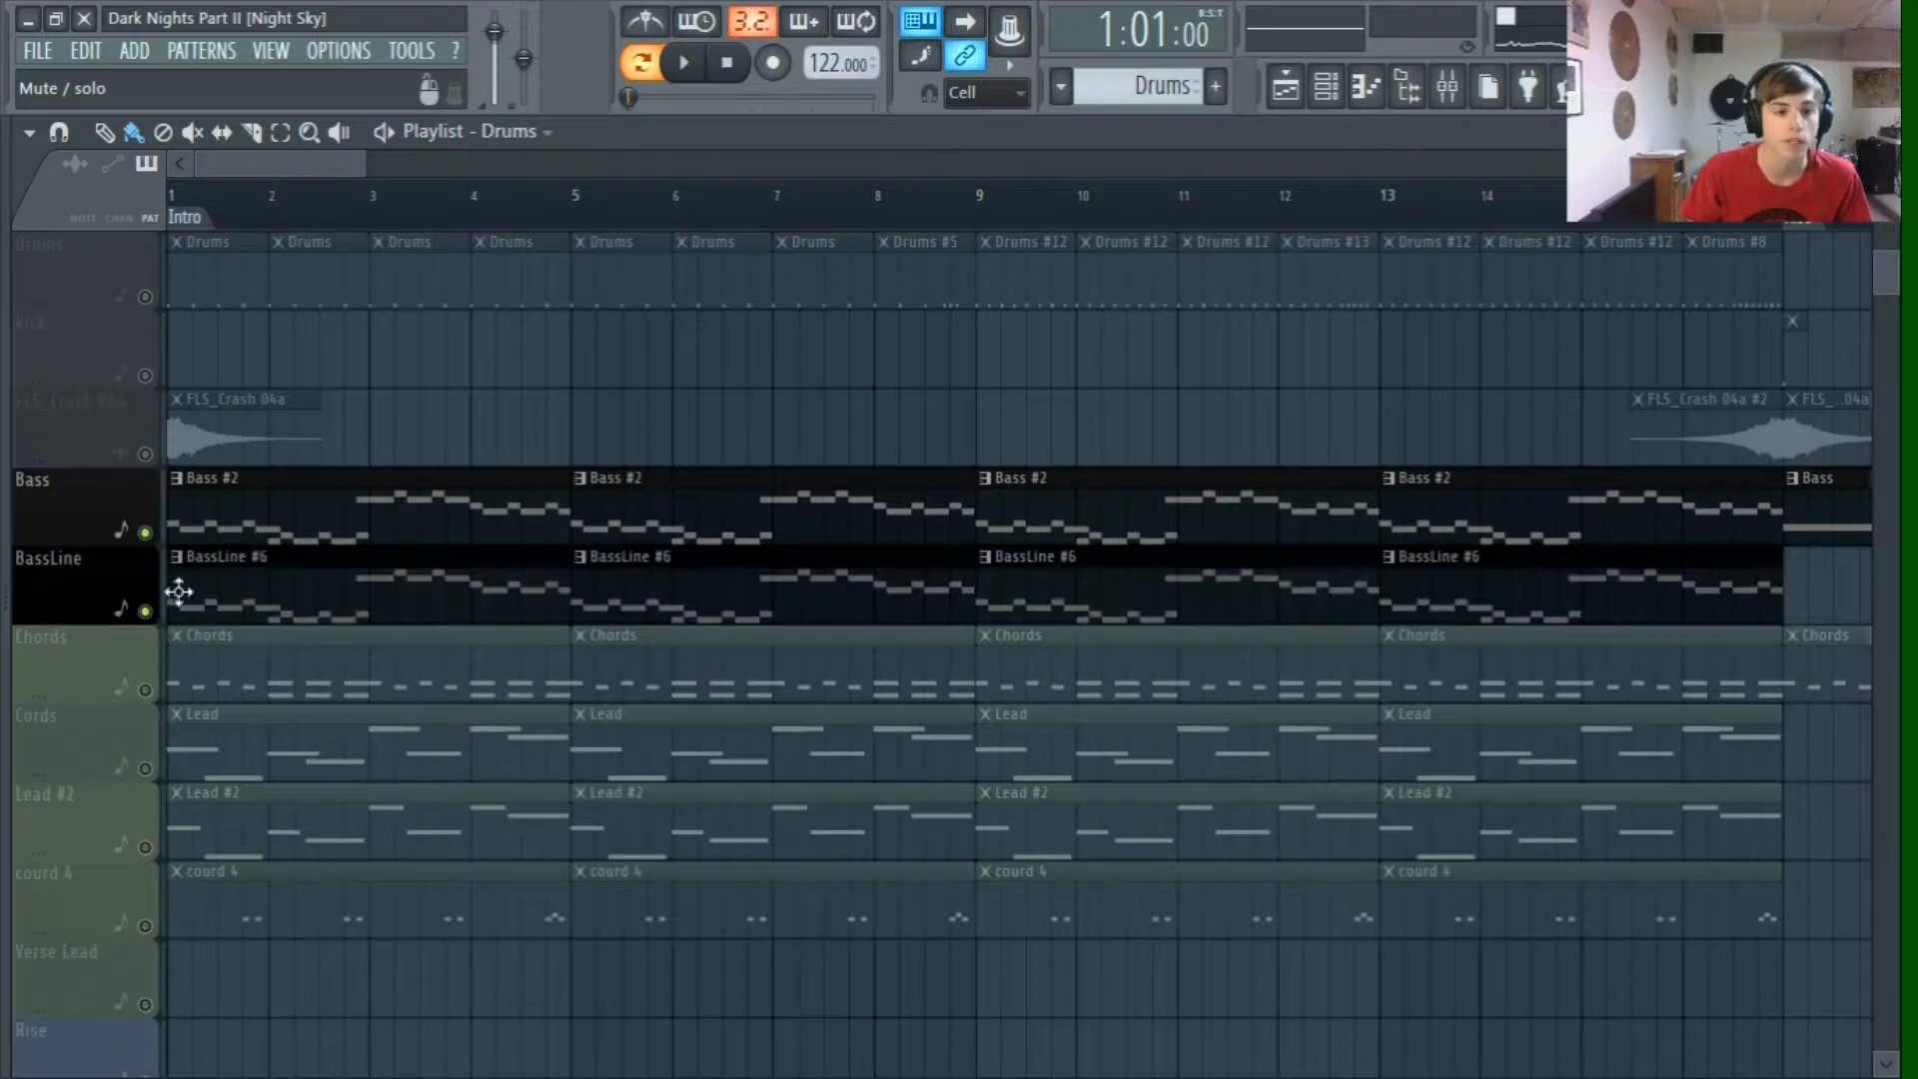
pyautogui.click(687, 62)
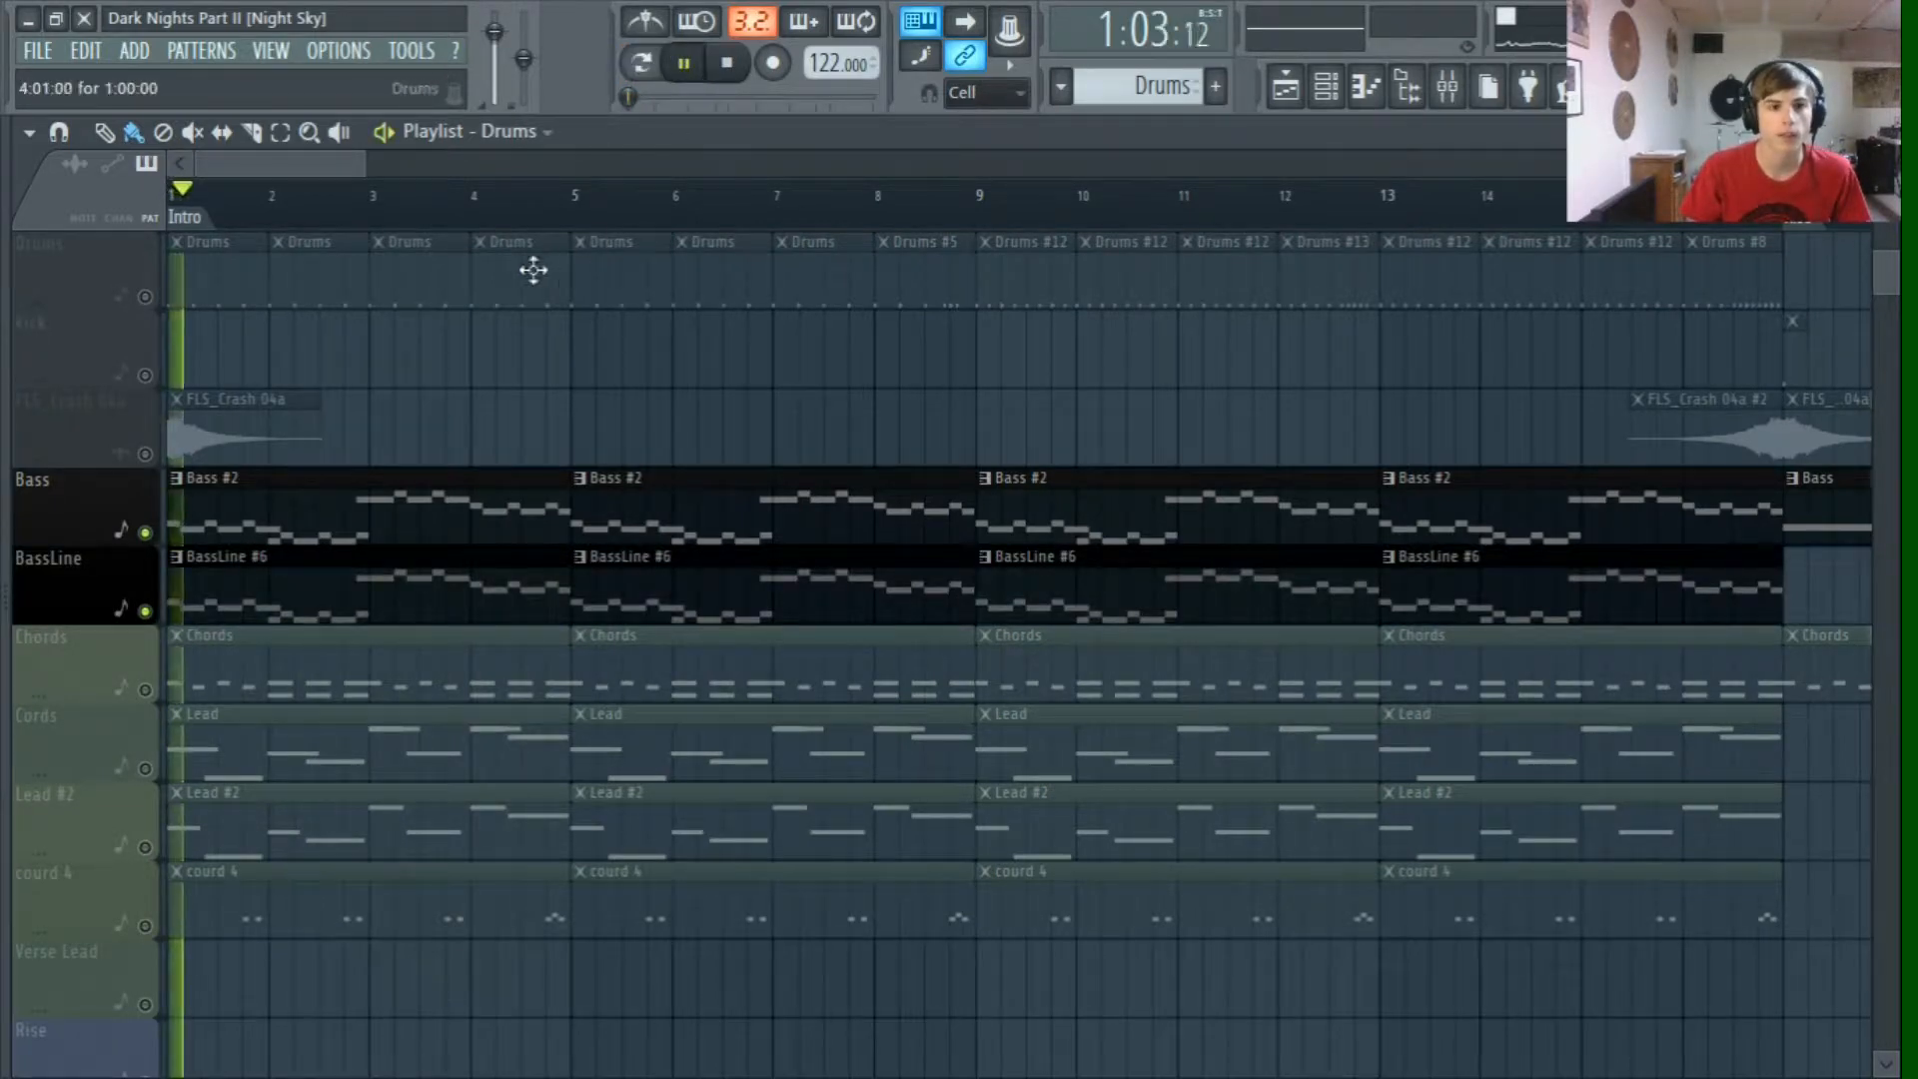
pyautogui.scroll(4, 1022, 189)
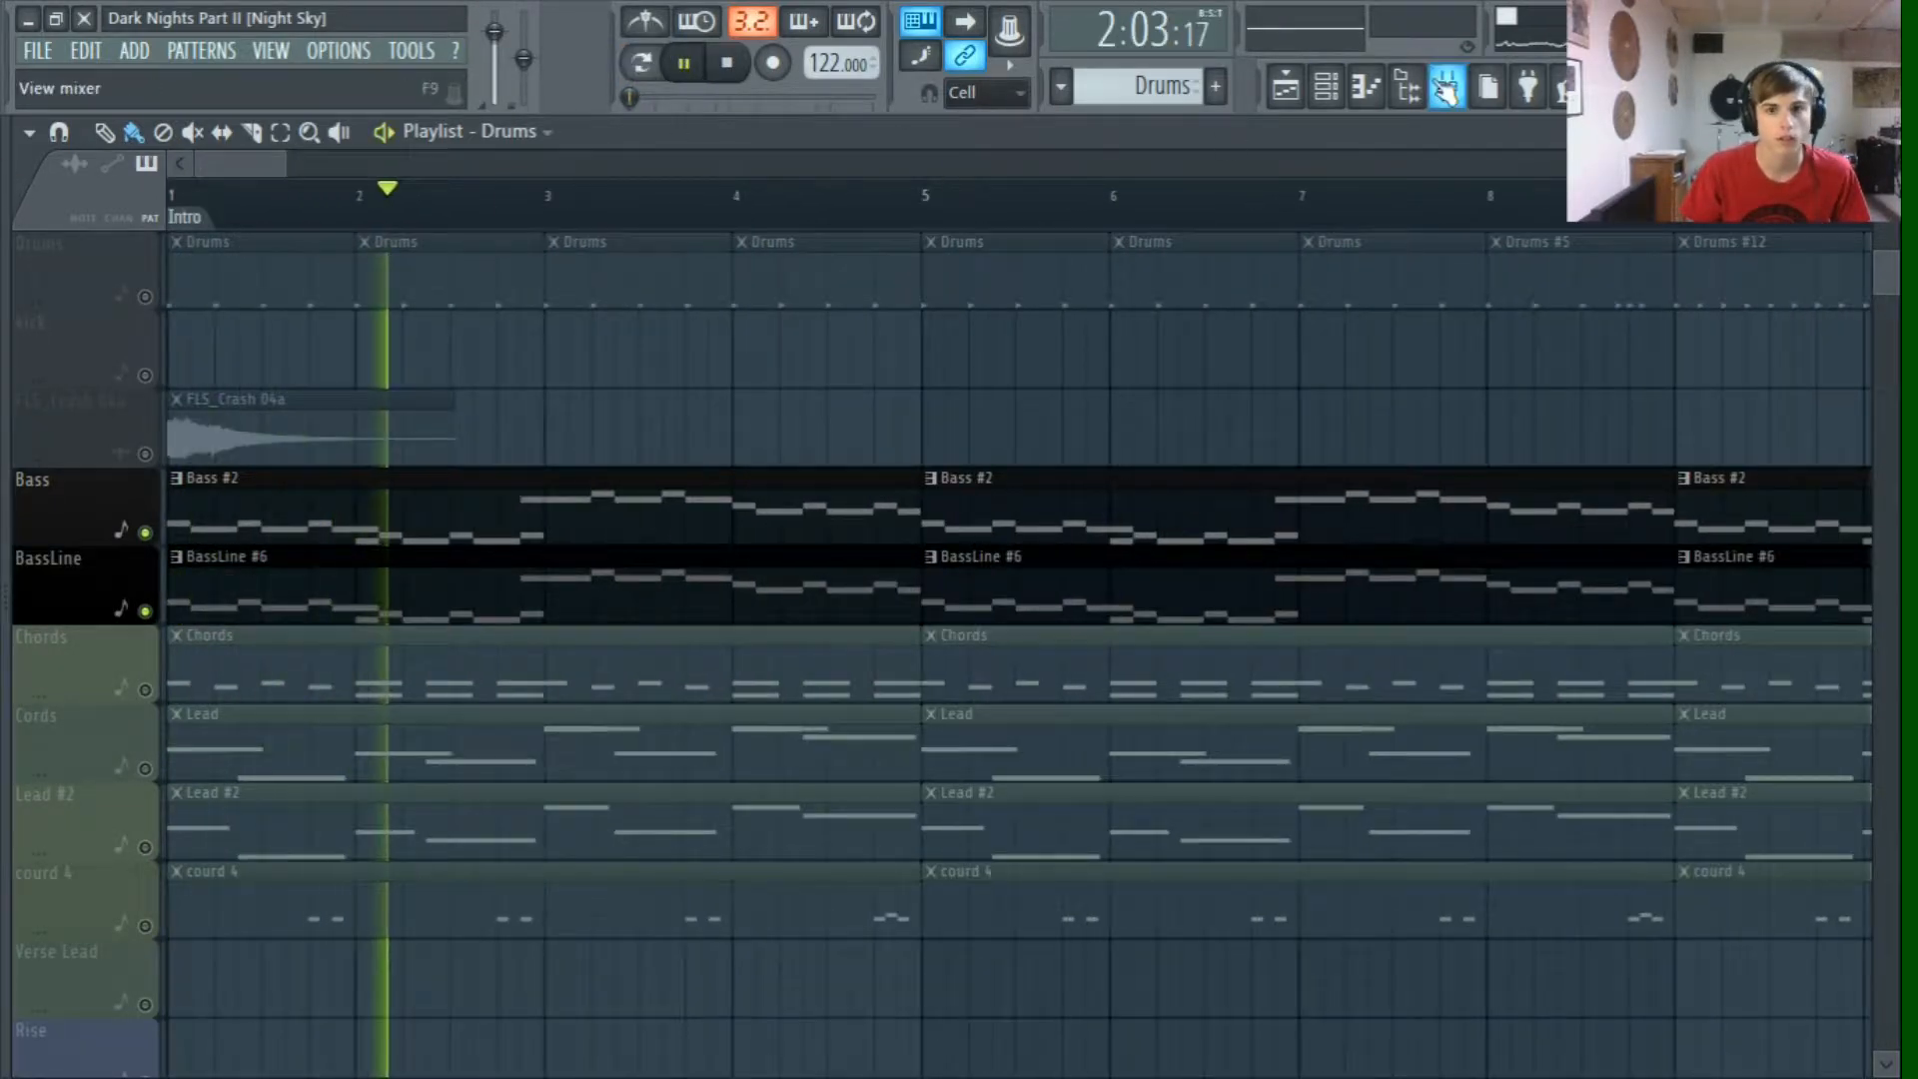
# Step: Unsolo the Intro Snare in the channel rack so that all channels are active
pyautogui.click(1447, 88)
pyautogui.click(1327, 90)
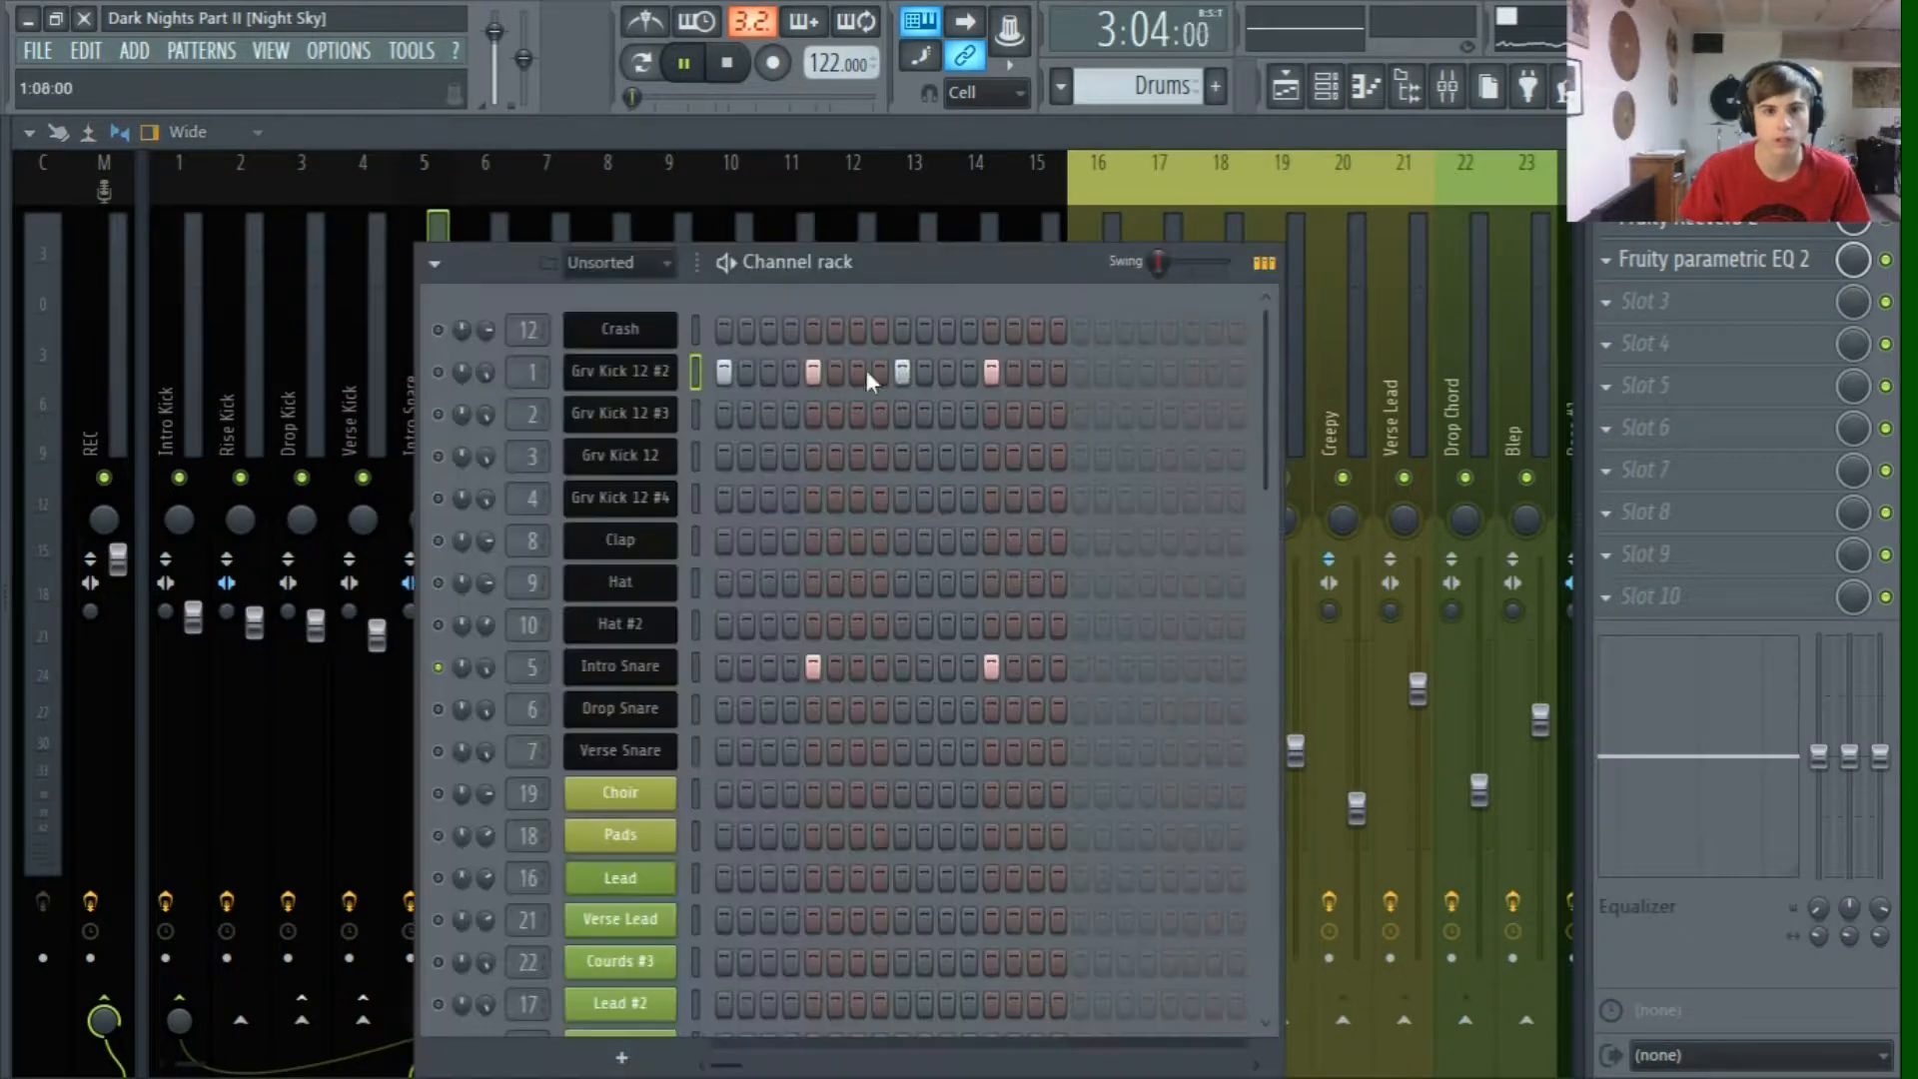
pyautogui.click(467, 354)
pyautogui.rightClick(439, 326)
pyautogui.click(463, 340)
# Step: Play the song from the start in the playlist to hear the Bass and BassLine tracks, then stop
pyautogui.click(1286, 87)
pyautogui.click(727, 63)
pyautogui.click(686, 66)
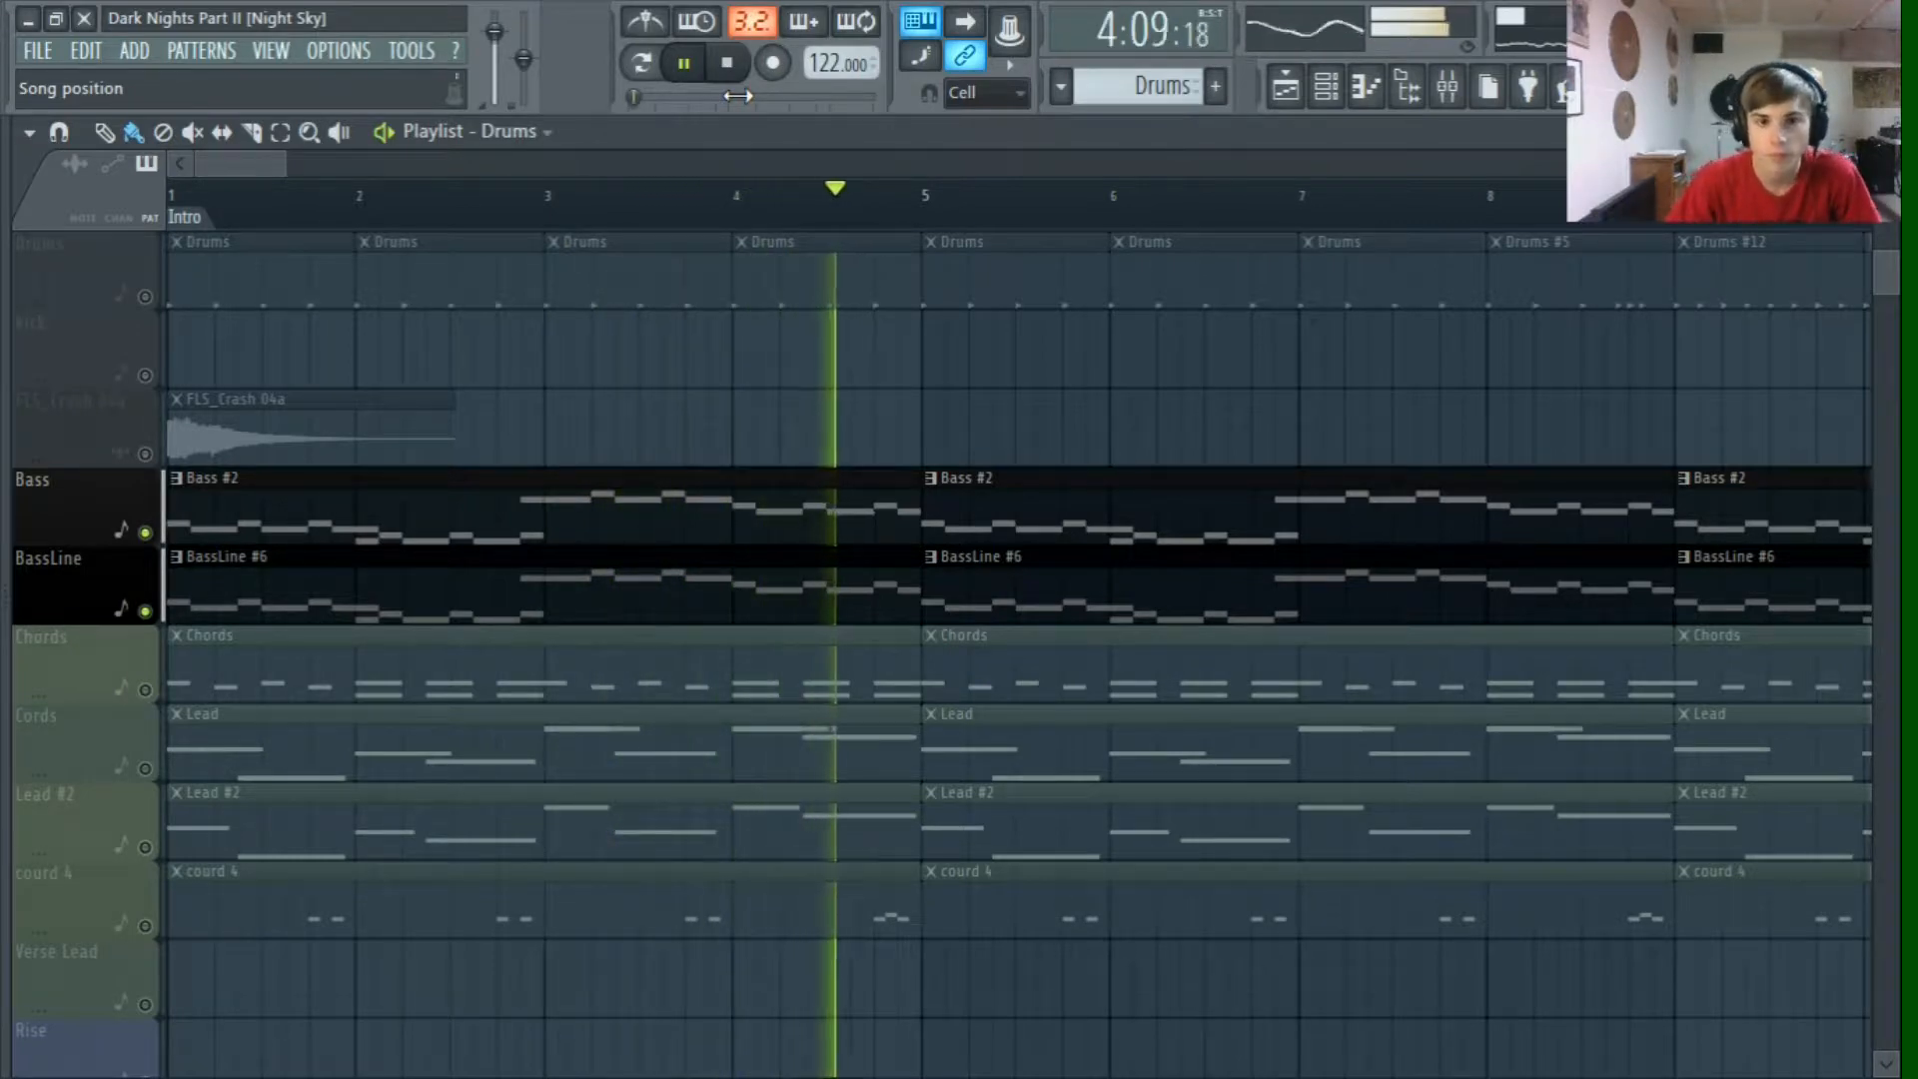
pyautogui.click(749, 62)
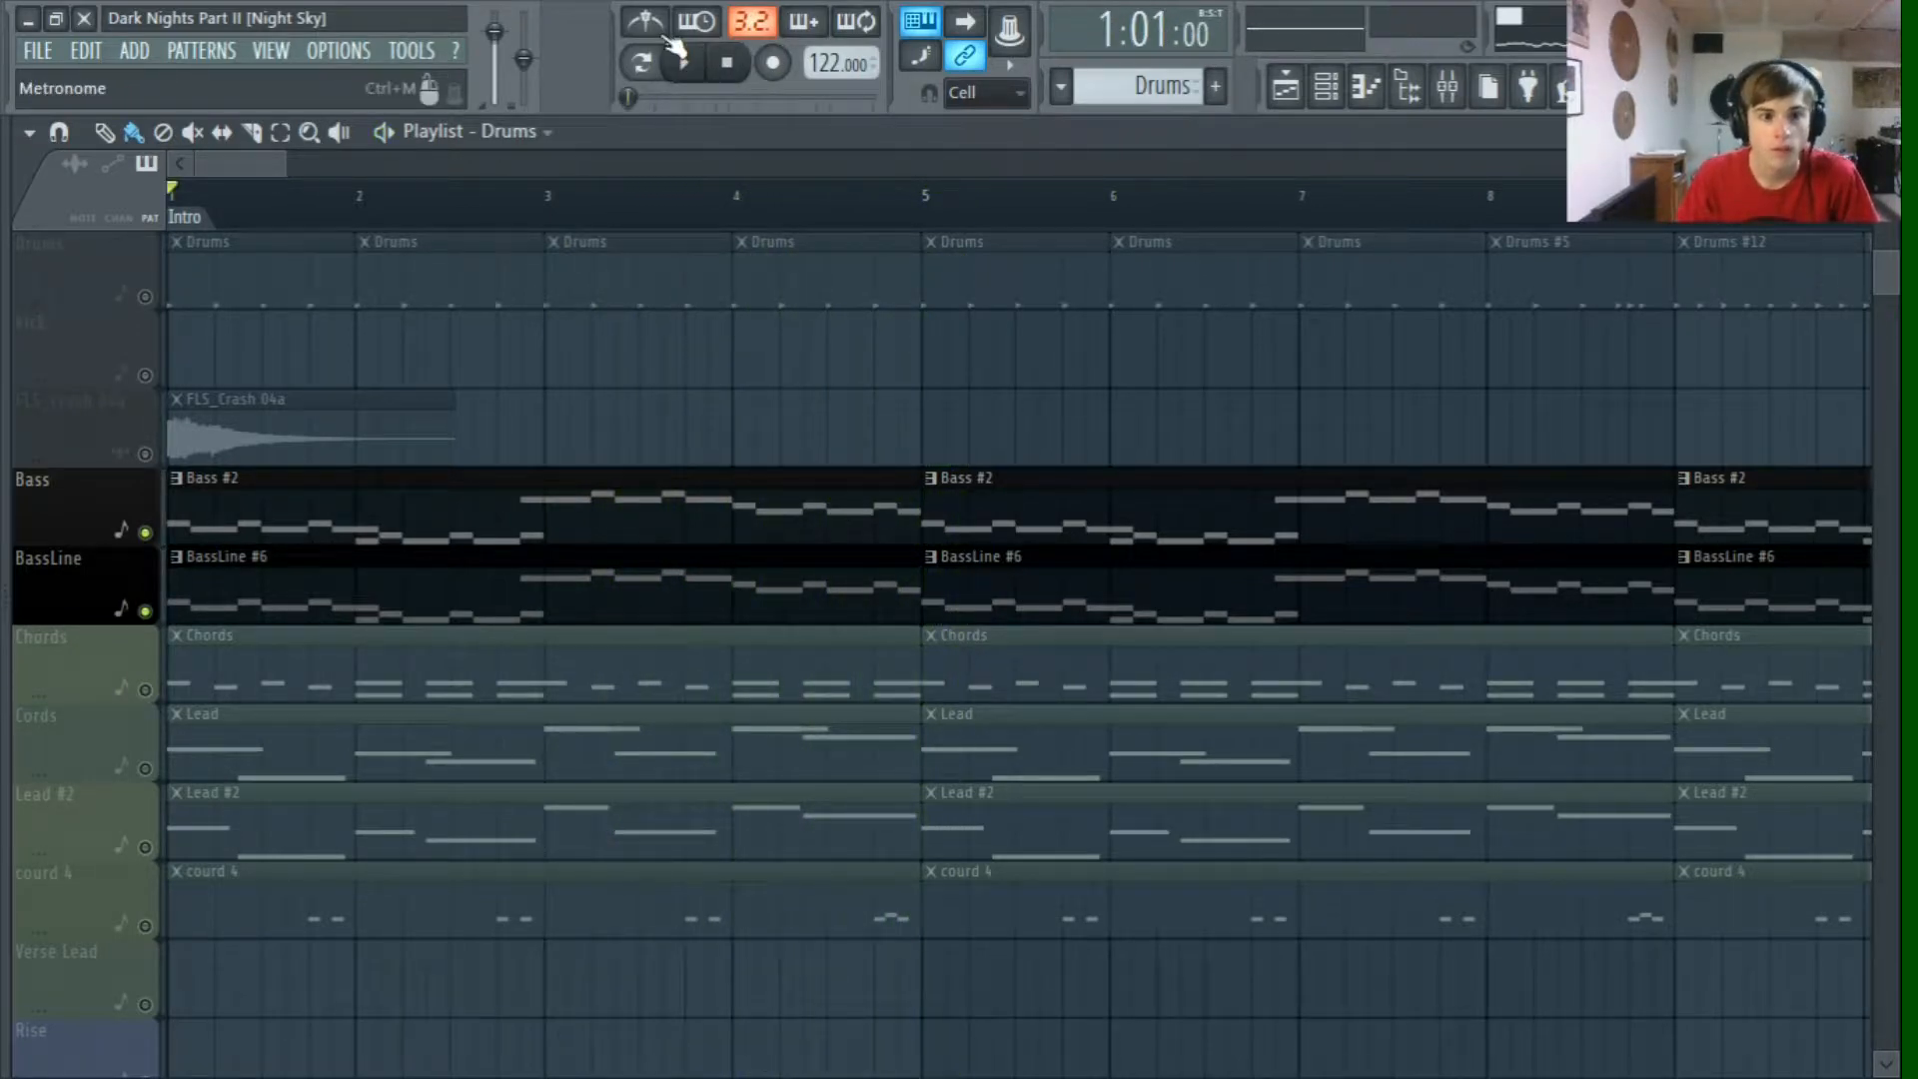
# Step: Open the Bass #2 clip in the piano roll, play the pattern while viewing its Sub Bass notes, then stop
pyautogui.doubleClick(393, 488)
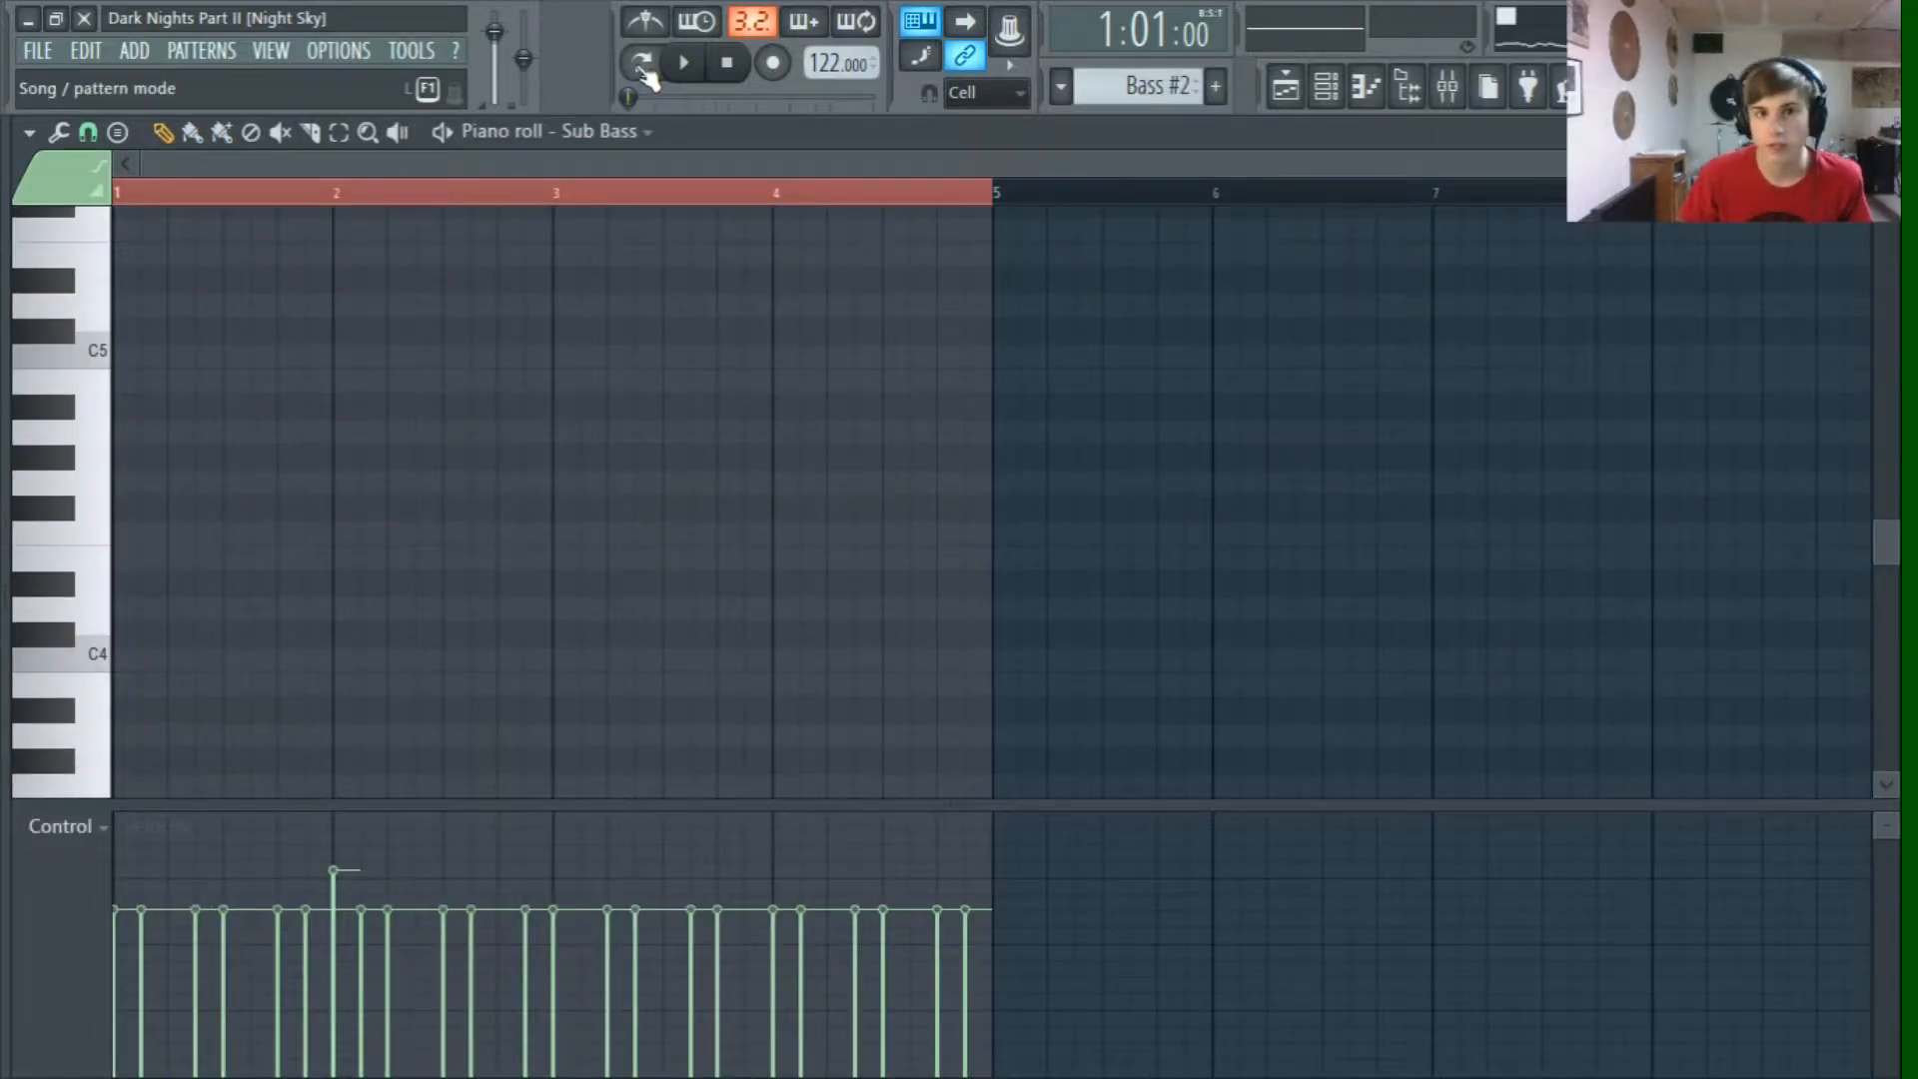
pyautogui.click(707, 60)
pyautogui.scroll(-10, 560, 349)
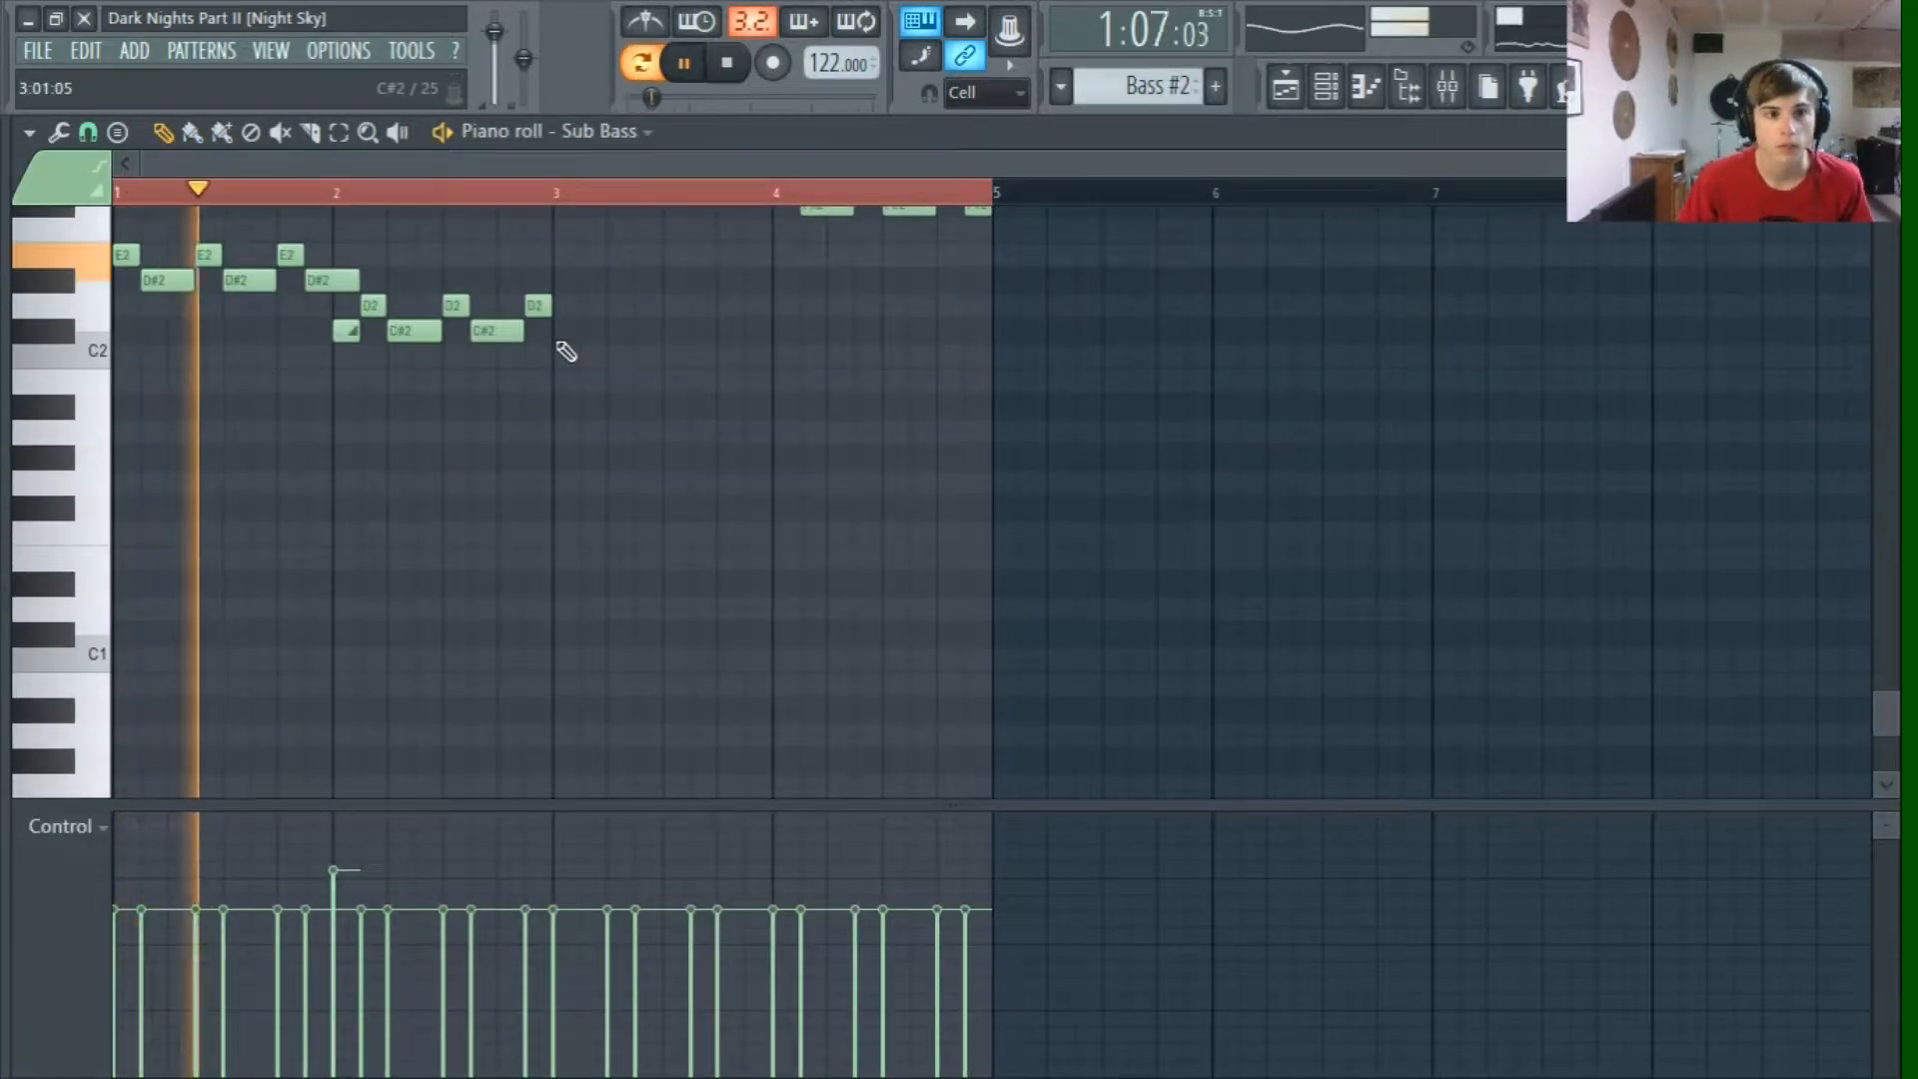
pyautogui.scroll(4, 569, 642)
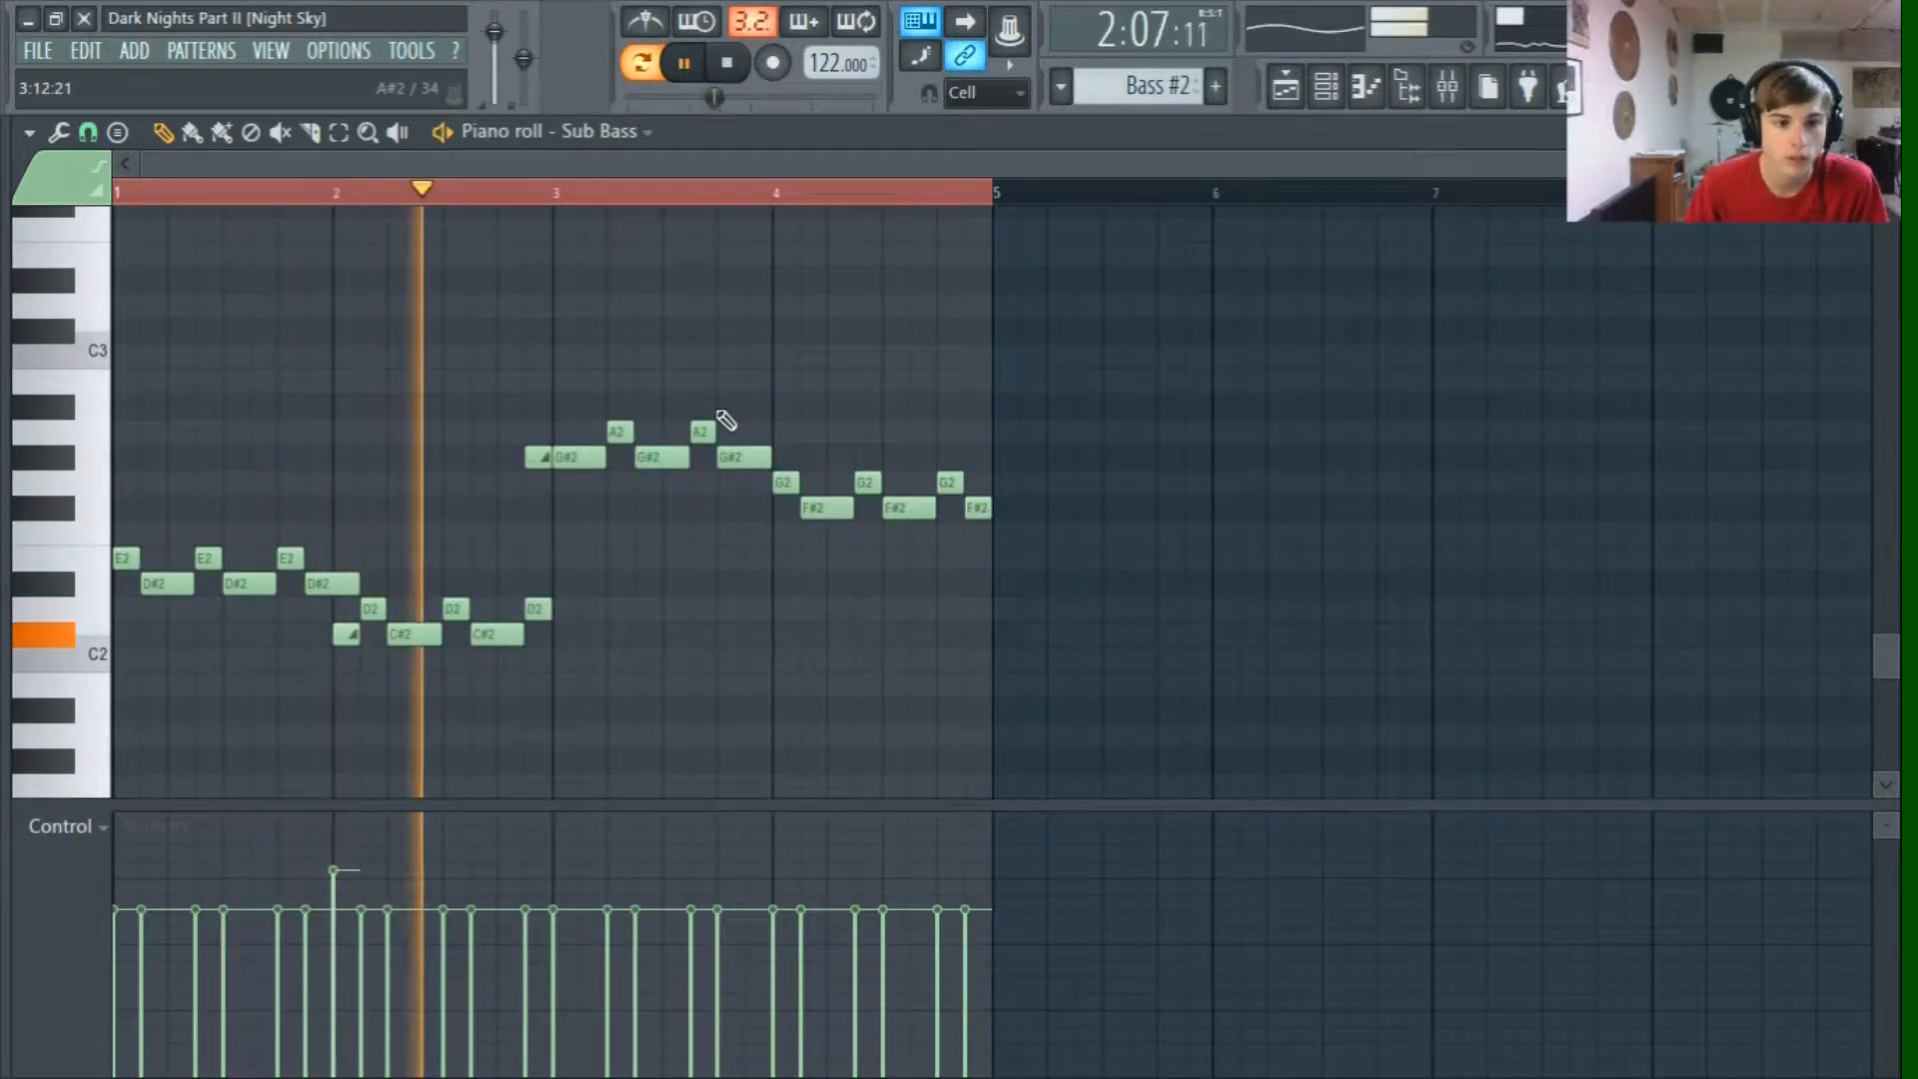
pyautogui.click(735, 74)
# Step: Open the BassLine #6 clip from the playlist in the piano roll, play its Slap notes, then stop
pyautogui.click(1289, 86)
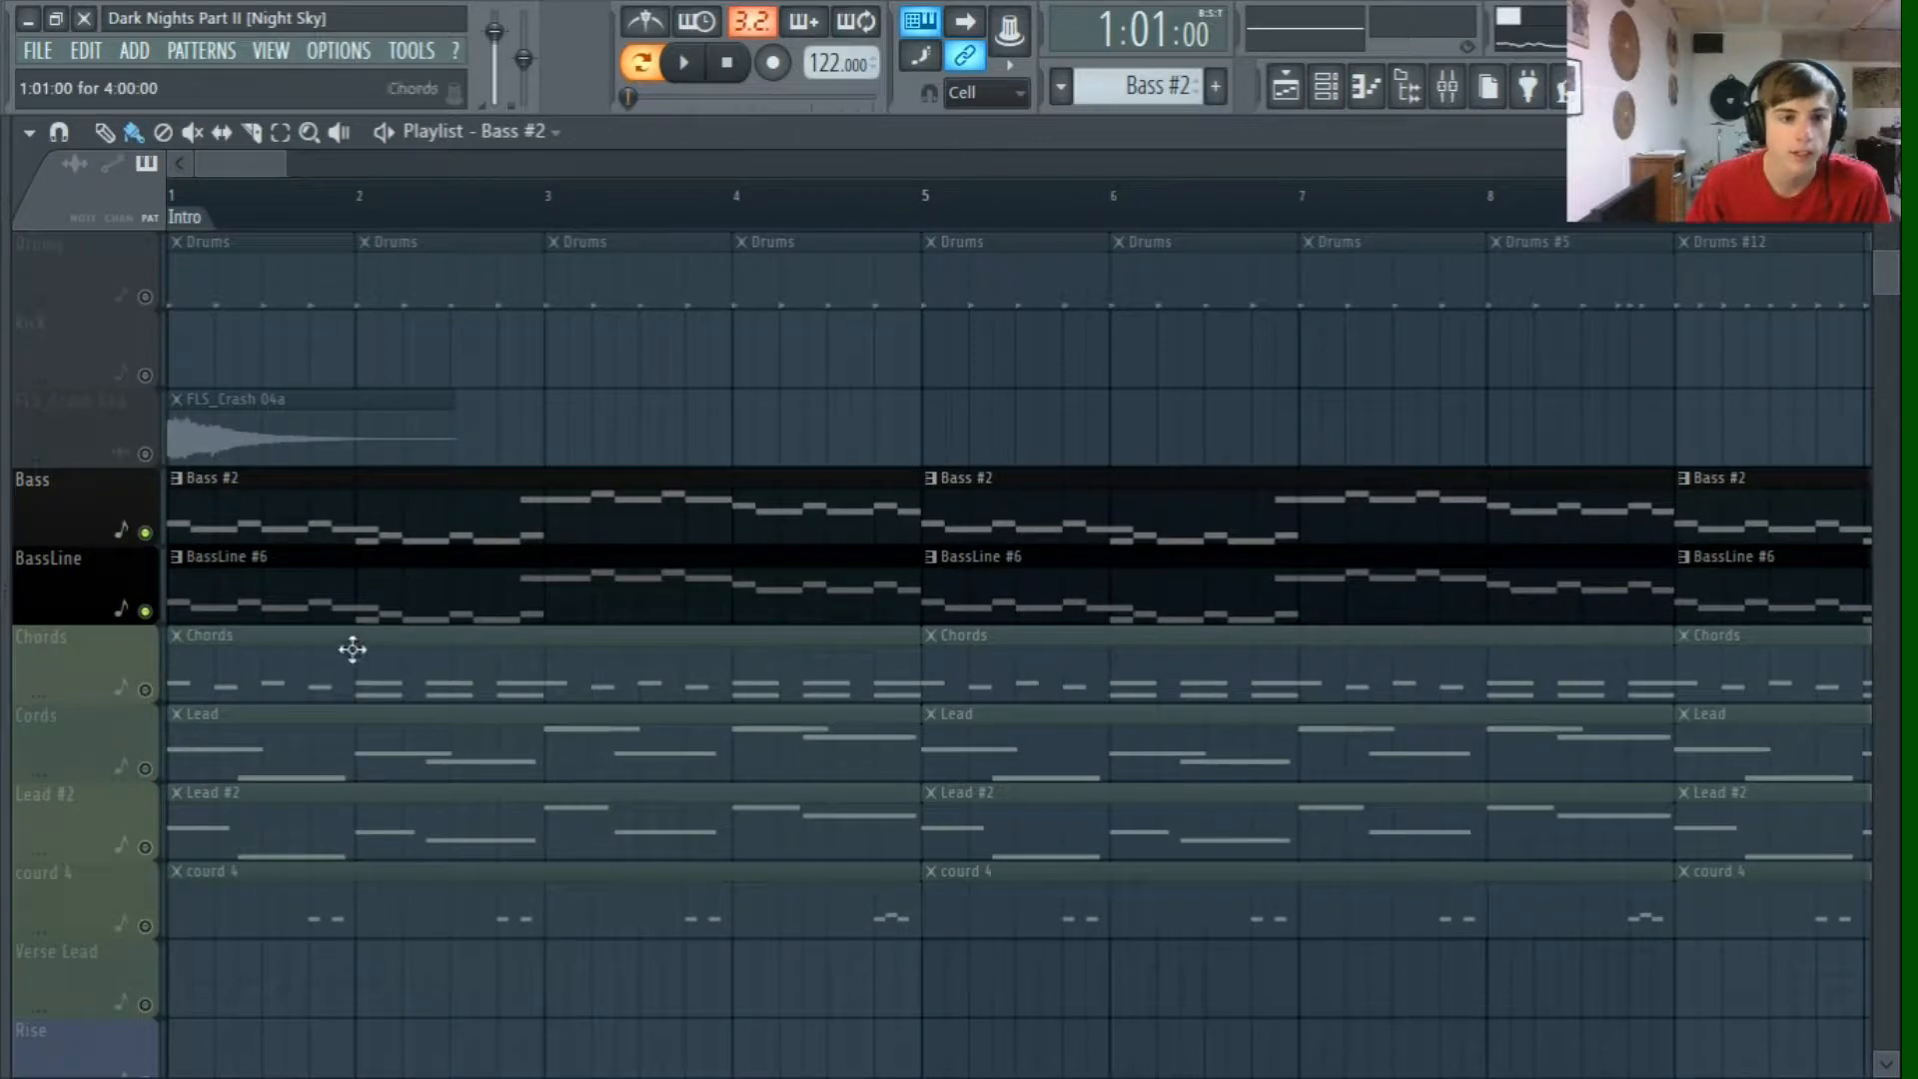
pyautogui.doubleClick(365, 591)
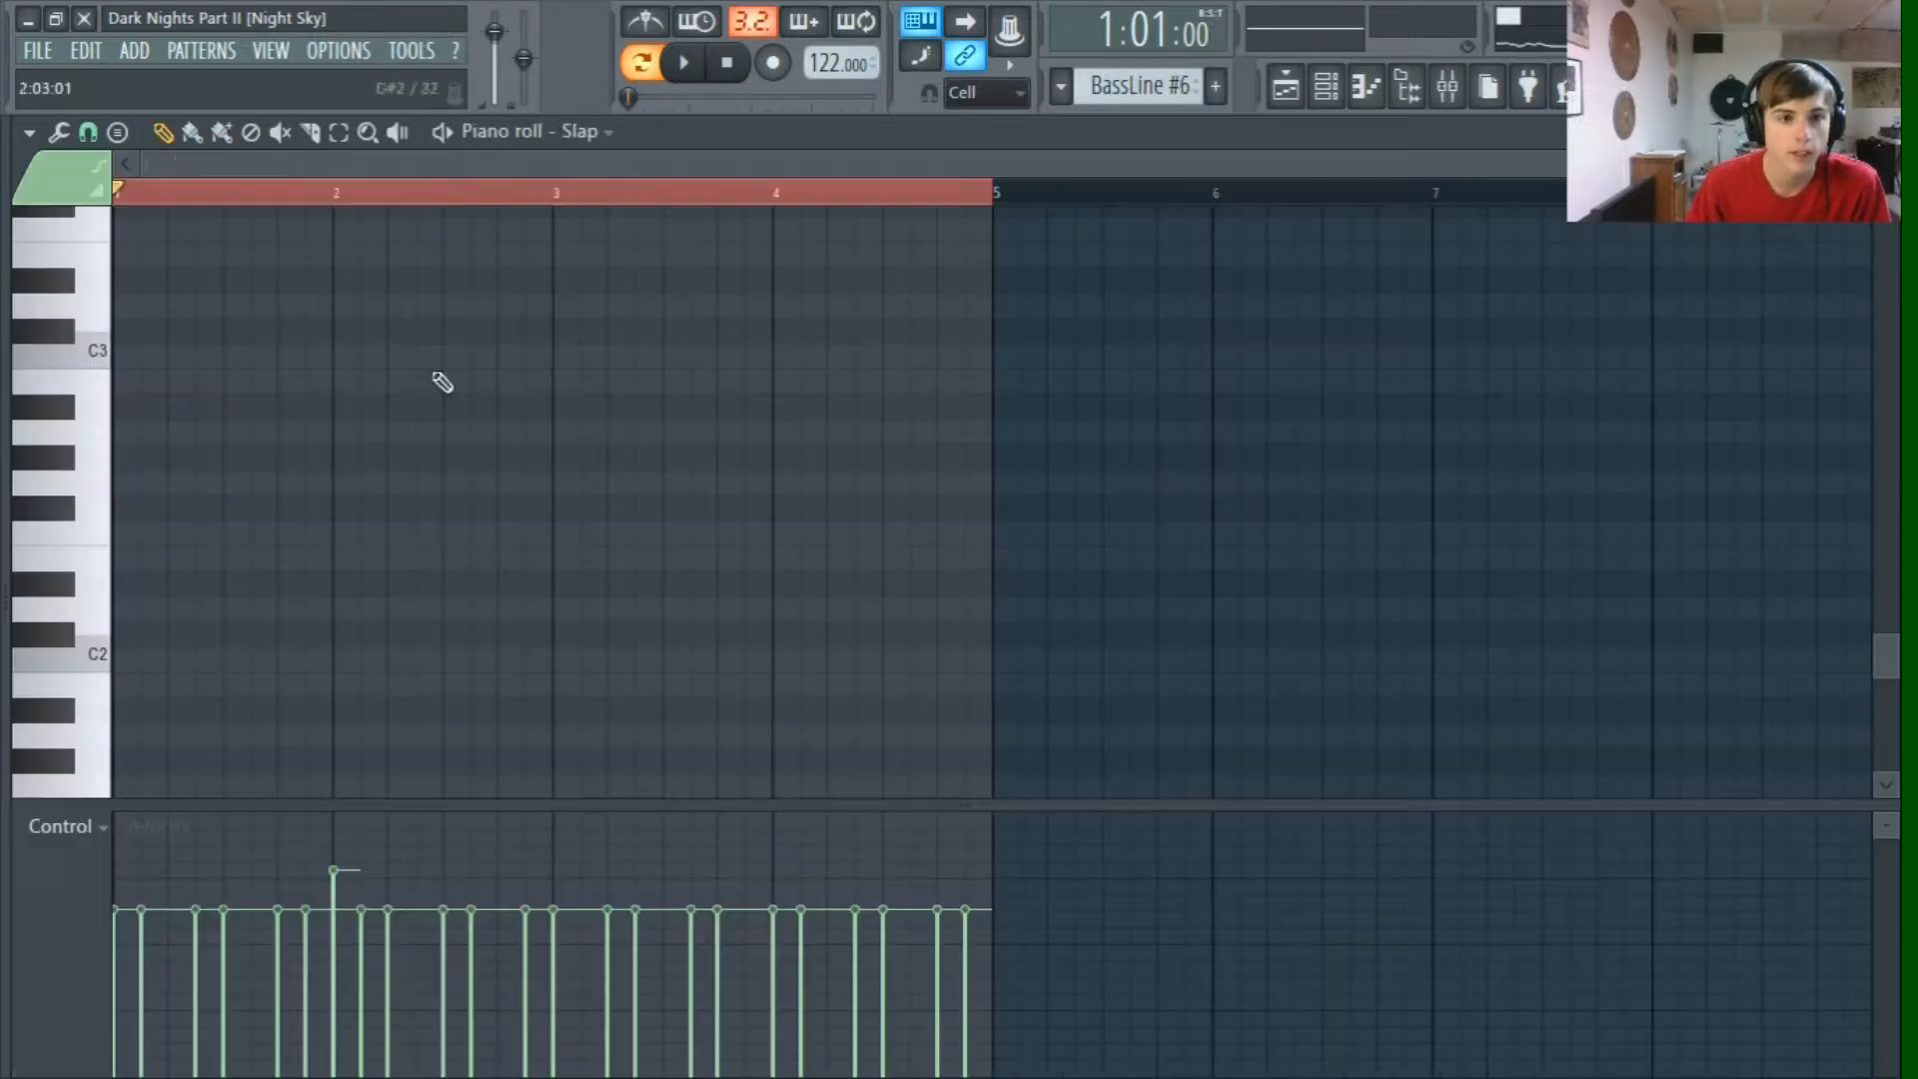
pyautogui.click(689, 66)
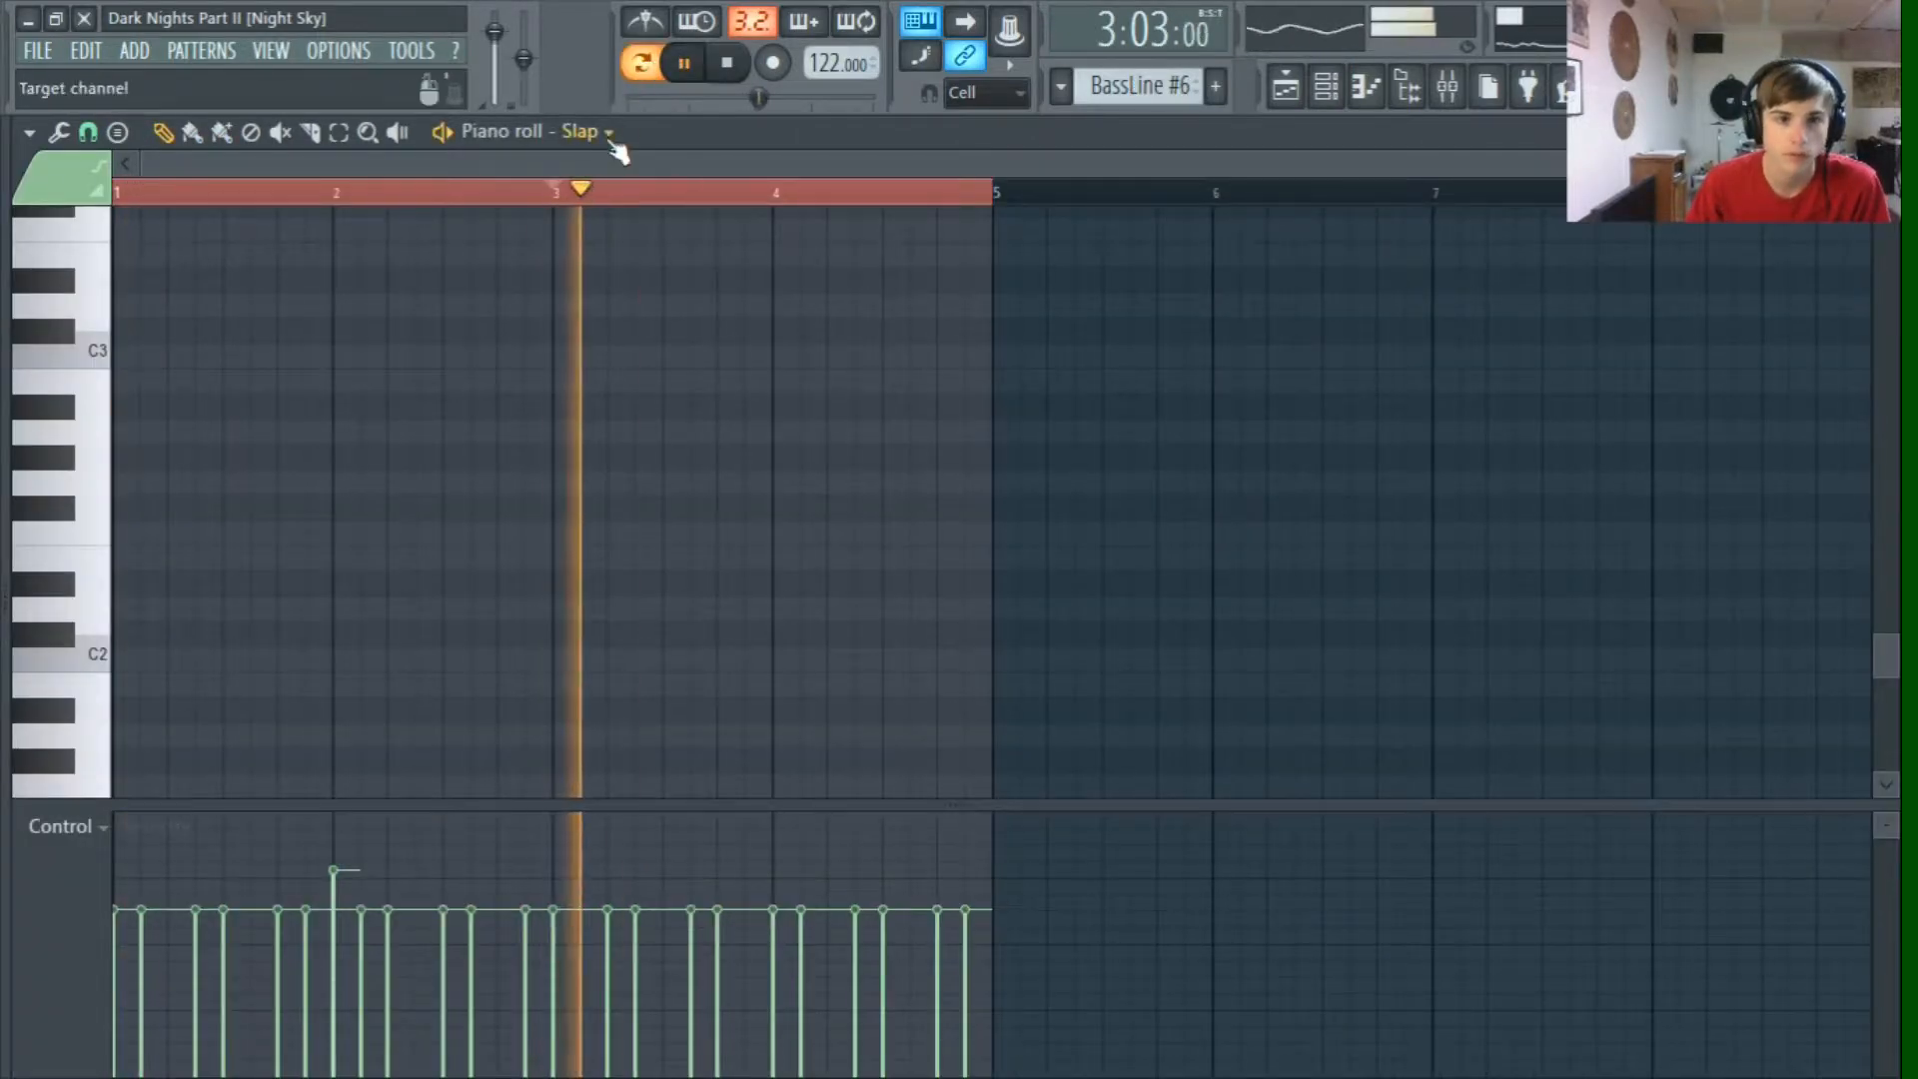
pyautogui.click(734, 63)
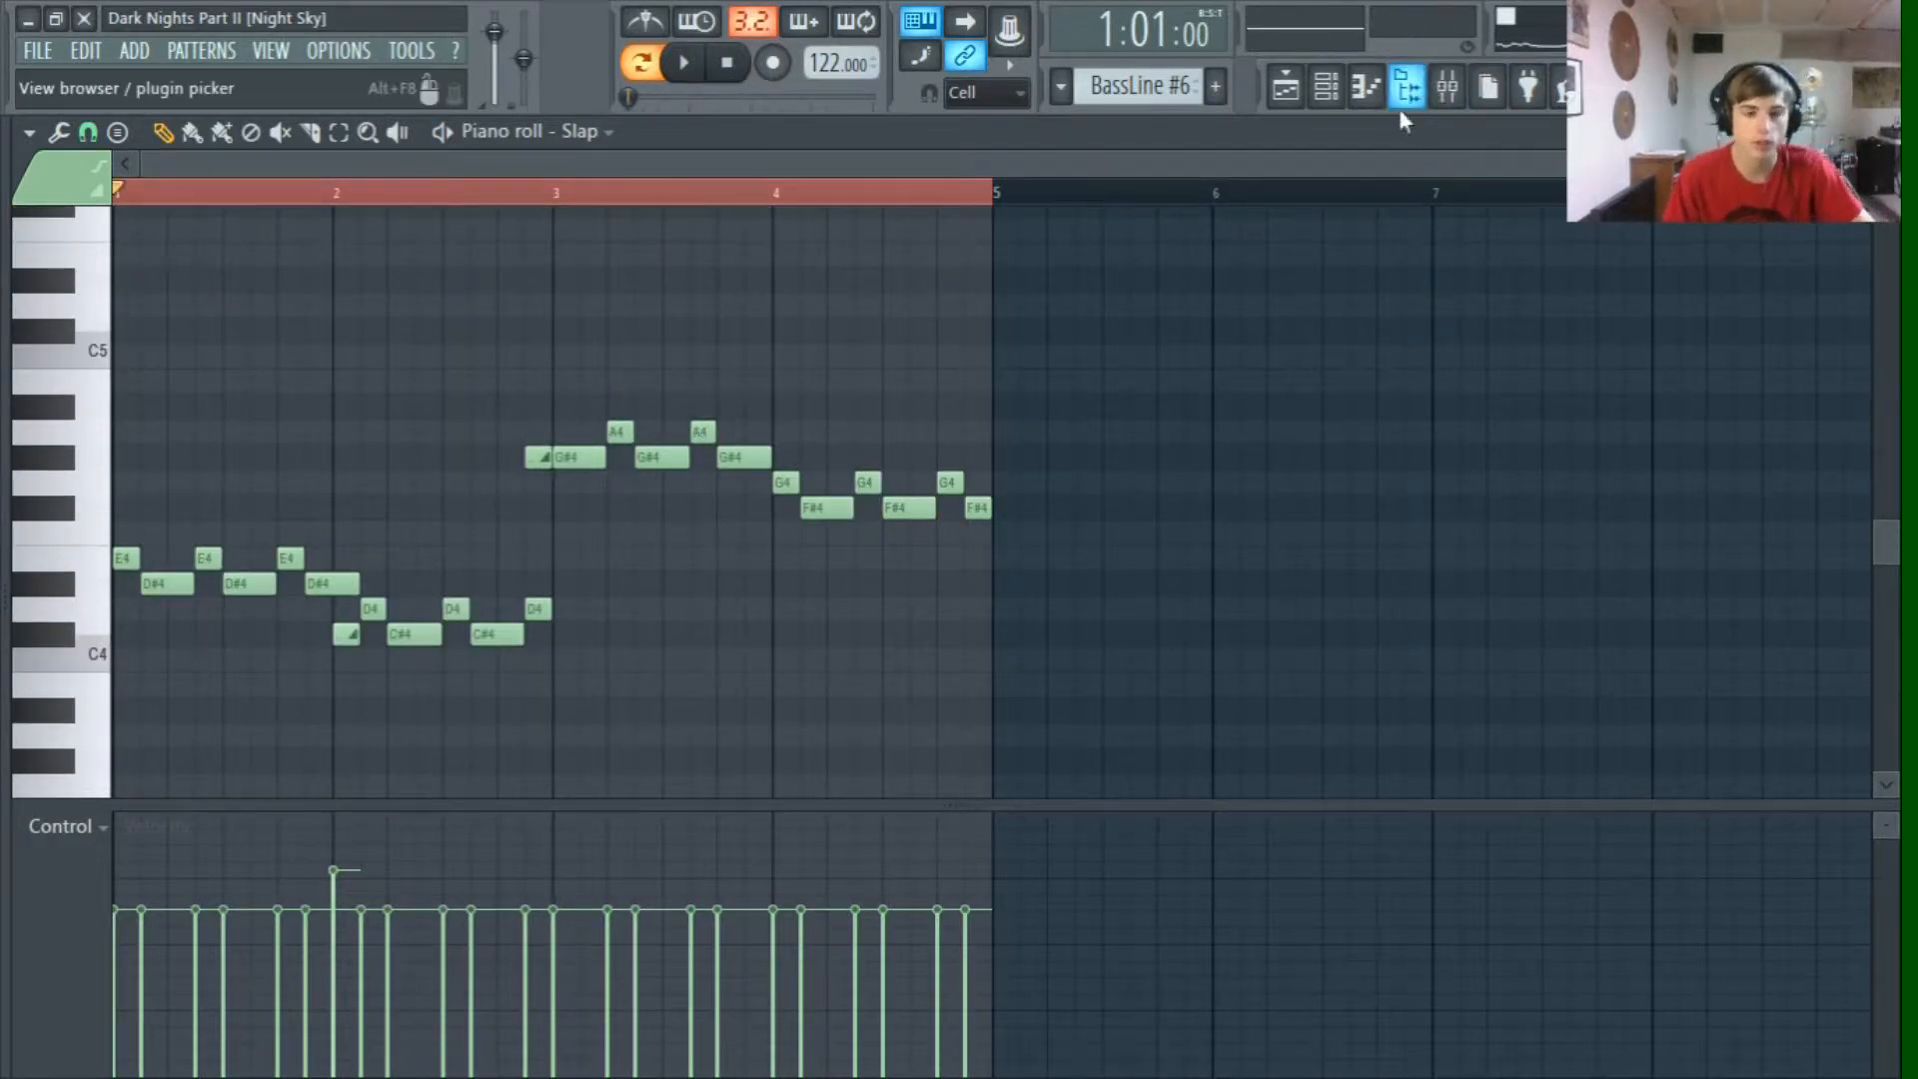
# Step: Audition notes on the Slap channel and open its DirectWave instrument from the channel rack
pyautogui.press('c')
pyautogui.press('x')
pyautogui.click(1329, 106)
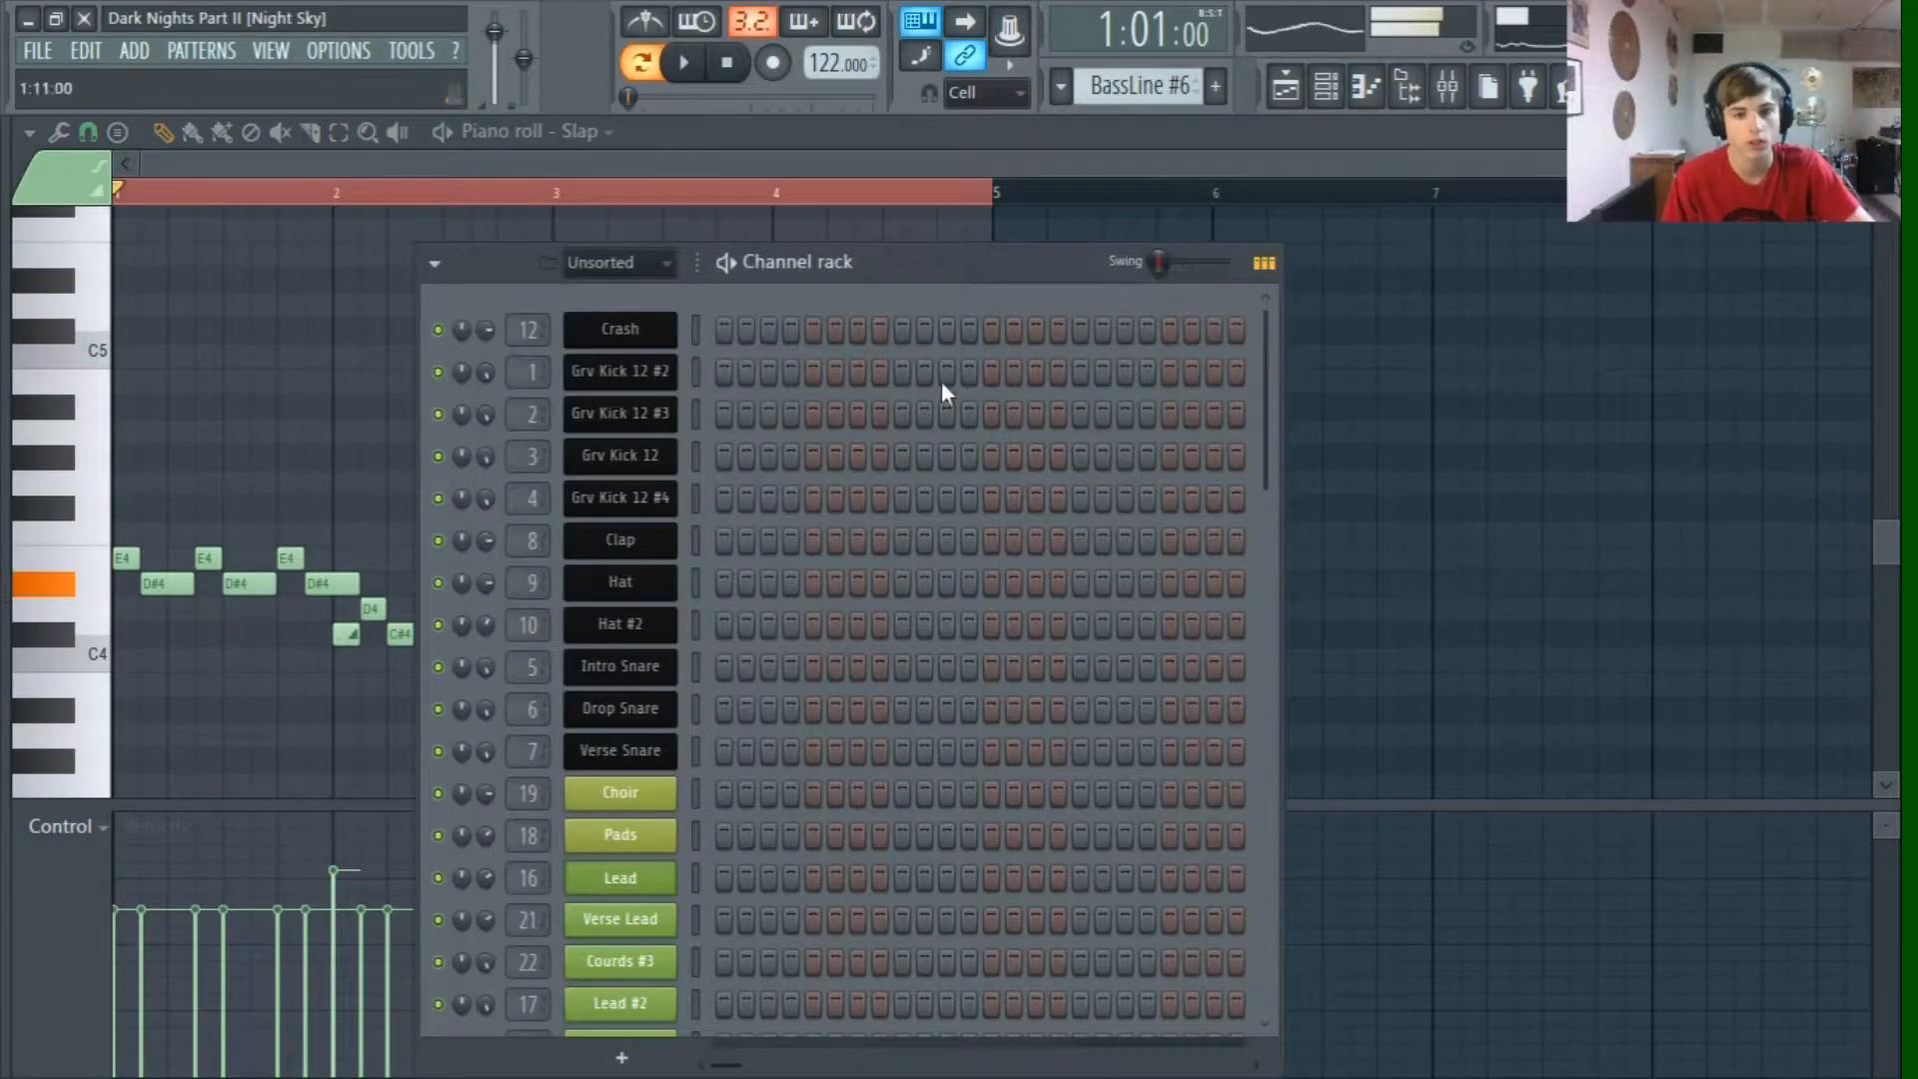
pyautogui.scroll(-6, 698, 592)
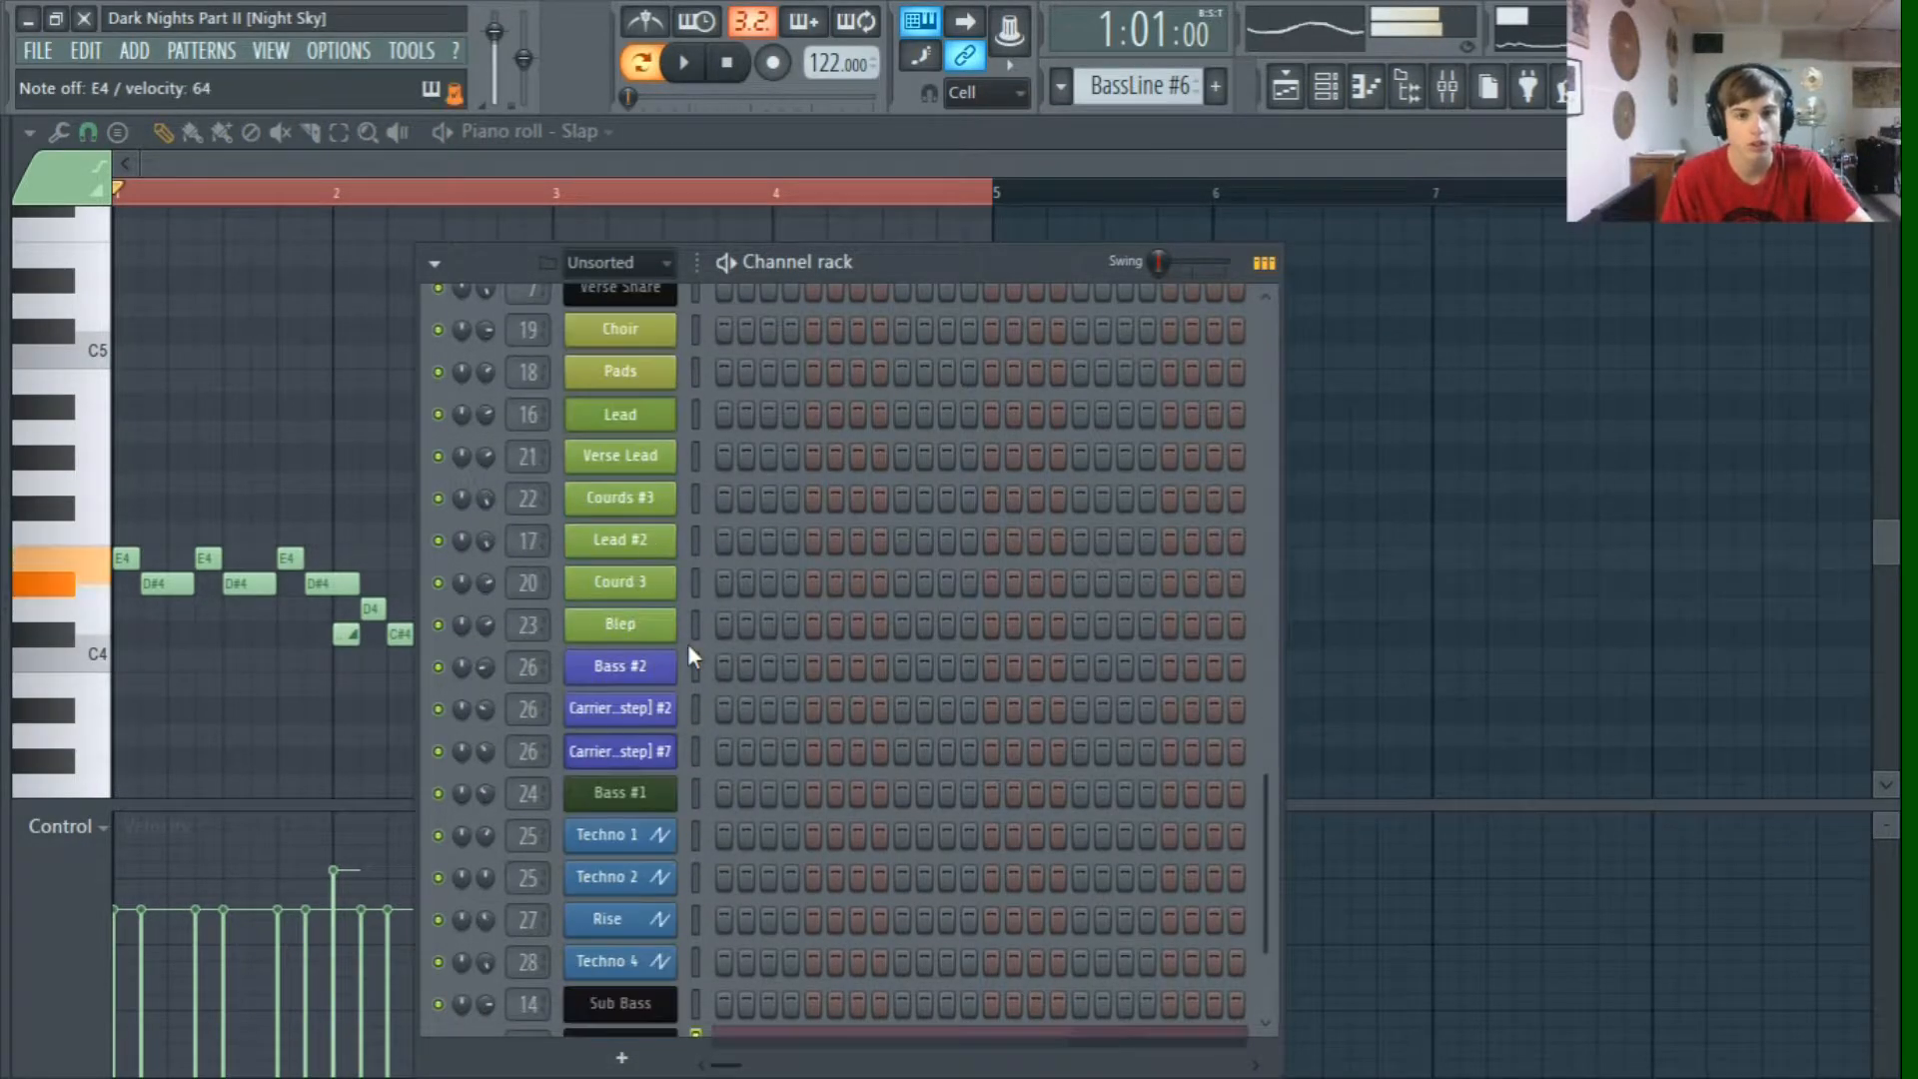
pyautogui.click(660, 994)
pyautogui.moveTo(670, 272); pyautogui.dragTo(967, 105)
pyautogui.moveTo(775, 124); pyautogui.dragTo(756, 208)
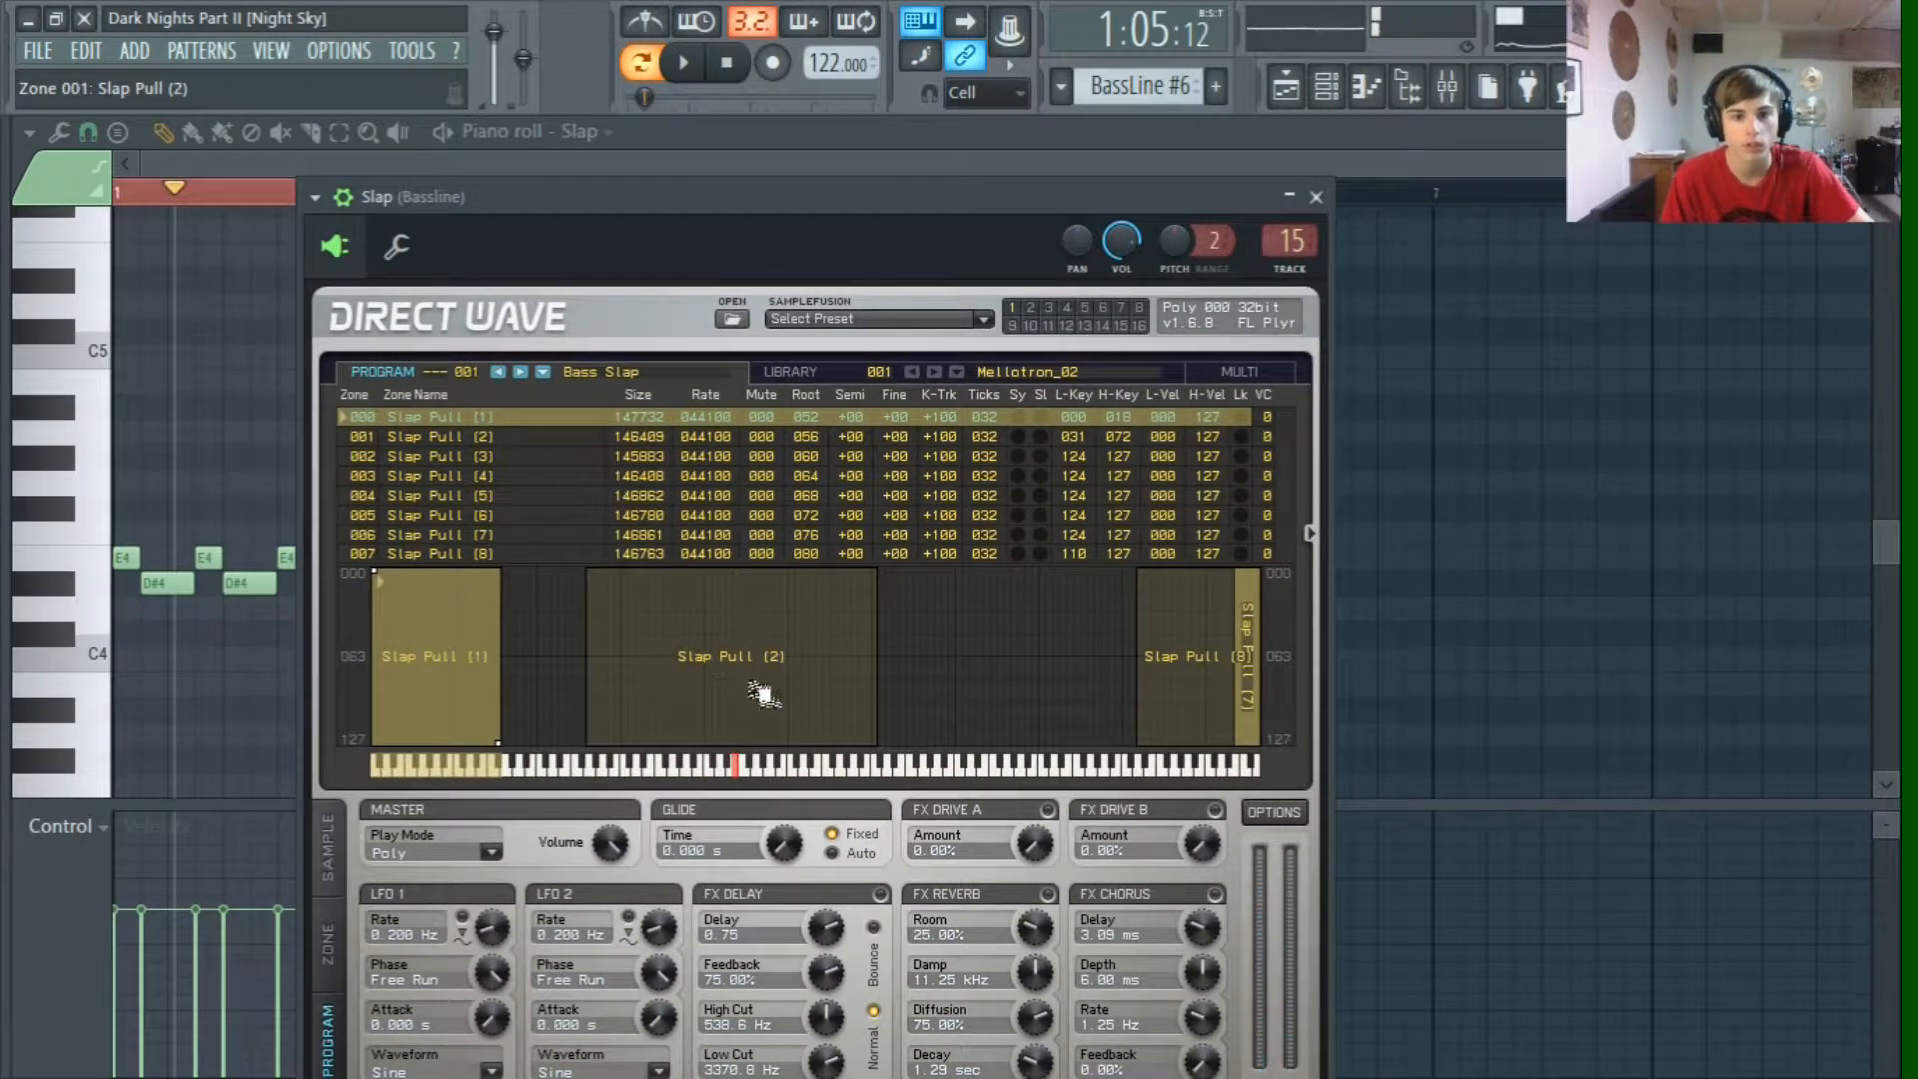
# Step: Extend the Slap Pull (2) zone's high key to 093 in DirectWave, close the instrument and open the mixer on the Bassline track
pyautogui.click(853, 625)
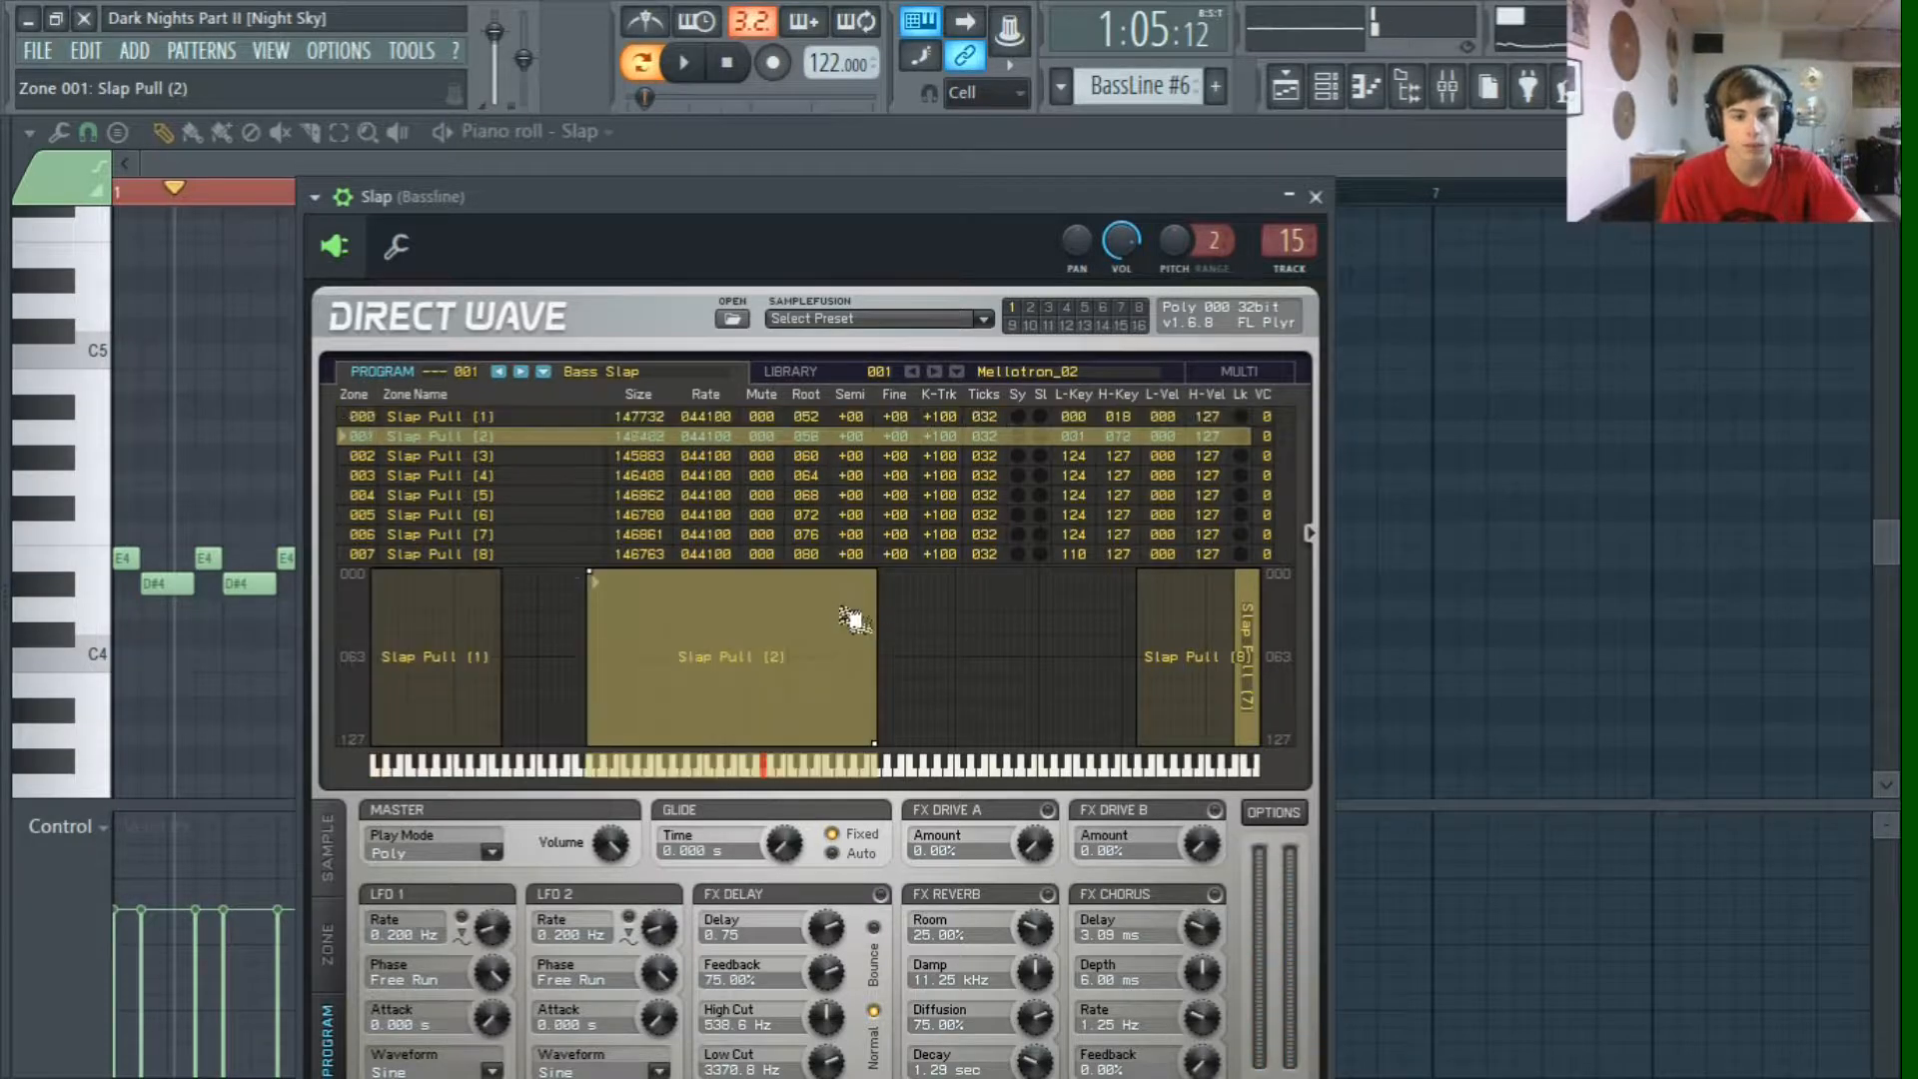
pyautogui.moveTo(877, 752); pyautogui.dragTo(1021, 748)
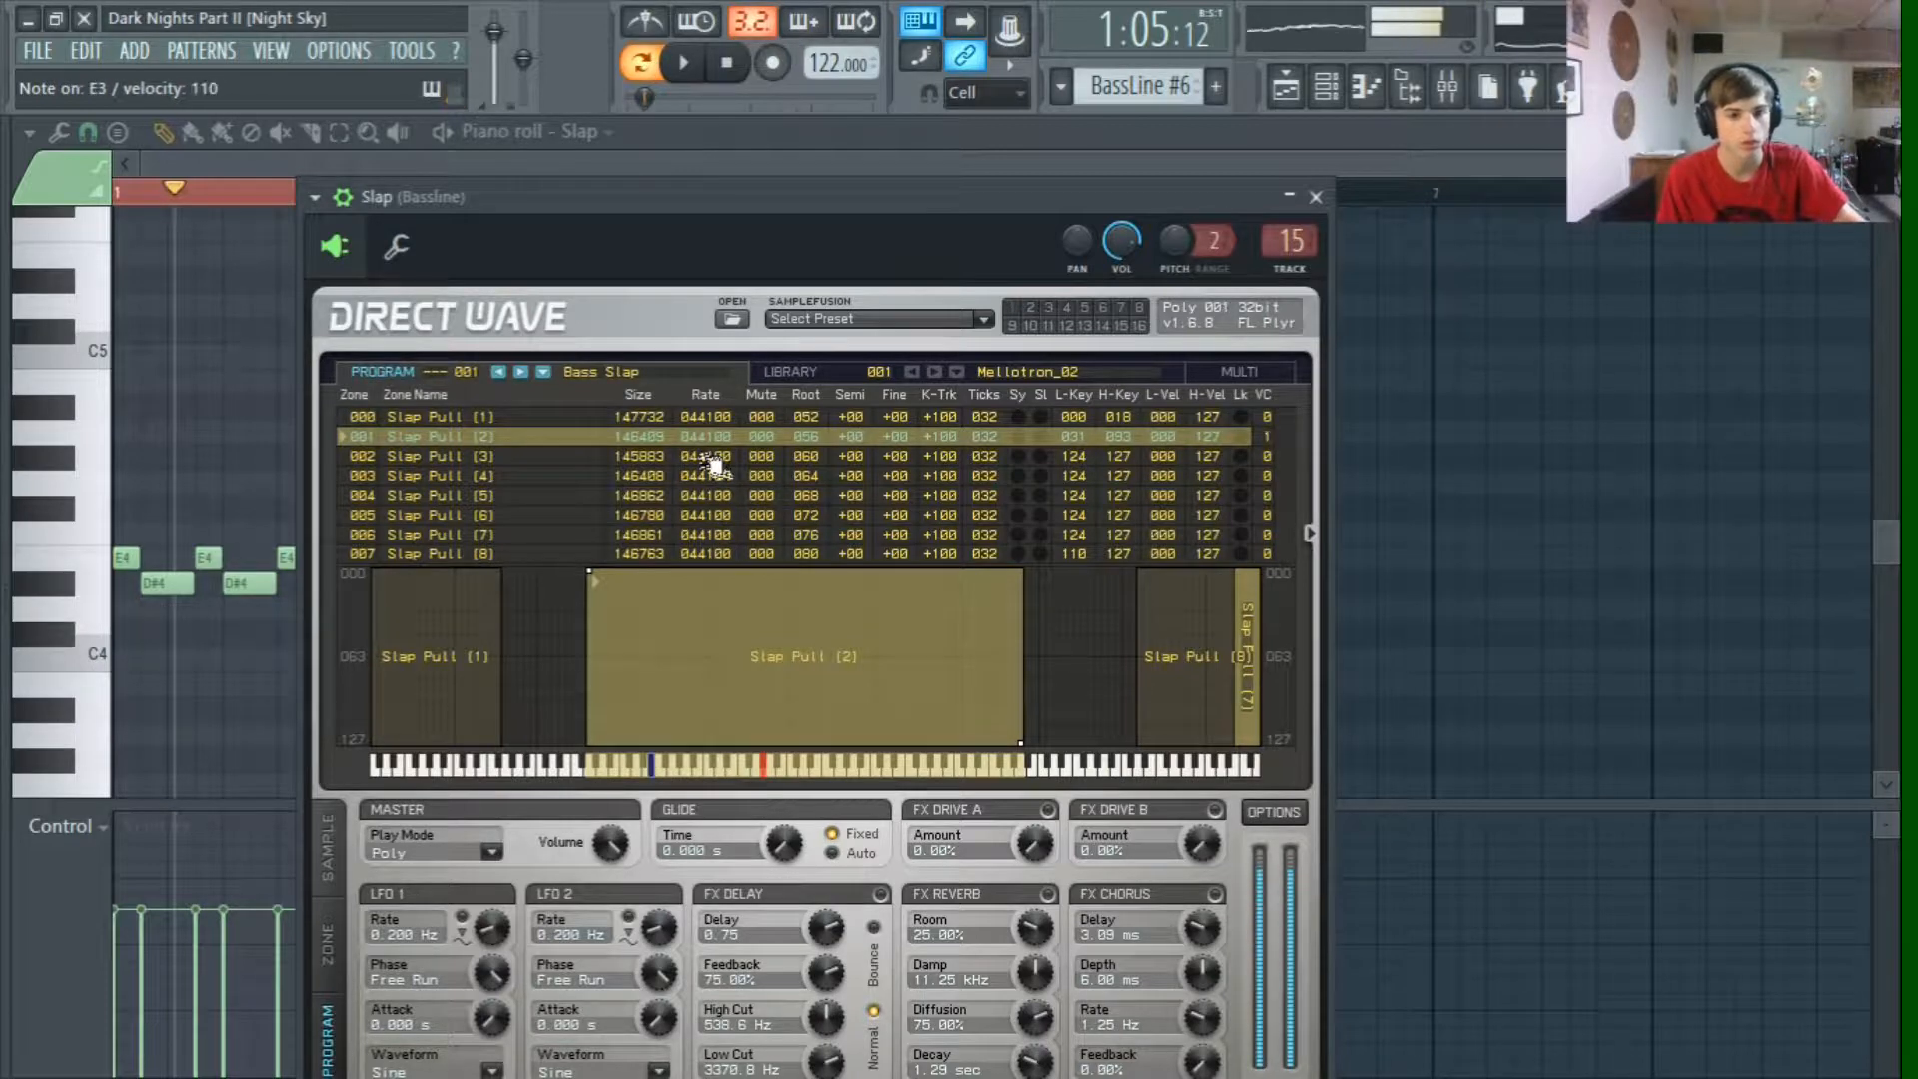
pyautogui.click(1316, 198)
pyautogui.click(1447, 88)
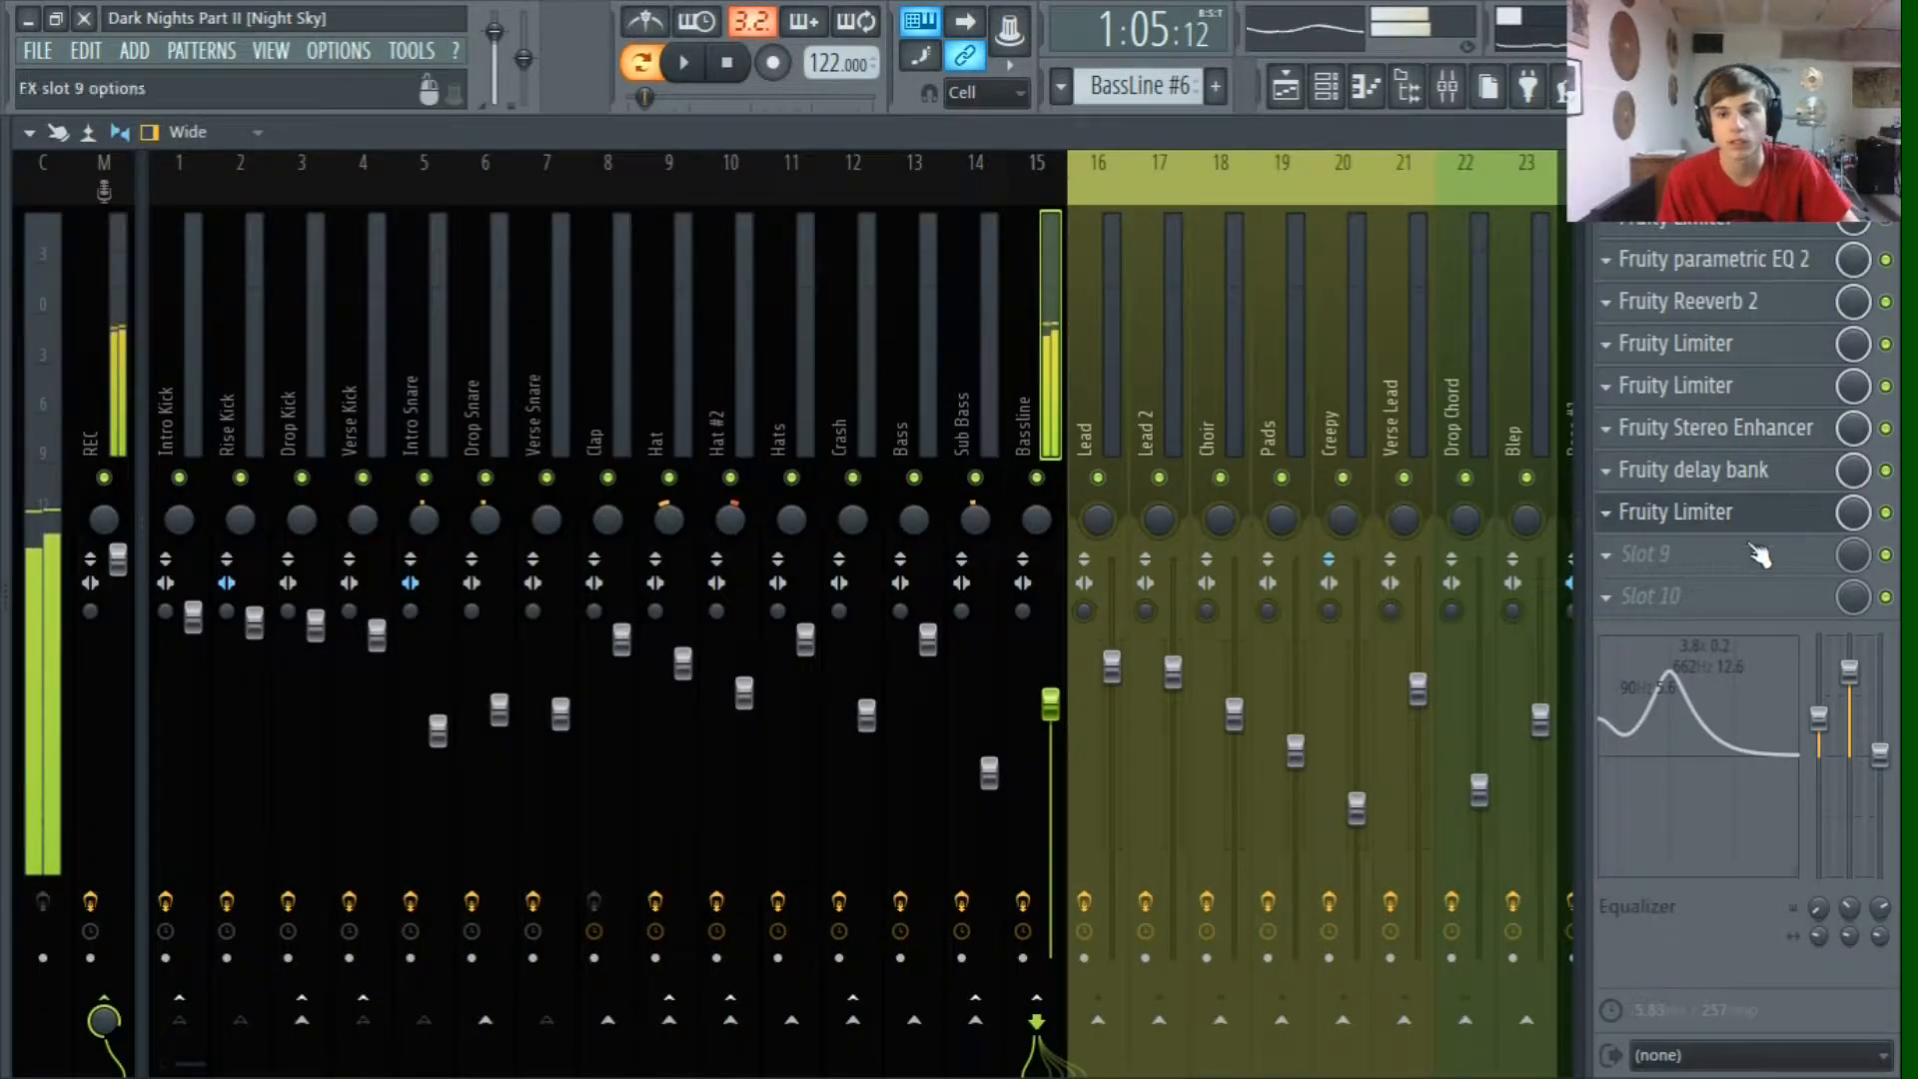
# Step: Open the Bassline track's Fruity parametric EQ 2, shift band 5 slightly lower in frequency and close the EQ
pyautogui.click(1756, 265)
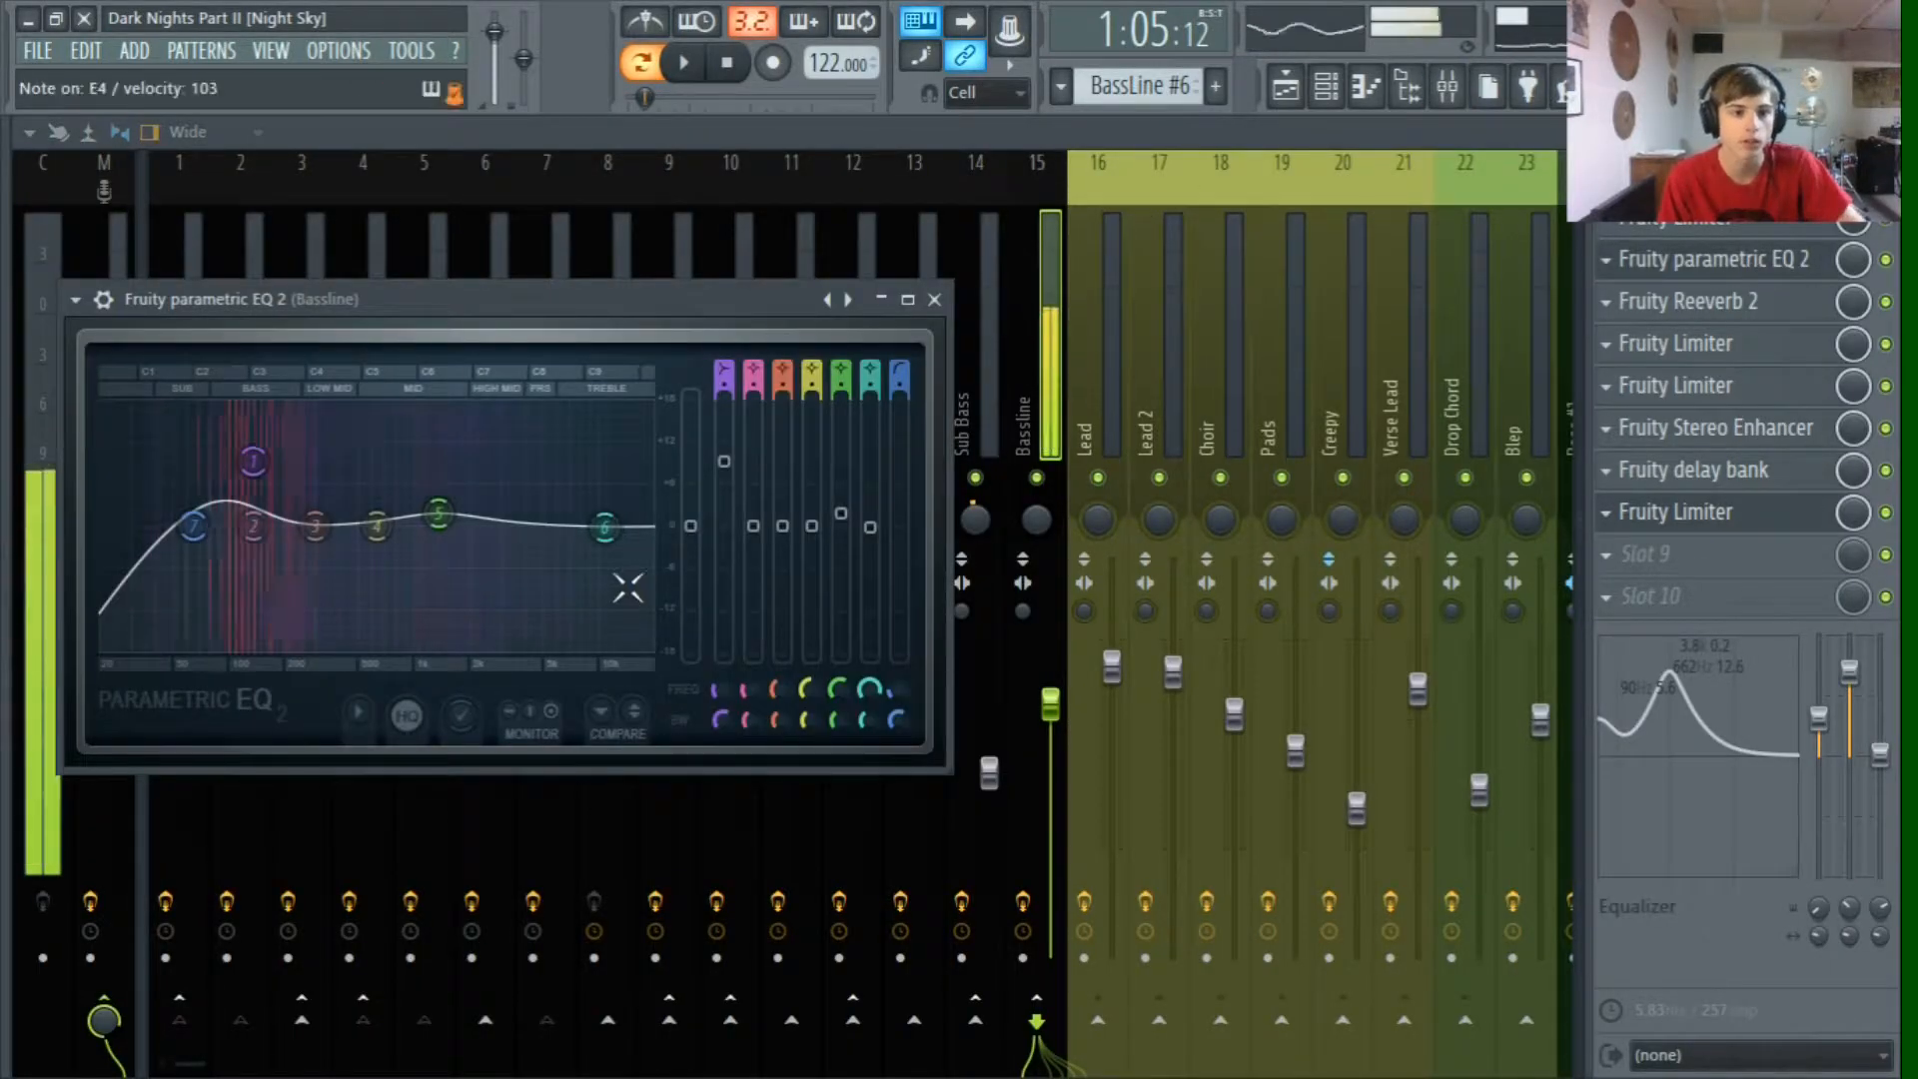
pyautogui.moveTo(437, 512)
pyautogui.mouseDown()
pyautogui.moveTo(424, 426)
pyautogui.moveTo(431, 512)
pyautogui.mouseUp()
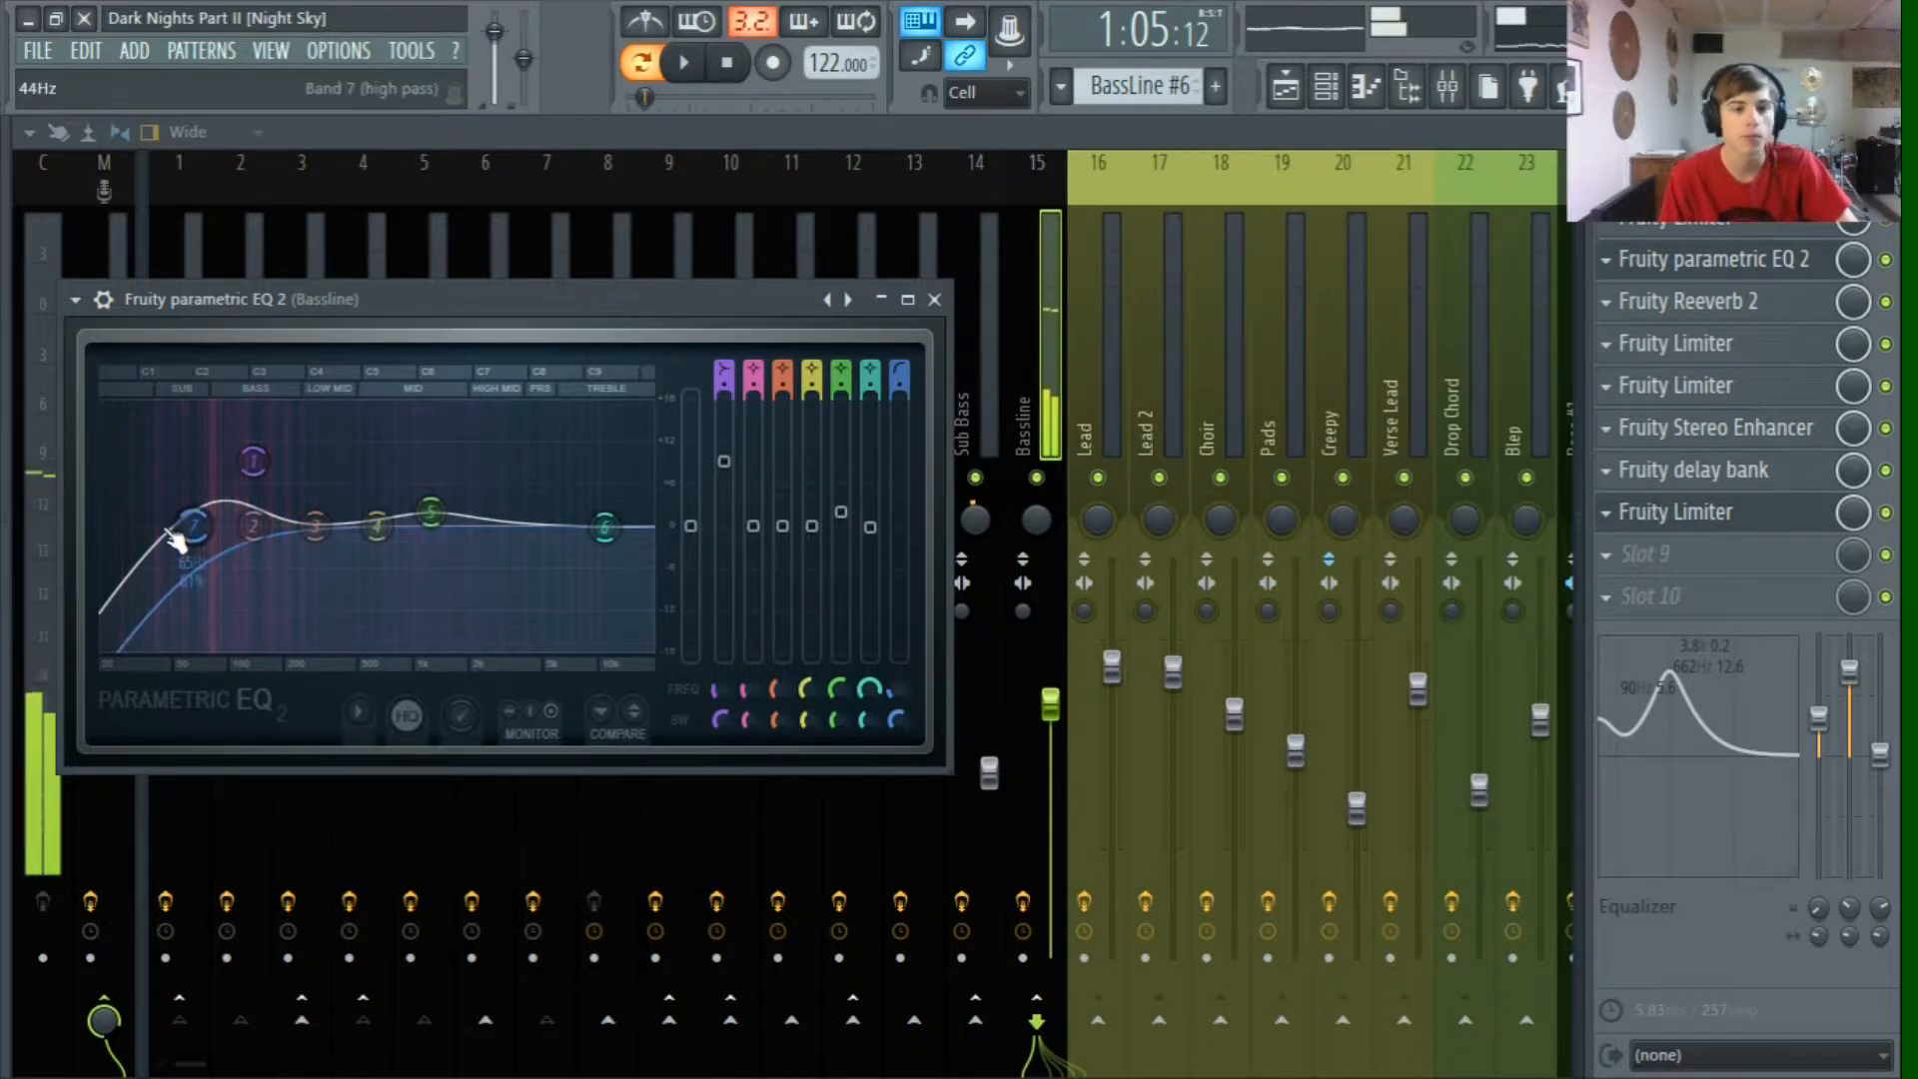
pyautogui.click(1732, 270)
pyautogui.click(1745, 512)
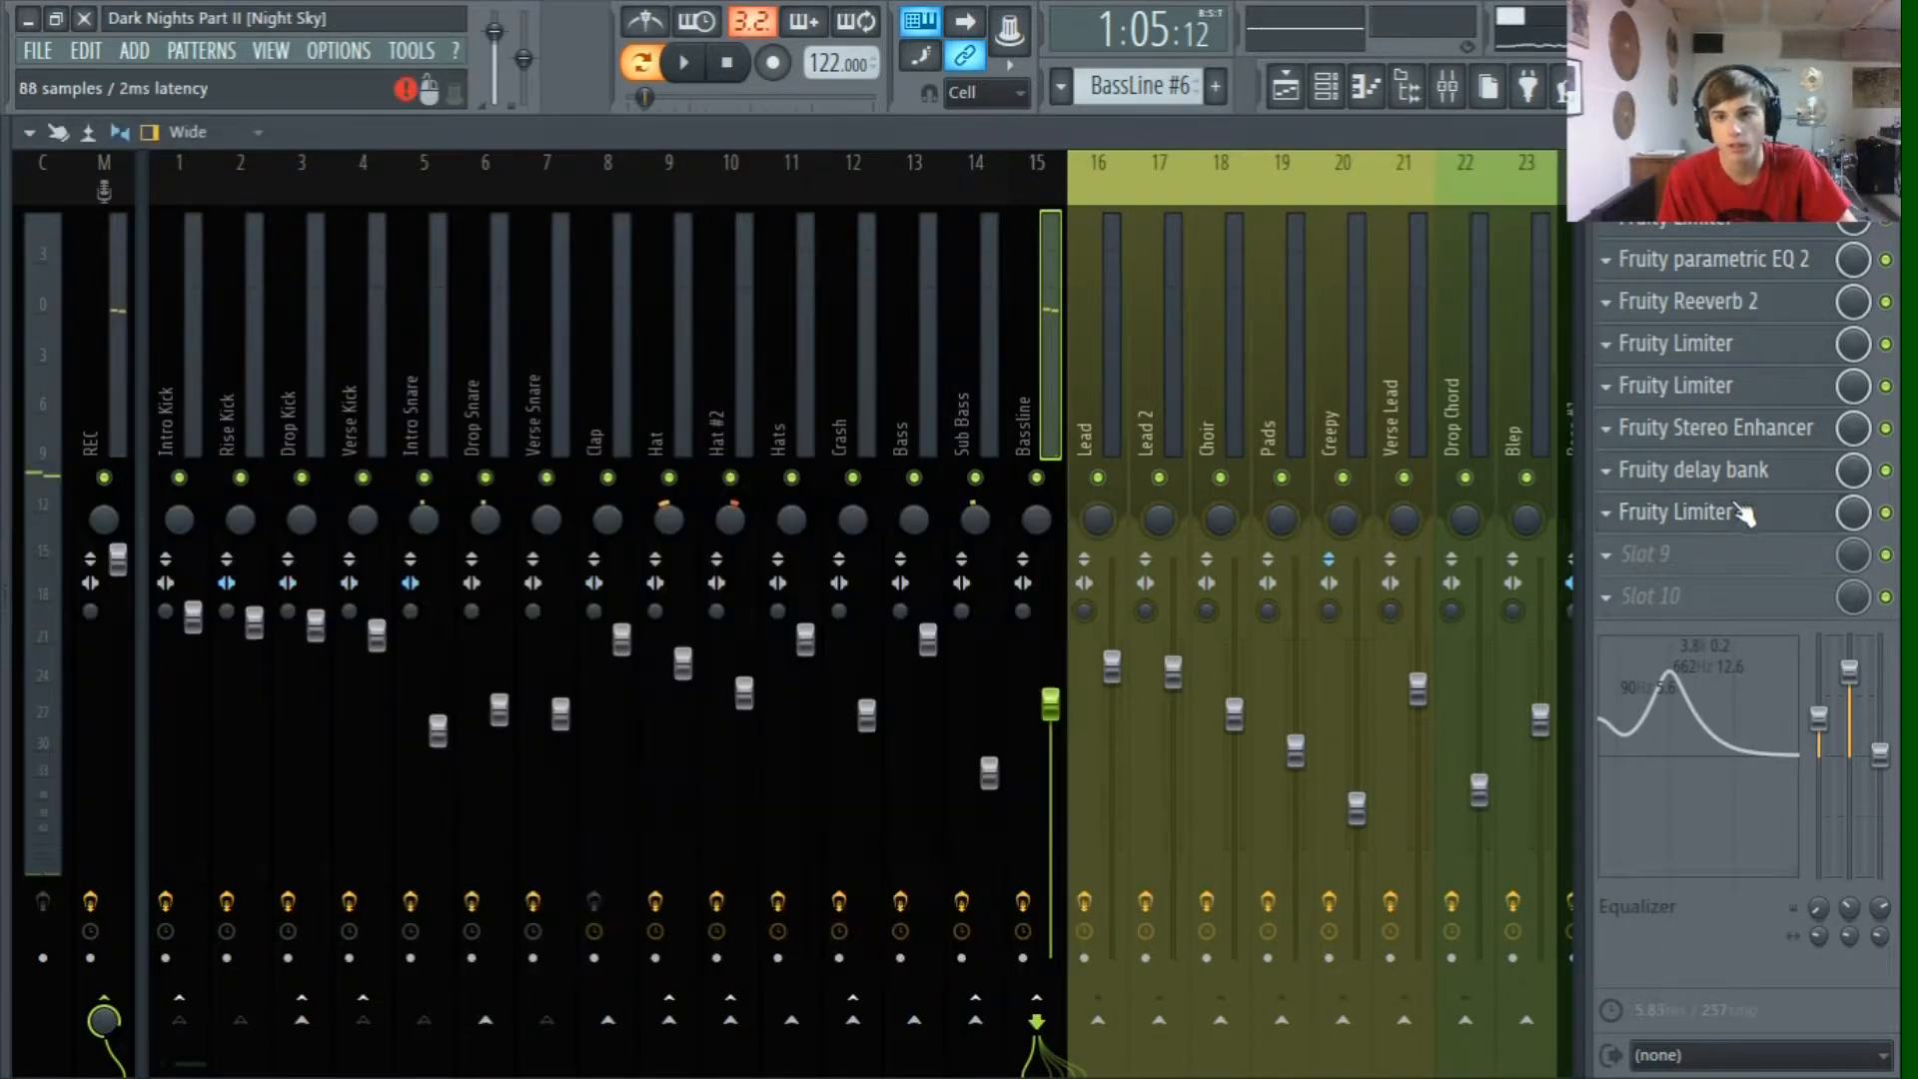
# Step: Add a Fruity Parametric EQ 2 in slot 9 of the Bassline track, lower its band 1 low shelf and disable the effect
pyautogui.click(1606, 554)
pyautogui.moveTo(1694, 495)
pyautogui.click(1300, 909)
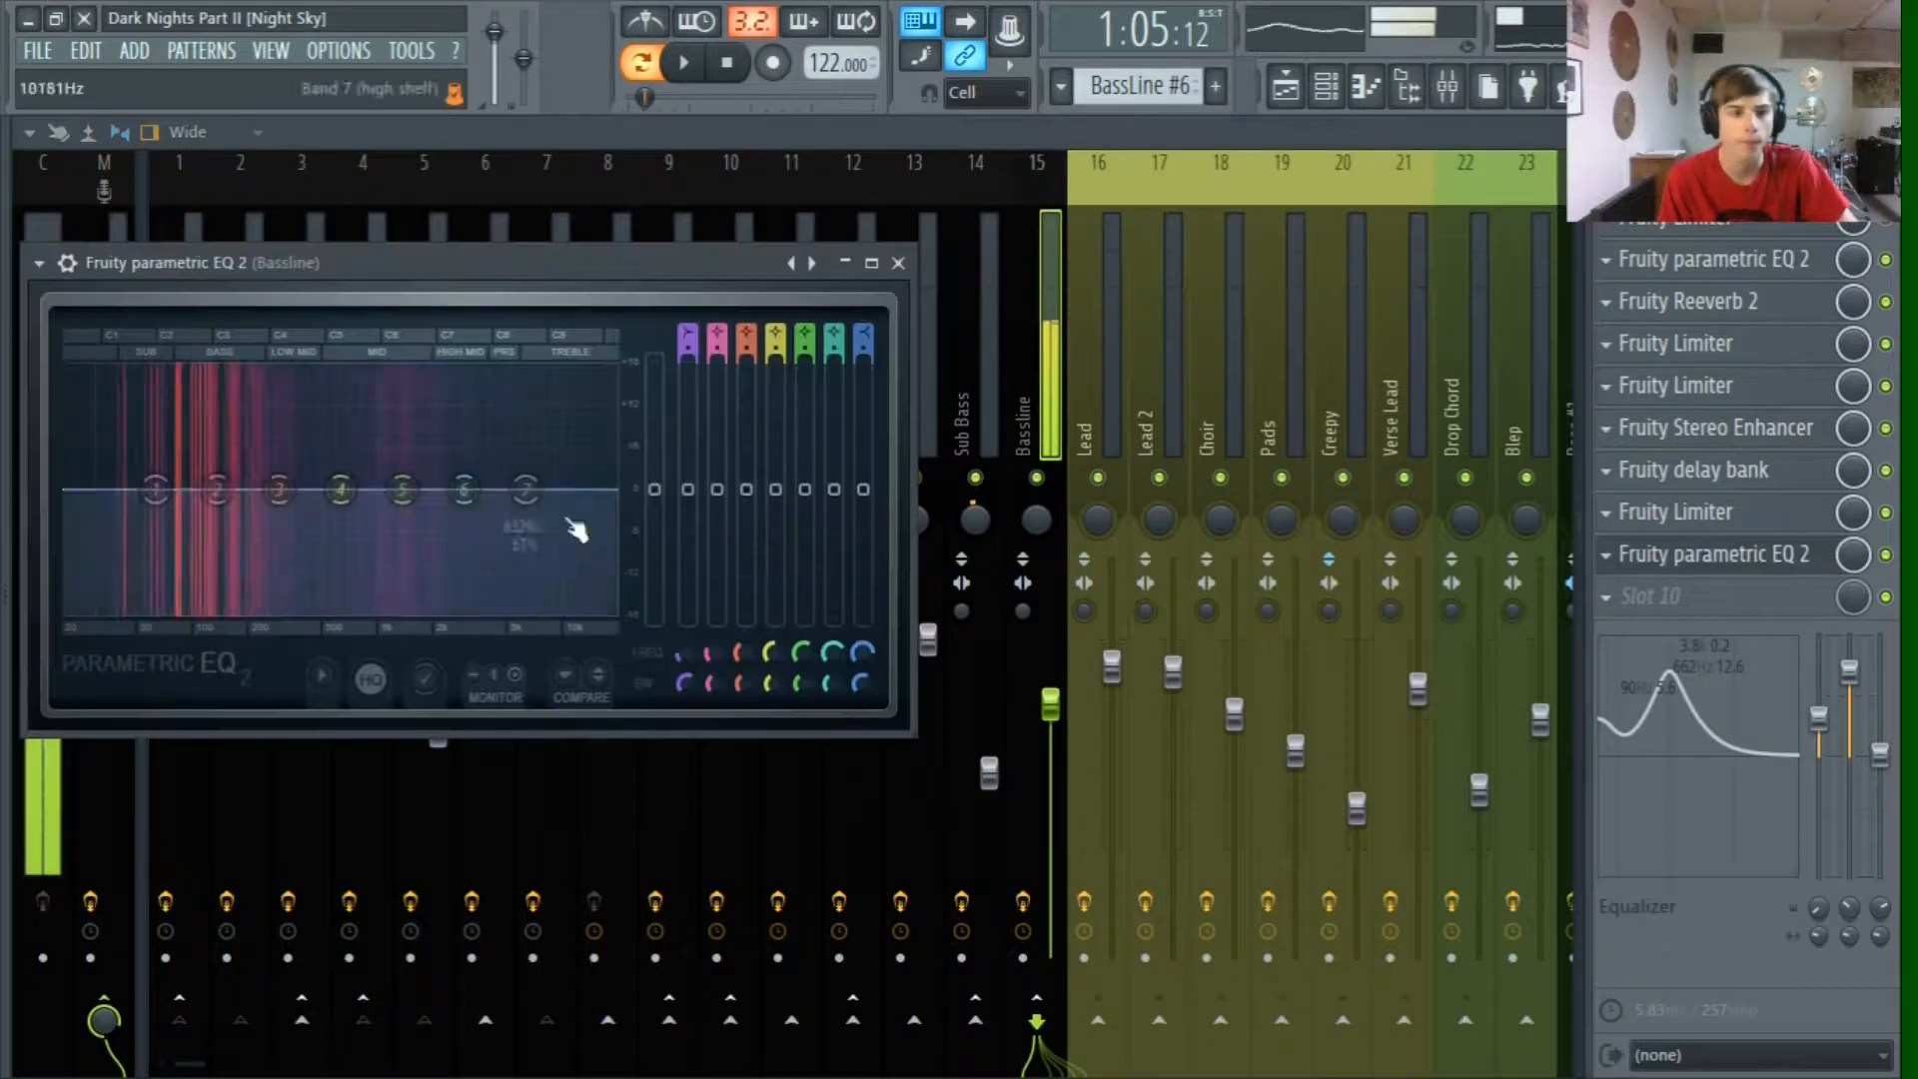
pyautogui.moveTo(155, 489)
pyautogui.mouseDown()
pyautogui.moveTo(170, 378)
pyautogui.moveTo(147, 526)
pyautogui.mouseUp()
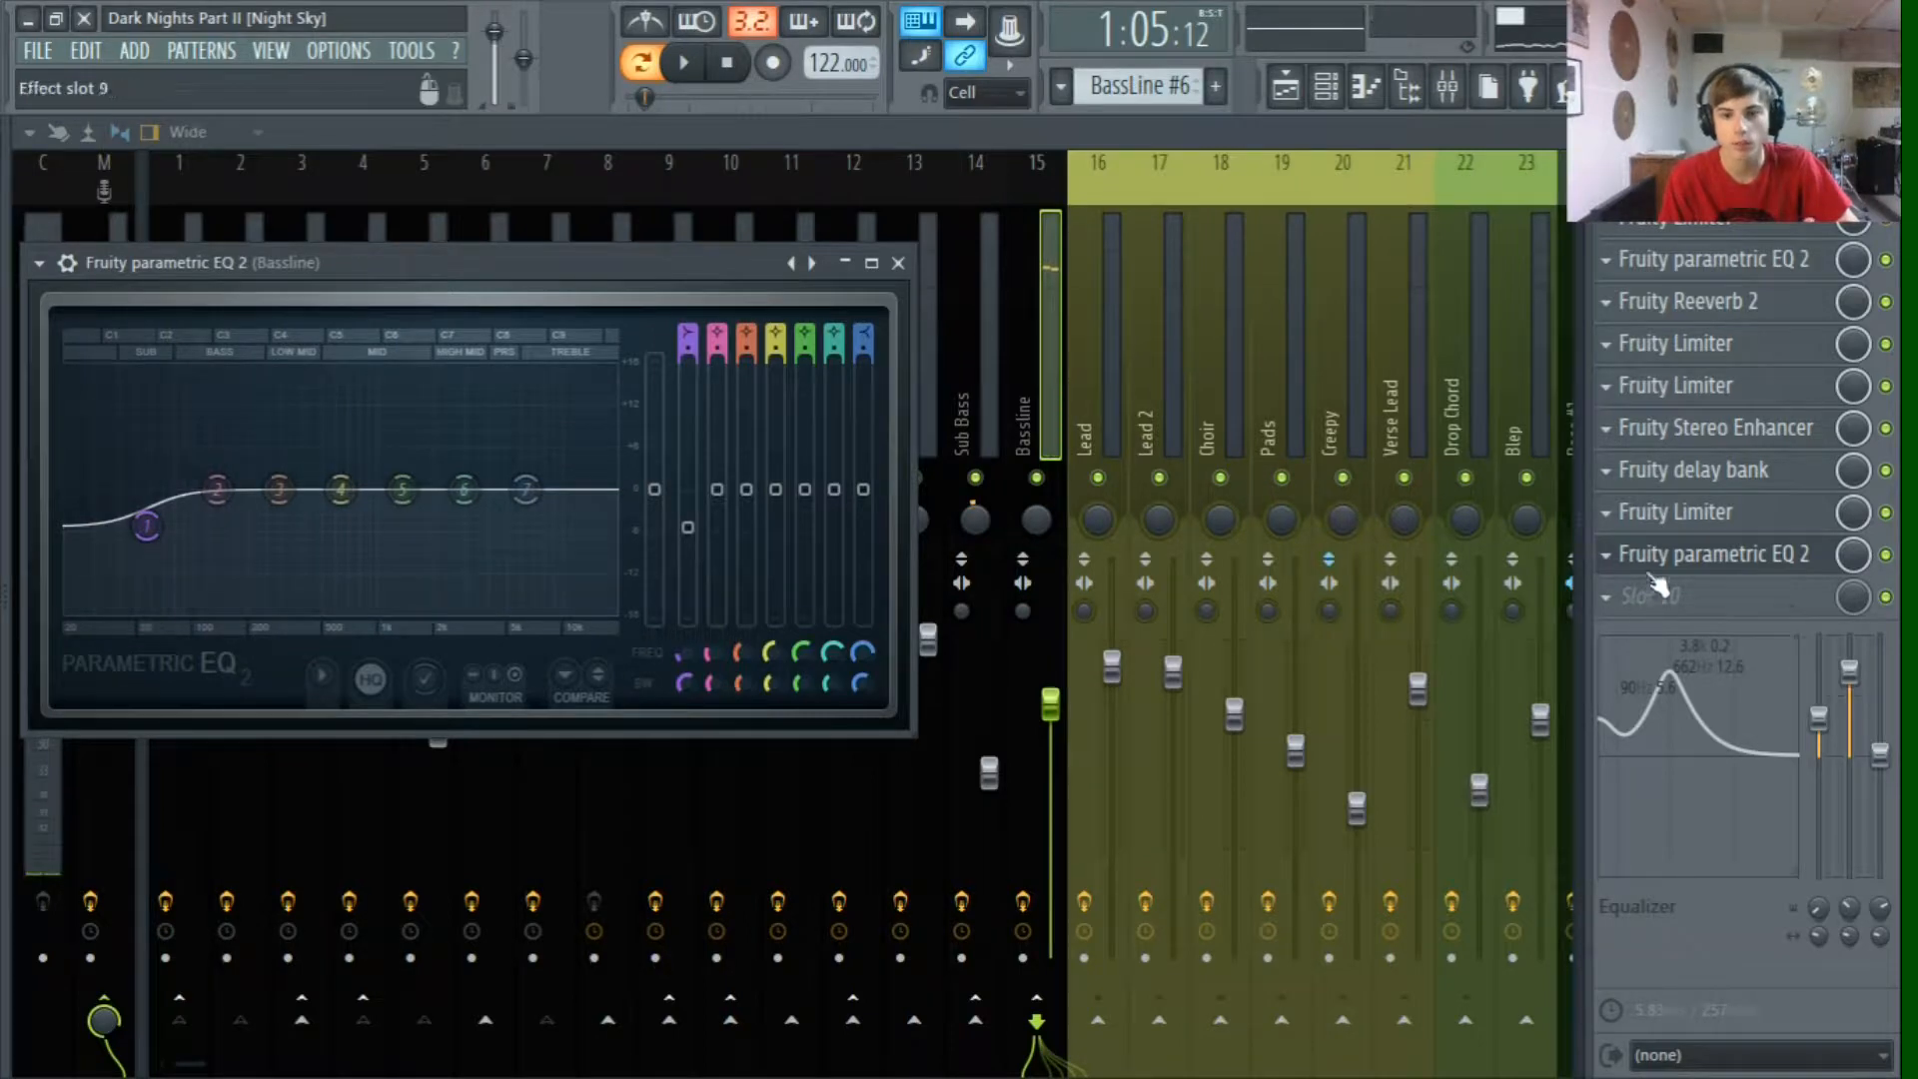
pyautogui.click(1885, 556)
# Step: Open the Bass #2 clip from the playlist in the piano roll, play it and select the Sub Bass mixer track
pyautogui.click(1305, 84)
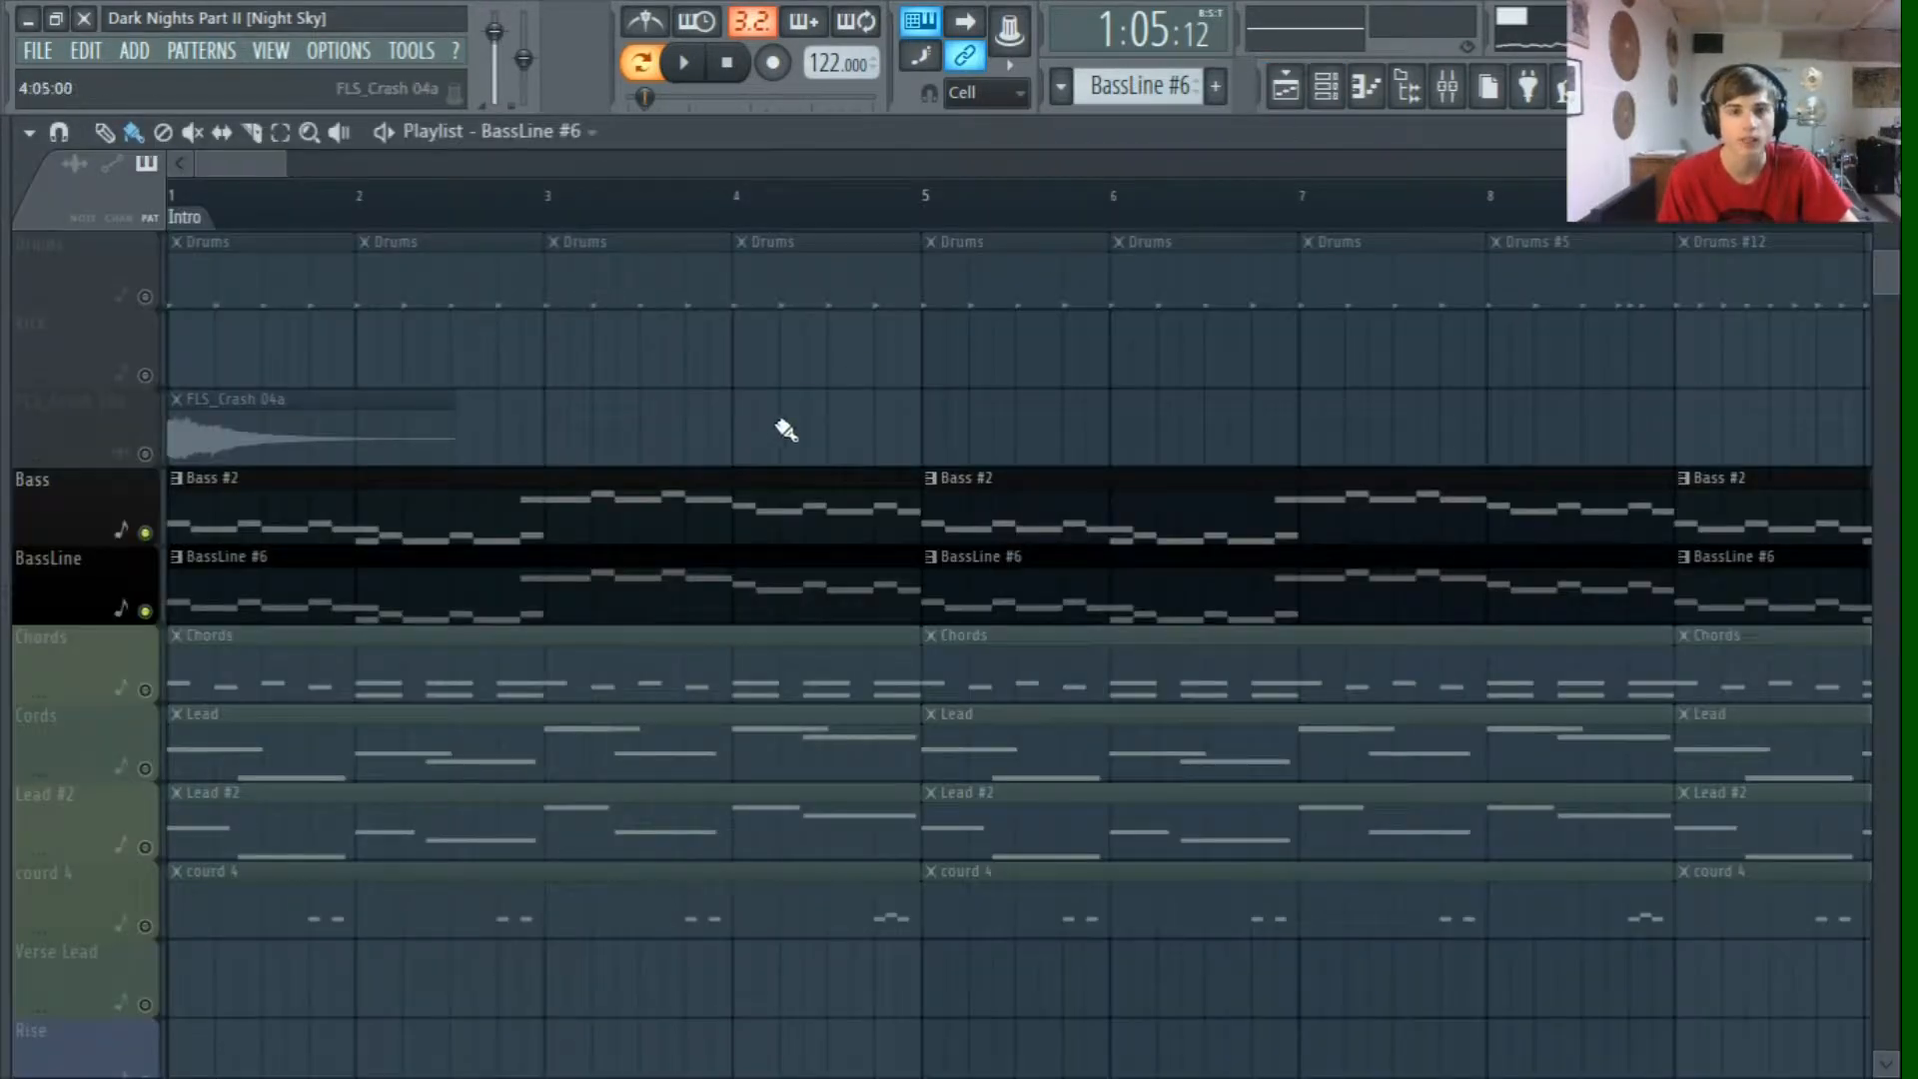
pyautogui.doubleClick(343, 539)
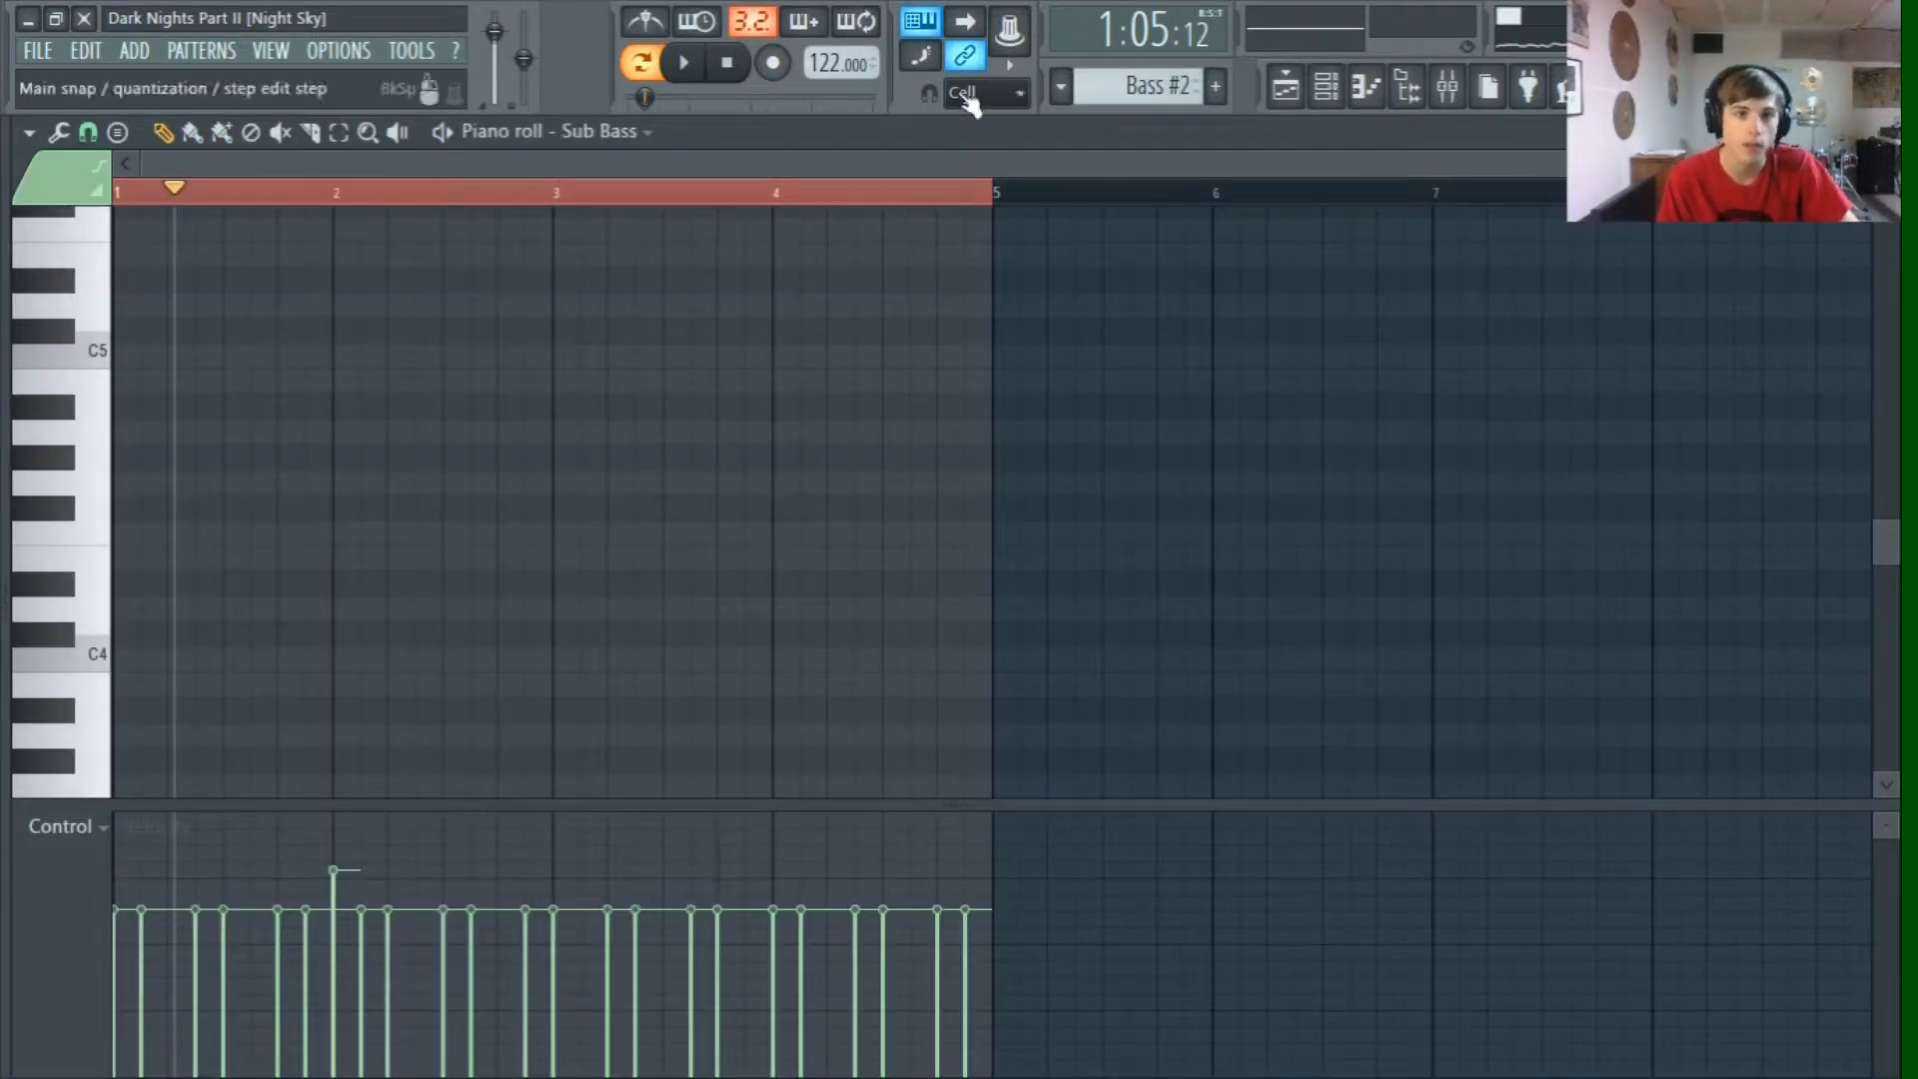
pyautogui.click(680, 62)
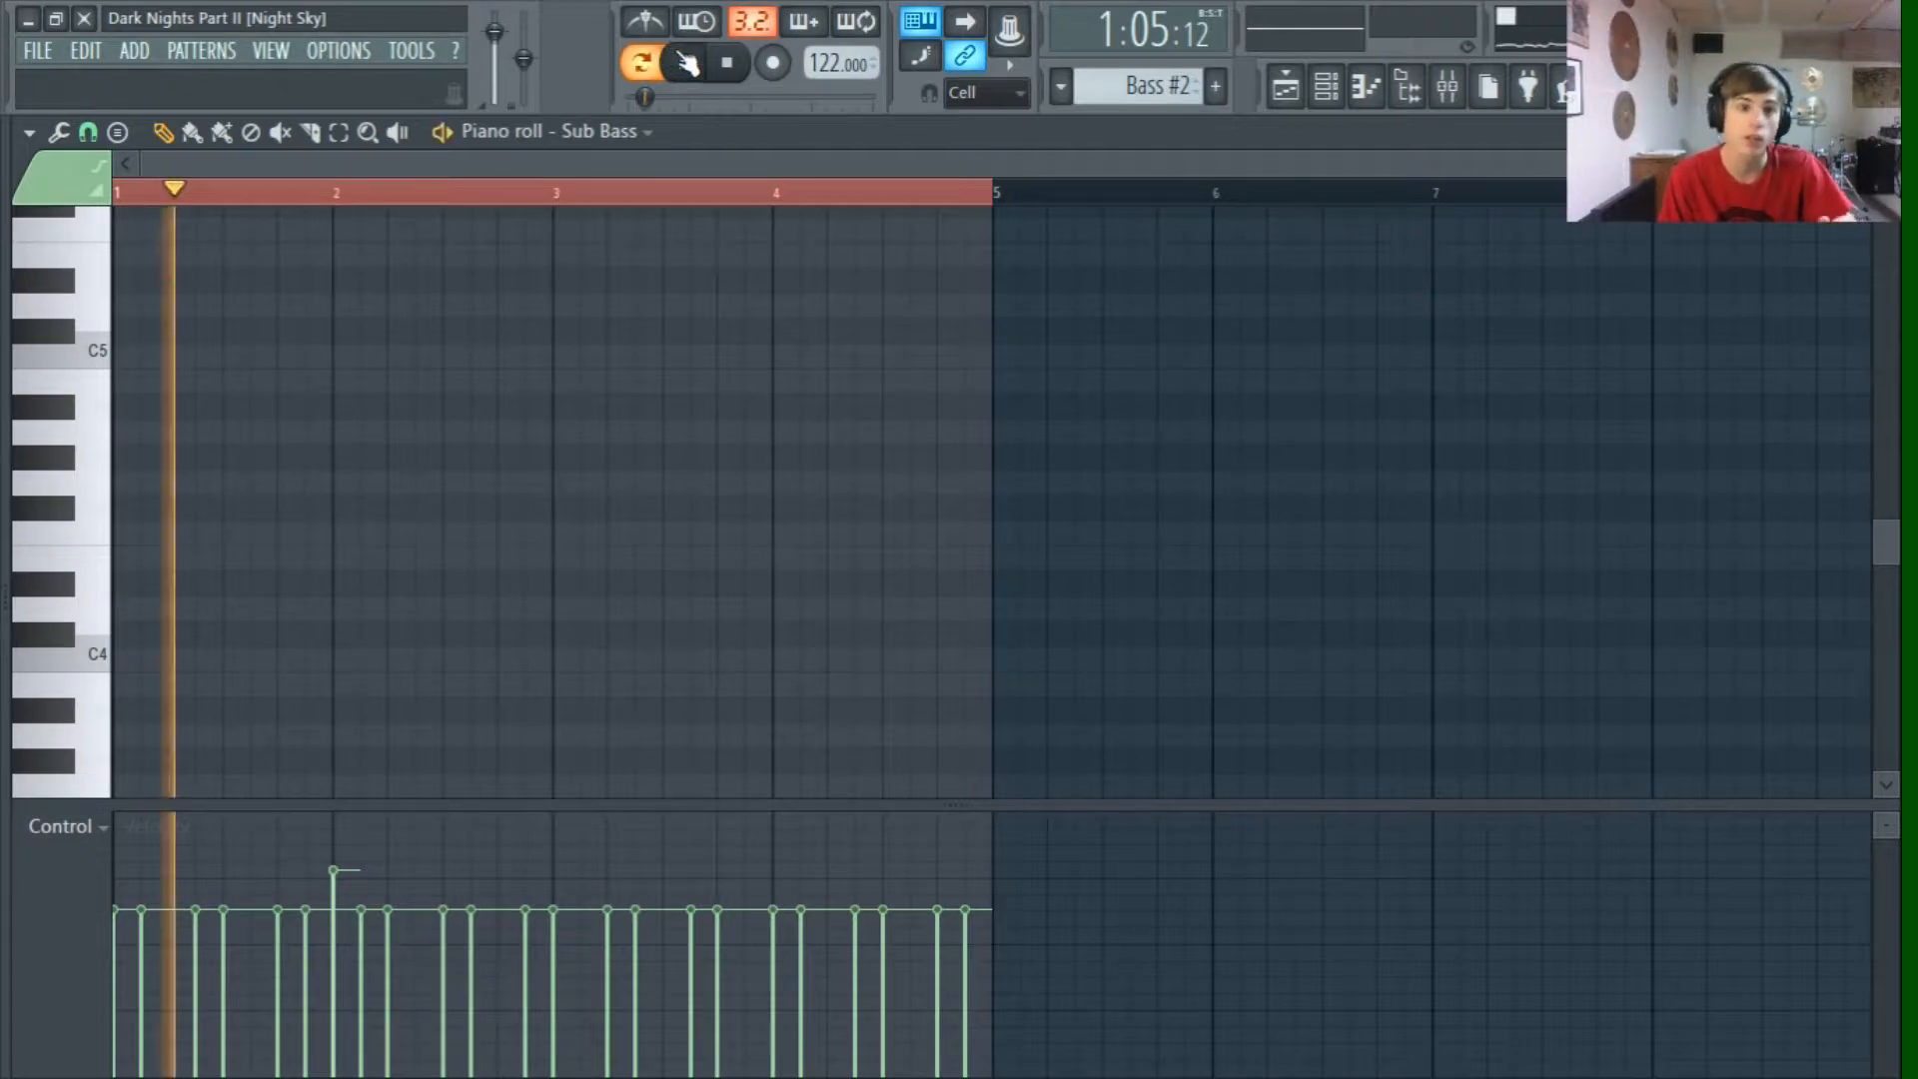
pyautogui.click(1446, 86)
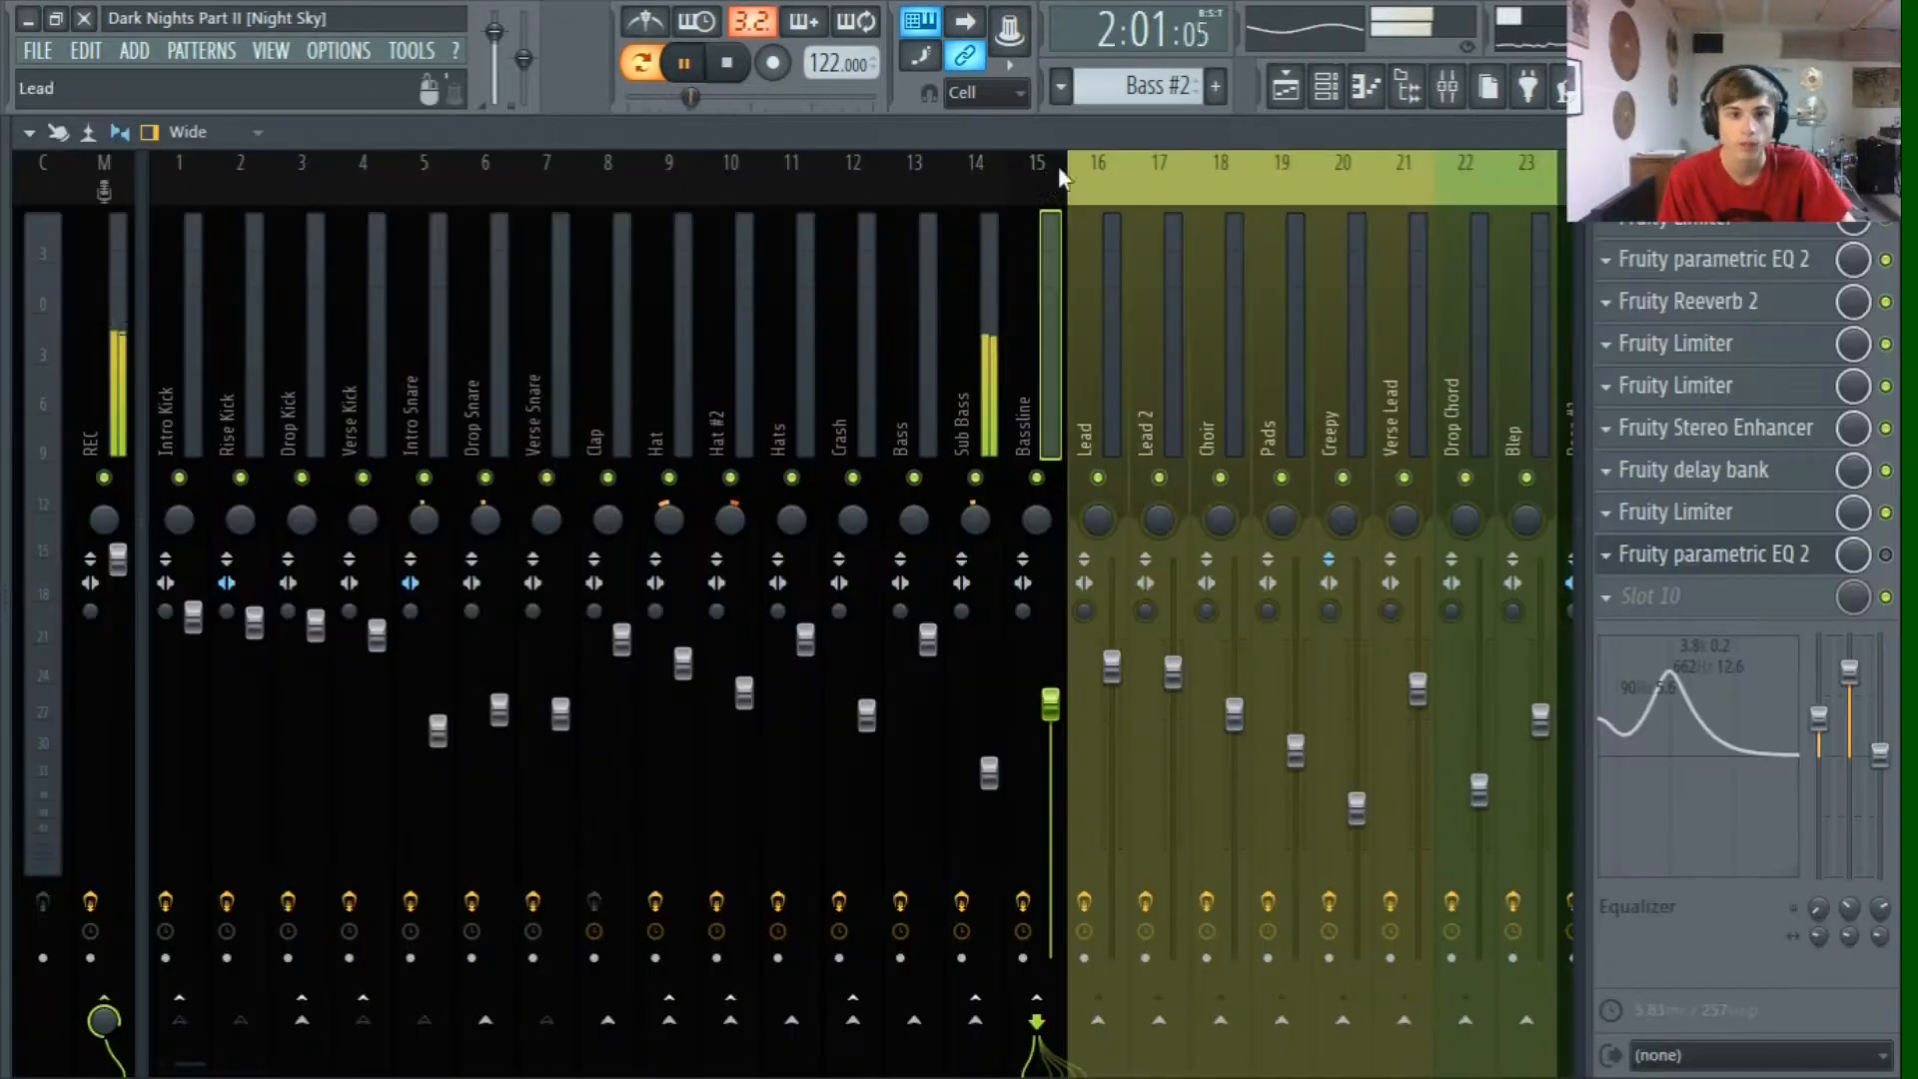
pyautogui.click(967, 185)
# Step: Add a Fruity Parametric EQ 2 in slot 5 of the Sub Bass track and slightly boost bands 1 and 2
pyautogui.click(1711, 386)
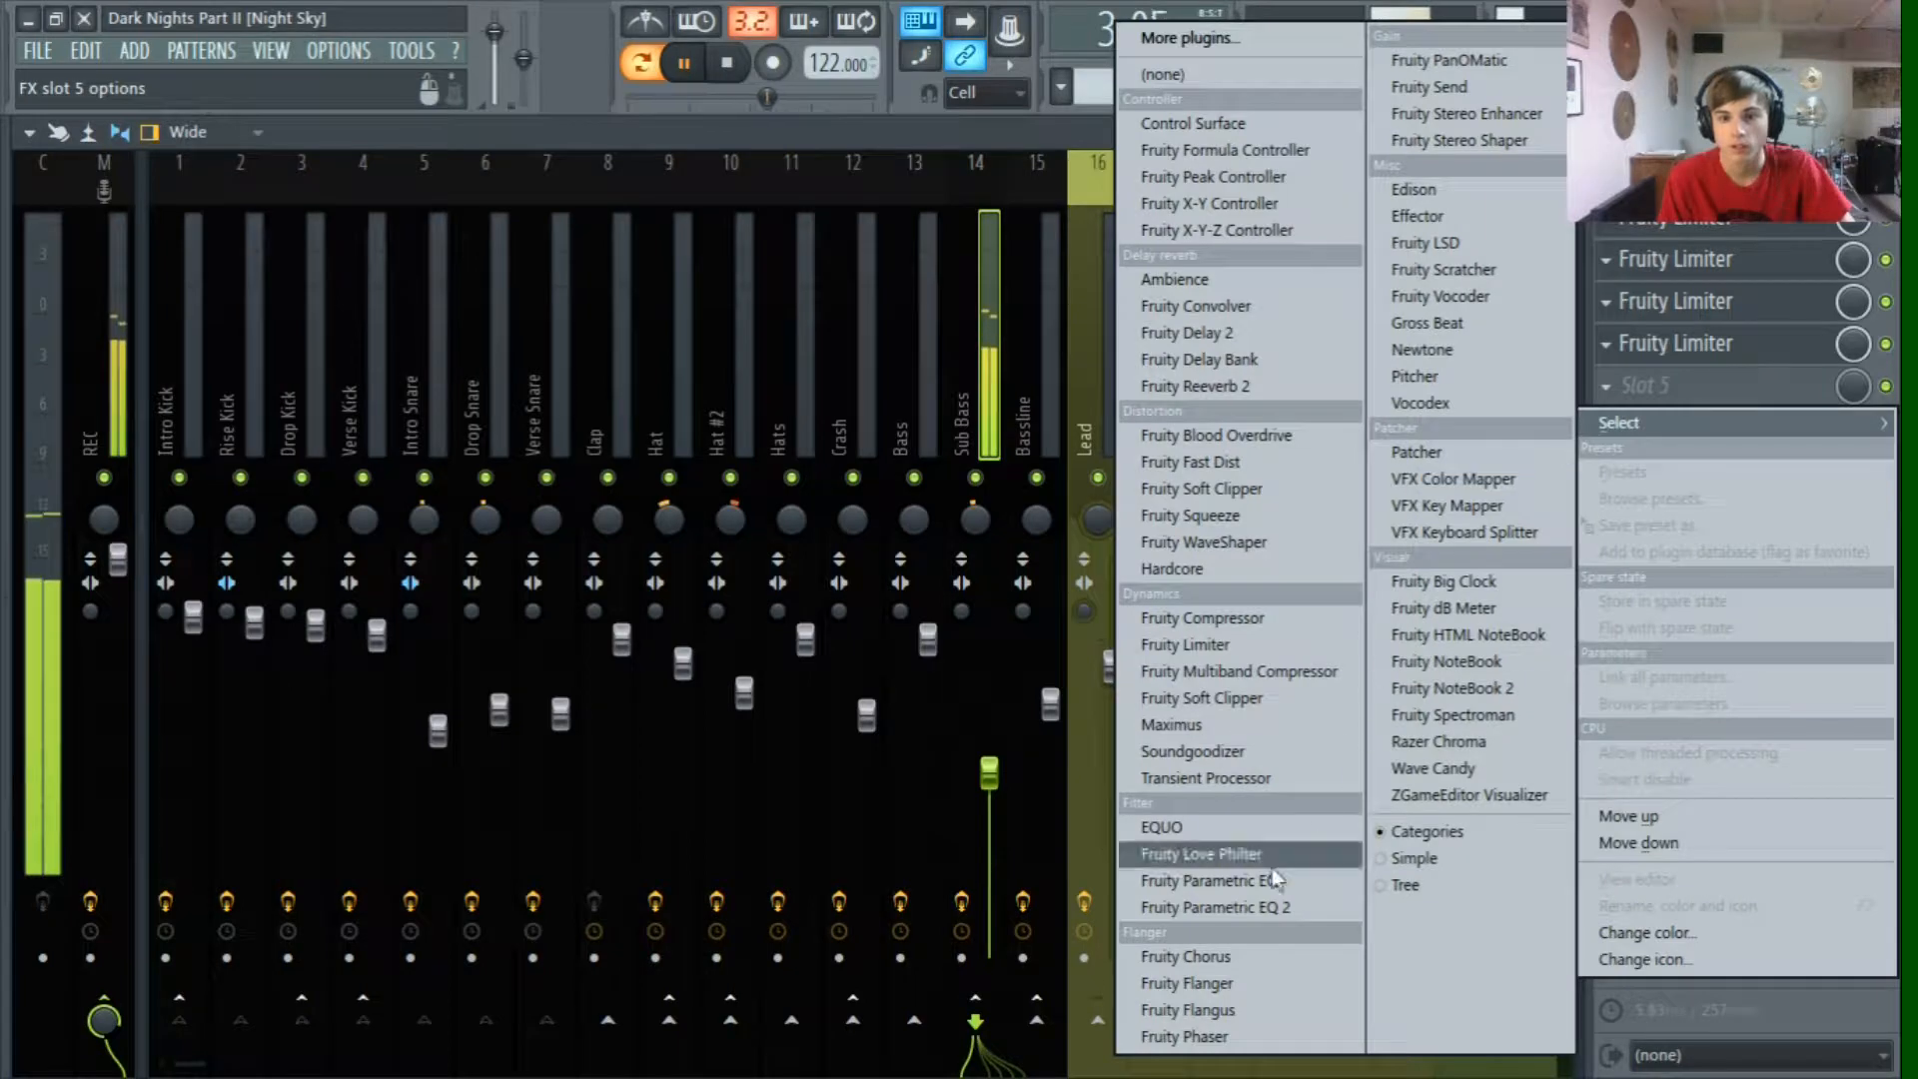
pyautogui.click(1219, 911)
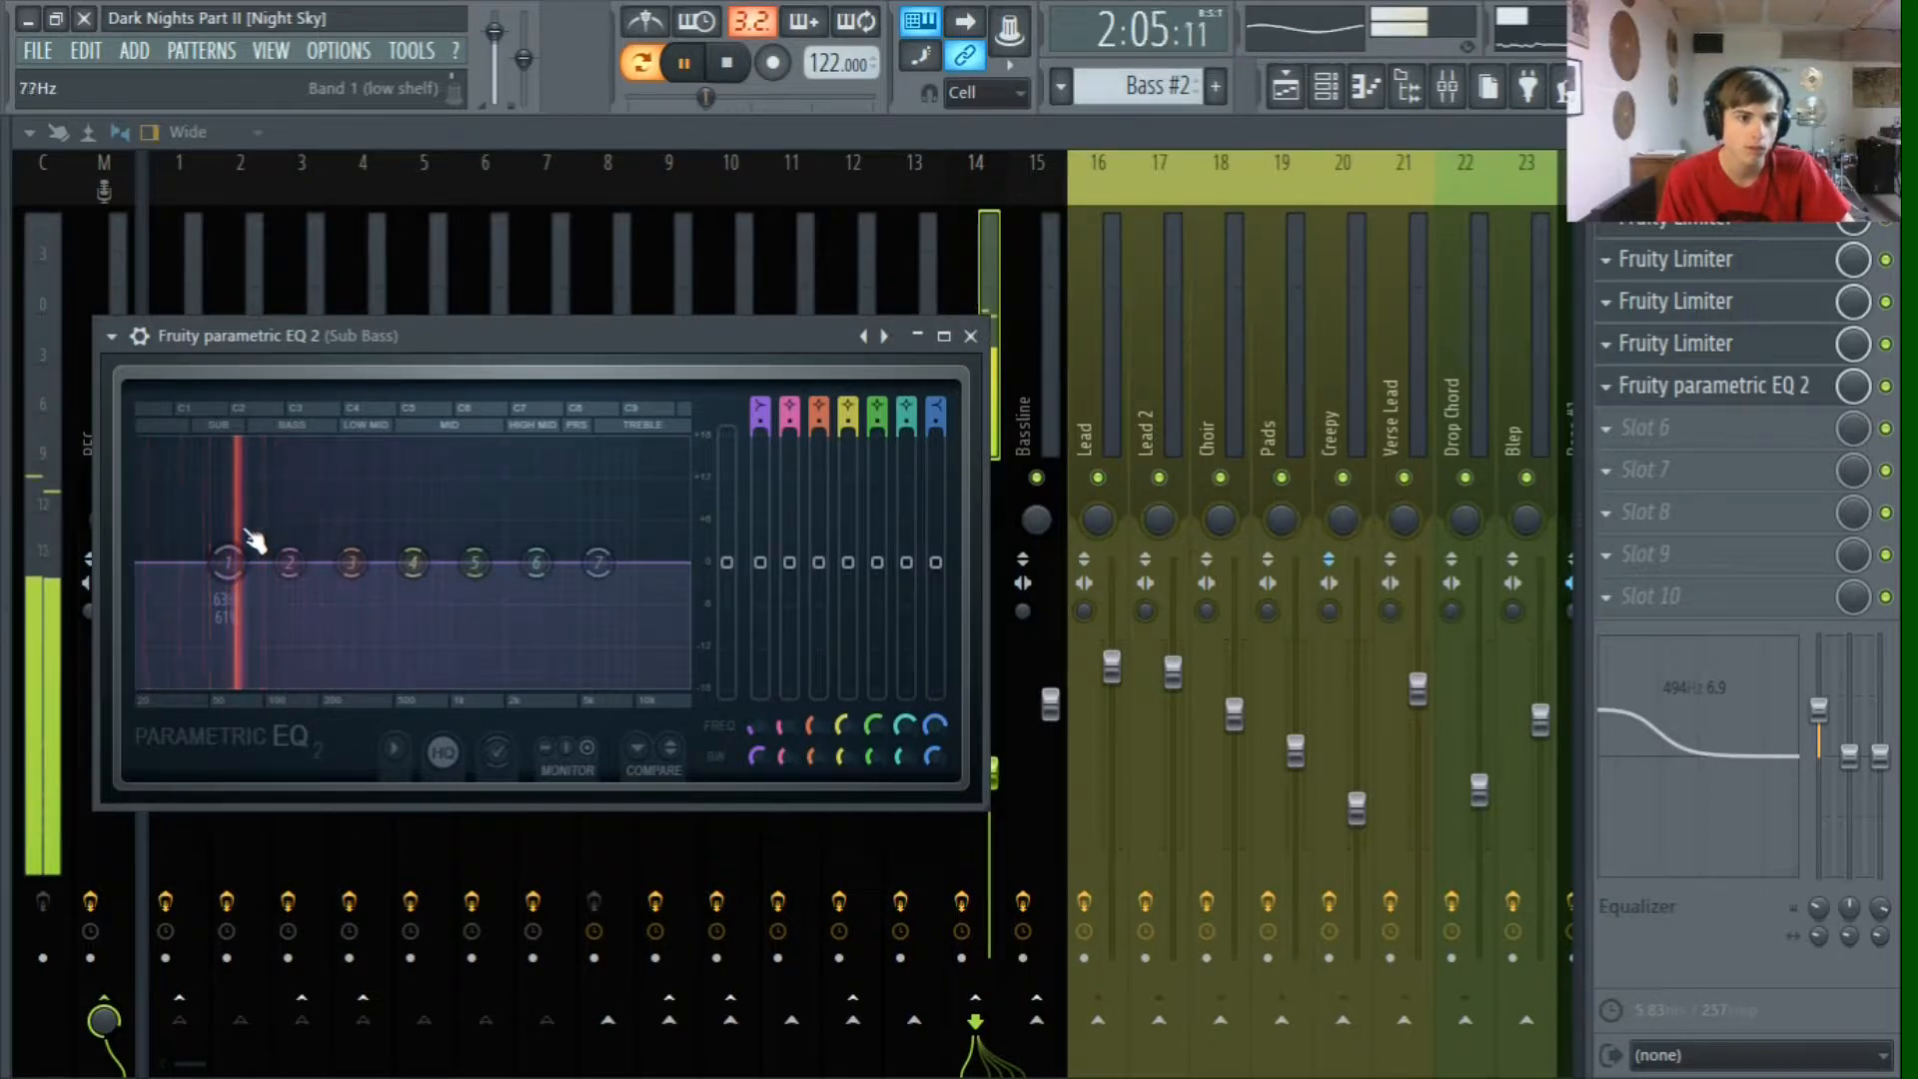
pyautogui.moveTo(225, 575); pyautogui.dragTo(275, 557)
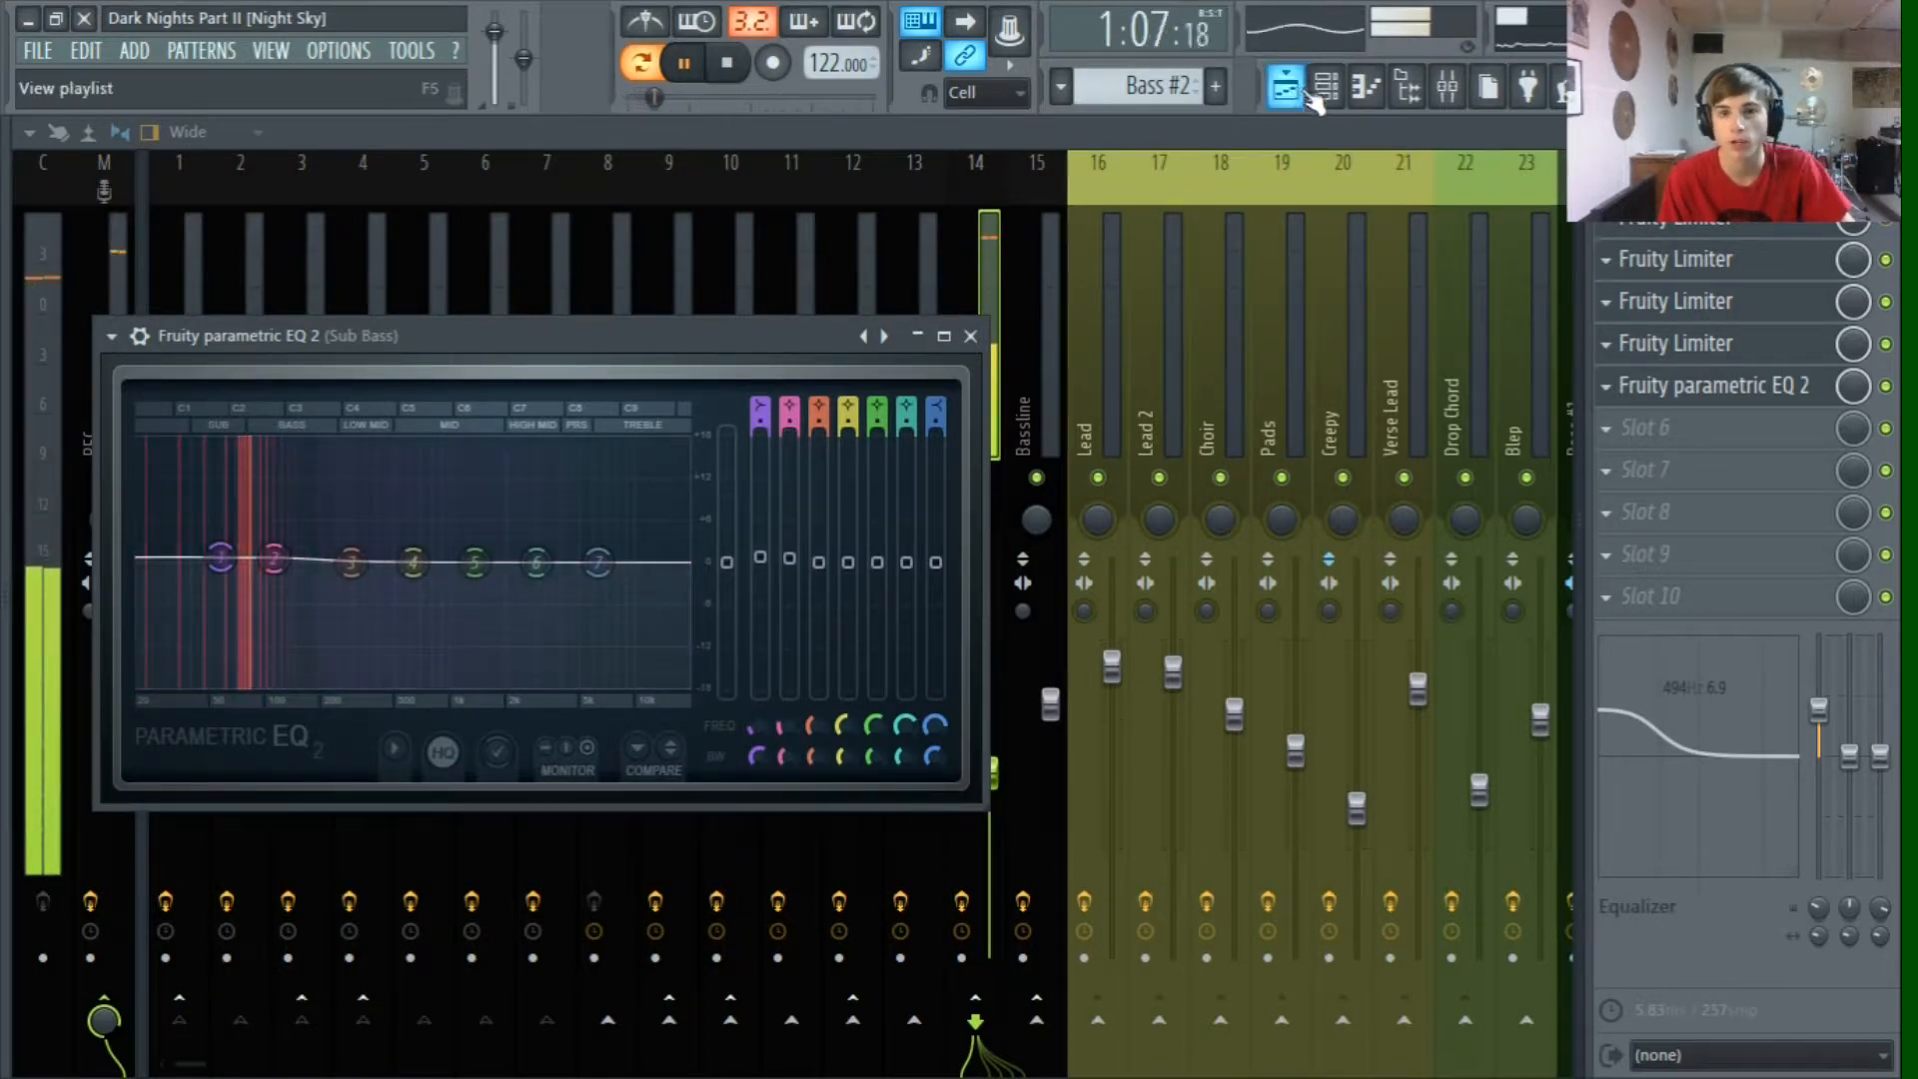
# Step: Return to the playlist, stop playback in song mode and unmute all the tracks
pyautogui.click(1287, 87)
pyautogui.click(648, 64)
pyautogui.click(729, 64)
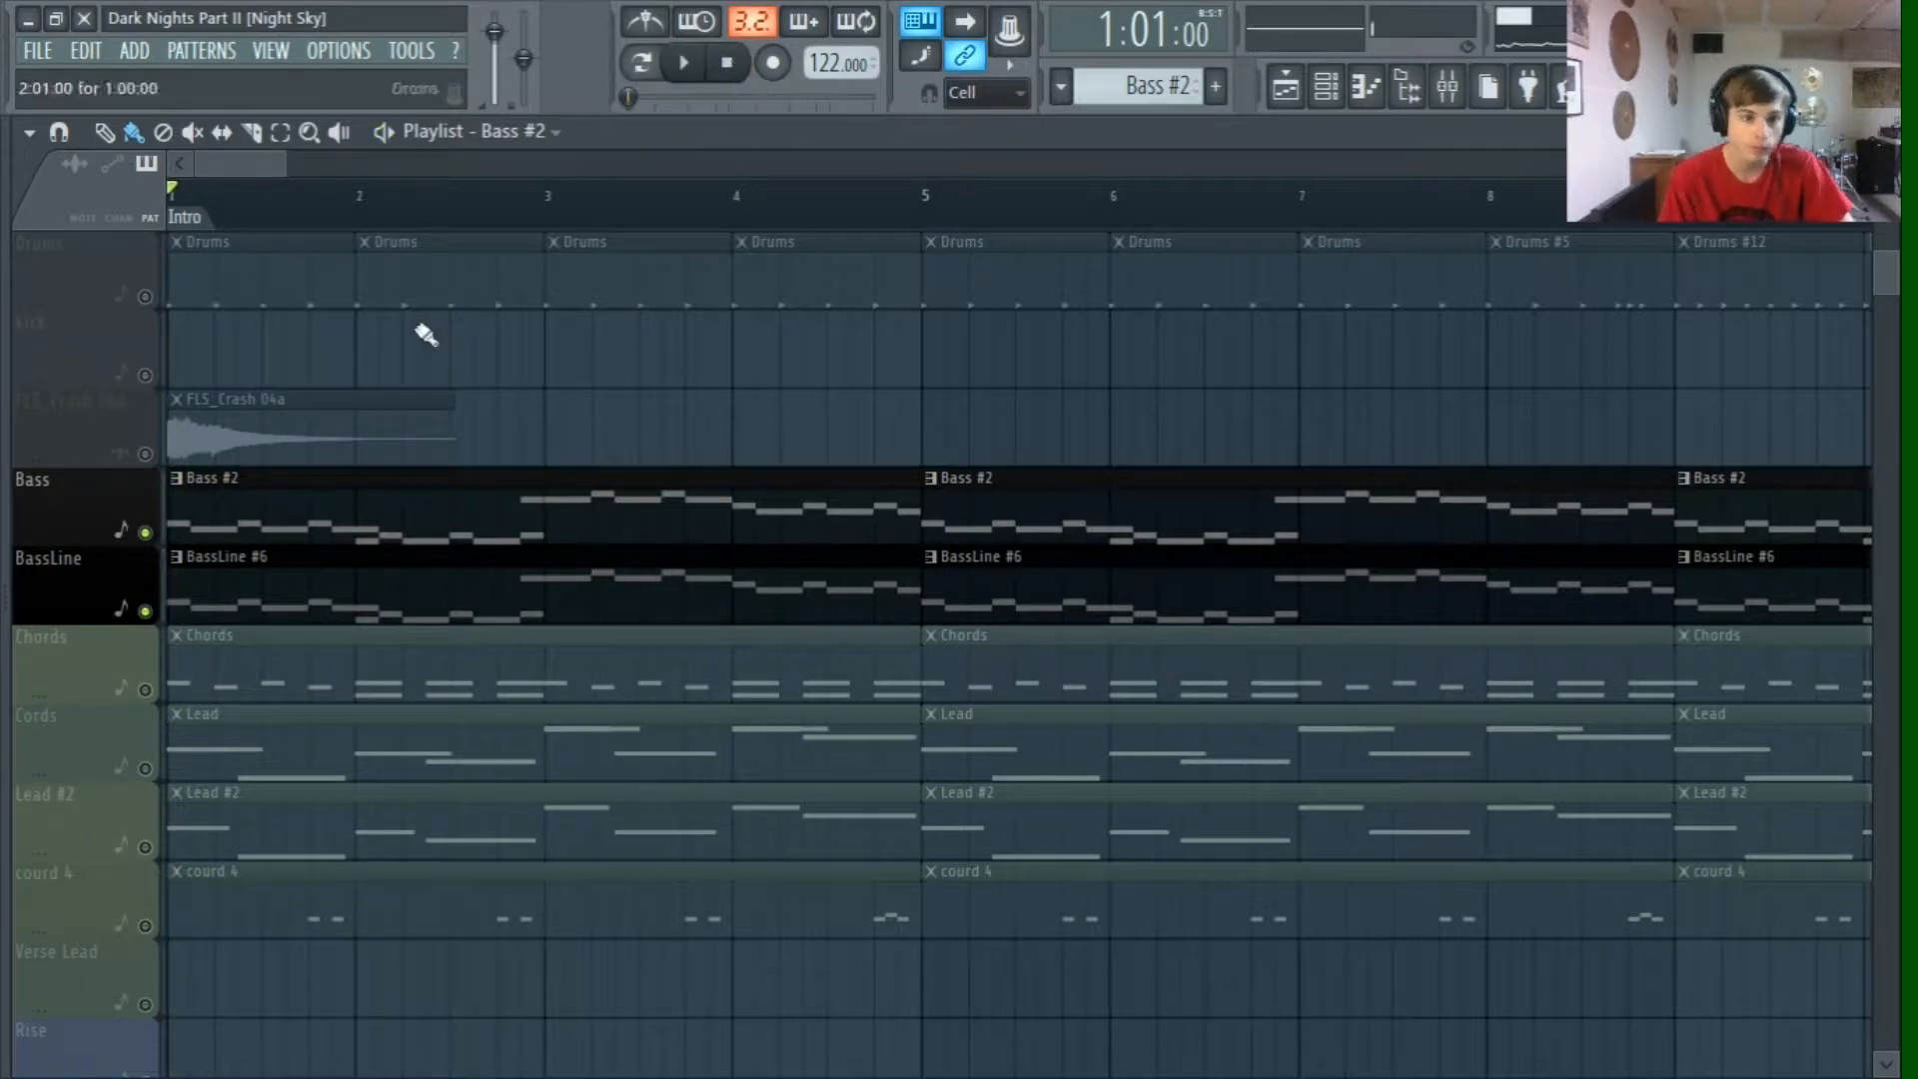
pyautogui.rightClick(145, 532)
# Step: Solo the Chords track in the playlist, play it, then stop and unsolo it
pyautogui.scroll(-2, 471, 398)
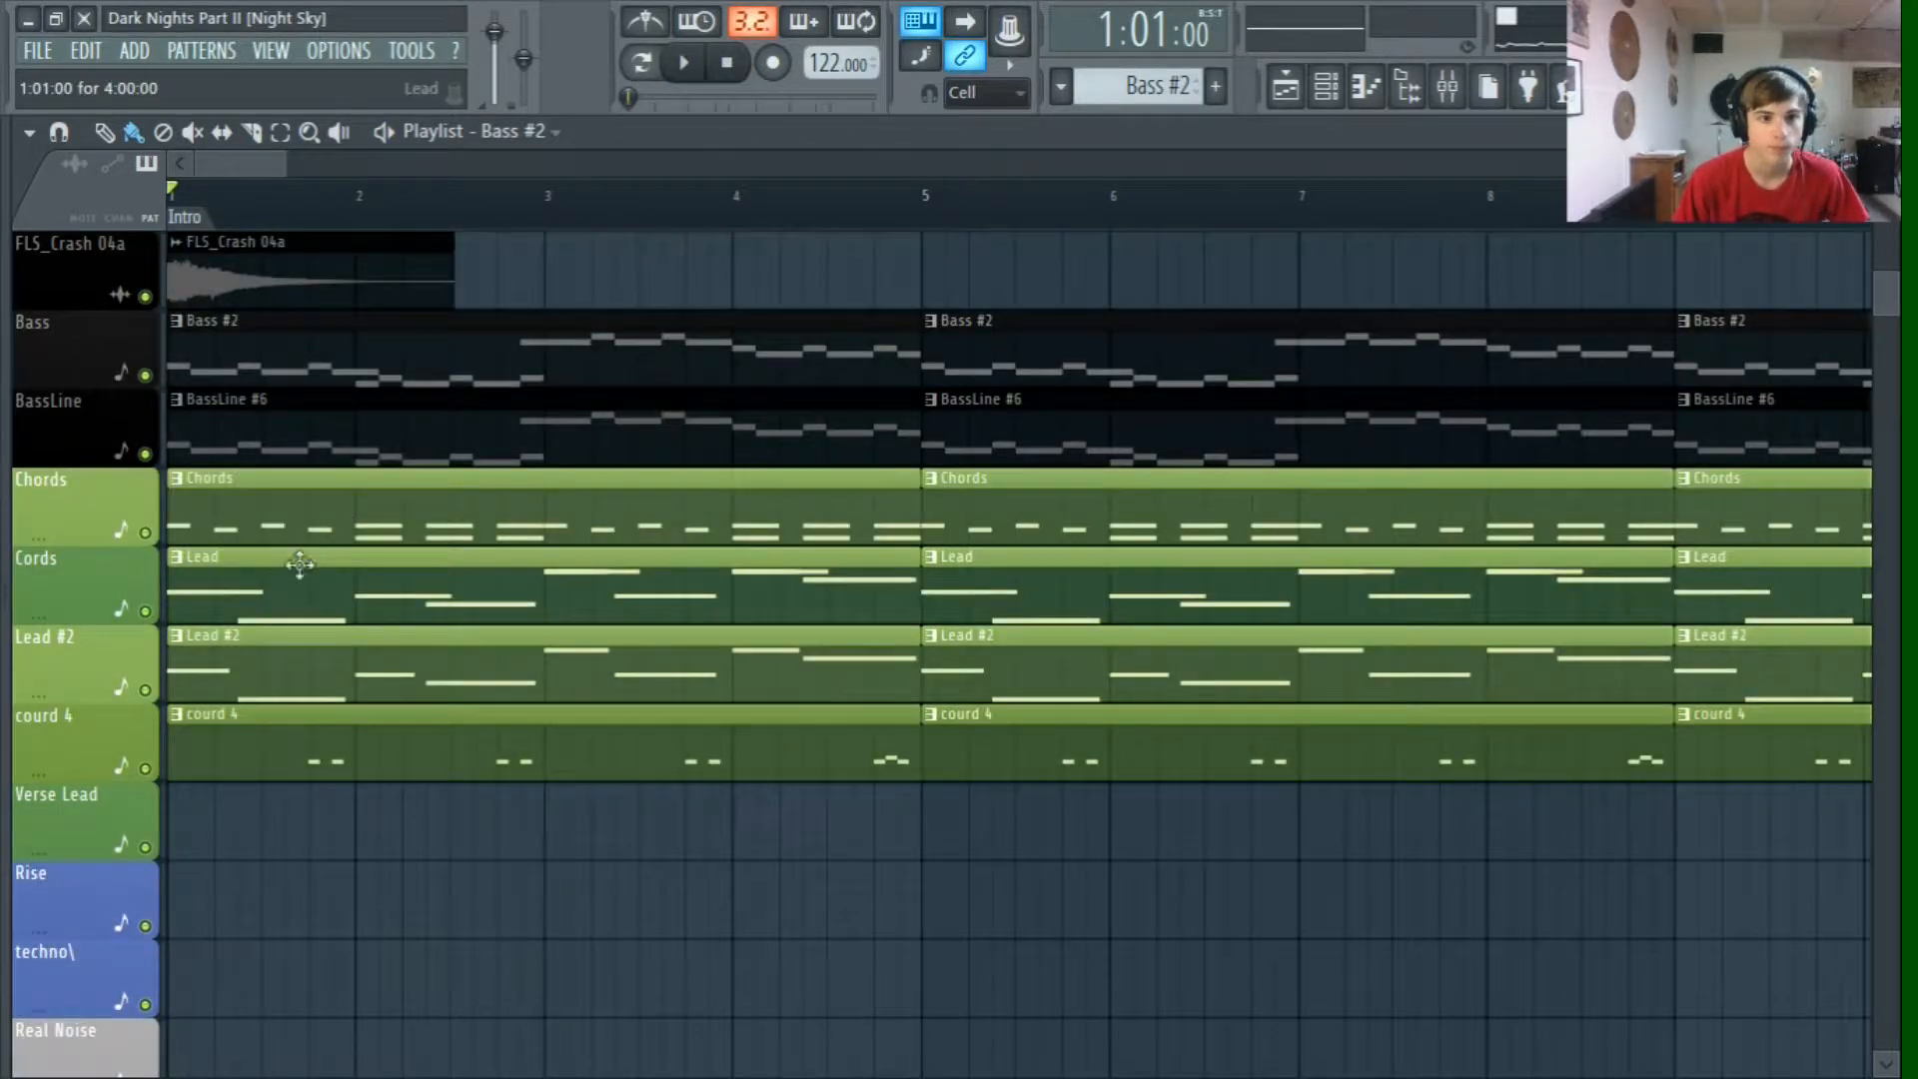
pyautogui.rightClick(146, 533)
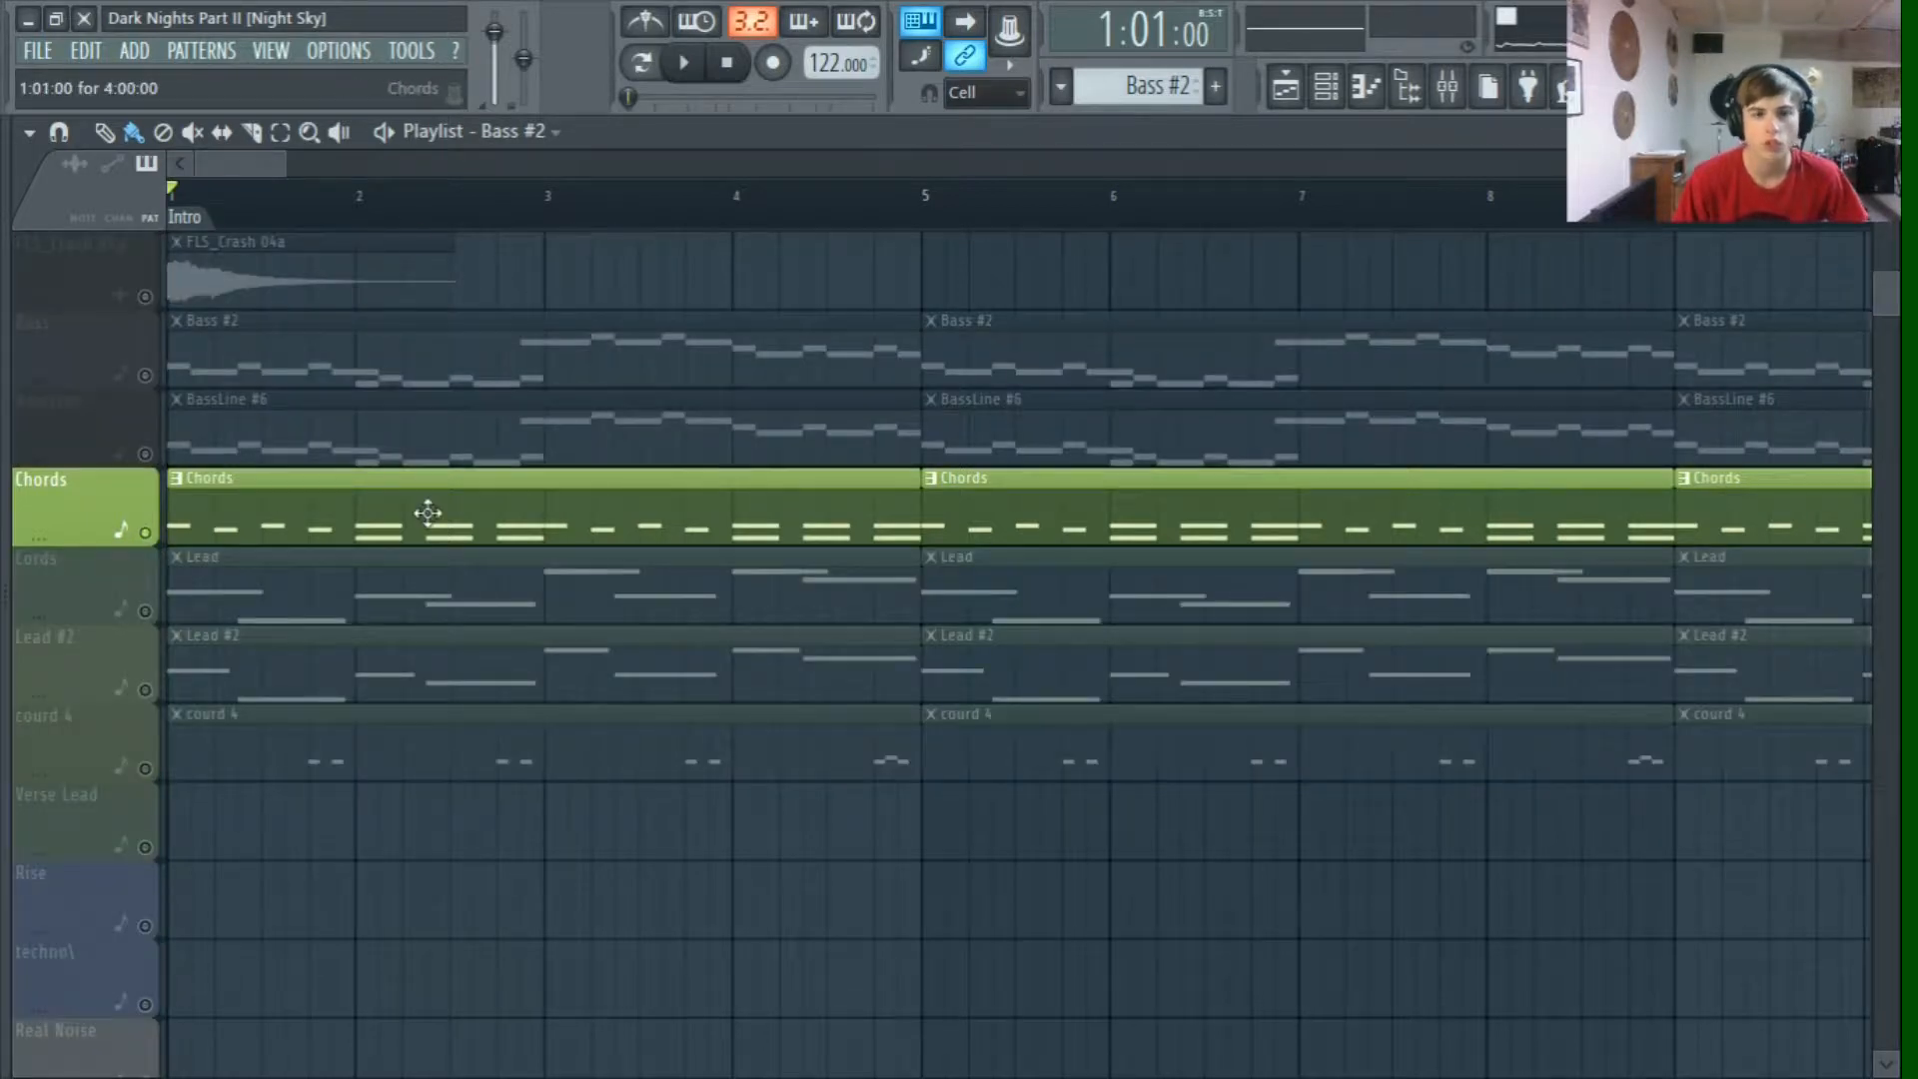
pyautogui.click(684, 63)
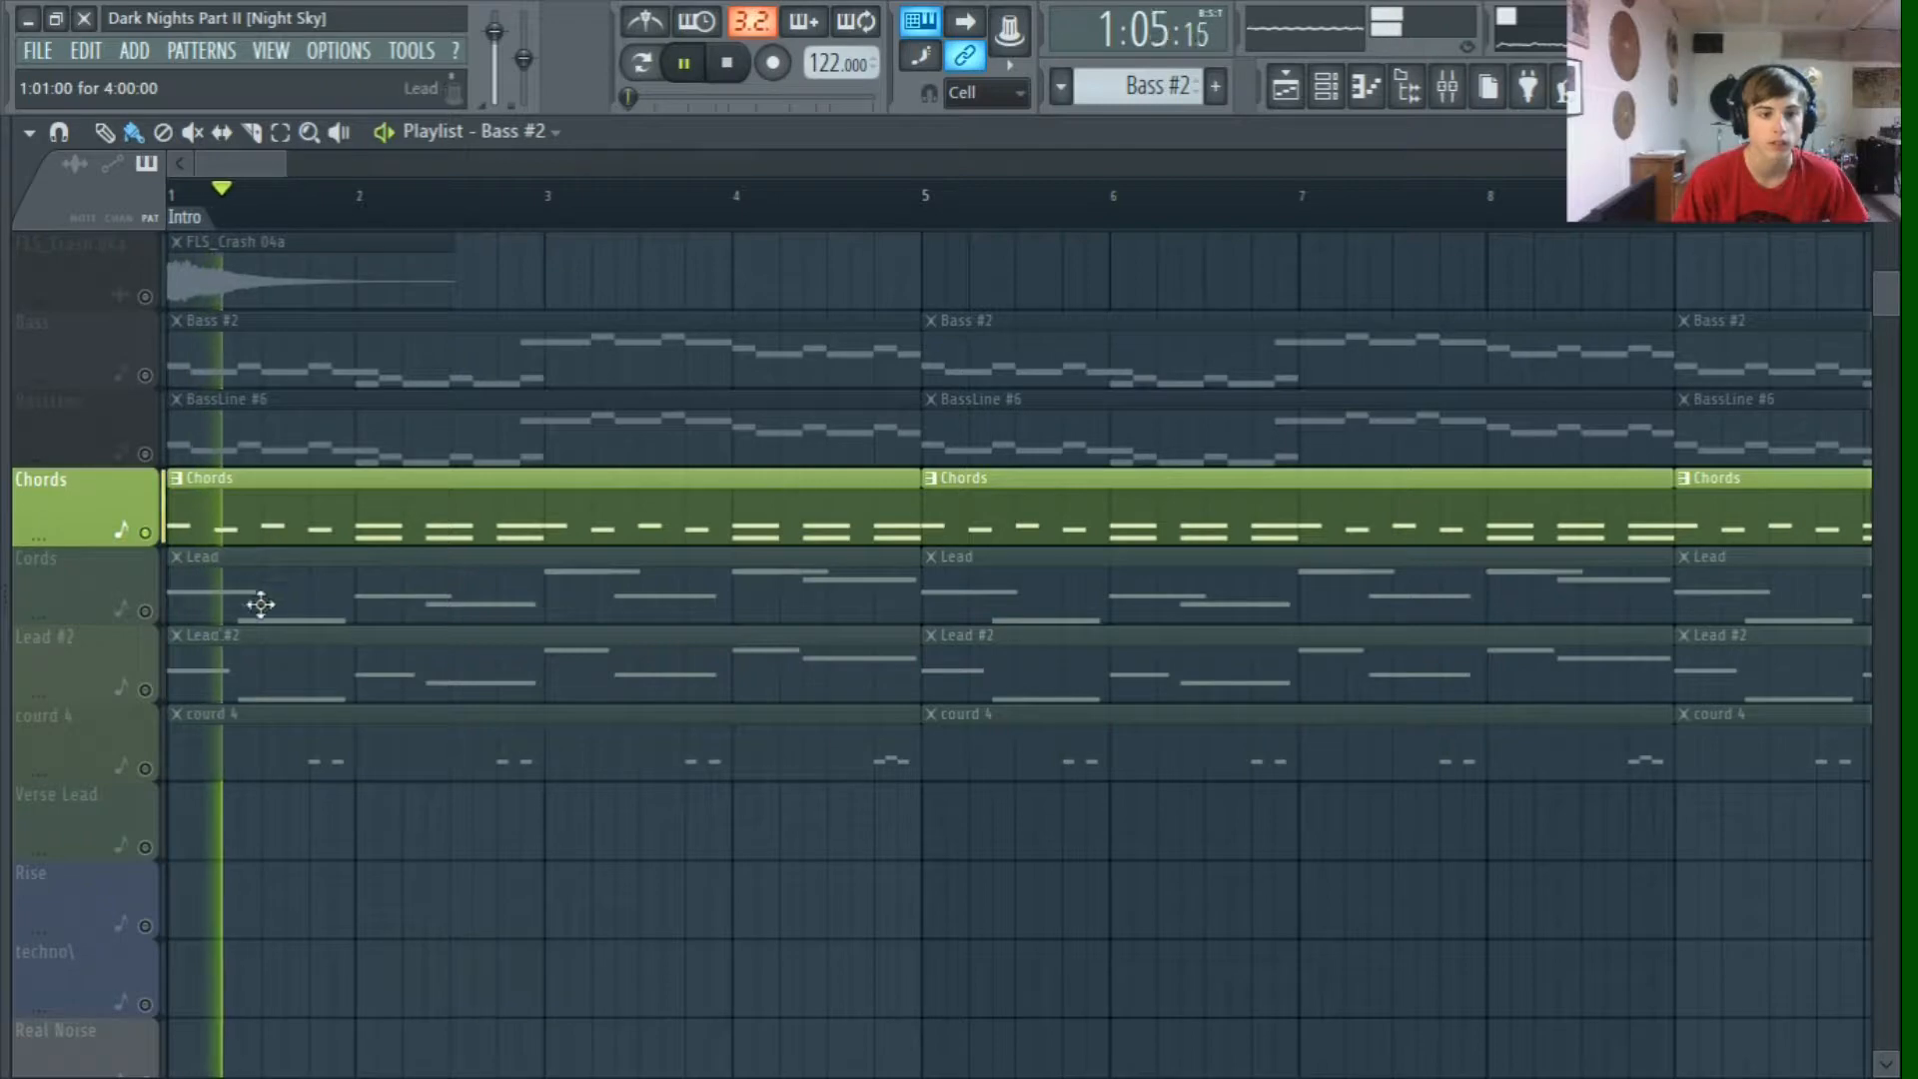
pyautogui.click(744, 62)
pyautogui.rightClick(147, 534)
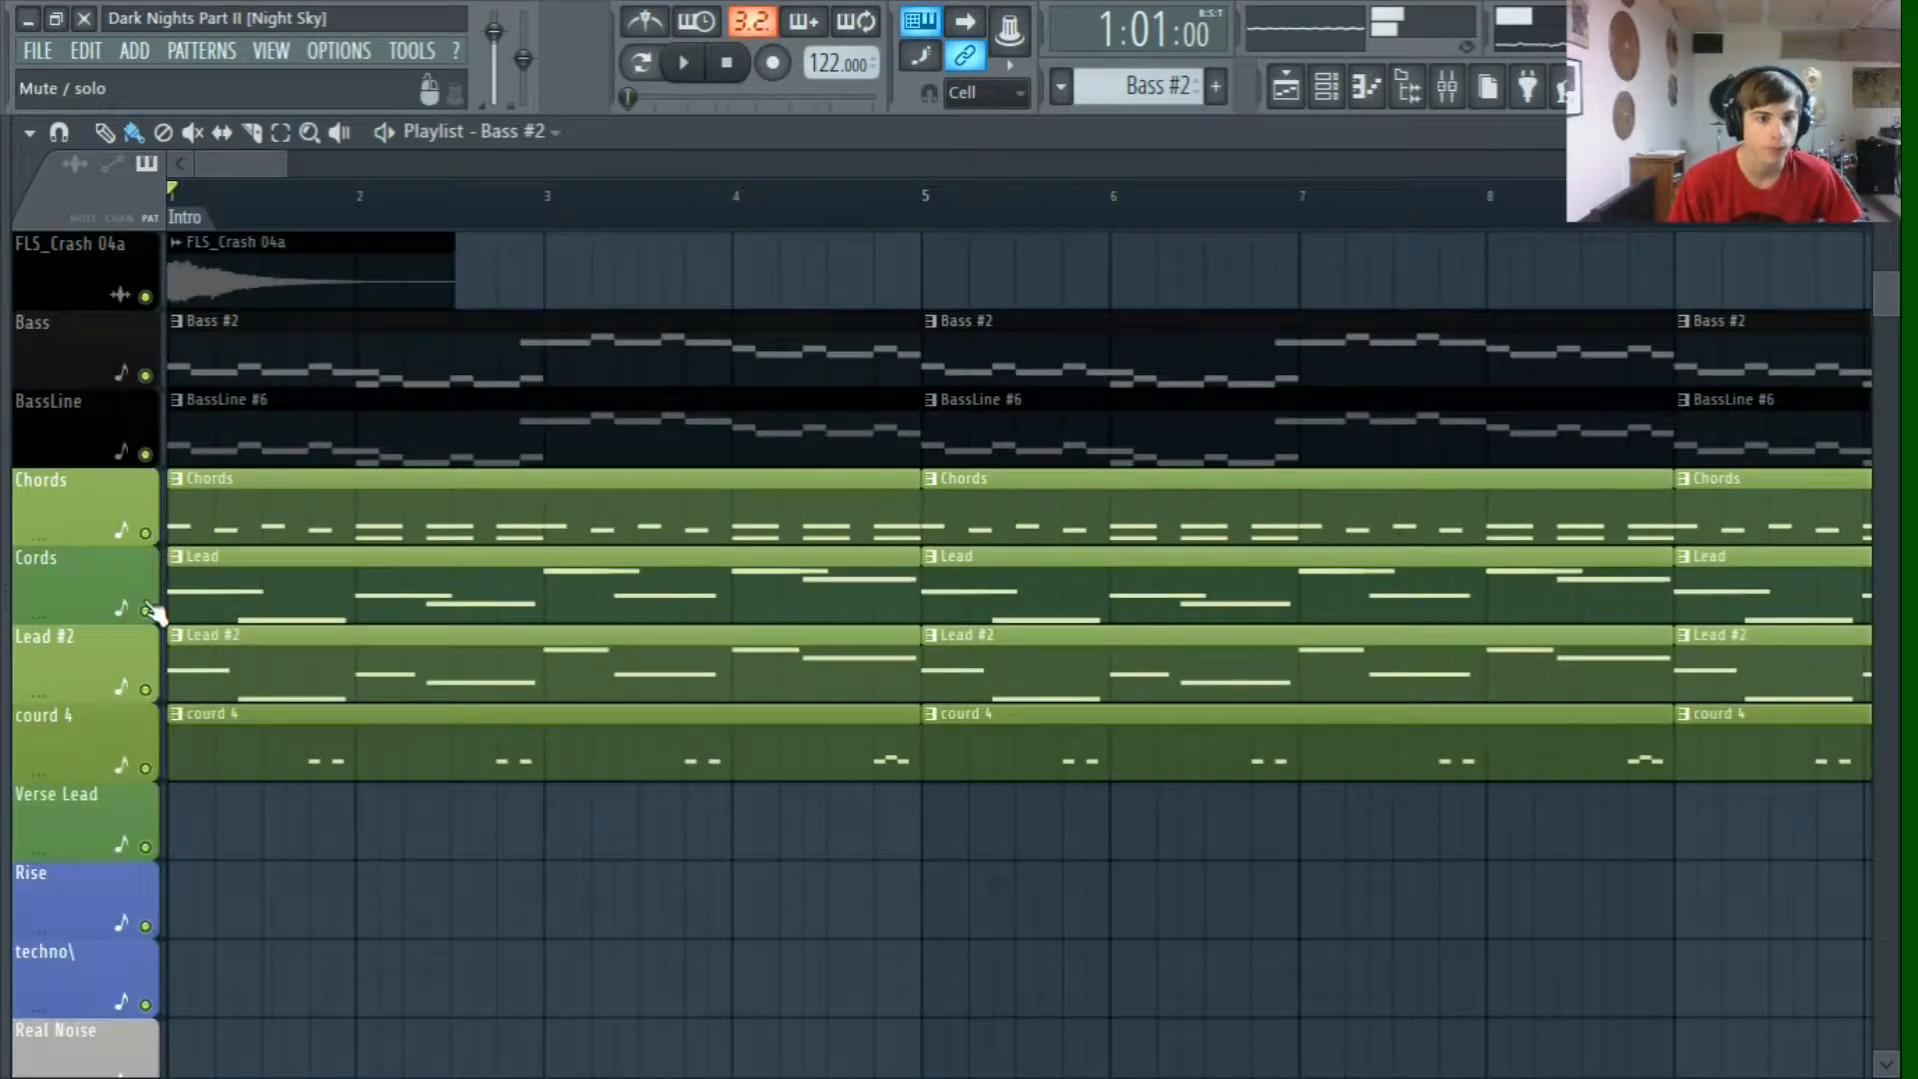
# Step: Solo the Cords track with the Lead clips, play it, then stop and unsolo it
pyautogui.rightClick(147, 611)
pyautogui.click(684, 62)
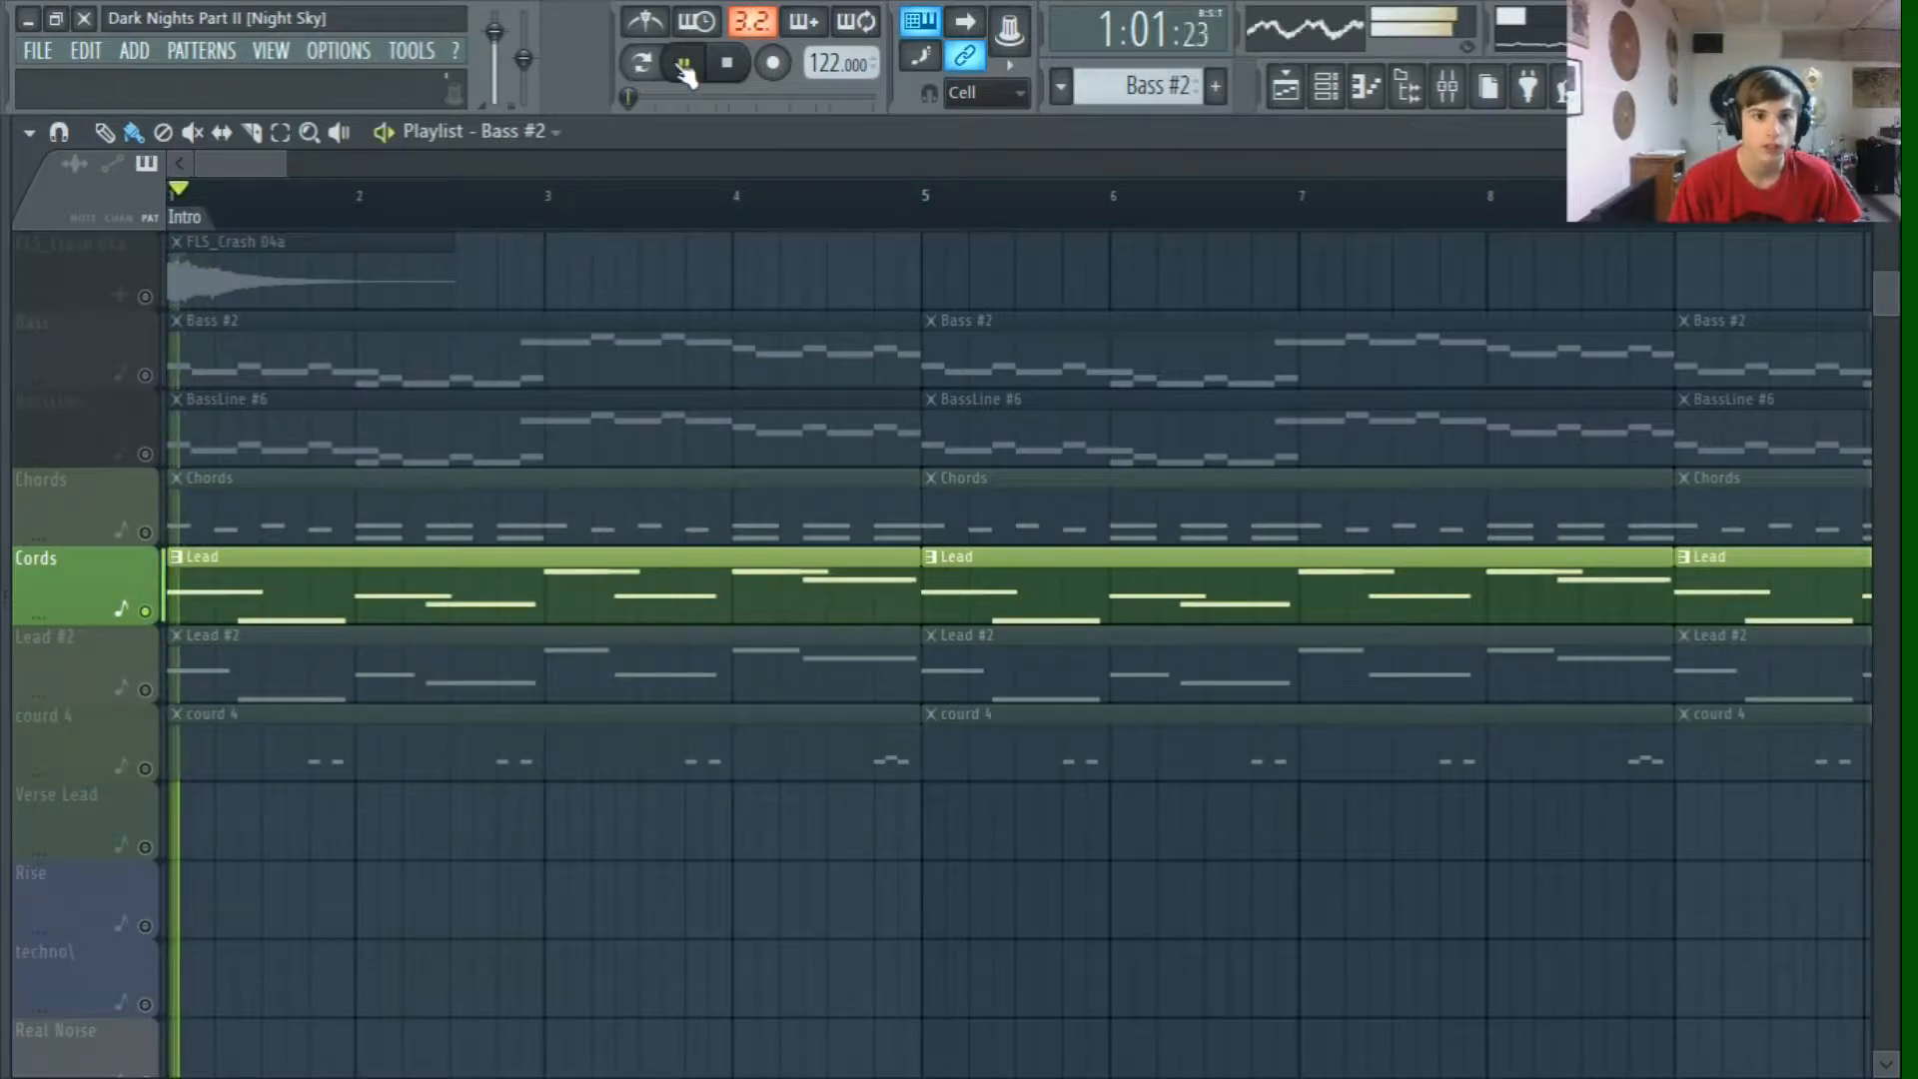
pyautogui.click(733, 62)
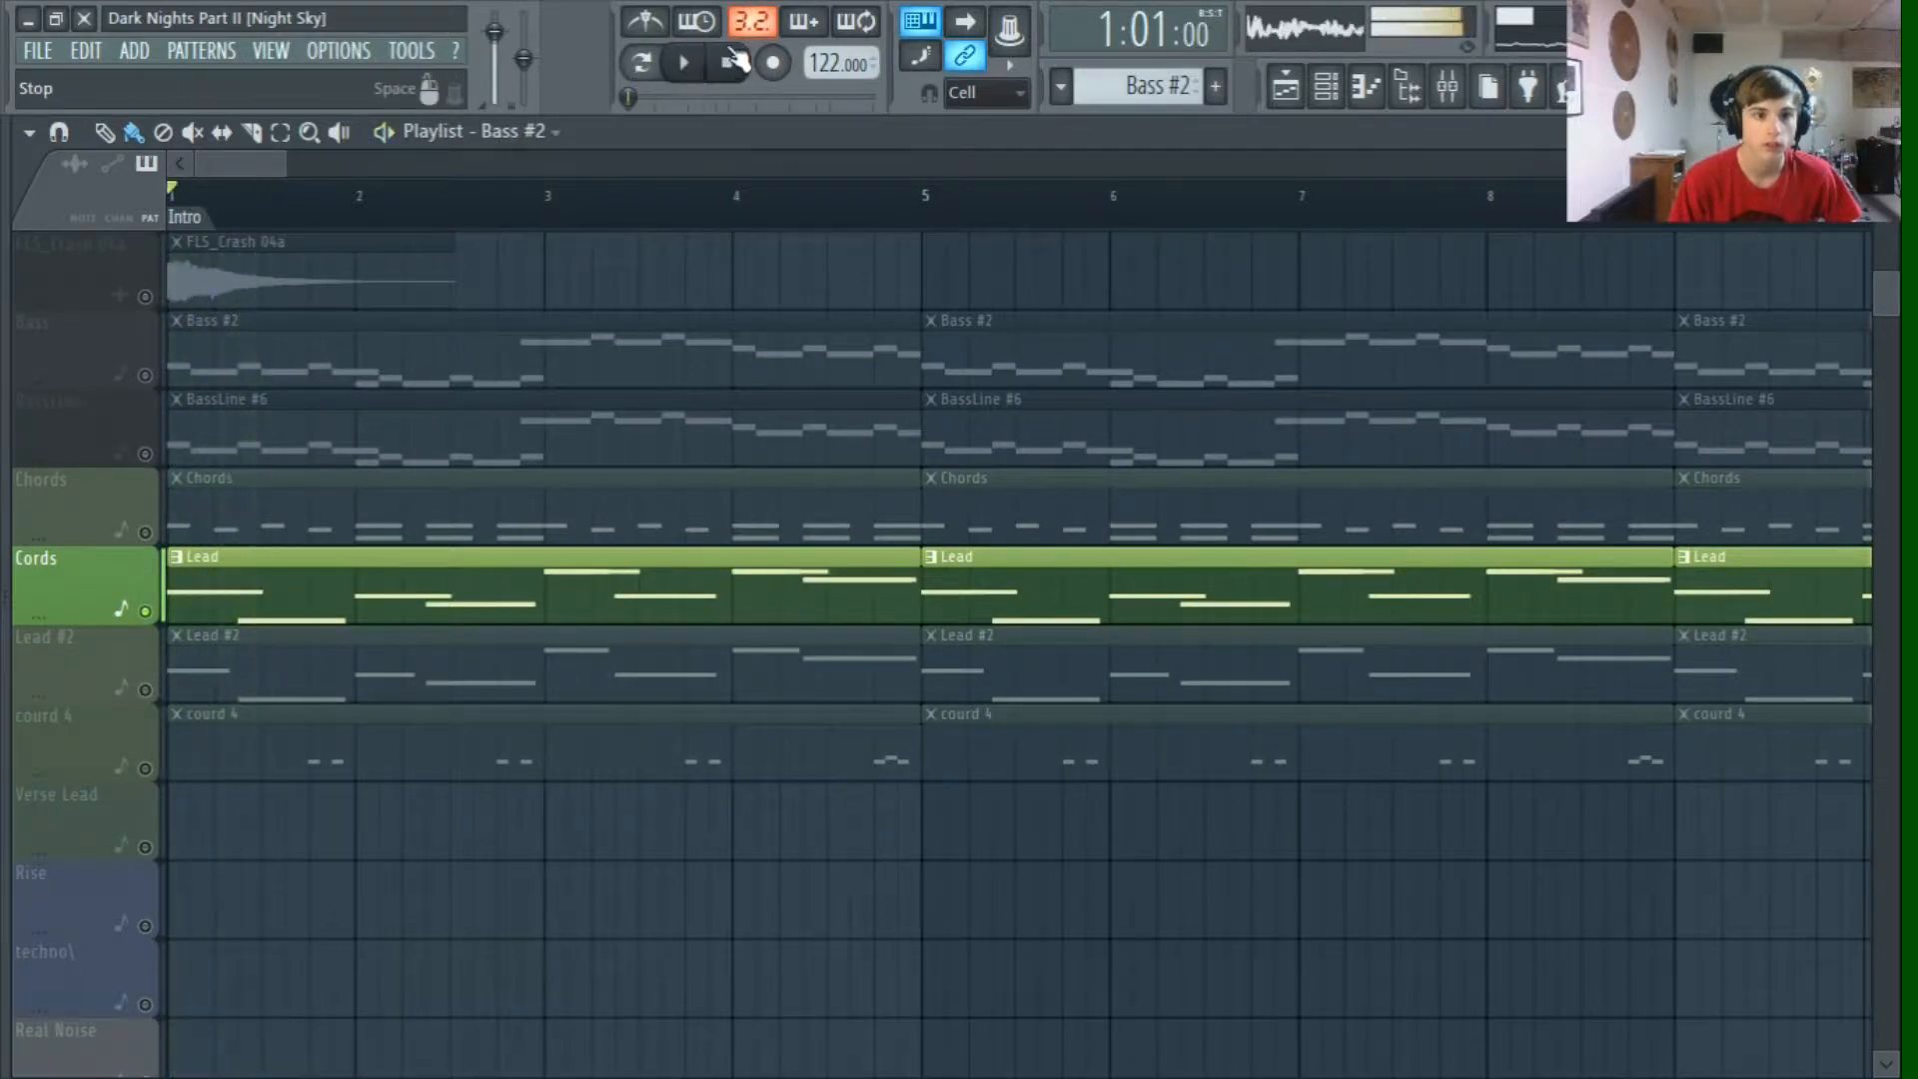
pyautogui.rightClick(145, 612)
# Step: Solo the Lead #2 track, play it from the start and stop
pyautogui.rightClick(145, 690)
pyautogui.click(684, 62)
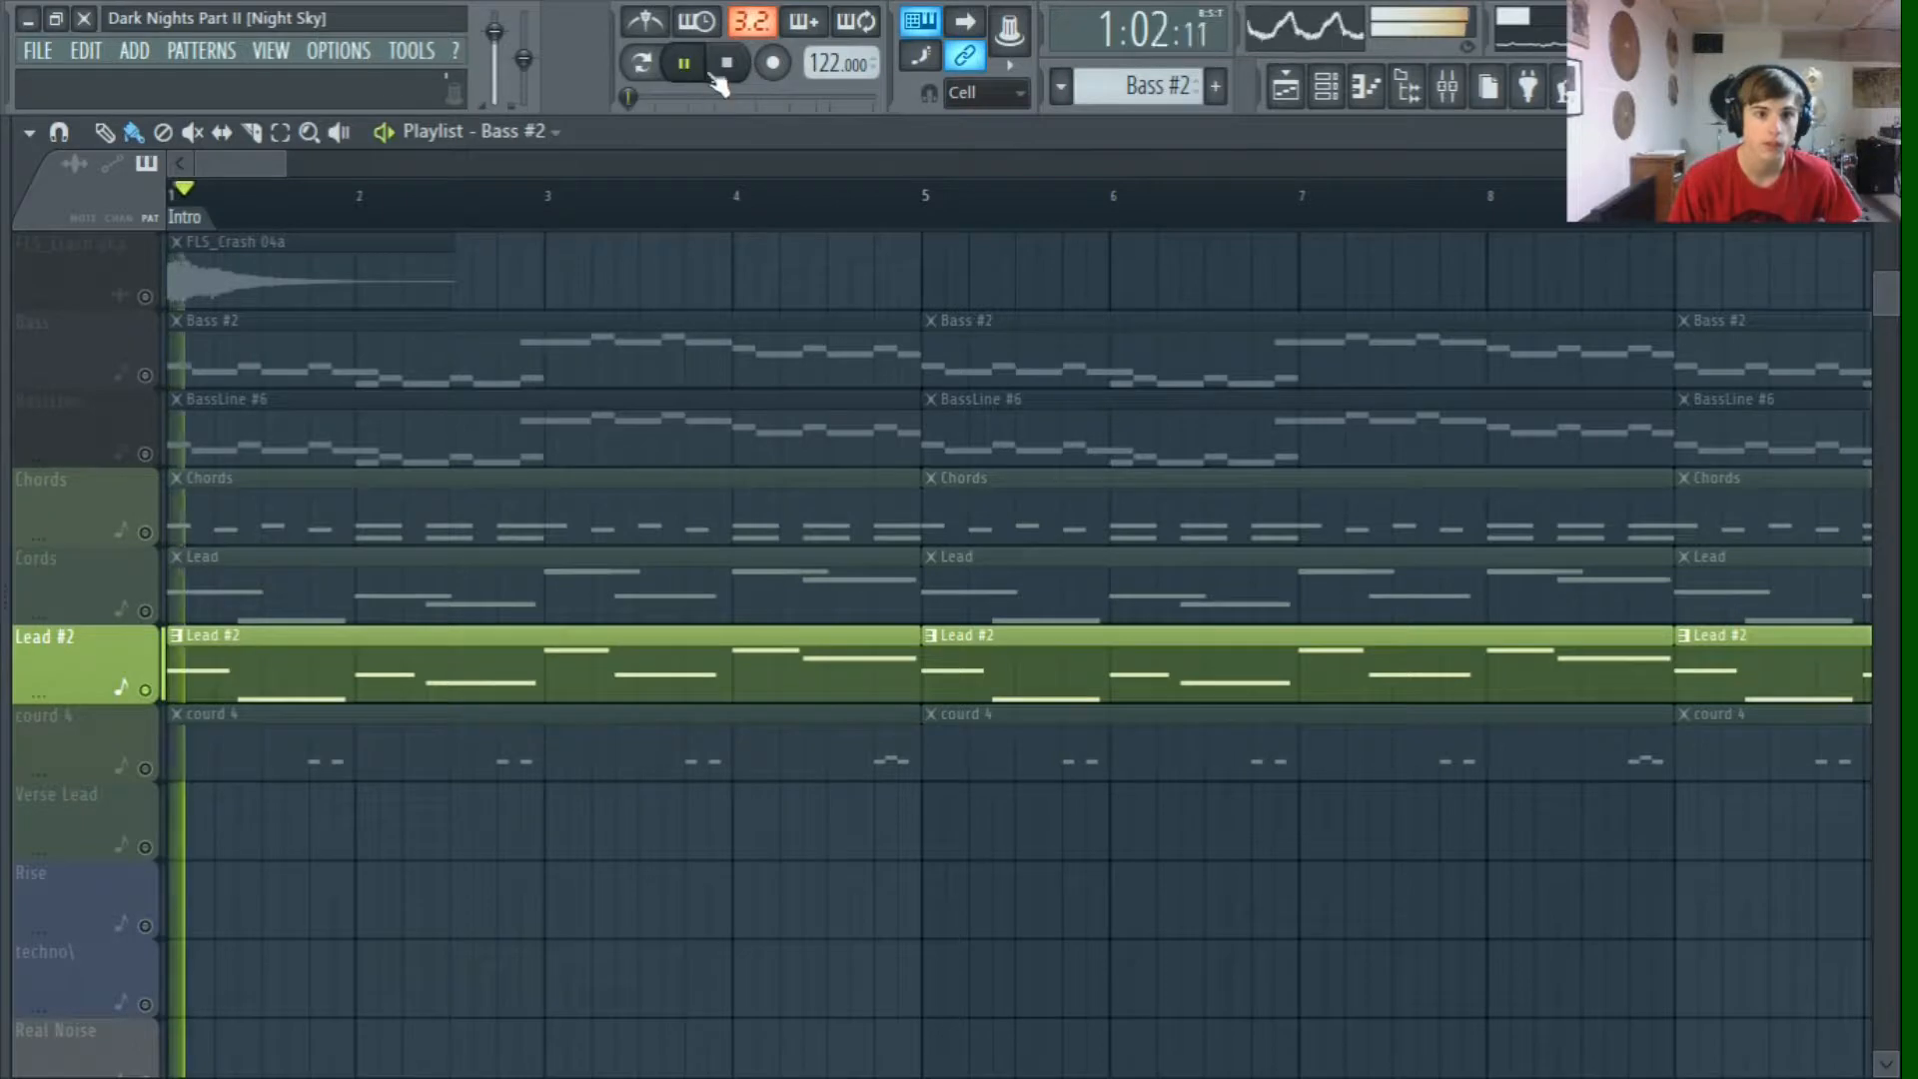
pyautogui.click(728, 63)
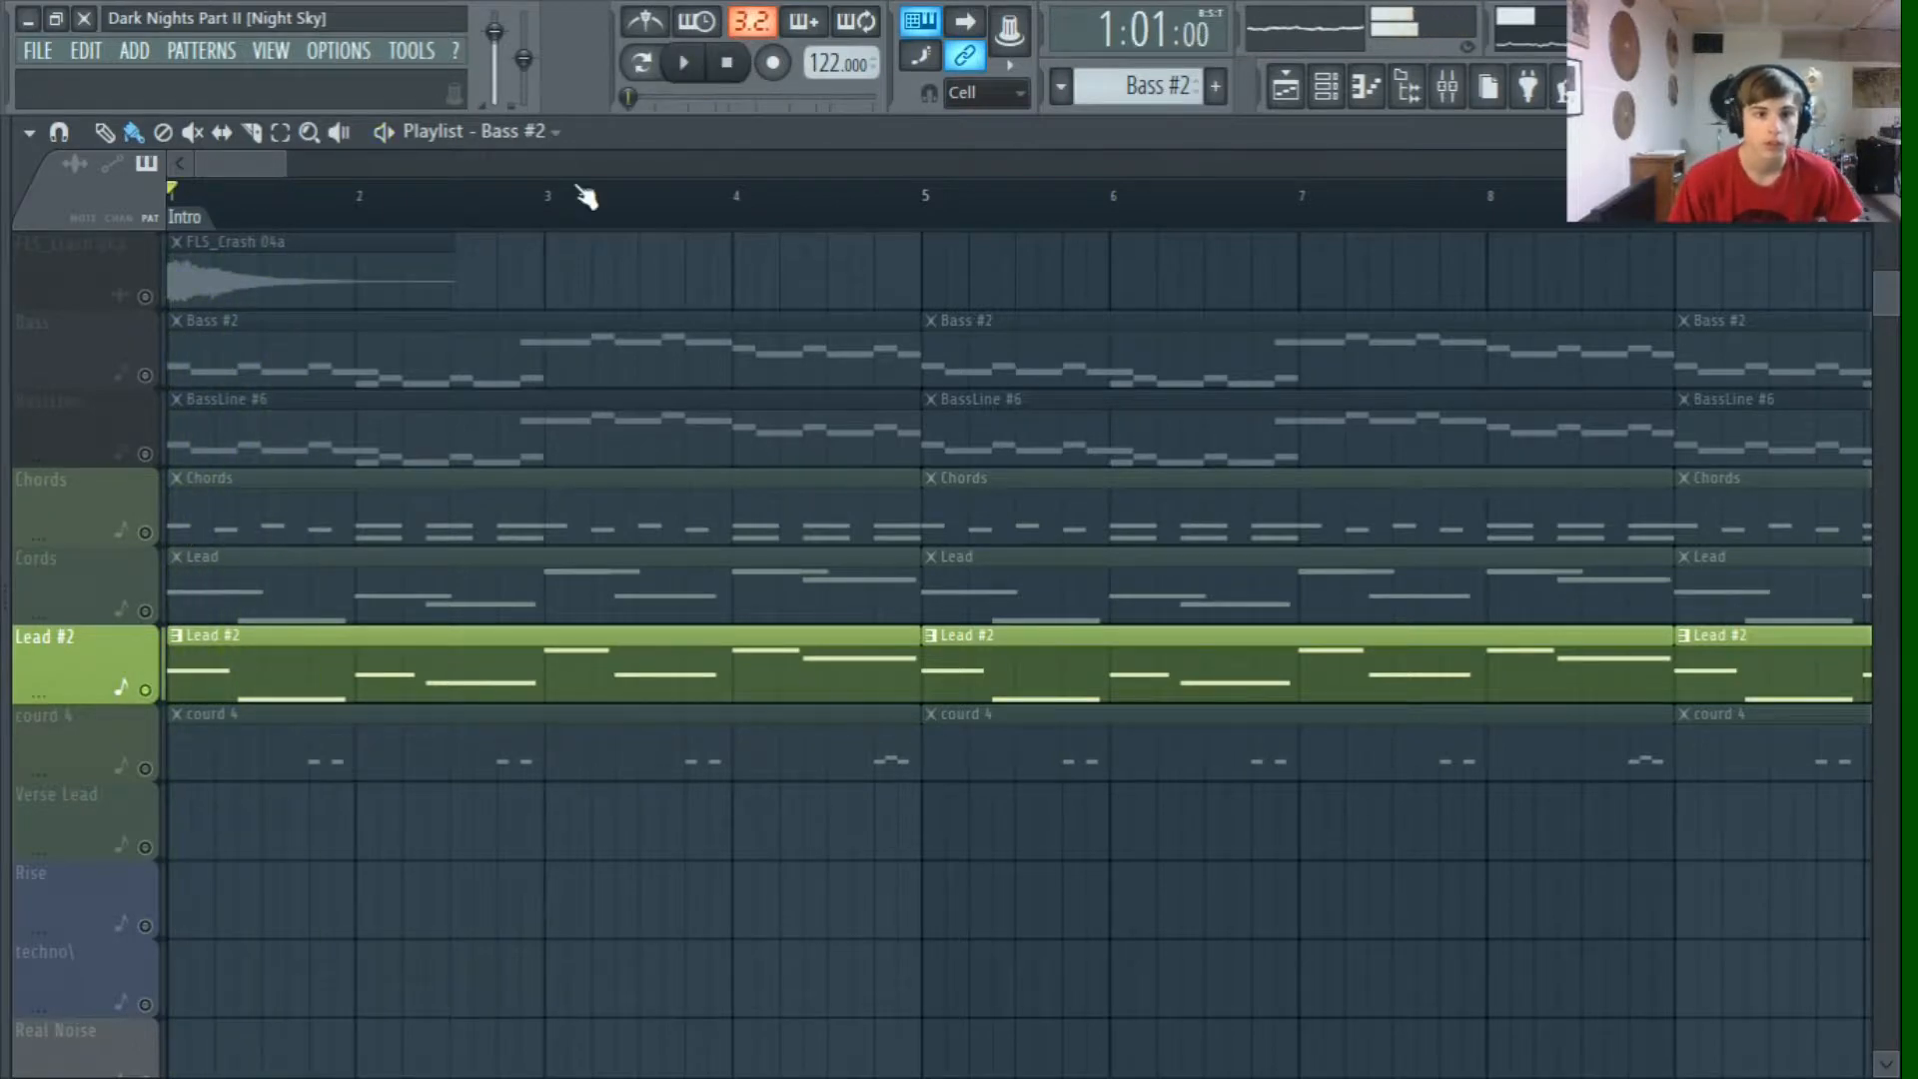
# Step: Open the Lead #2 clip in the piano roll, play the pattern and show its channel in the channel rack
pyautogui.doubleClick(245, 647)
pyautogui.press('space')
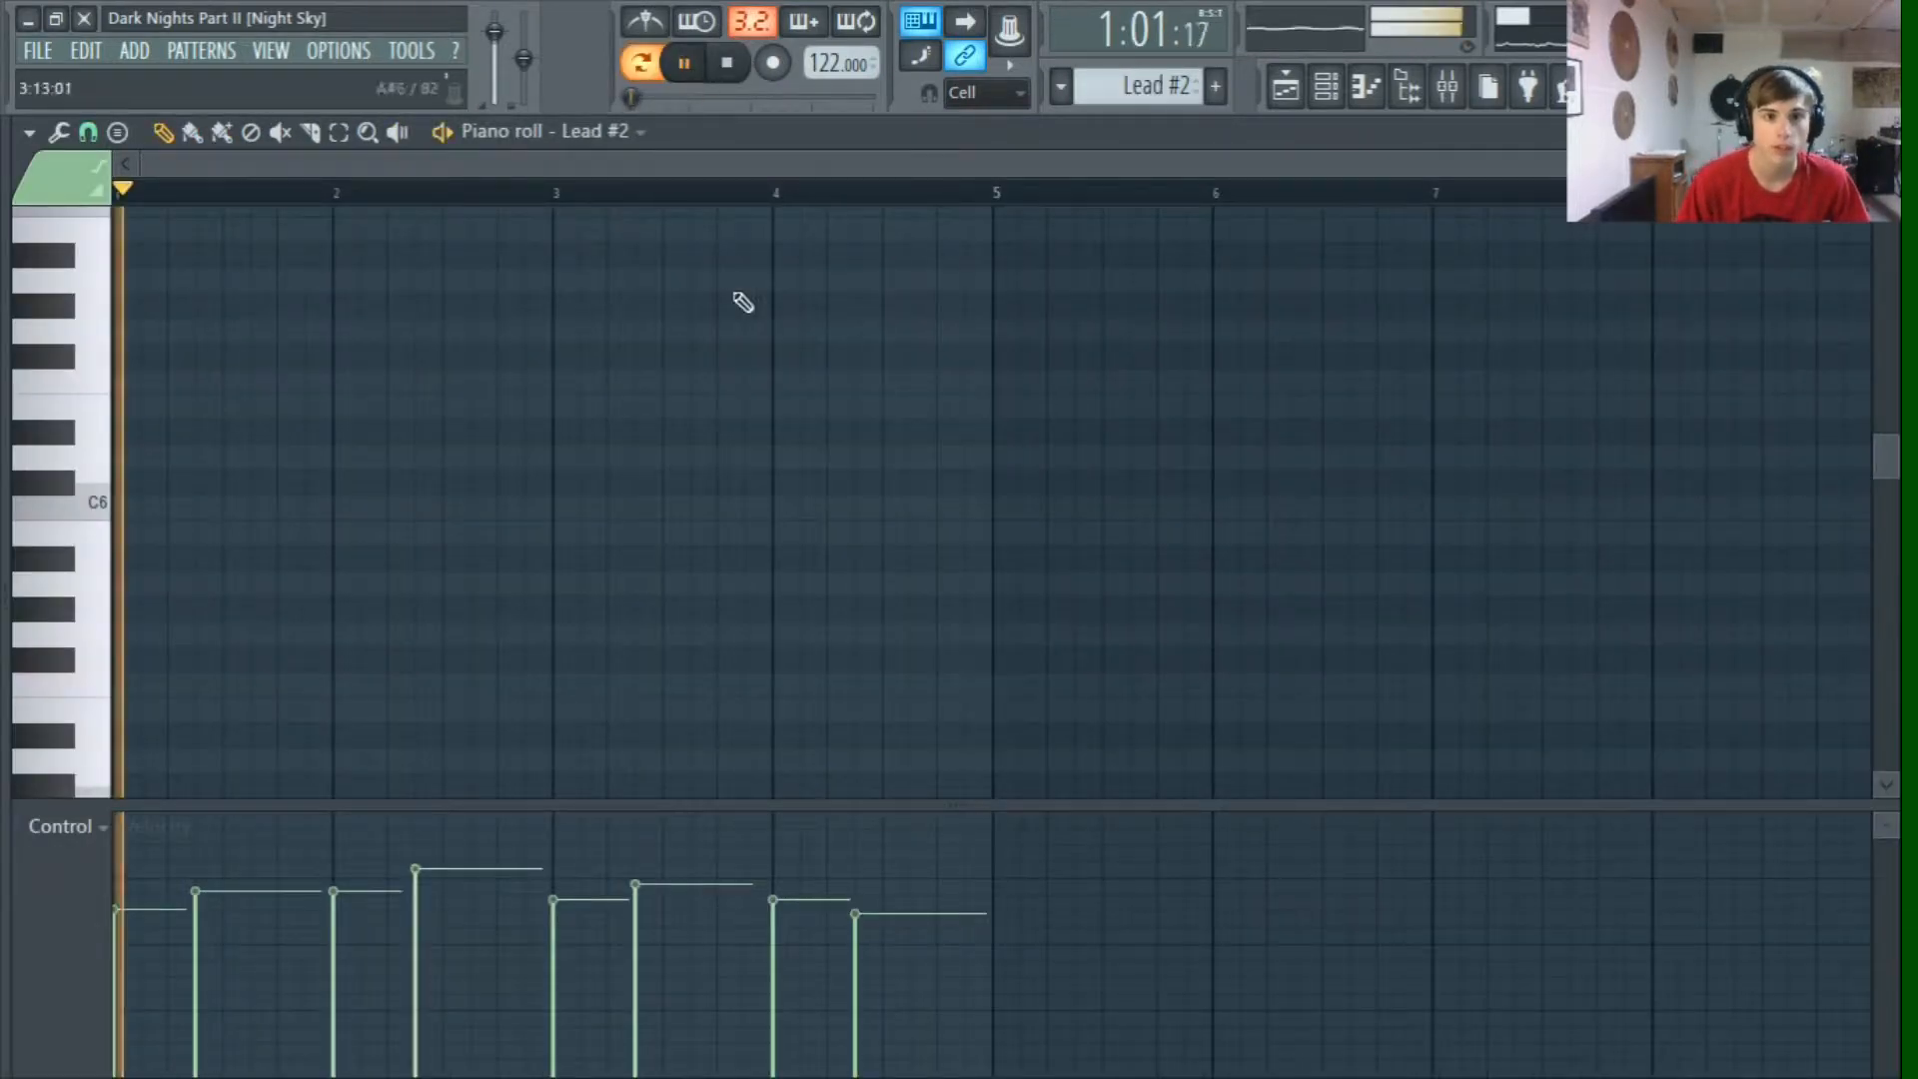
pyautogui.click(1326, 87)
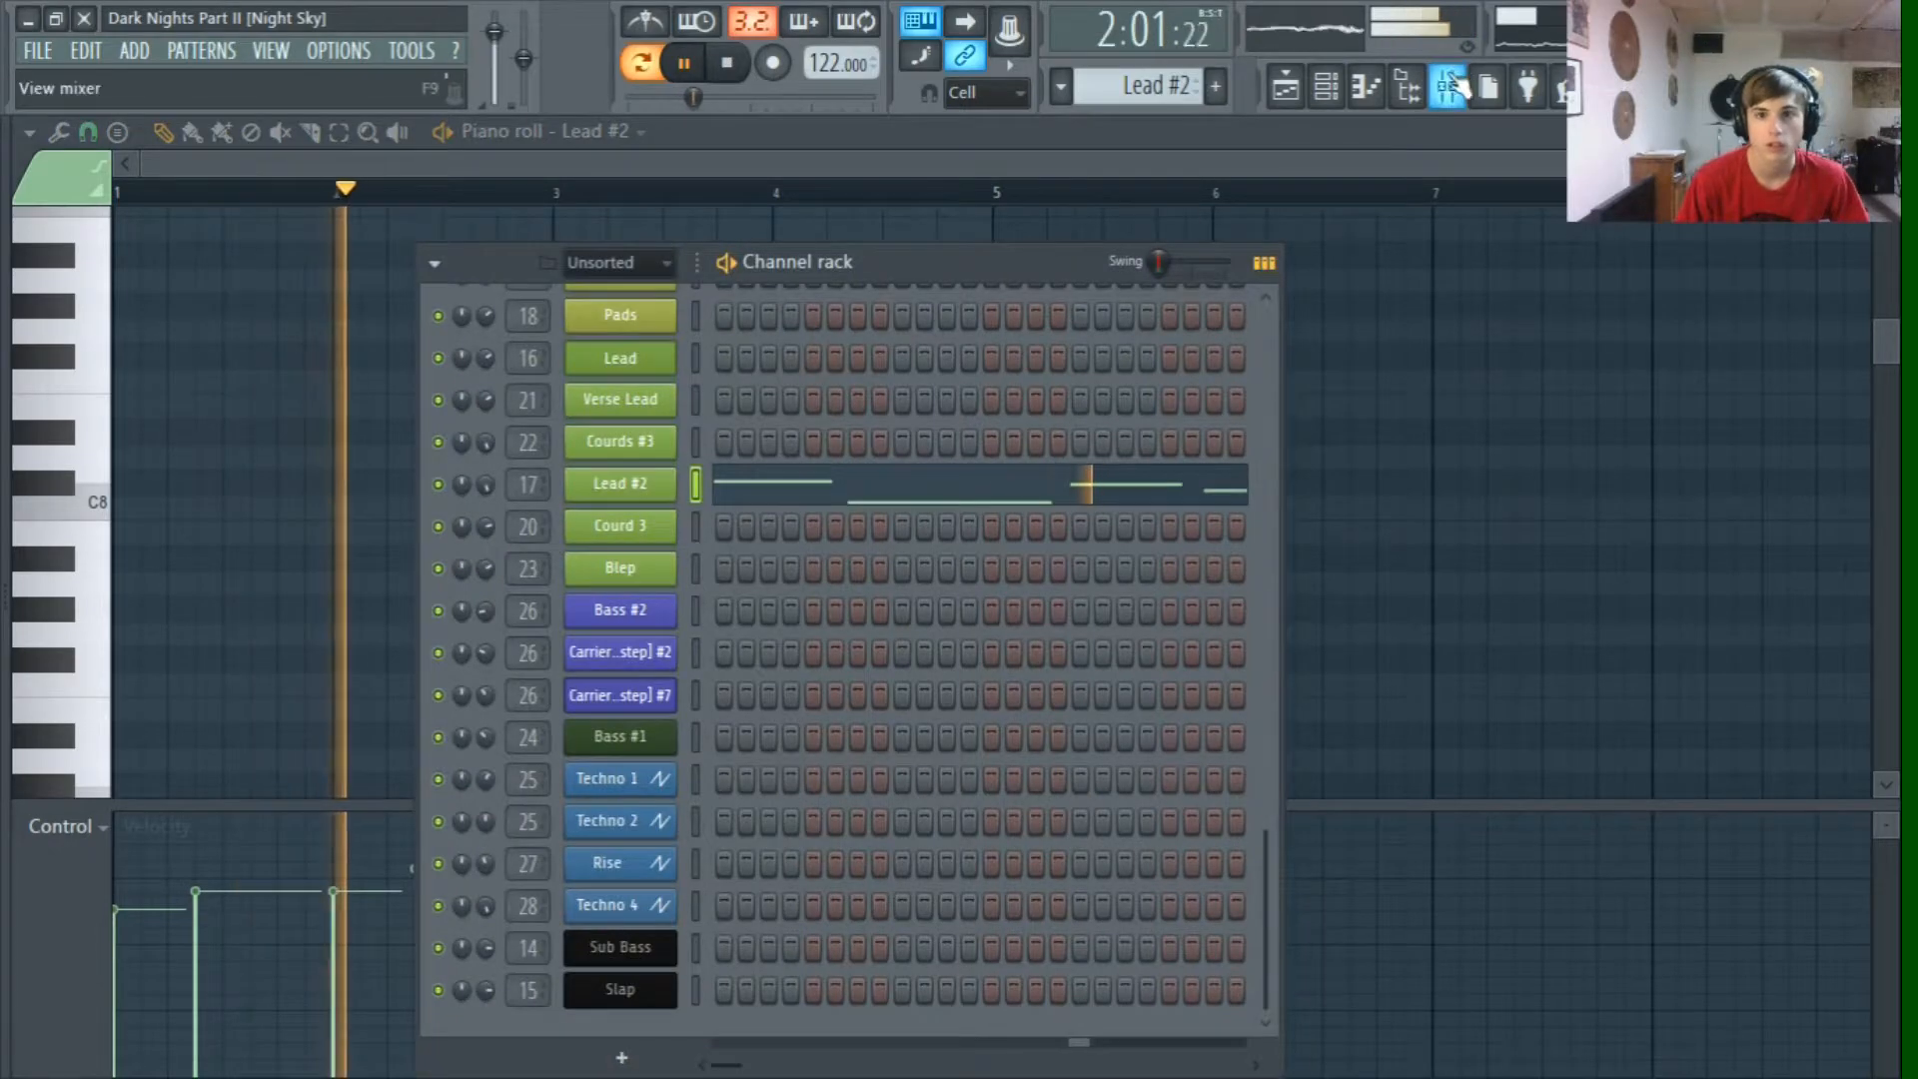
# Step: Select the Lead 2 track in the mixer and view its slot 4 Fruity Limiter and its FX Effector
pyautogui.press('F9')
pyautogui.click(1181, 200)
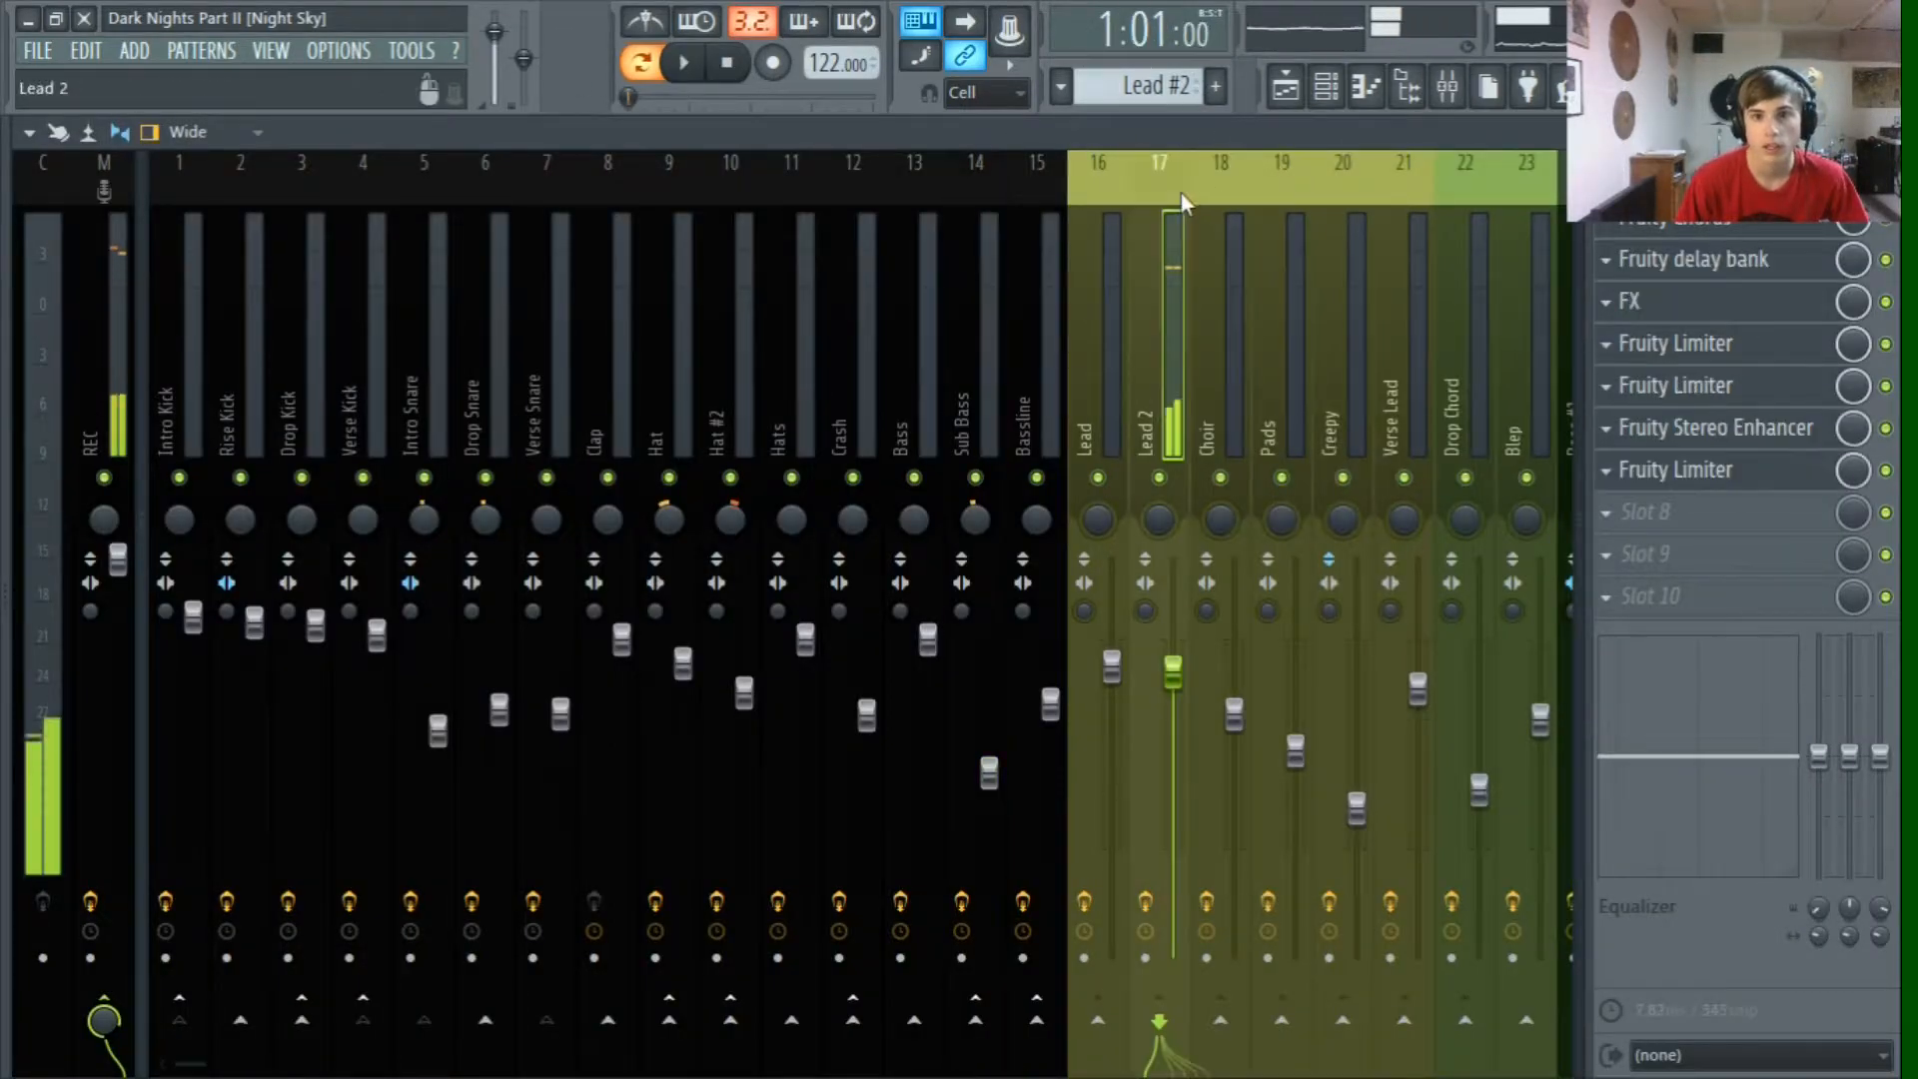
pyautogui.click(1715, 340)
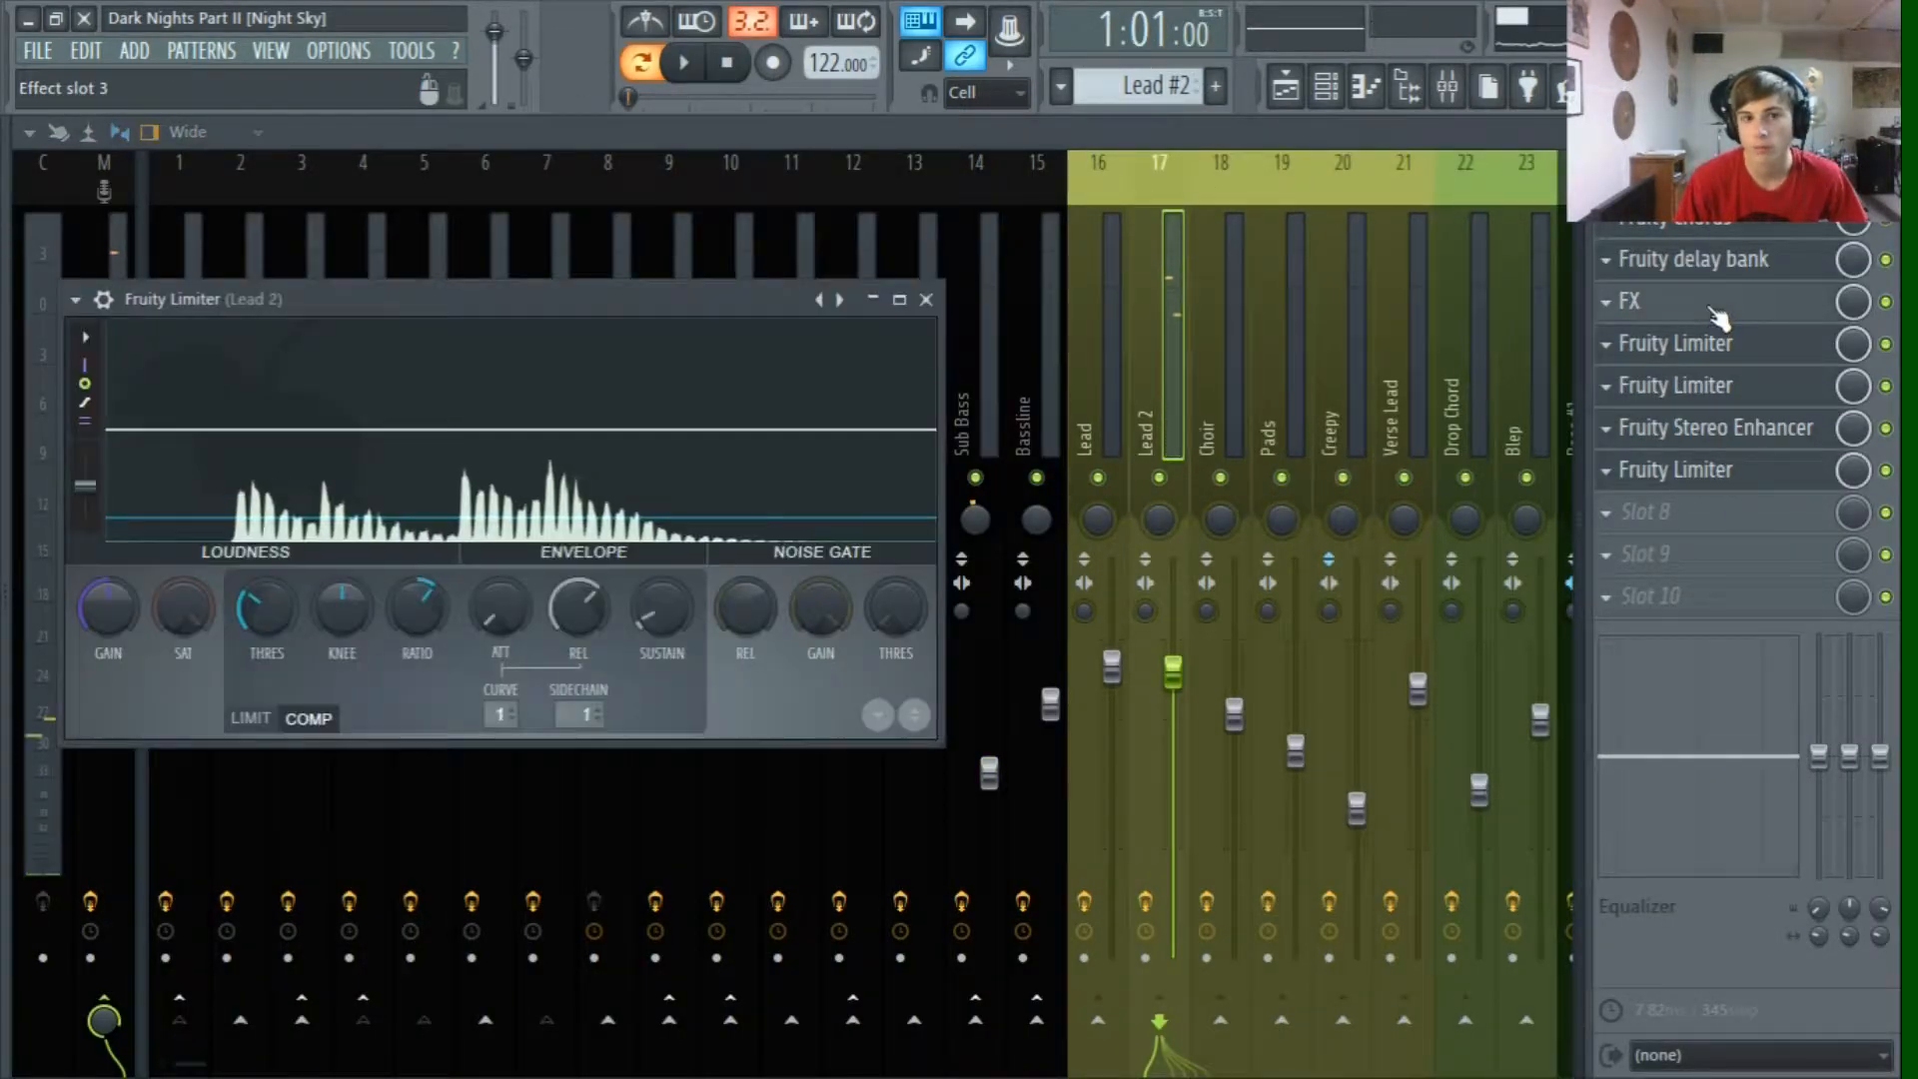
pyautogui.click(1716, 307)
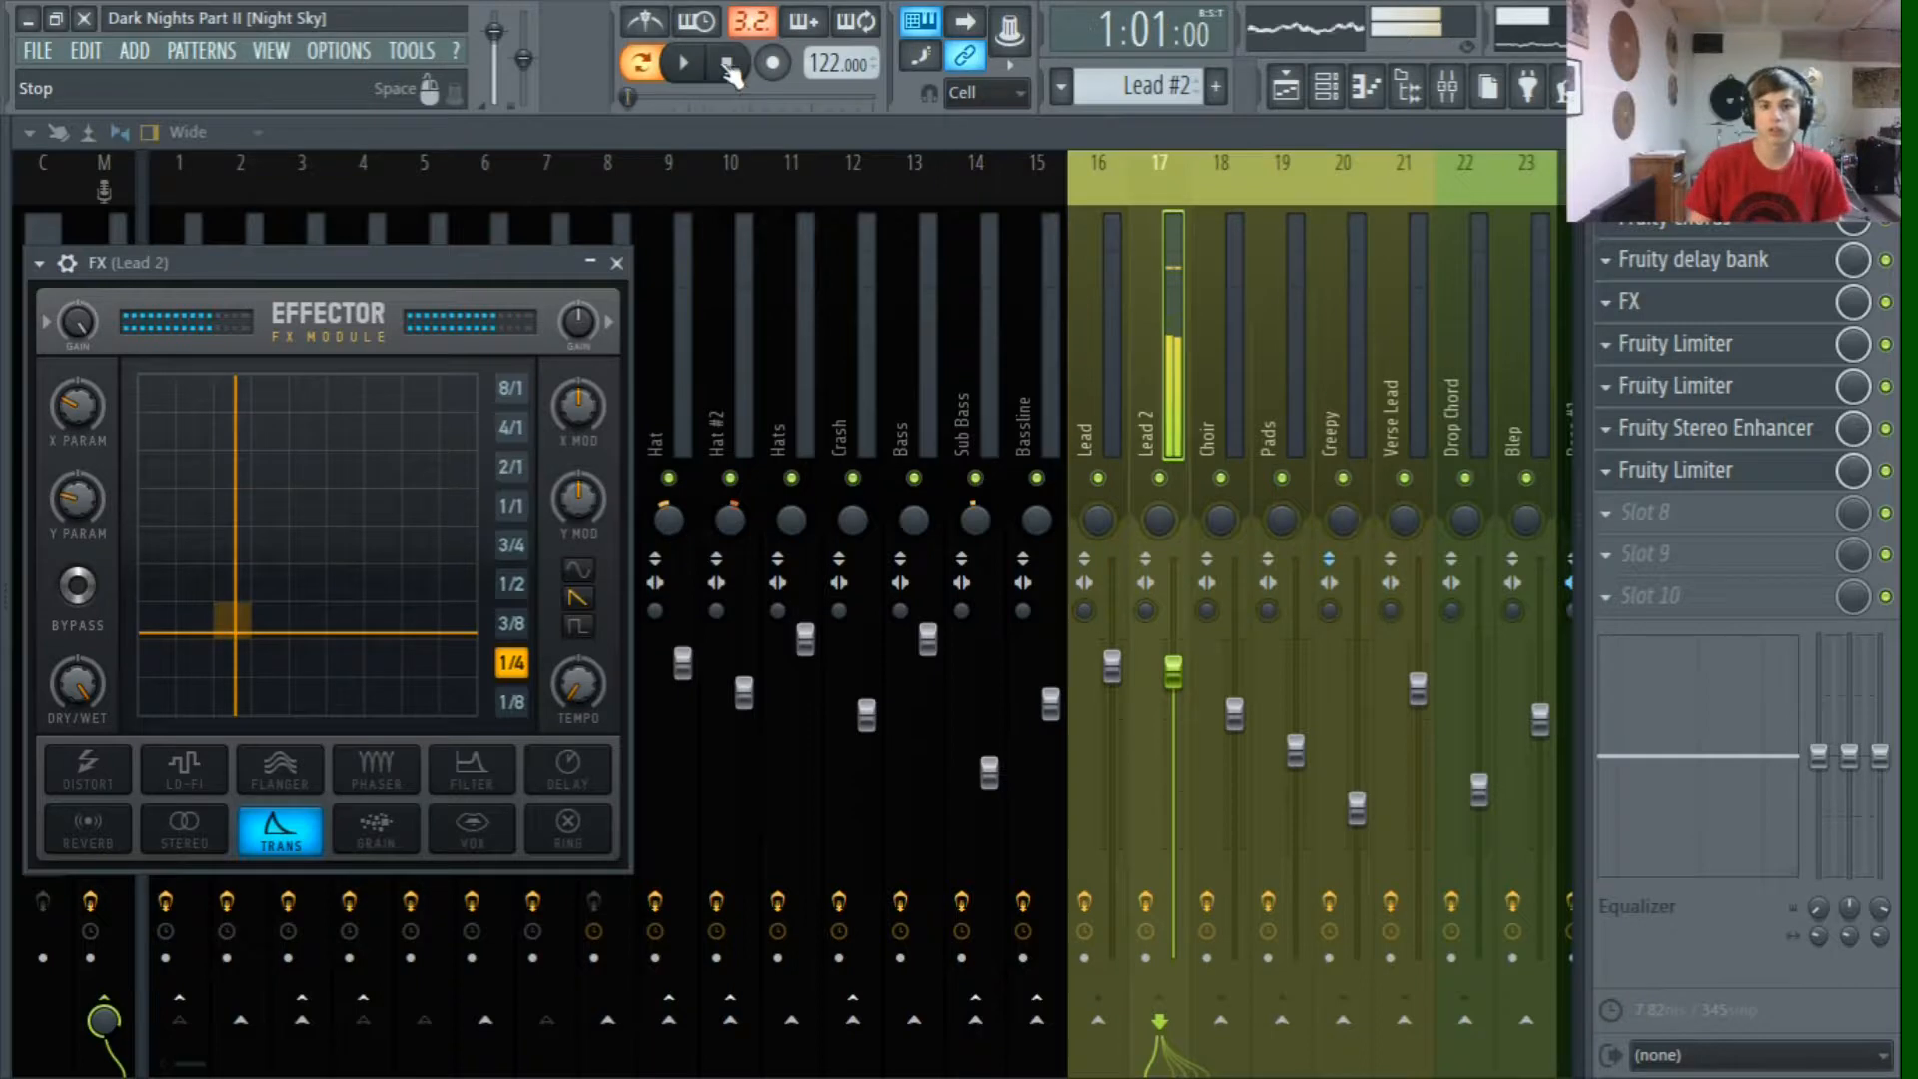
# Step: Return to the playlist, unmute the Cords track alongside Lead #2, play both in song mode, then stop
pyautogui.click(1299, 100)
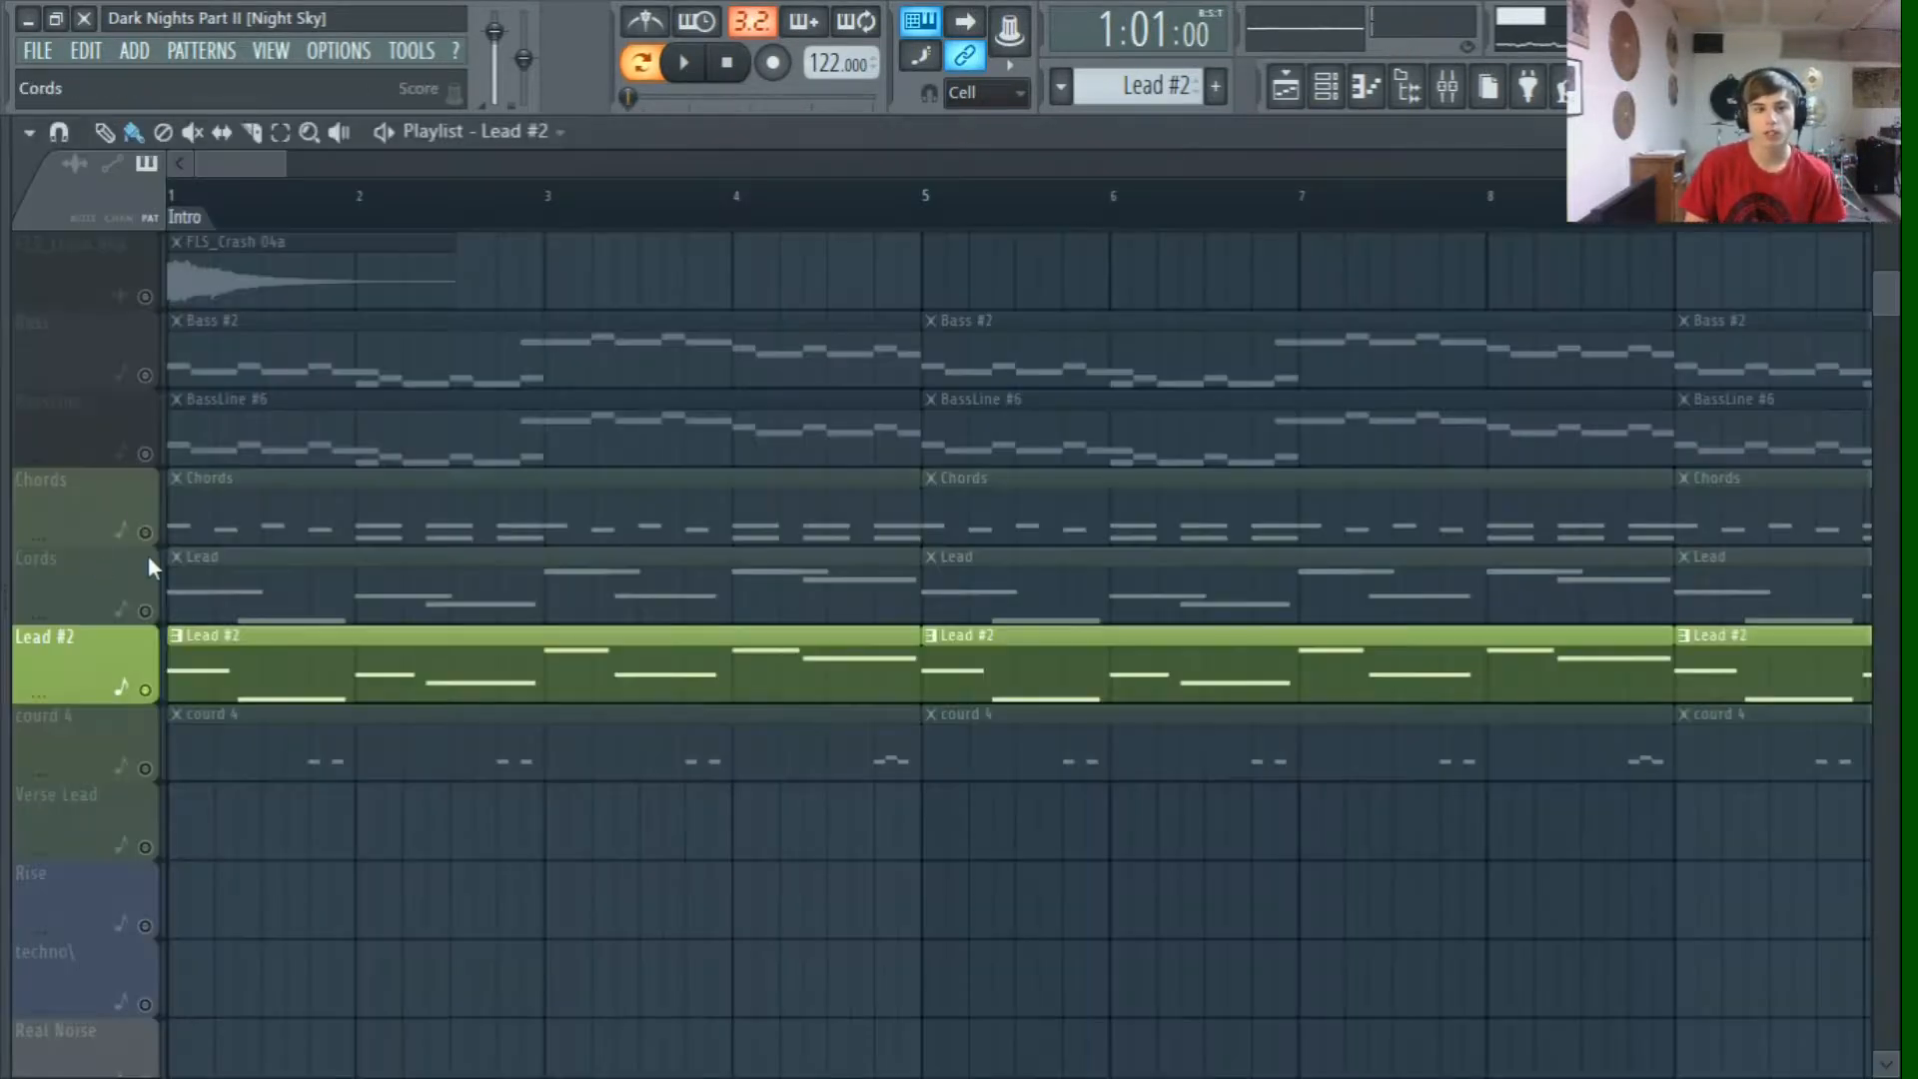
pyautogui.moveTo(124, 607); pyautogui.dragTo(155, 661)
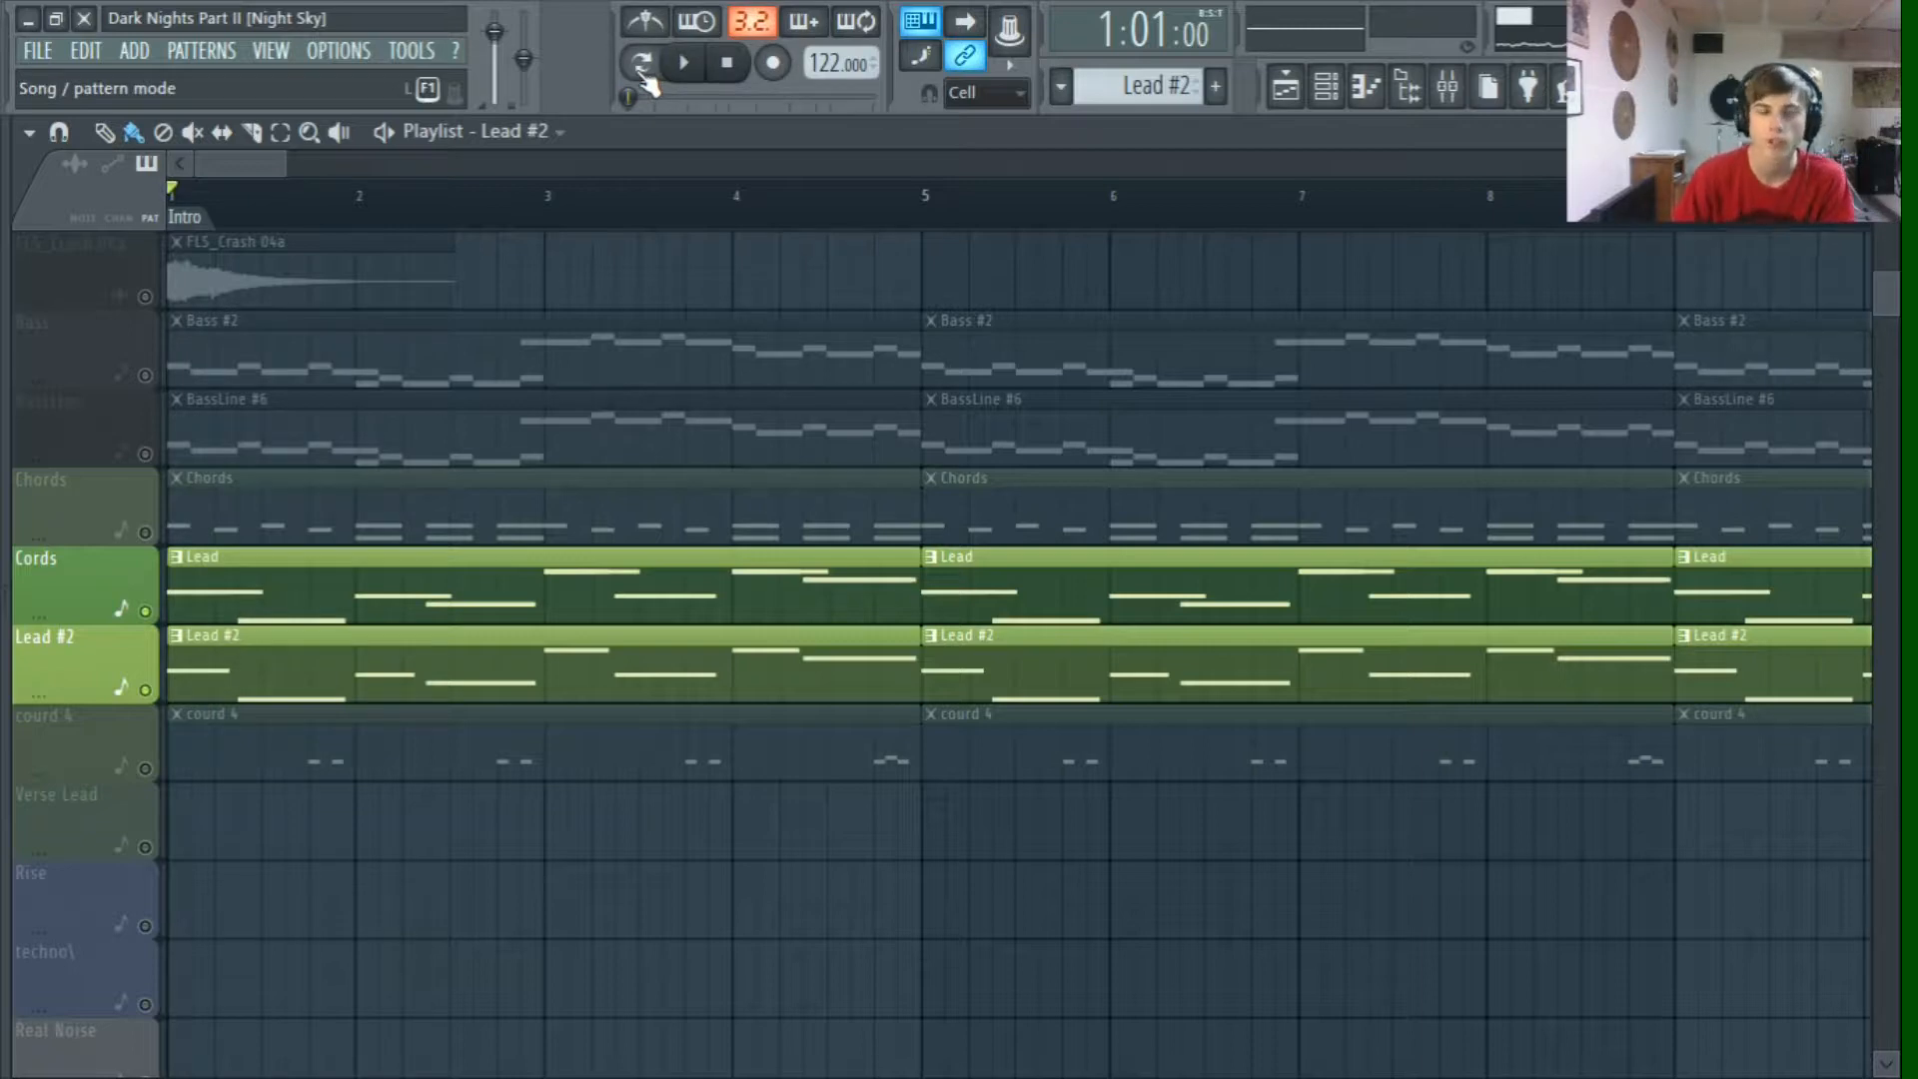
pyautogui.click(698, 72)
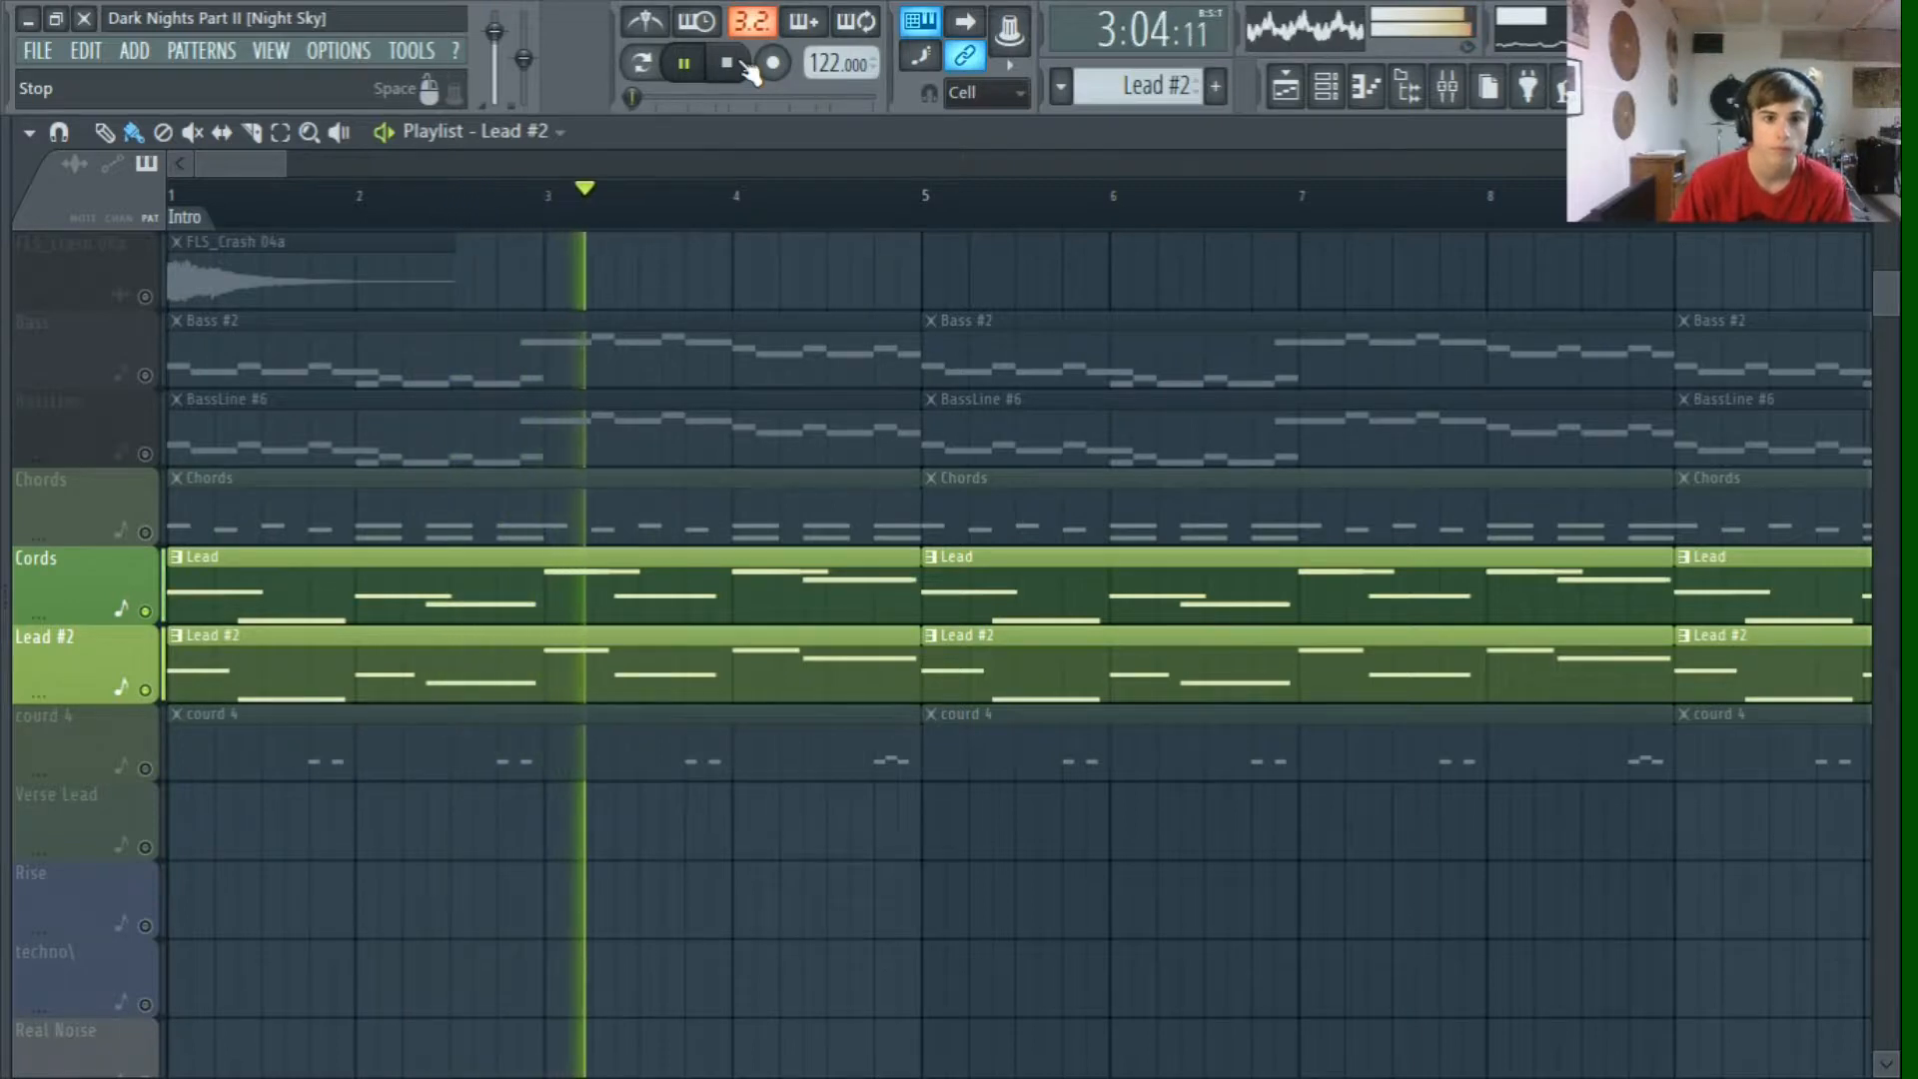
pyautogui.click(747, 70)
# Step: Mute the Cords and Lead #2 tracks and unmute the courd 4 track
pyautogui.rightClick(140, 689)
pyautogui.click(96, 604)
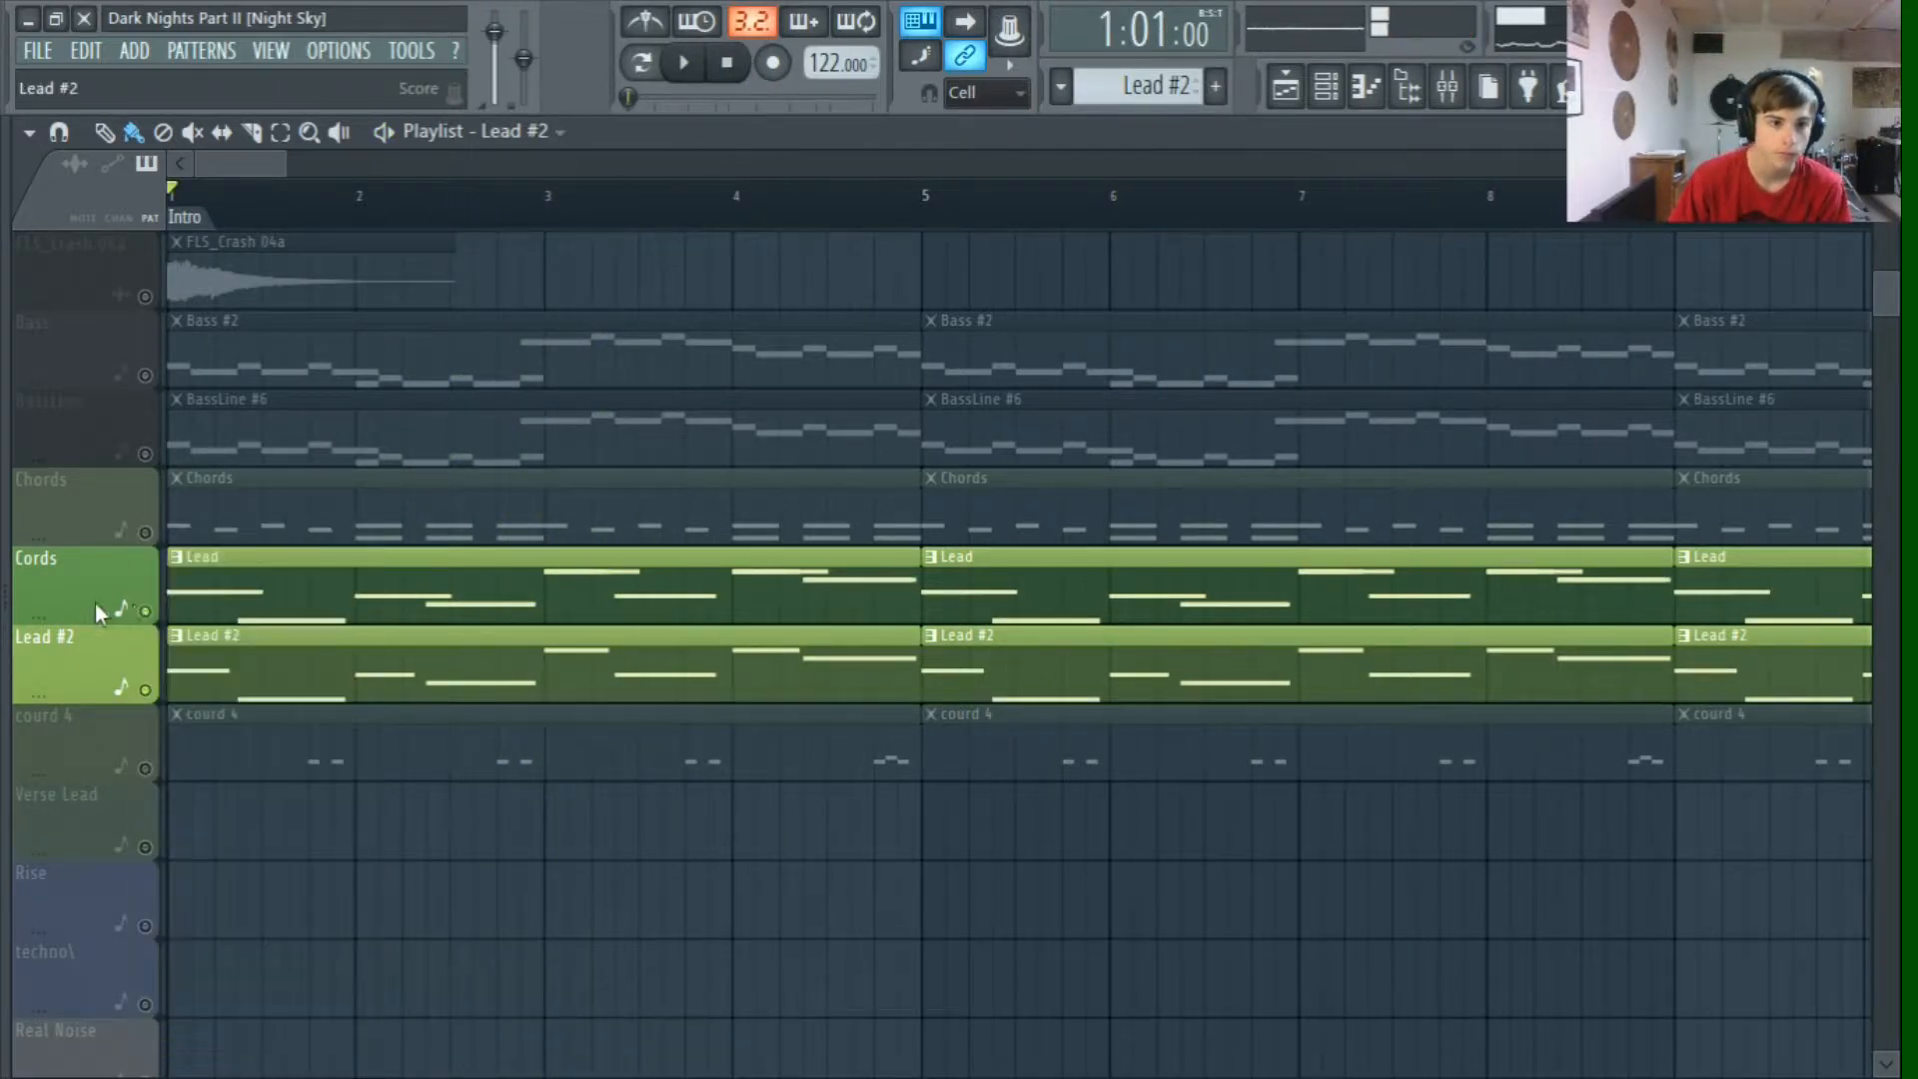
pyautogui.click(147, 610)
pyautogui.click(147, 689)
pyautogui.click(148, 766)
# Step: Play the courd 4 track, jumping to its notes in bars 2 and 4, then stop and unsolo it
pyautogui.press('space')
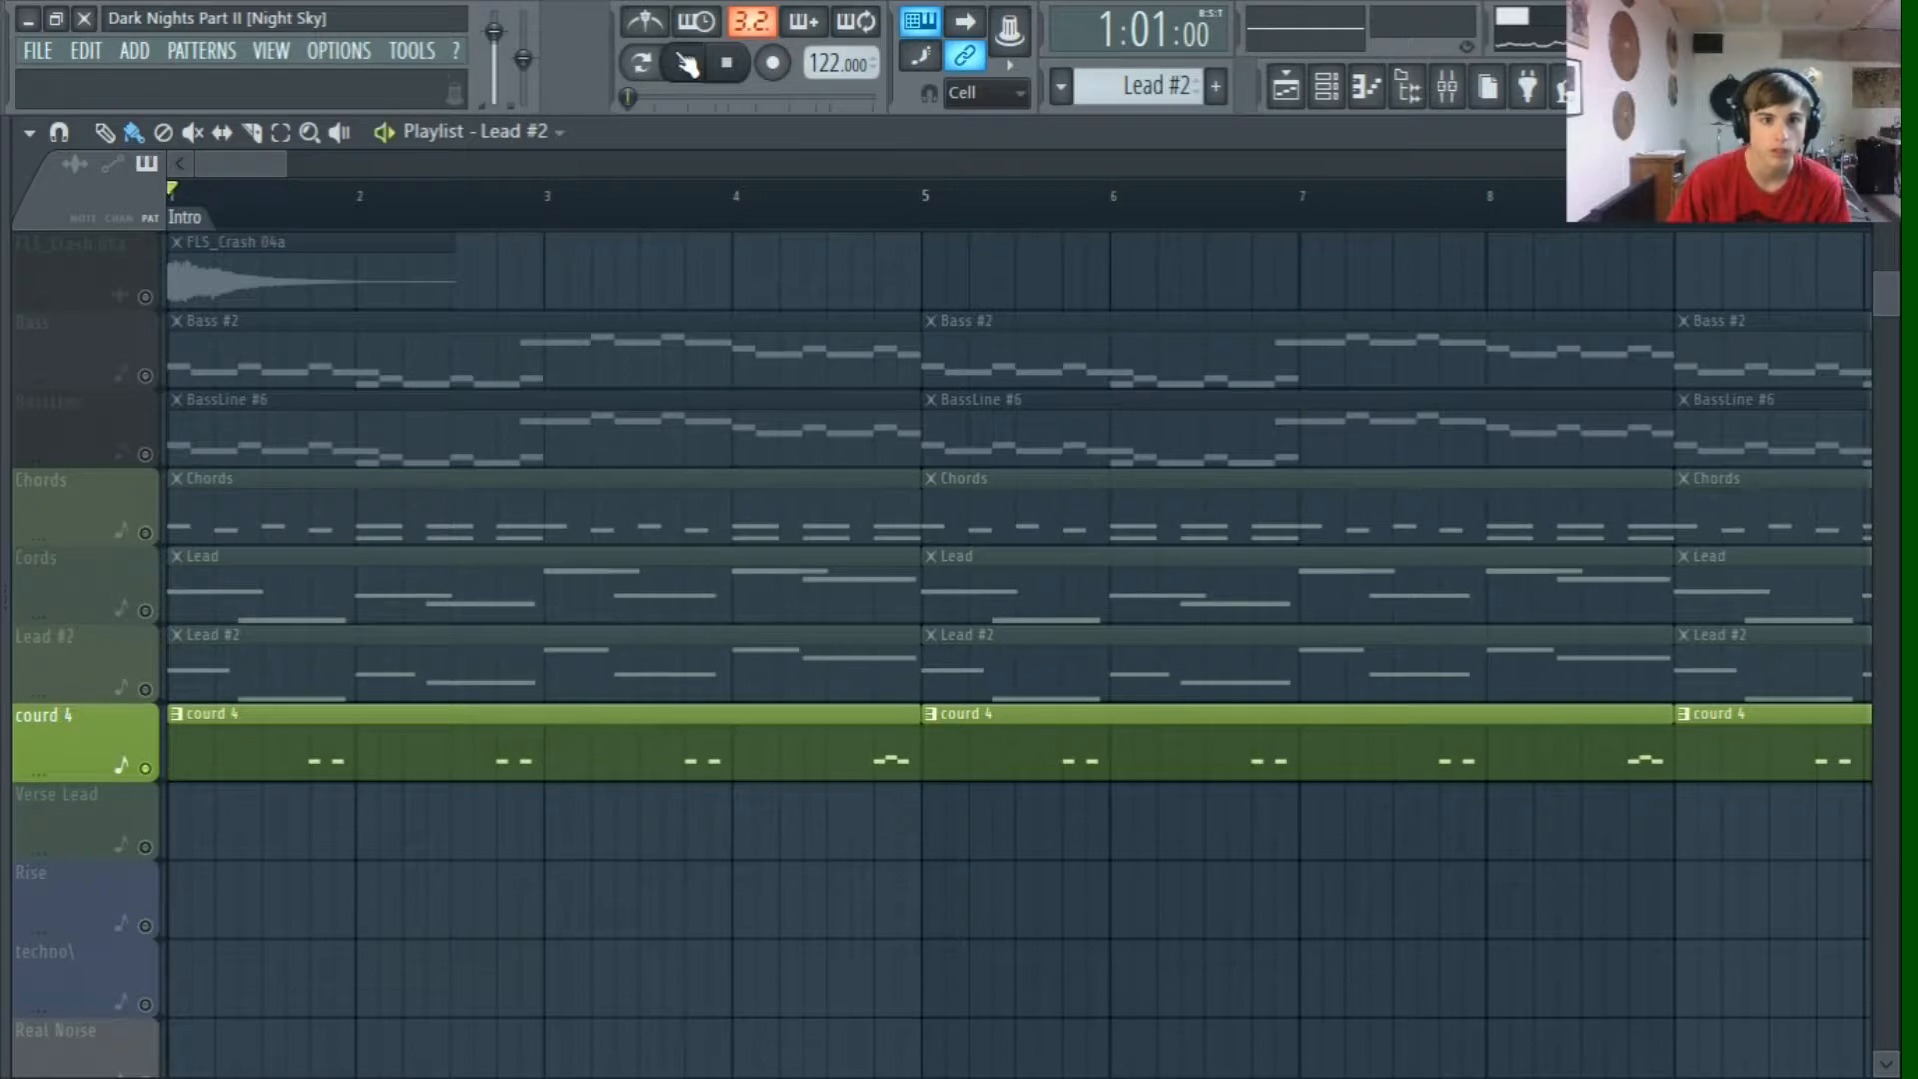
pyautogui.click(514, 203)
pyautogui.click(871, 206)
pyautogui.click(733, 67)
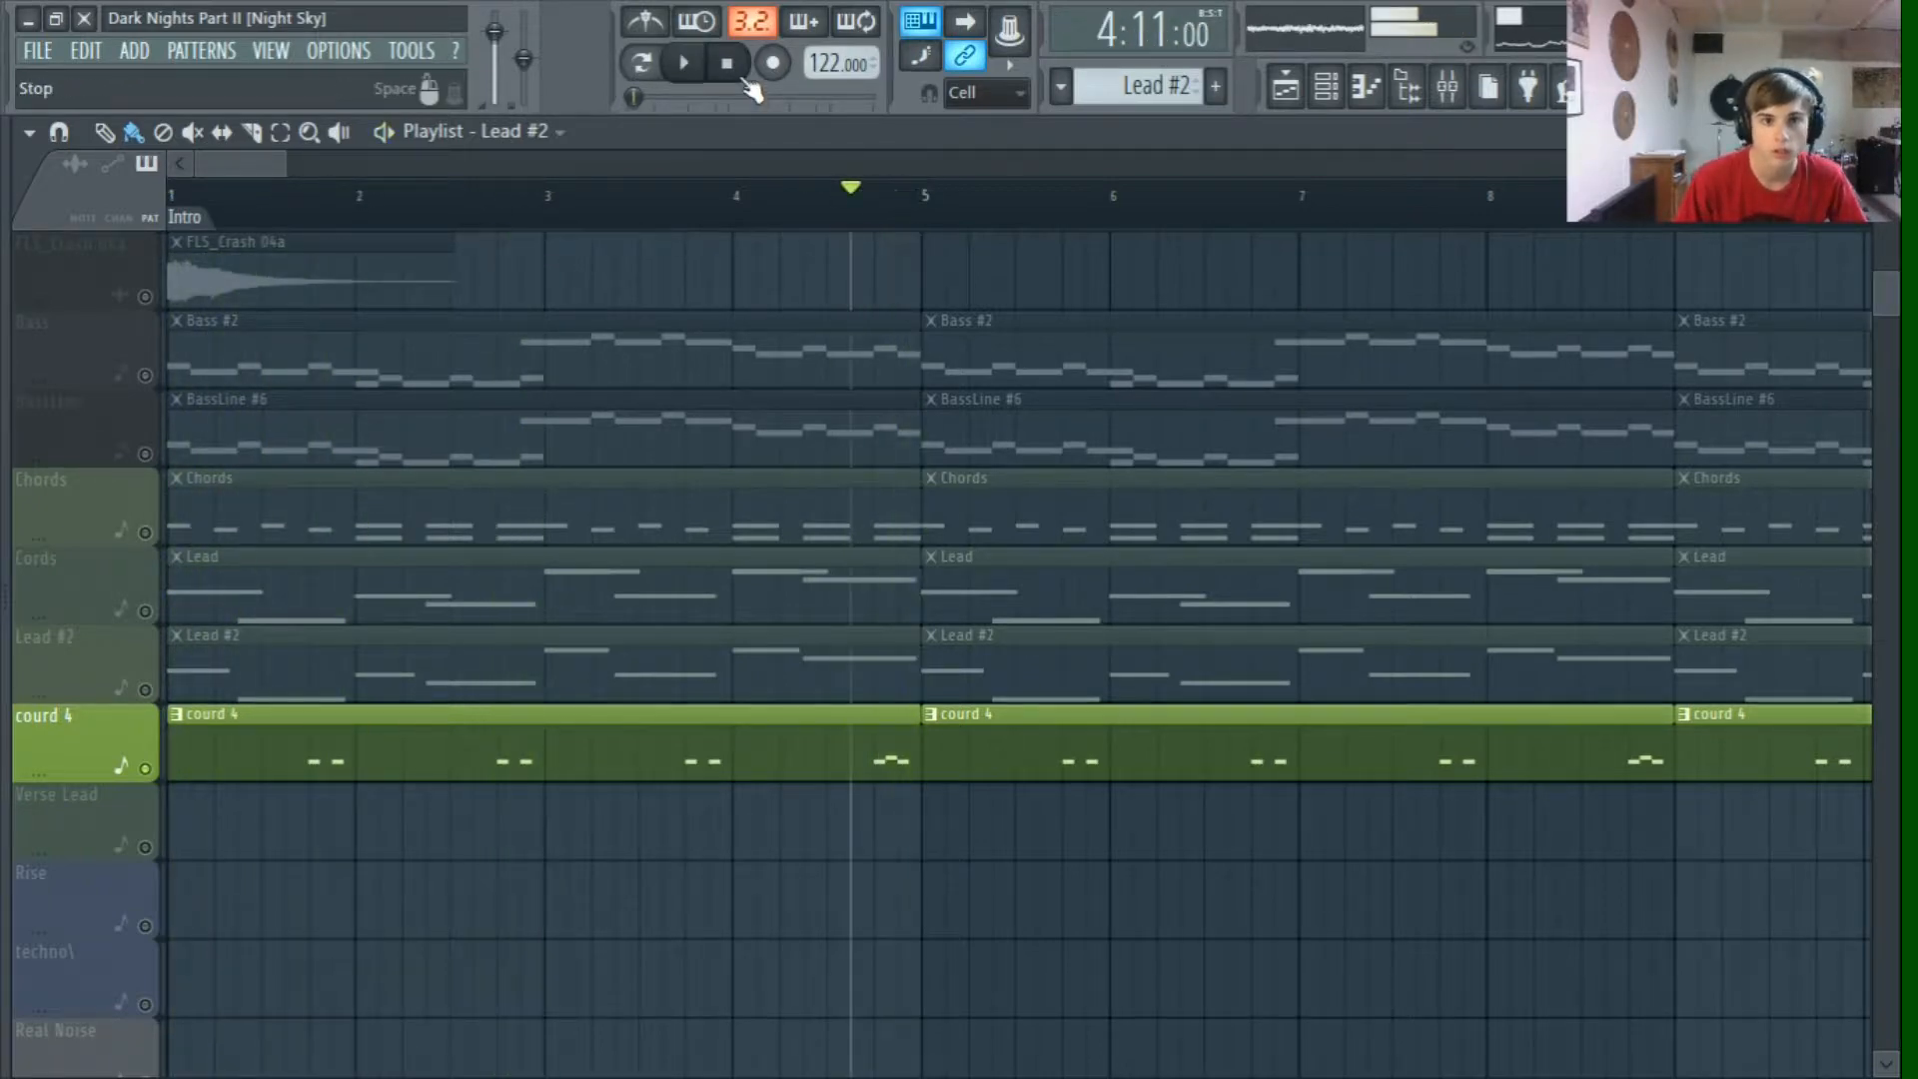
pyautogui.click(734, 67)
pyautogui.rightClick(147, 770)
# Step: Solo the Real Noise track that holds the intro noise clips in the playlist
pyautogui.scroll(-4, 512, 470)
pyautogui.scroll(-6, 511, 471)
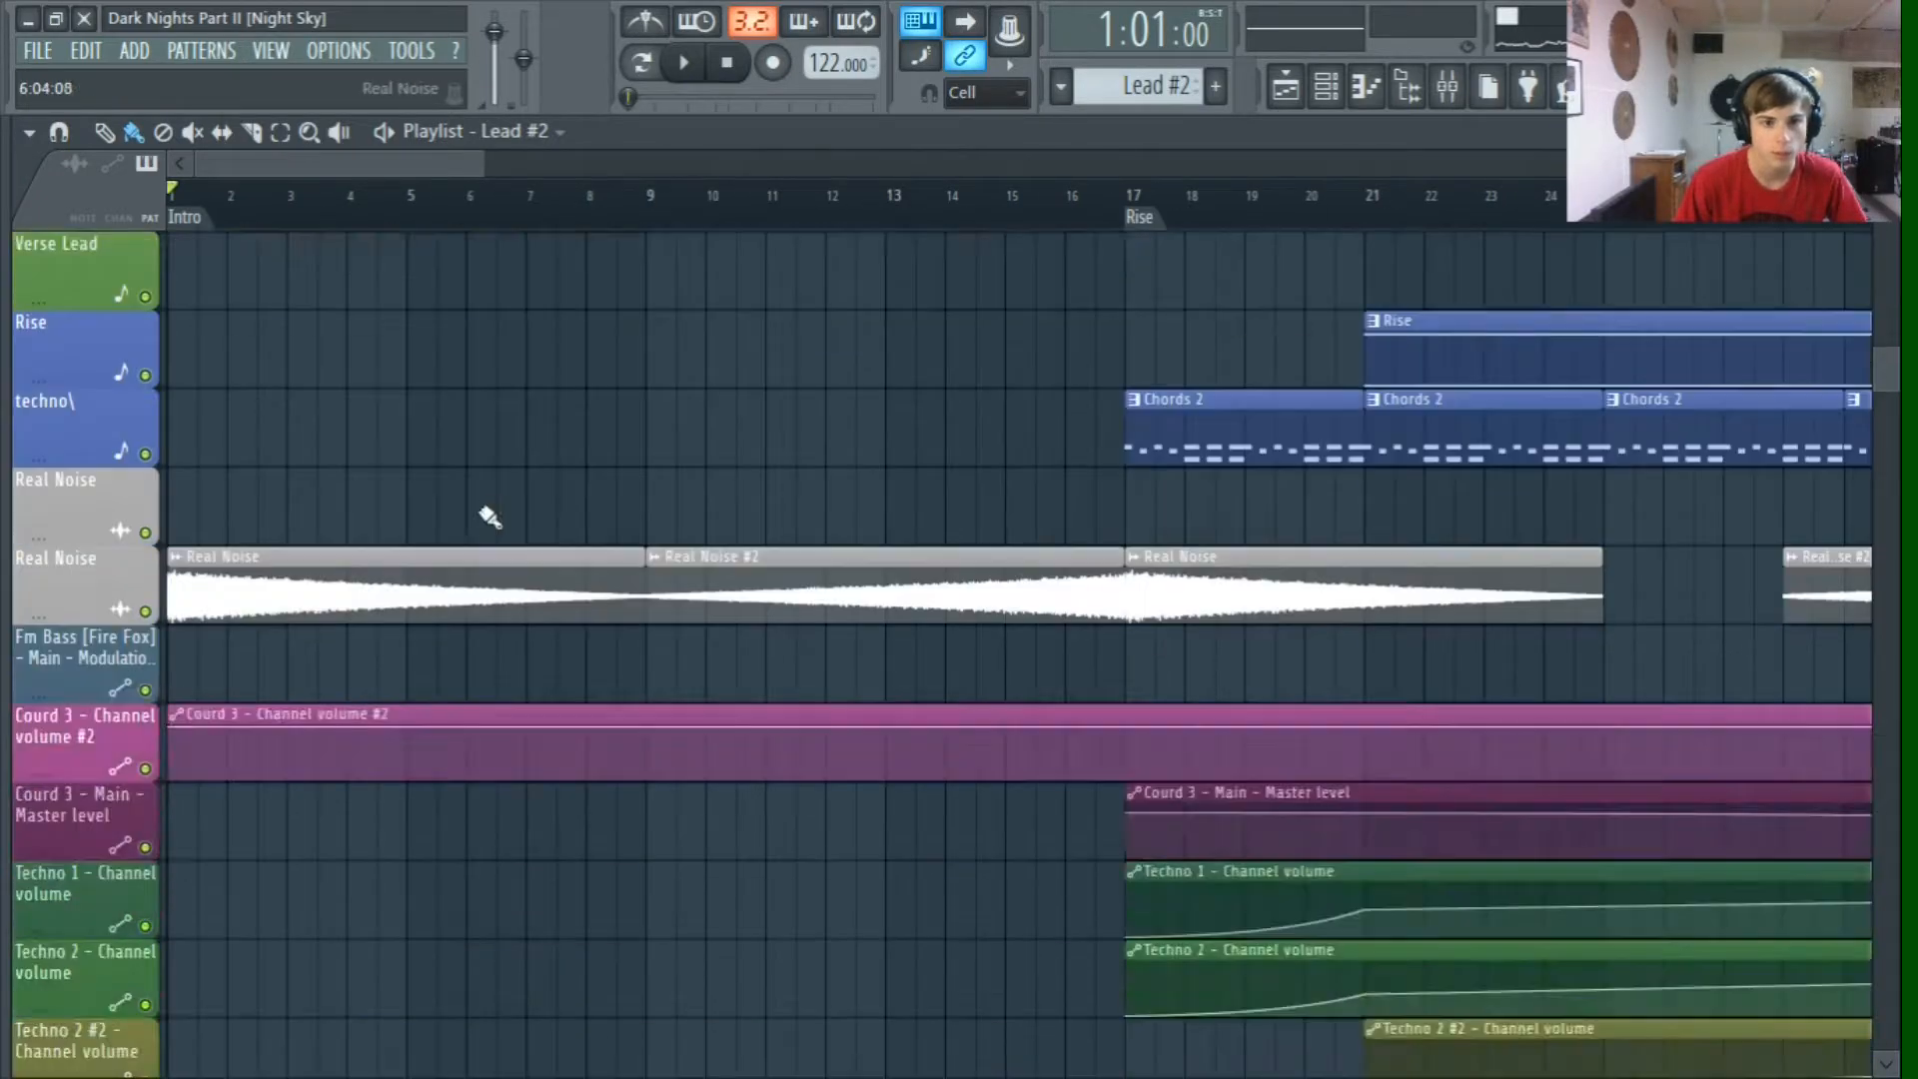
pyautogui.scroll(11, 484, 510)
pyautogui.scroll(-11, 431, 969)
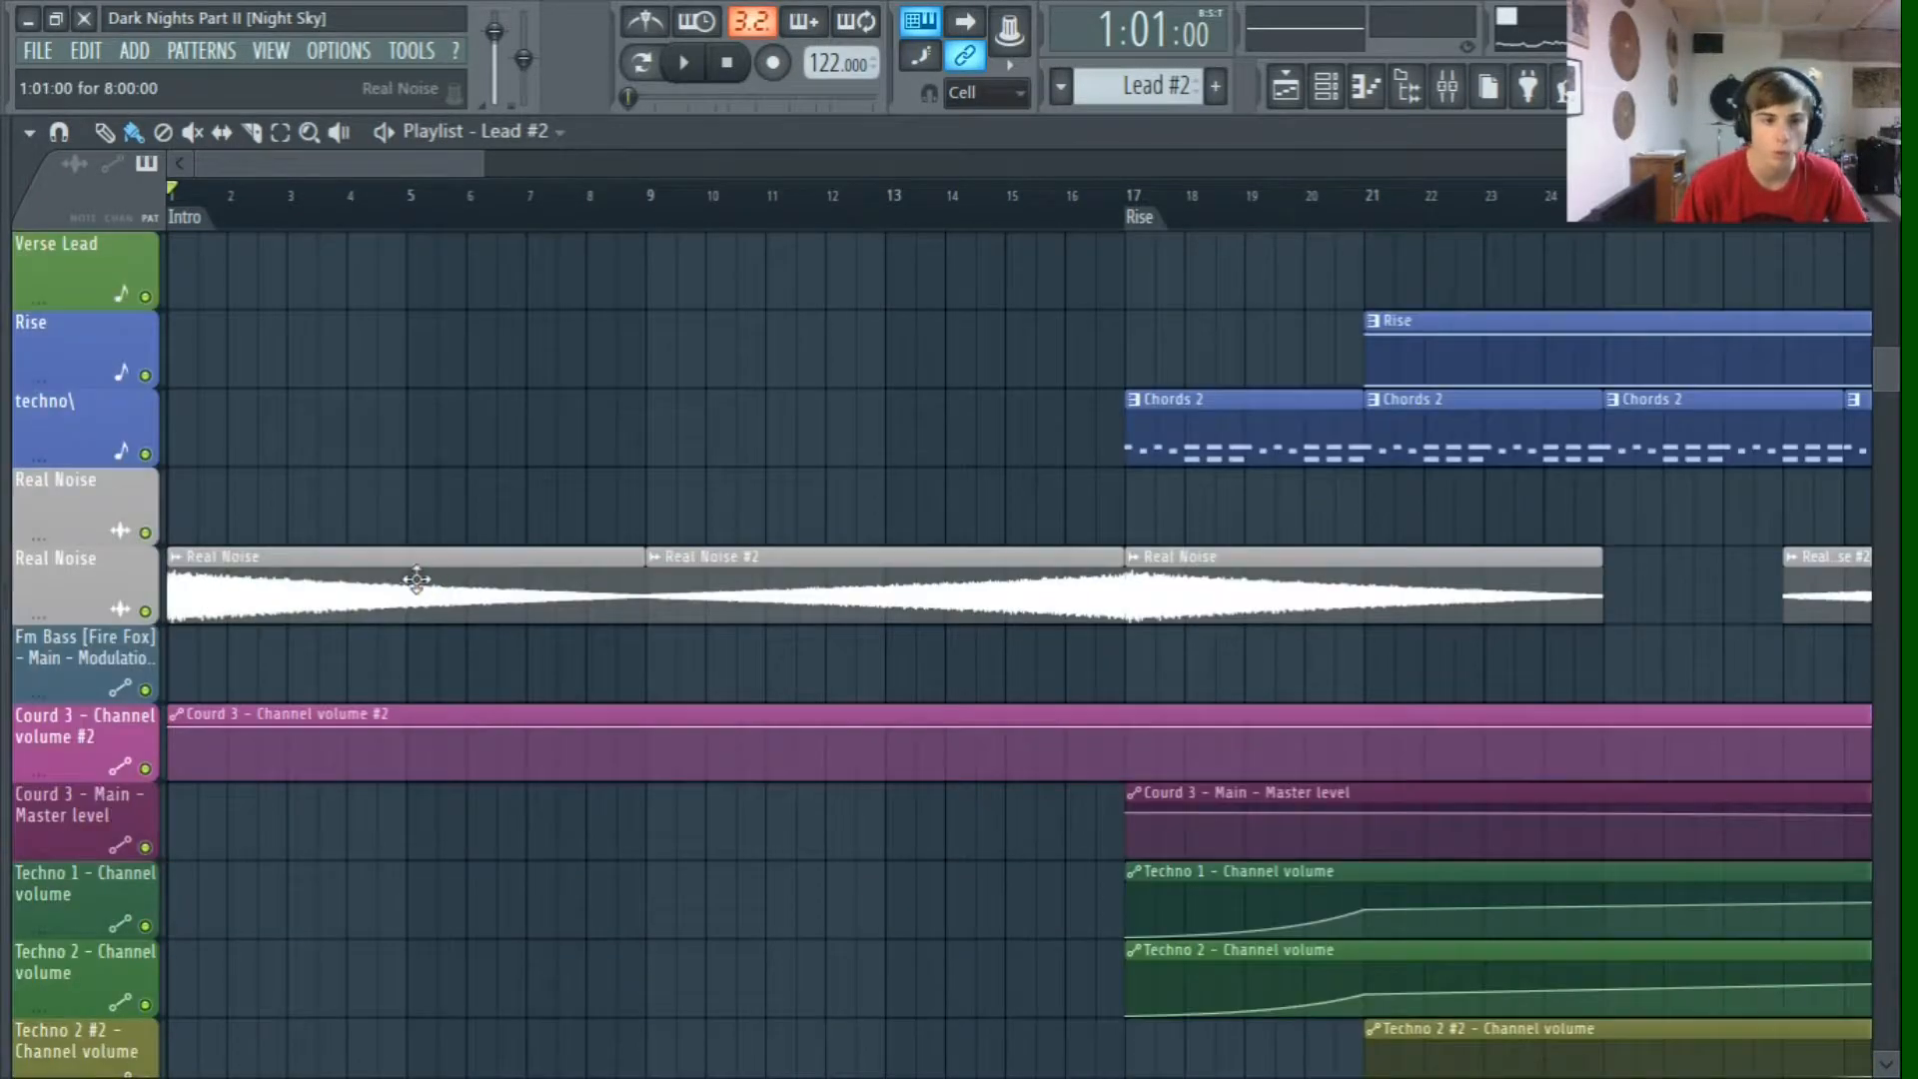
pyautogui.rightClick(146, 612)
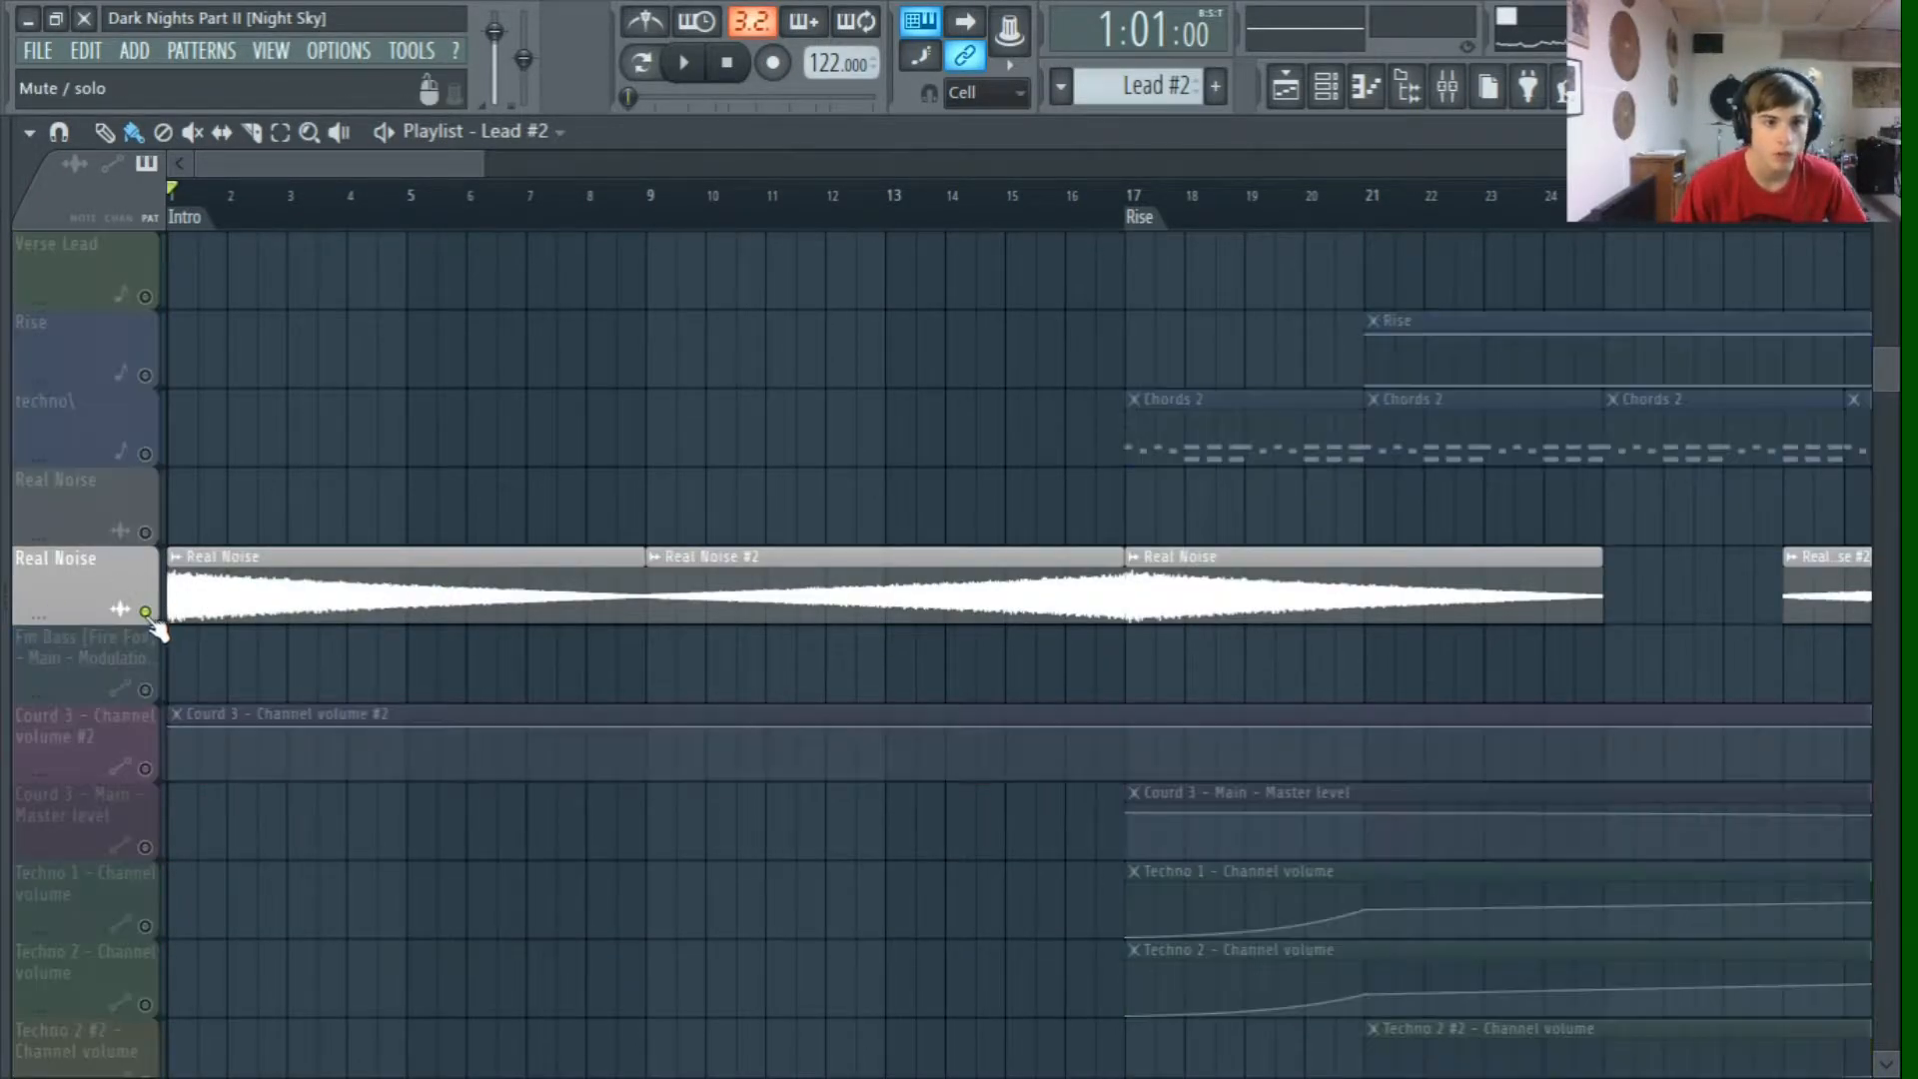
# Step: Play the soloed Real Noise track from the start, jump to bar 16, then stop and unsolo it
pyautogui.click(694, 62)
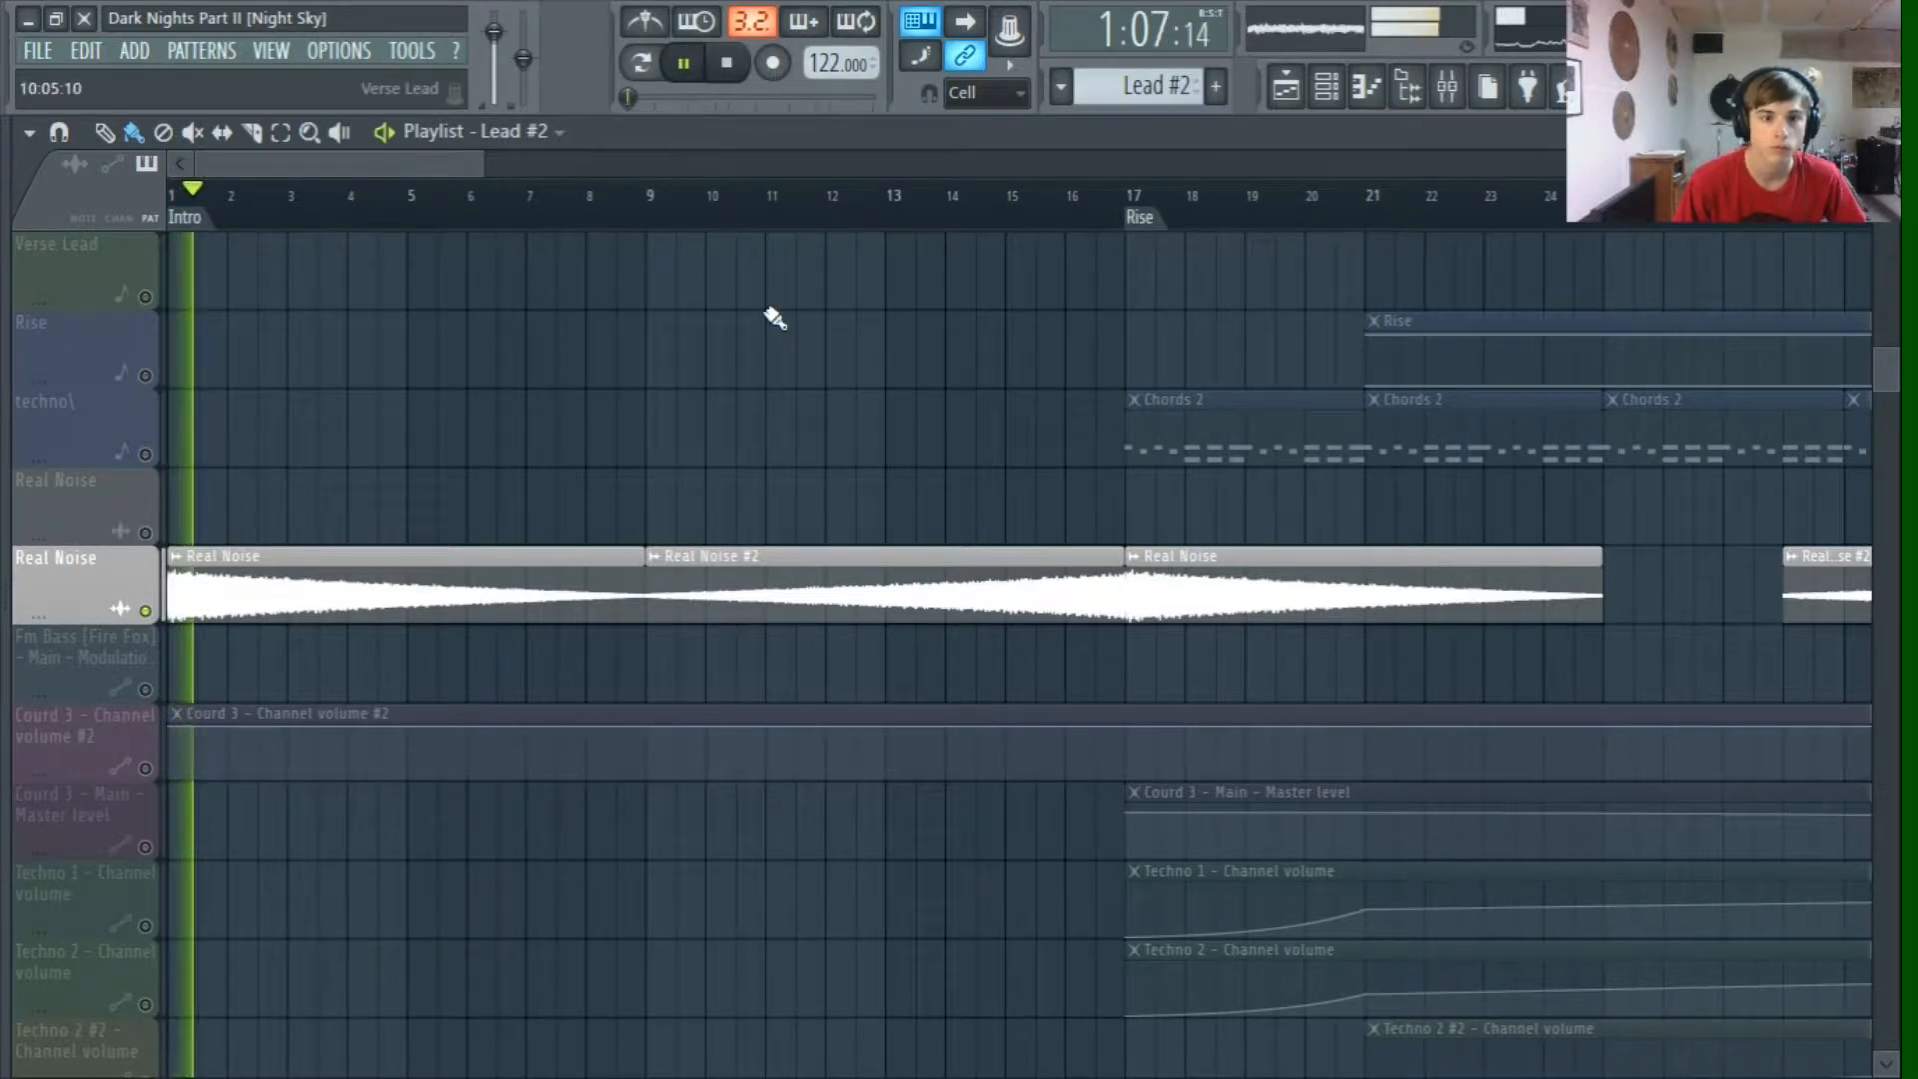
pyautogui.click(1077, 205)
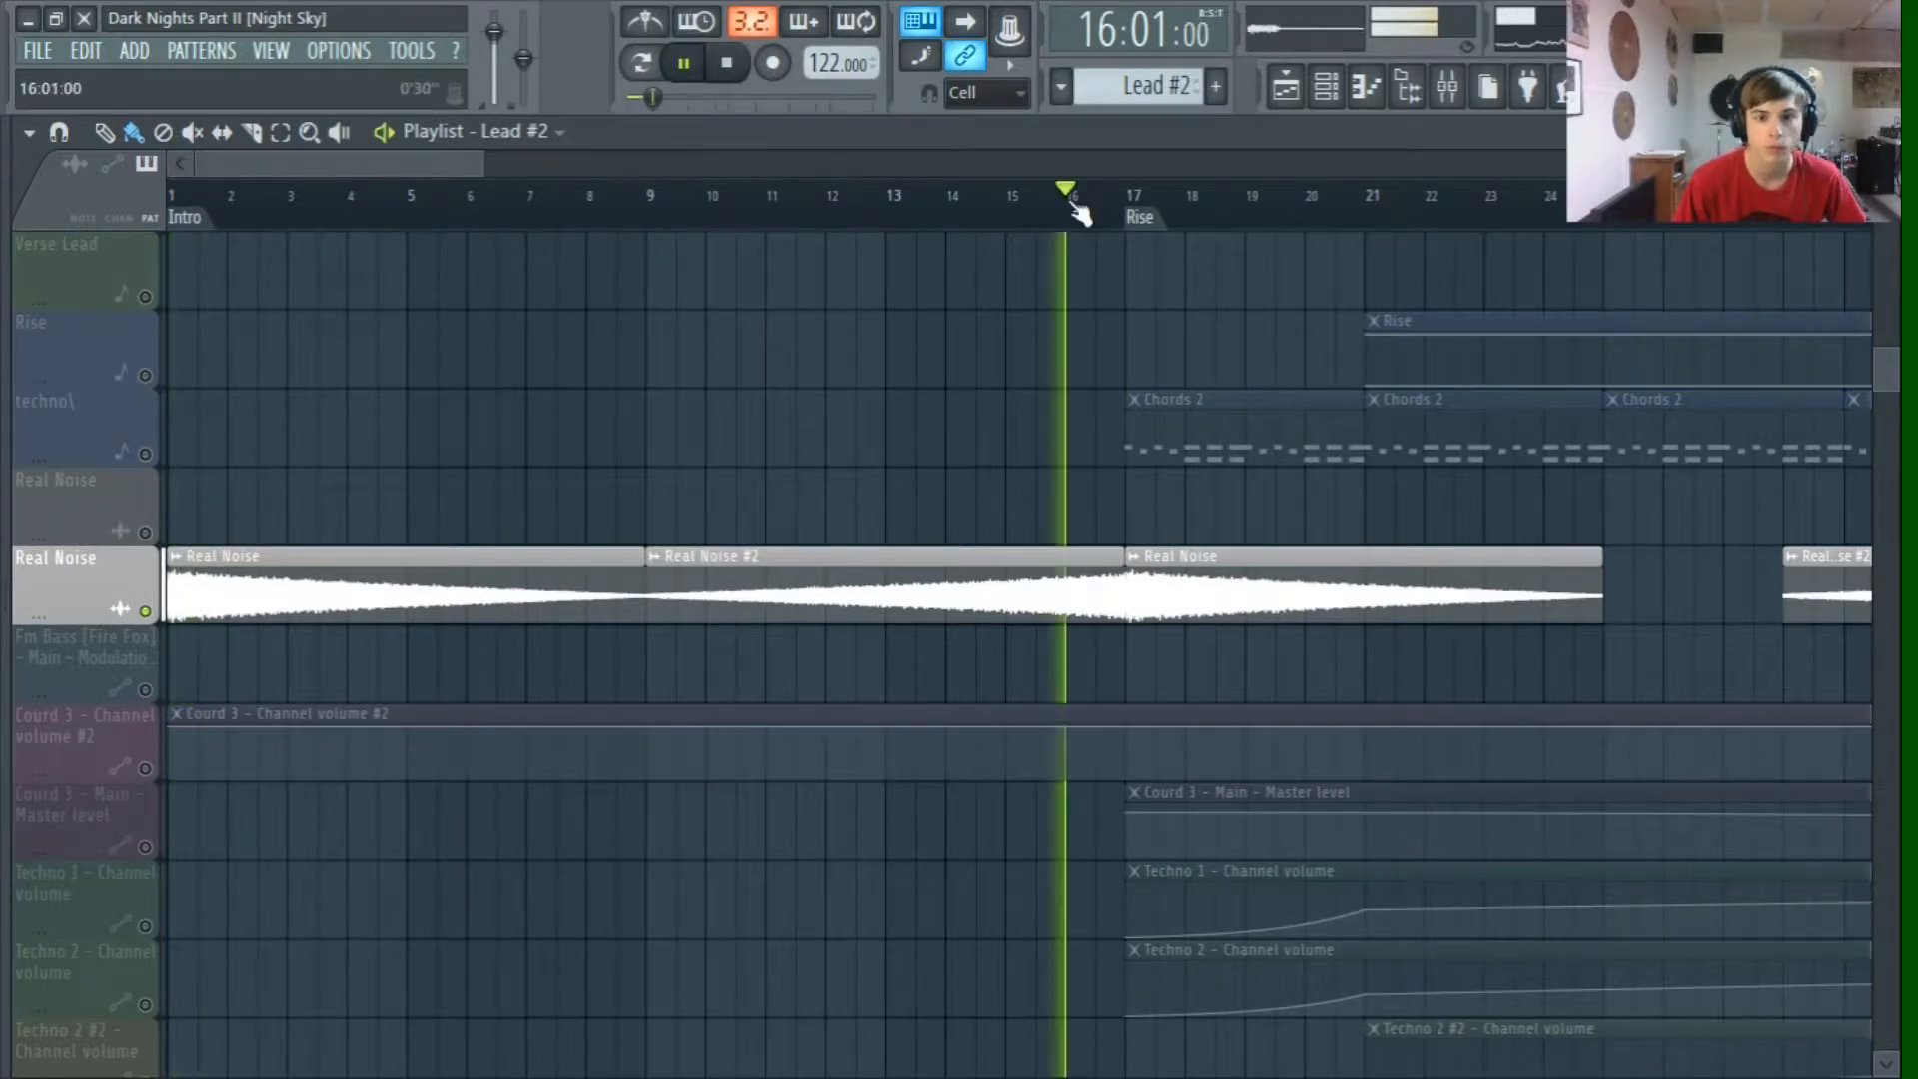
pyautogui.click(727, 63)
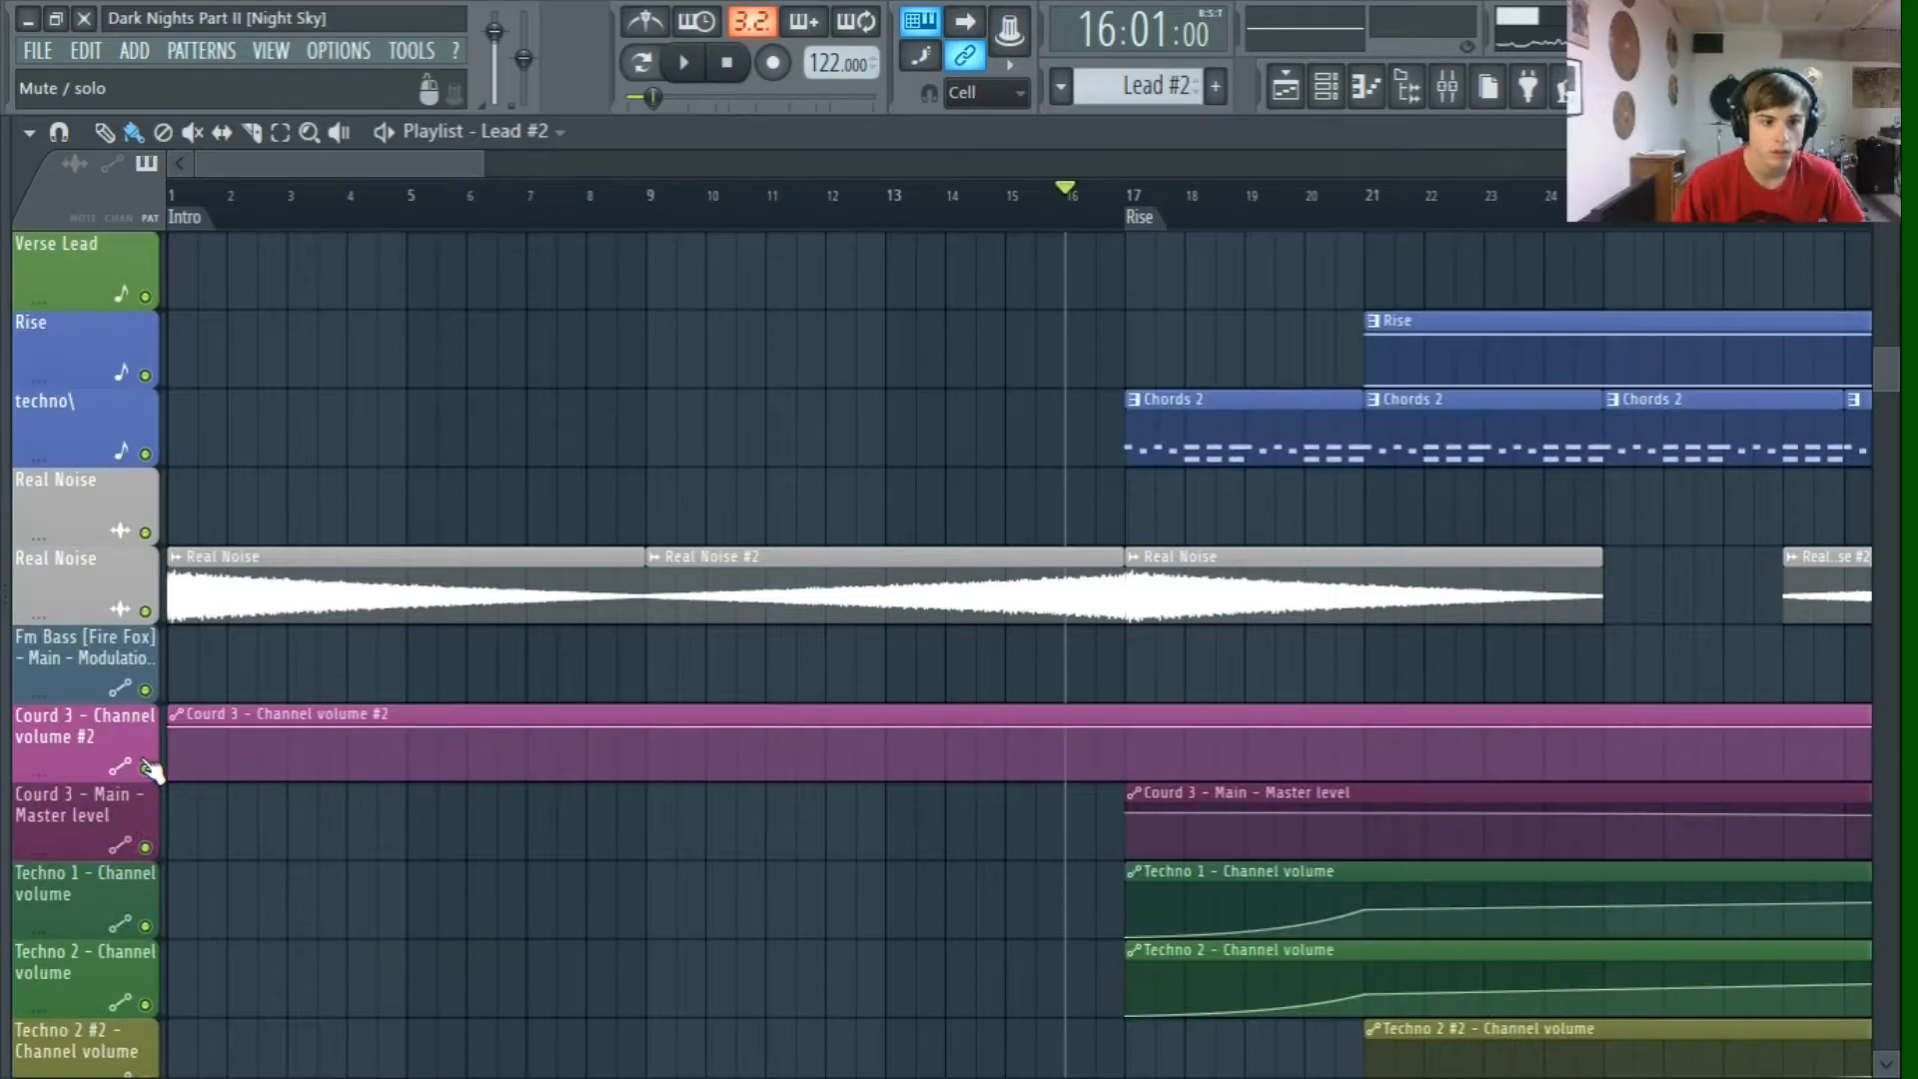
# Step: Look through the automation clip tracks below the Real Noise tracks in the playlist
pyautogui.scroll(-10, 324, 599)
pyautogui.keyDown('ctrl'); pyautogui.scroll(-5, 325, 599); pyautogui.keyUp('ctrl')
pyautogui.scroll(-4, 340, 580)
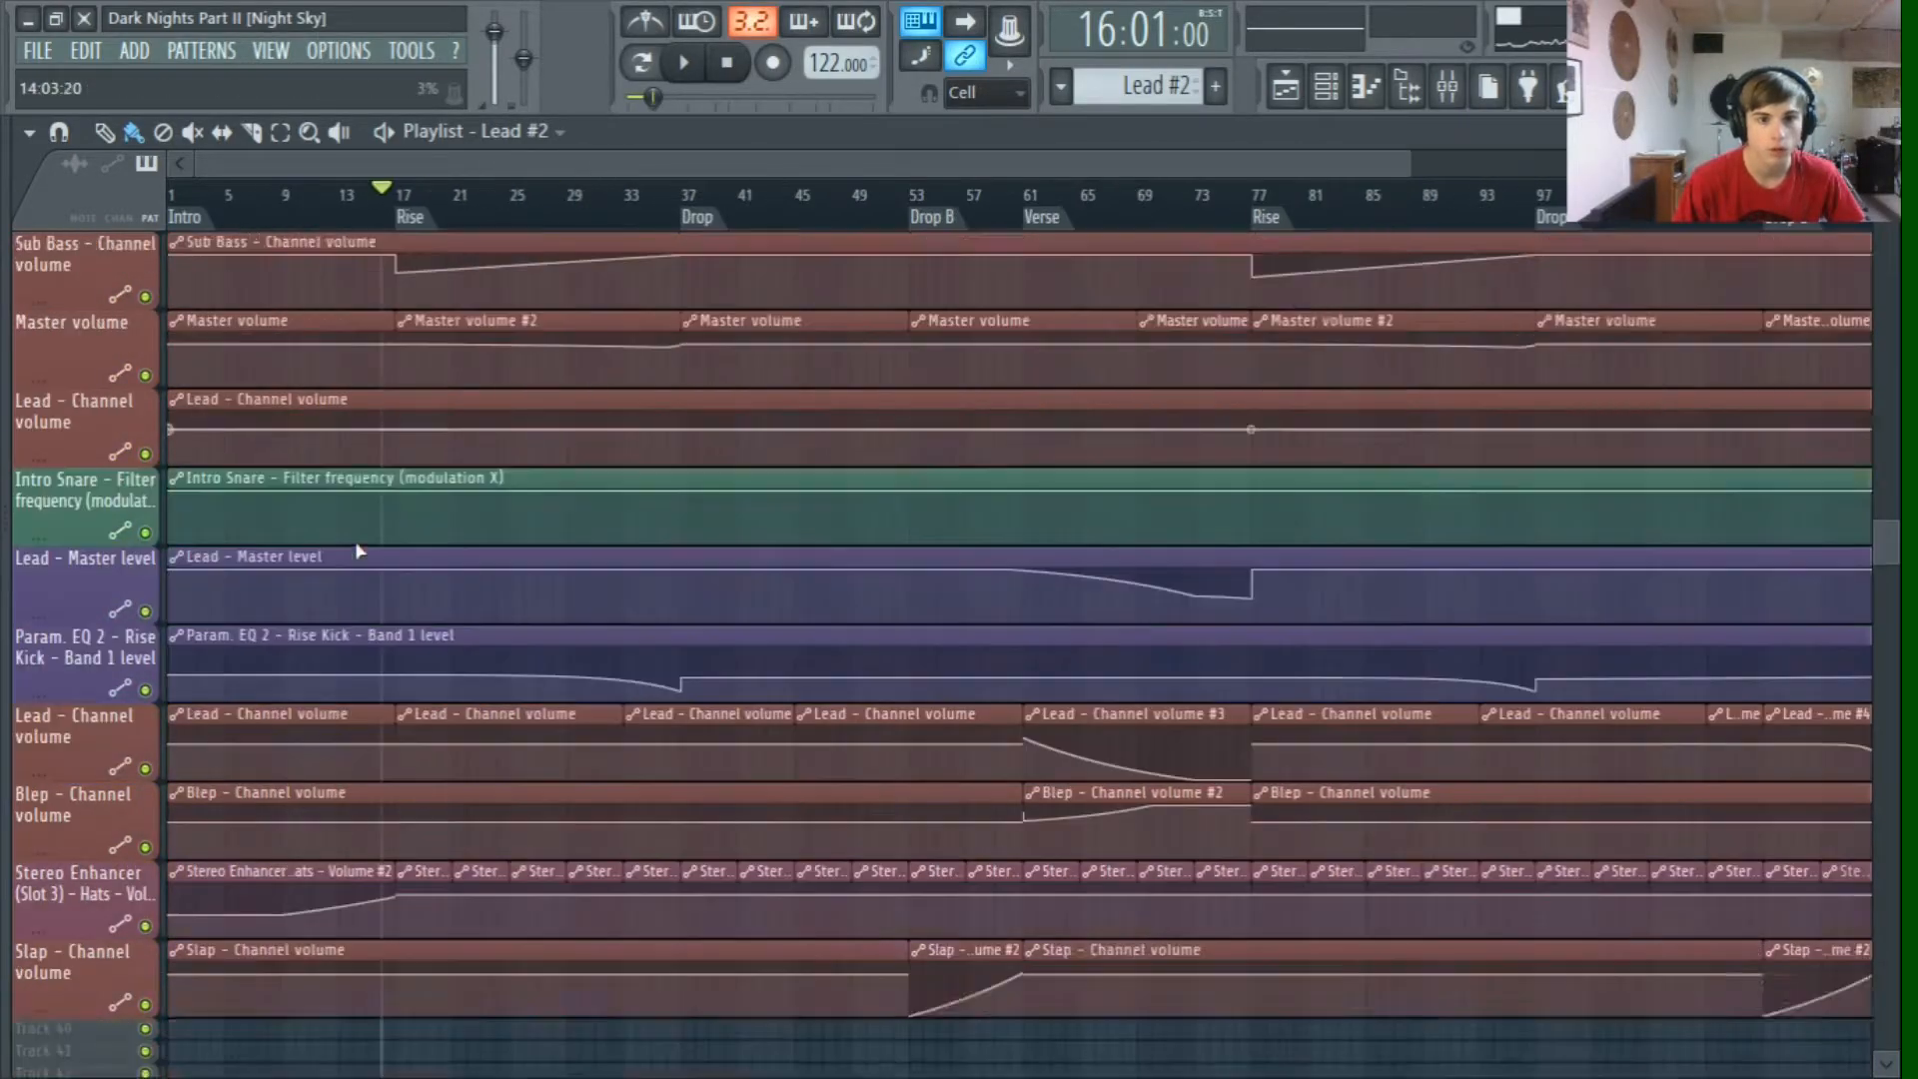
pyautogui.scroll(6, 356, 550)
pyautogui.scroll(-6, 359, 551)
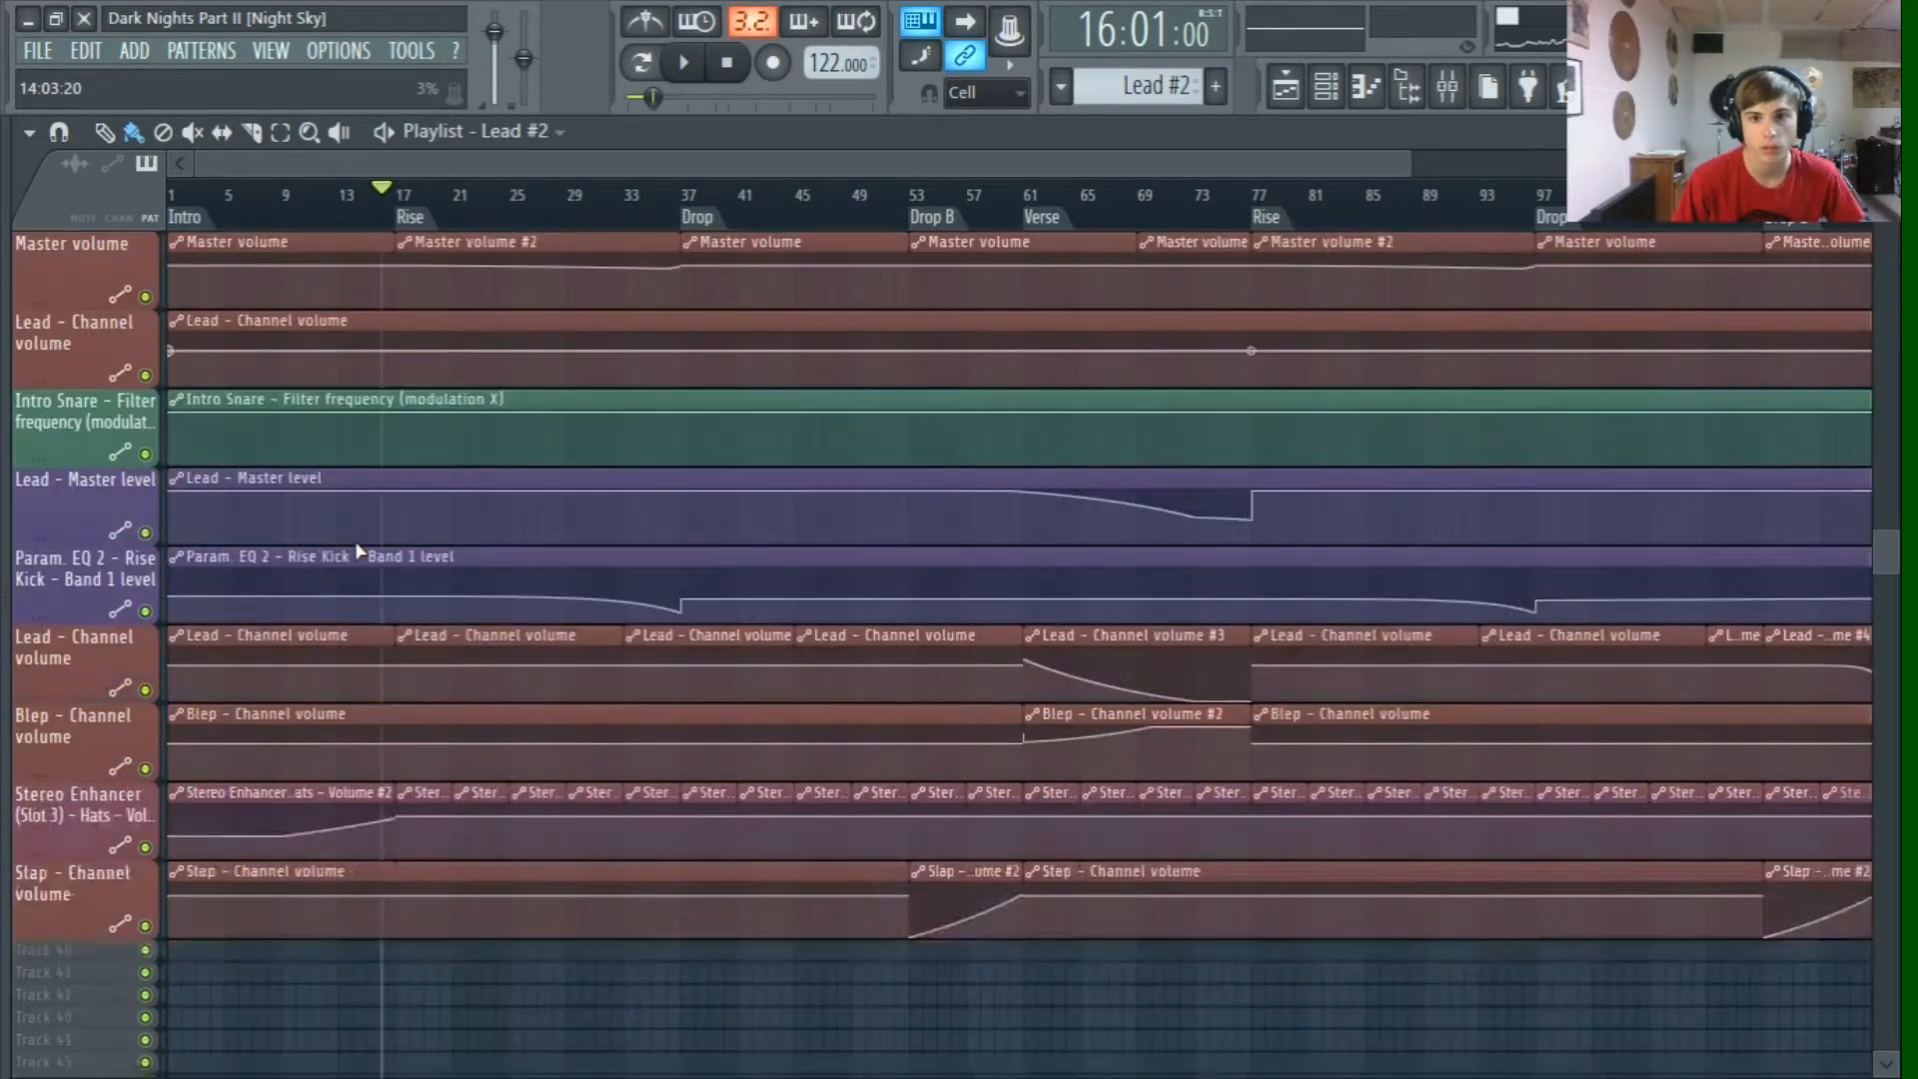
pyautogui.scroll(15, 360, 550)
pyautogui.scroll(-8, 361, 551)
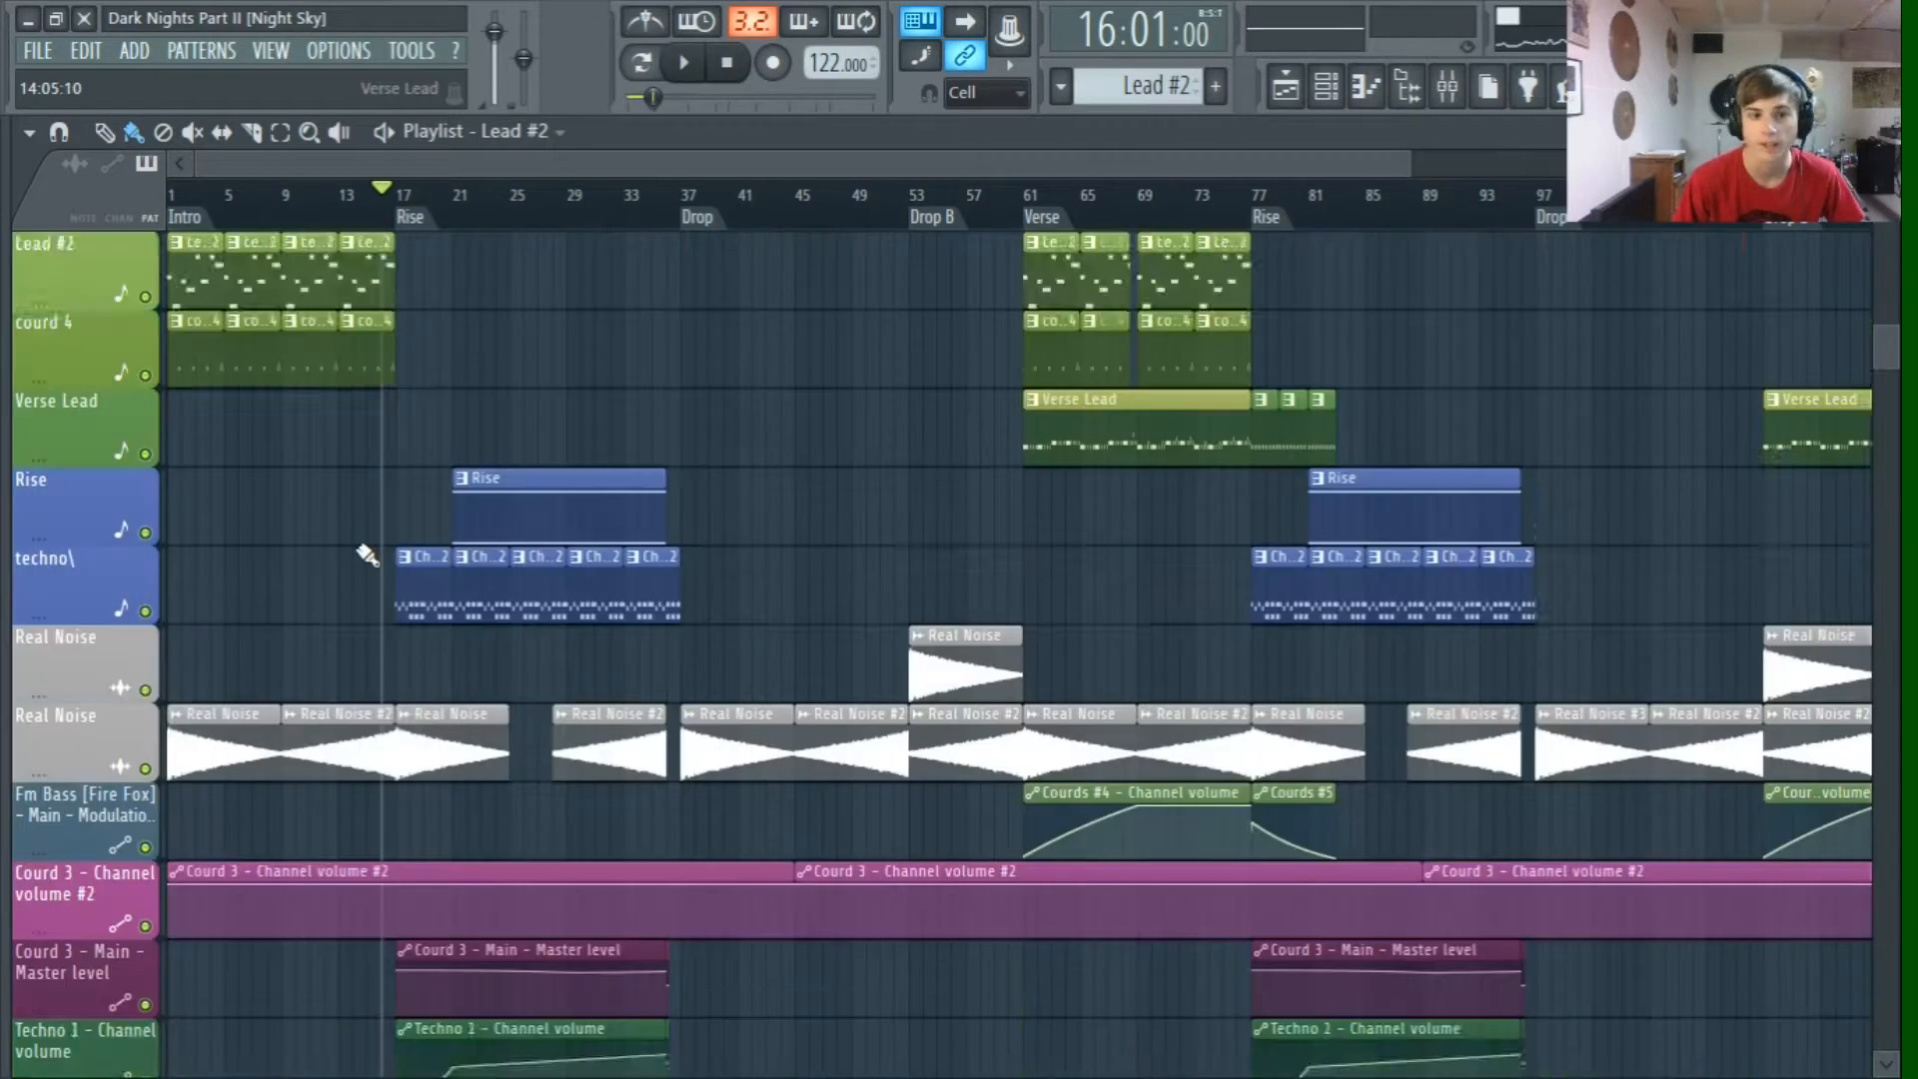
# Step: Go to the Rise section in the playlist, play it from bar 17, then stop
pyautogui.scroll(12, 364, 555)
pyautogui.keyDown('ctrl'); pyautogui.scroll(4, 255, 619); pyautogui.keyUp('ctrl')
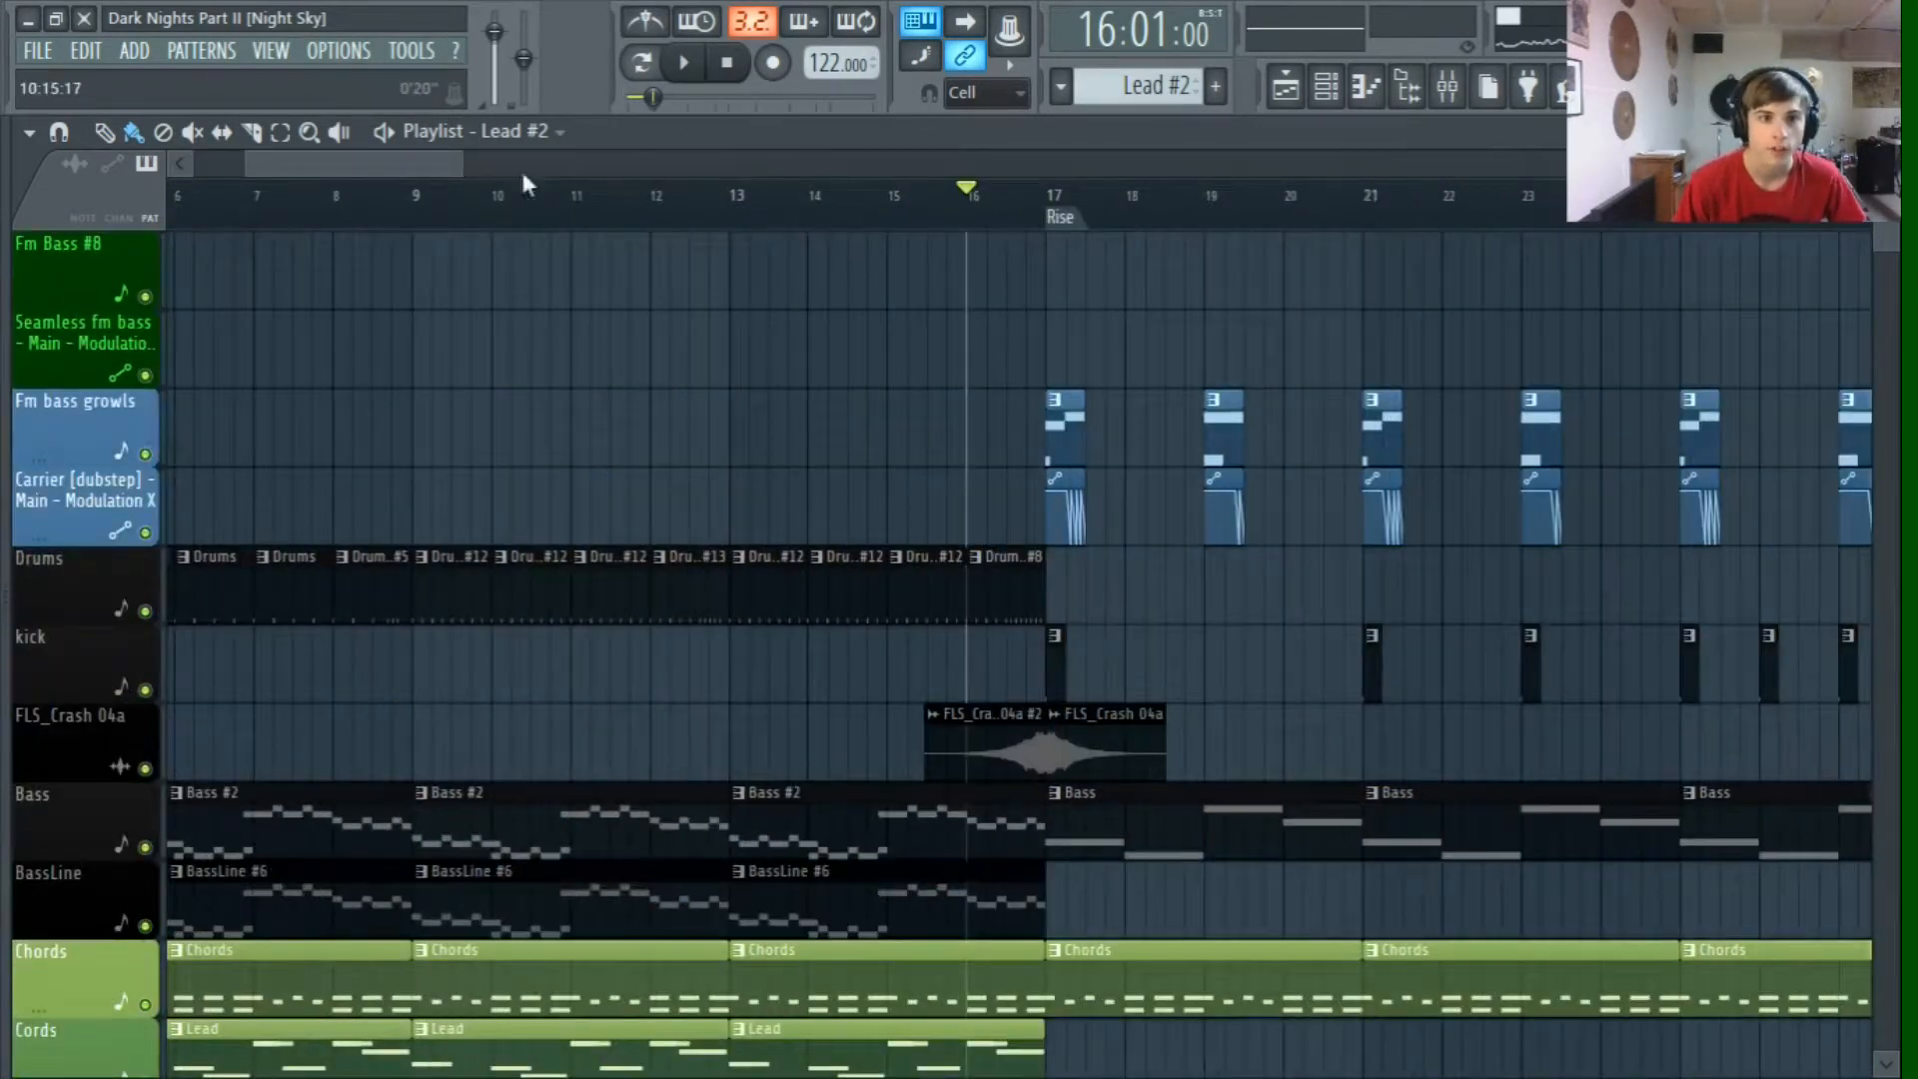
pyautogui.moveTo(305, 221); pyautogui.dragTo(455, 200)
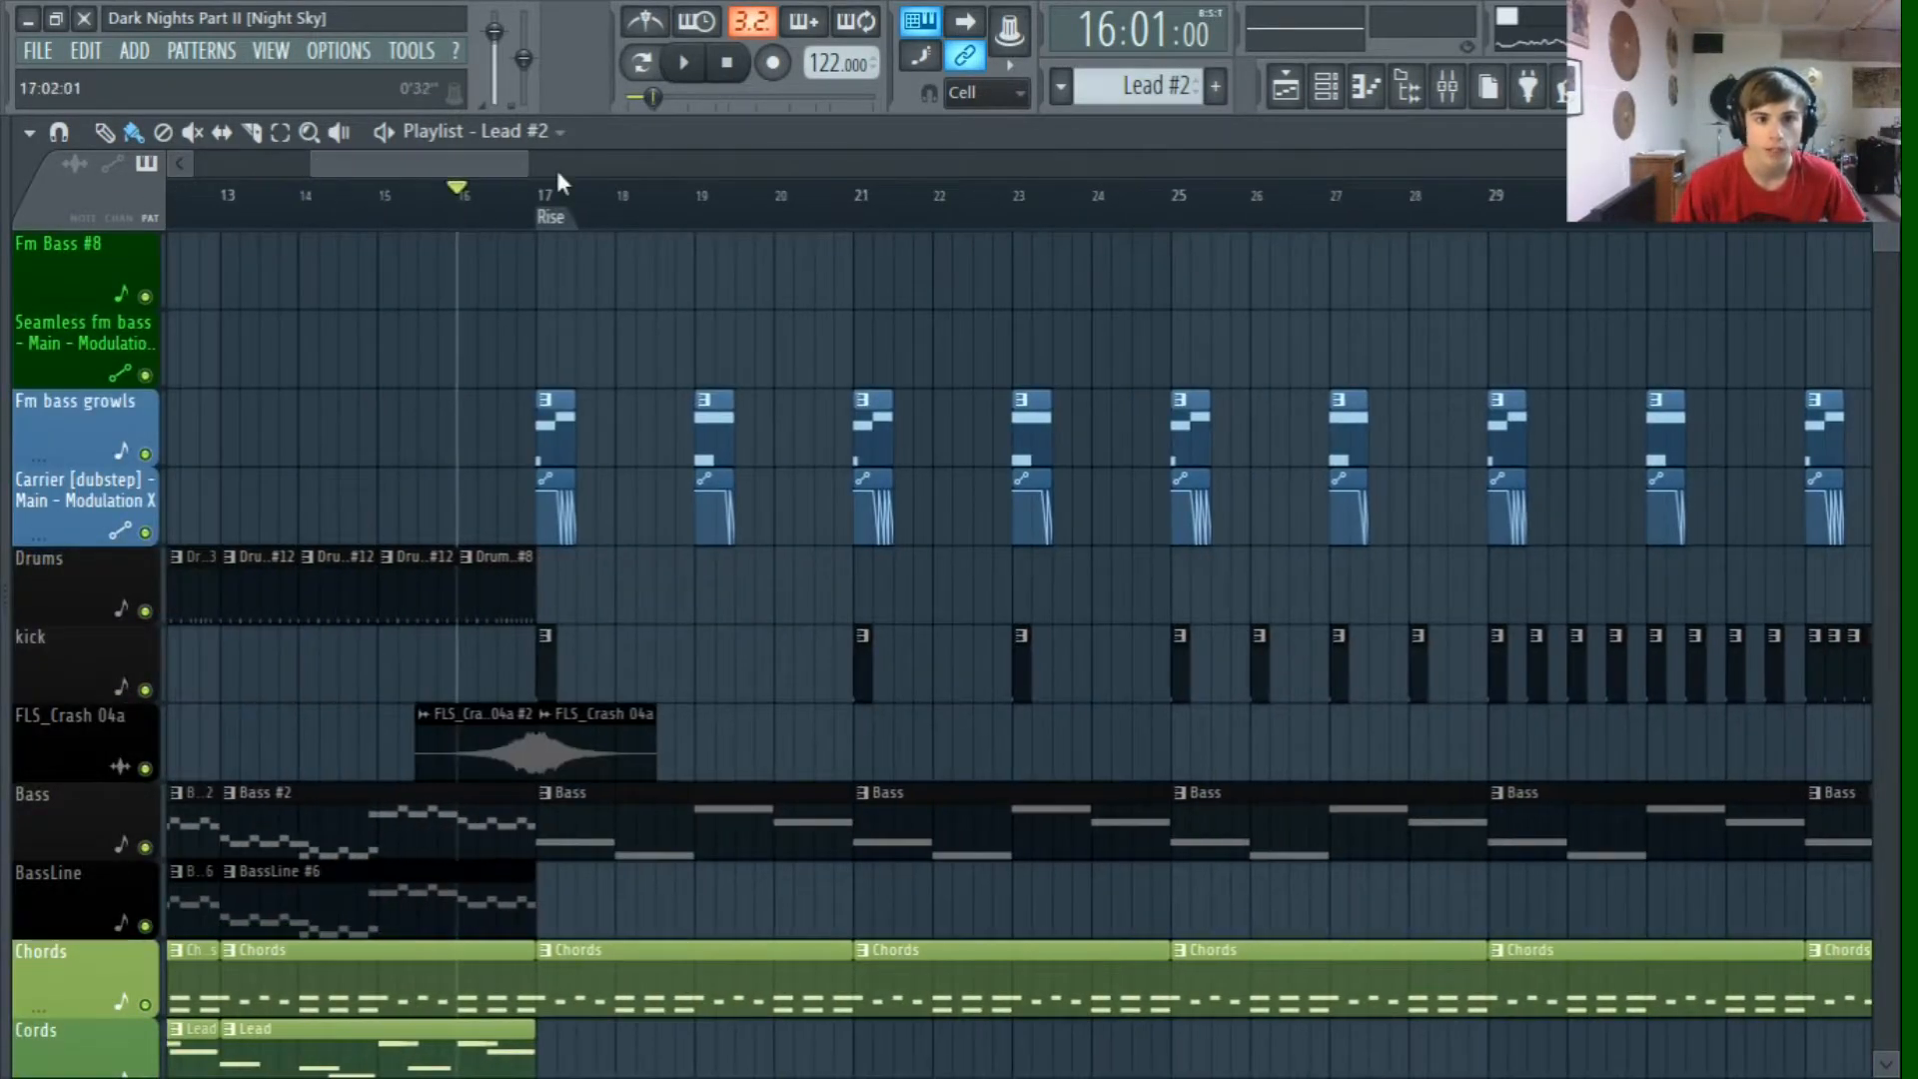
pyautogui.click(686, 63)
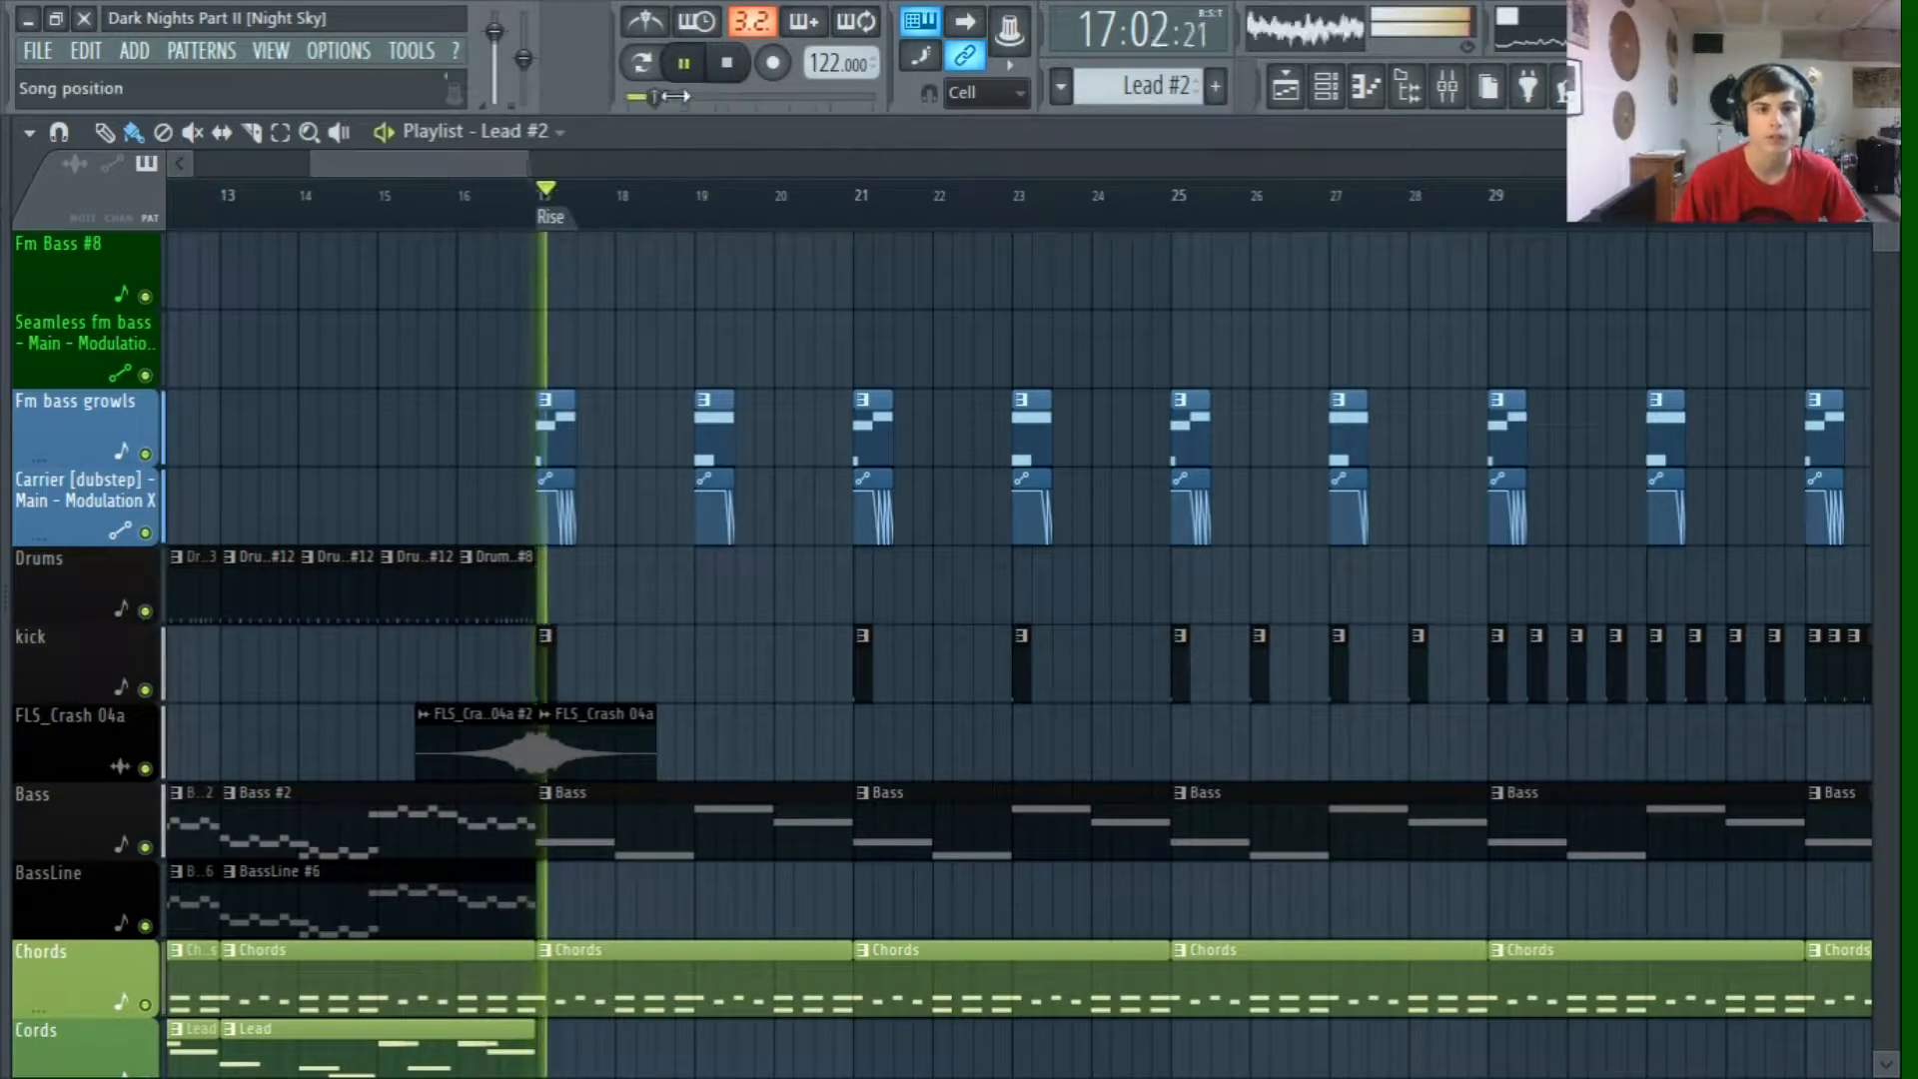
pyautogui.click(728, 63)
# Step: Open the Chords 2 pattern from the techno track in the piano roll and play it in pattern mode
pyautogui.scroll(-1, 608, 655)
pyautogui.scroll(-4, 1040, 567)
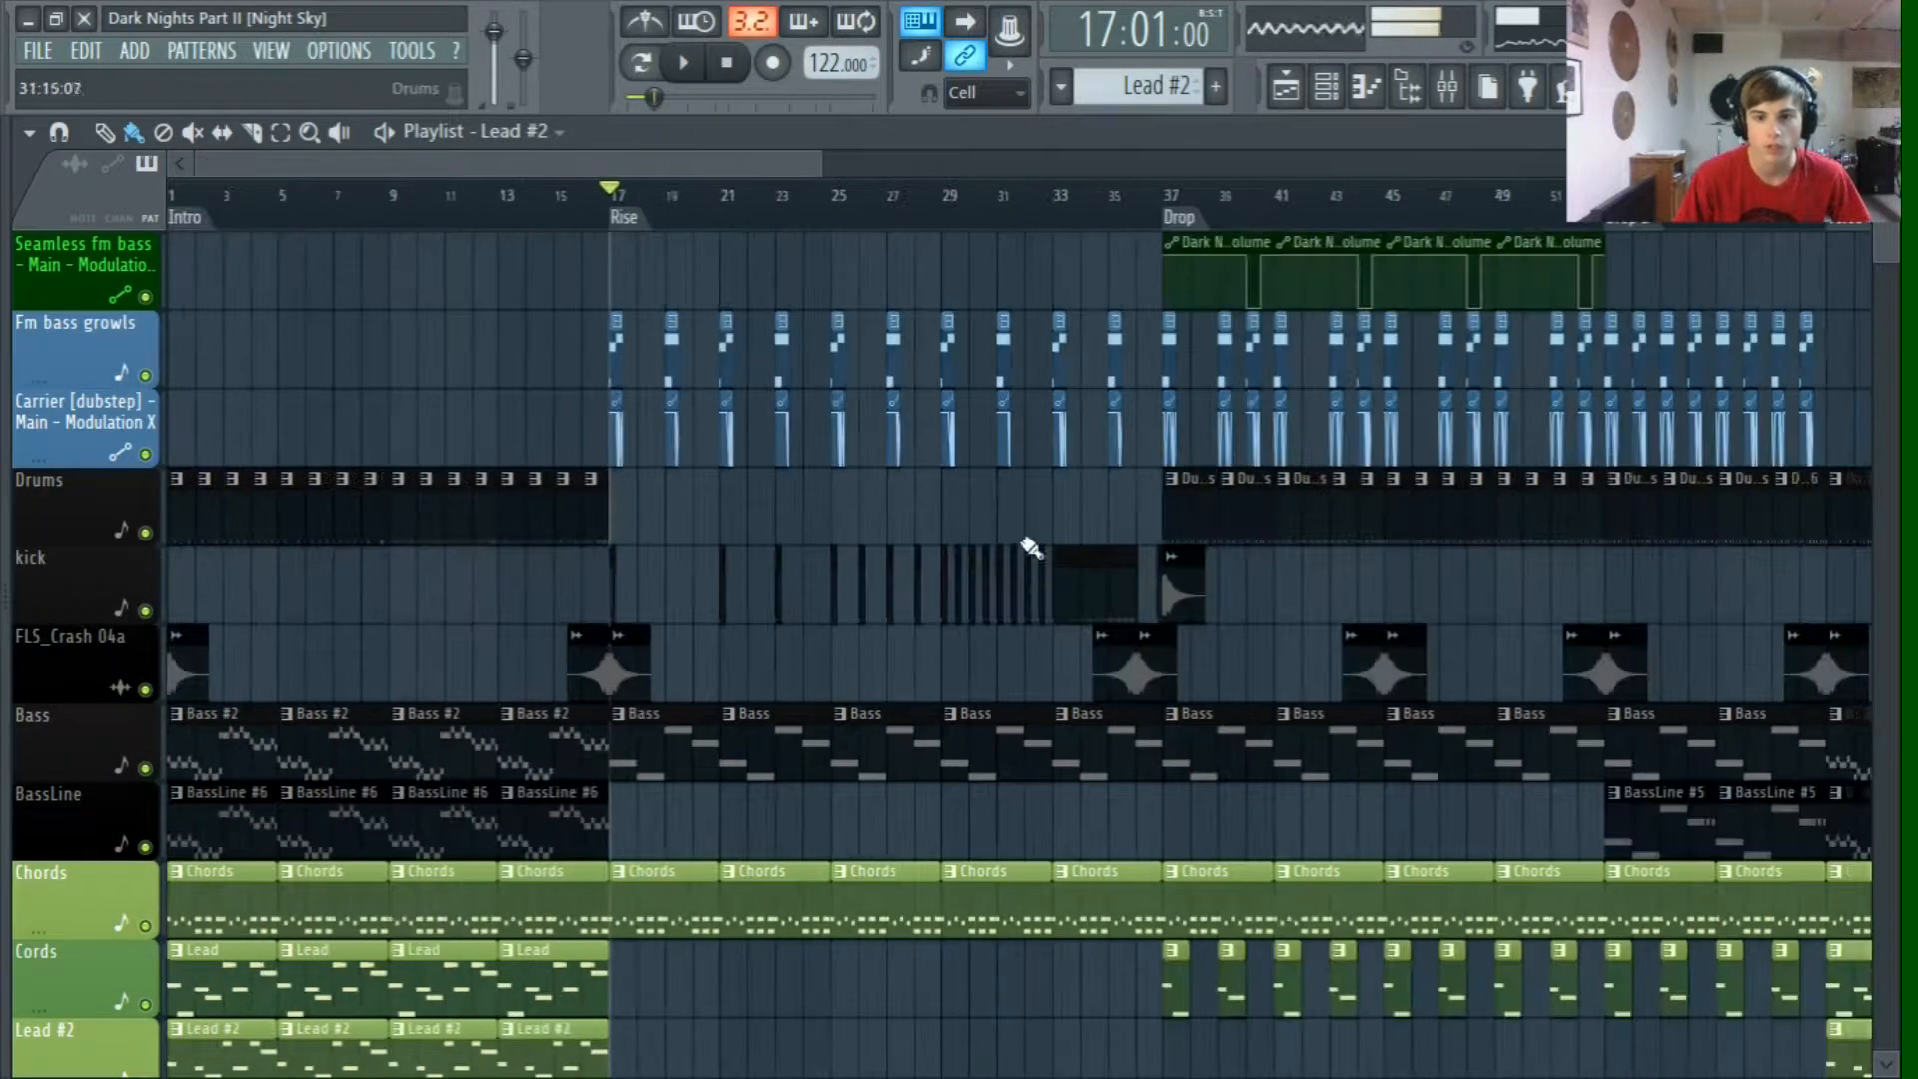
pyautogui.scroll(-6, 1000, 570)
pyautogui.scroll(4, 813, 578)
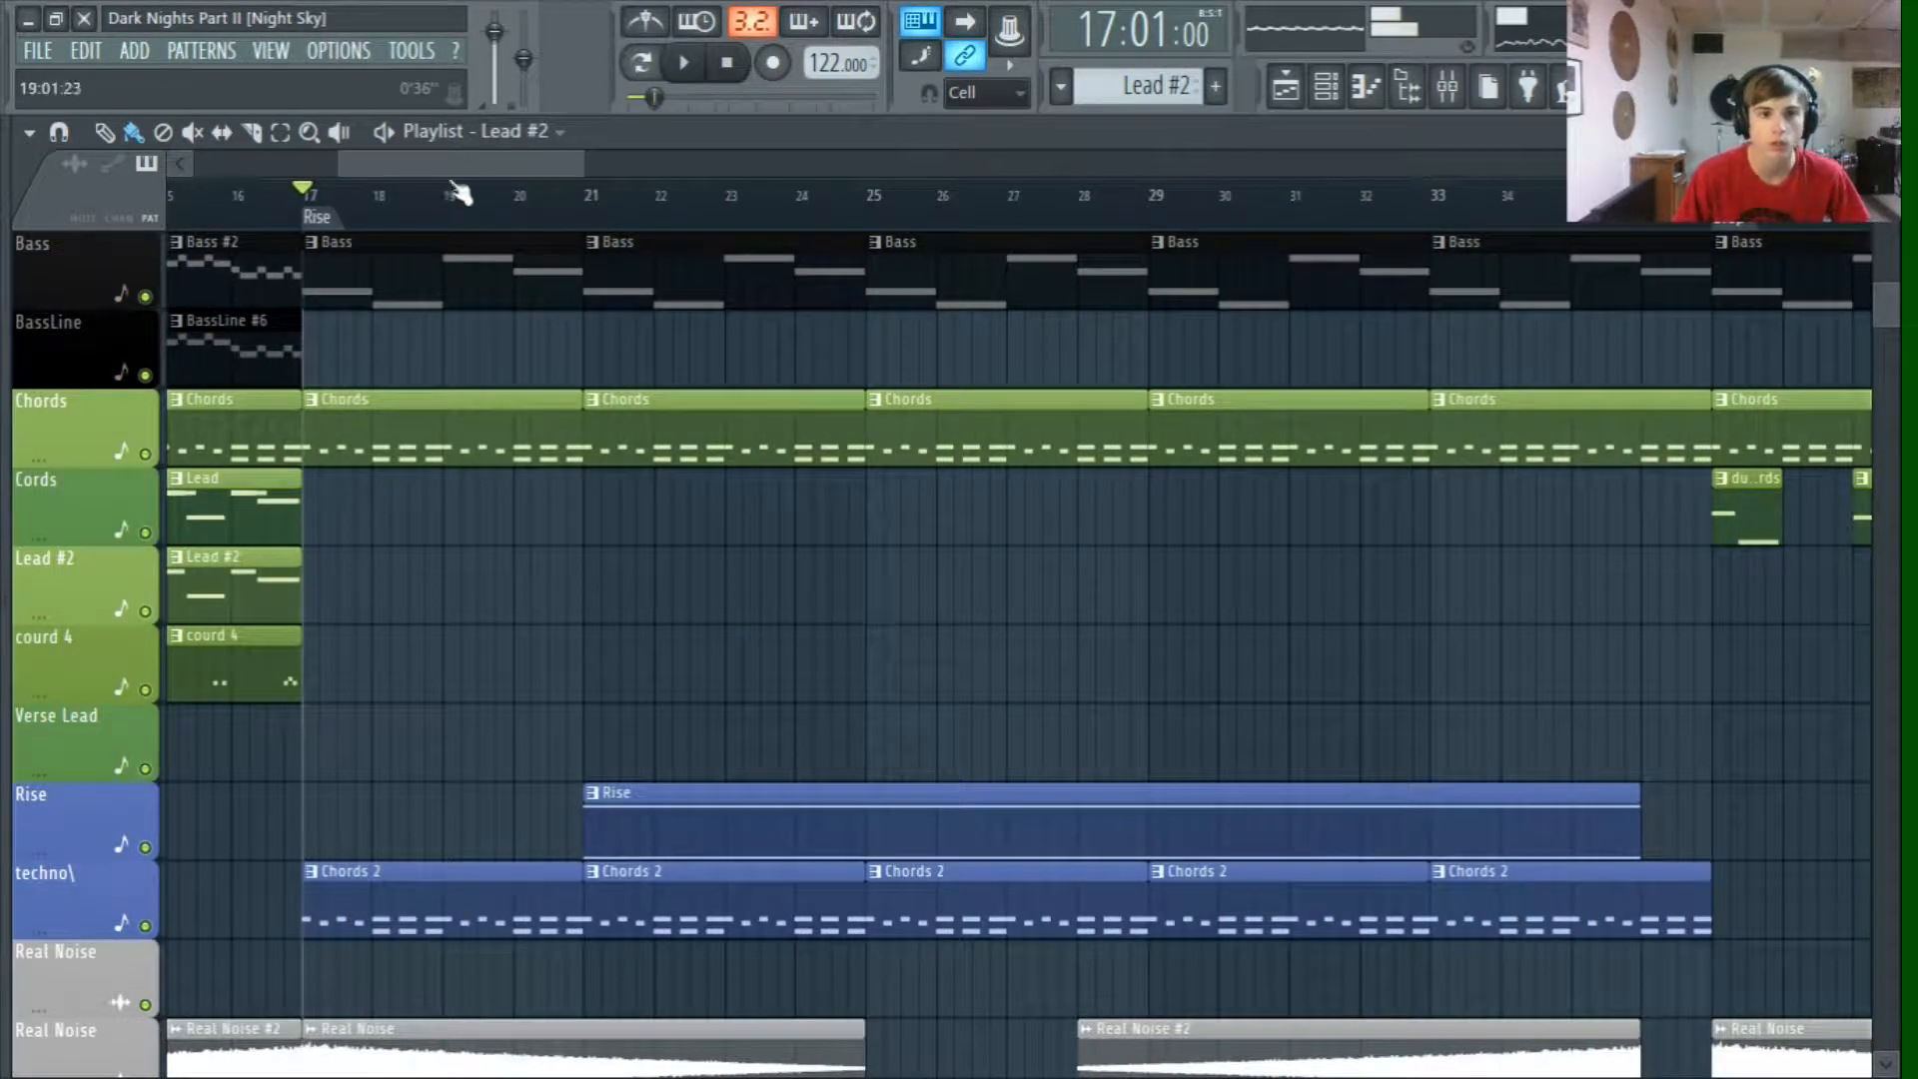
pyautogui.moveTo(474, 165); pyautogui.dragTo(513, 163)
pyautogui.scroll(-4, 588, 410)
pyautogui.scroll(-1, 569, 416)
pyautogui.scroll(-1, 568, 415)
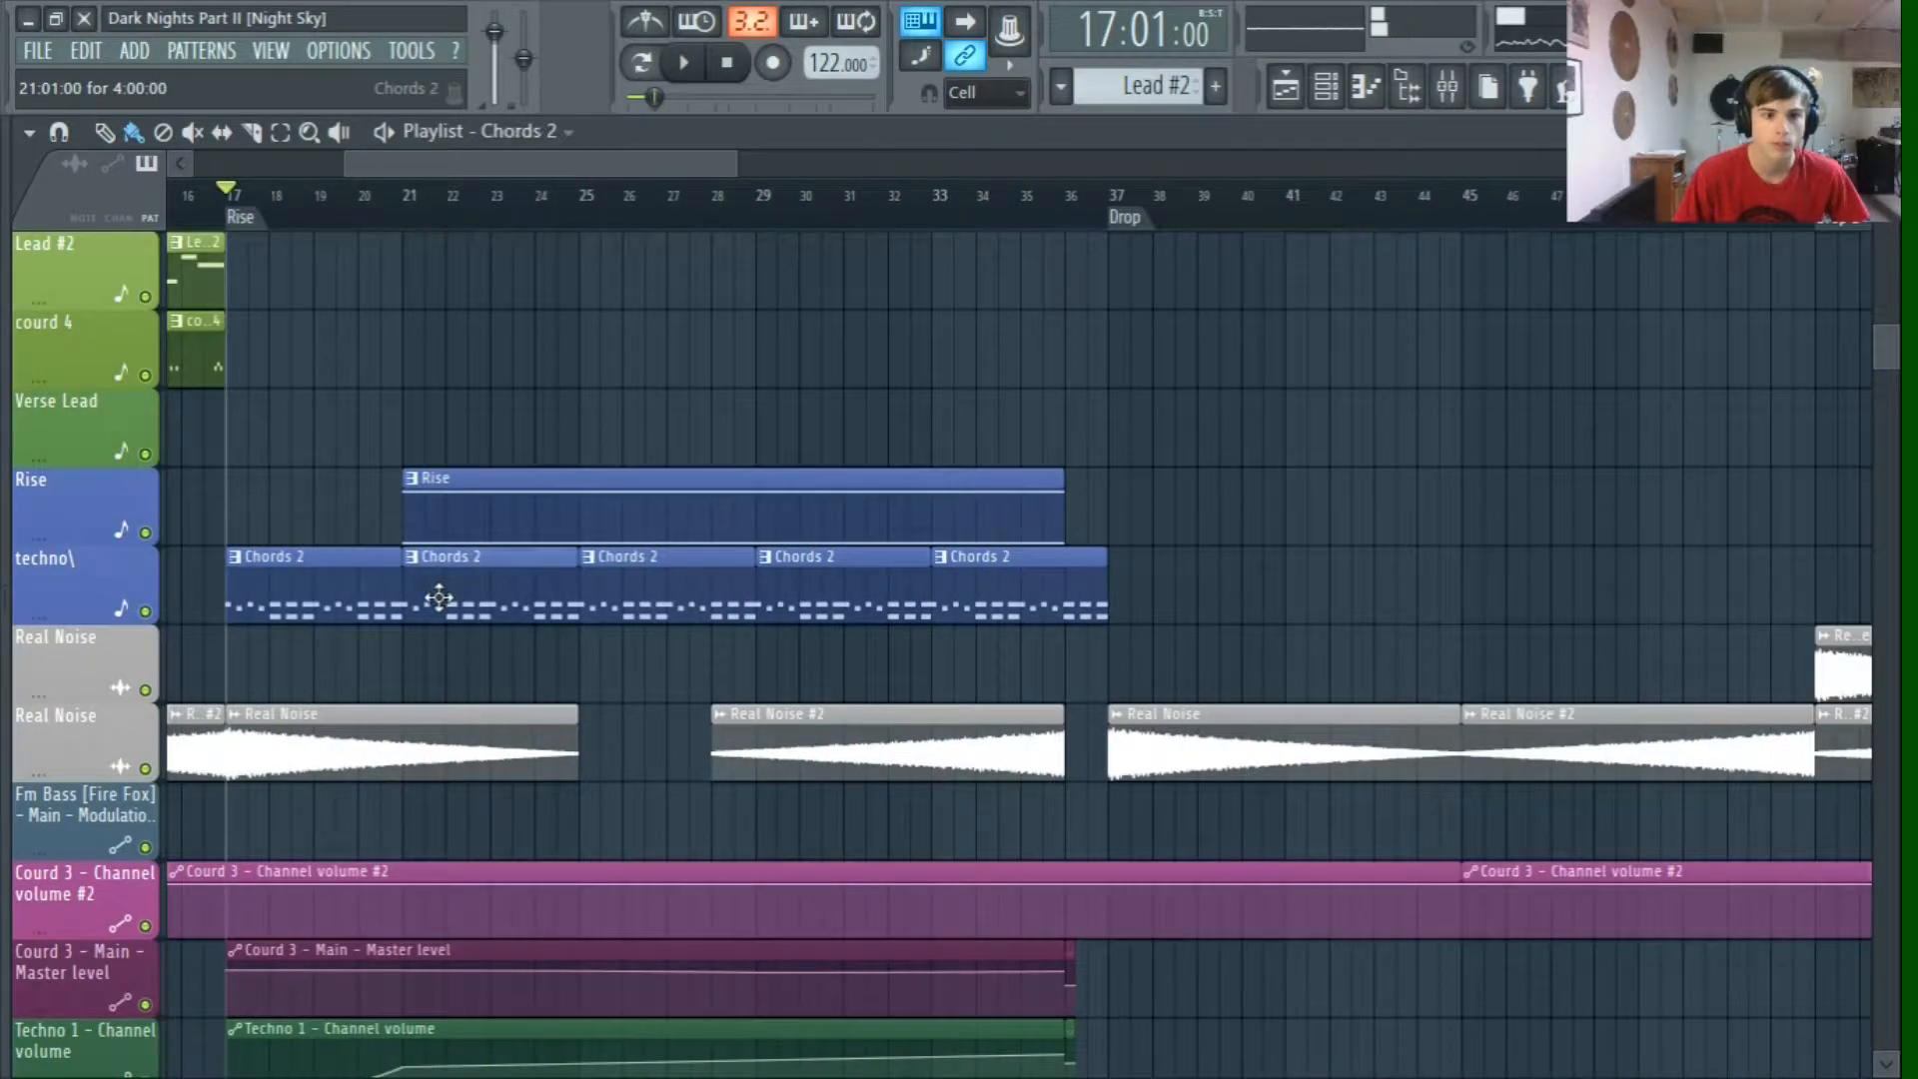
pyautogui.doubleClick(436, 590)
pyautogui.click(642, 62)
pyautogui.click(704, 65)
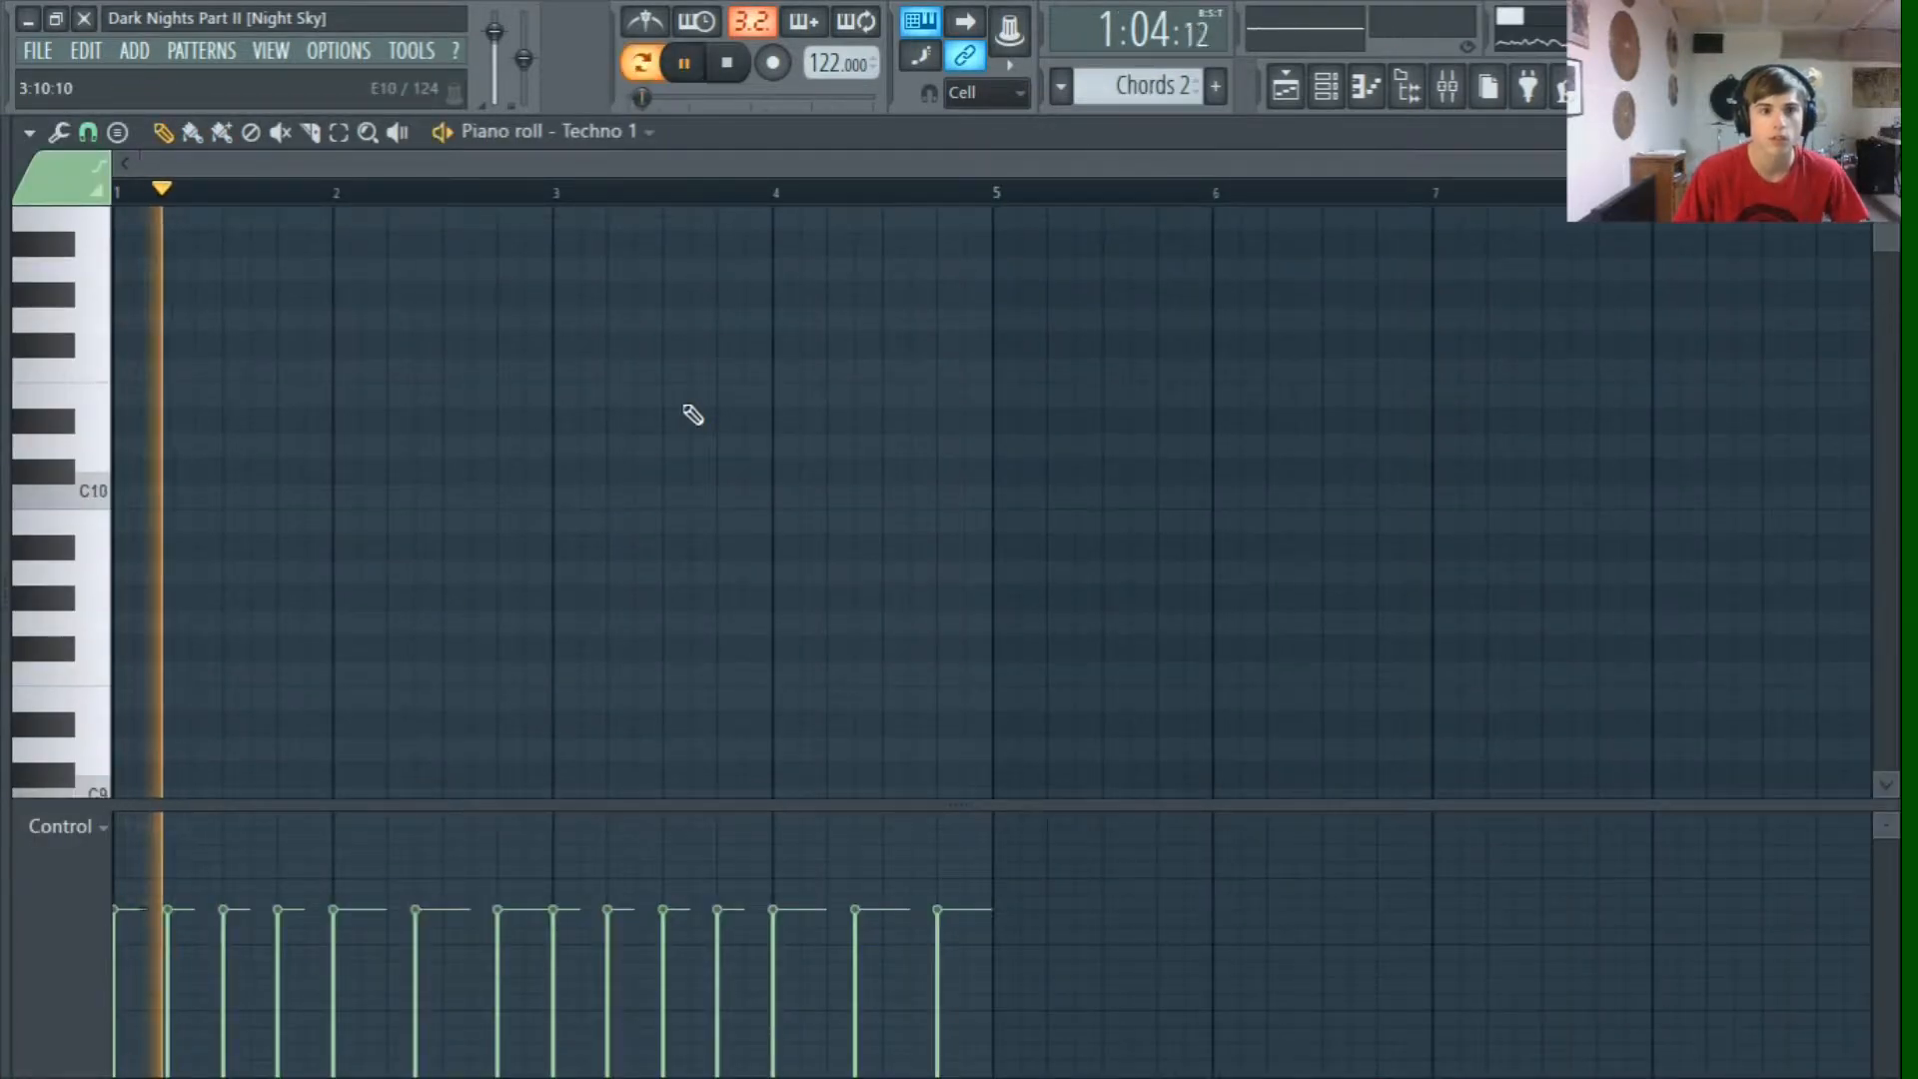
# Step: Open the Techno 1 channel's synth from the channel rack while the Chords 2 pattern plays
pyautogui.click(1326, 87)
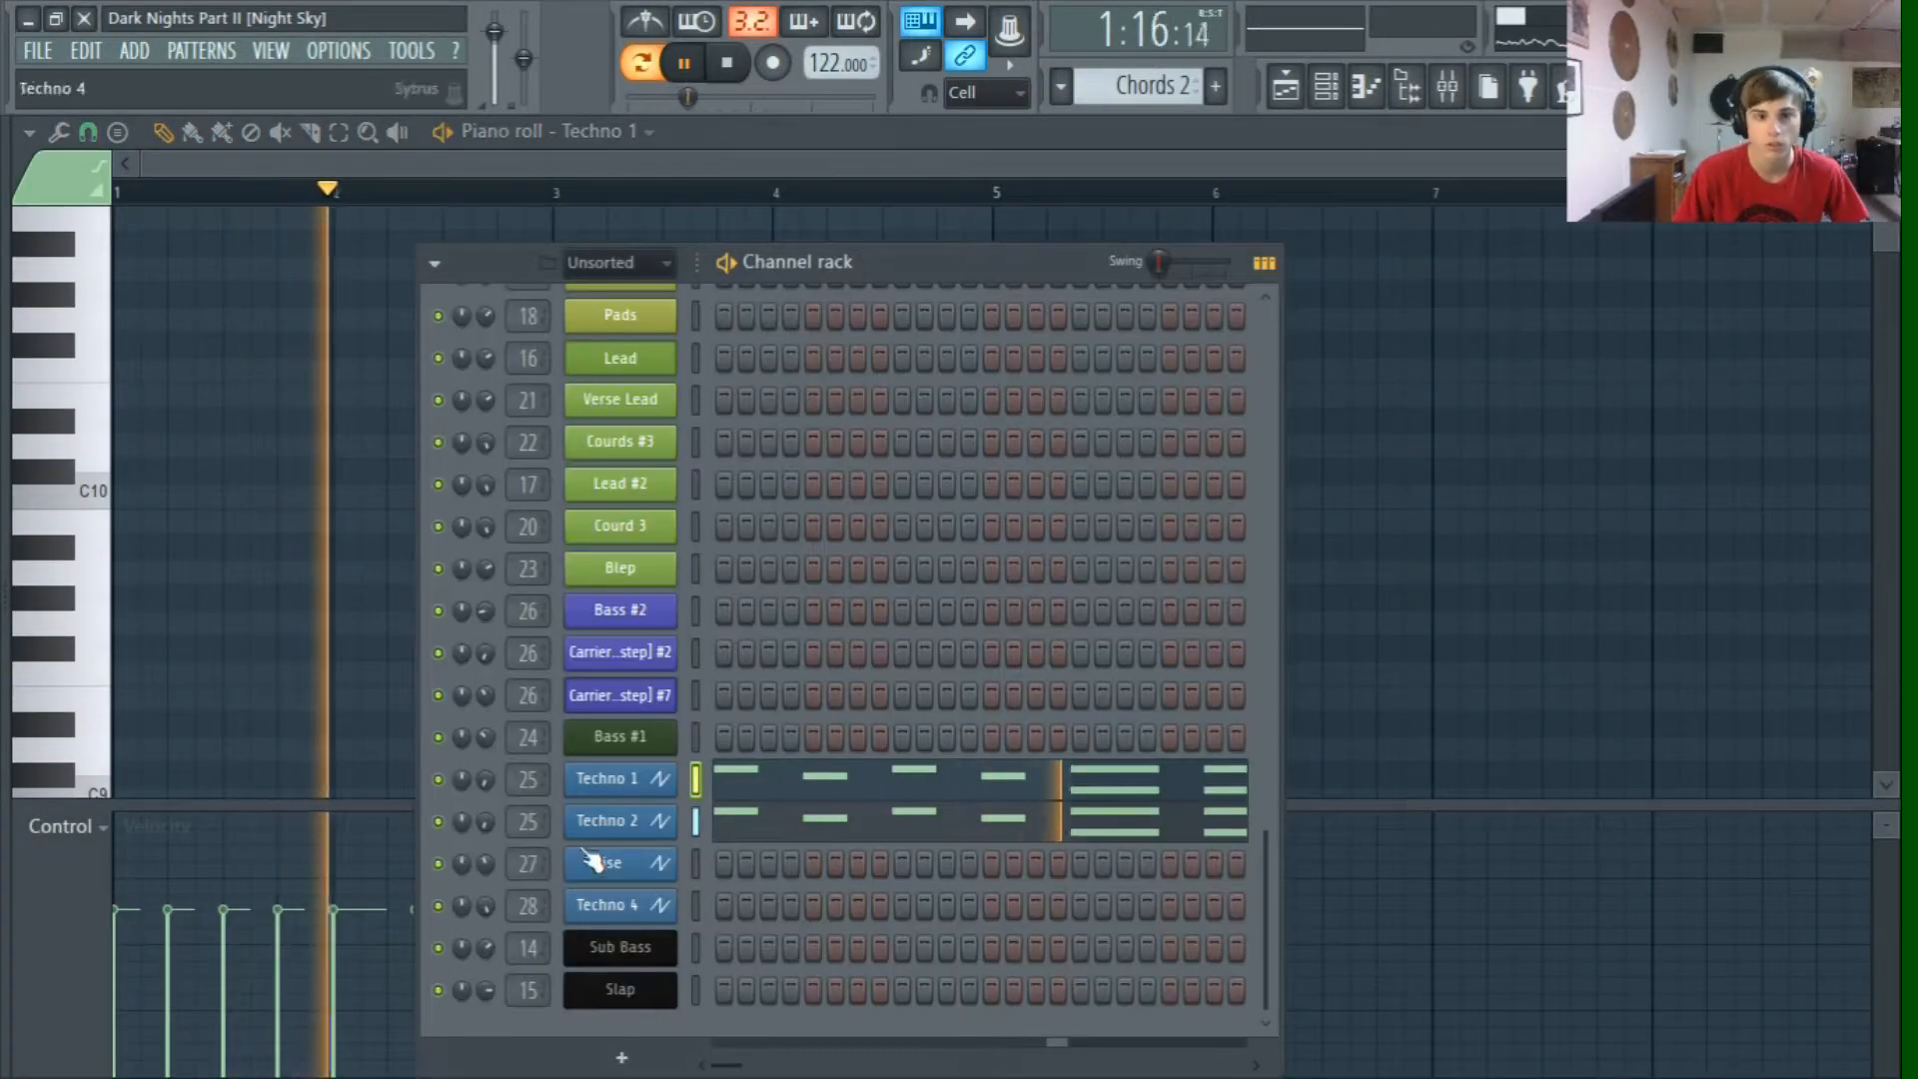
pyautogui.click(610, 775)
pyautogui.moveTo(1118, 855); pyautogui.dragTo(902, 231)
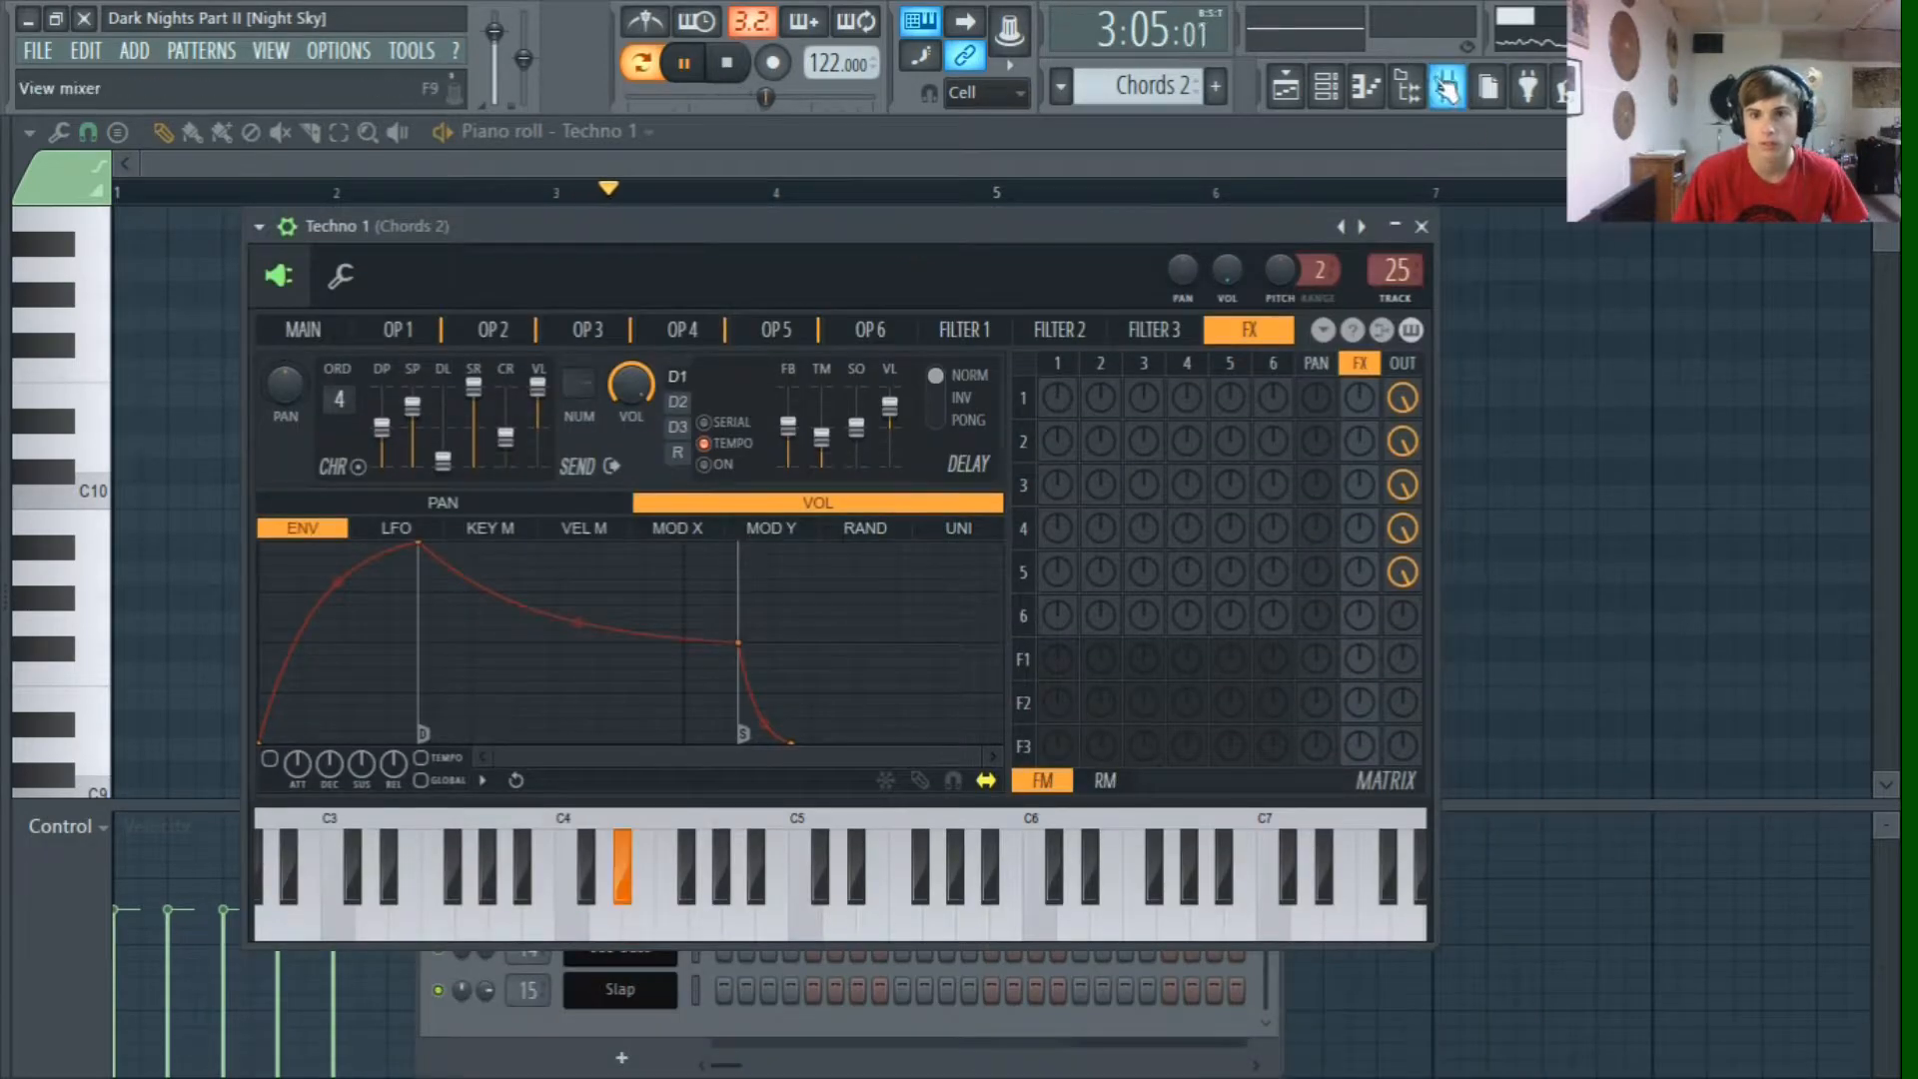
# Step: Play the song from bar 31 in the playlist, then return to the Chords 2 piano roll in pattern mode
pyautogui.click(1286, 87)
pyautogui.click(865, 197)
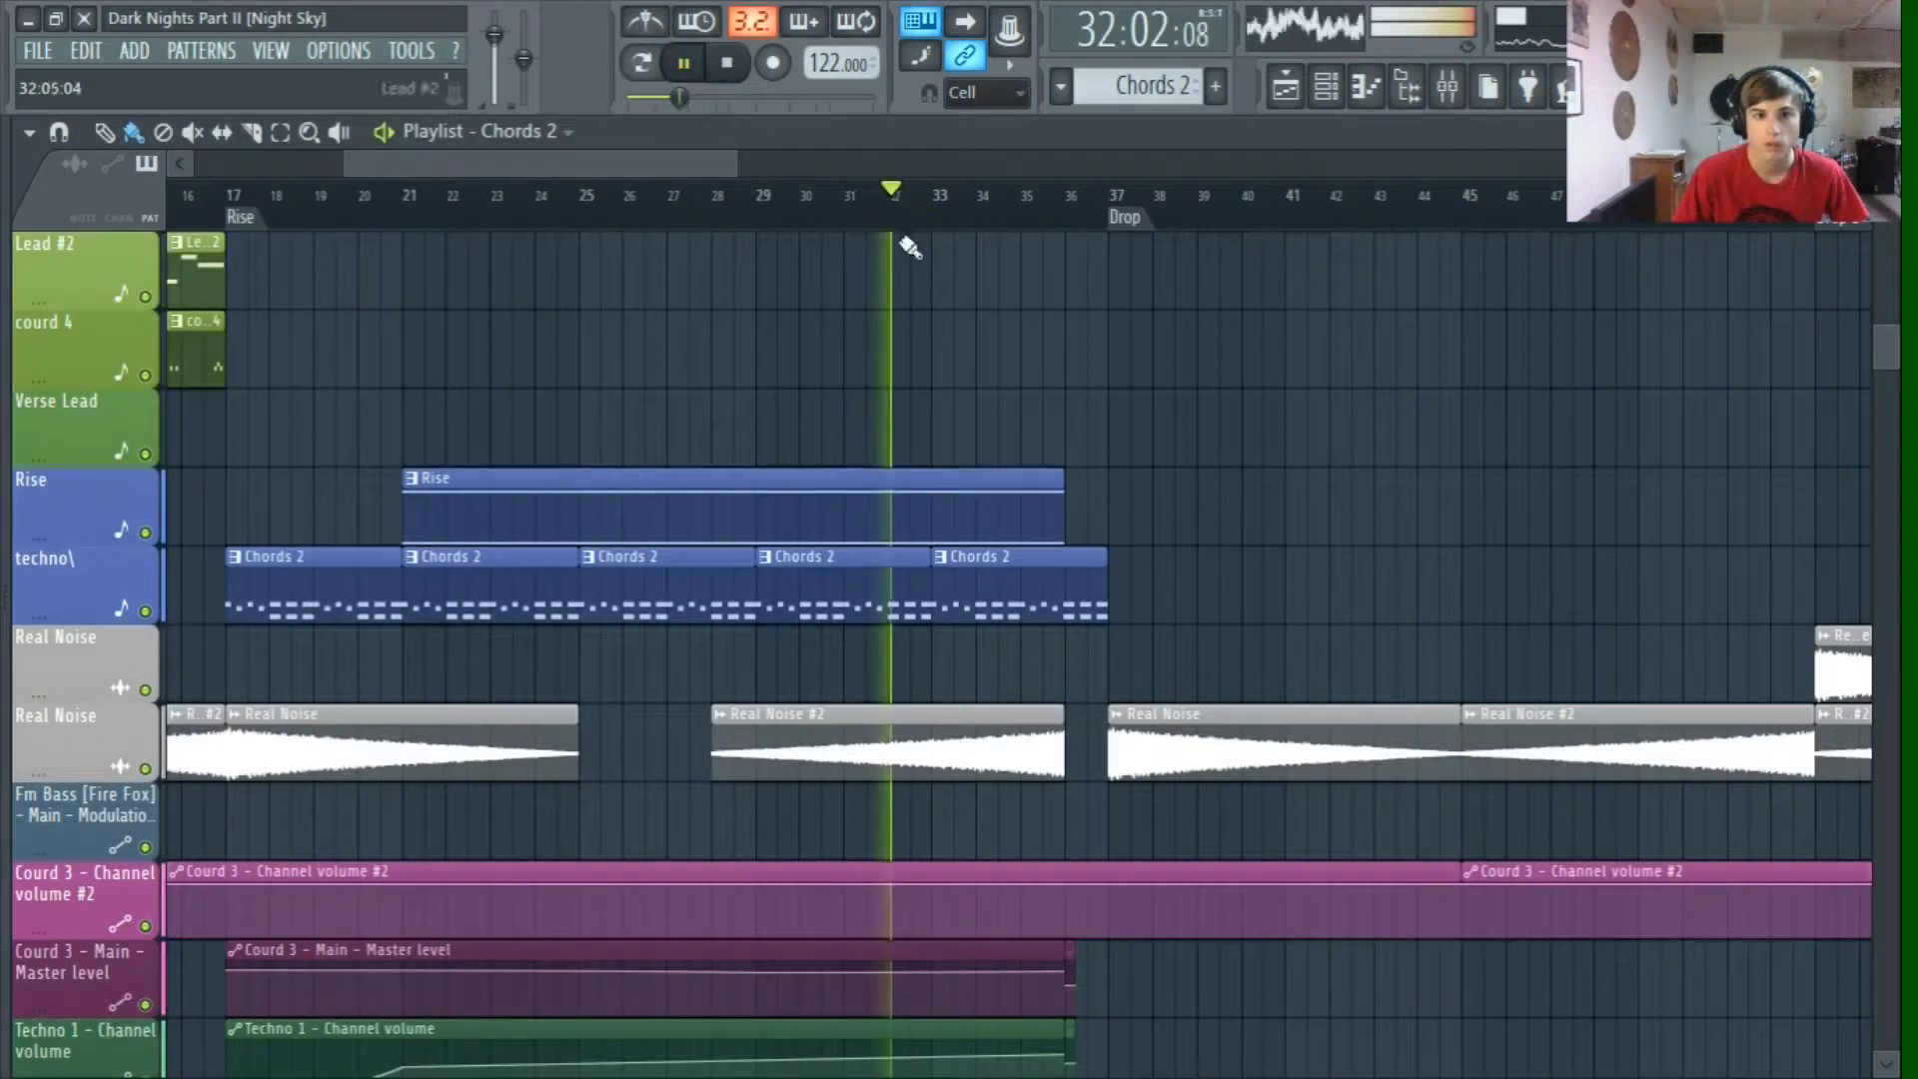
pyautogui.press('F7')
pyautogui.click(641, 62)
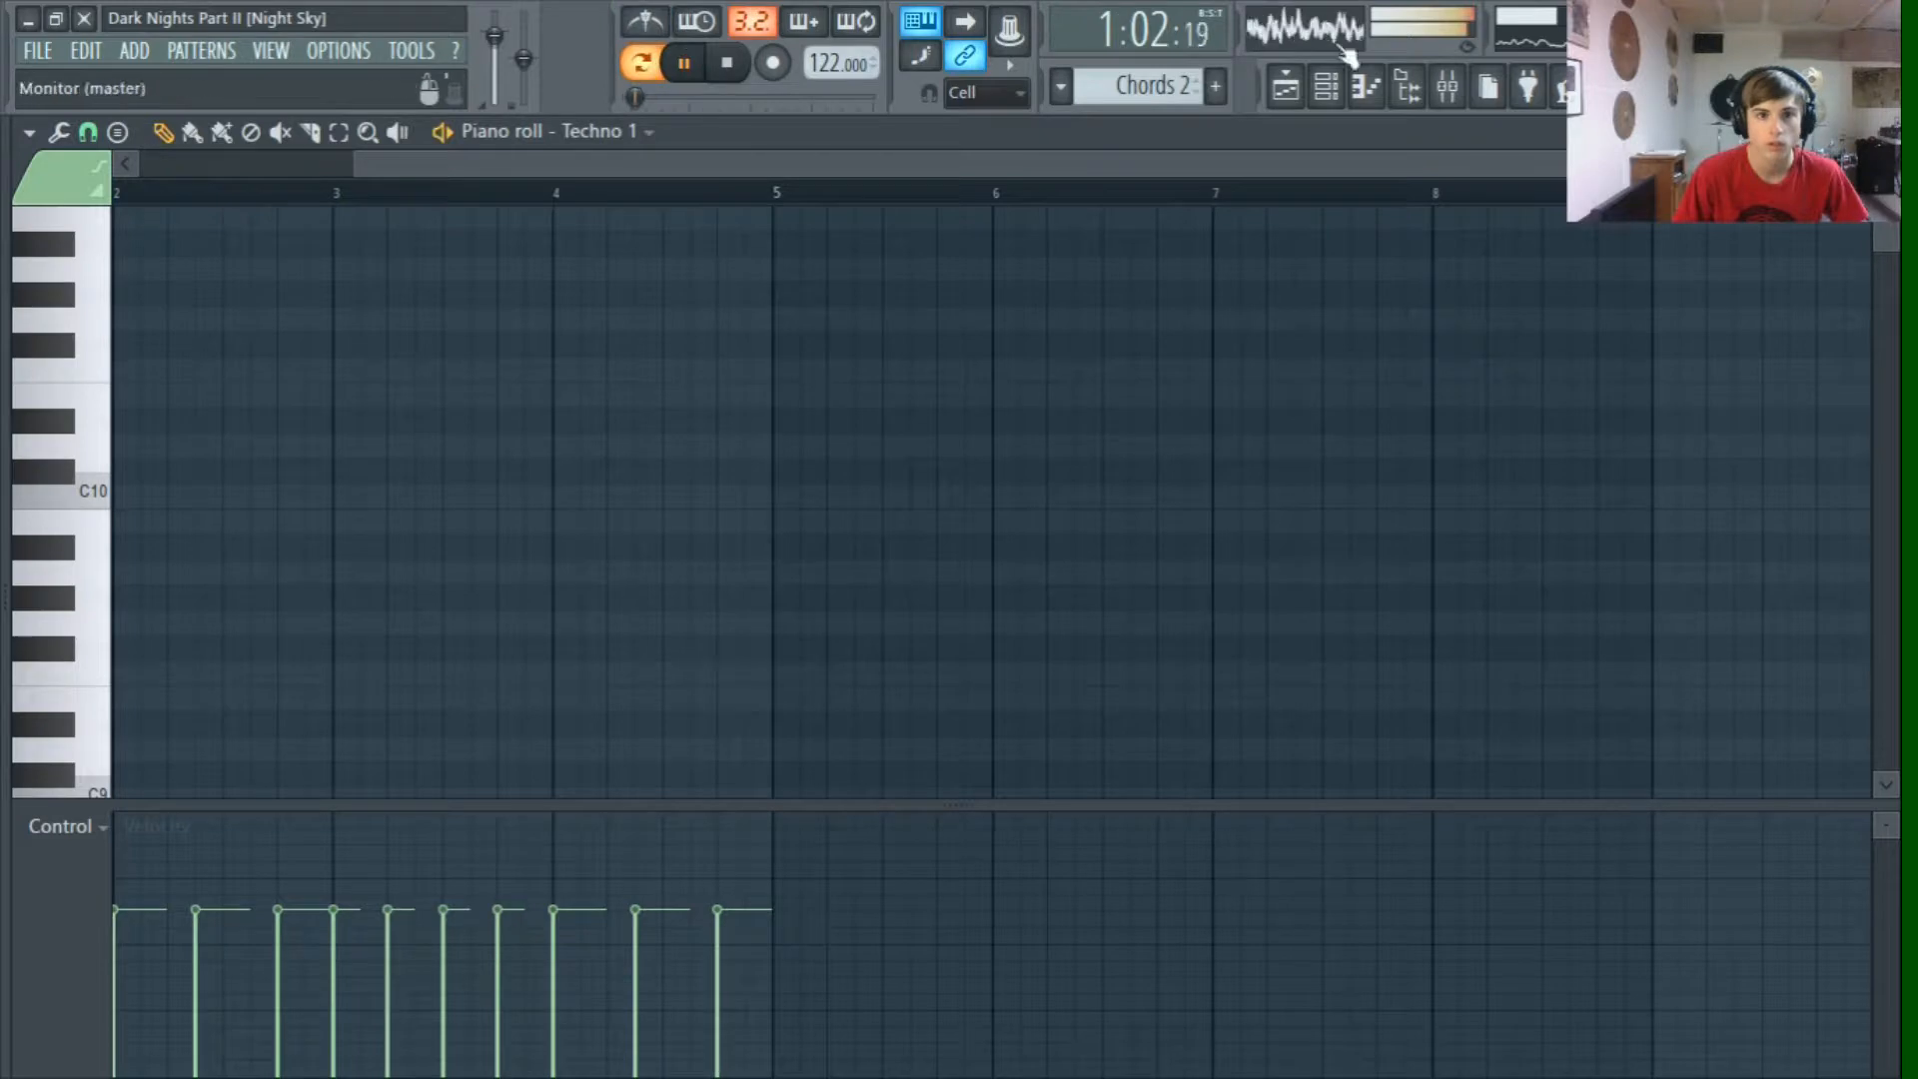
# Step: Reopen the Techno 1 synth, view its operator 1 and main pages, then stop playback
pyautogui.click(1326, 87)
pyautogui.click(634, 790)
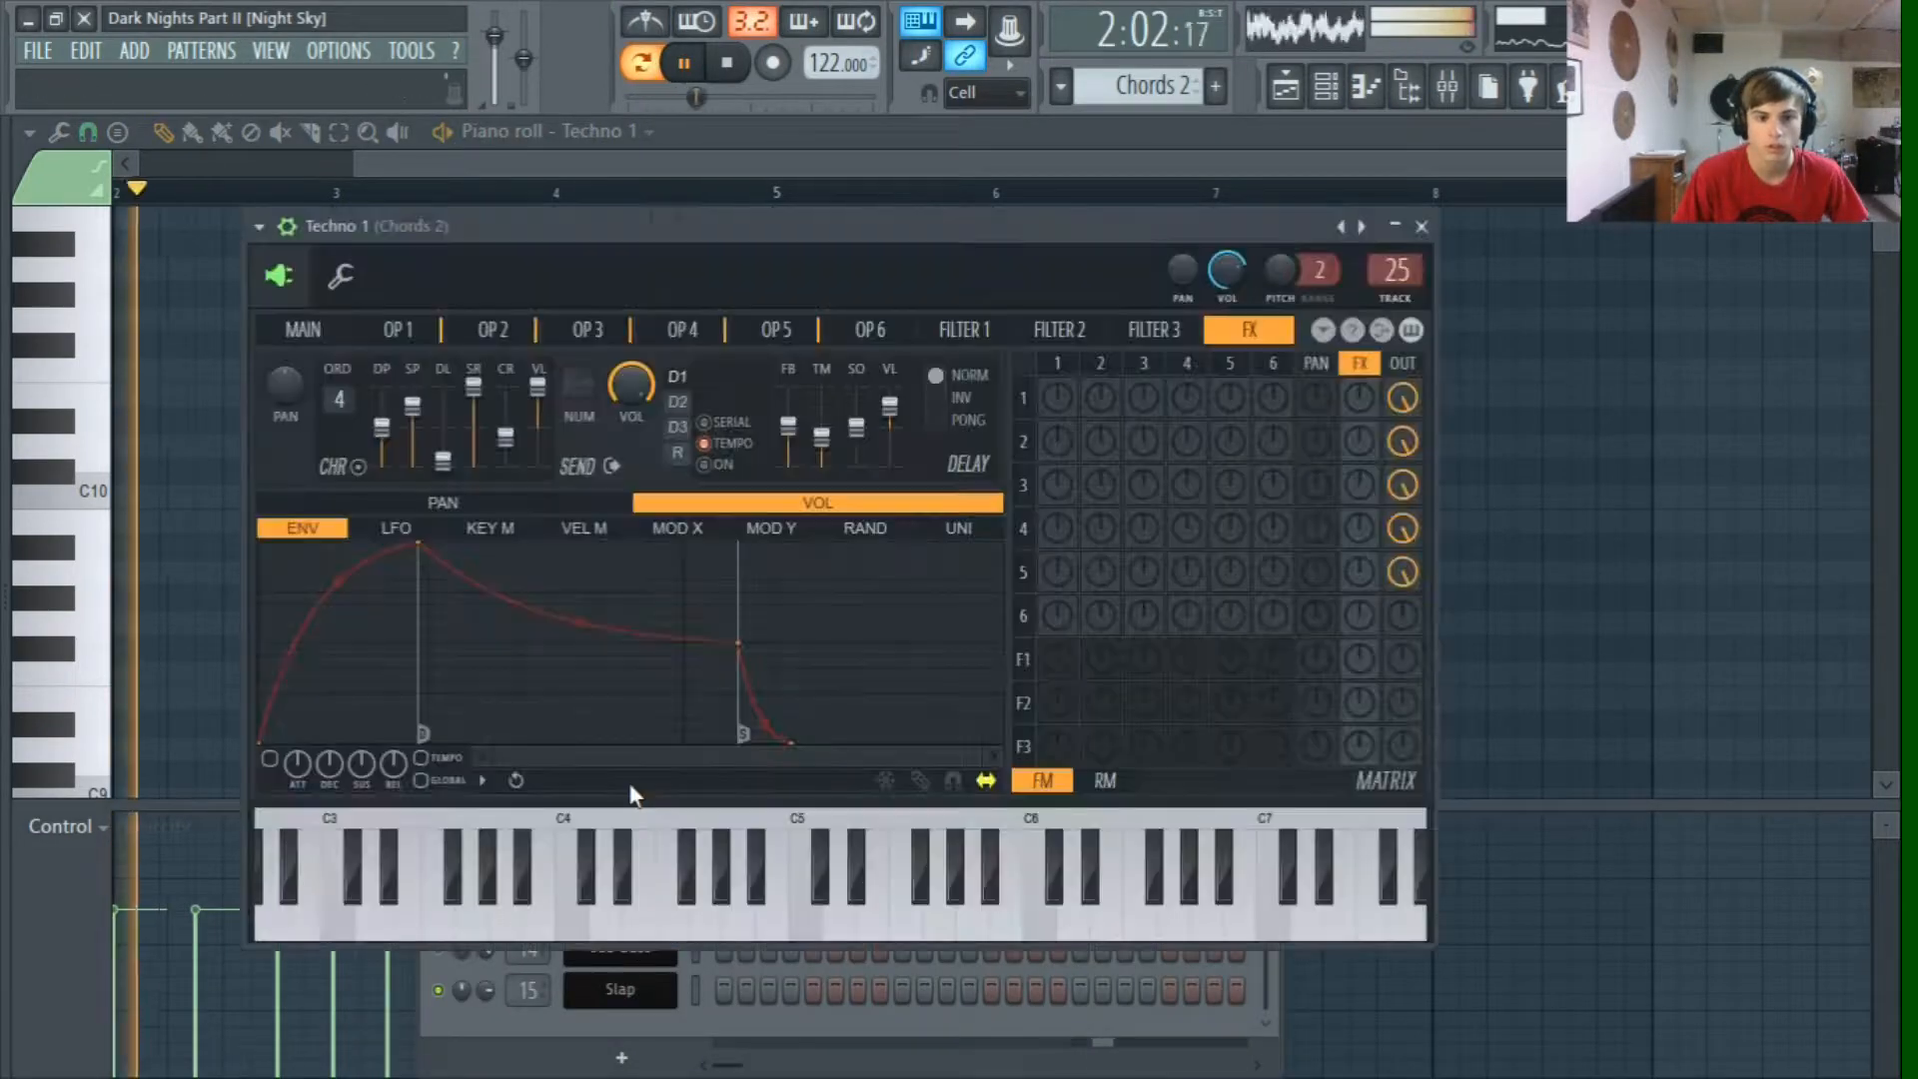
pyautogui.click(405, 329)
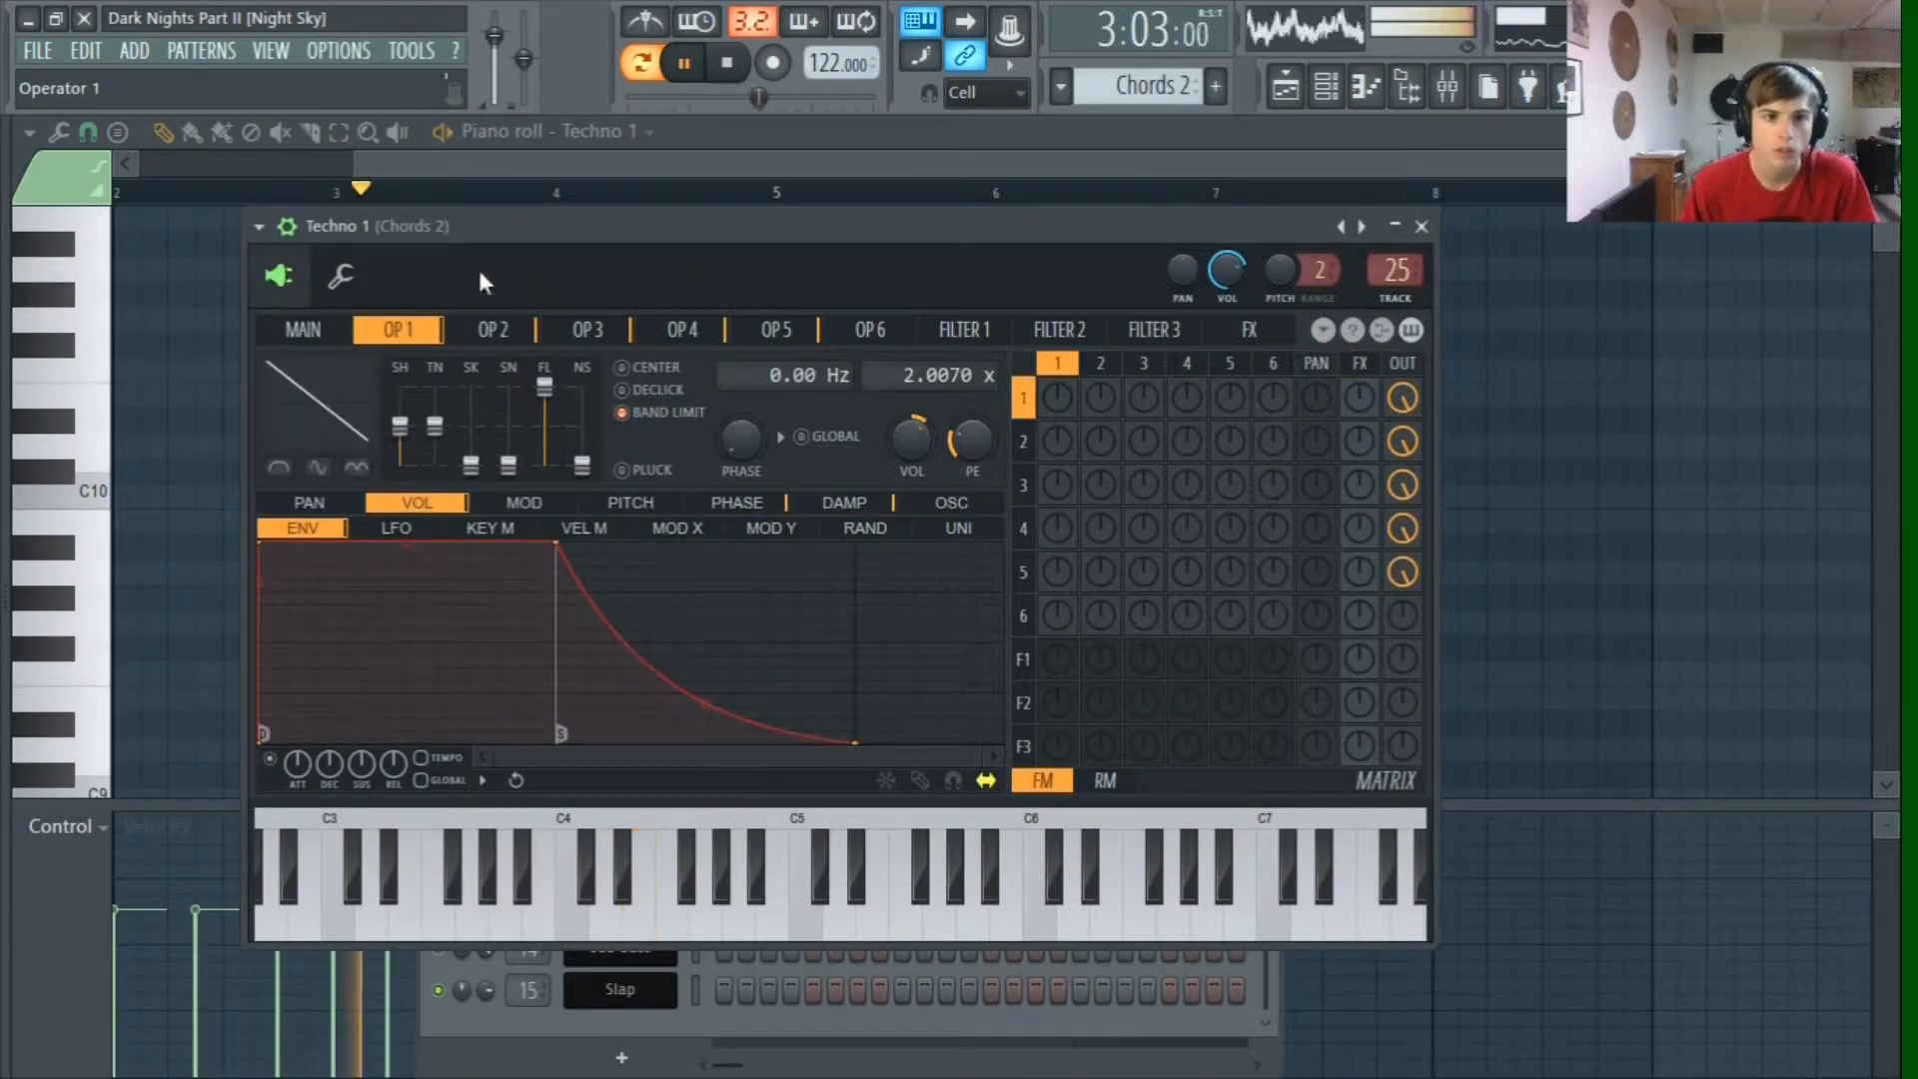
pyautogui.click(320, 328)
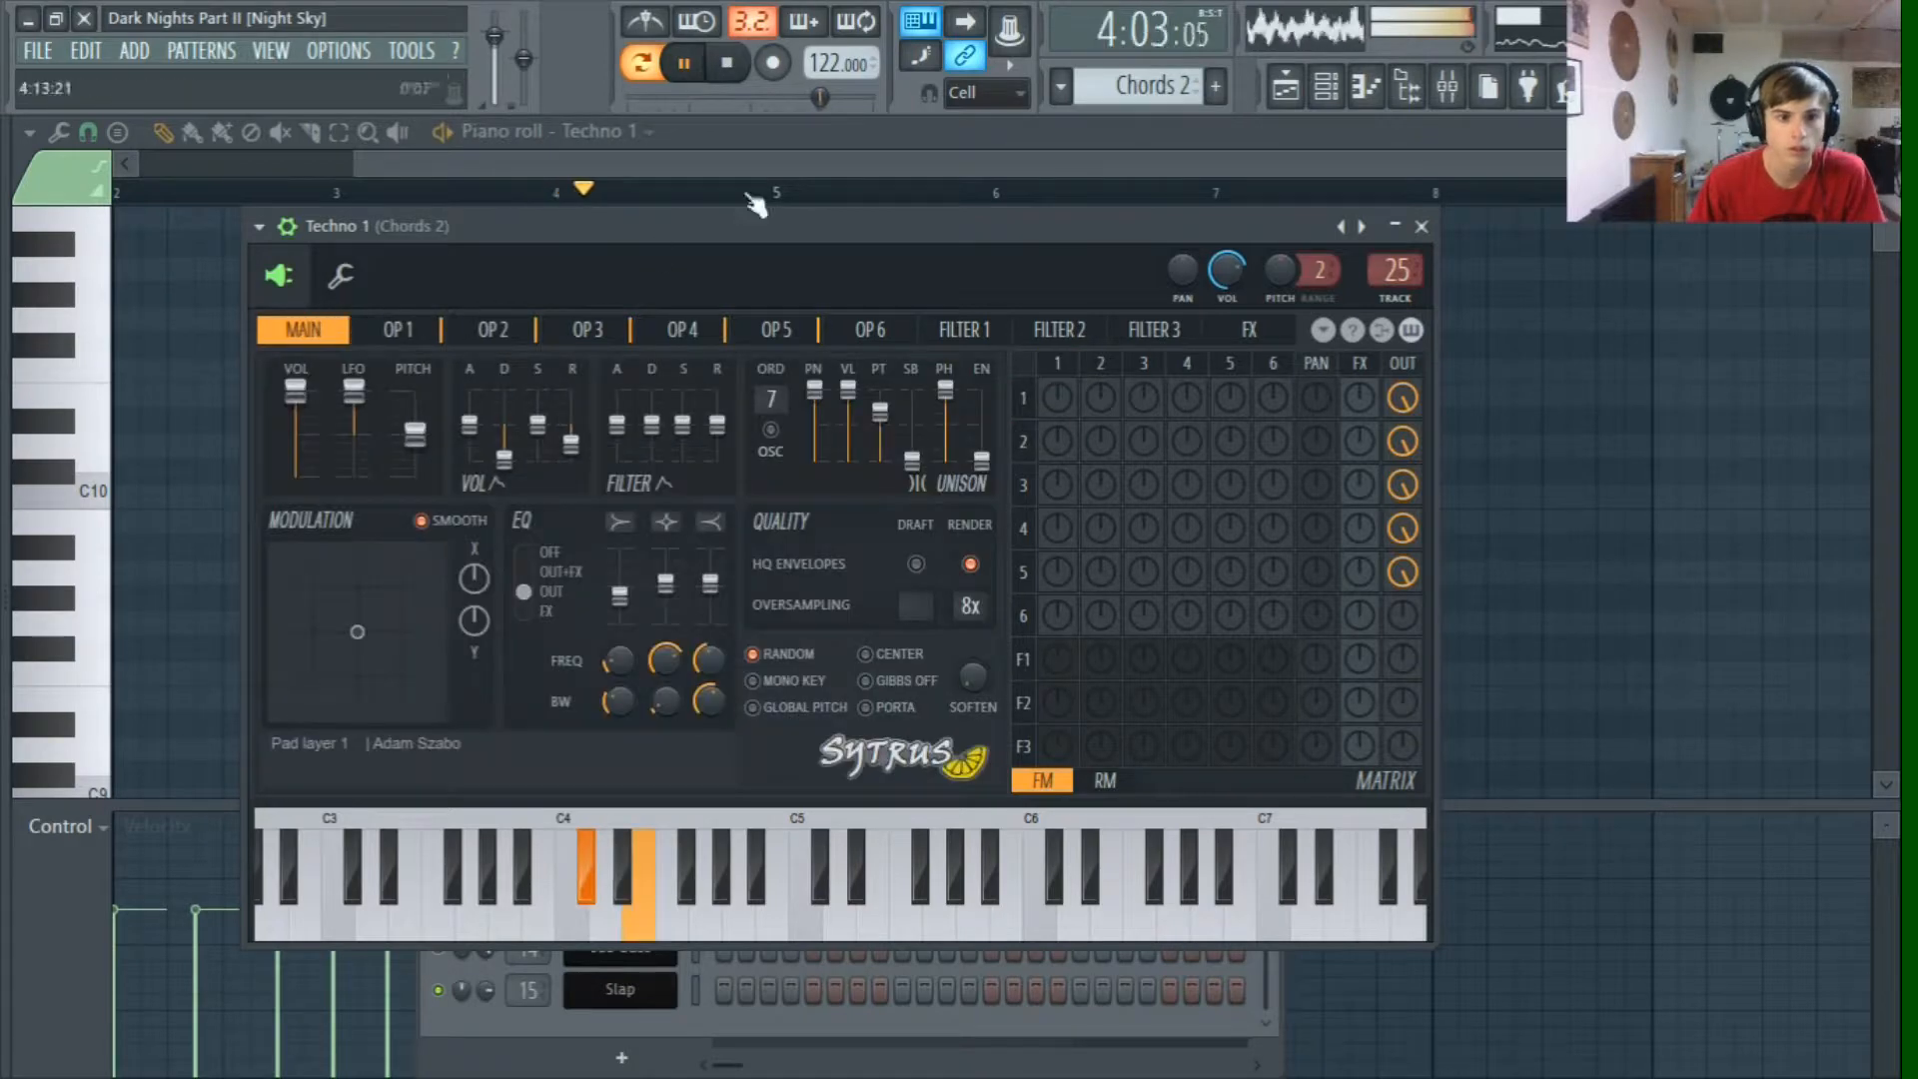
pyautogui.press('space')
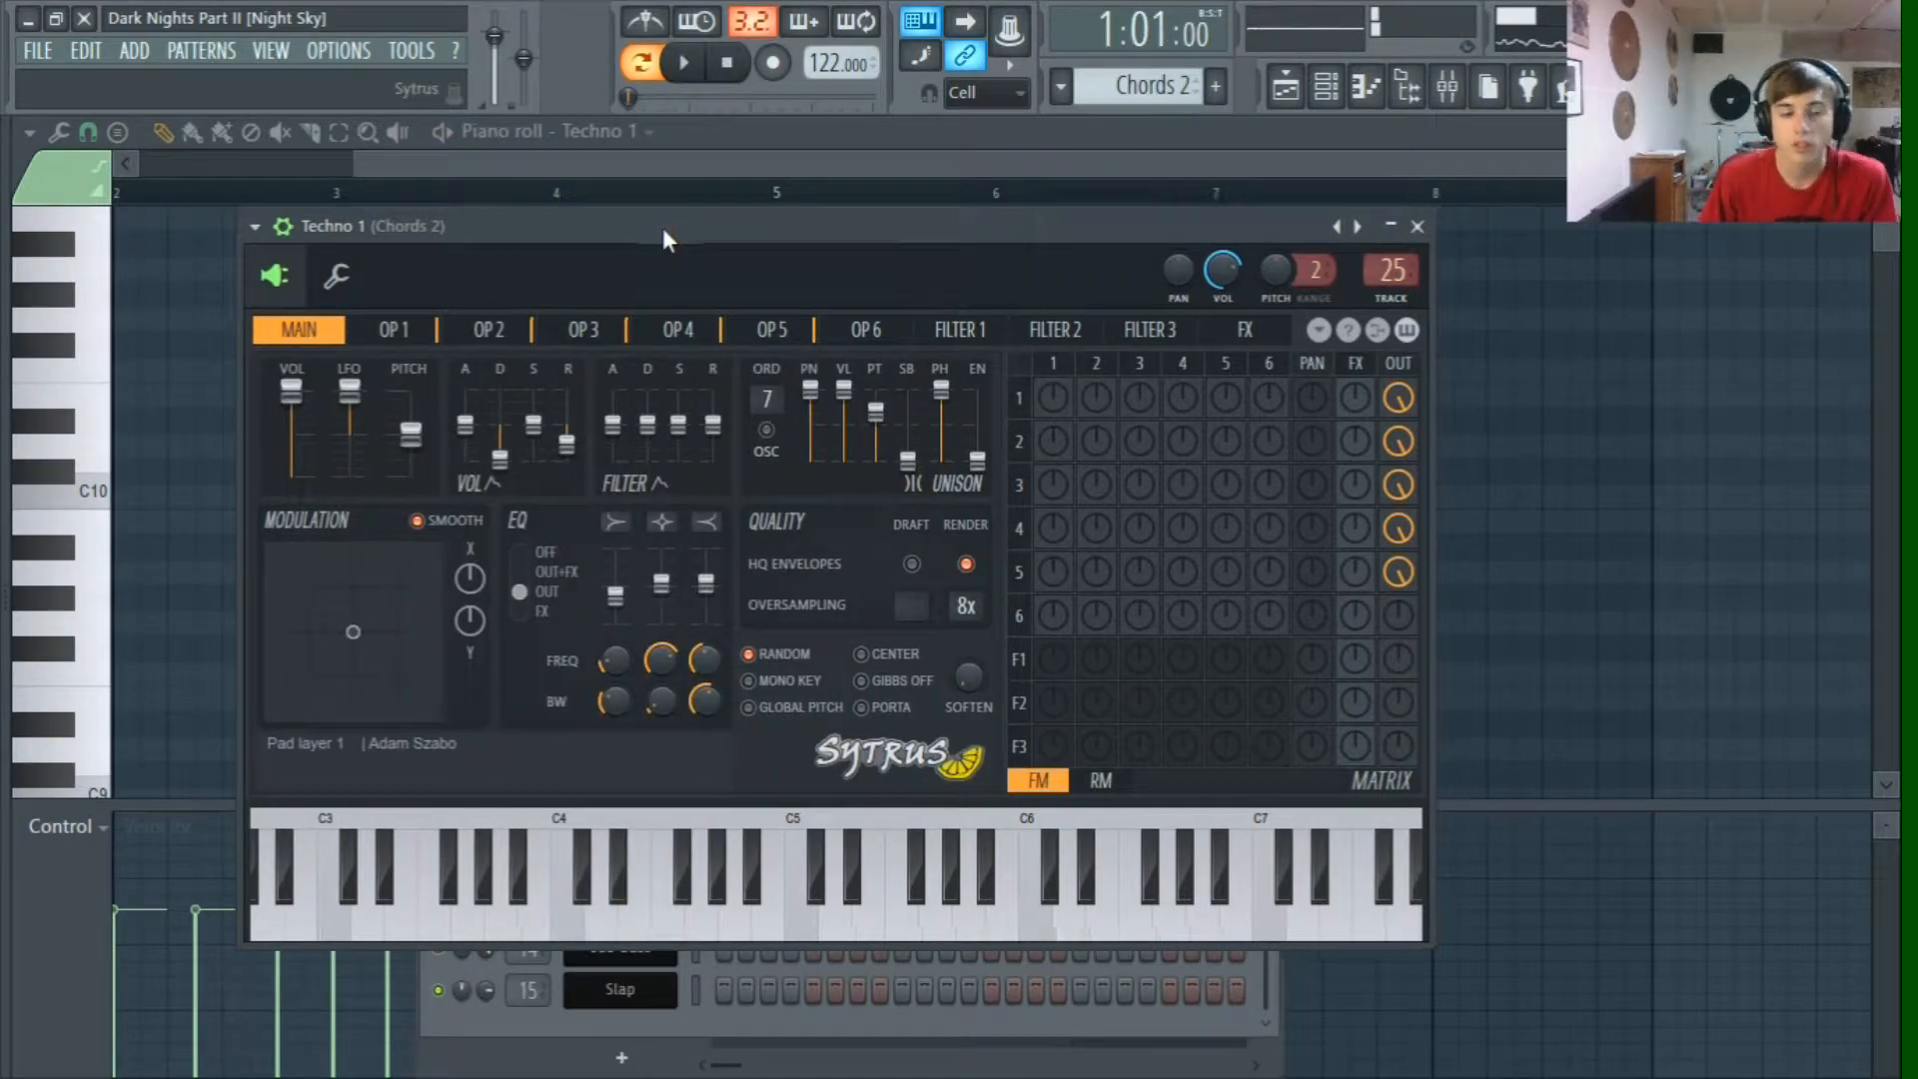
# Step: Move the Techno 1 synth aside, select the Techno 2 channel for audition, then bring Techno 1 back into view
pyautogui.moveTo(663, 225); pyautogui.dragTo(644, 248)
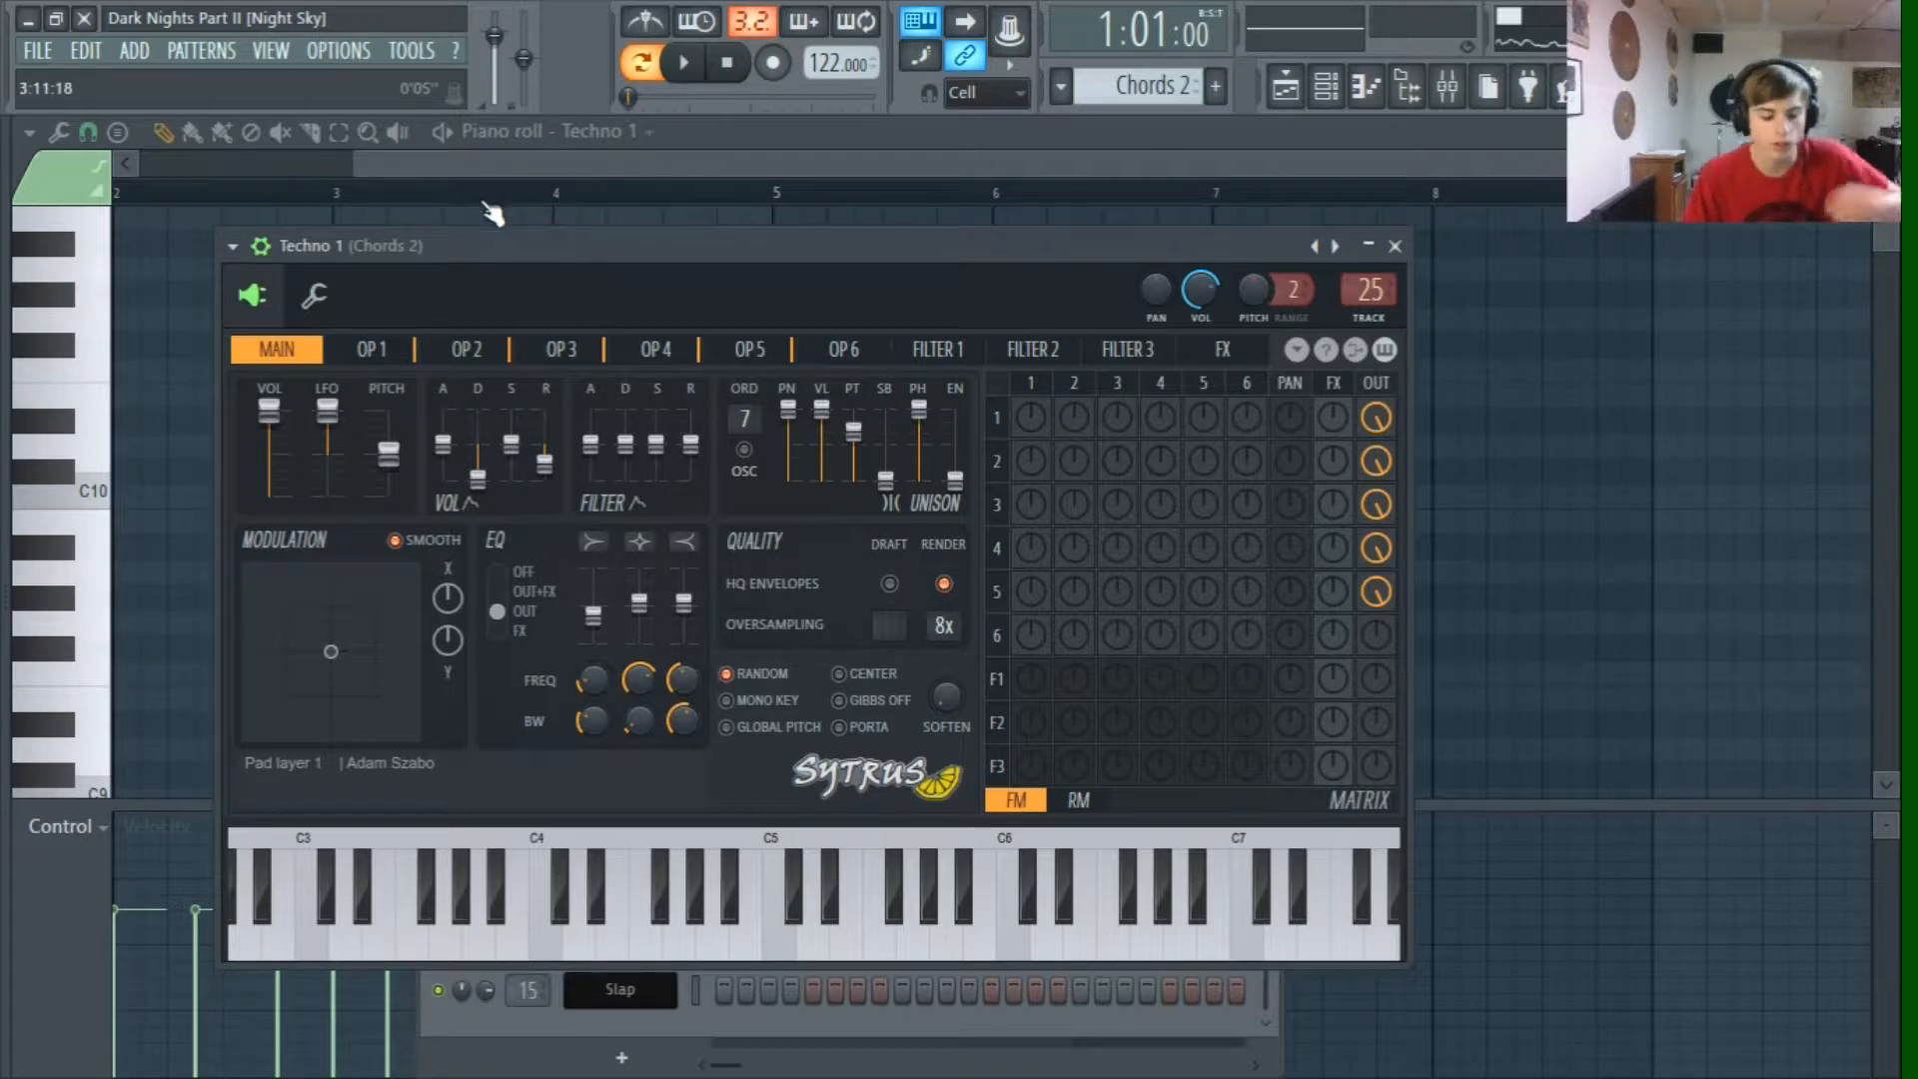
pyautogui.moveTo(1079, 291); pyautogui.dragTo(899, 962)
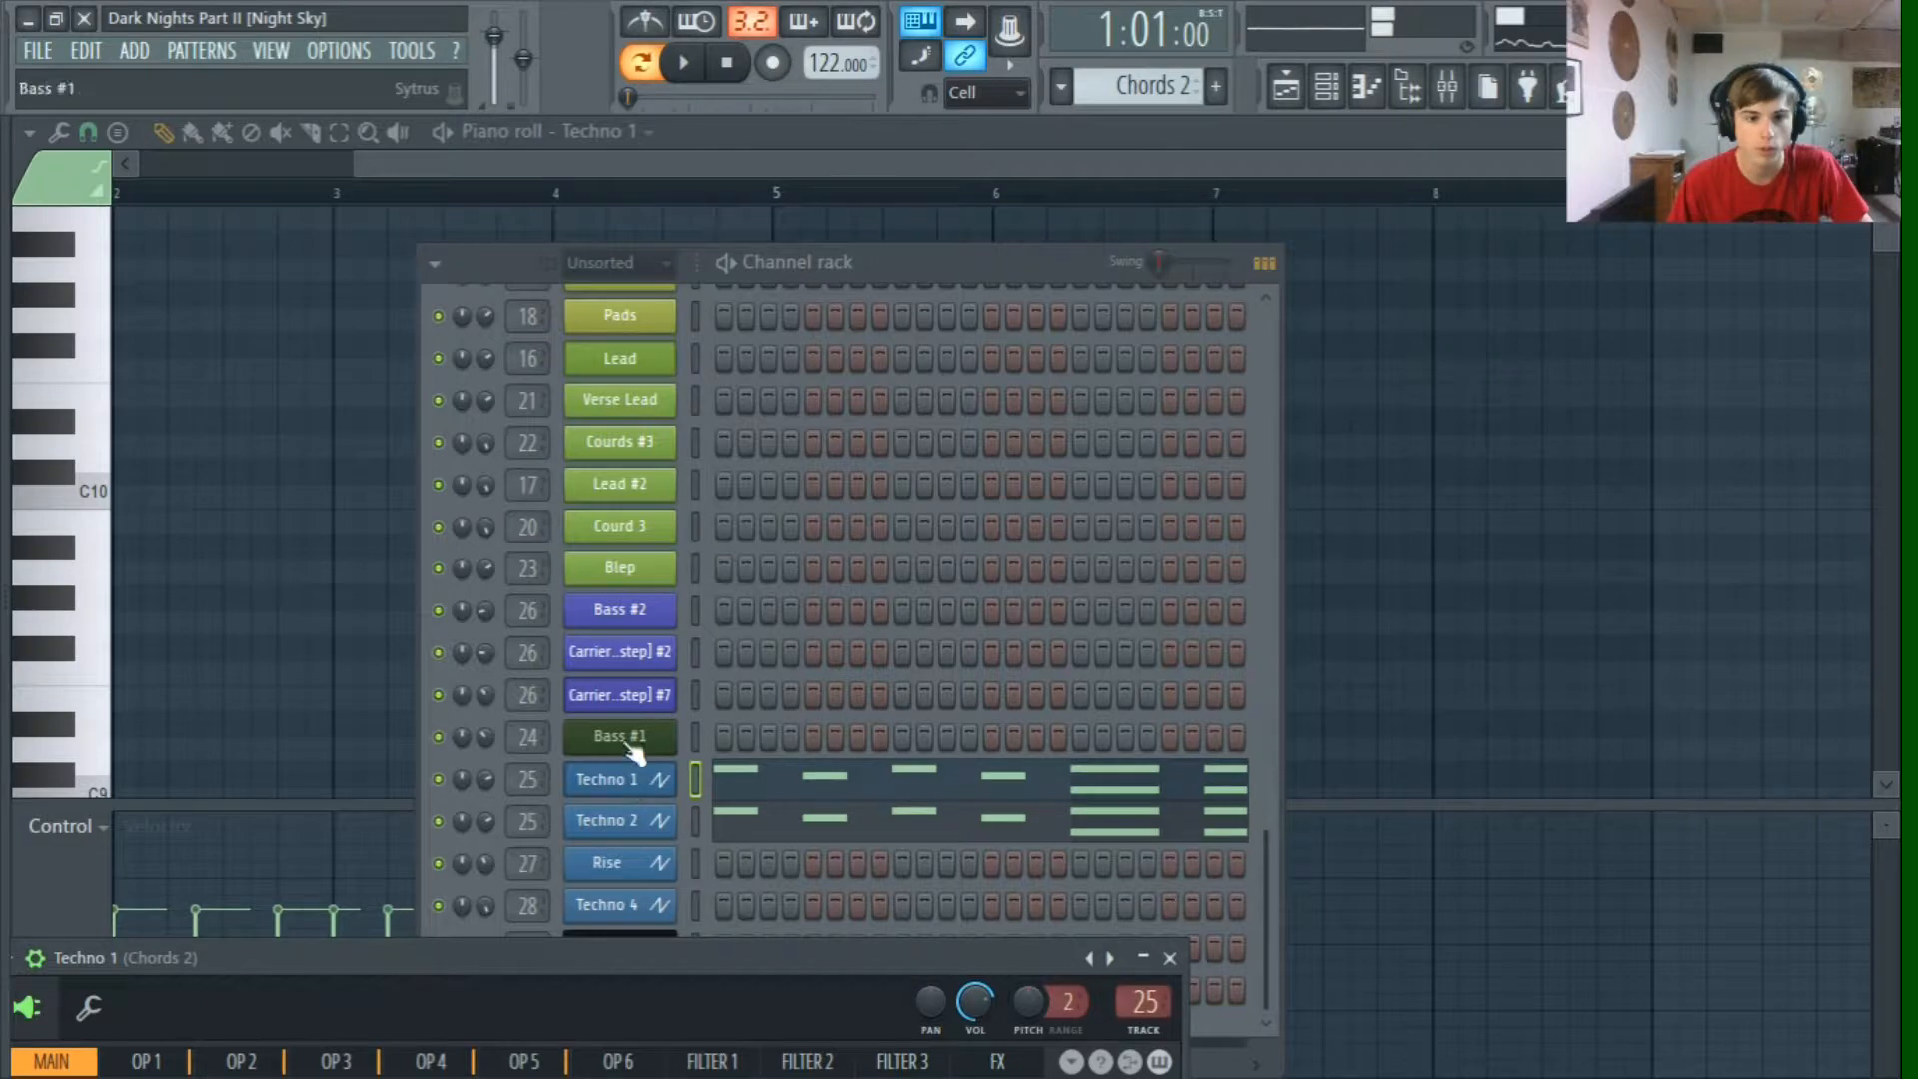
pyautogui.click(687, 813)
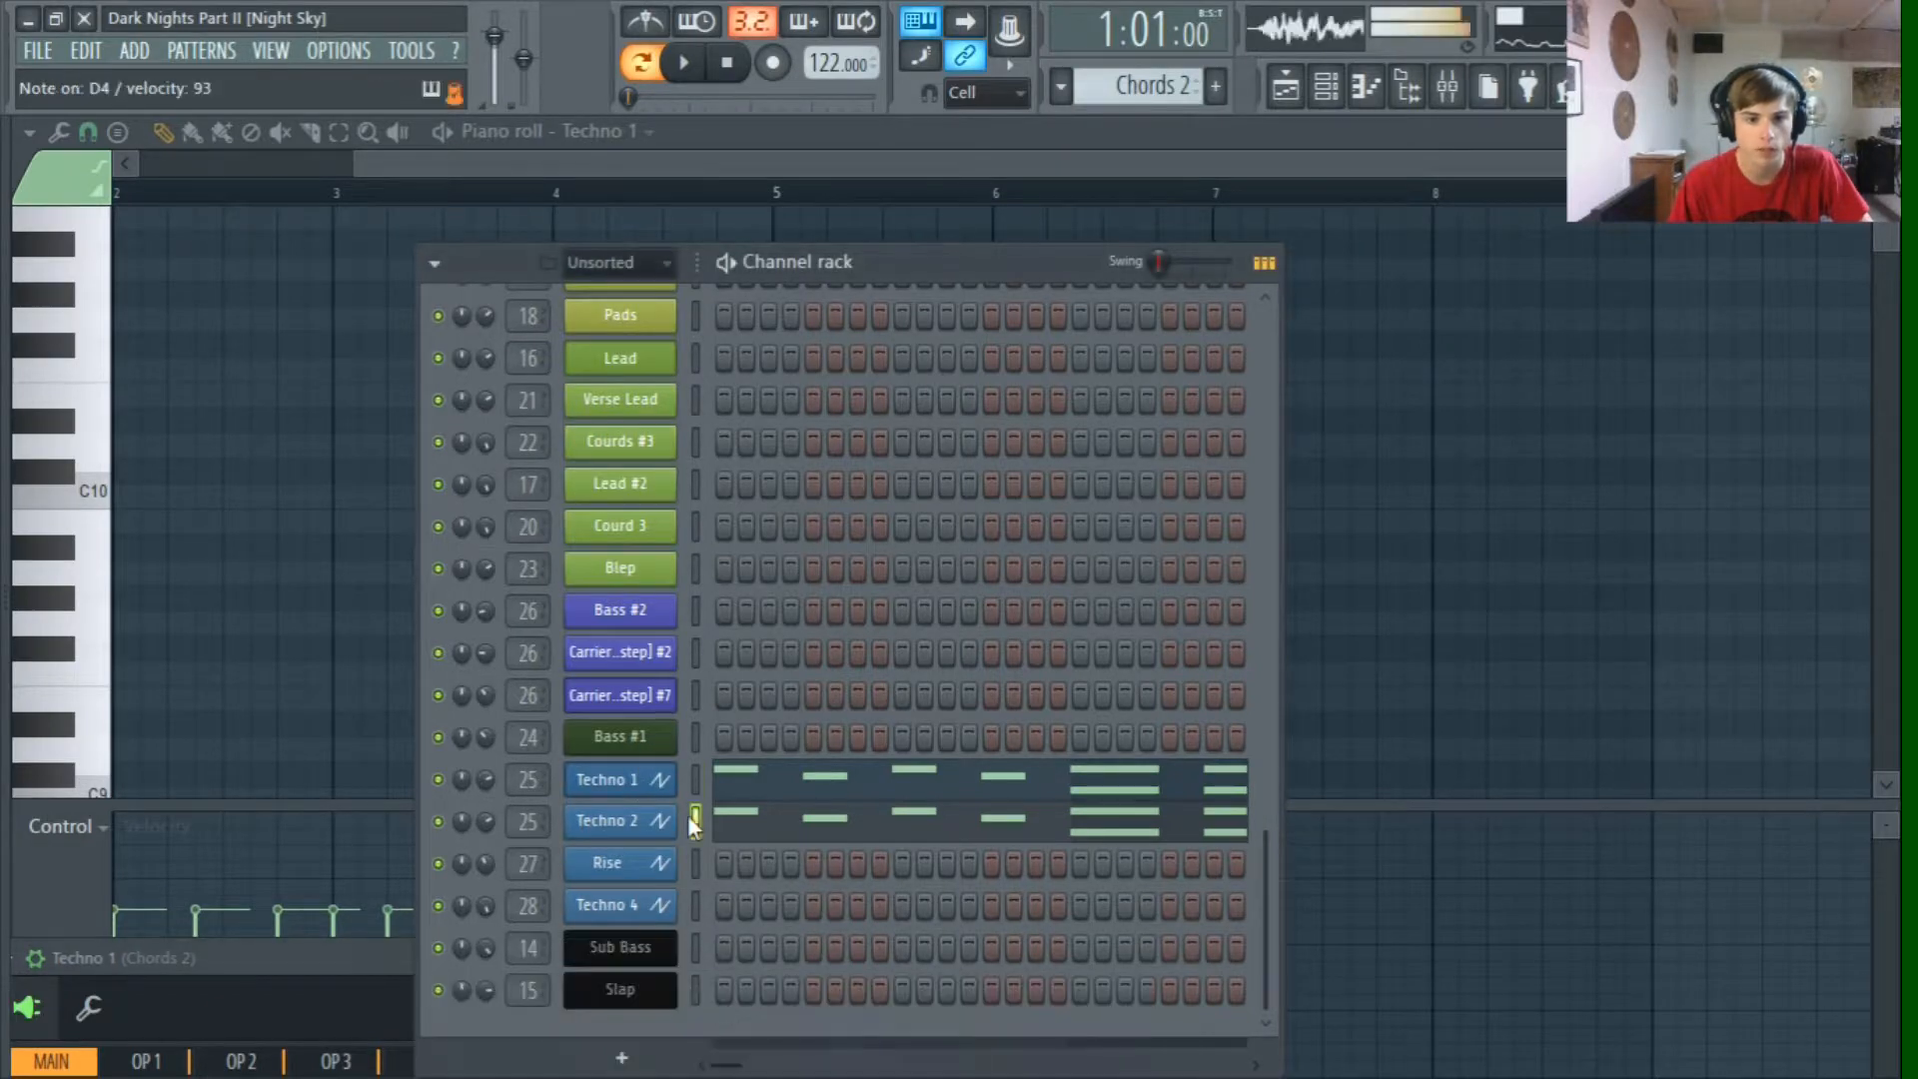
pyautogui.click(630, 780)
pyautogui.moveTo(645, 944); pyautogui.dragTo(789, 265)
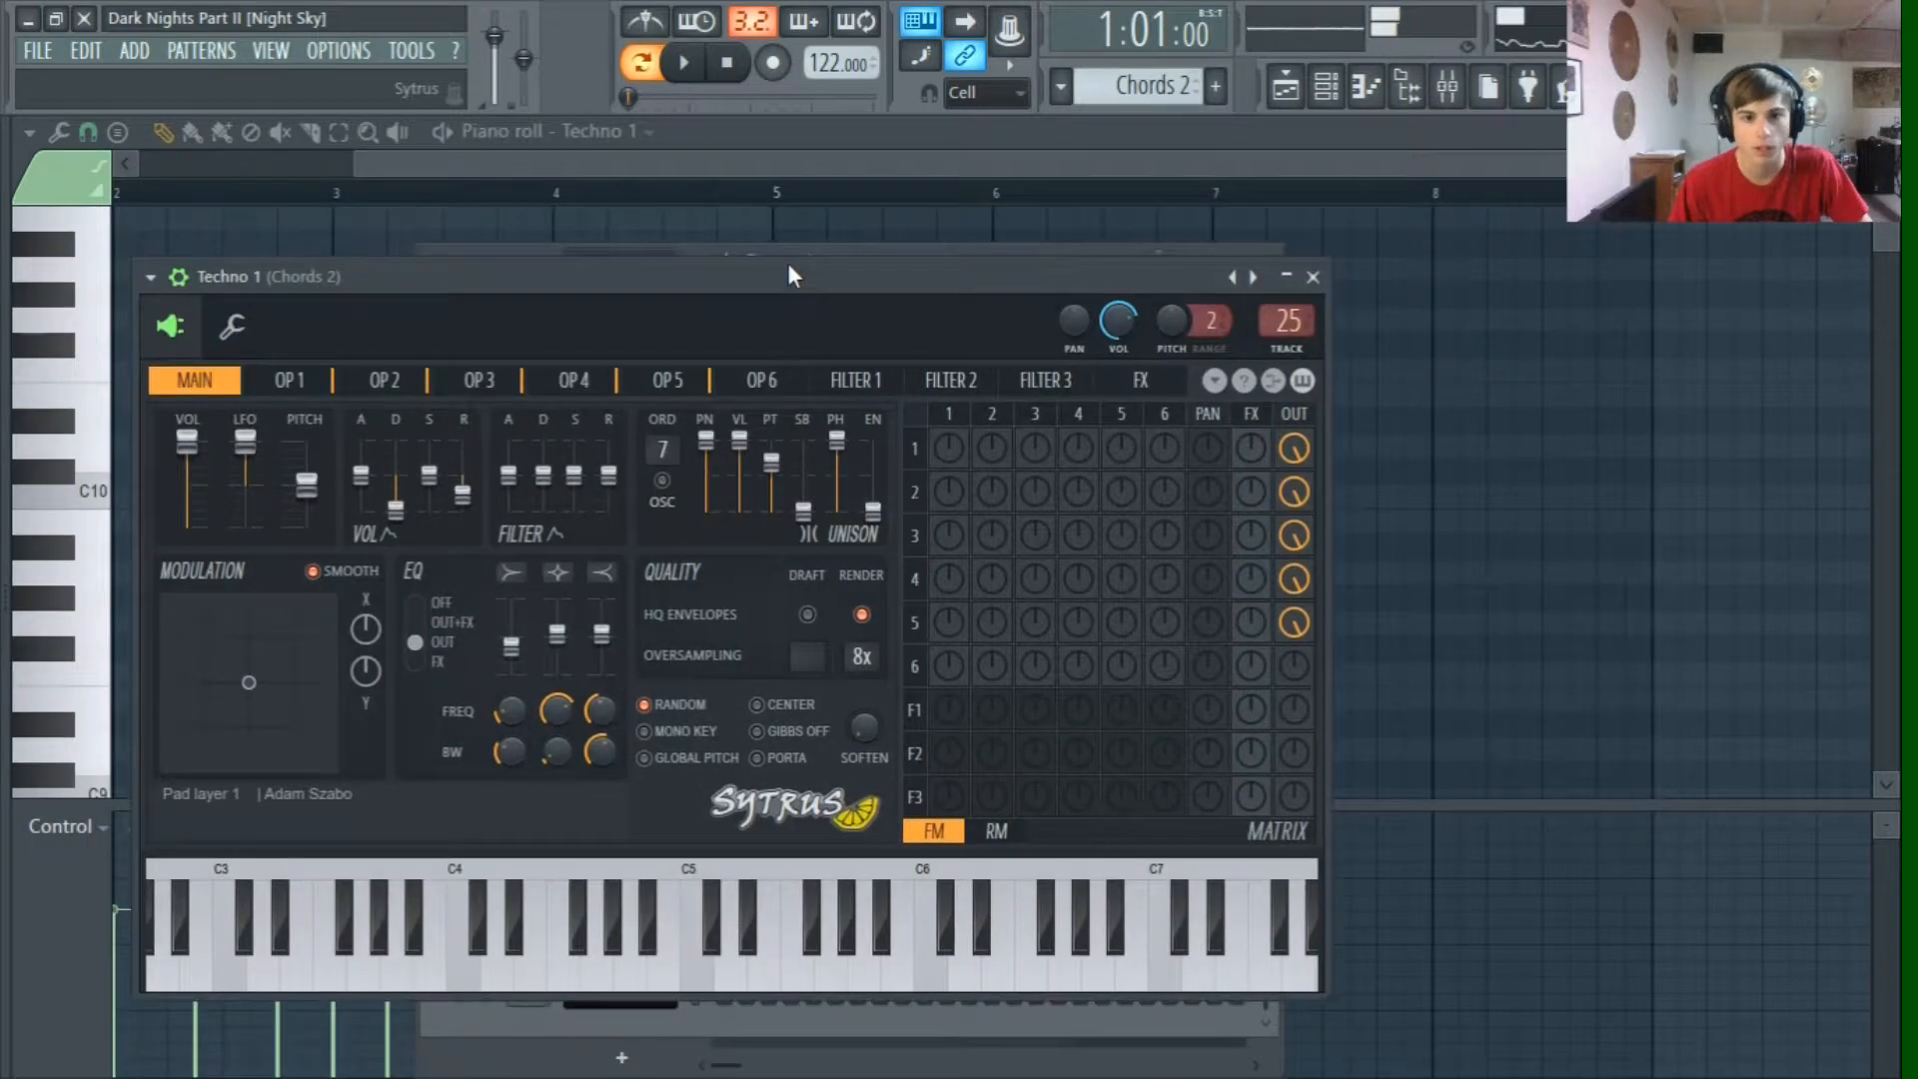
# Step: View operators 1, 2 and 3 of the Techno 1 synth while playing test notes
pyautogui.click(290, 380)
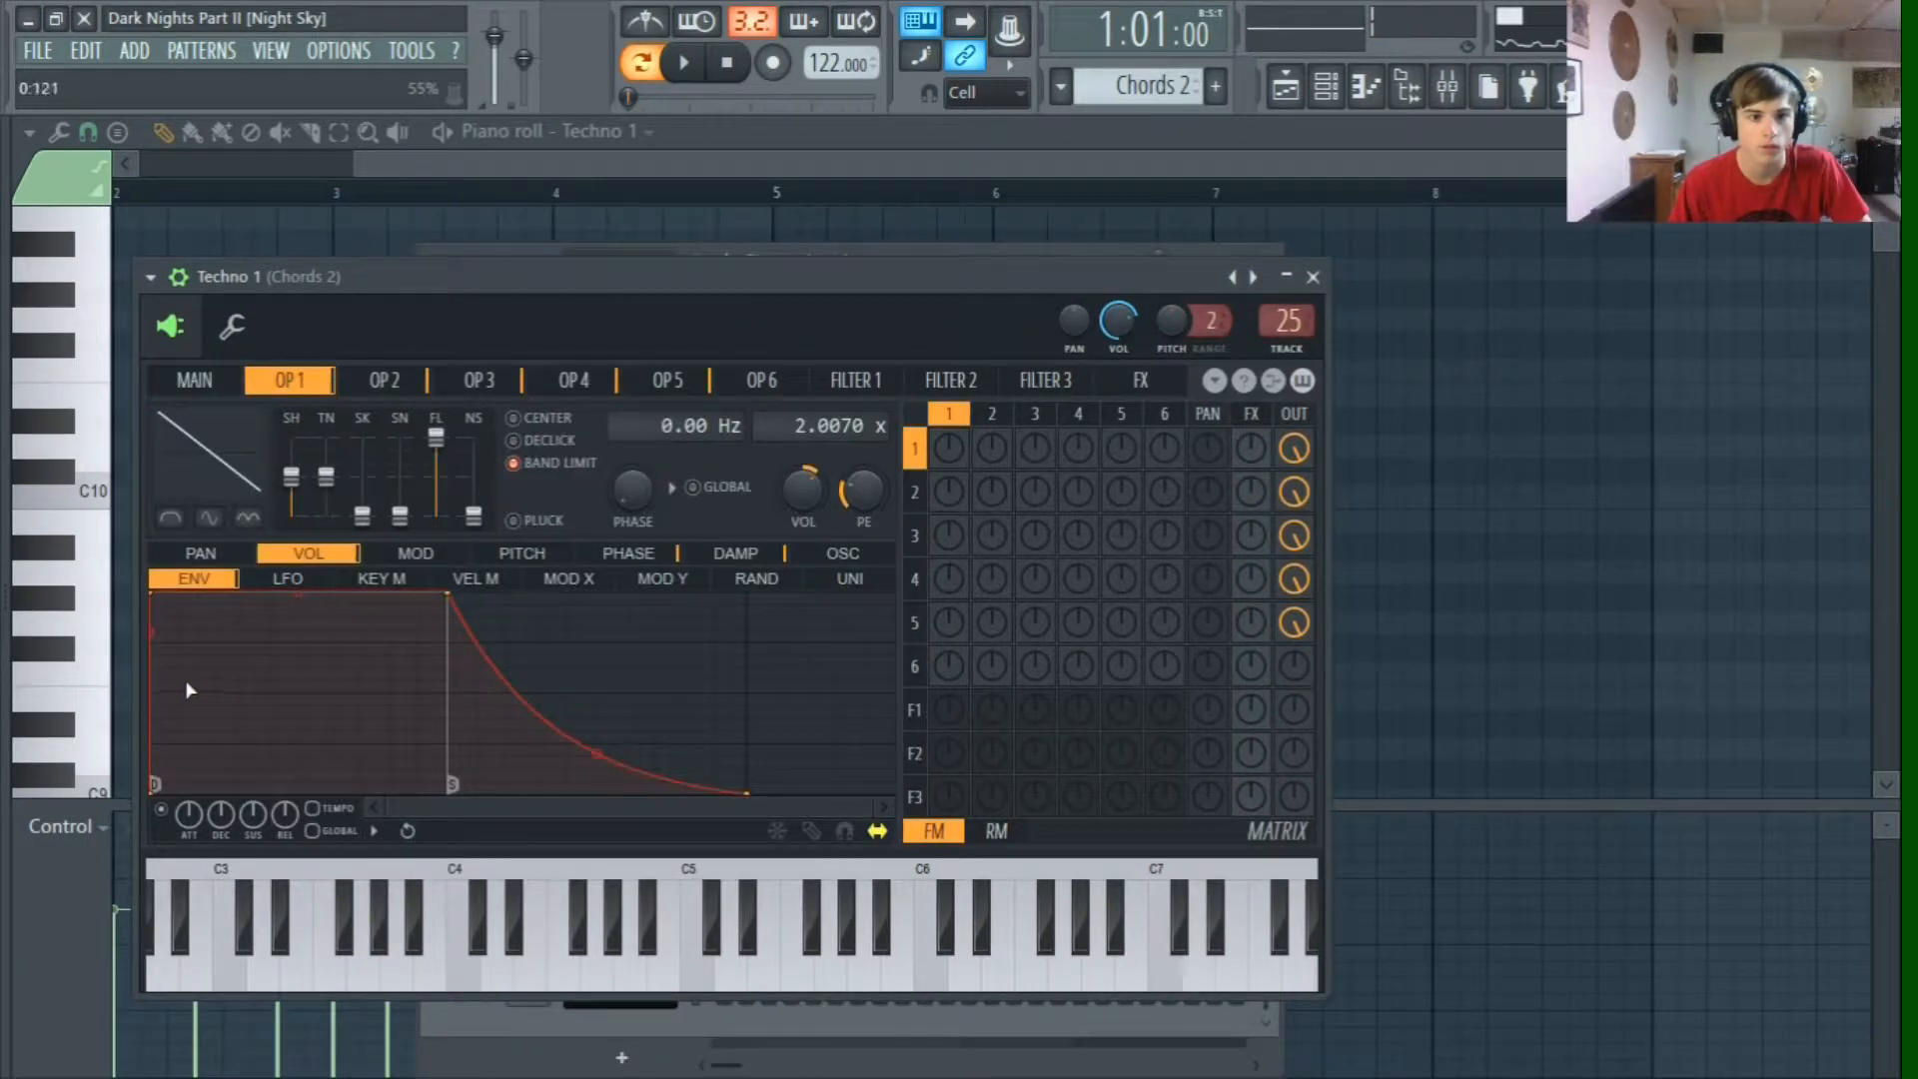
pyautogui.press('c')
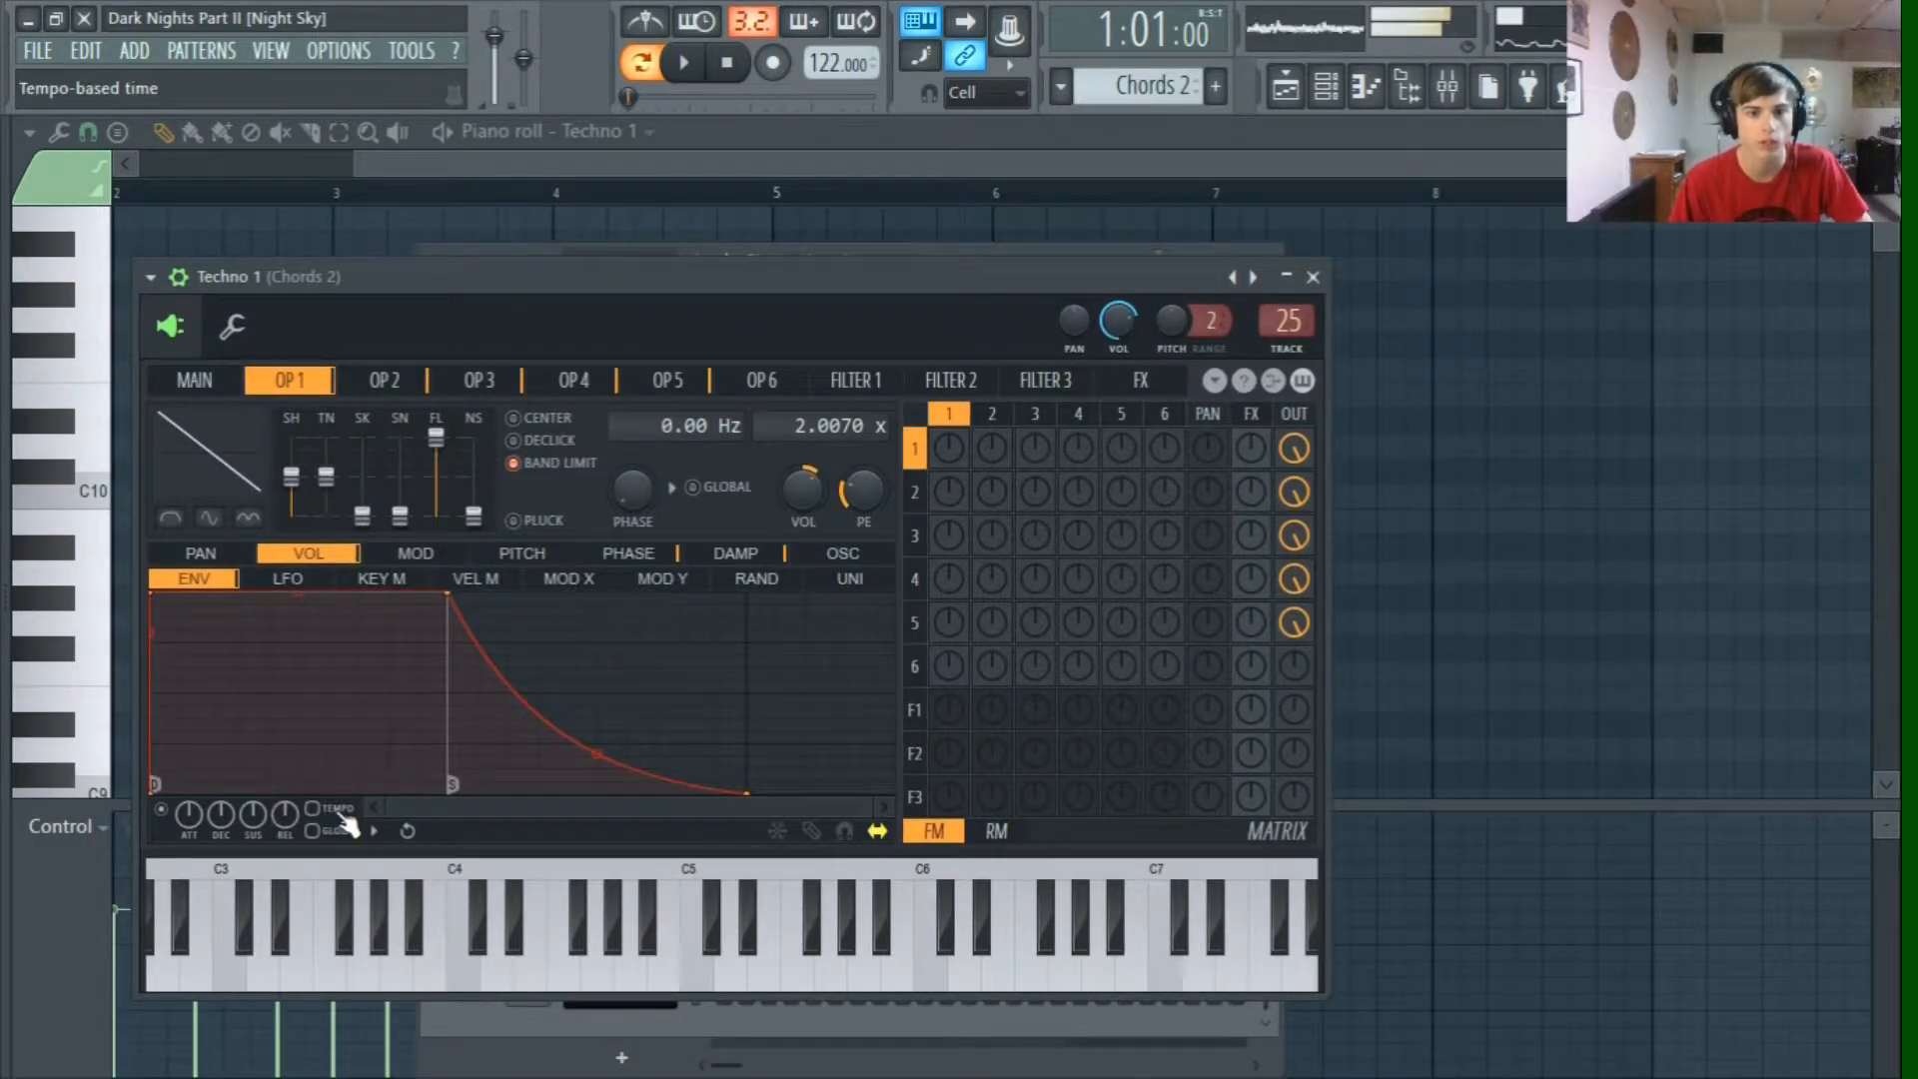
pyautogui.press('c')
pyautogui.click(384, 381)
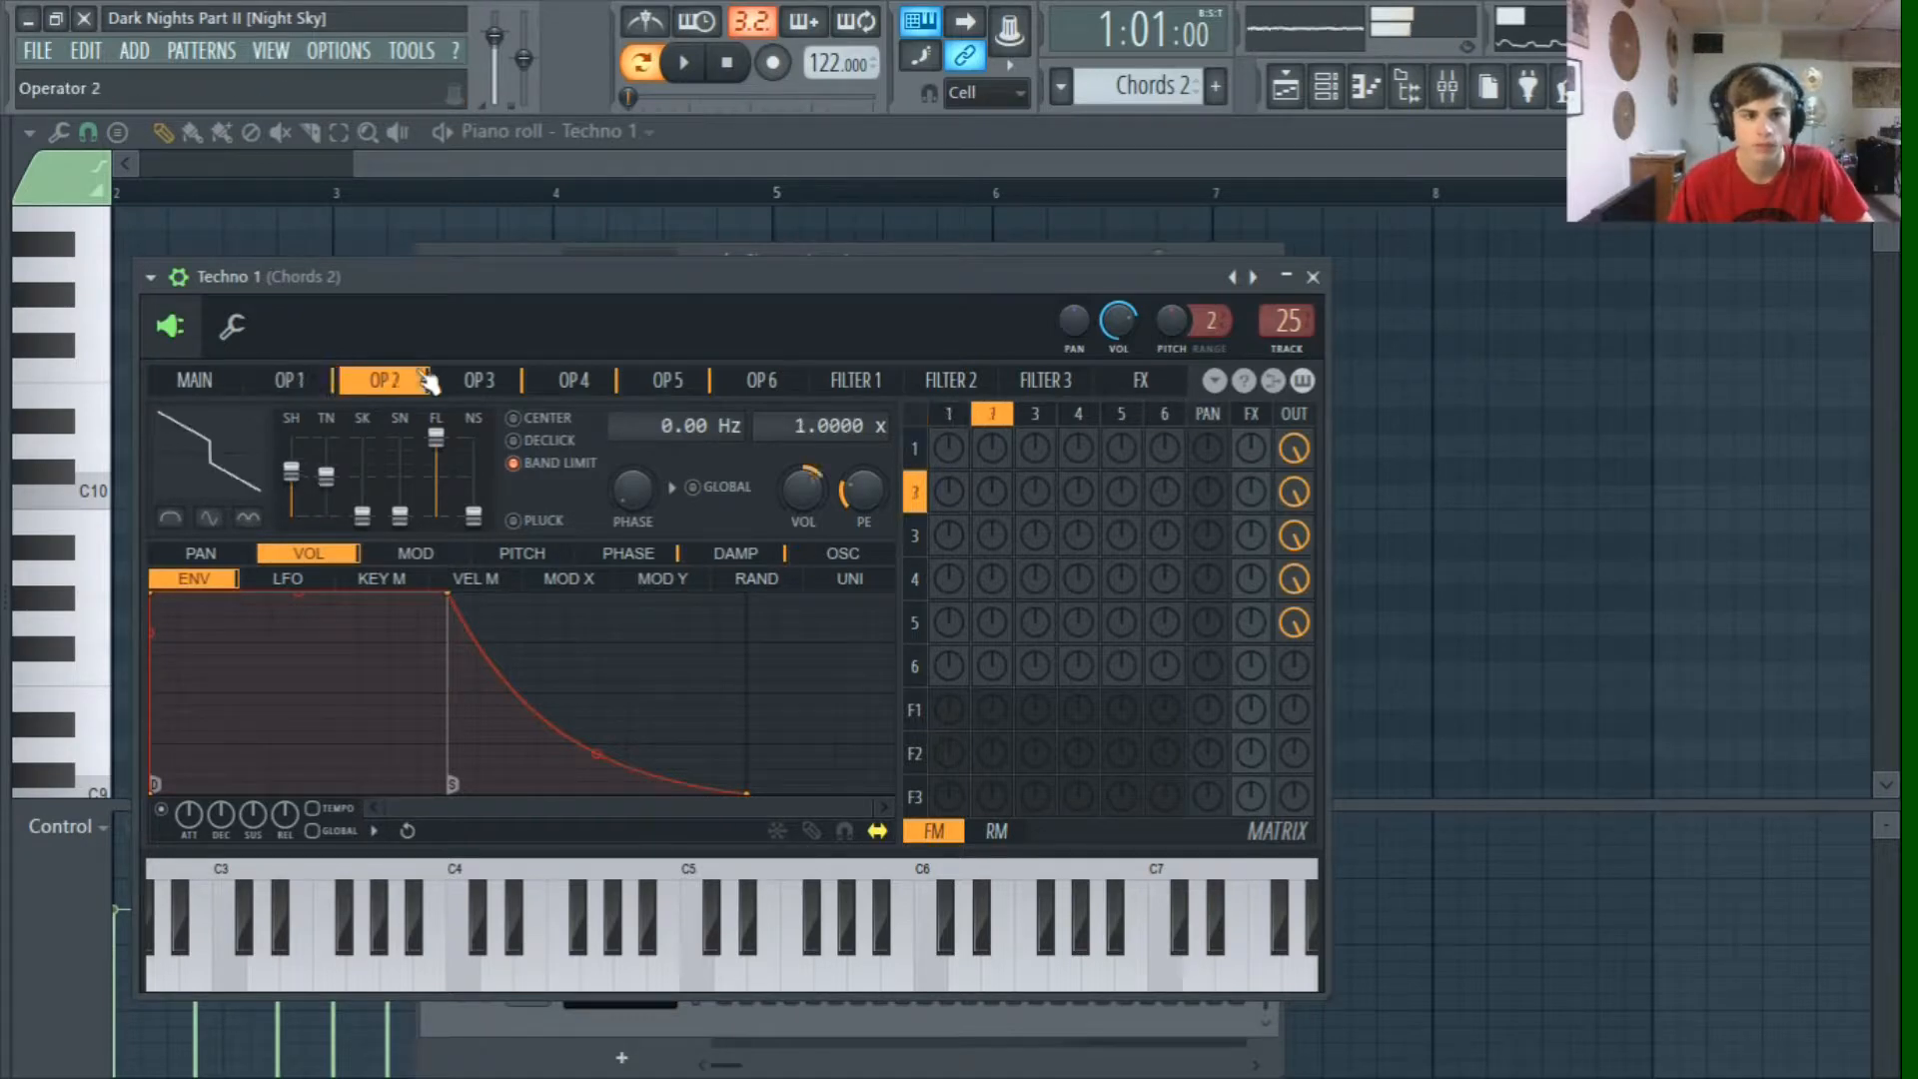
pyautogui.click(480, 383)
pyautogui.press('c')
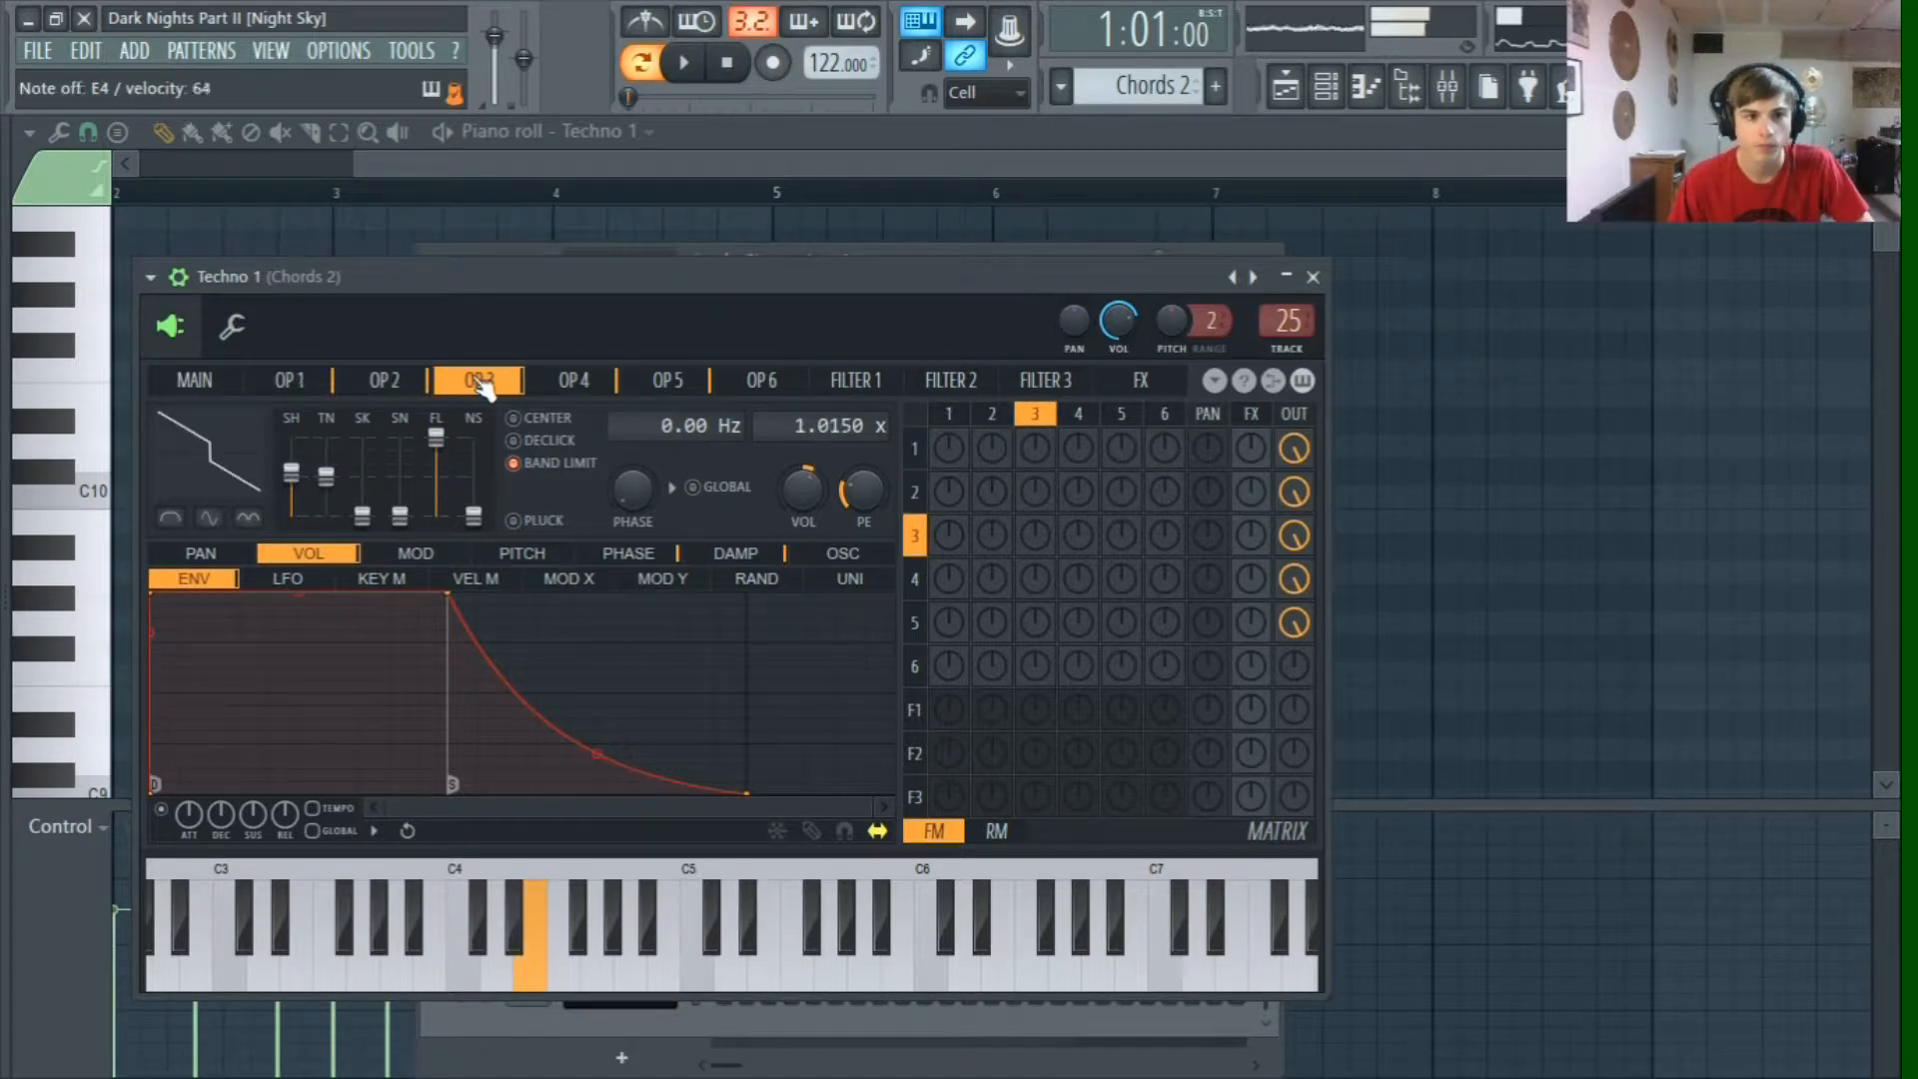
# Step: Close the Techno 1 synth, audition notes on Techno 2, and return to the playlist
pyautogui.click(1321, 279)
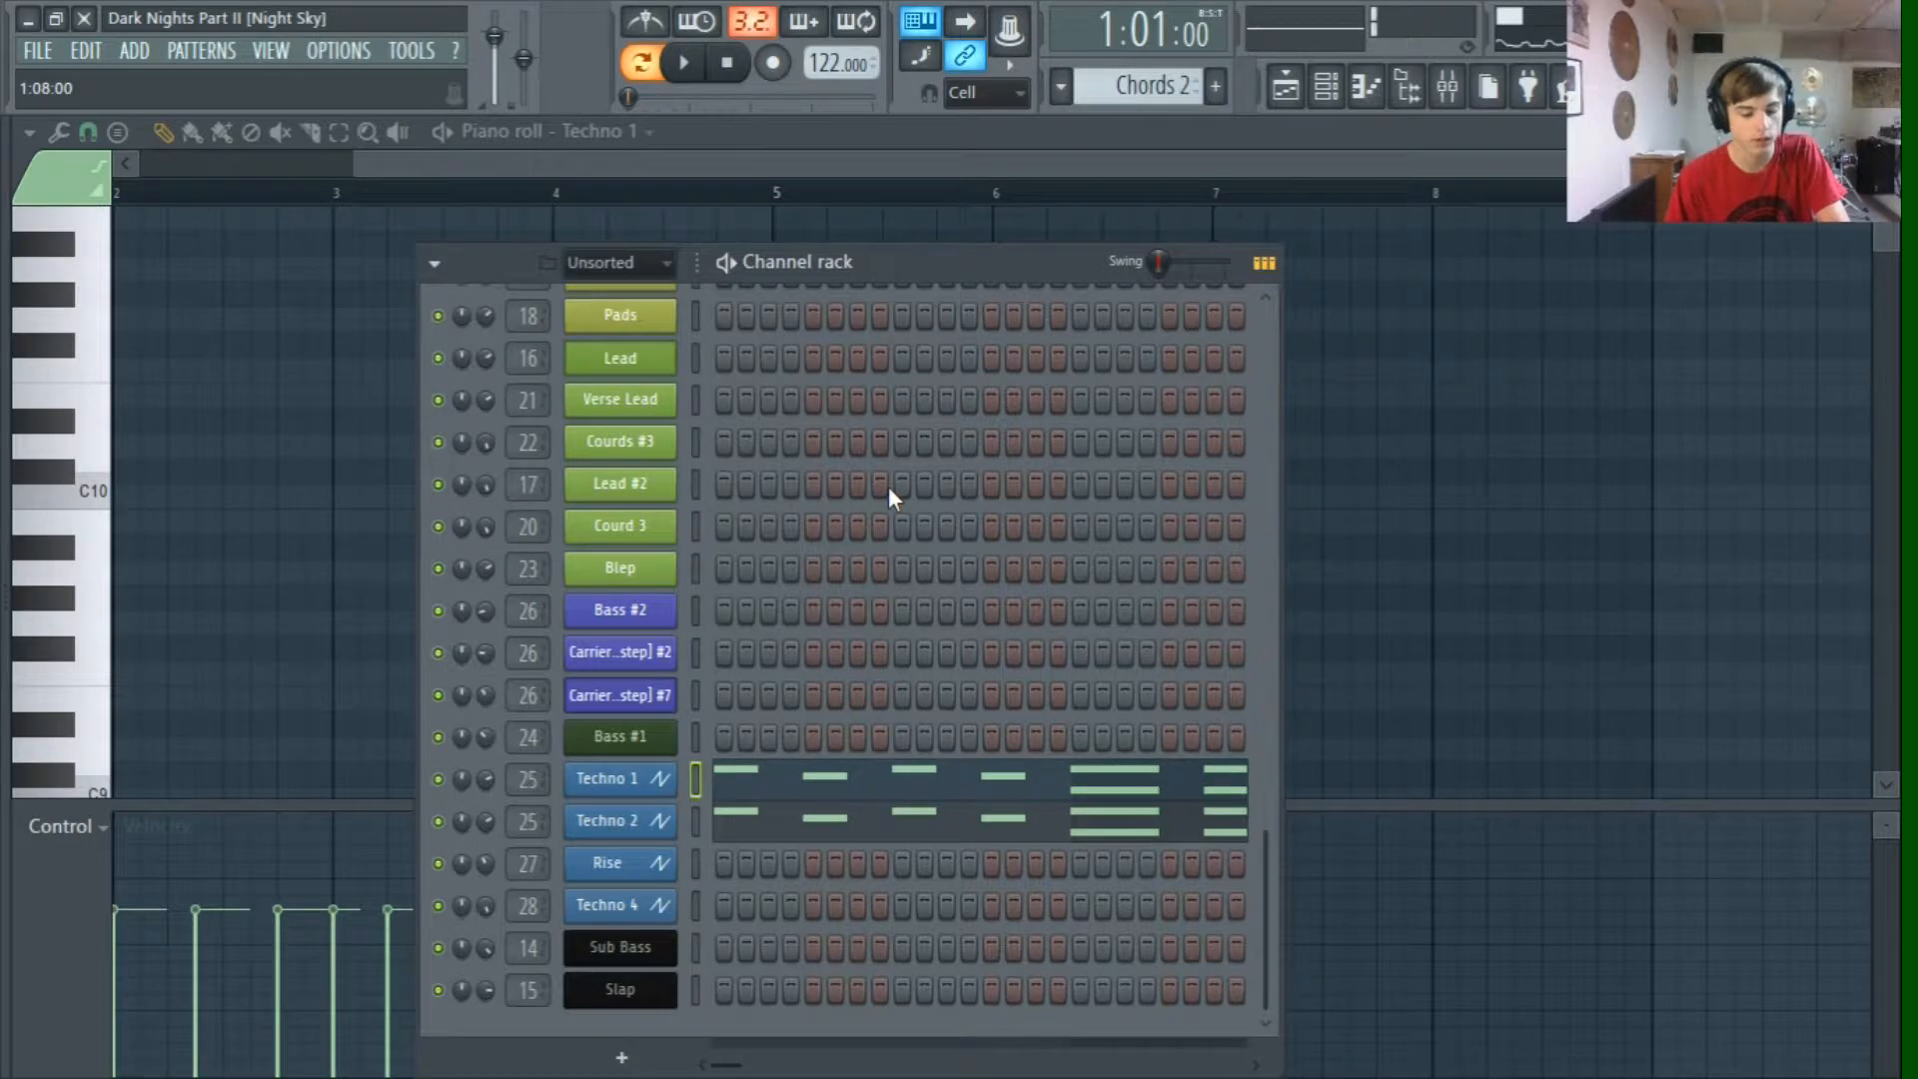
pyautogui.press('c')
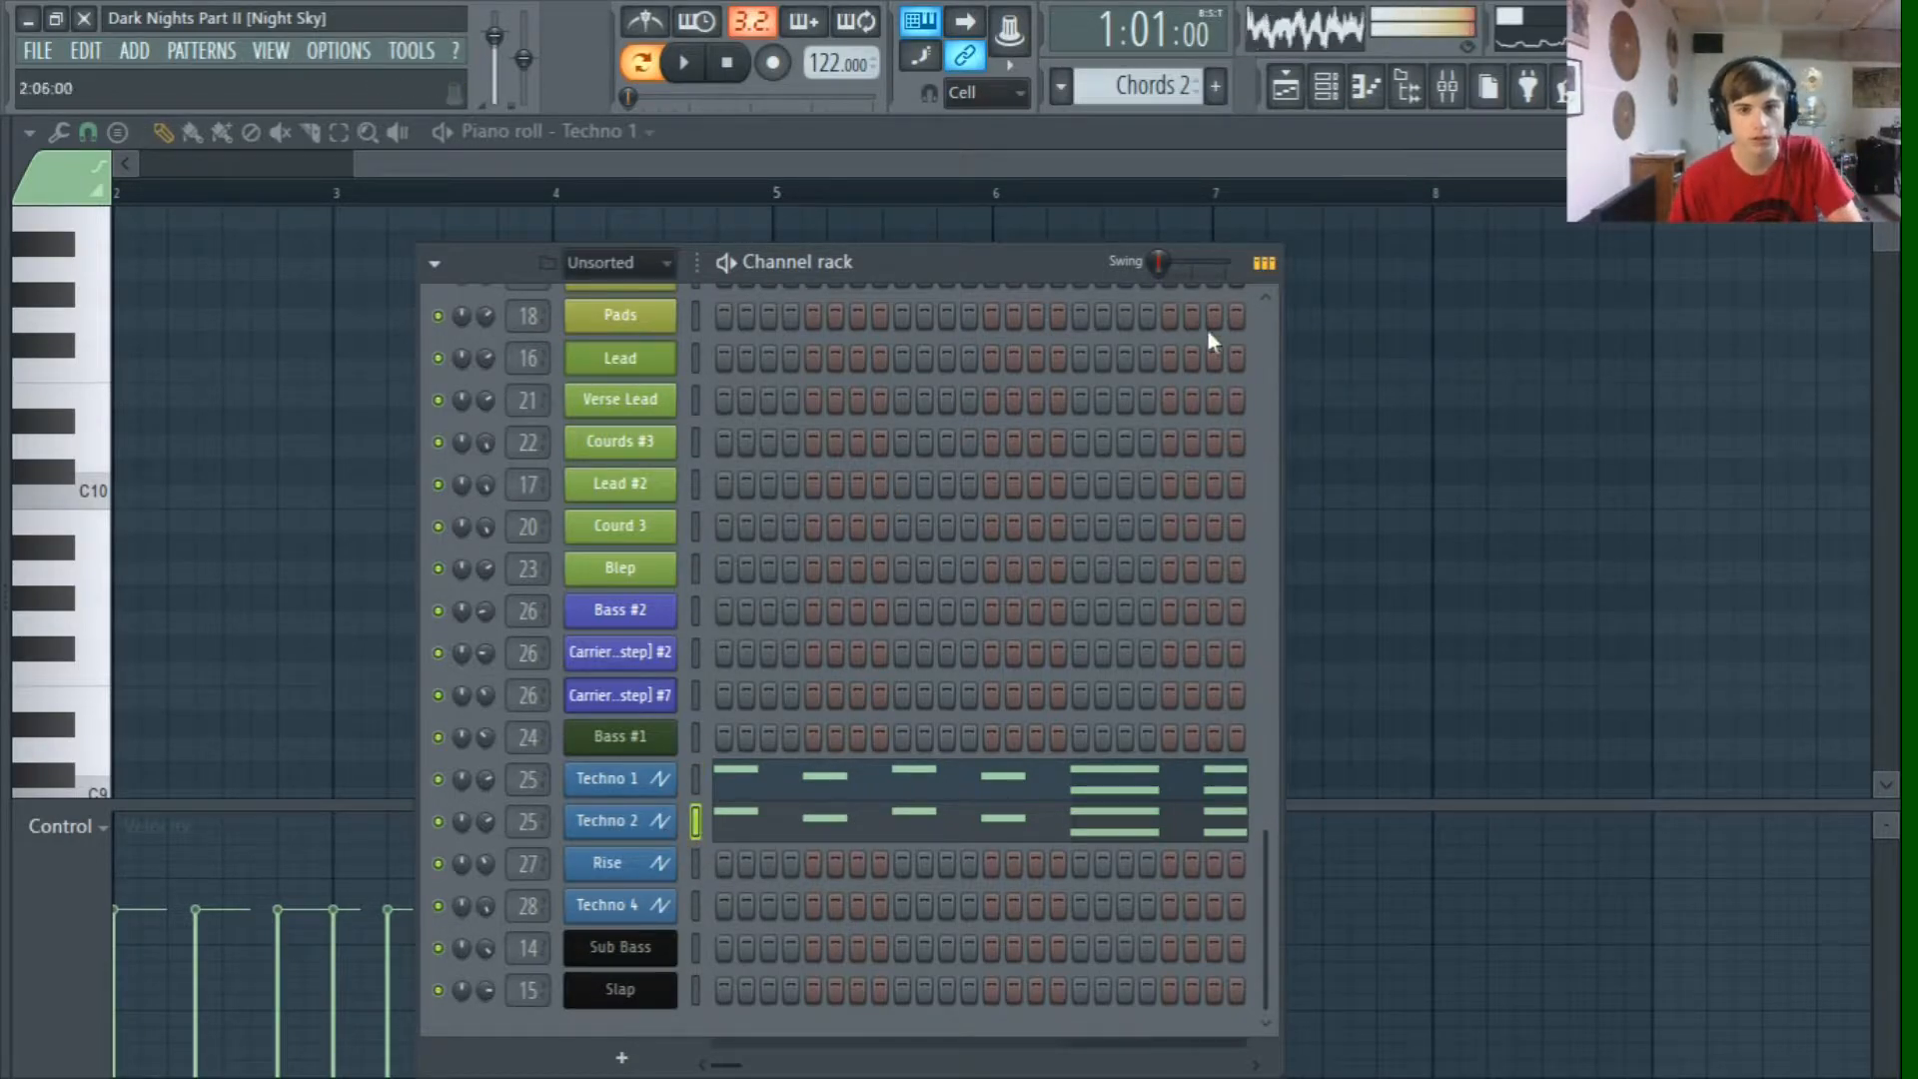
pyautogui.click(1287, 90)
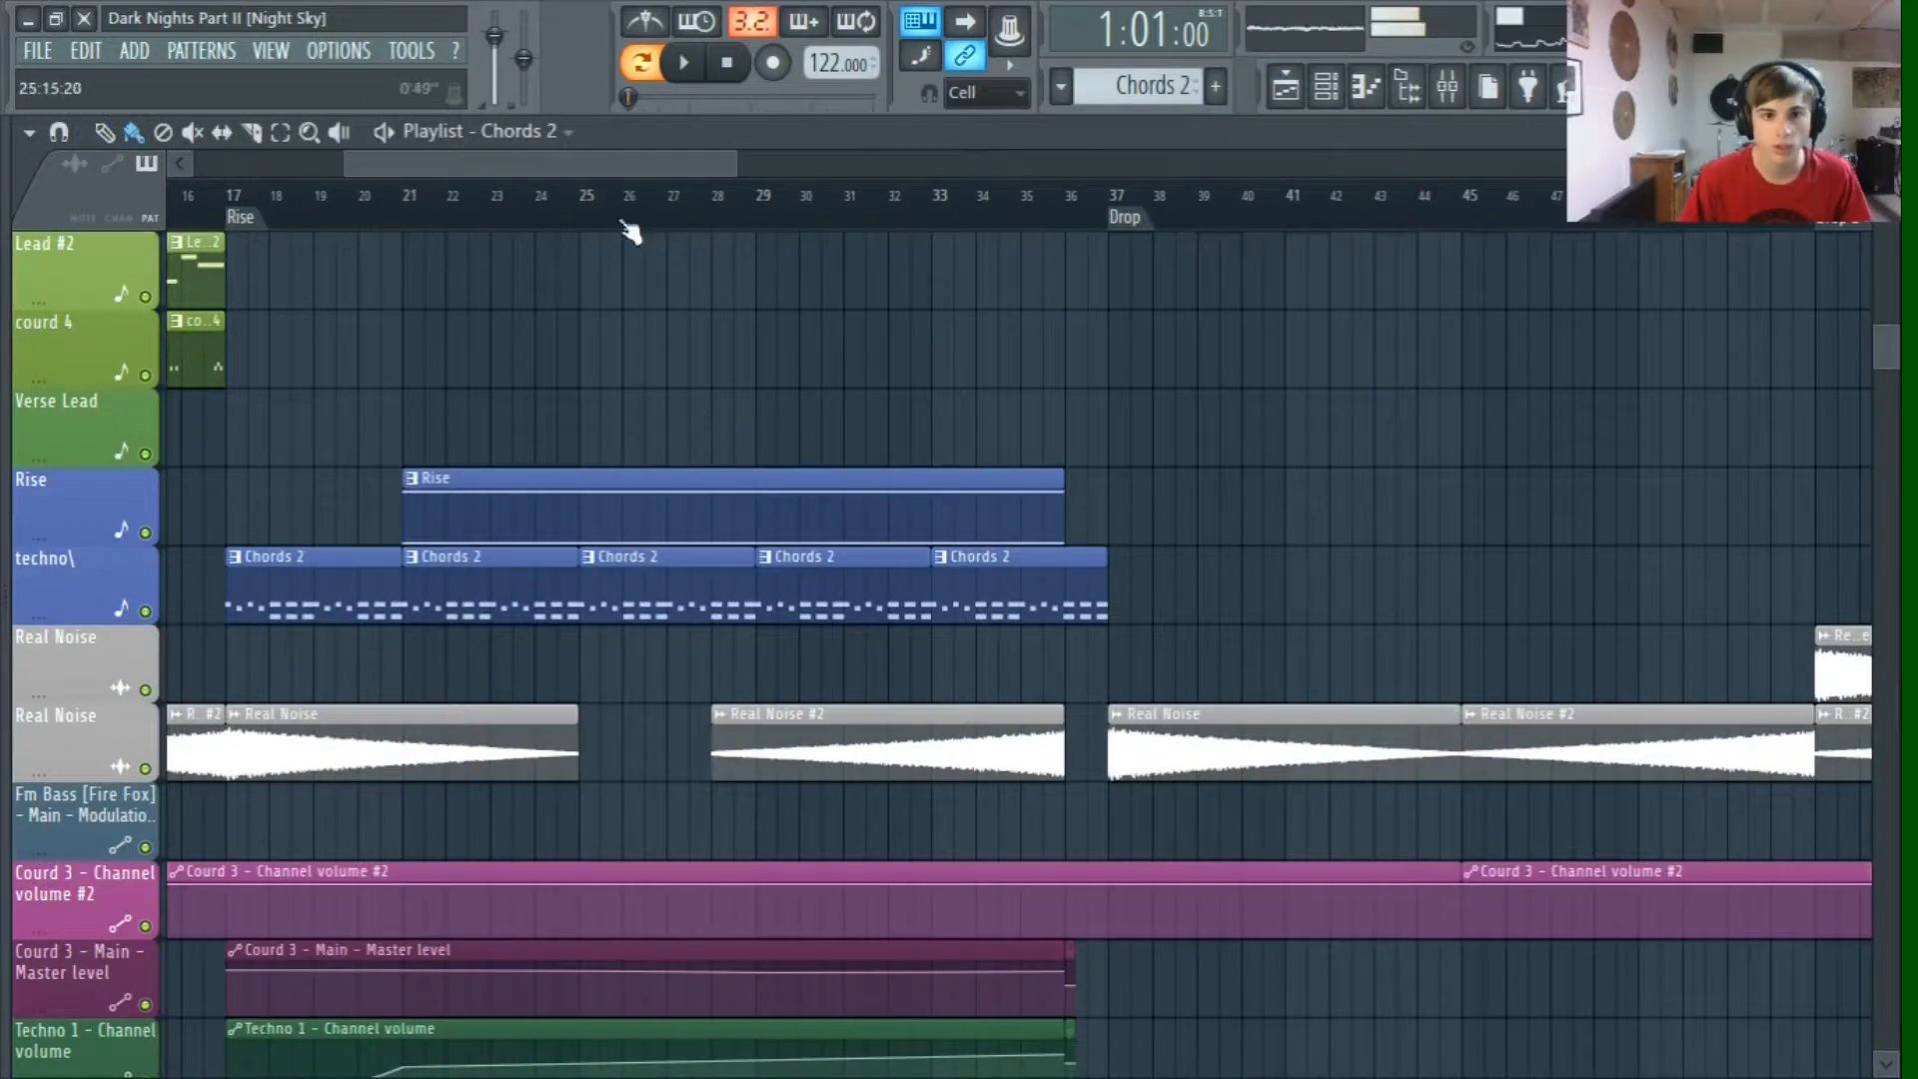
# Step: Play the Rise section in song mode from about bar 26, then stop and reset the playback position
pyautogui.click(645, 191)
pyautogui.click(685, 64)
pyautogui.scroll(5, 728, 313)
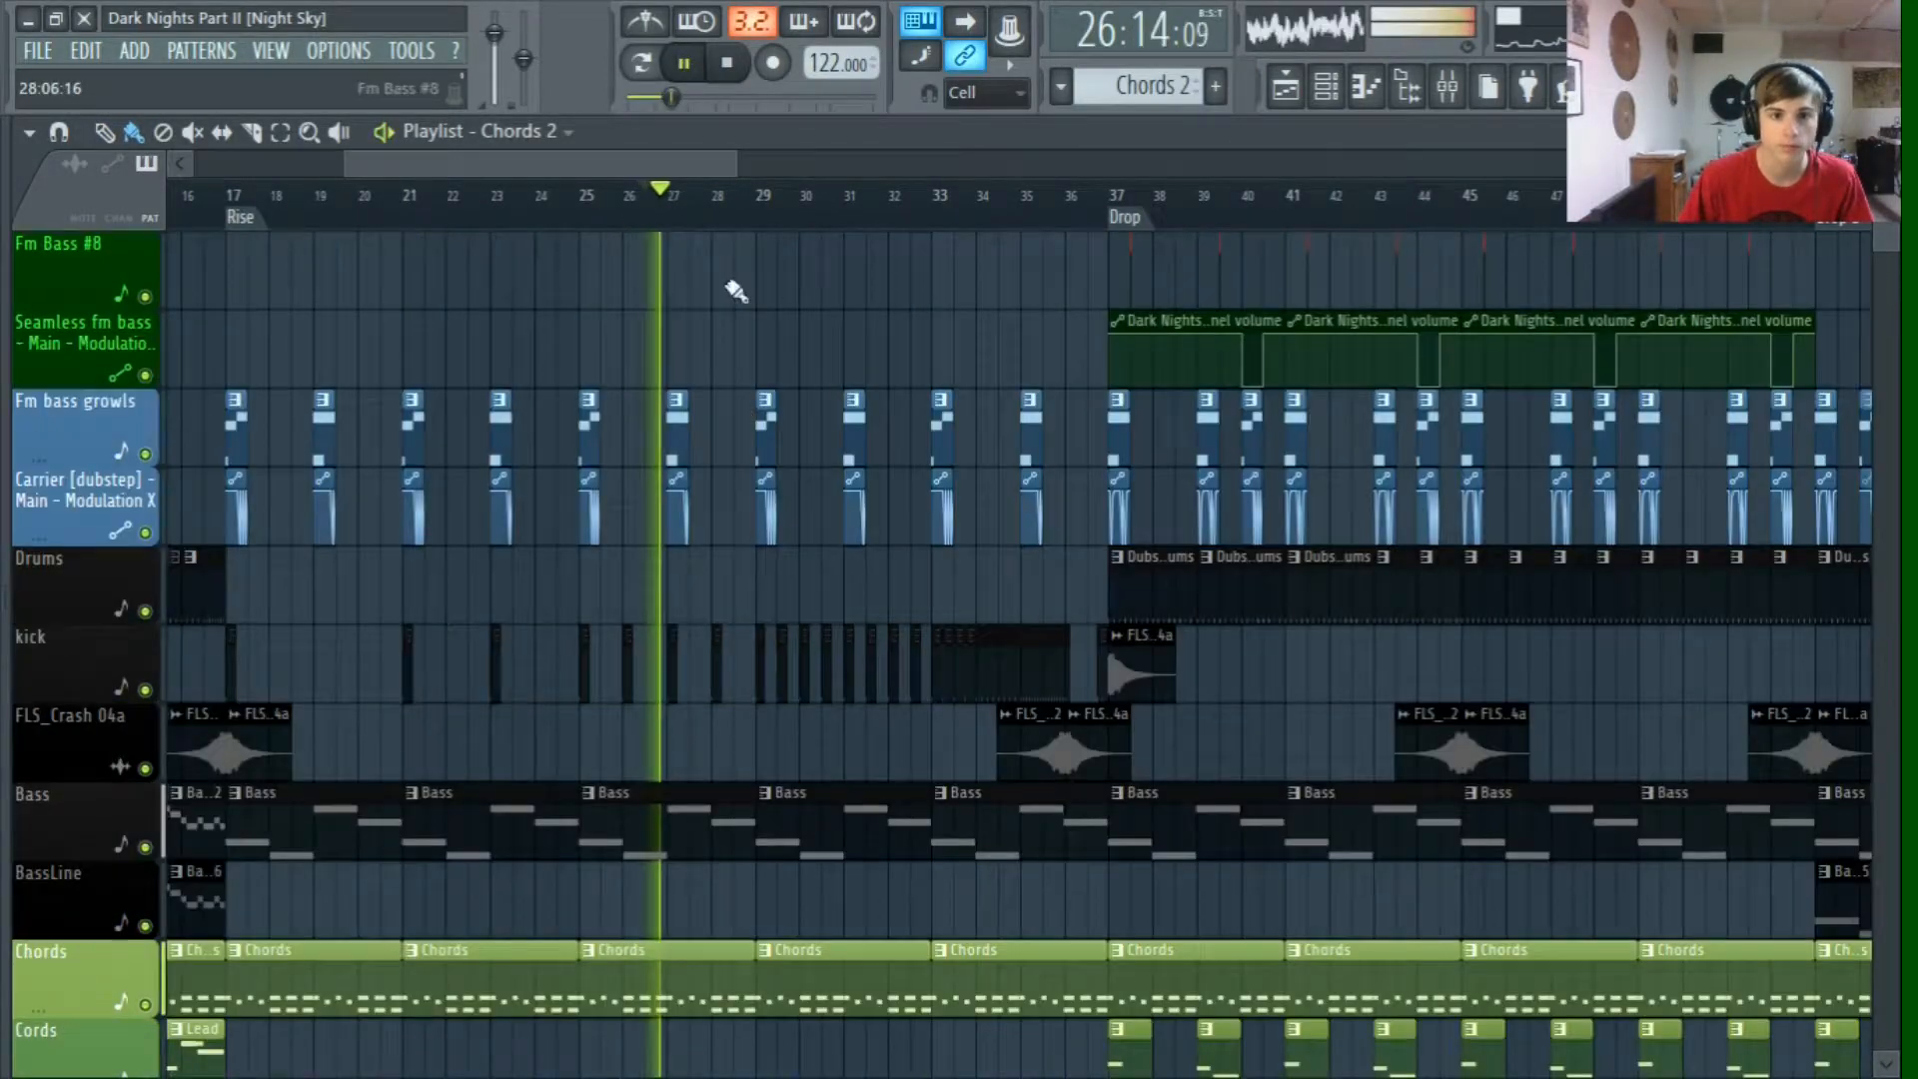
pyautogui.click(728, 62)
pyautogui.click(729, 62)
# Step: Solo the Fm bass growls track and unmute its Carrier [dubstep] modulation automation track
pyautogui.scroll(4, 629, 556)
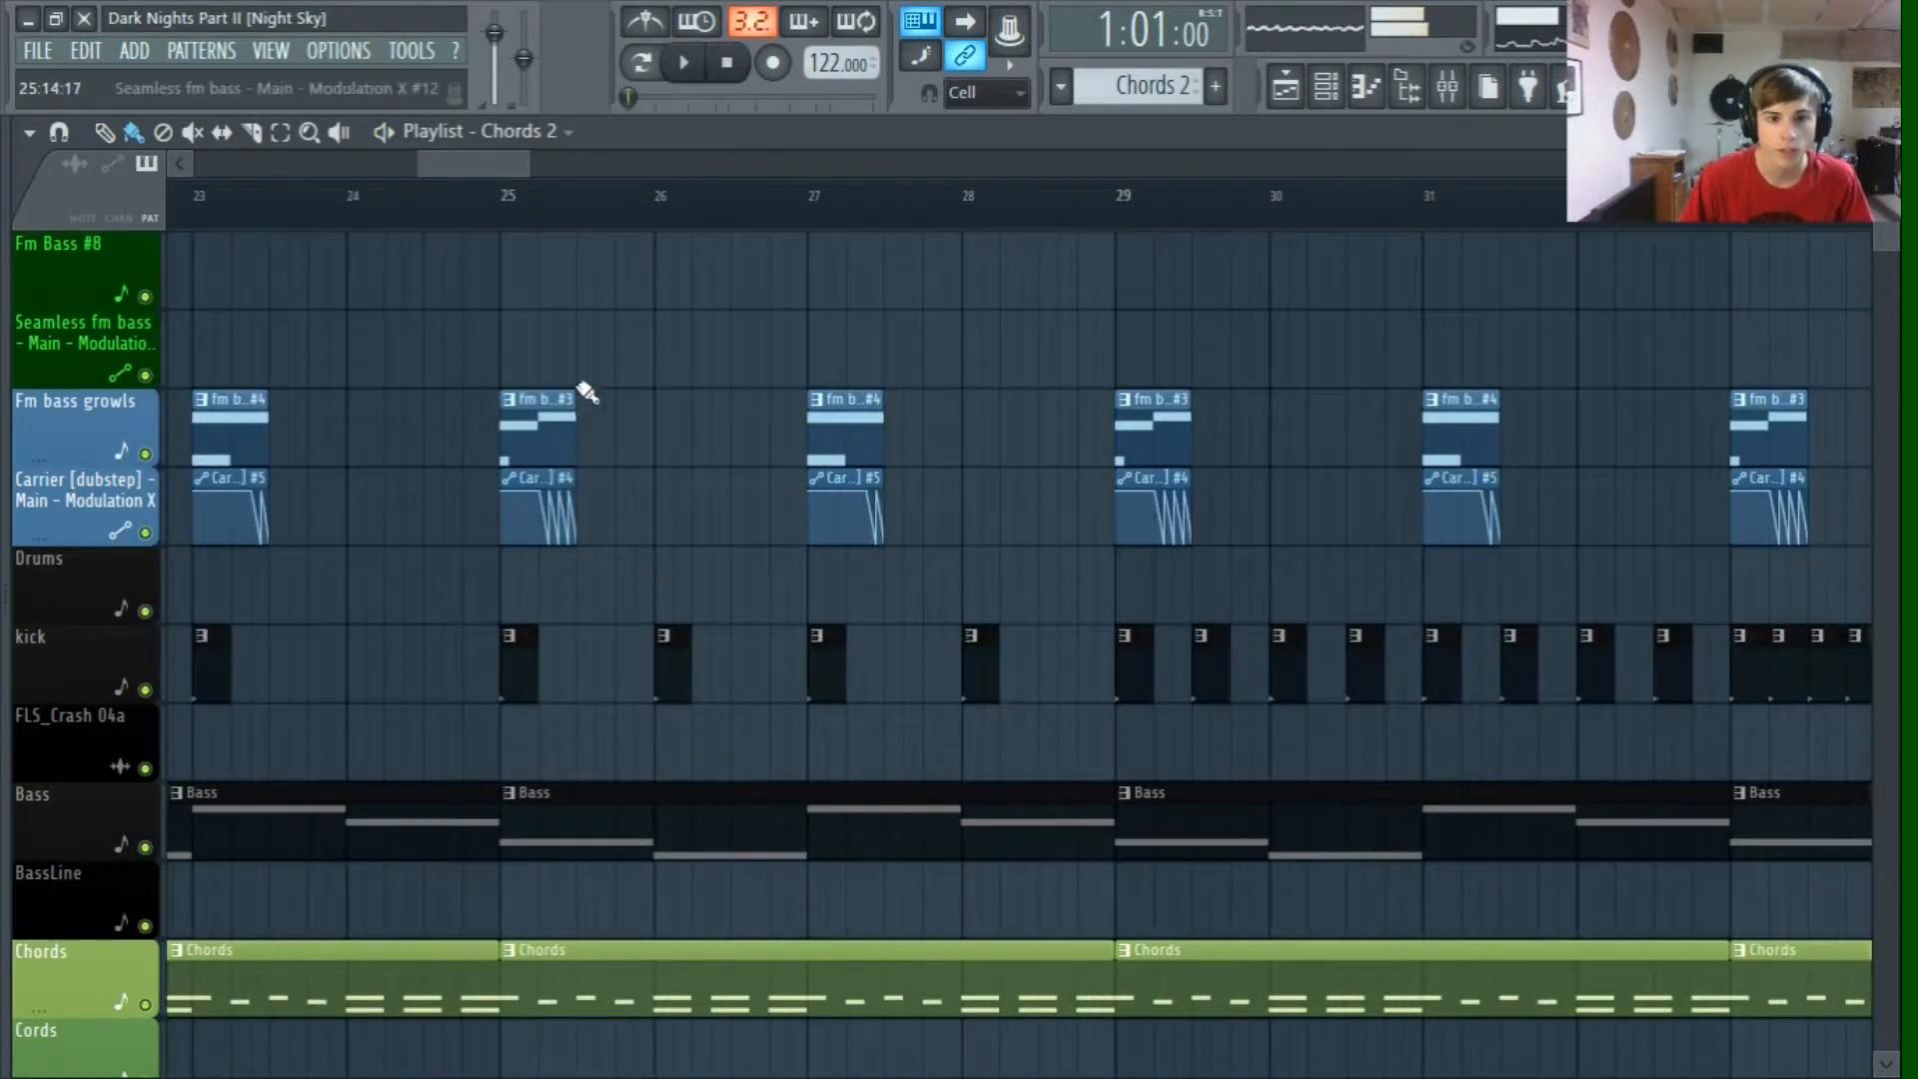
pyautogui.rightClick(148, 456)
pyautogui.click(147, 533)
pyautogui.scroll(-5, 1102, 355)
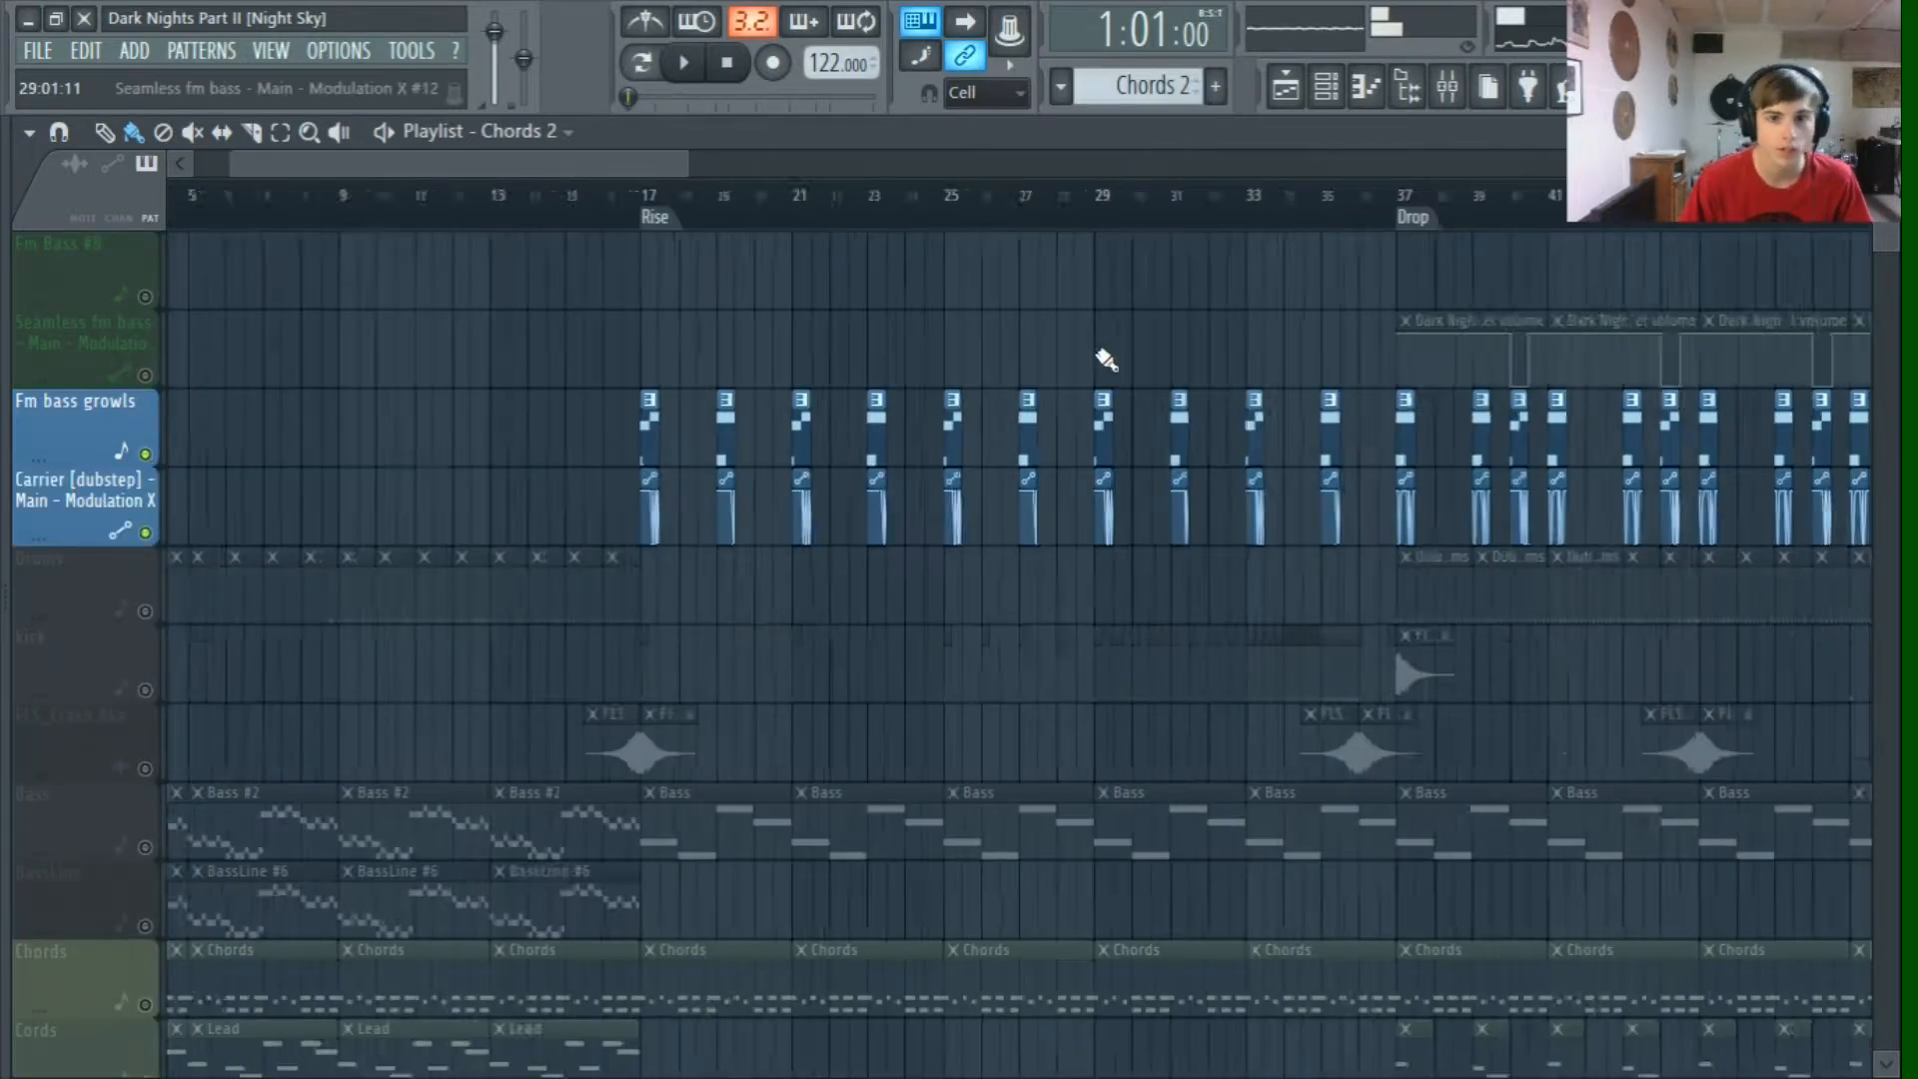
# Step: Play the soloed growls and modulation automation from bar 29, then stop playback
pyautogui.click(1099, 195)
pyautogui.click(685, 62)
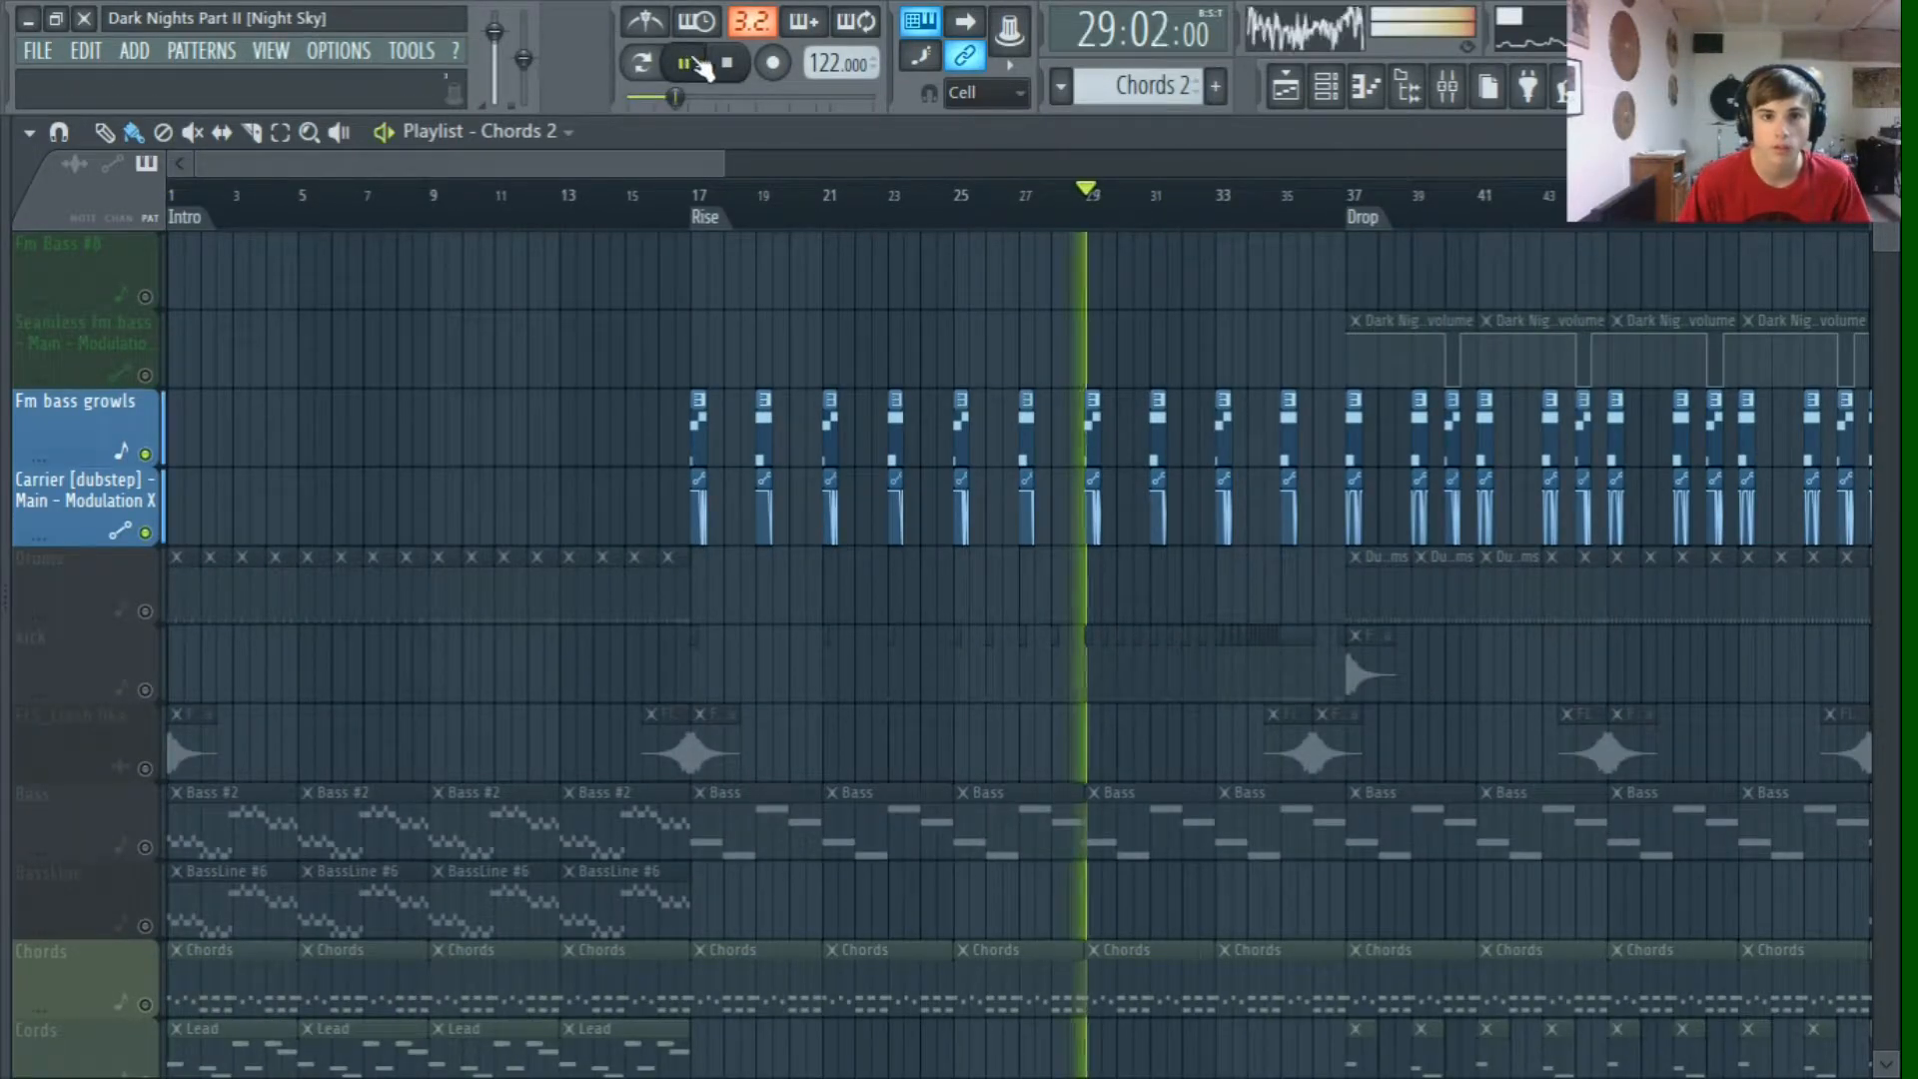
pyautogui.press('space')
# Step: Open the growl pattern at bar 29 and display the main settings of its Carrier [dubstep] #2 synth
pyautogui.scroll(4, 920, 611)
pyautogui.scroll(2, 920, 611)
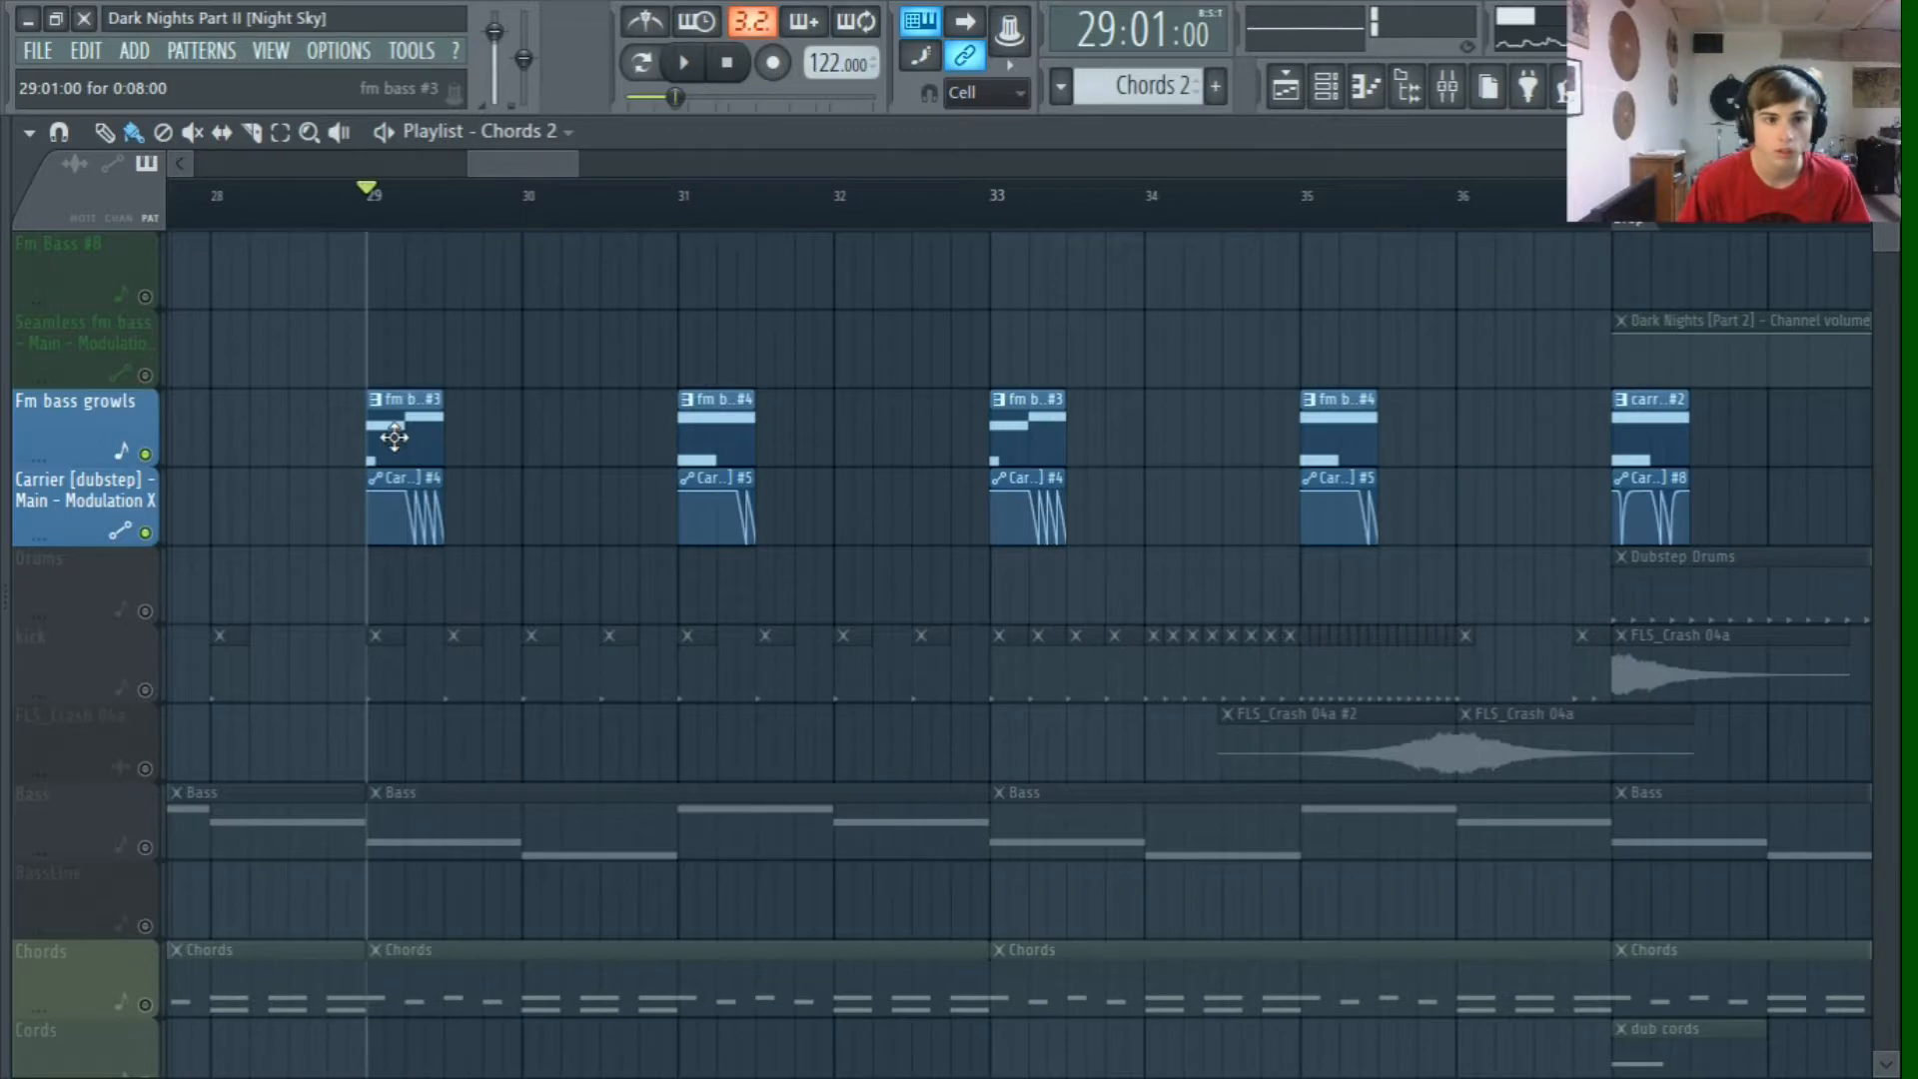
pyautogui.doubleClick(738, 385)
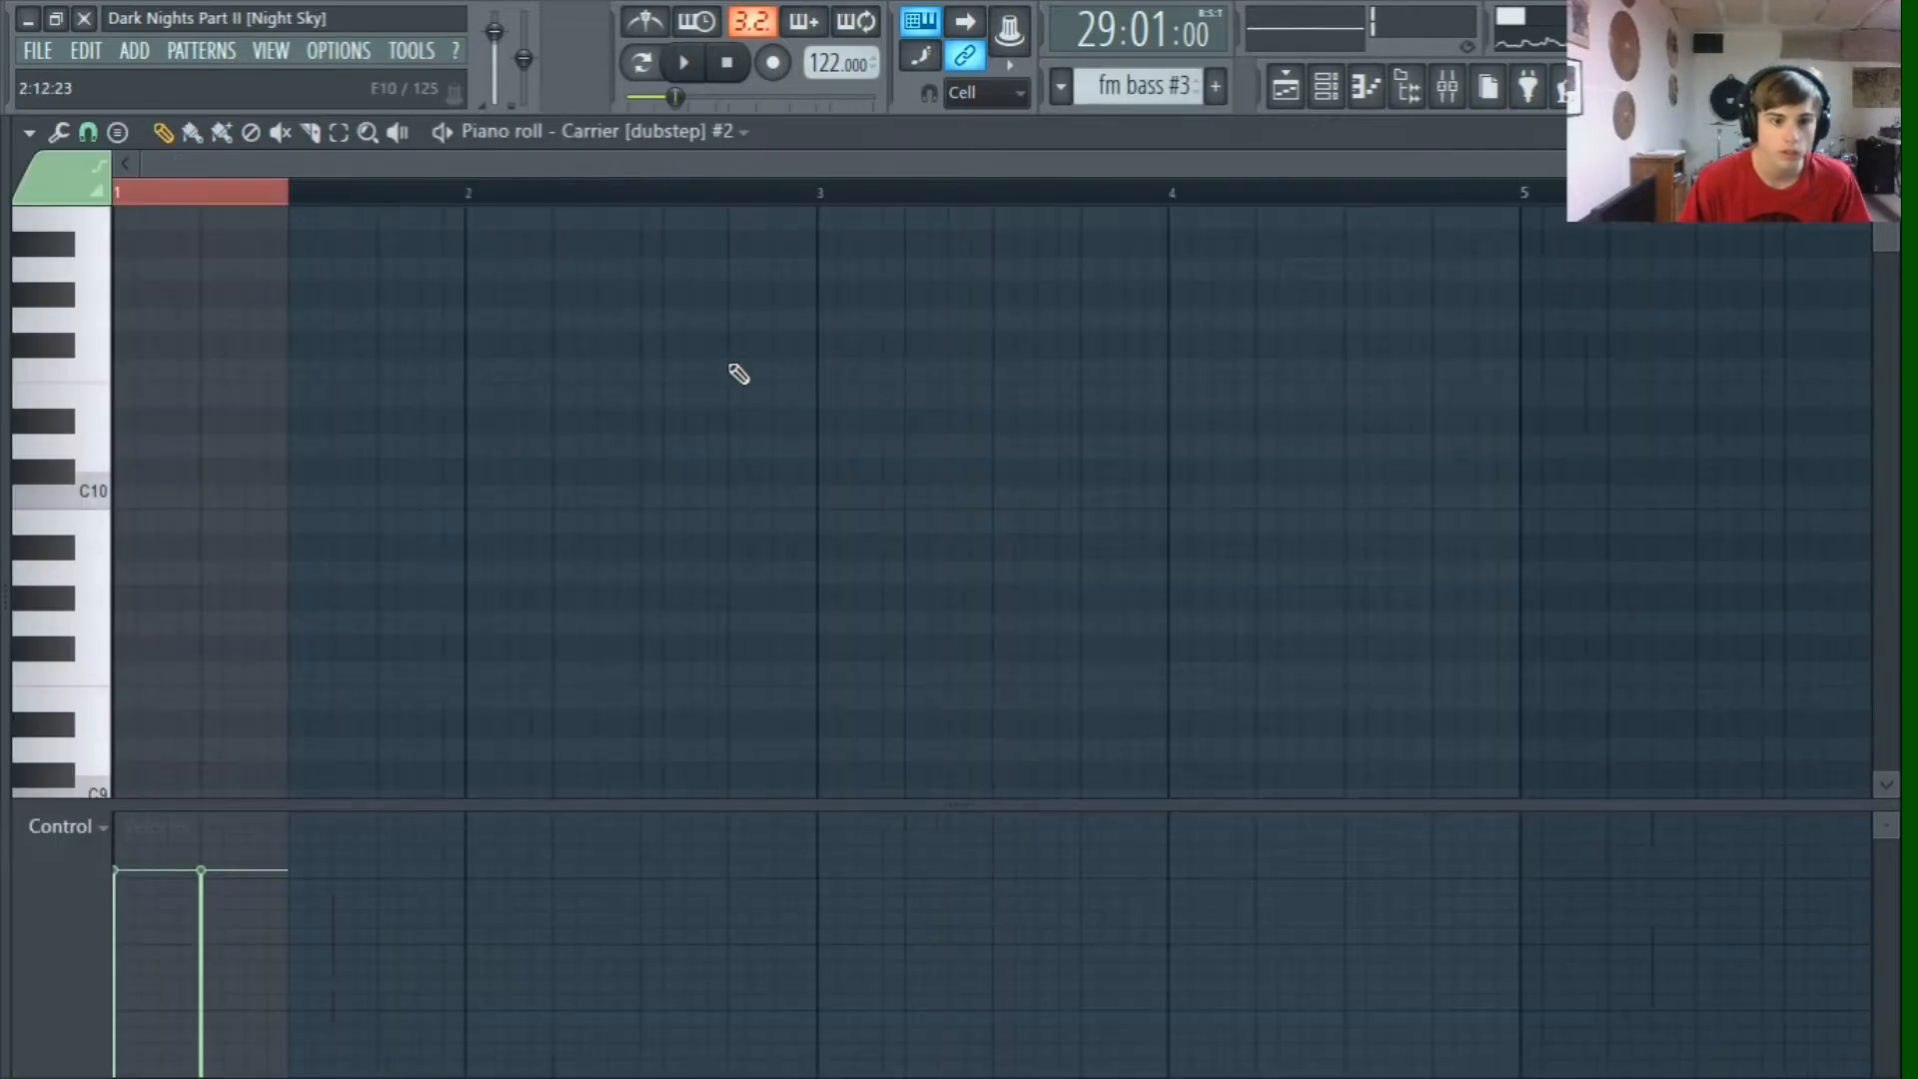
pyautogui.click(1321, 98)
pyautogui.click(642, 654)
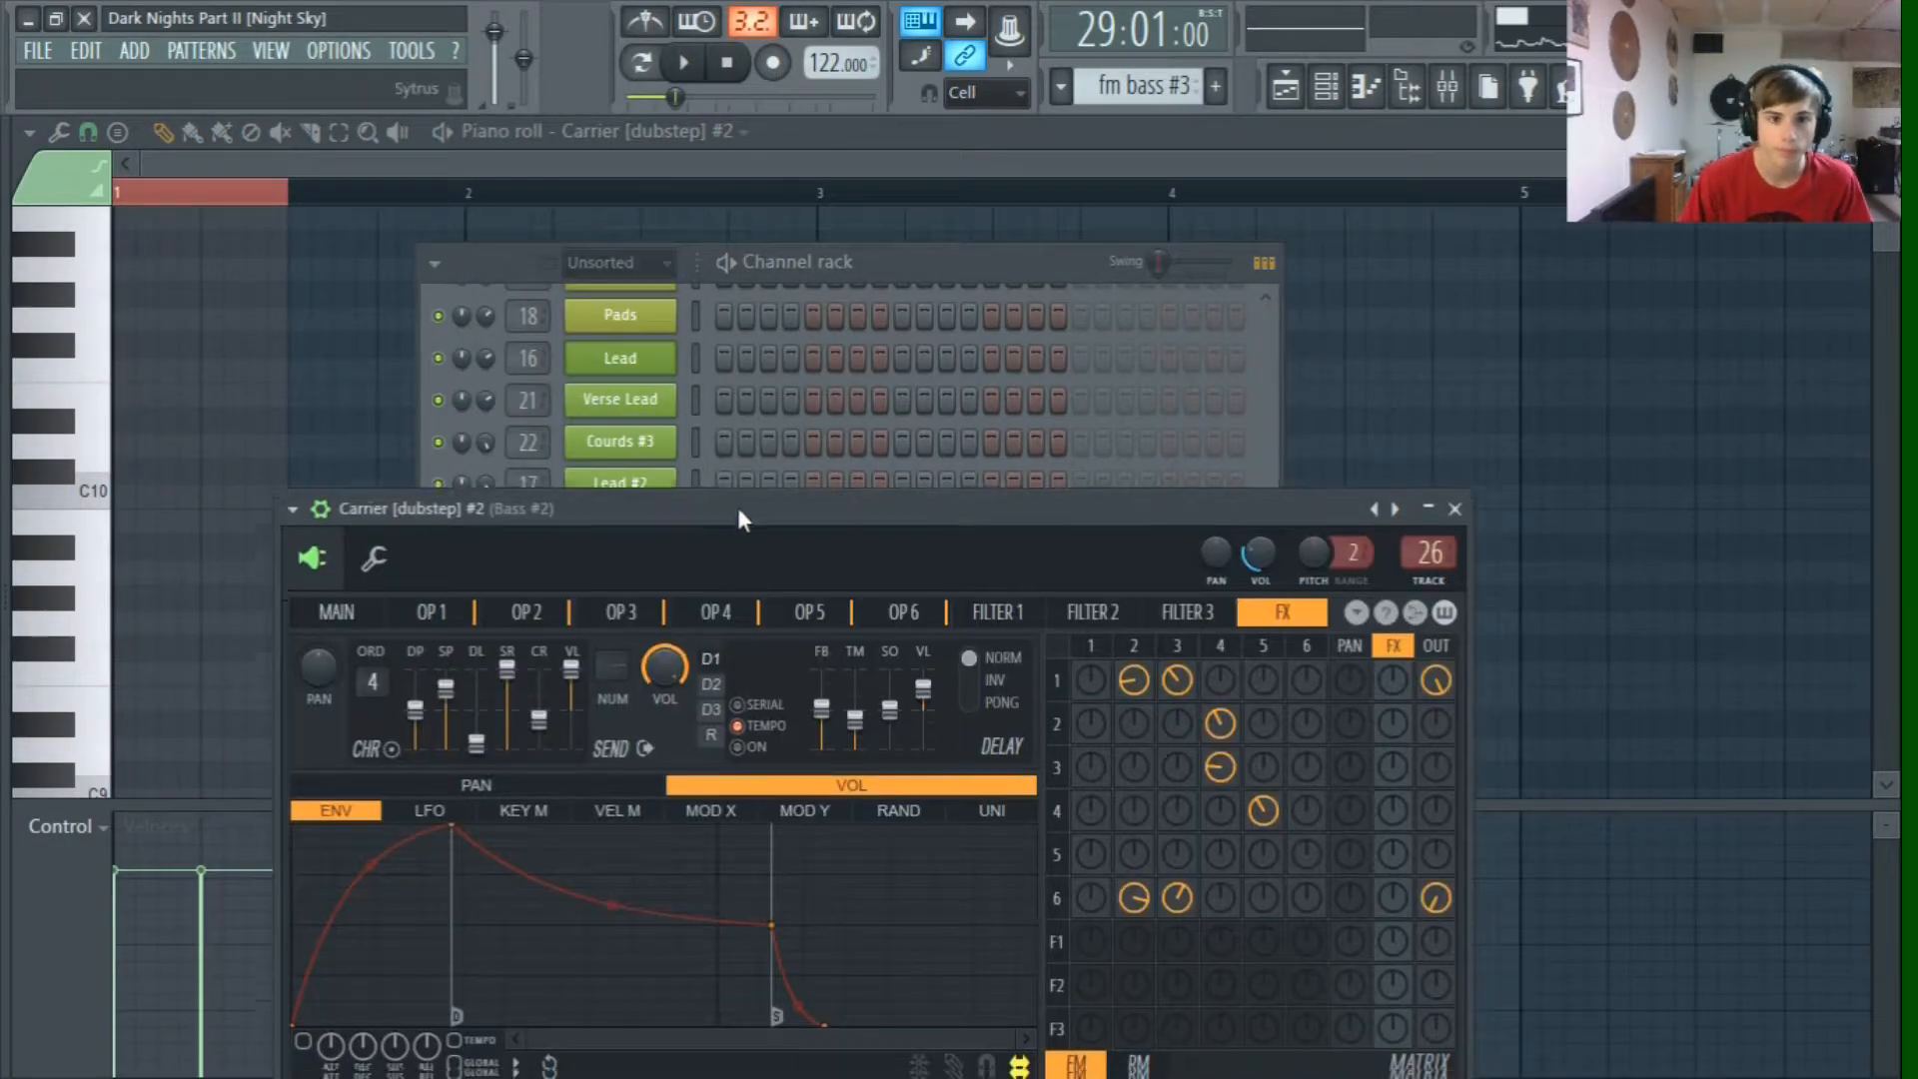
pyautogui.moveTo(737, 516); pyautogui.dragTo(711, 212)
pyautogui.click(348, 317)
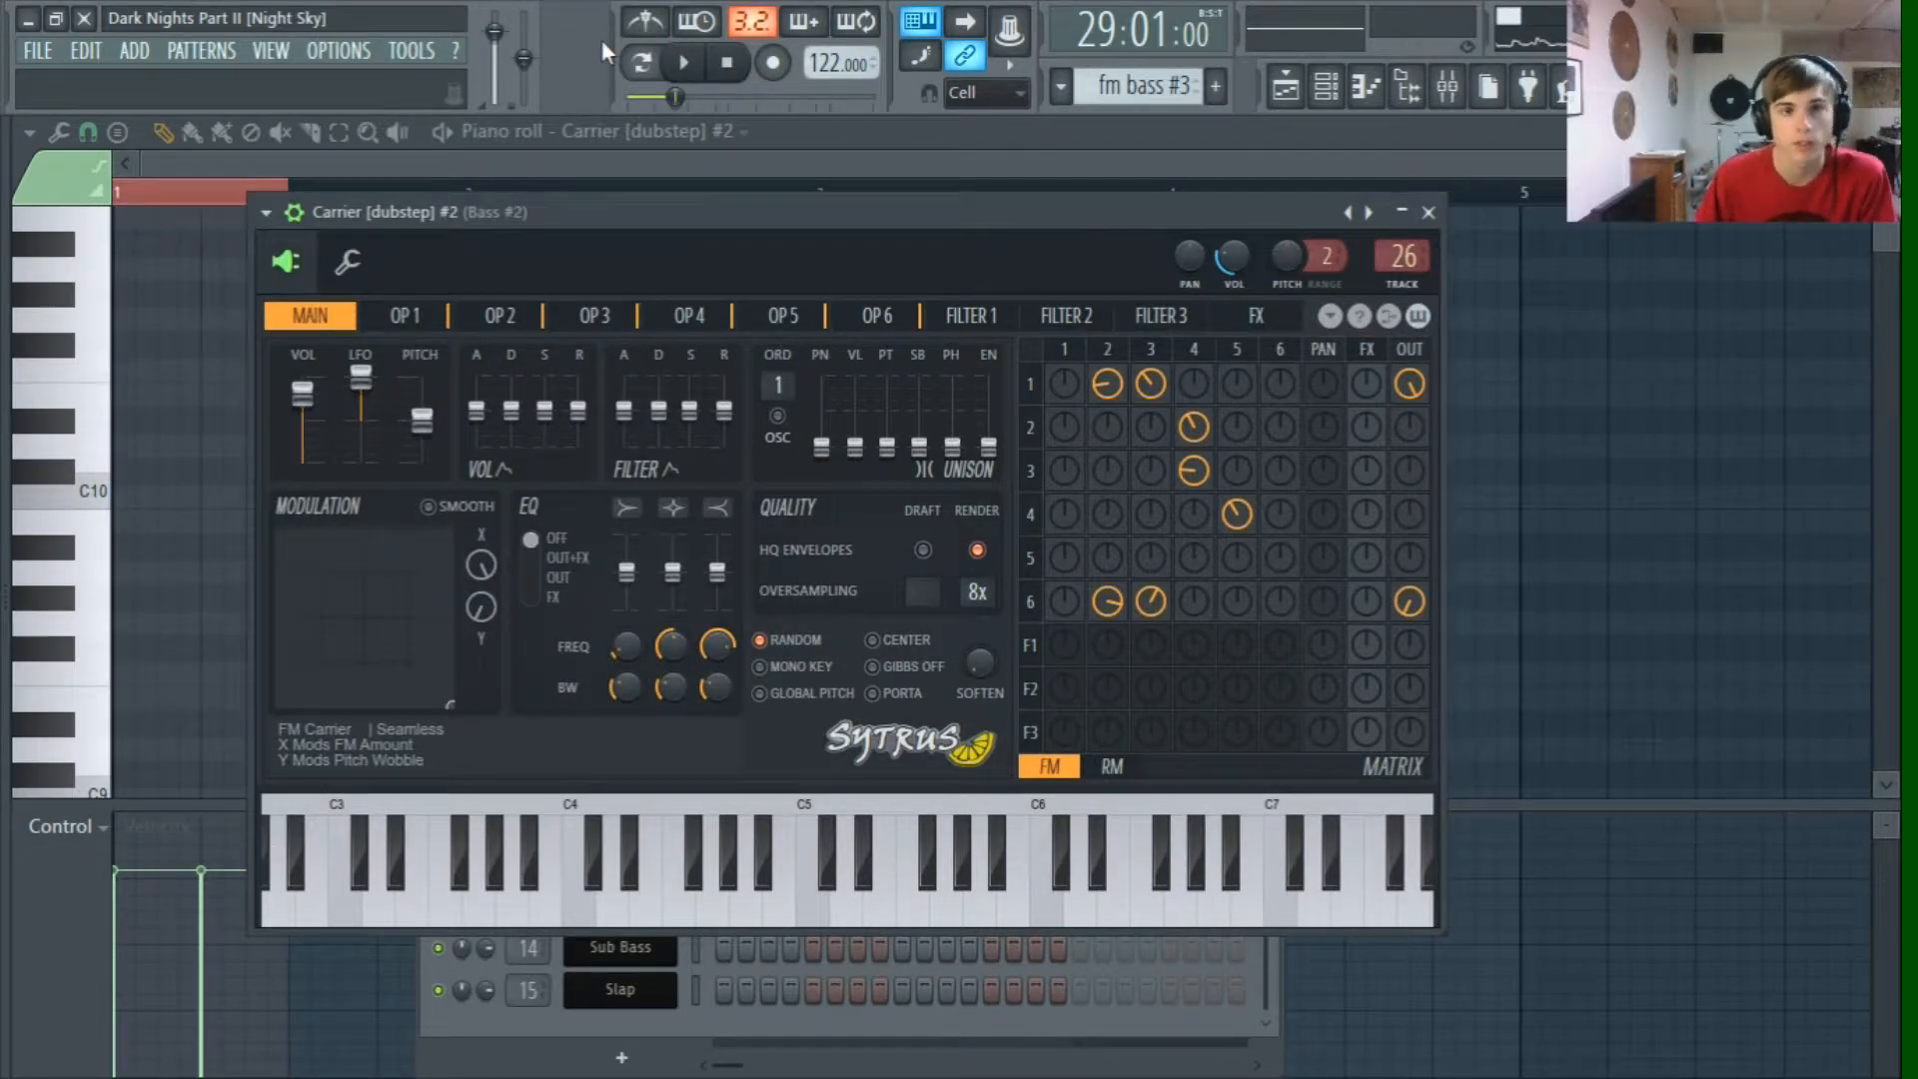
# Step: Play the growl from bar 29 with the synth open, then stop and reset the playback position
pyautogui.click(684, 64)
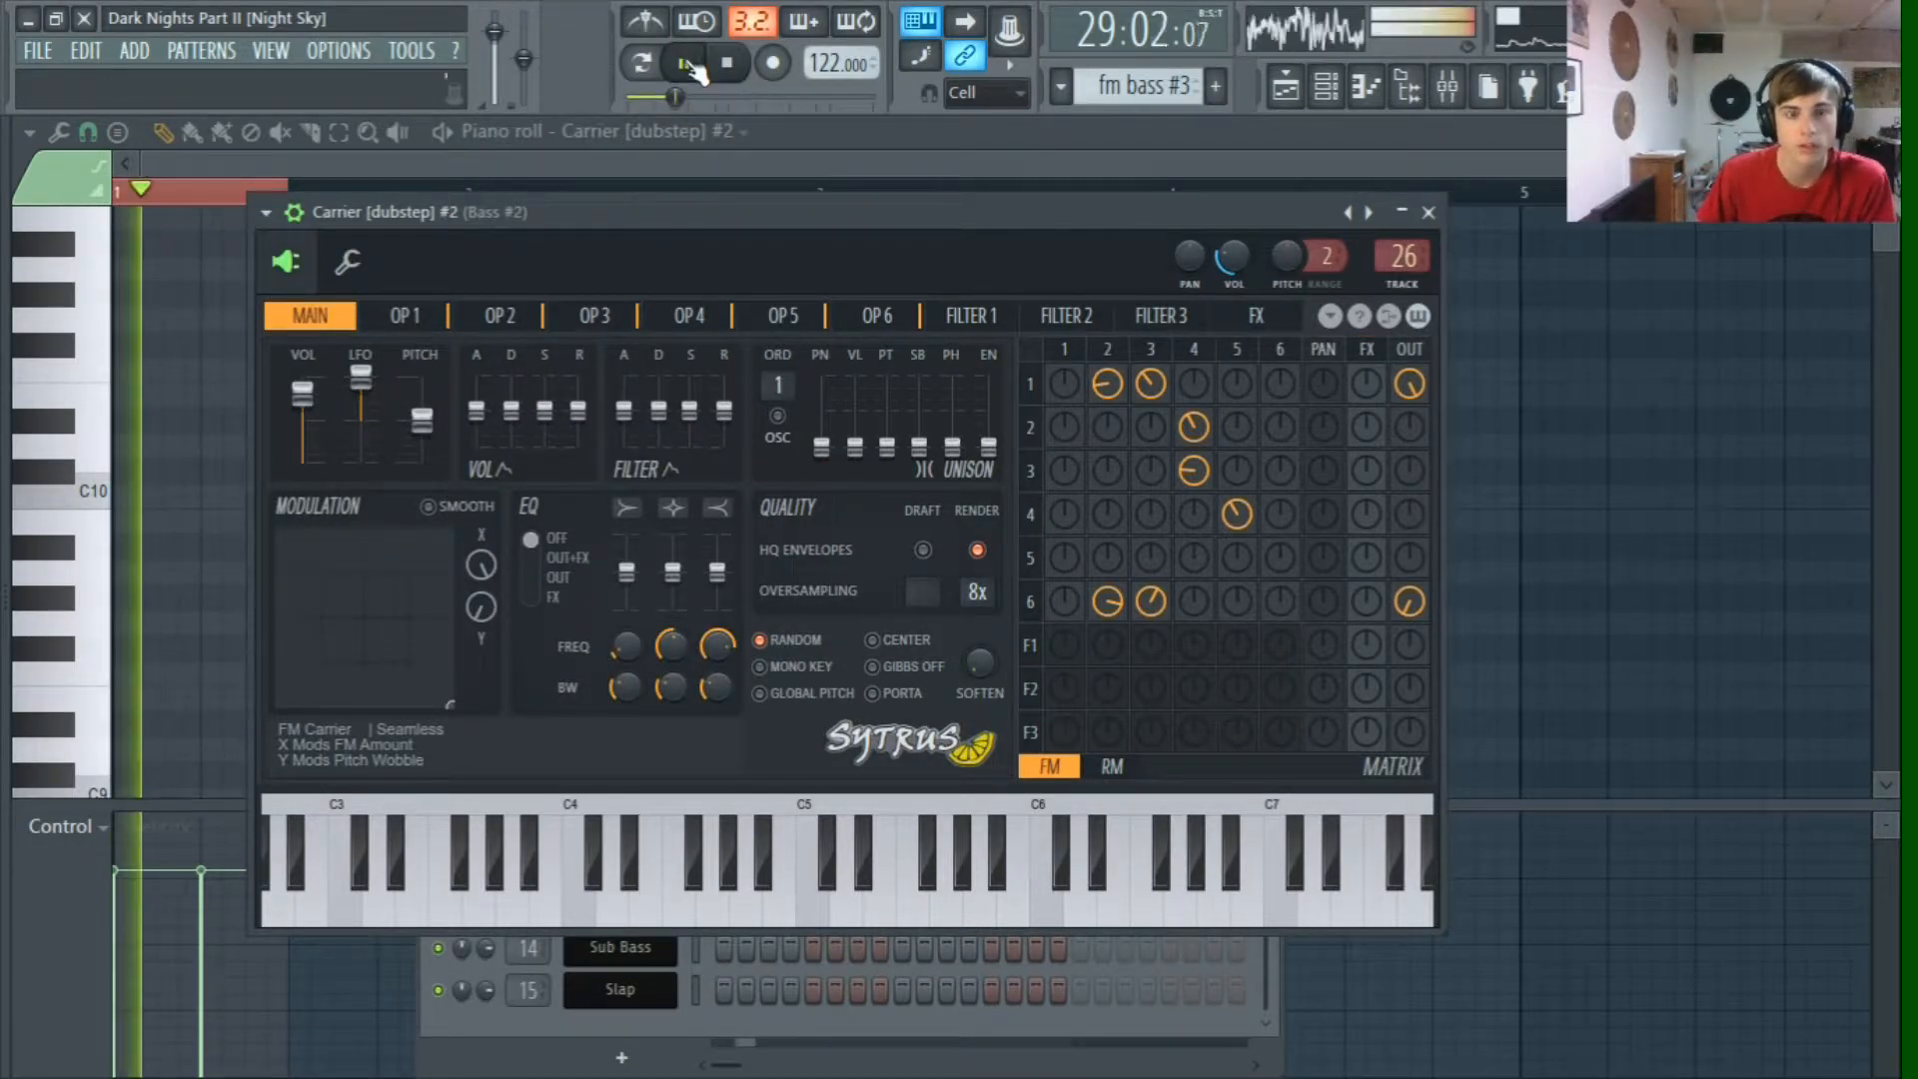
pyautogui.click(728, 64)
pyautogui.click(731, 68)
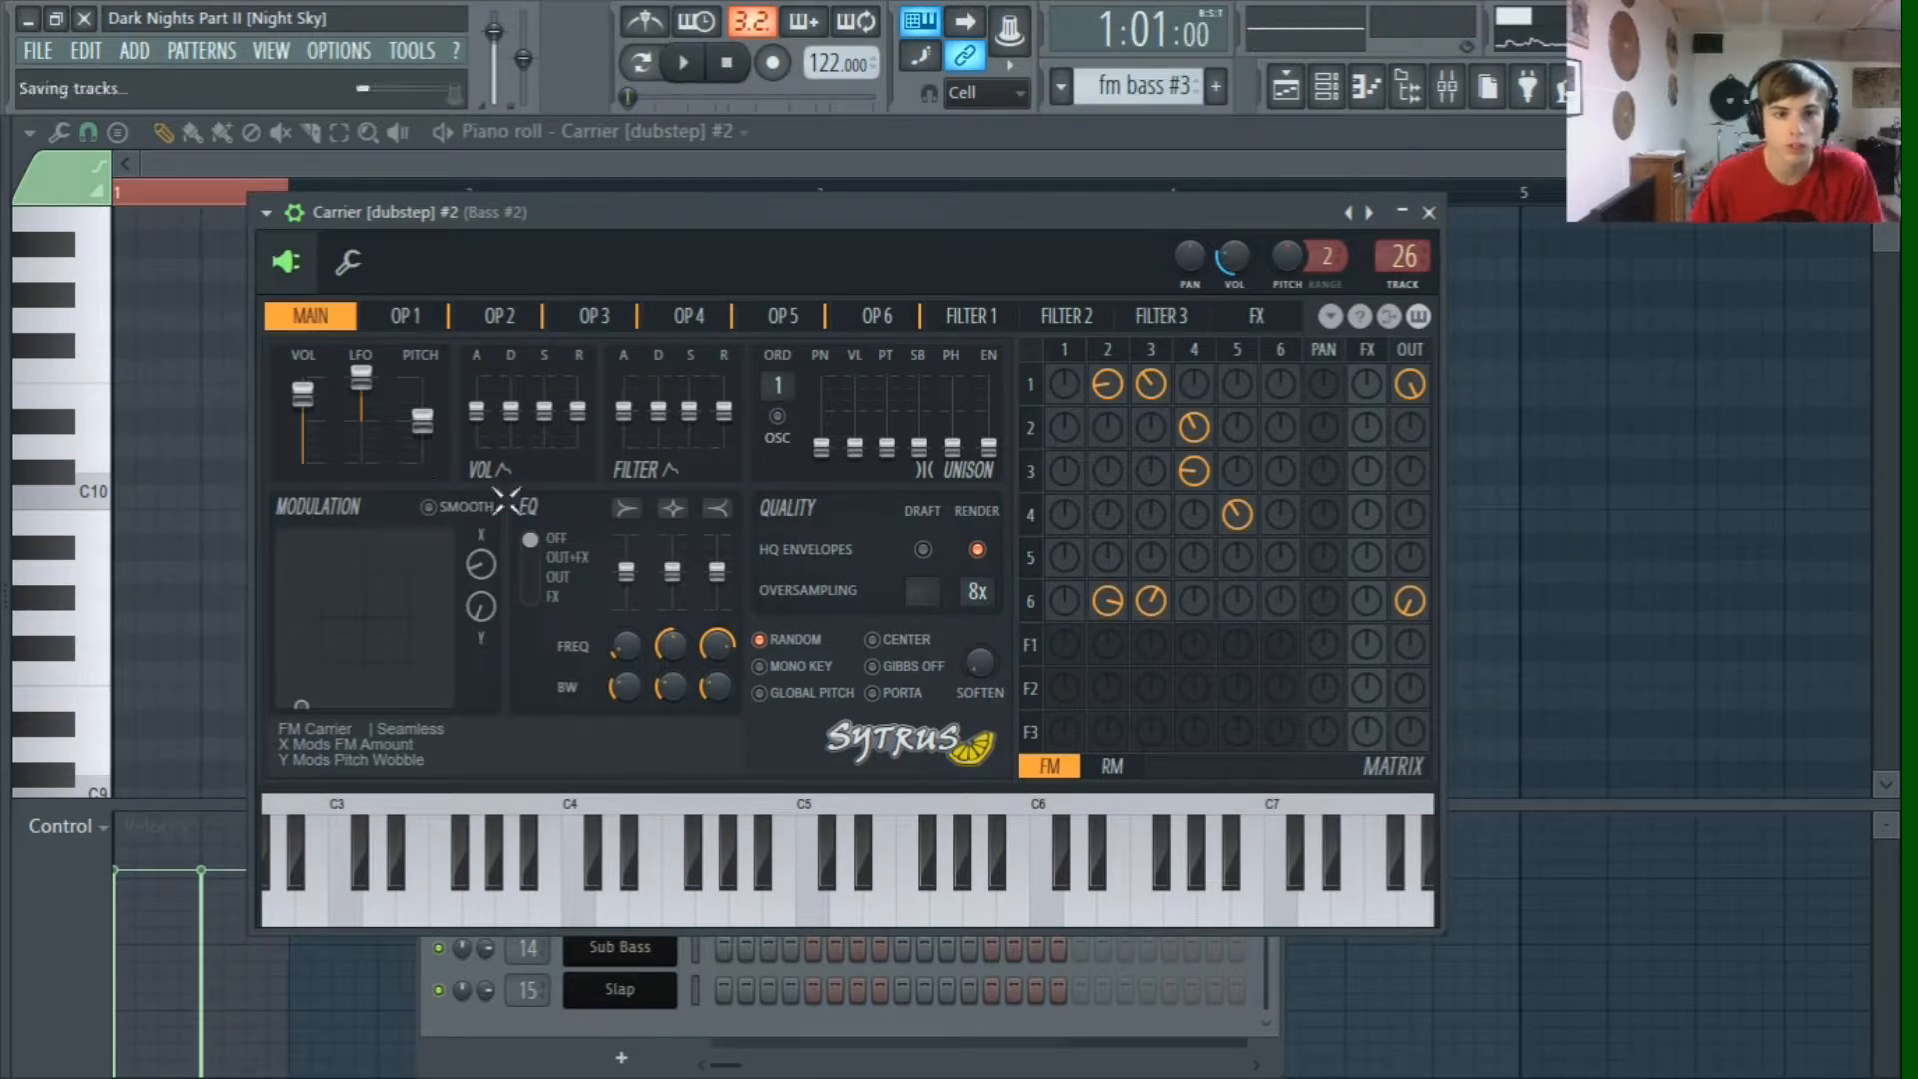
# Step: View operator 1's modulation curve for Mod X, then return to the synth's main settings
pyautogui.click(404, 316)
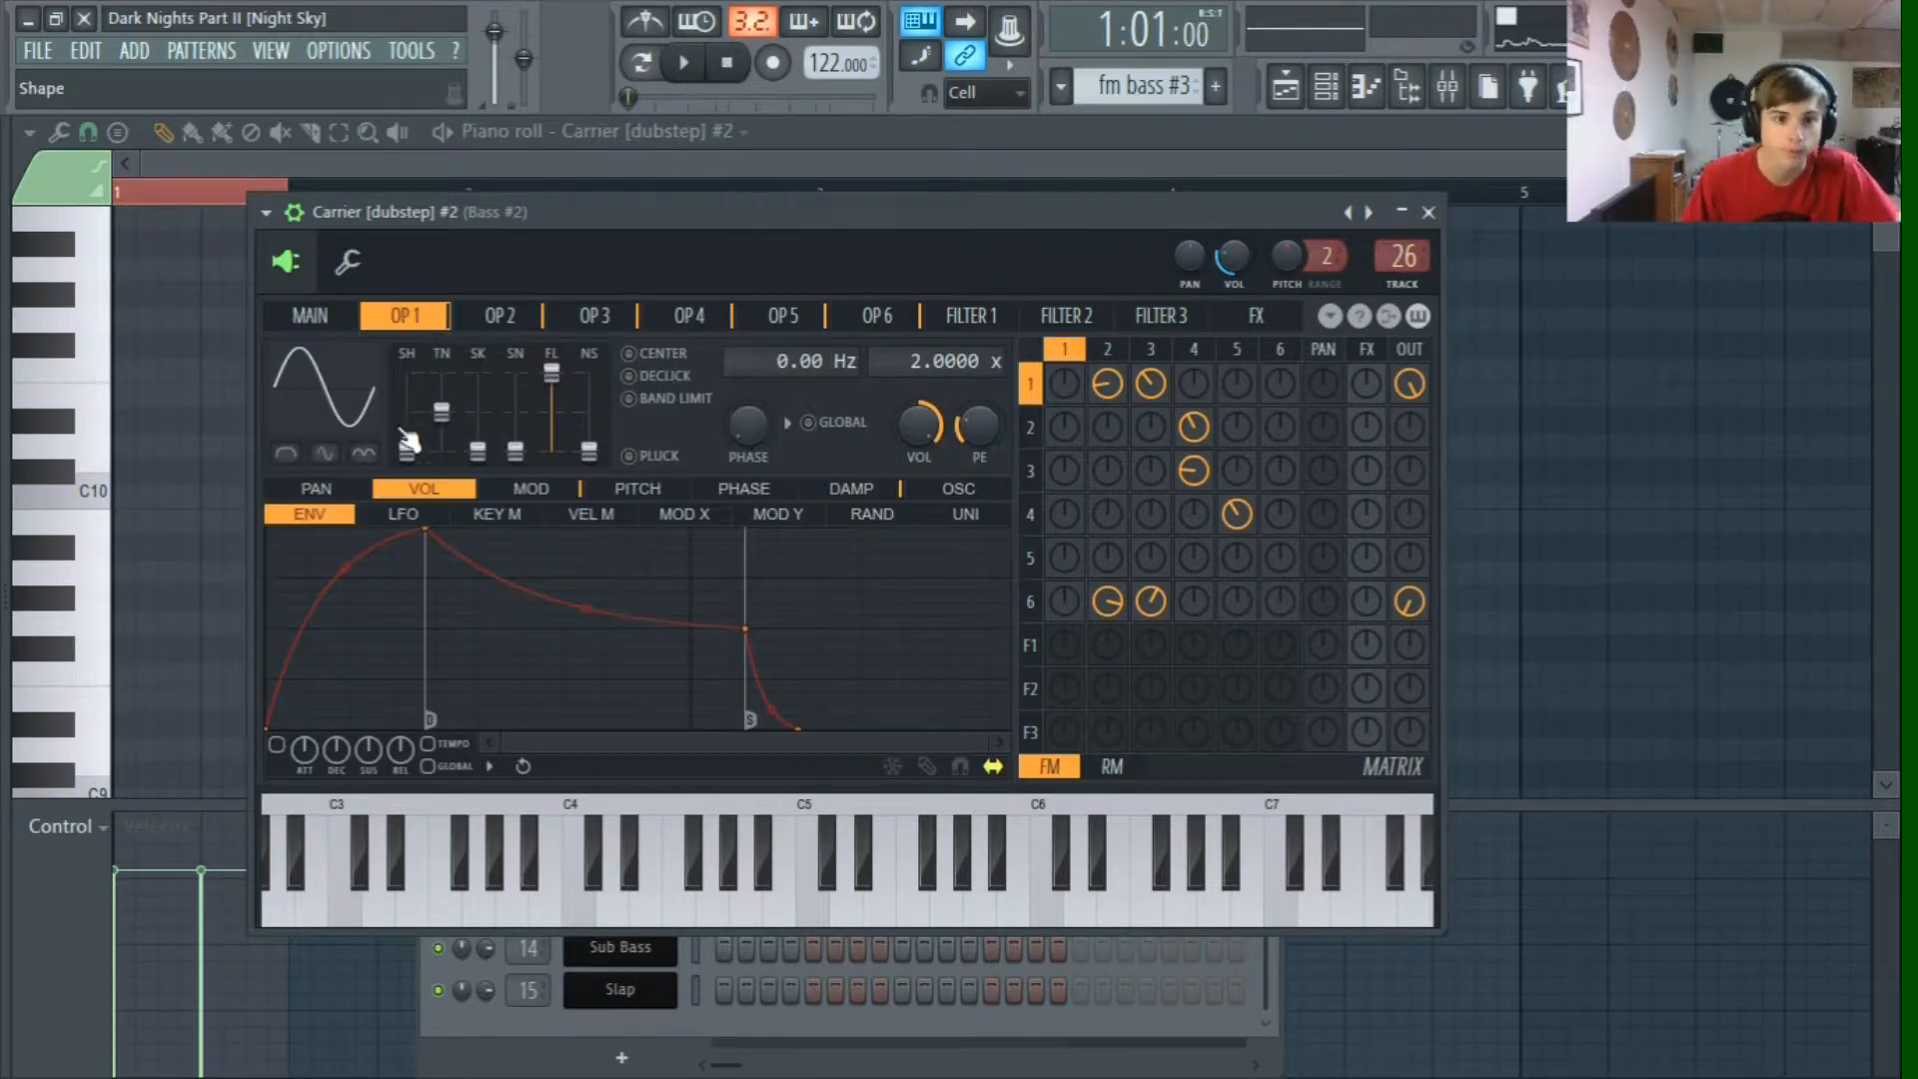
pyautogui.click(527, 489)
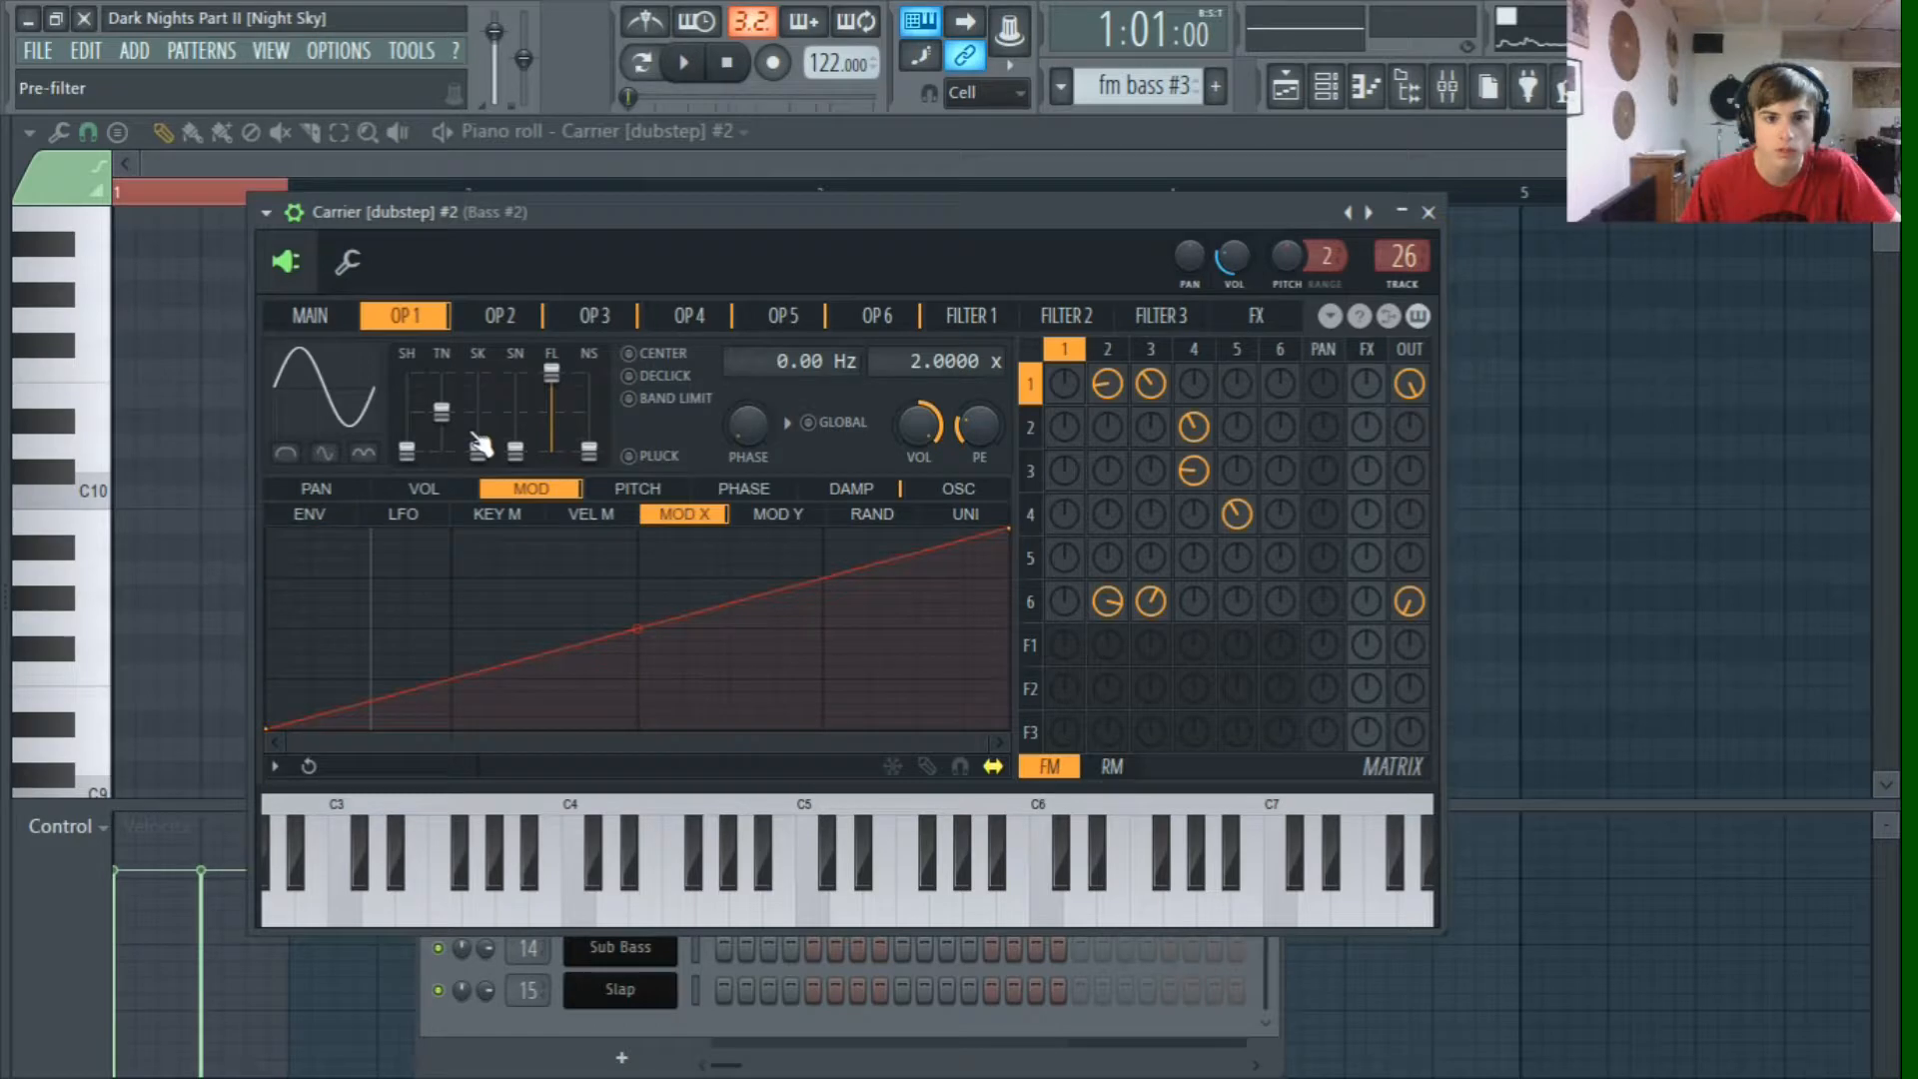
pyautogui.click(302, 318)
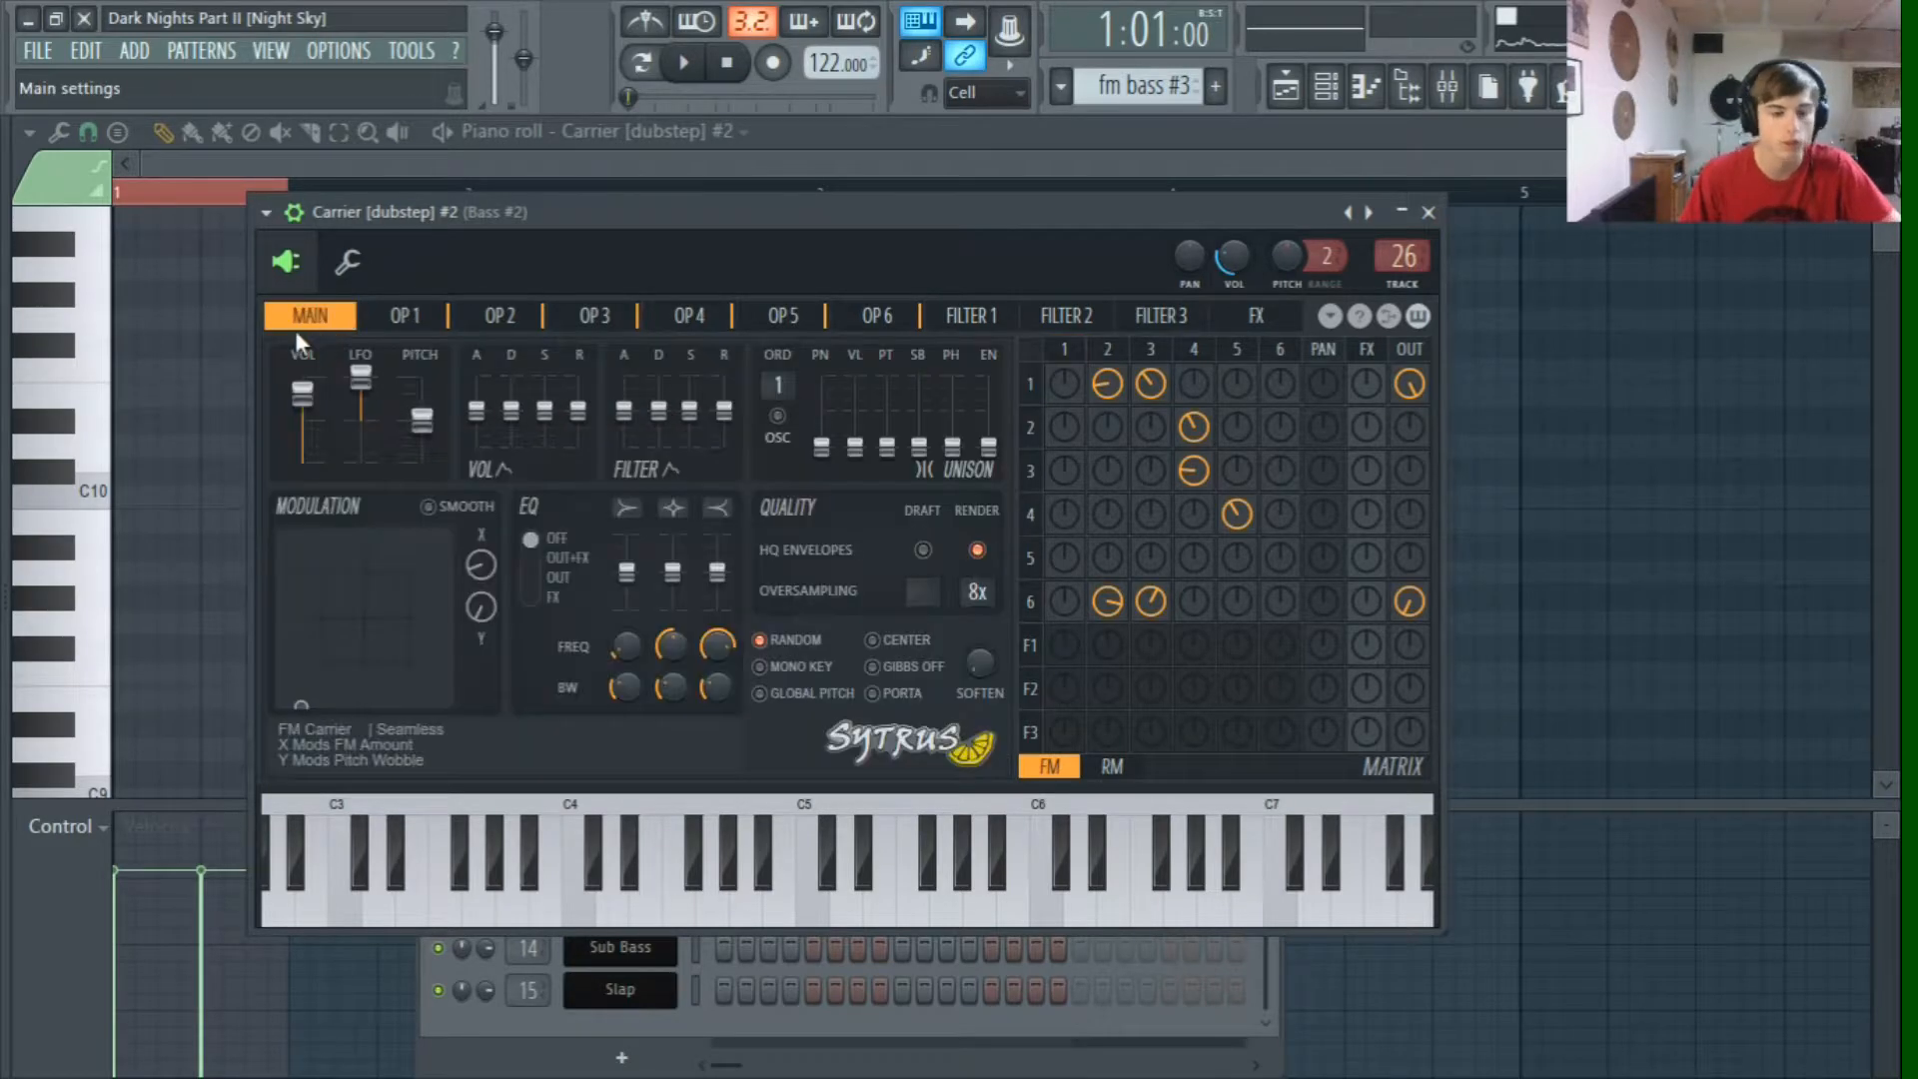
# Step: Raise the synth's Modulation X to 100% while auditioning notes
pyautogui.moveTo(477, 565); pyautogui.dragTo(478, 504)
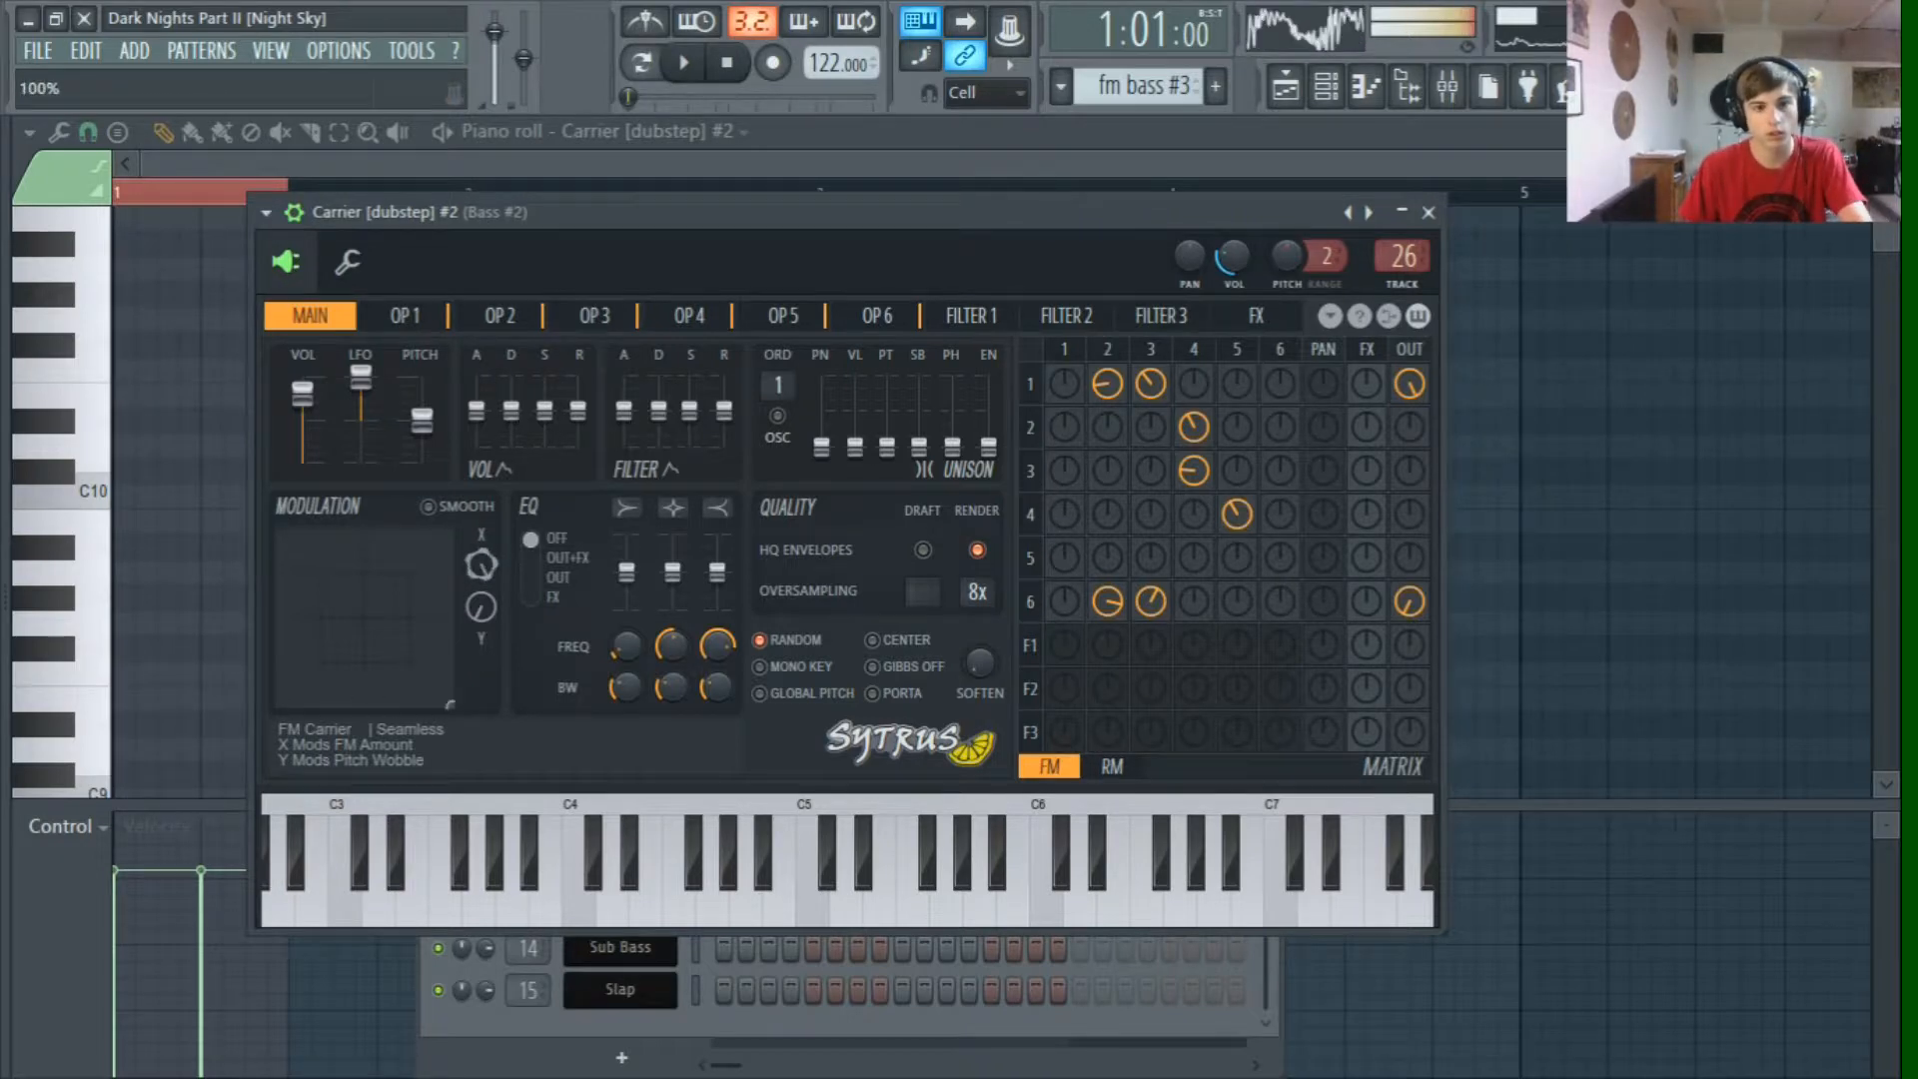
pyautogui.rightClick(480, 564)
pyautogui.click(571, 794)
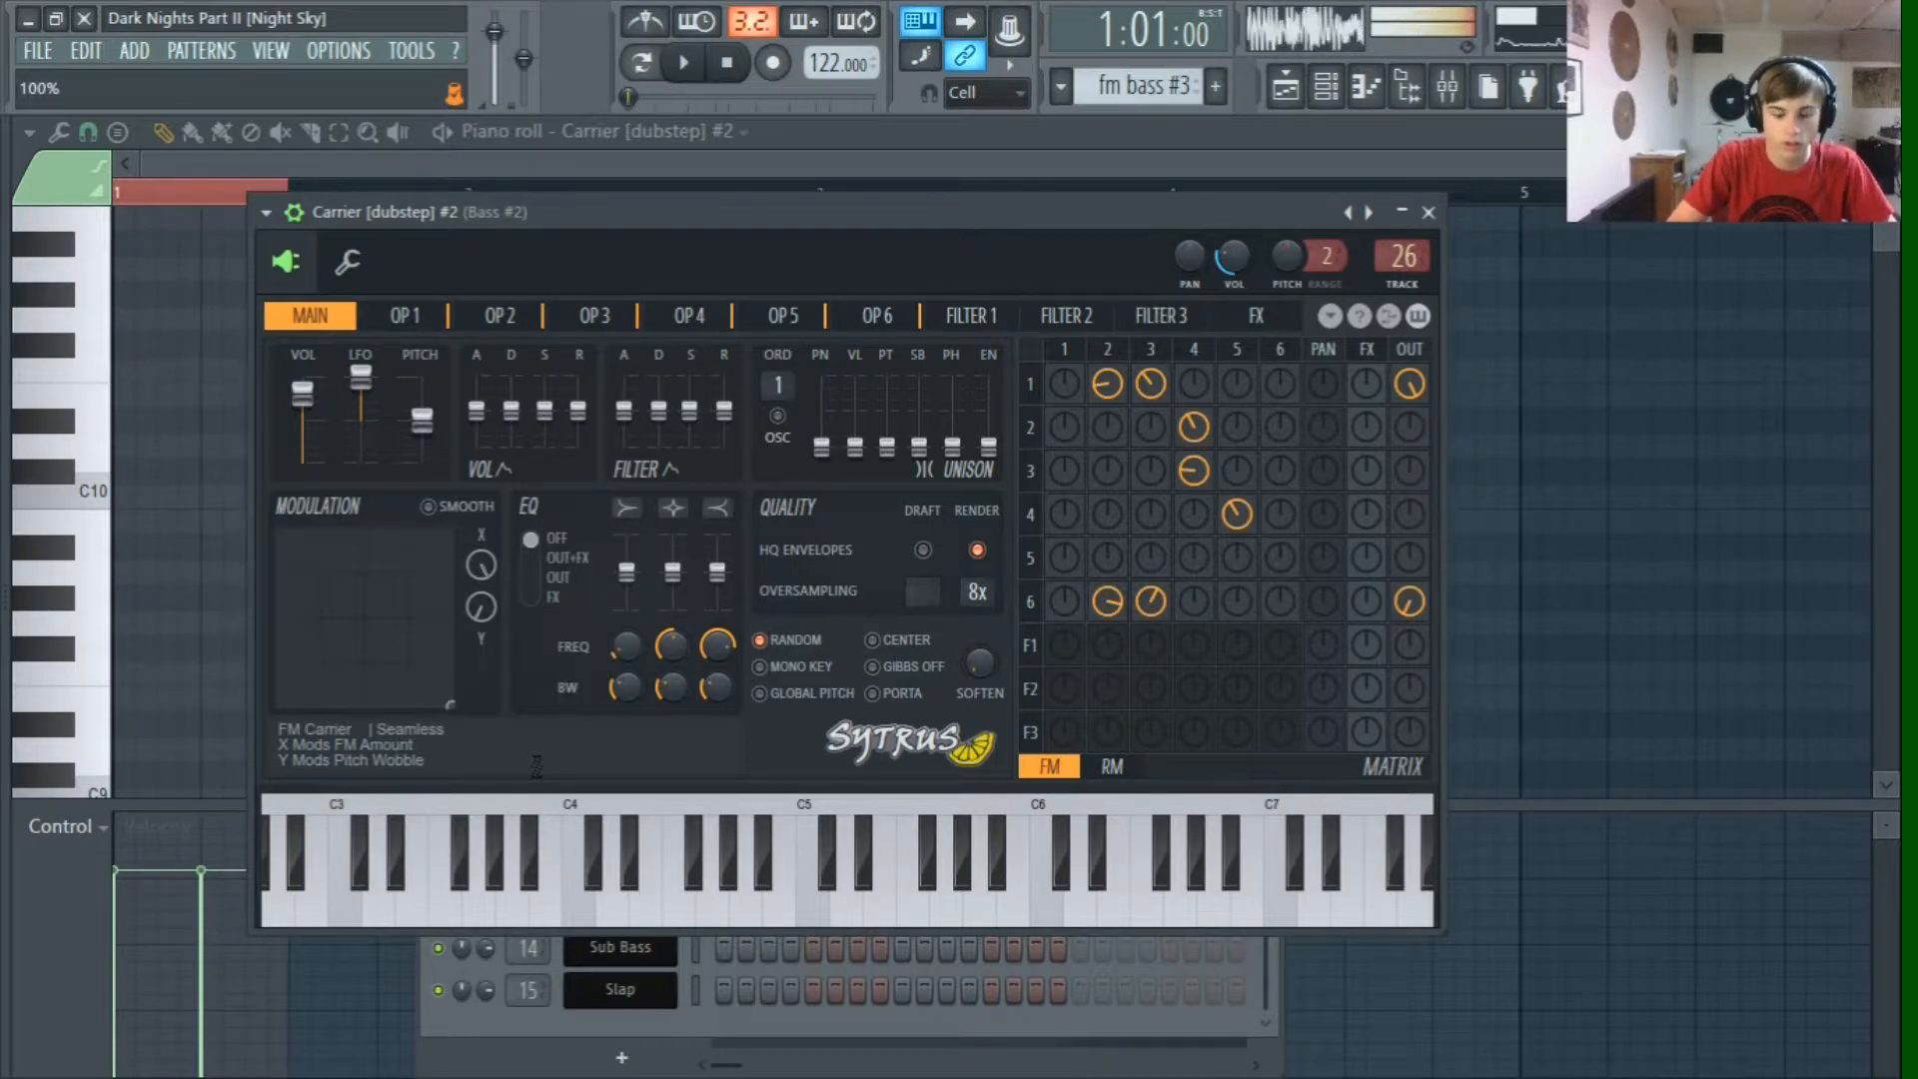
# Step: Compare the settings of operators 1 to 6 on the Carrier [dubstep] #2 synth, ending on operator 1
pyautogui.click(424, 314)
pyautogui.click(501, 315)
pyautogui.click(691, 314)
pyautogui.click(847, 314)
pyautogui.click(501, 318)
pyautogui.click(402, 322)
pyautogui.click(878, 316)
pyautogui.click(405, 316)
pyautogui.click(689, 316)
pyautogui.click(783, 315)
pyautogui.click(595, 316)
pyautogui.click(484, 318)
pyautogui.click(406, 318)
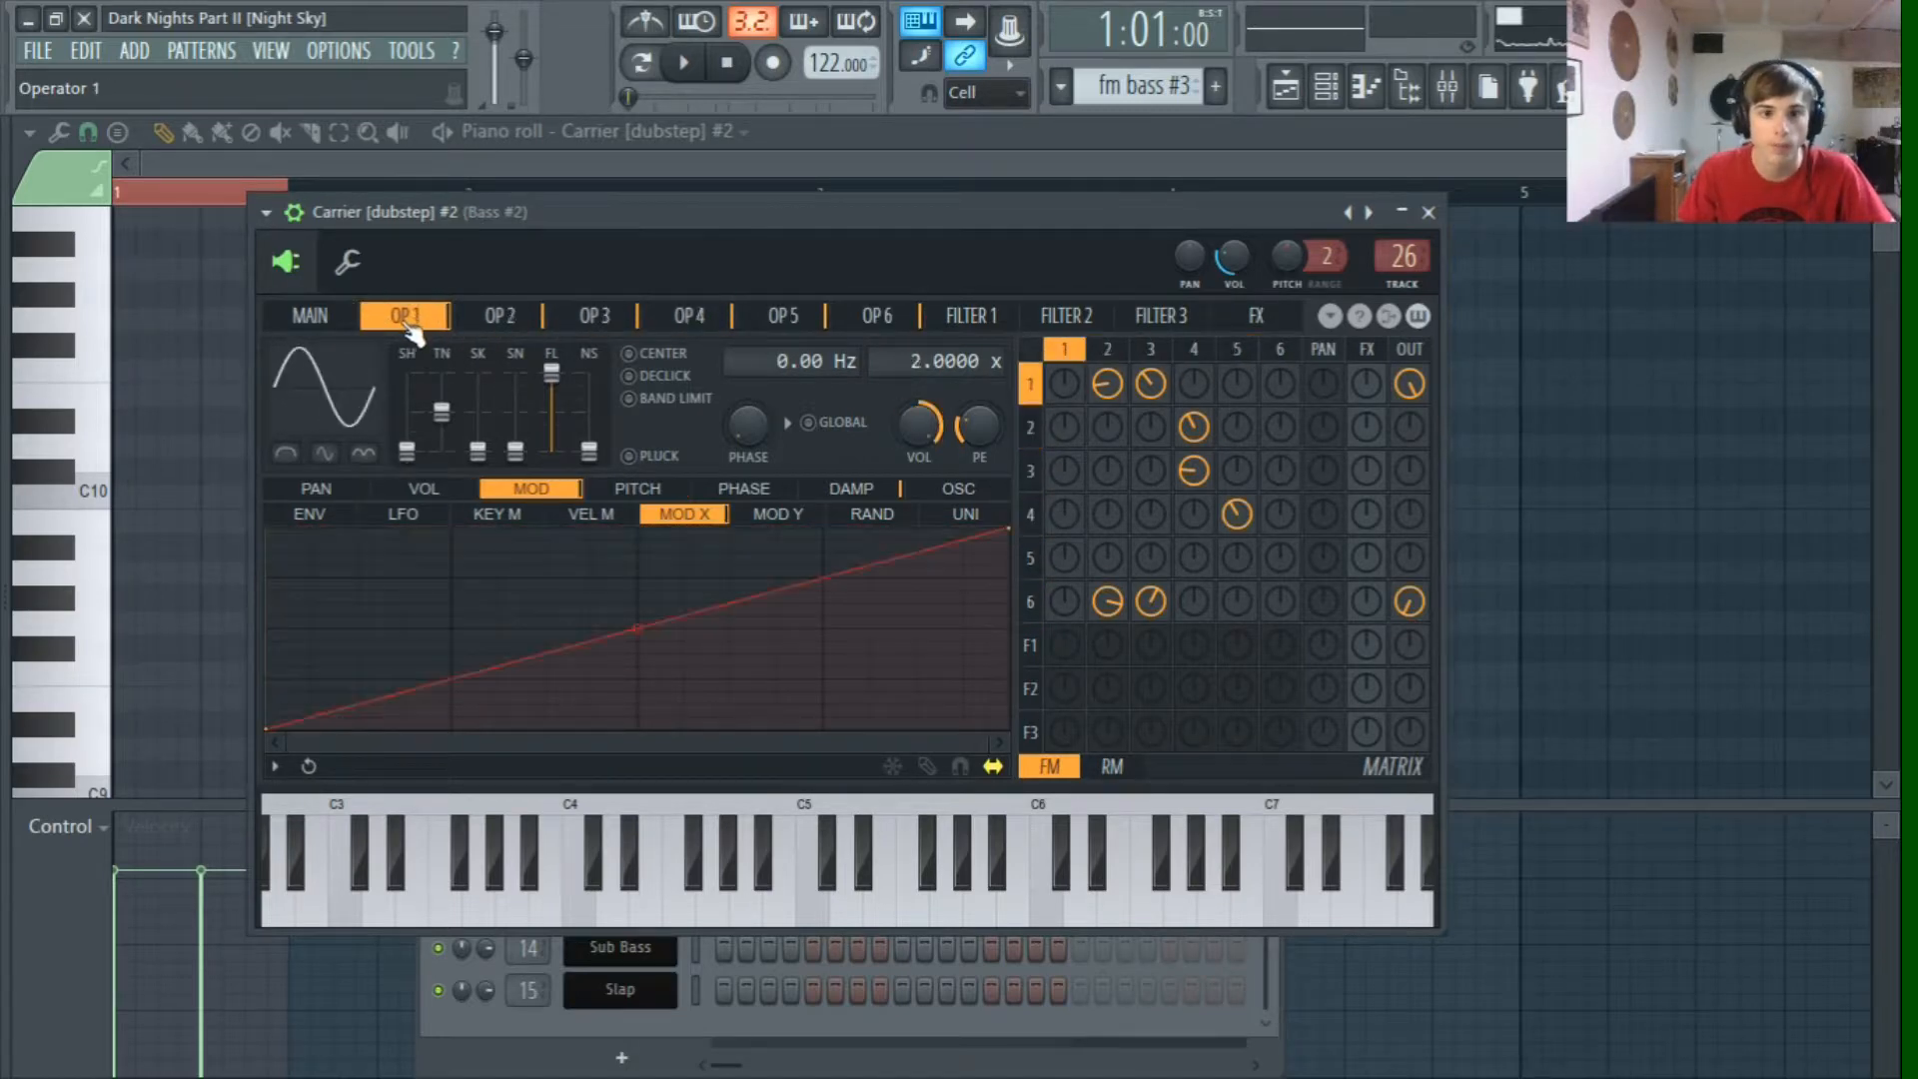
# Step: Trace the FM matrix routing from operator 1 into 2 and 3, through 4 to 5, ending on operator 6
pyautogui.moveTo(1089, 358); pyautogui.dragTo(1279, 353)
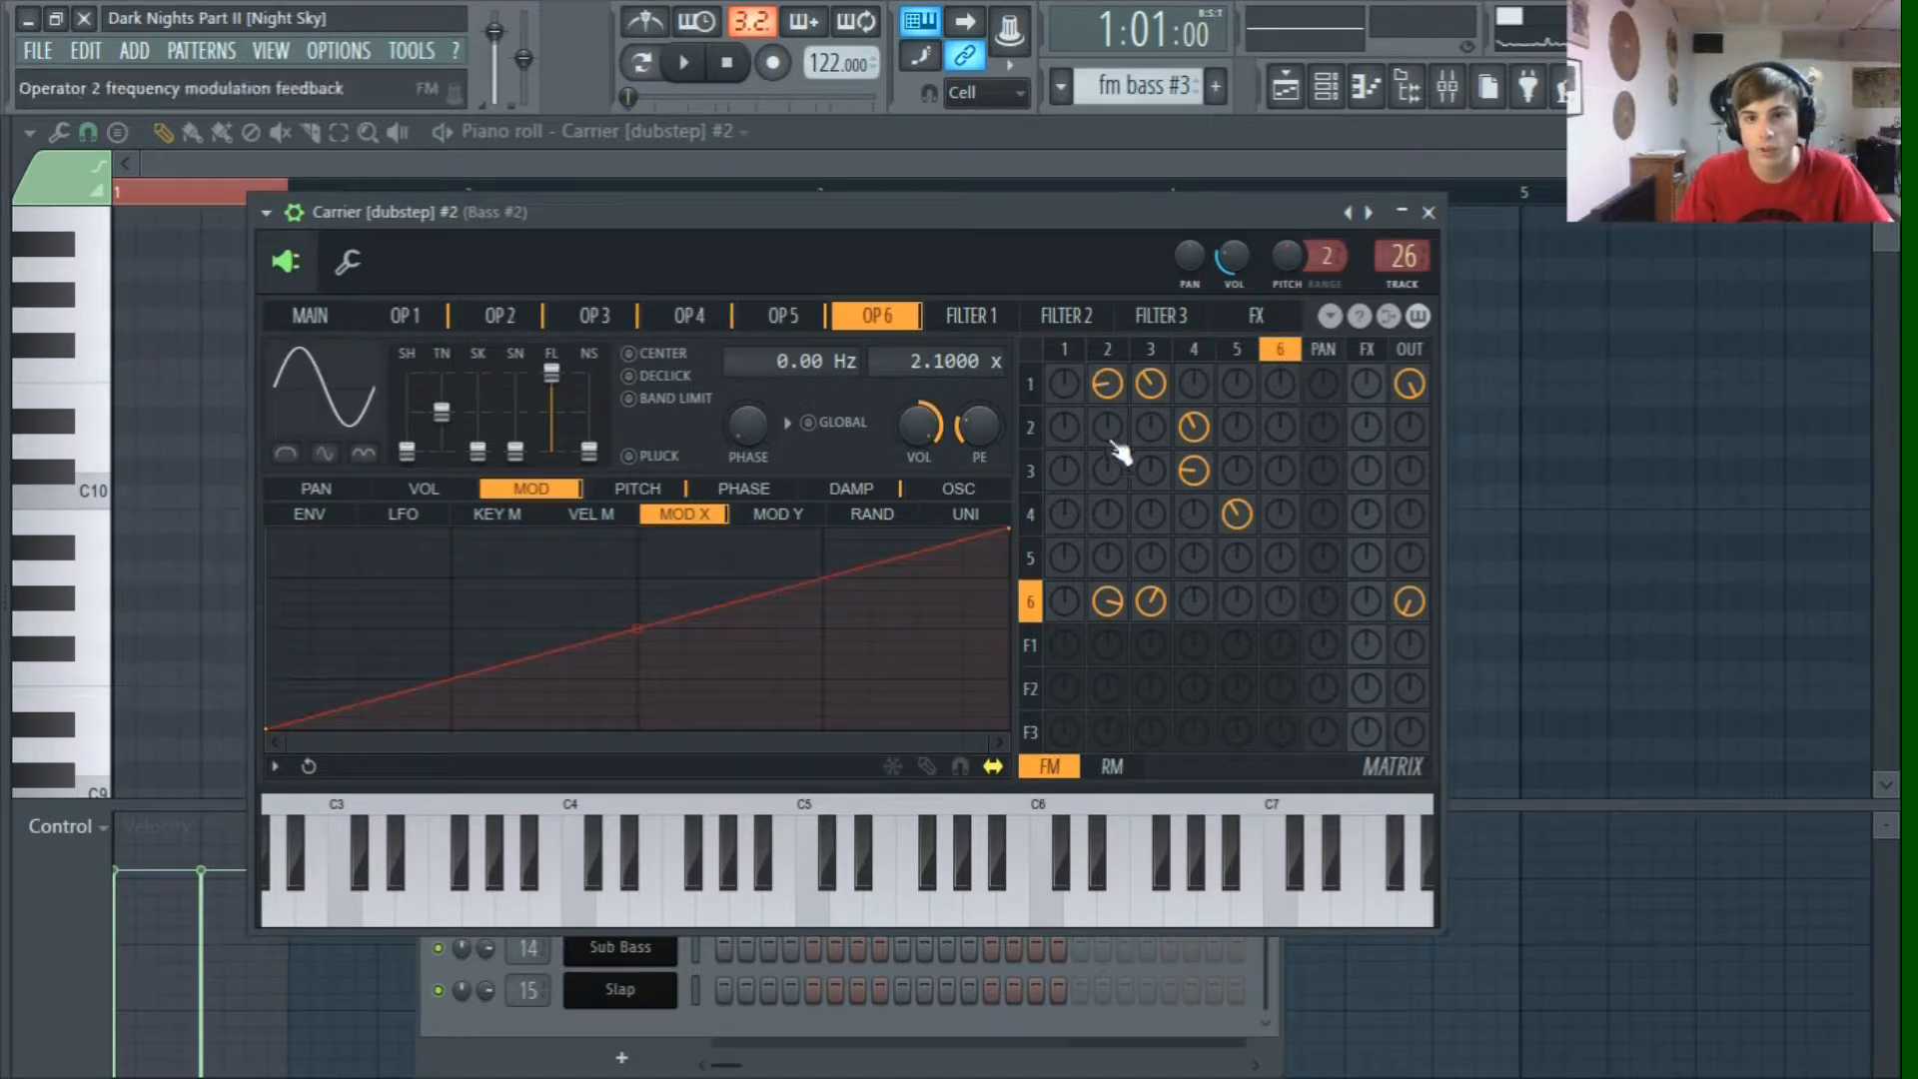
pyautogui.click(1032, 388)
pyautogui.click(1116, 349)
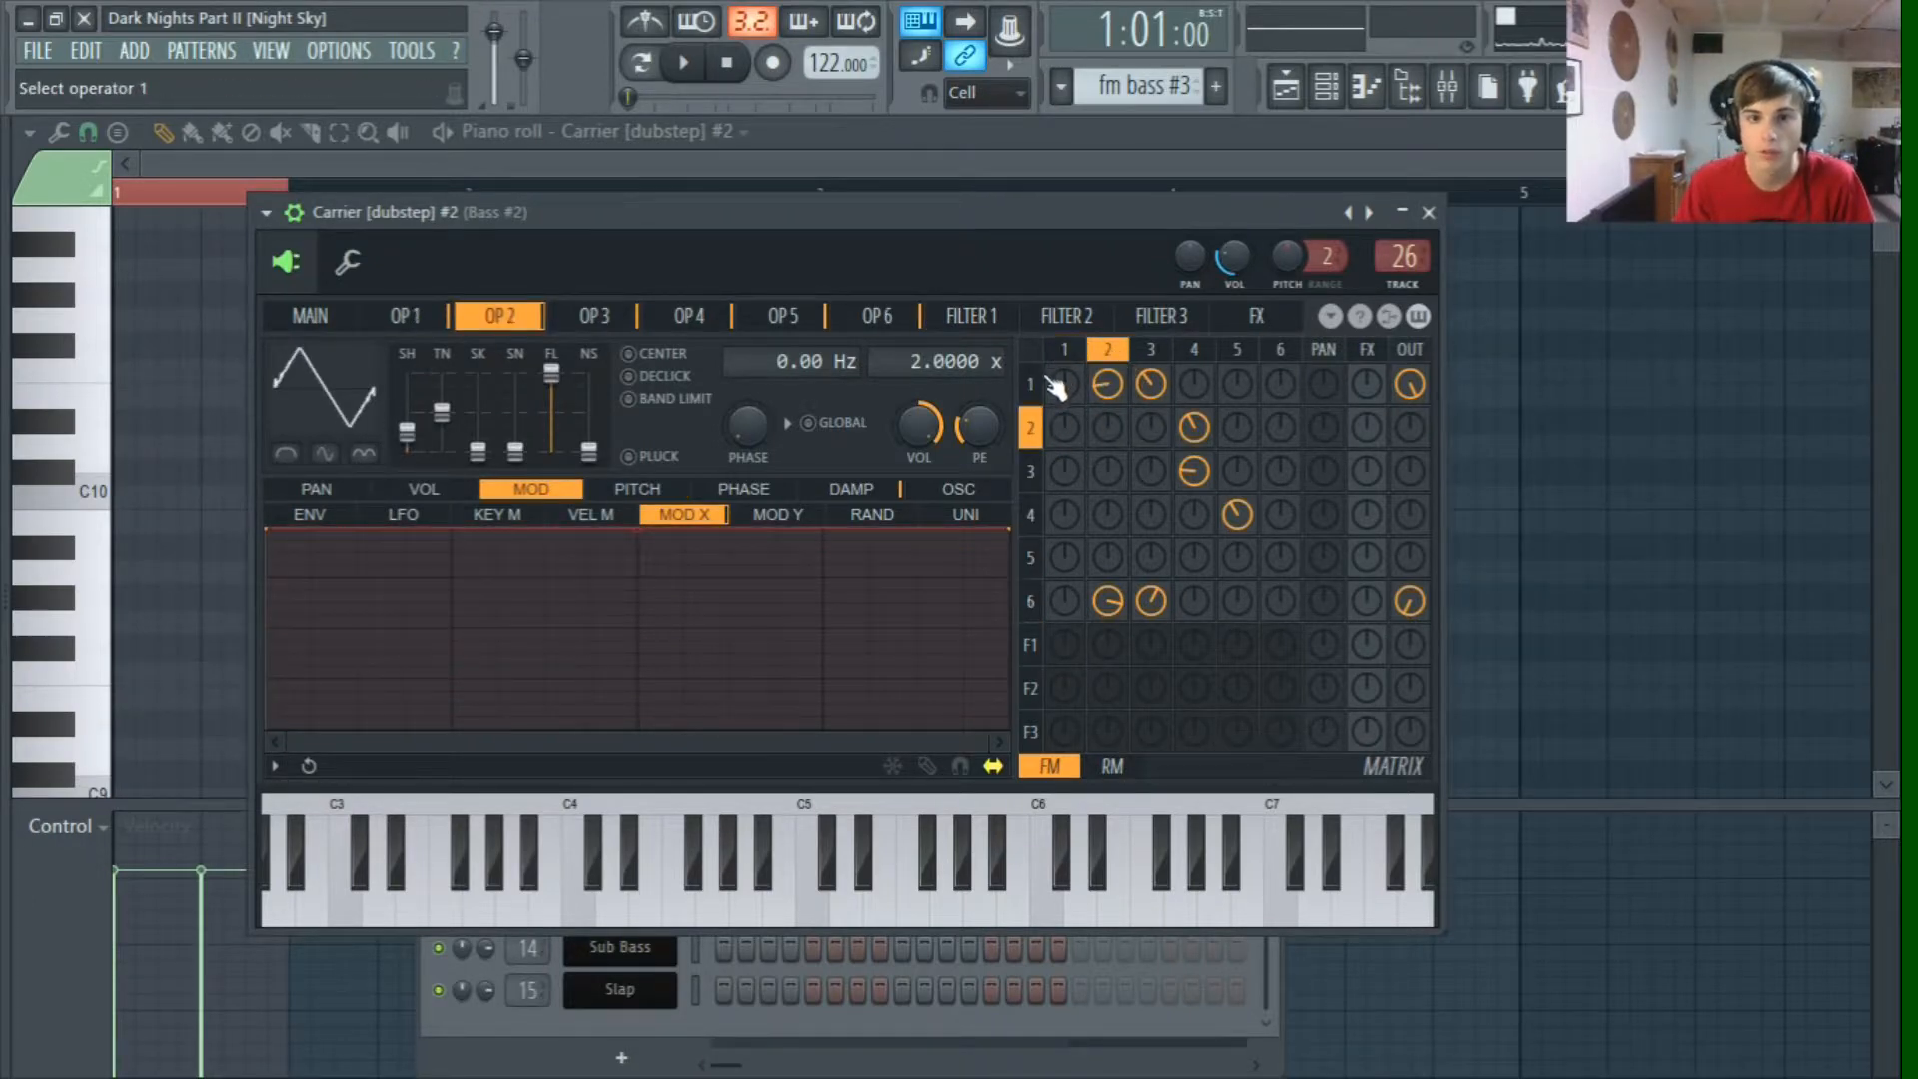
pyautogui.click(1035, 383)
pyautogui.click(1161, 347)
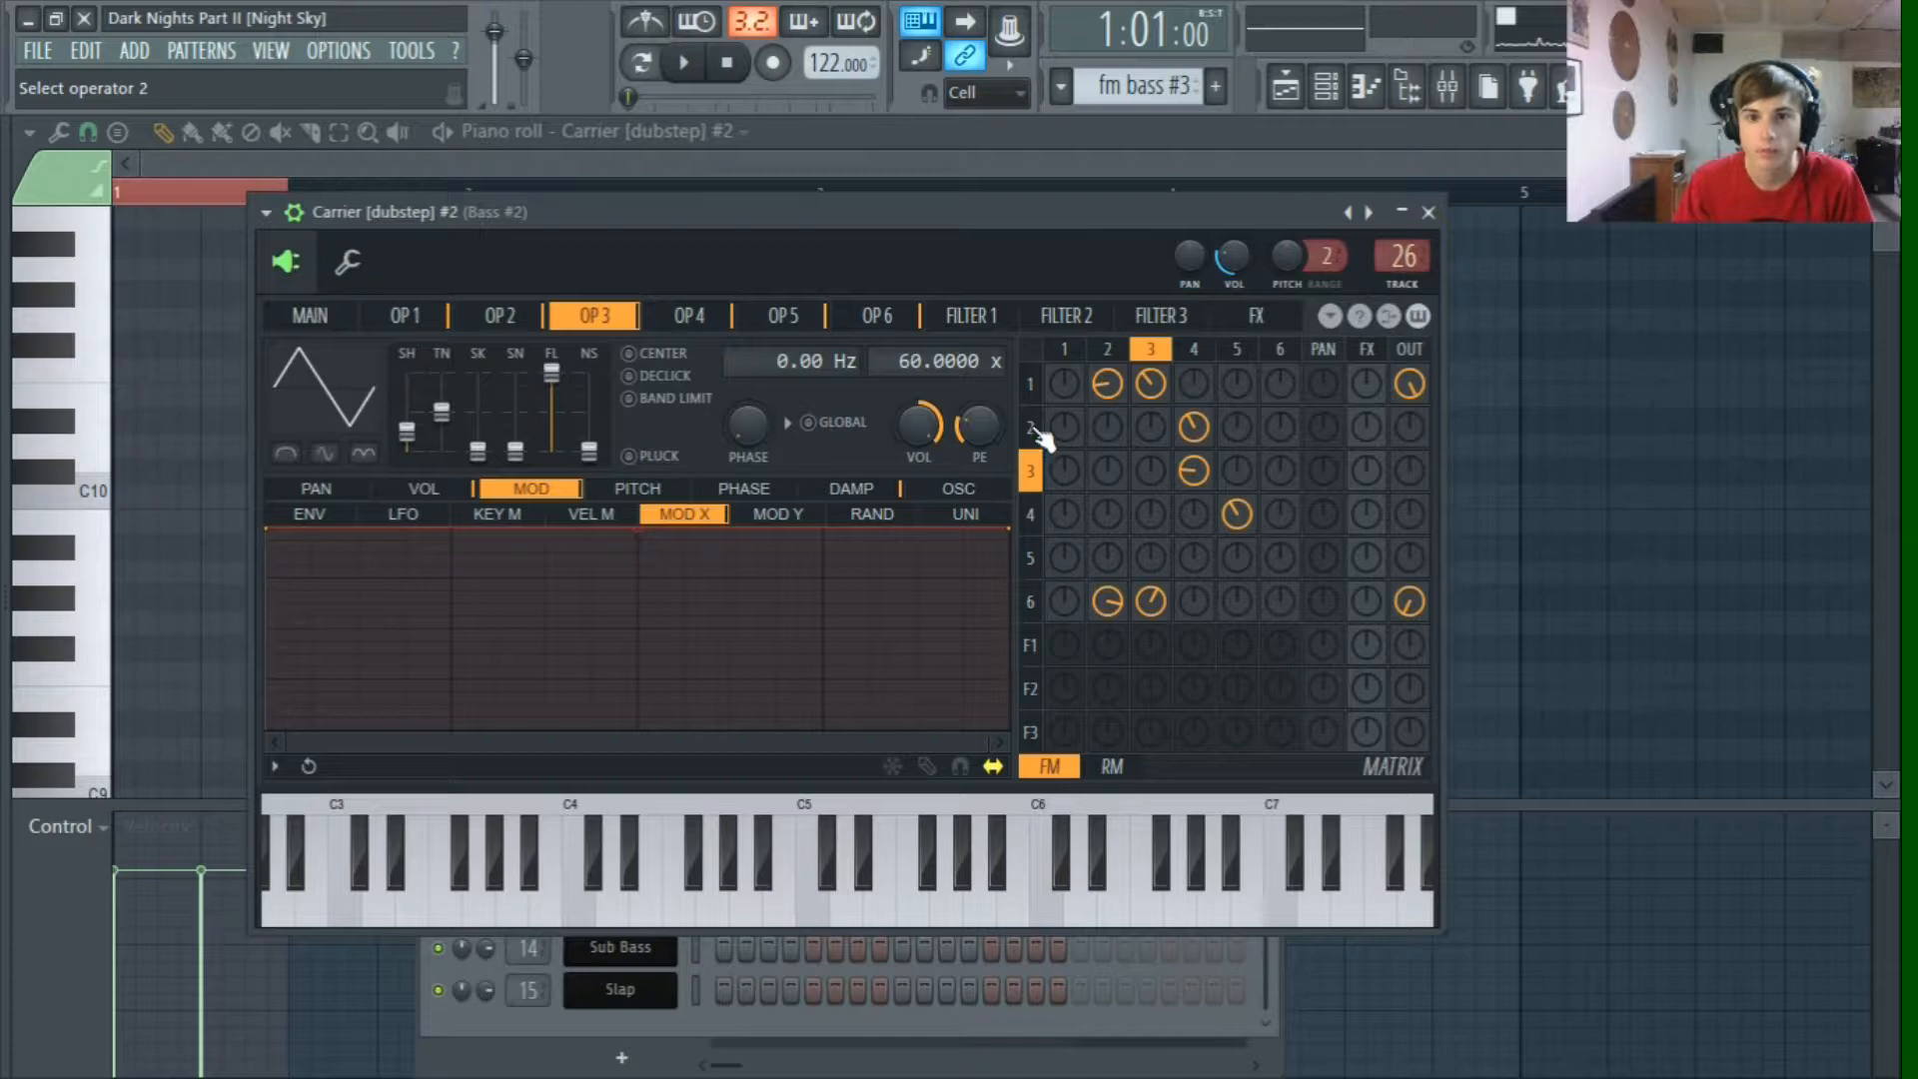
pyautogui.click(1034, 431)
pyautogui.click(1196, 356)
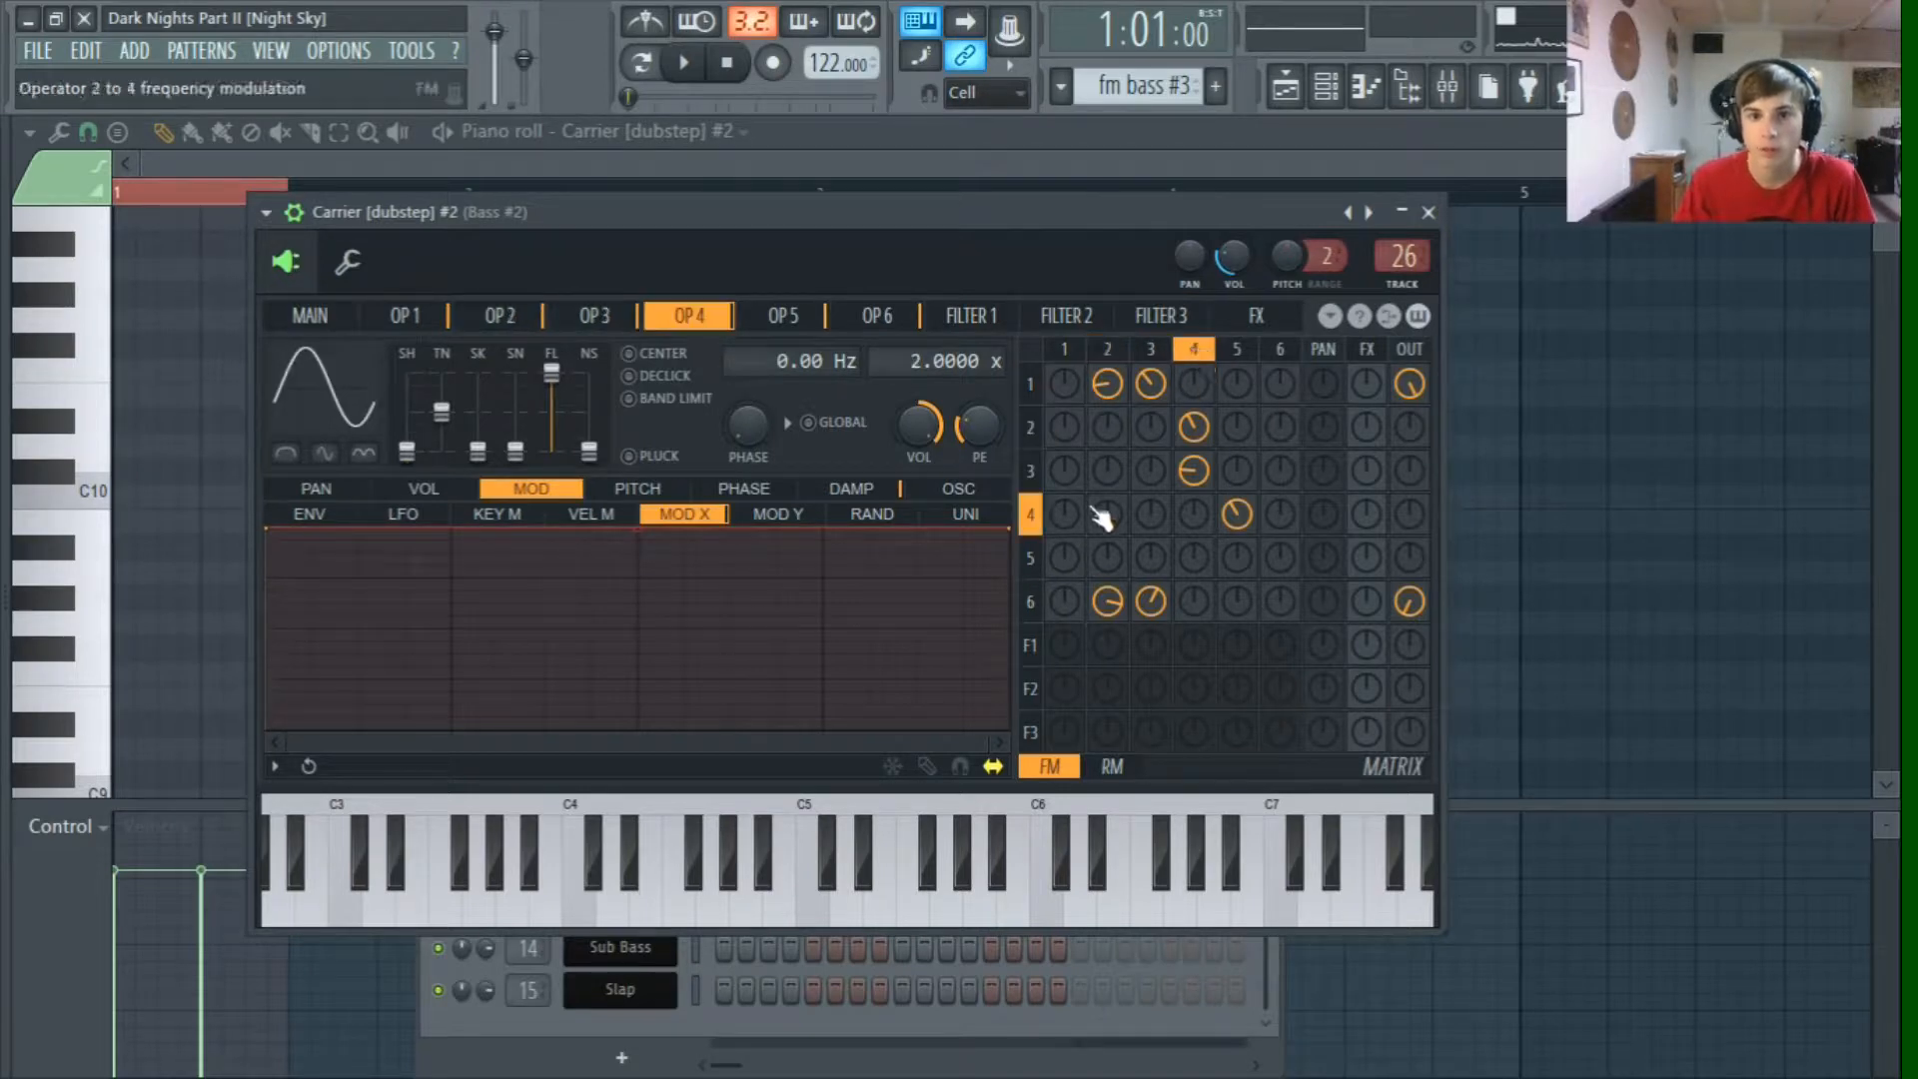
pyautogui.click(1035, 484)
pyautogui.click(1196, 352)
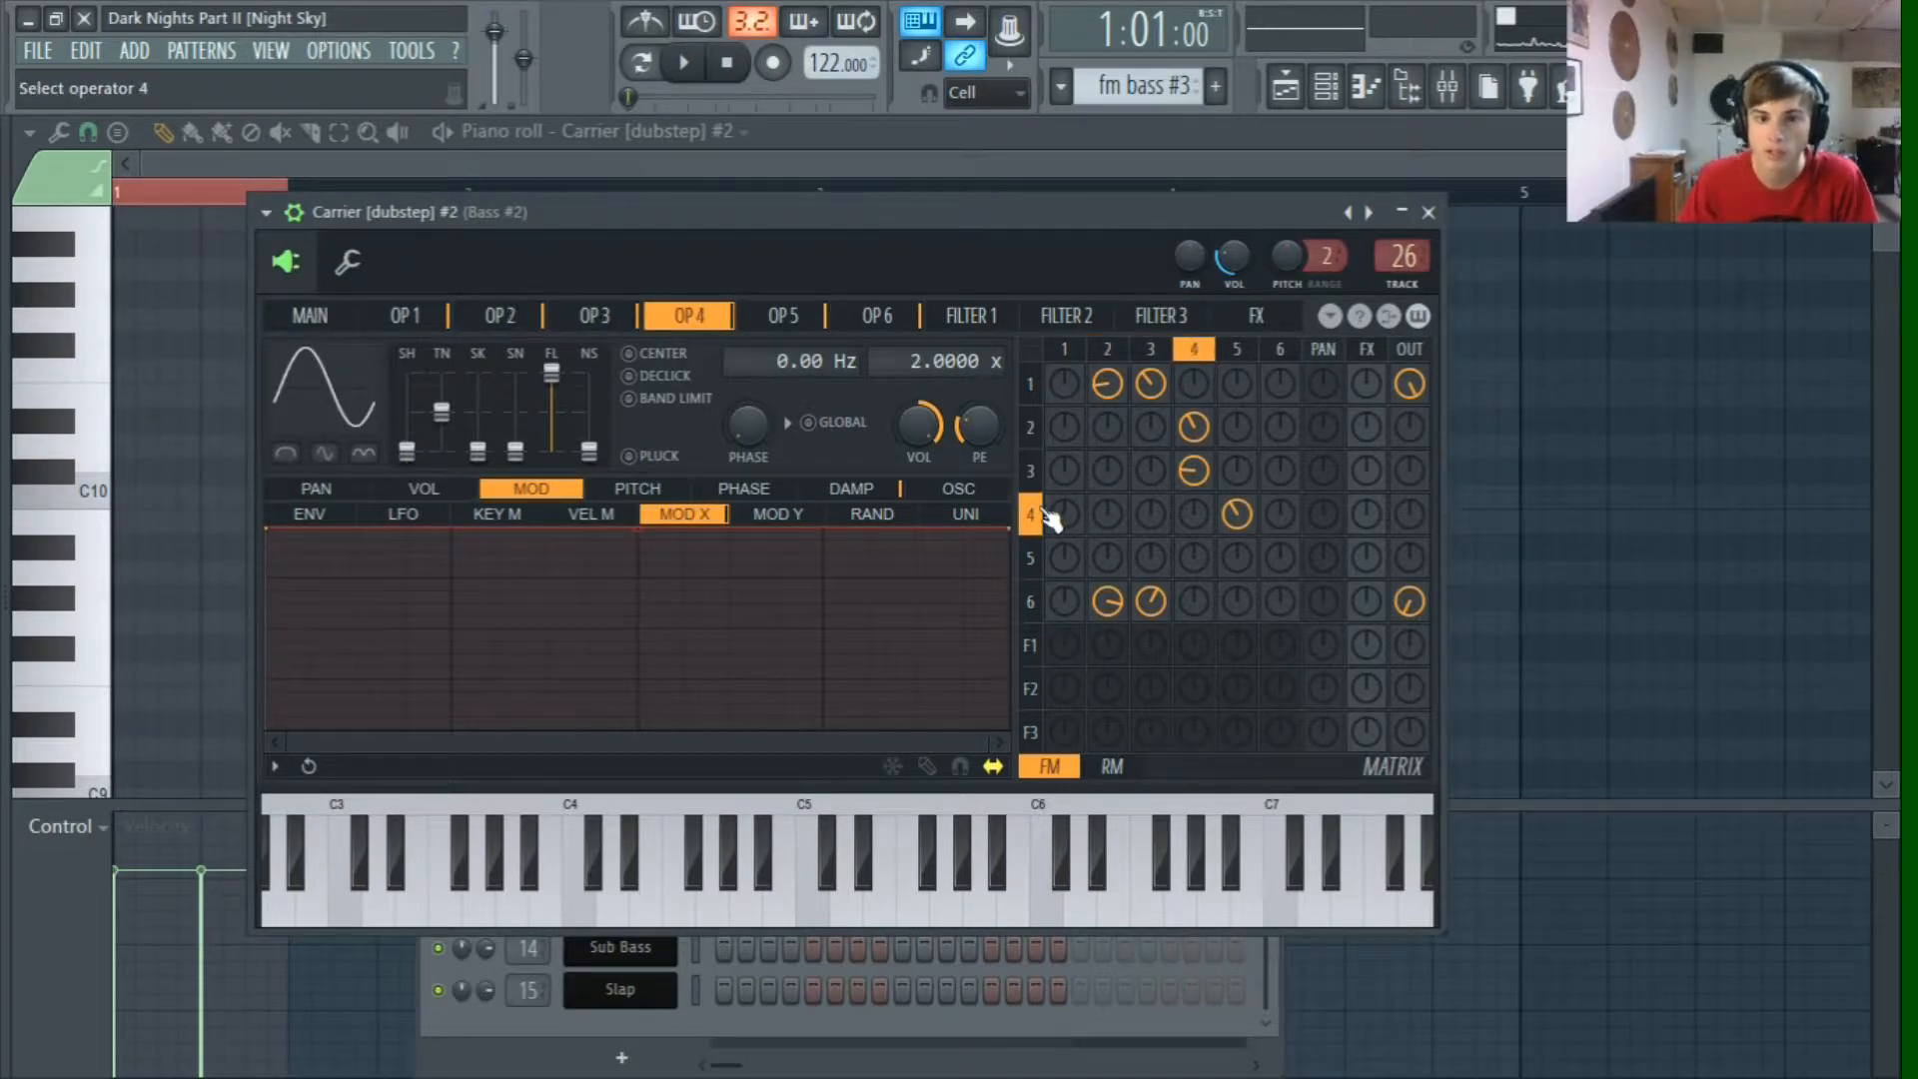
pyautogui.click(1237, 350)
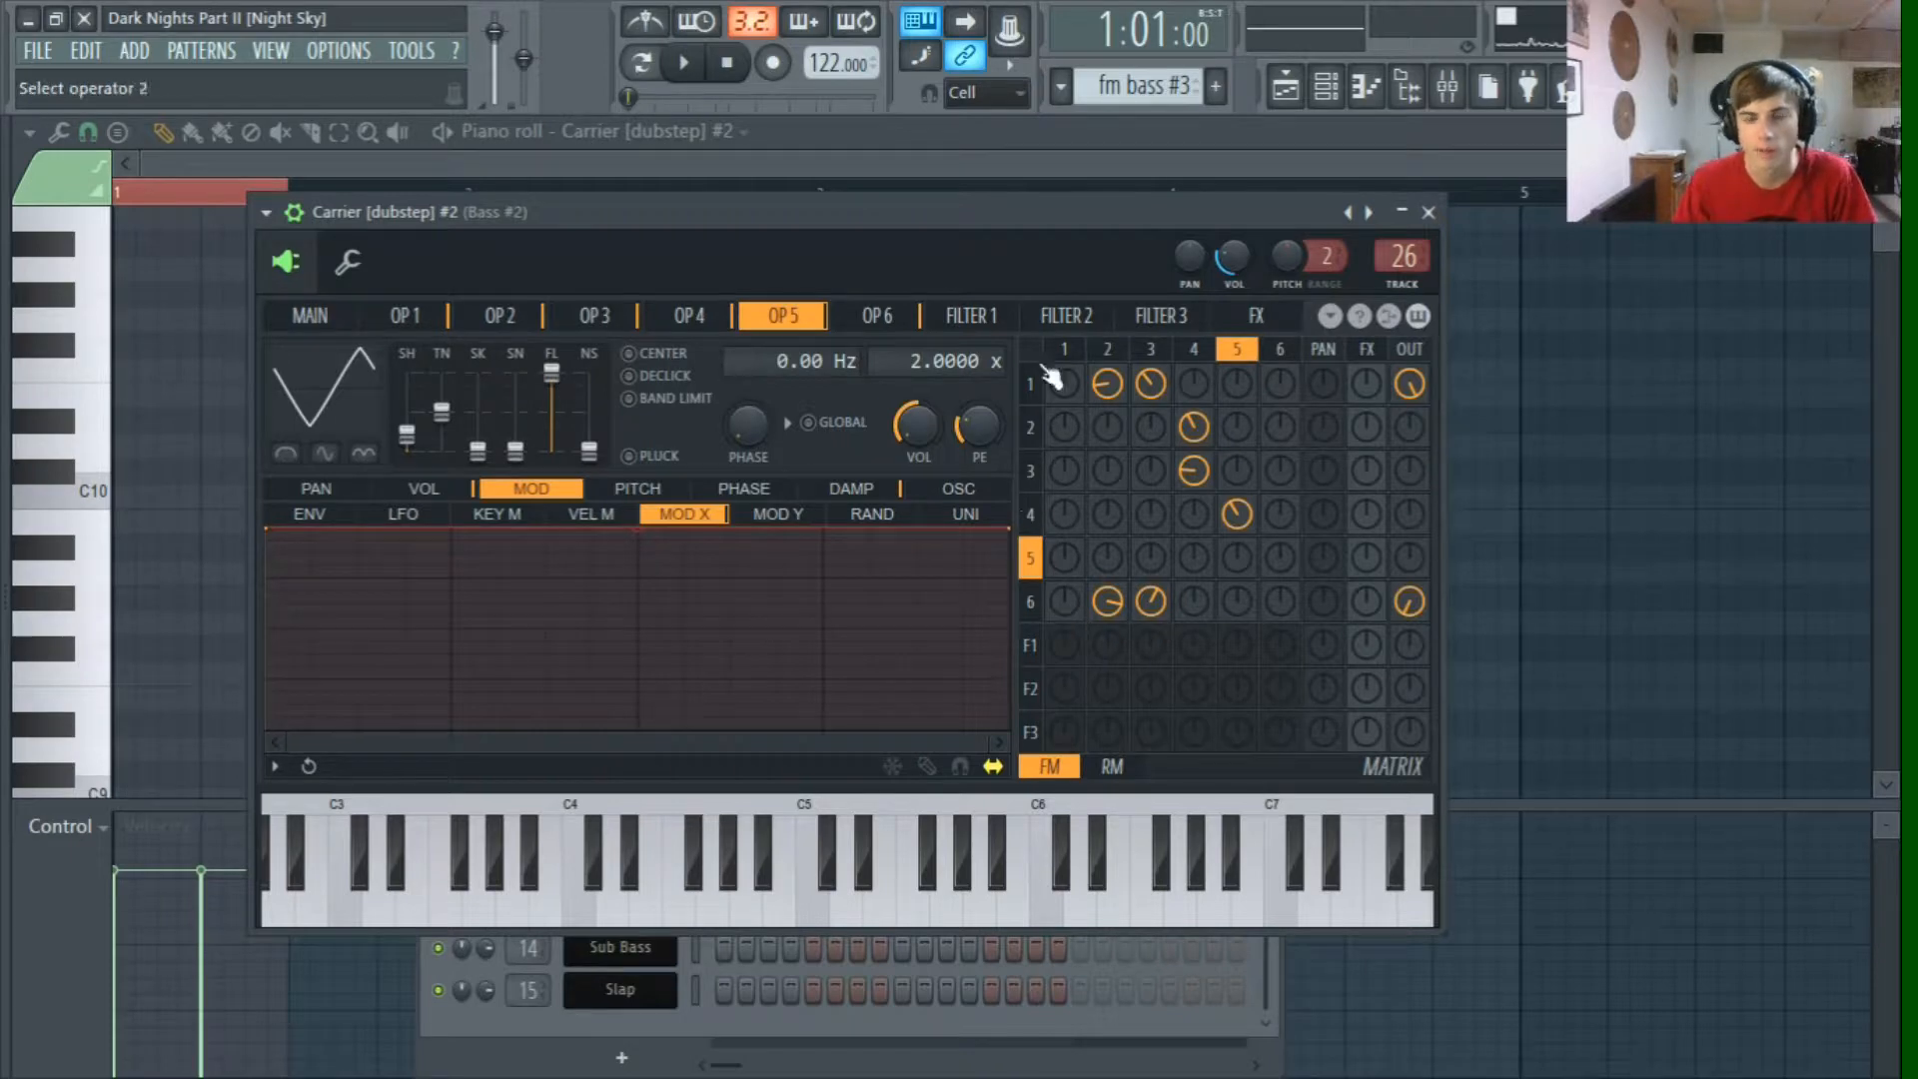
pyautogui.click(1031, 601)
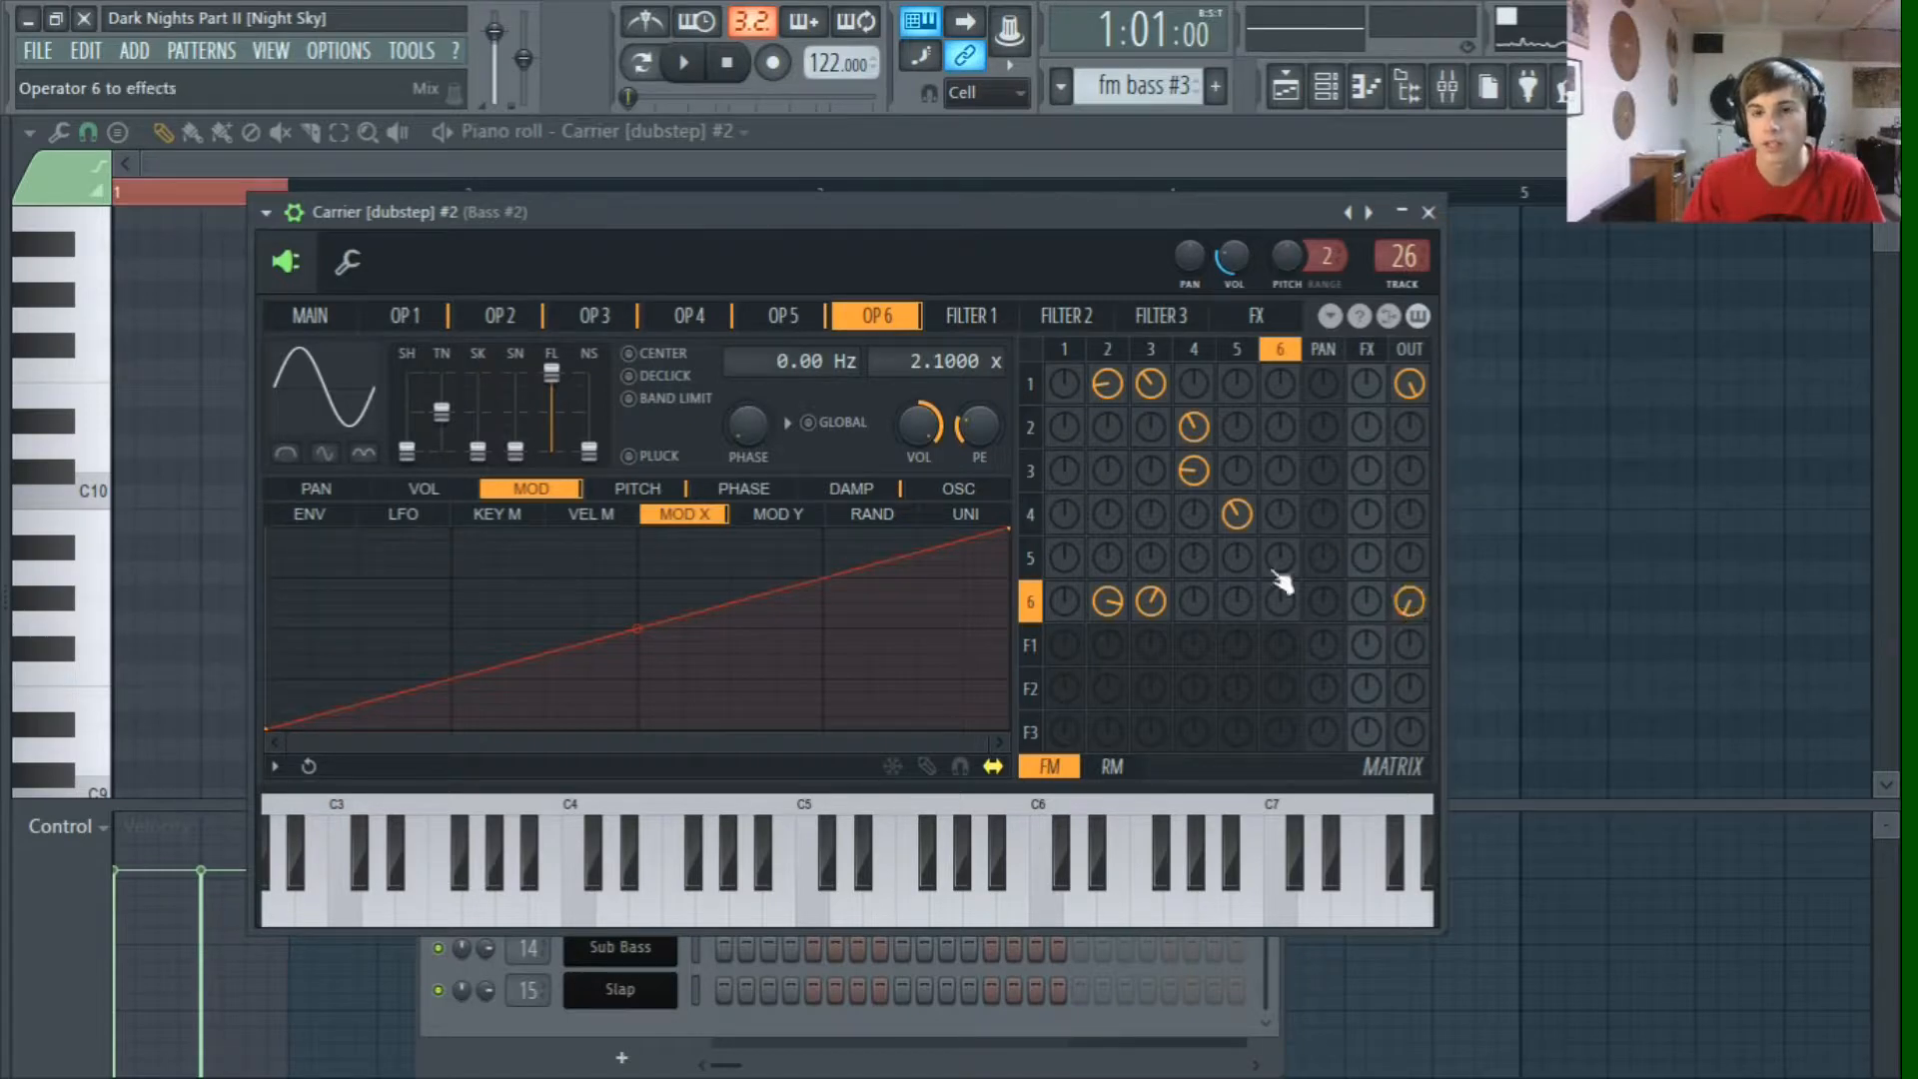
# Step: Examine operator 1's damping key mapping, then operator 2's oscillator shape while playing a test note
pyautogui.click(1030, 384)
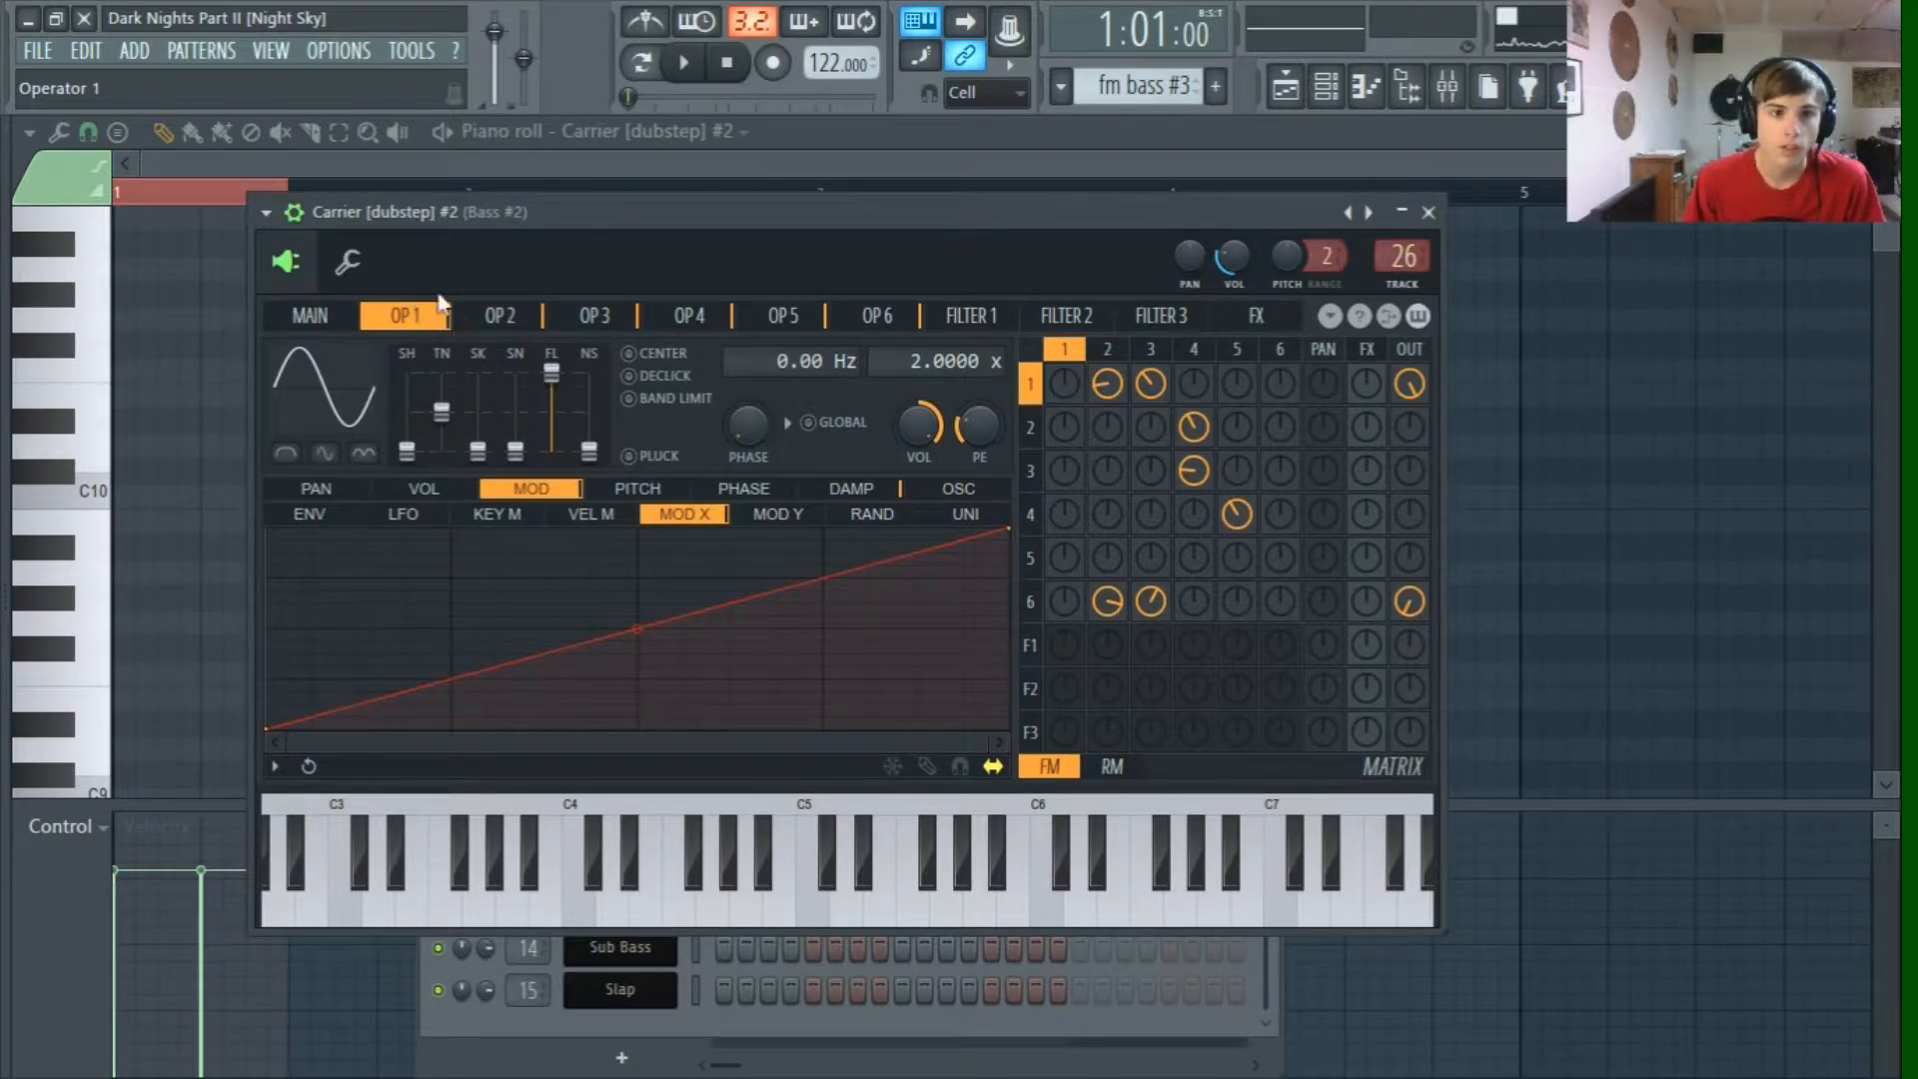
pyautogui.click(861, 490)
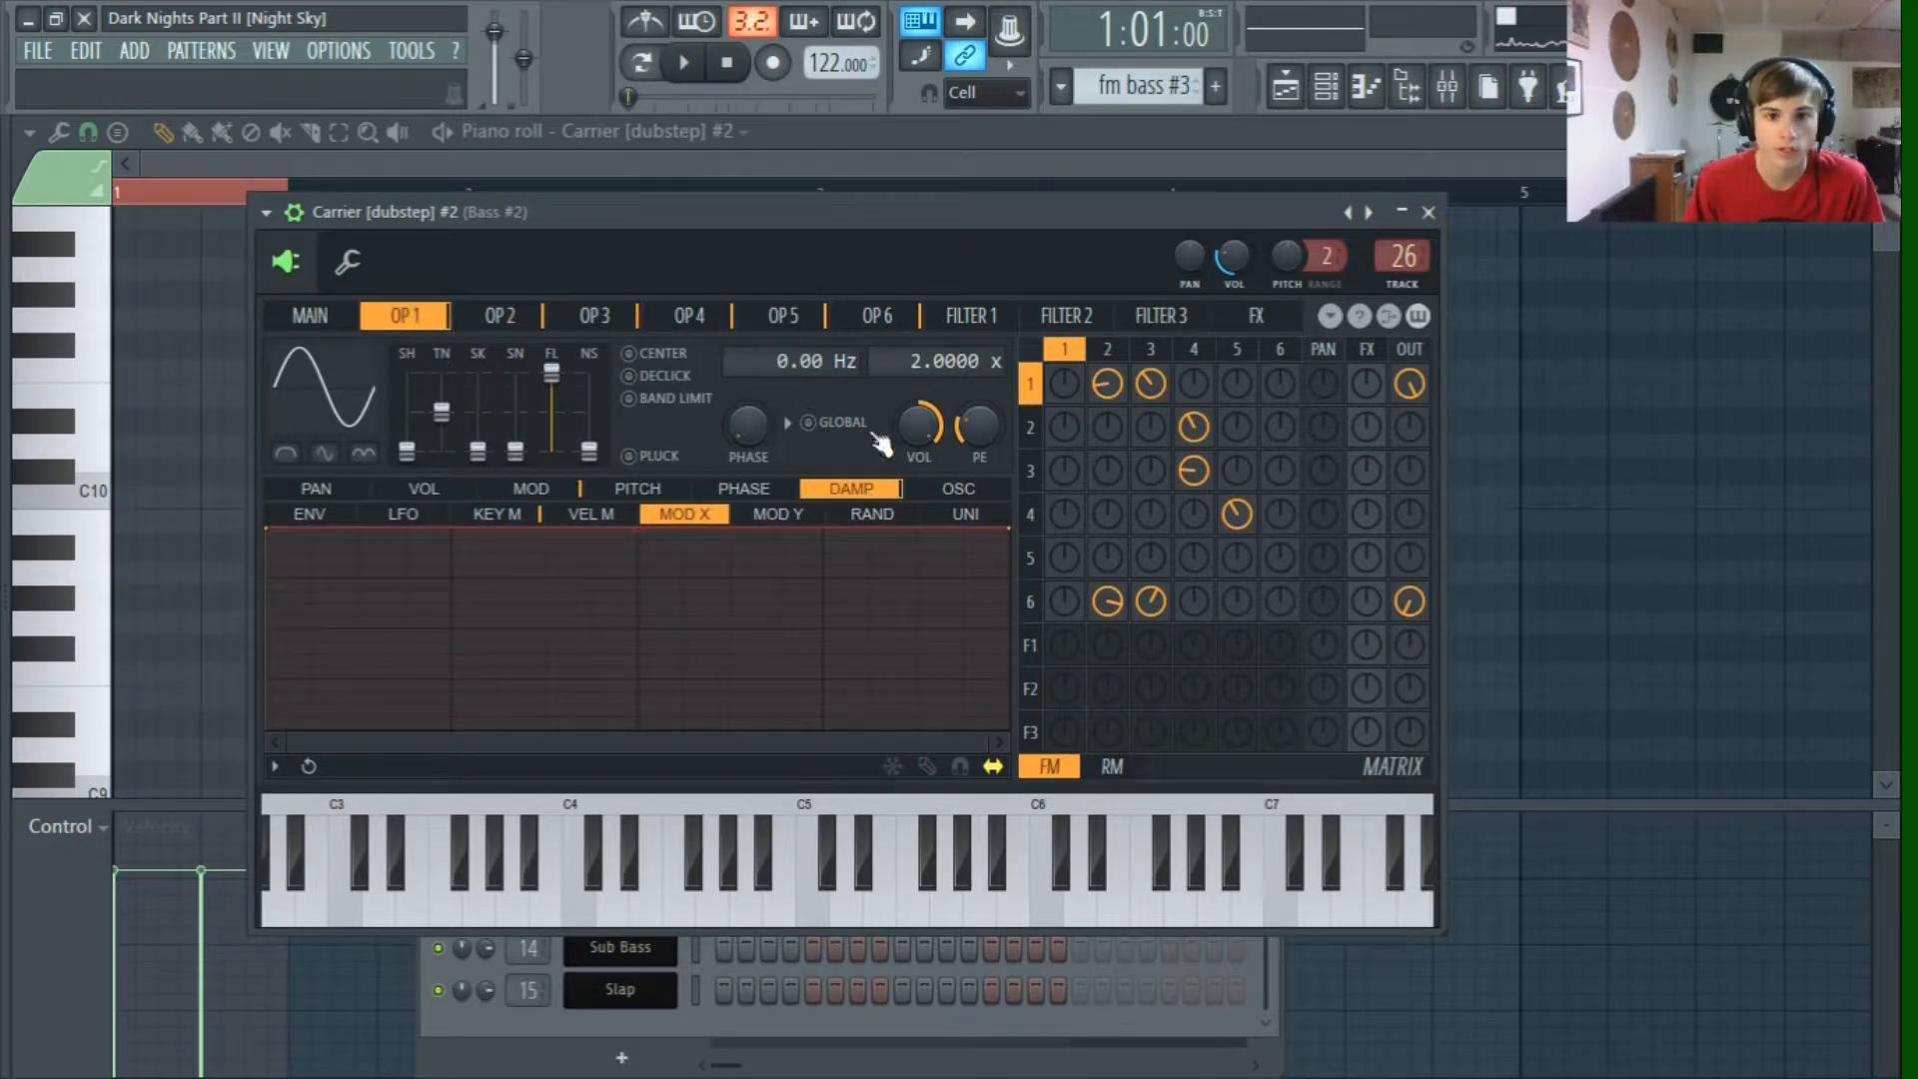
pyautogui.click(510, 514)
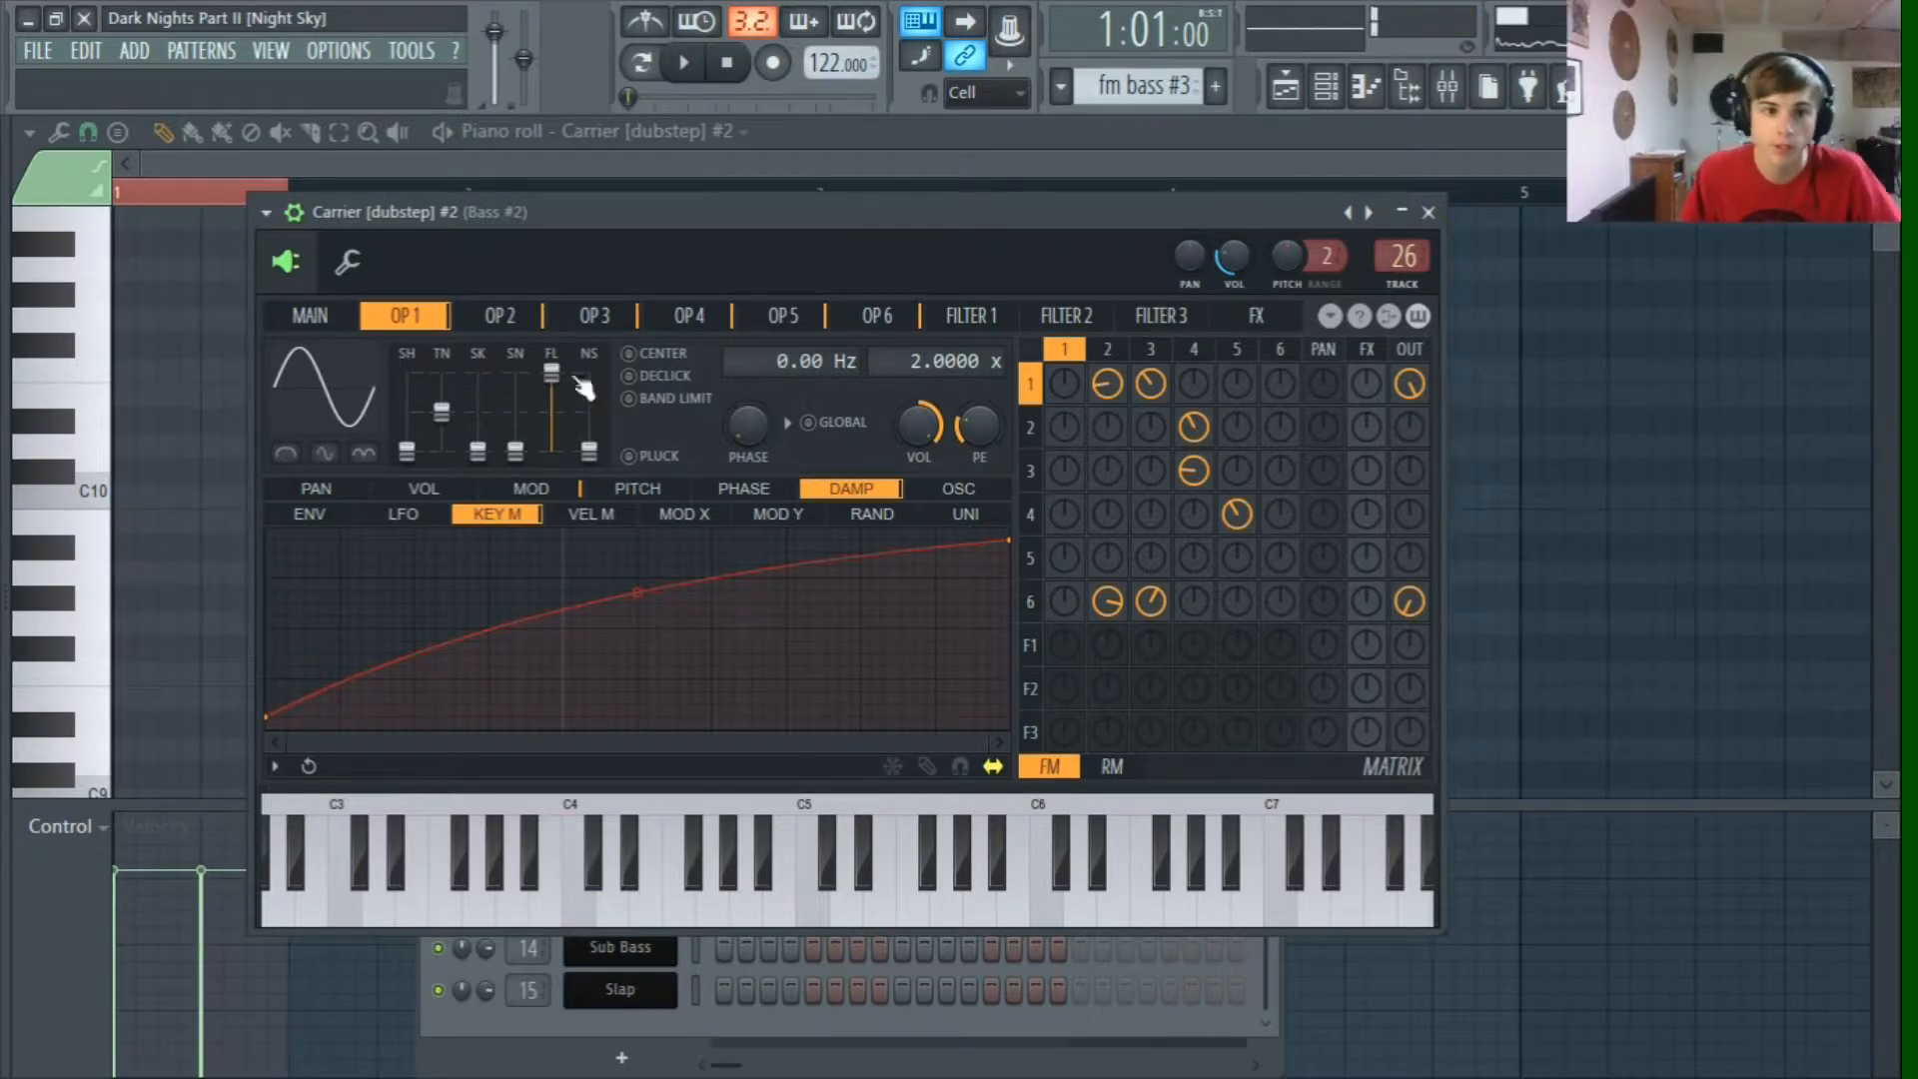
pyautogui.click(498, 322)
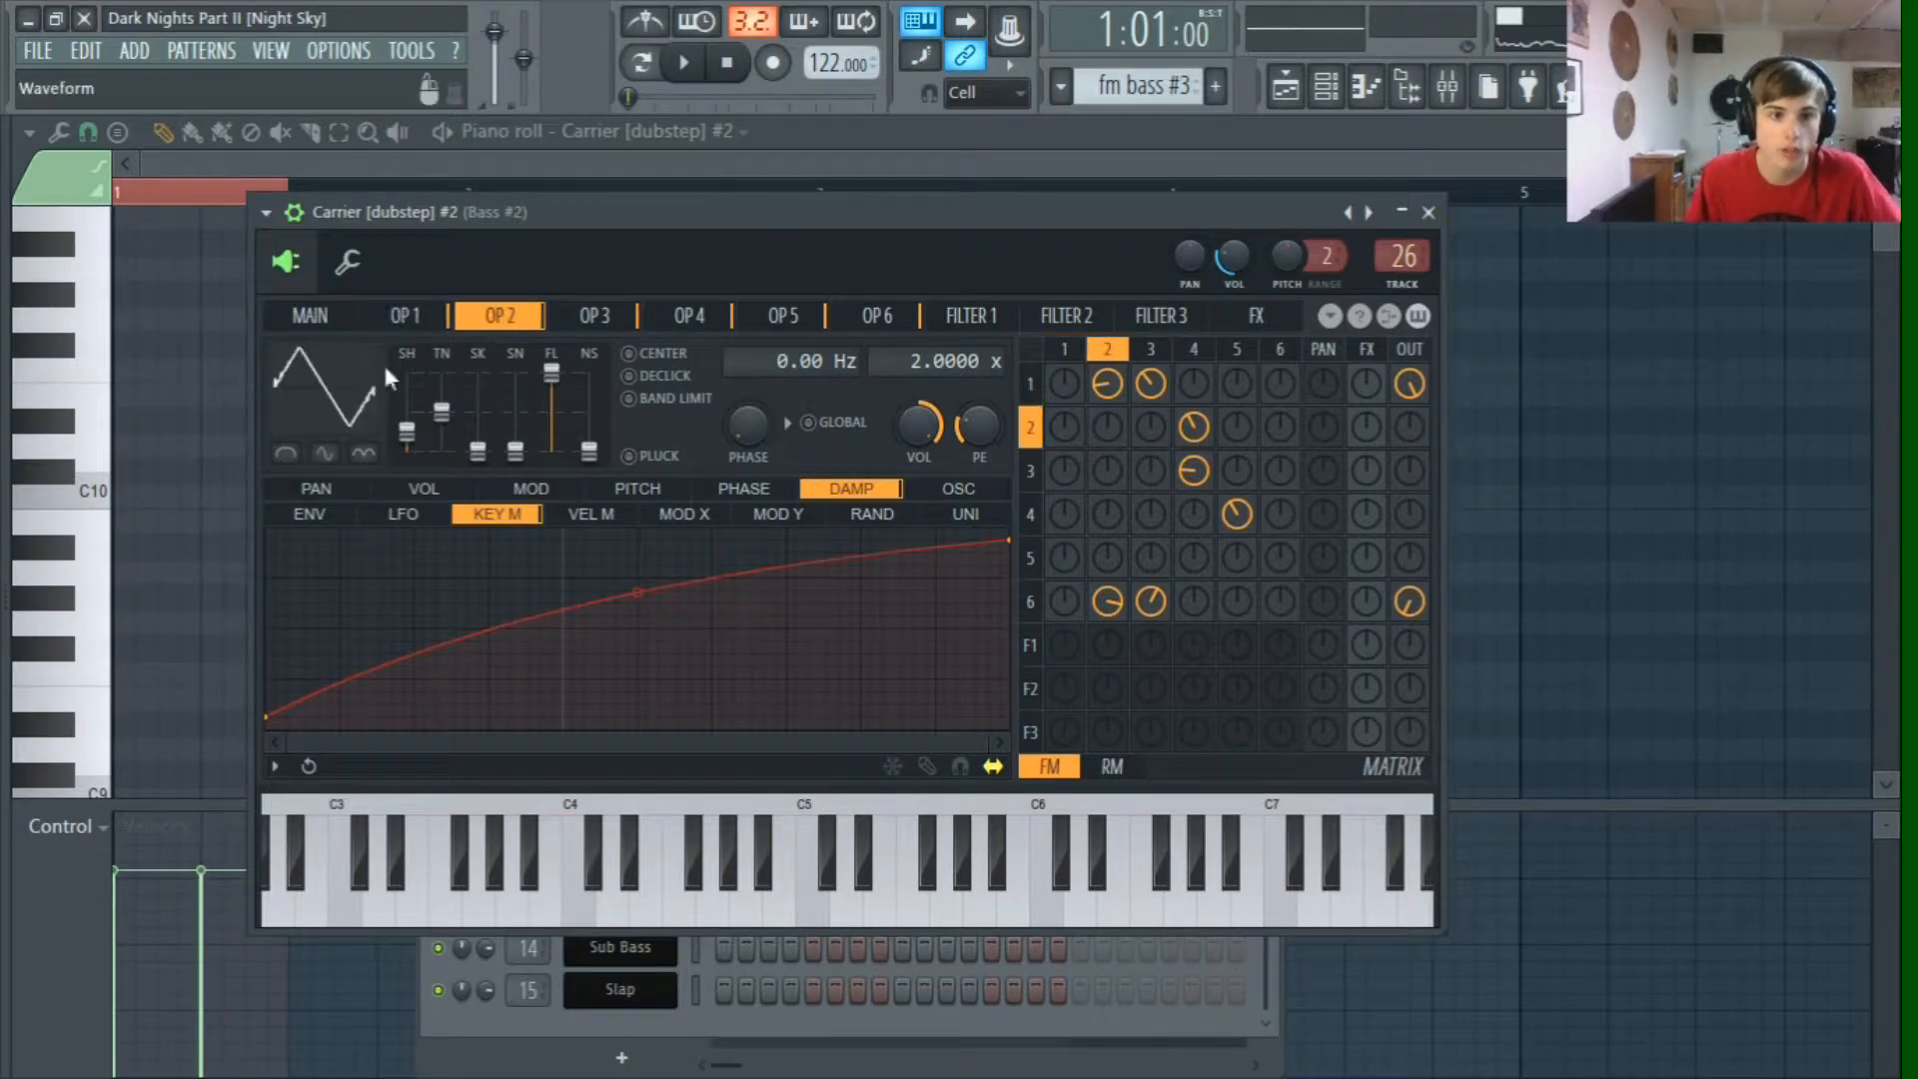
pyautogui.click(977, 491)
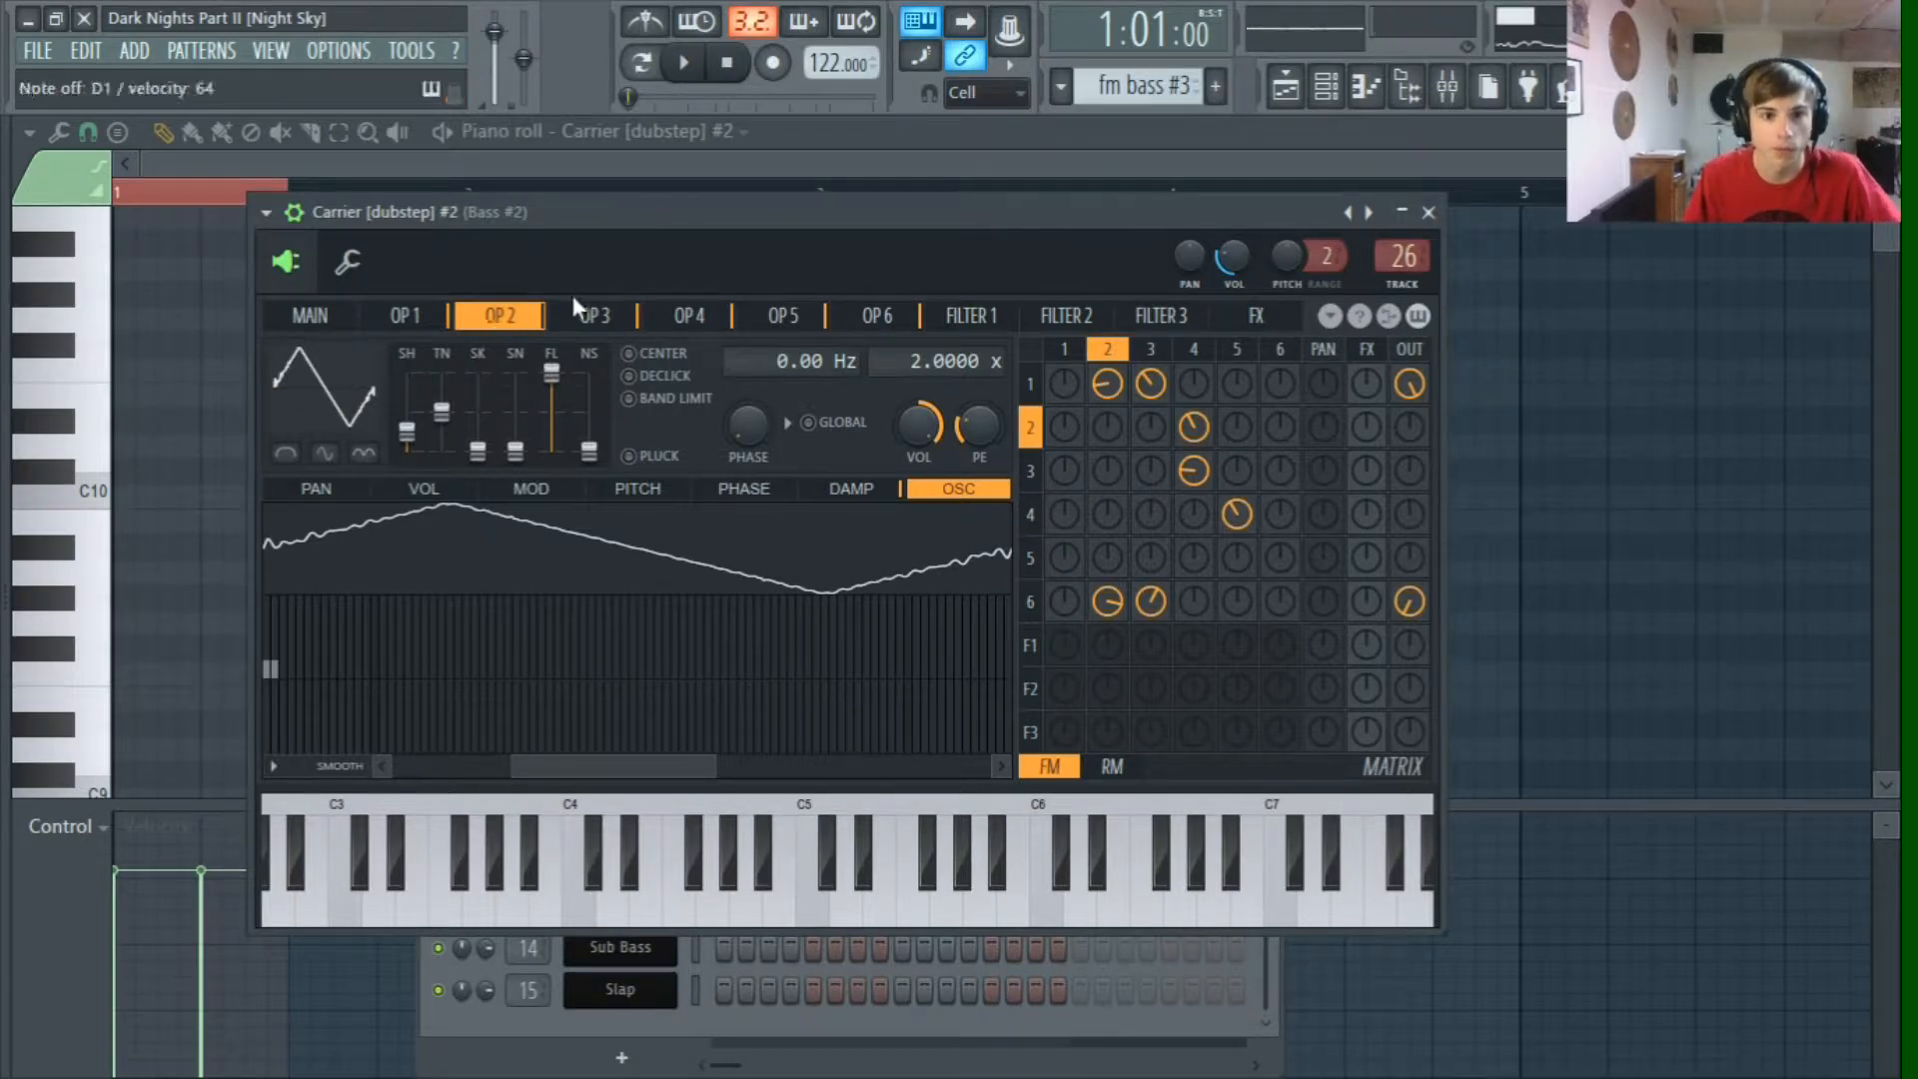
# Step: Examine operator 3's volume curve for Mod X and operator 4's damping key mapping
pyautogui.click(595, 317)
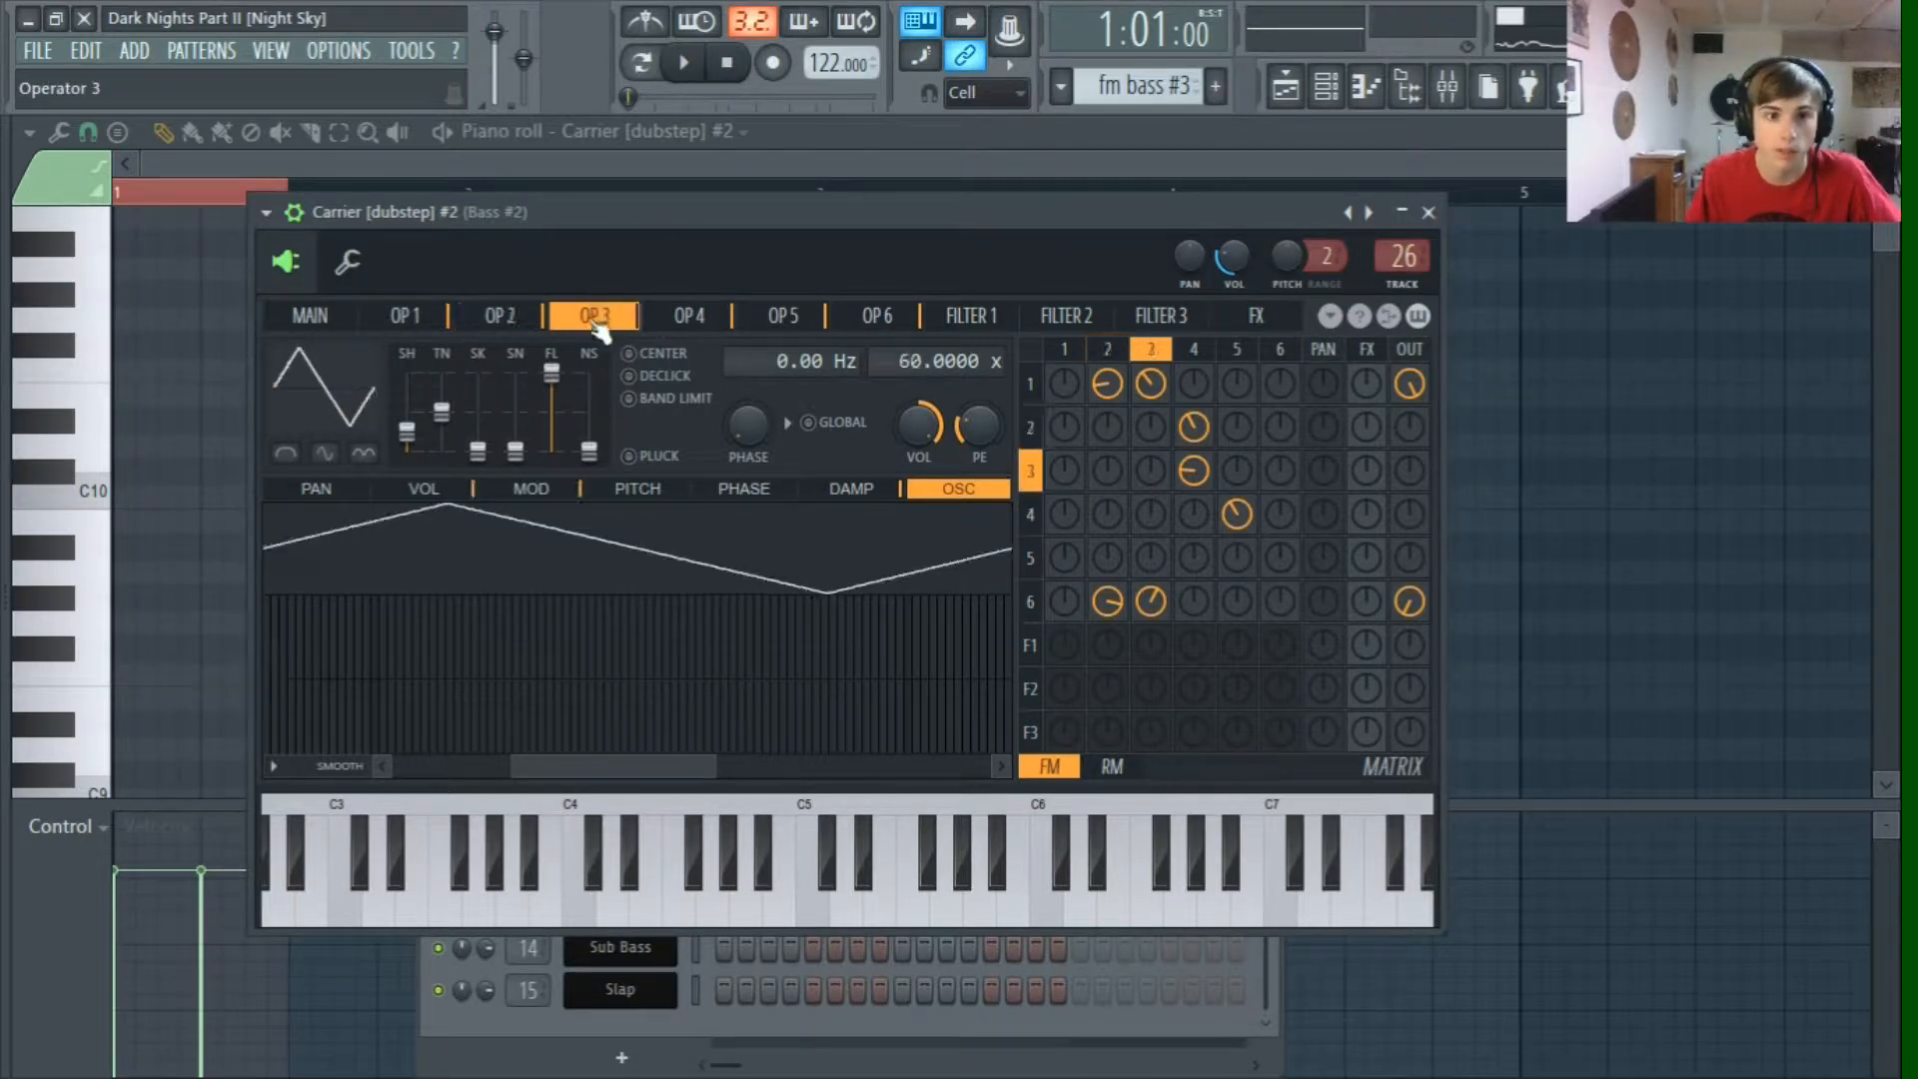
pyautogui.click(424, 489)
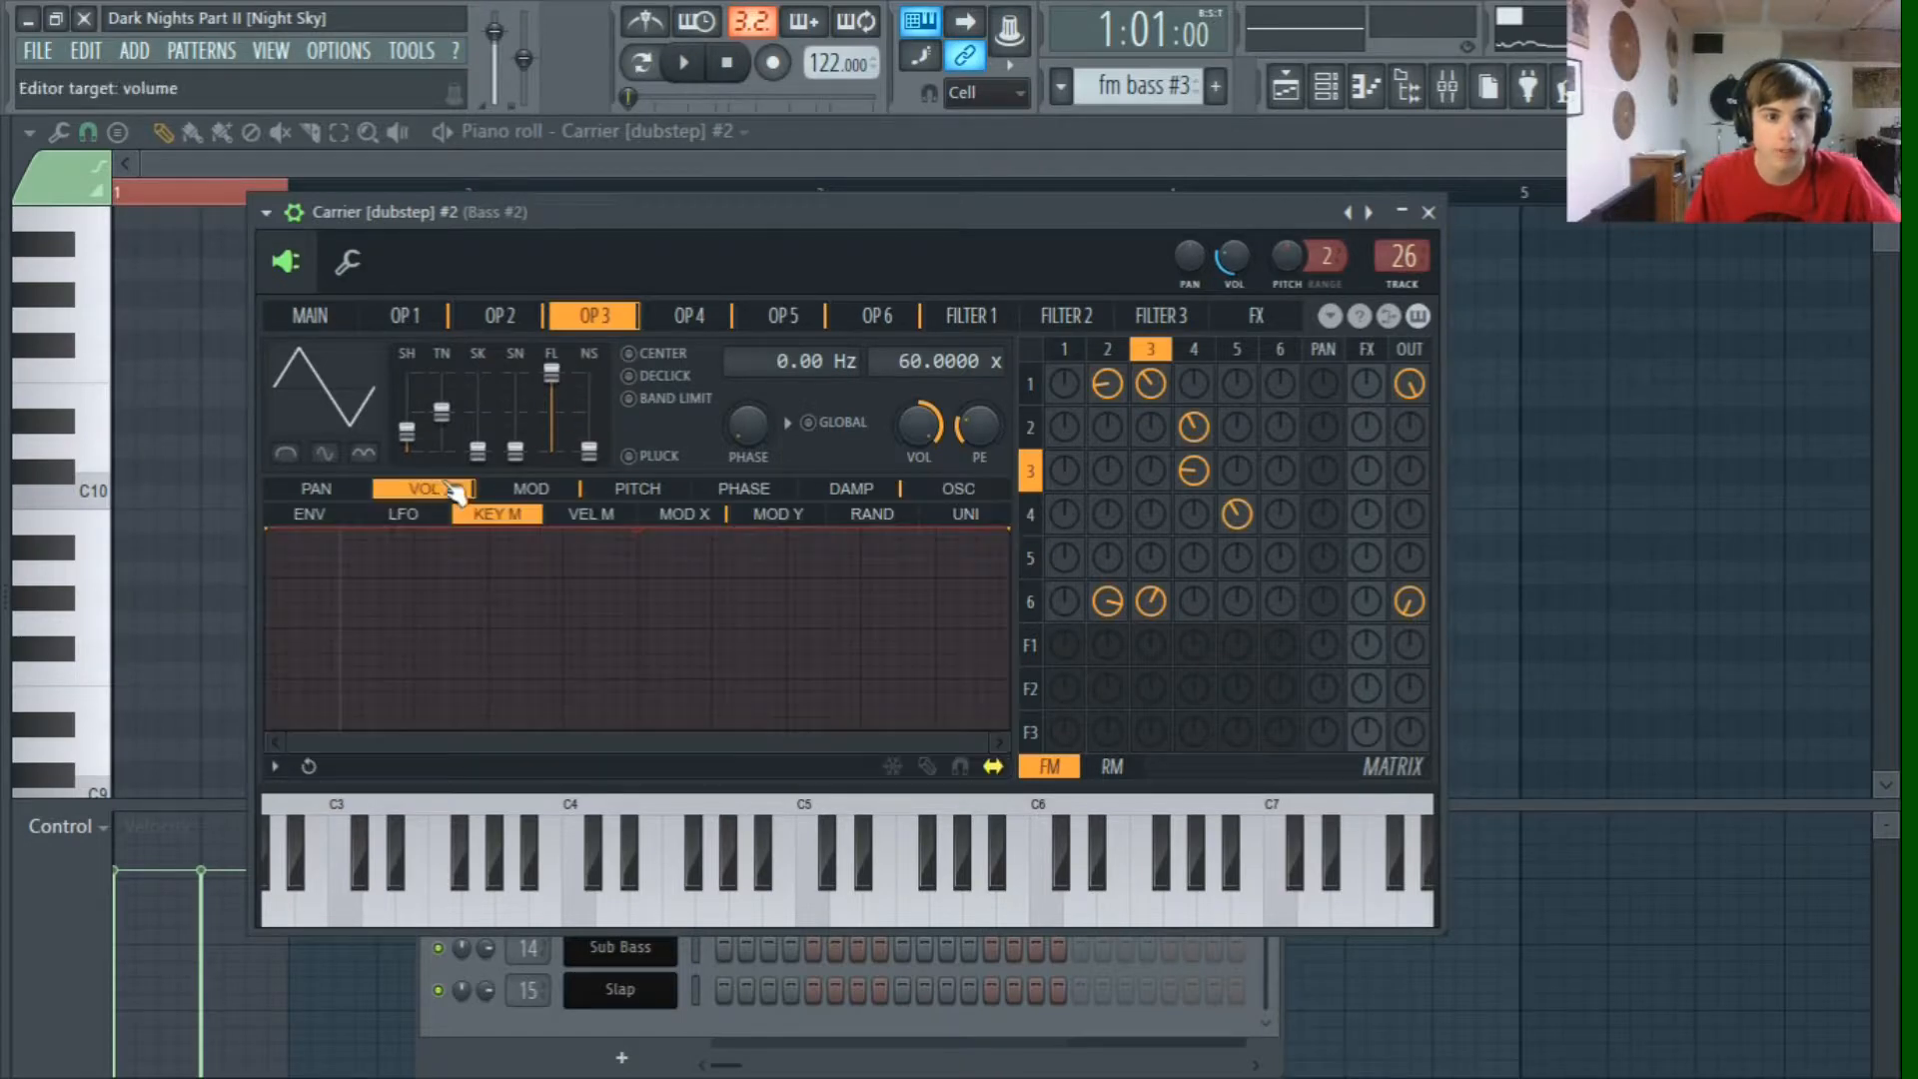
pyautogui.click(704, 516)
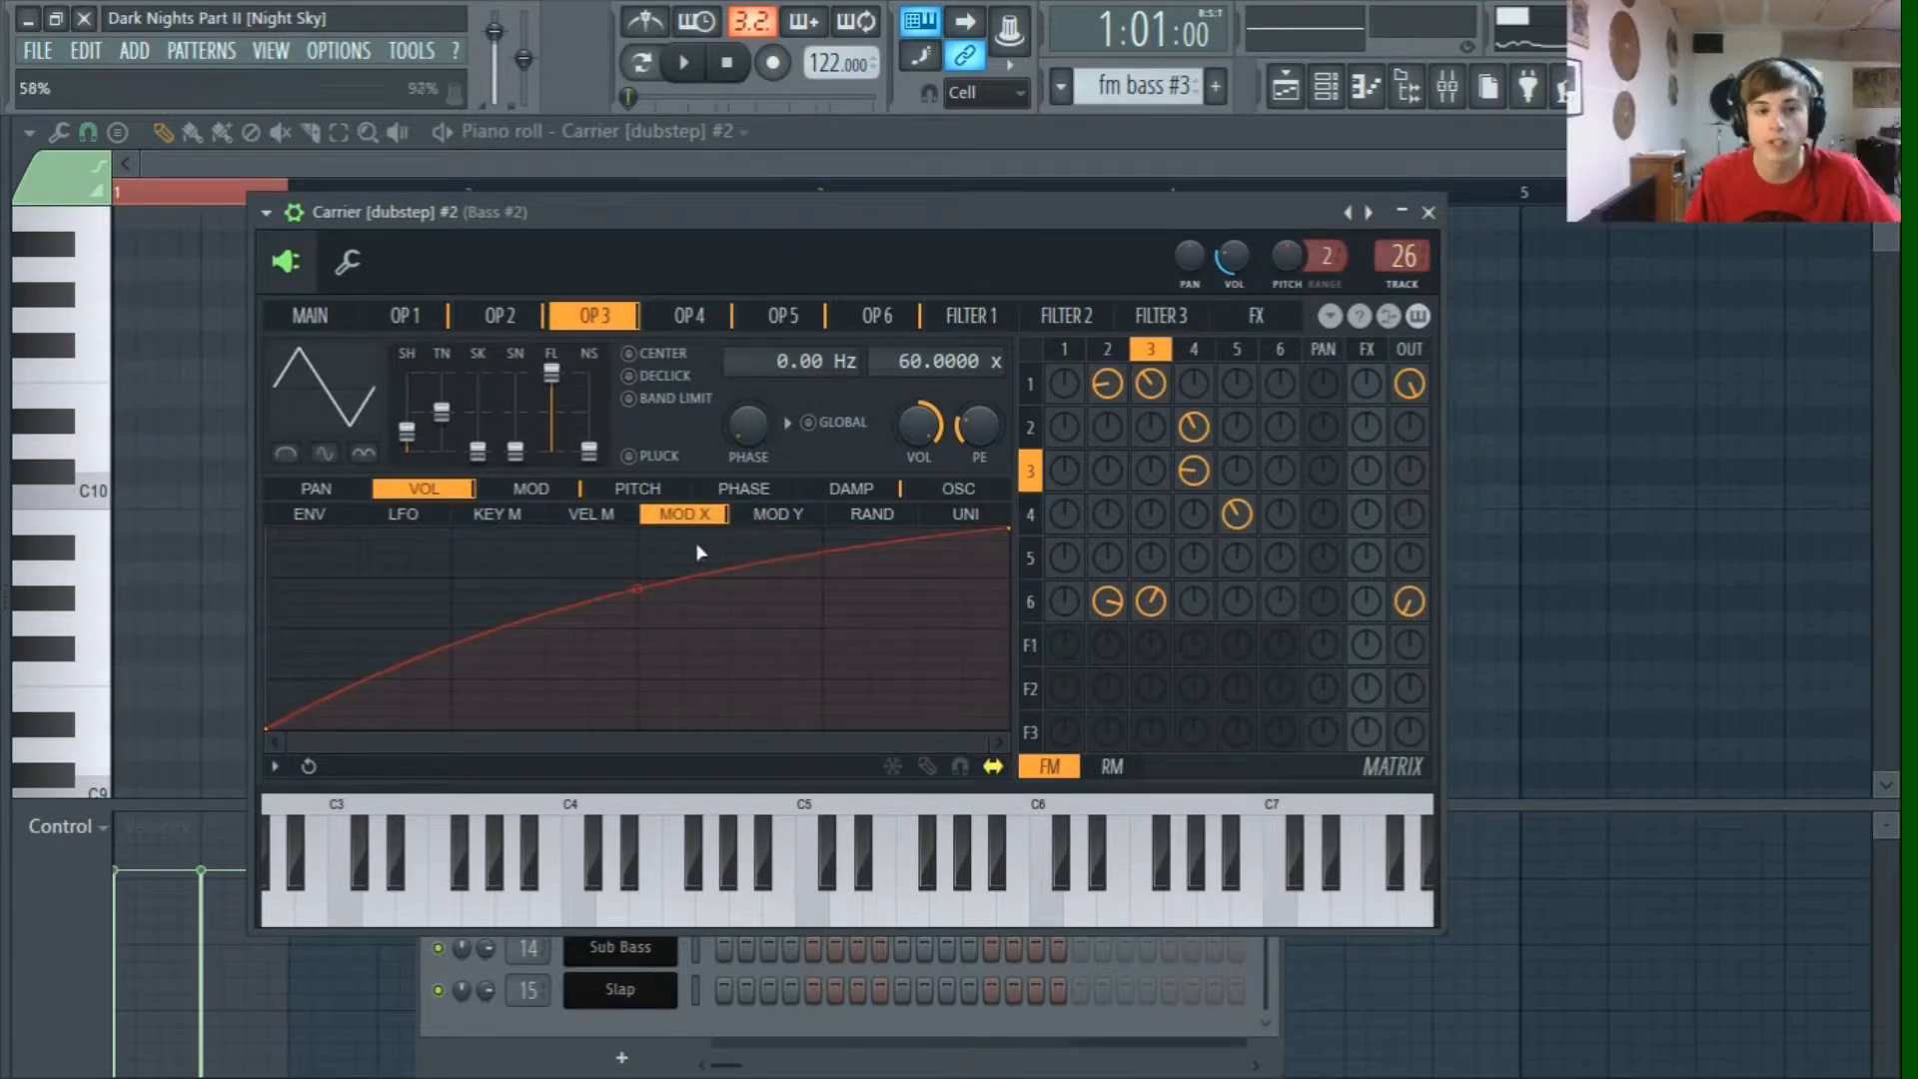
pyautogui.click(689, 318)
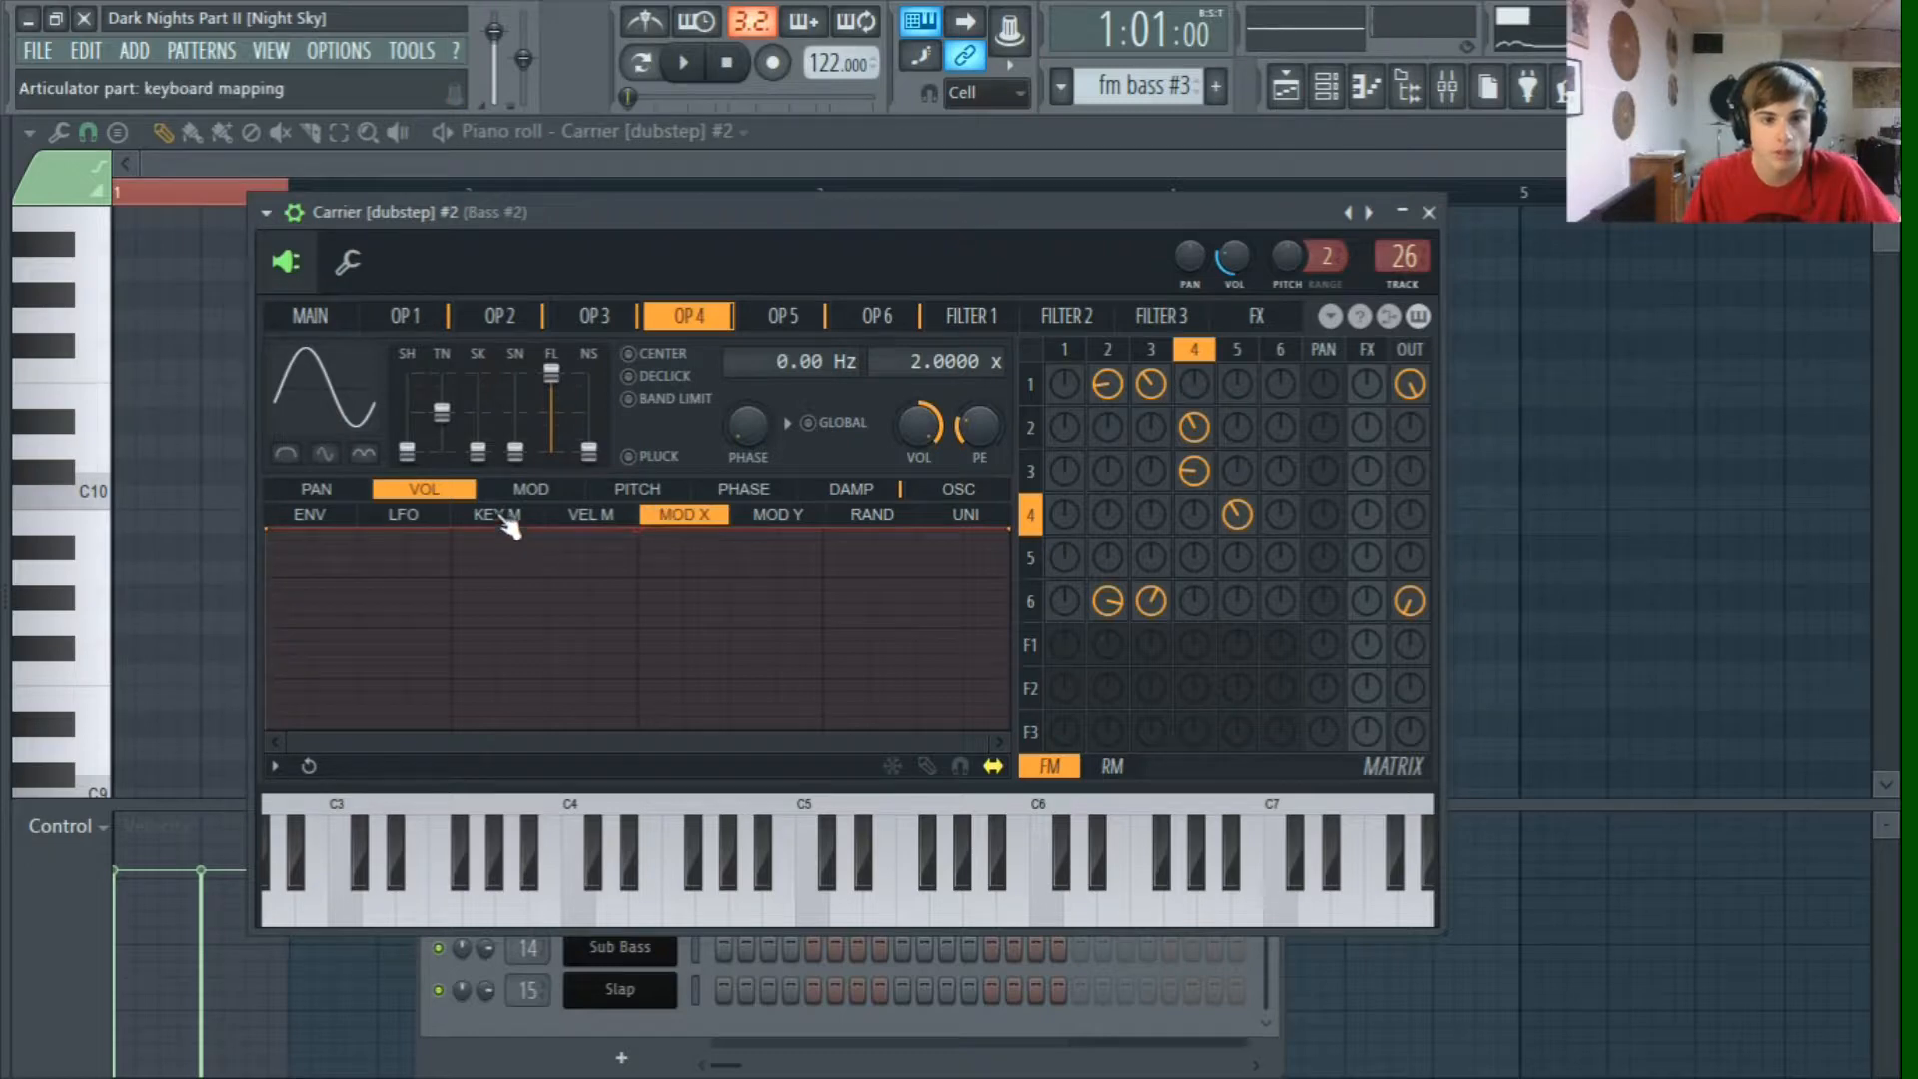
pyautogui.click(851, 487)
pyautogui.click(496, 514)
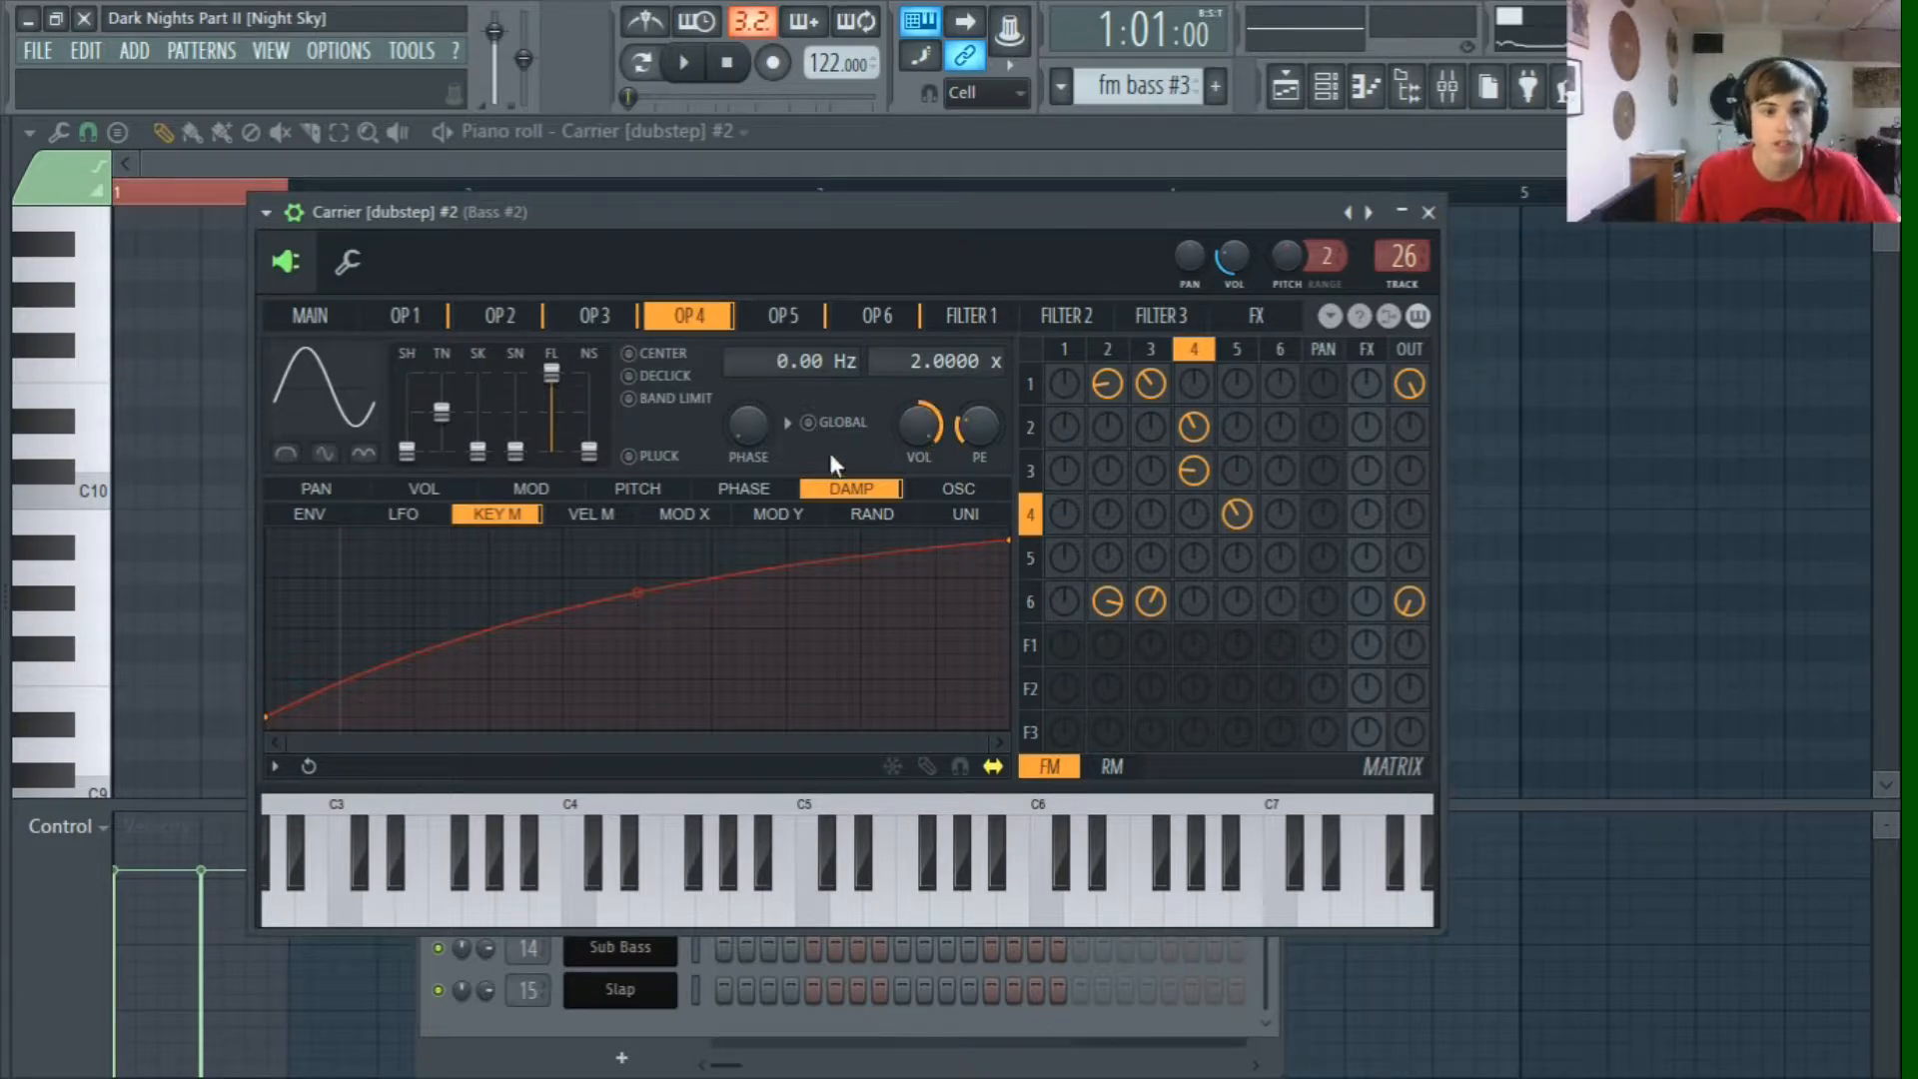
# Step: Revisit operators 1, 3 and 4, then examine the Mod X volume curves of operators 5 and 6
pyautogui.click(404, 317)
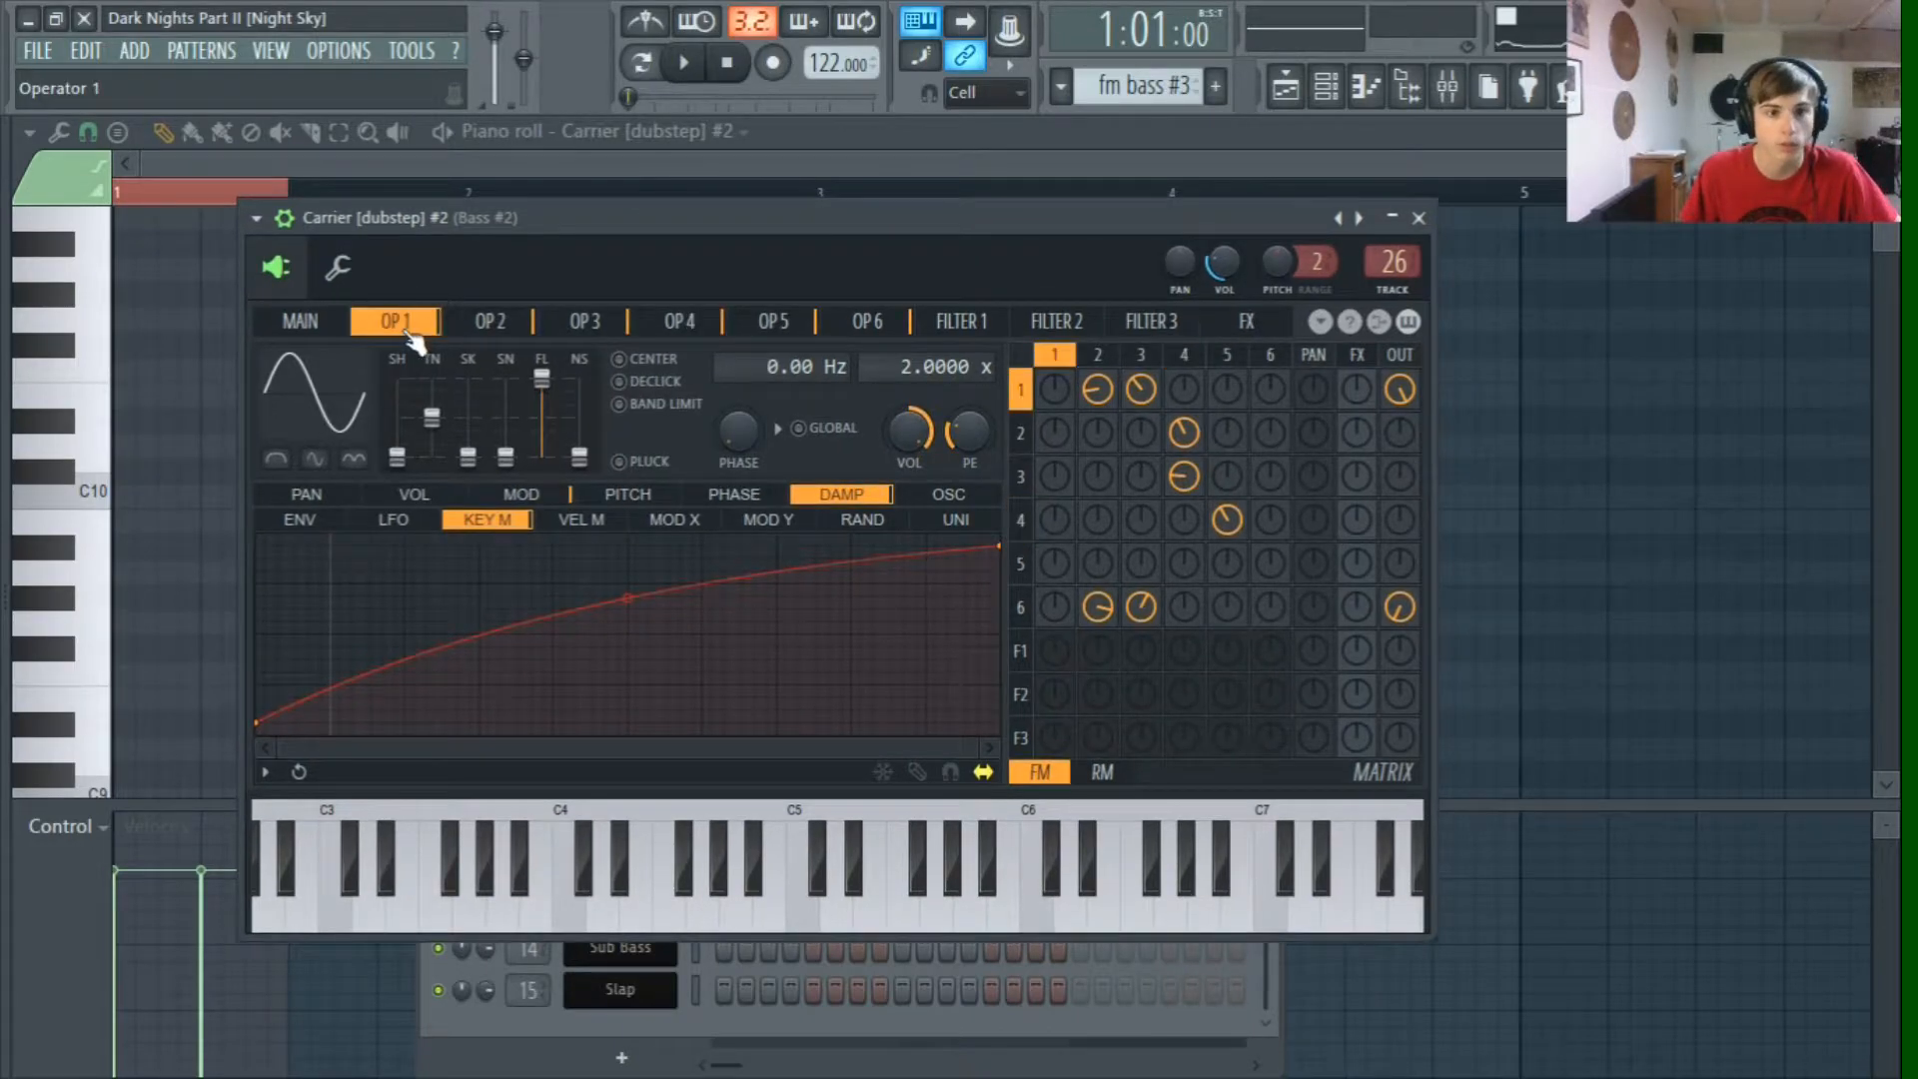
pyautogui.click(609, 325)
pyautogui.click(682, 324)
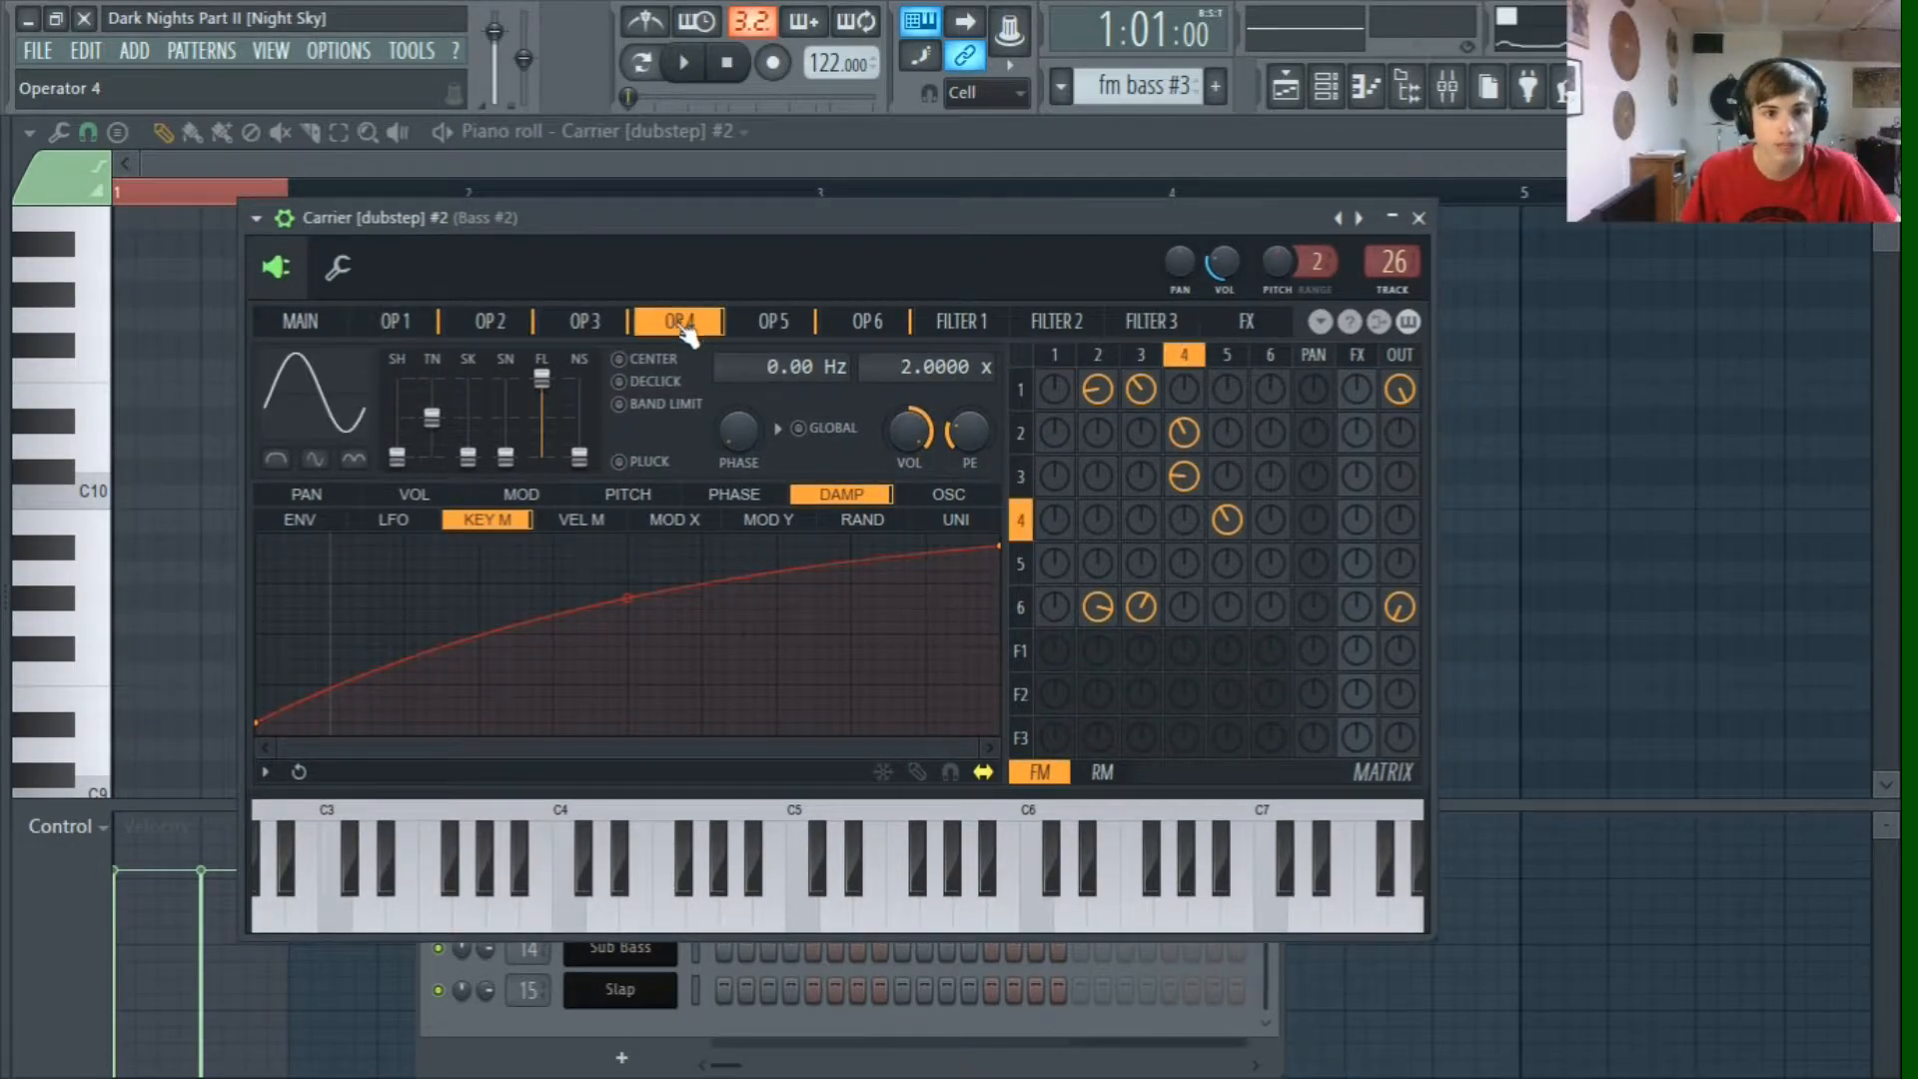
pyautogui.click(769, 322)
pyautogui.click(418, 496)
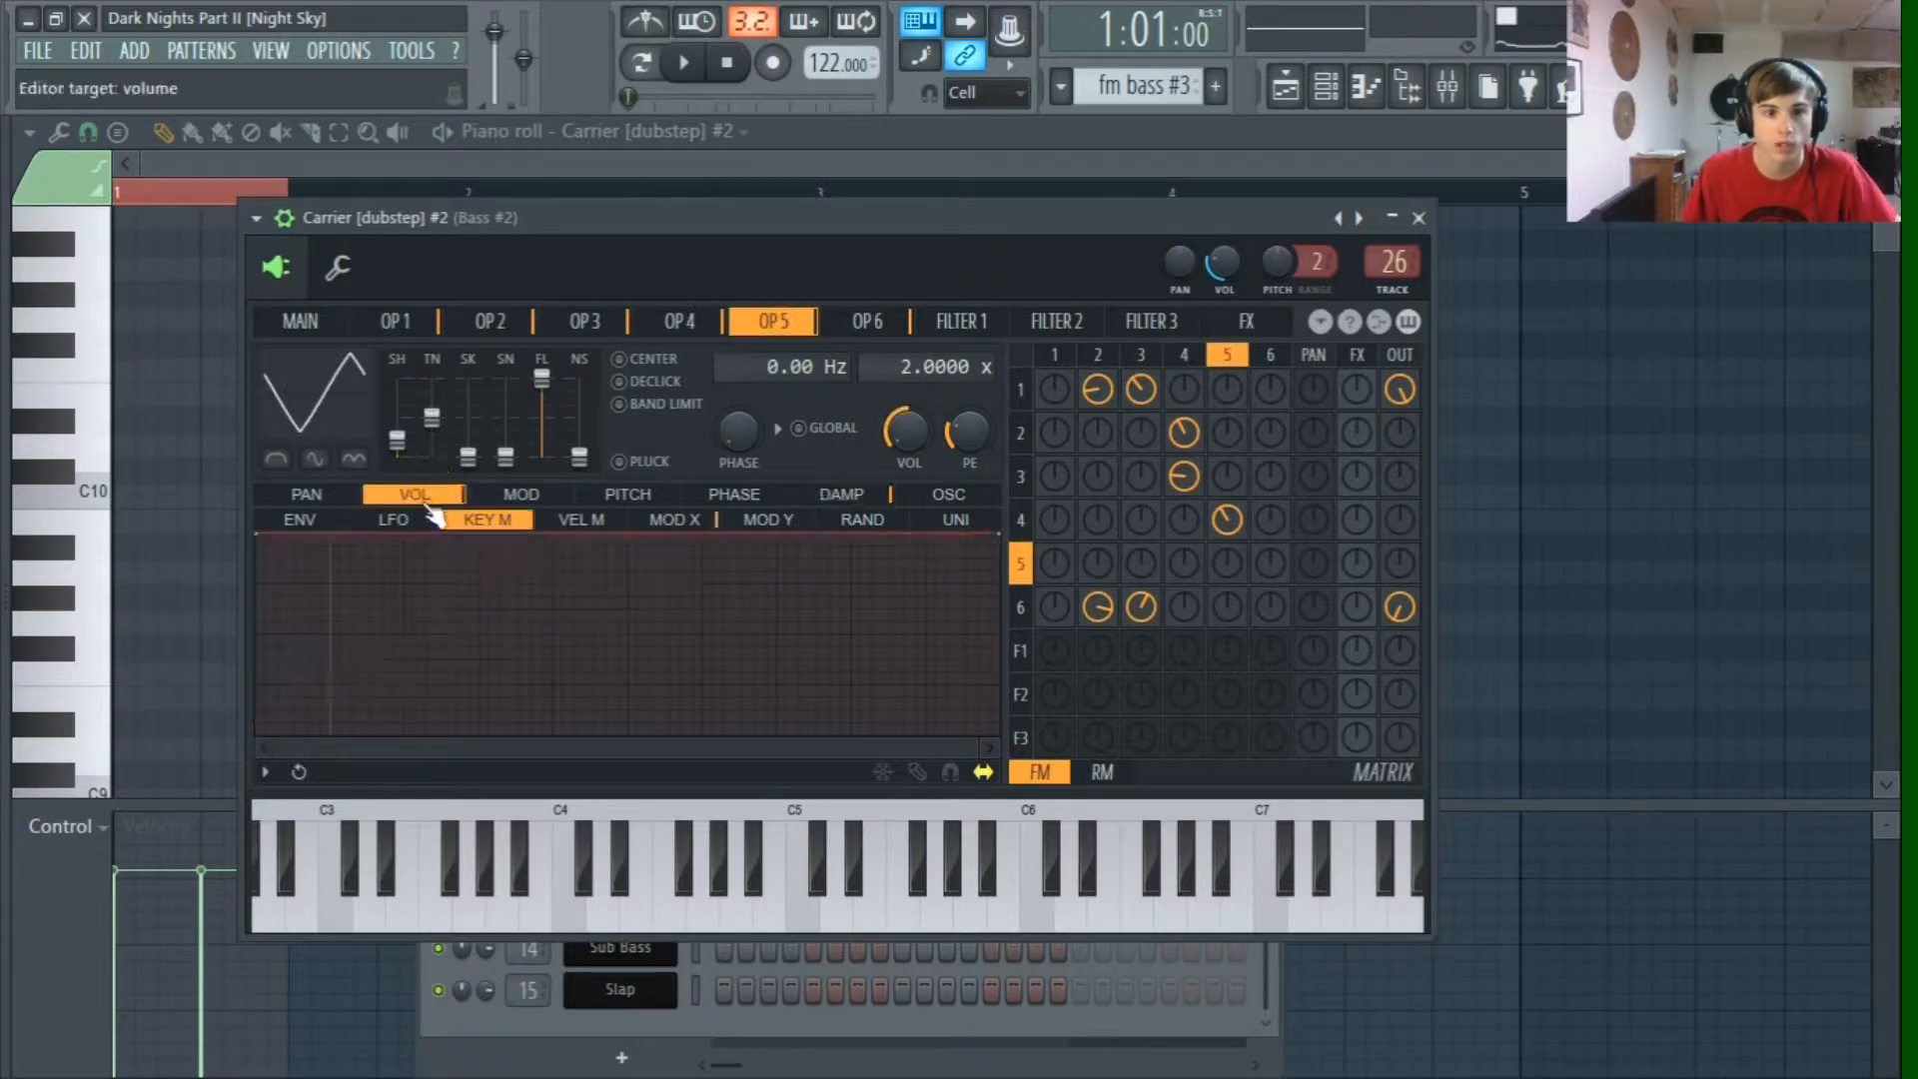
pyautogui.click(674, 519)
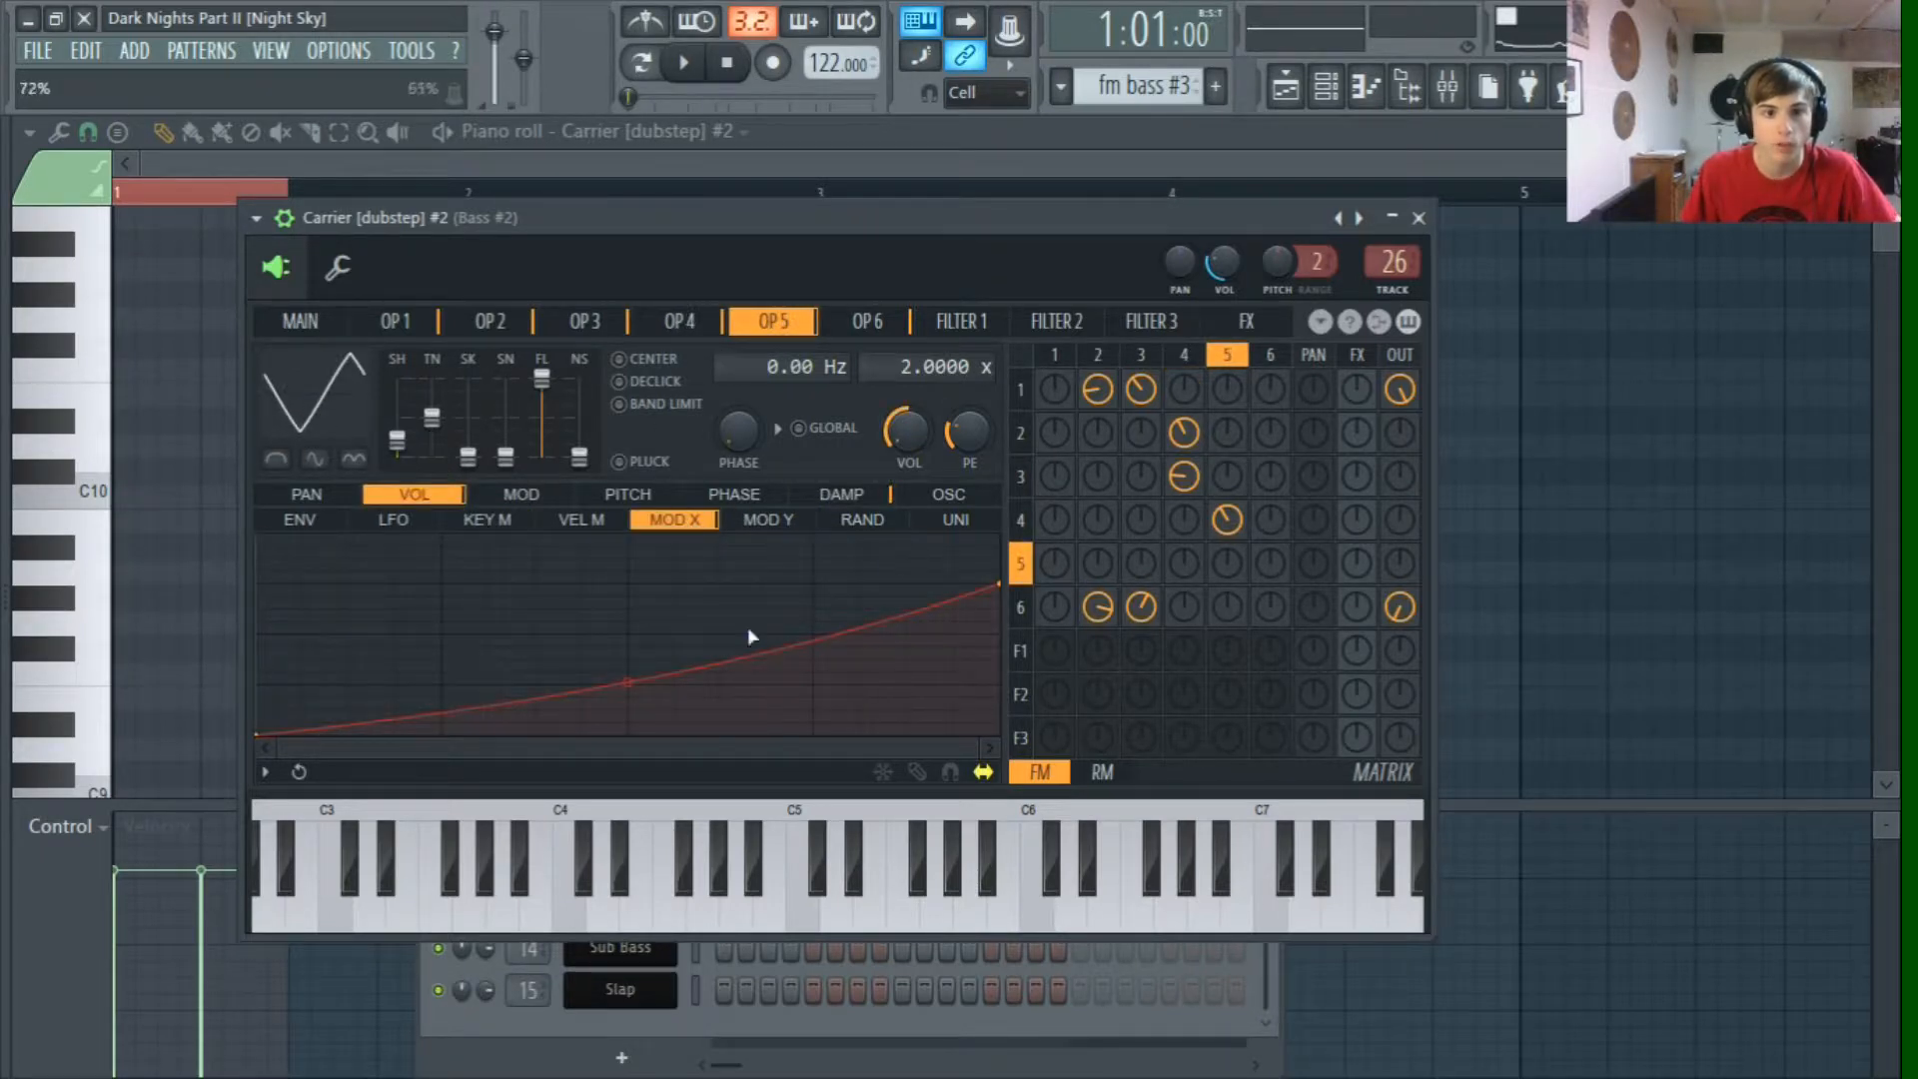
pyautogui.click(879, 322)
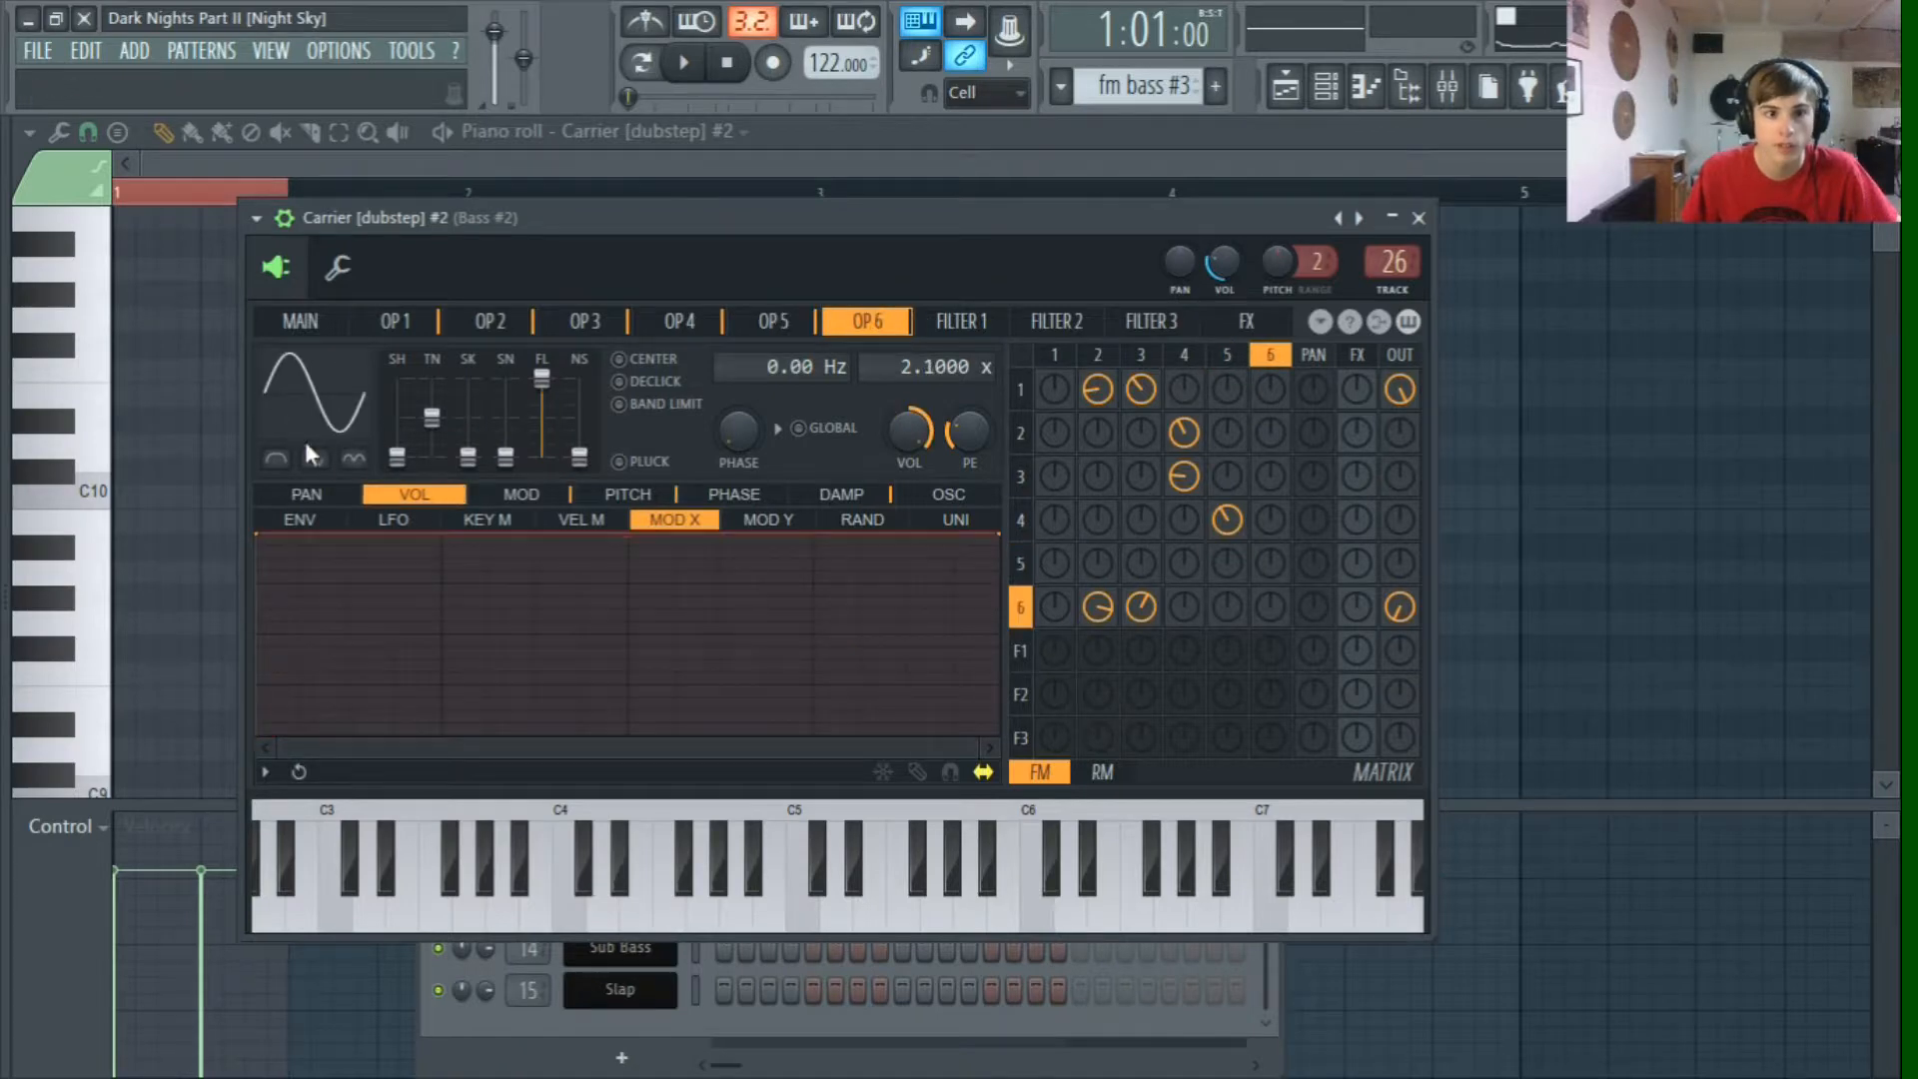
# Step: Examine operator 6's modulation, volume and damping targets, then Filter 1 and operator 2, and return to the synth's main page
pyautogui.click(522, 494)
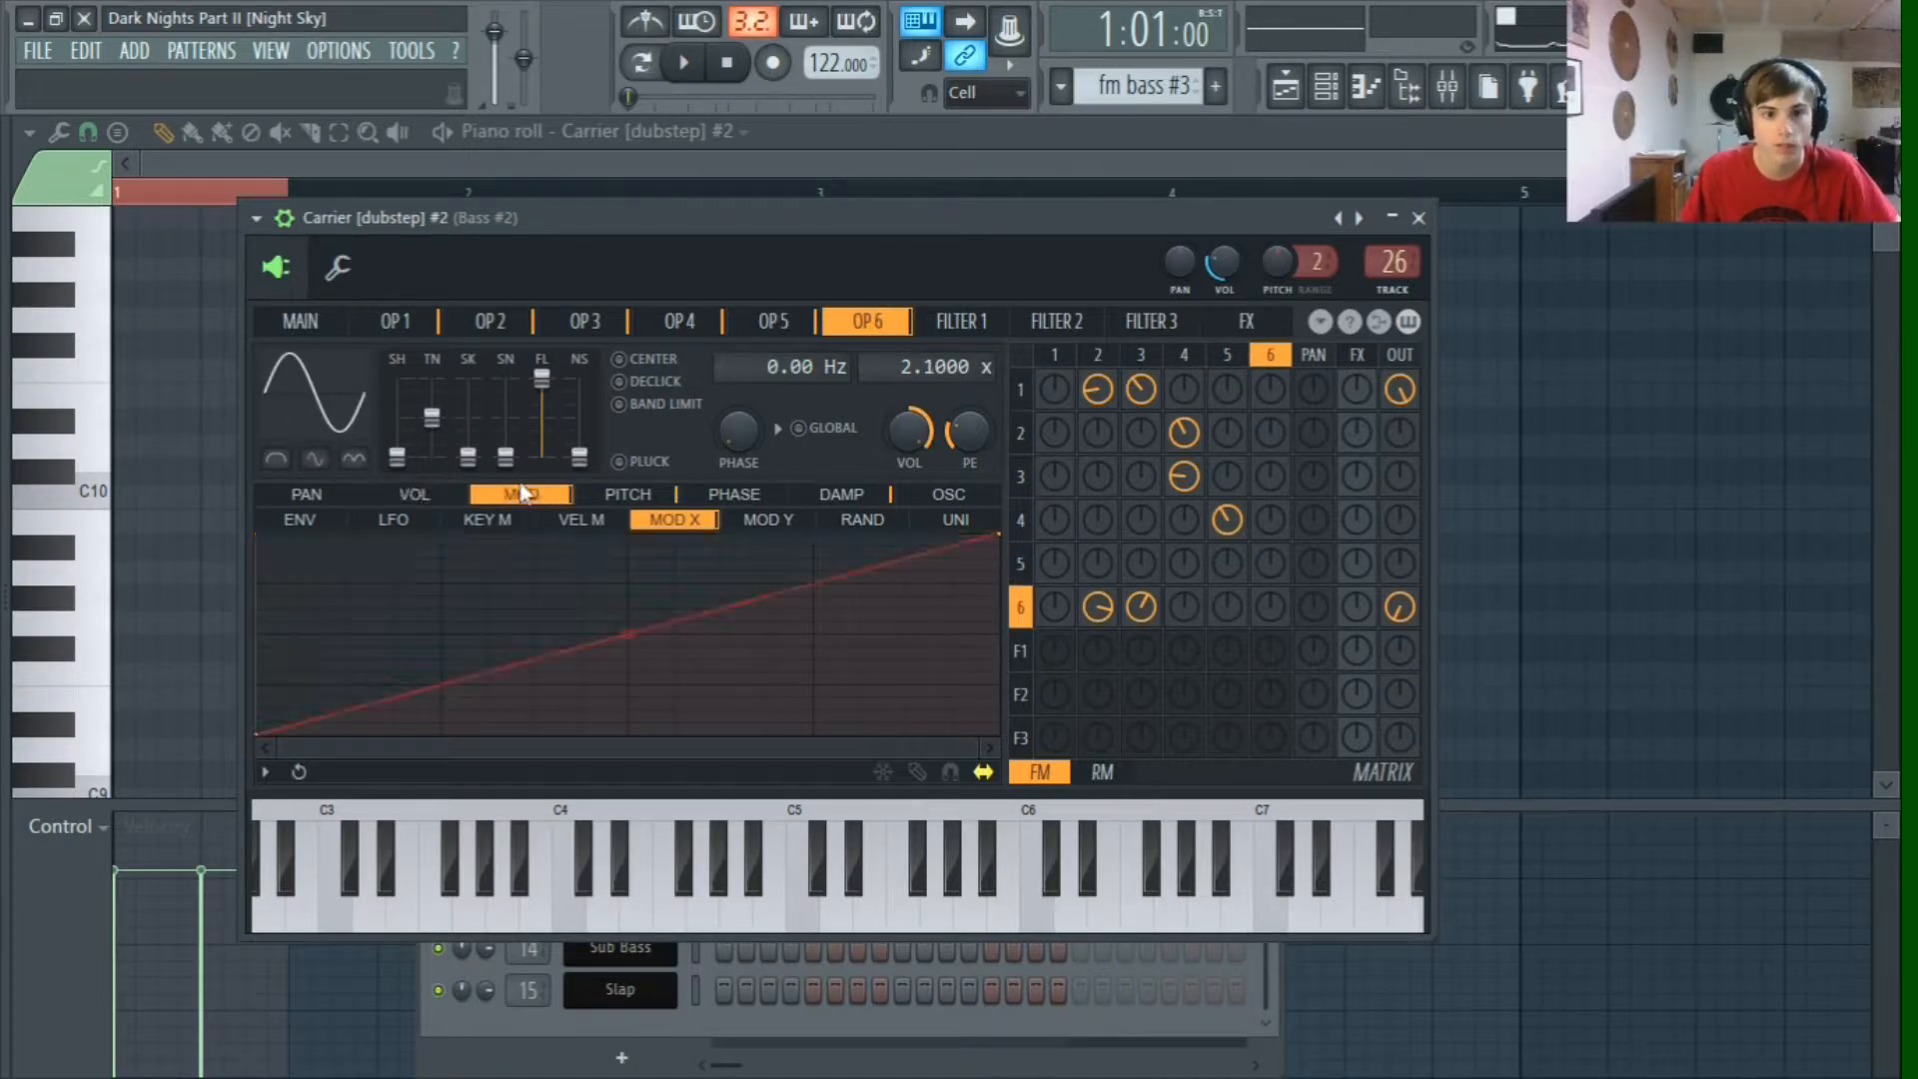
pyautogui.click(440, 495)
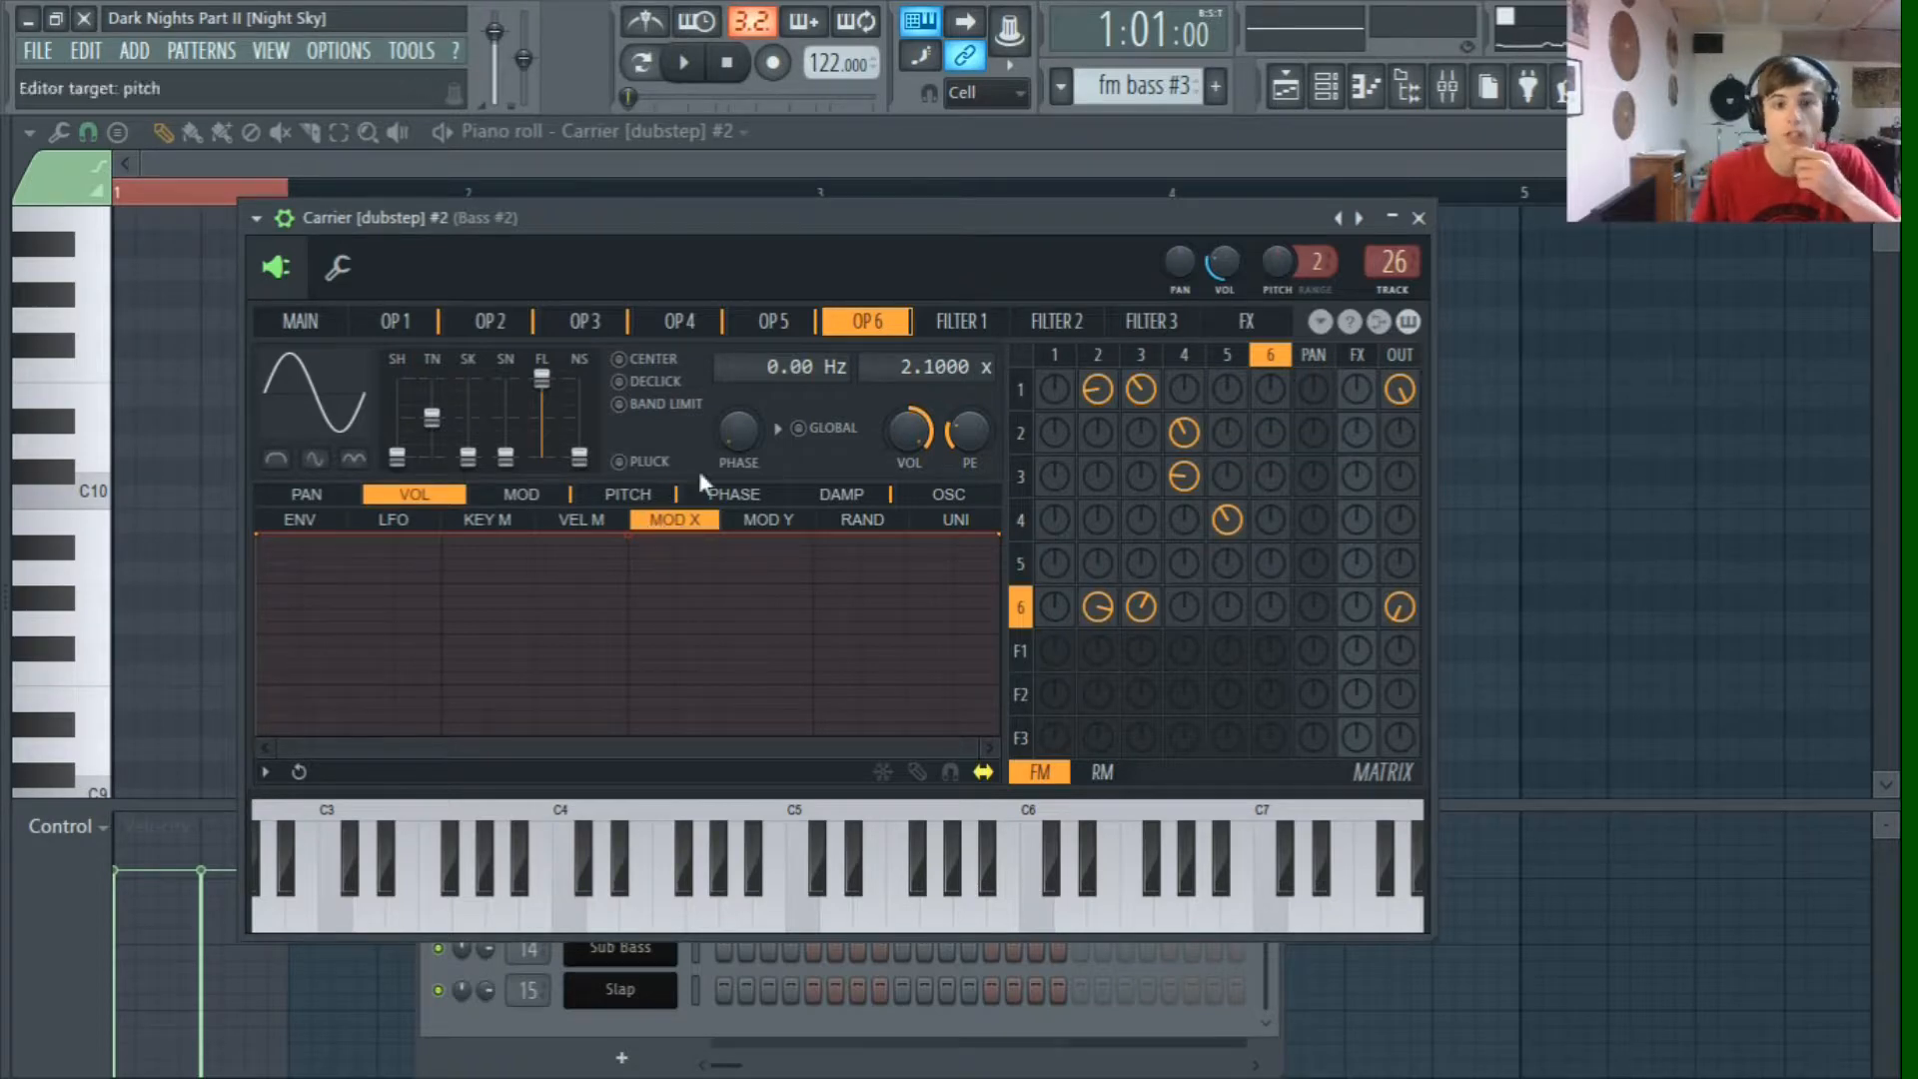
pyautogui.click(814, 491)
pyautogui.click(937, 330)
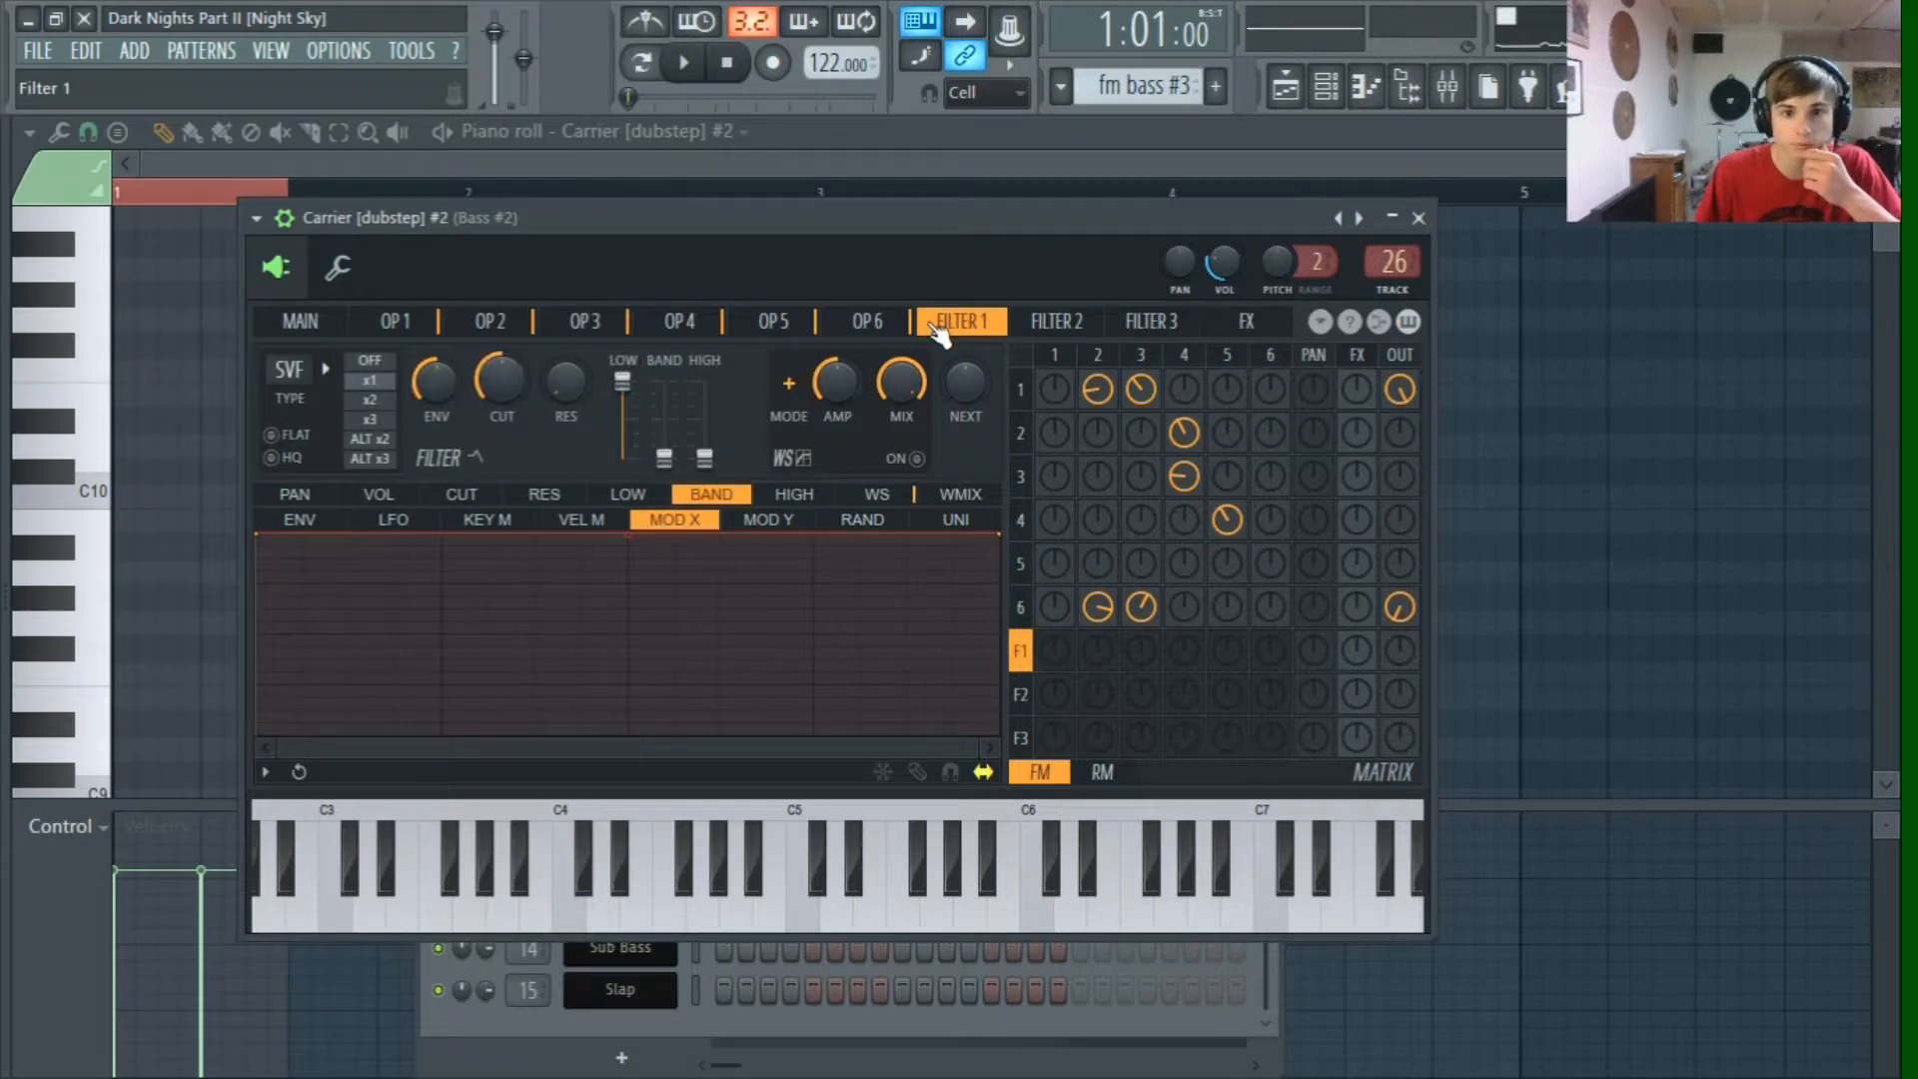
pyautogui.moveTo(1009, 329); pyautogui.dragTo(489, 326)
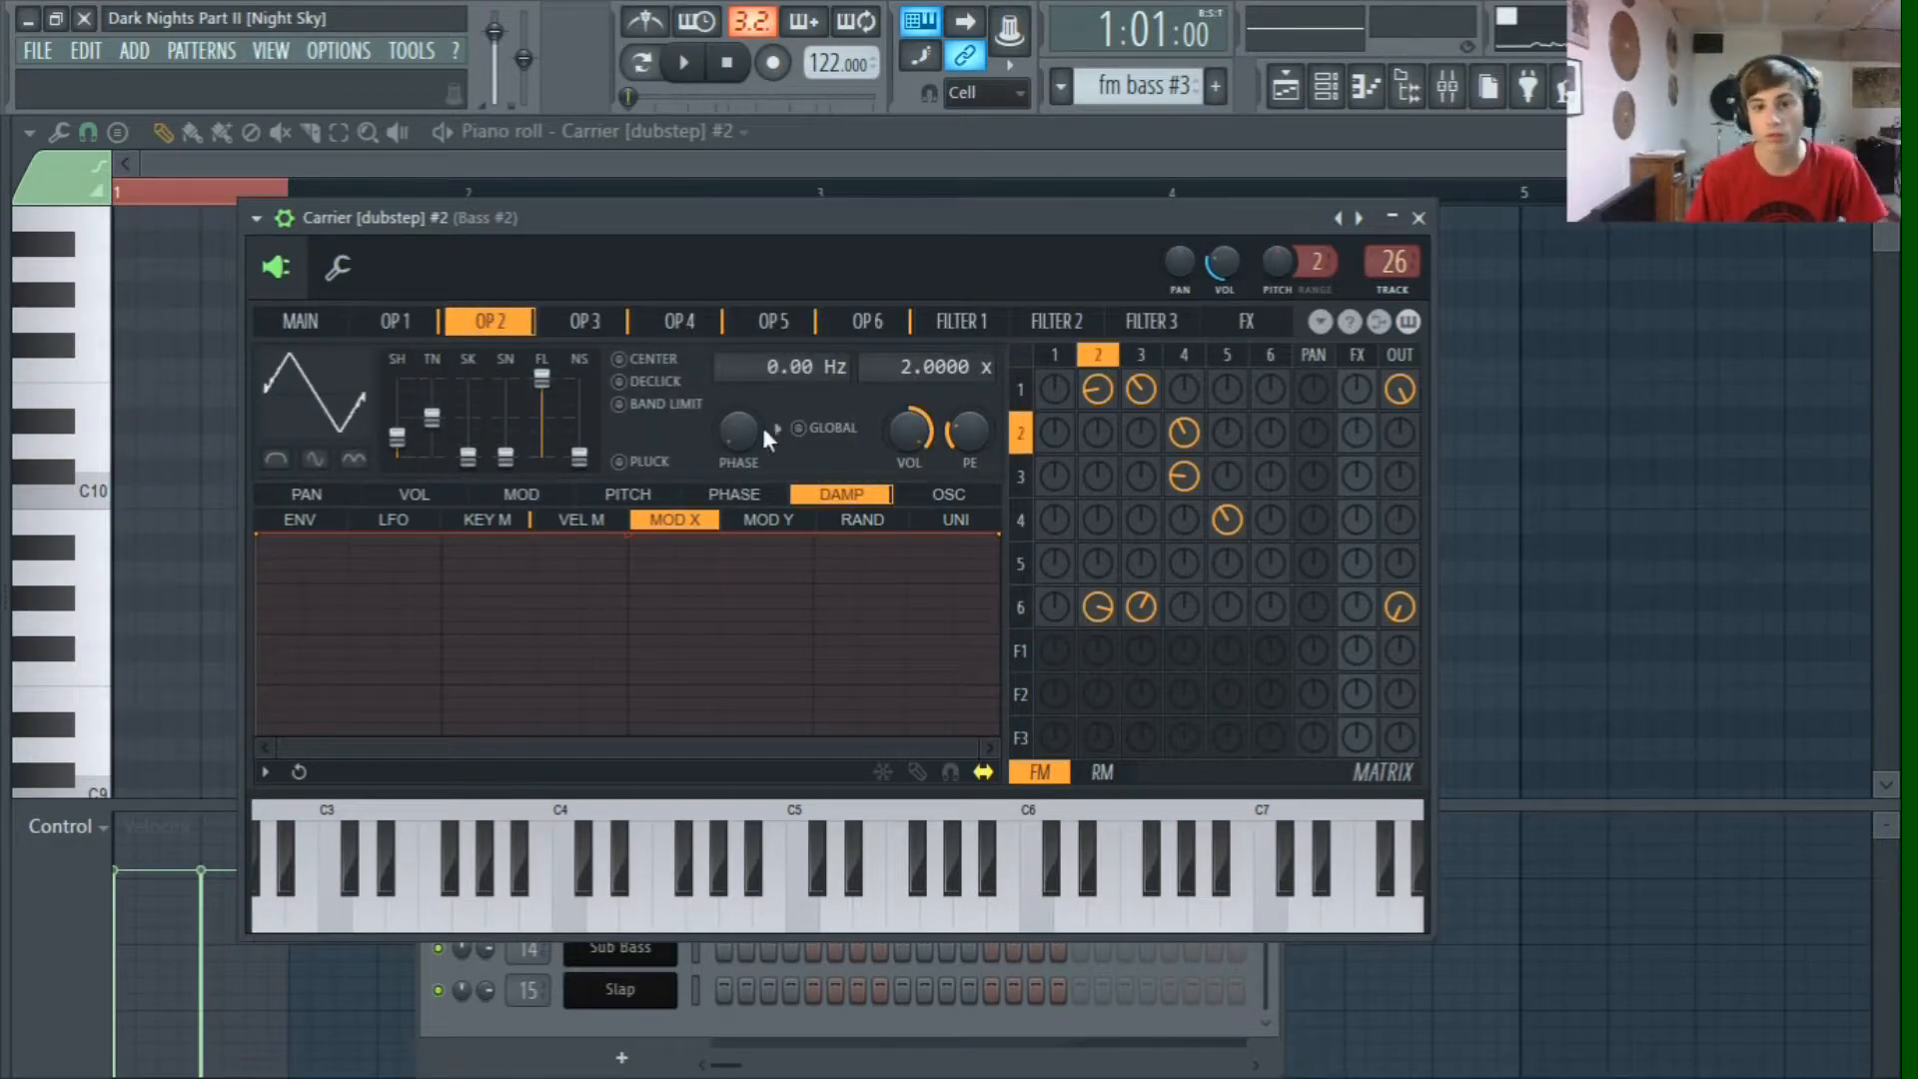
pyautogui.click(298, 328)
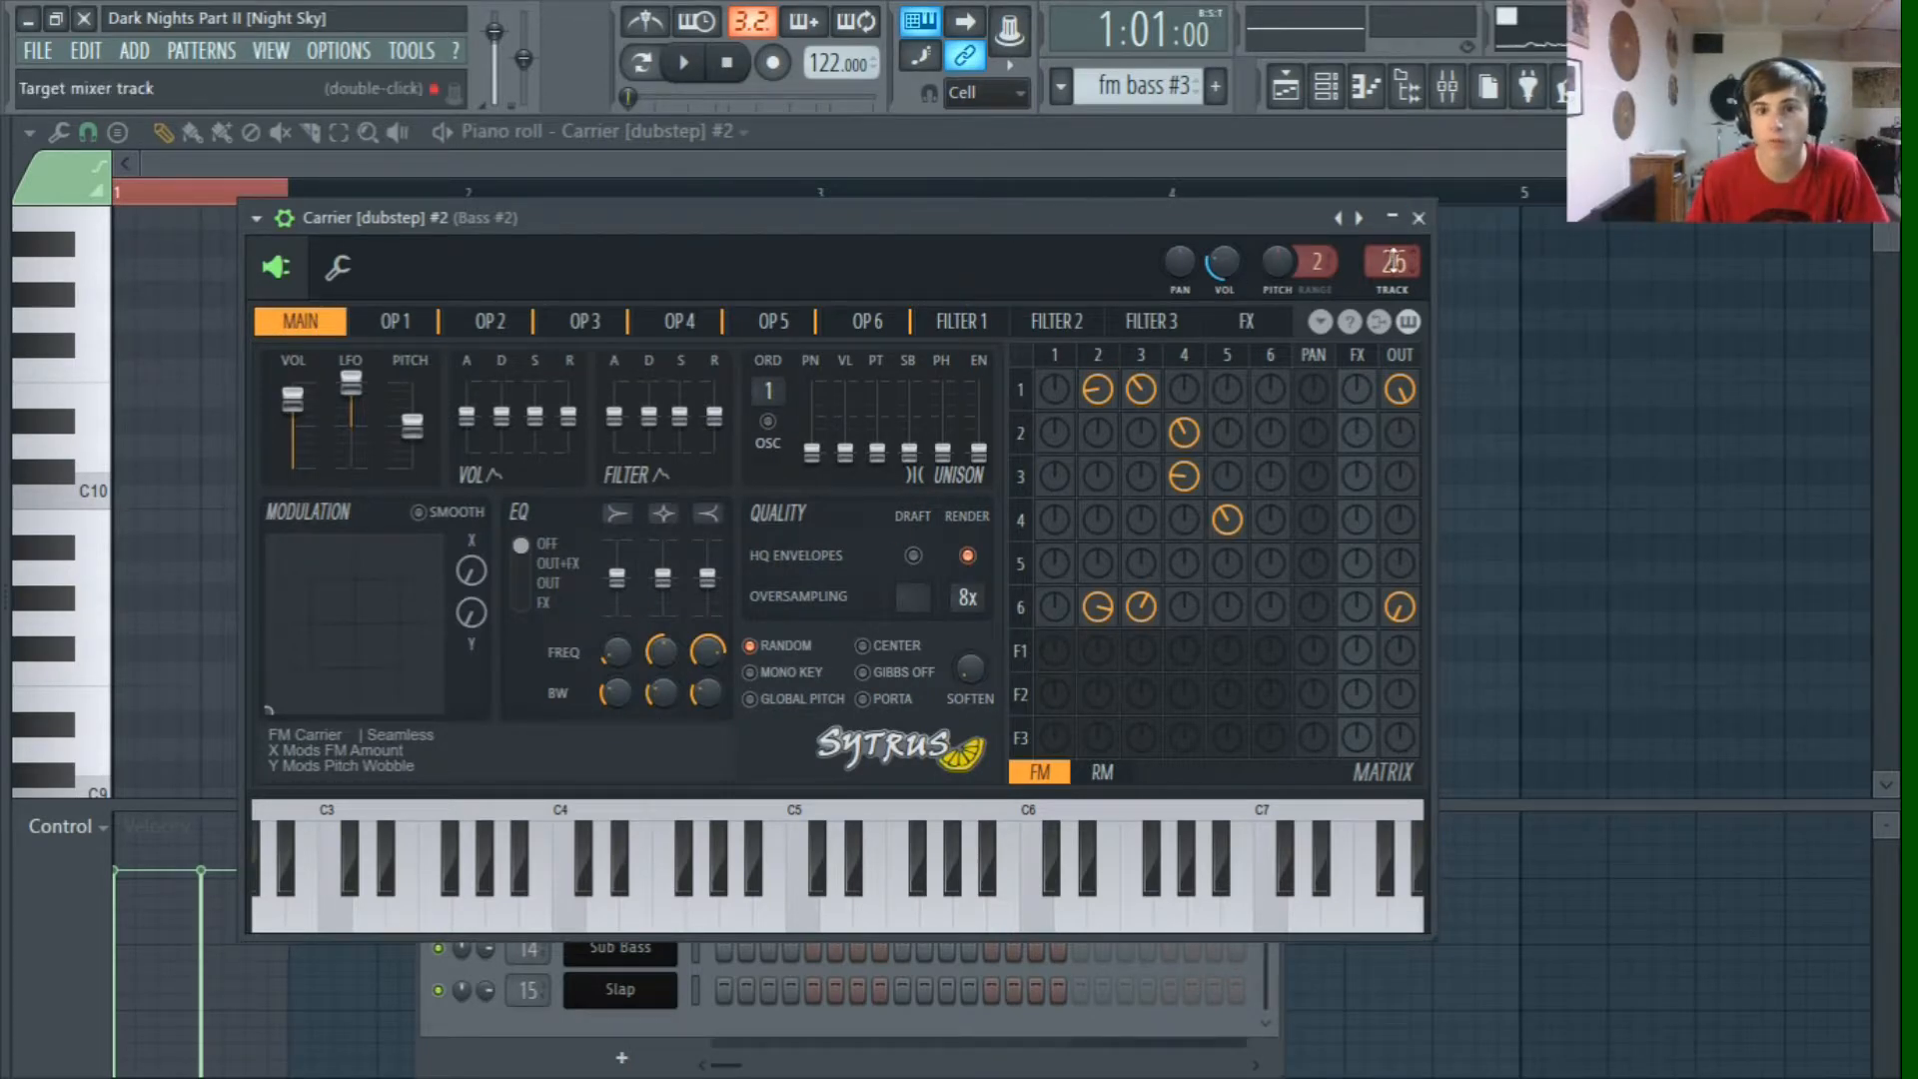
# Step: Show the Bass #2 mixer track and bypass Vocodex, Fruity WaveShaper and the three Fruity Limiters that follow Vocodex
pyautogui.click(1446, 87)
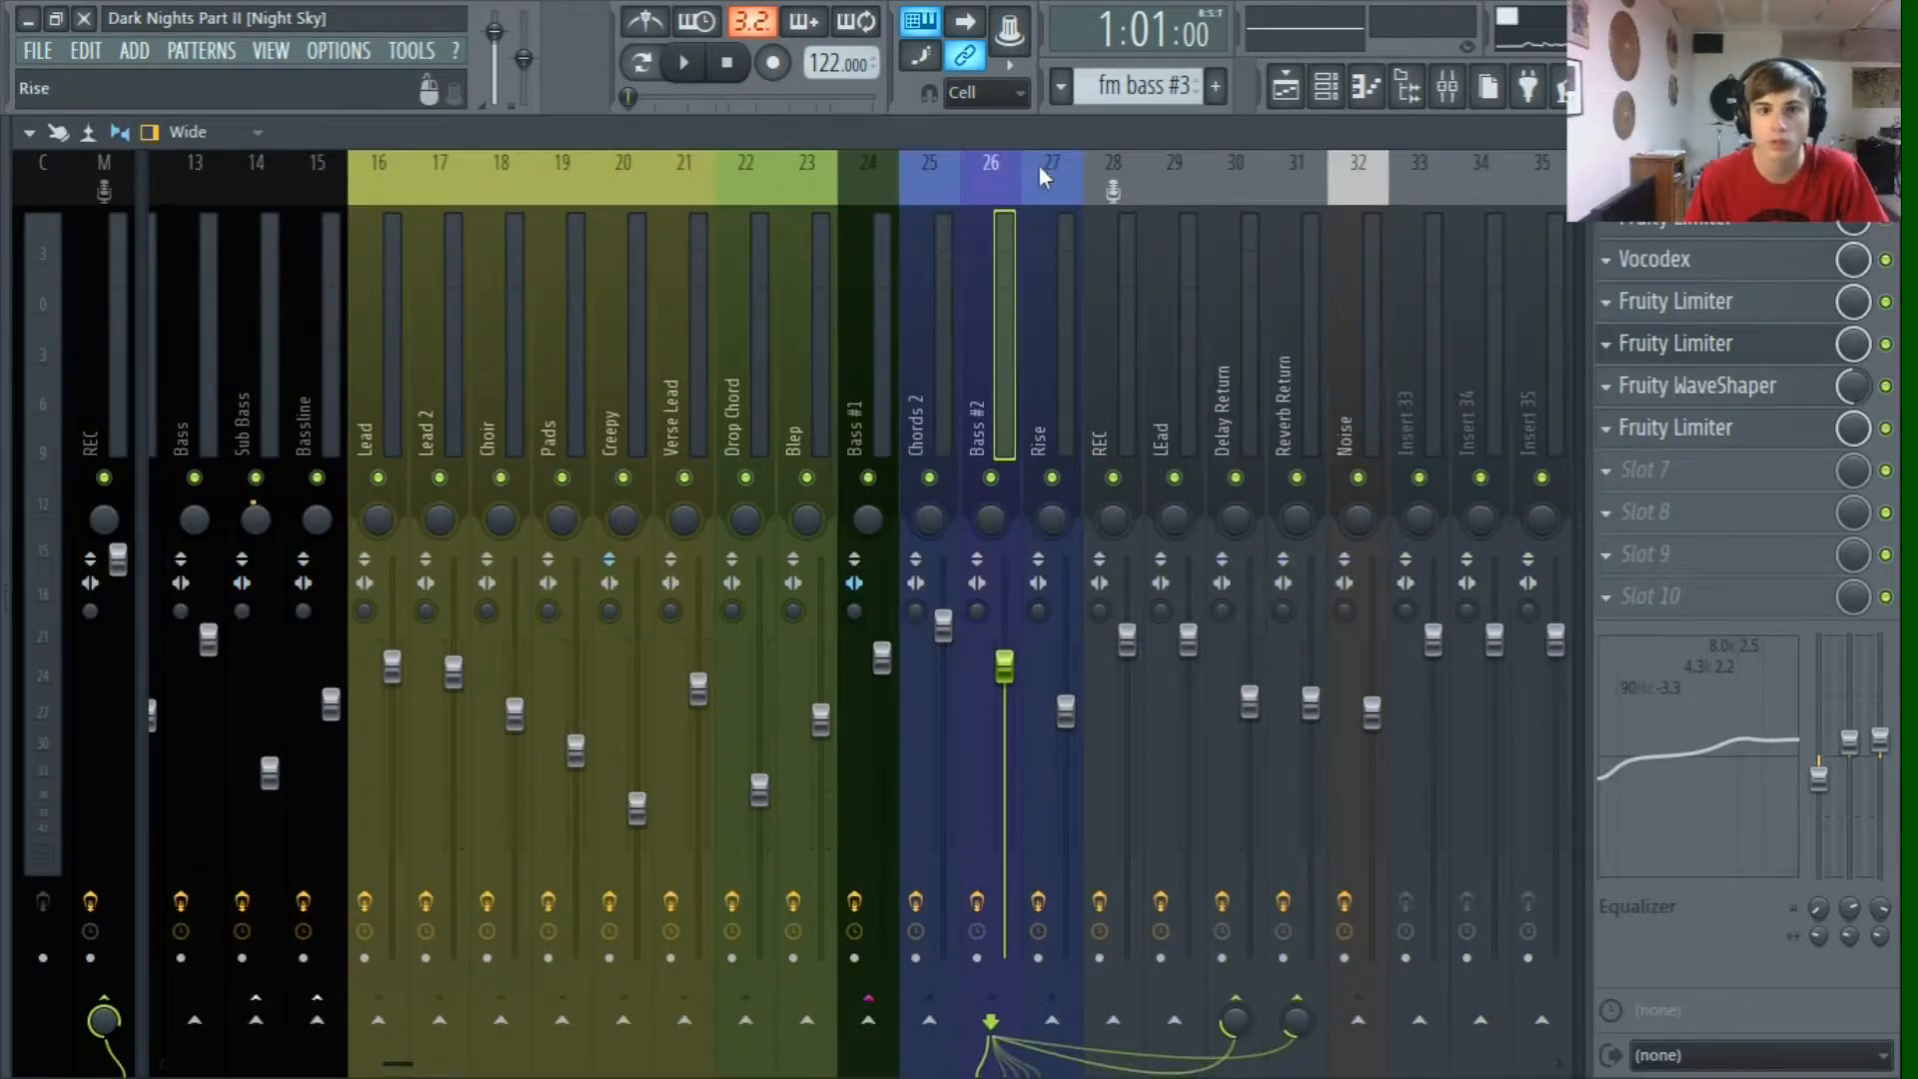
pyautogui.click(1885, 260)
pyautogui.click(1885, 301)
pyautogui.click(1886, 344)
pyautogui.click(1885, 386)
pyautogui.click(1885, 429)
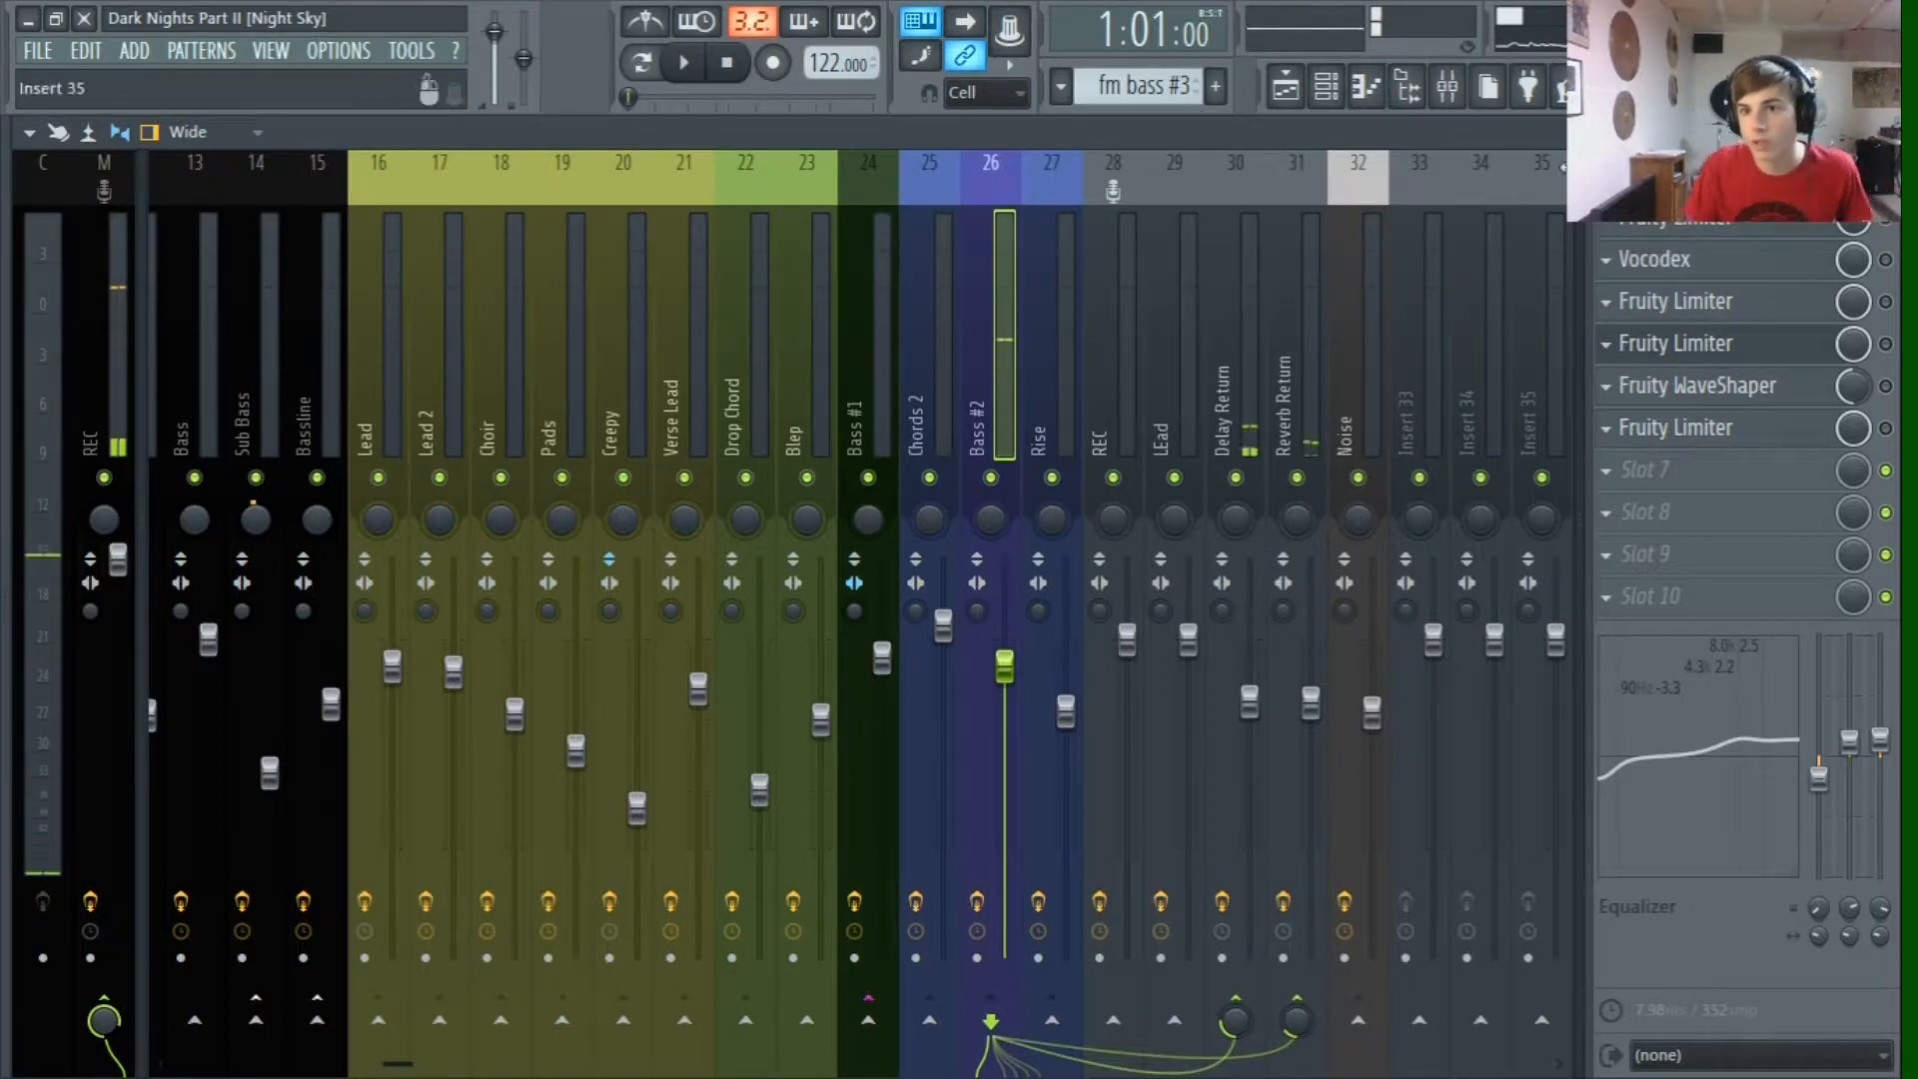
# Step: Inspect the first Fruity Limiter on Bass #2, then re-enable Vocodex and view its settings while playing a test note
pyautogui.click(1730, 222)
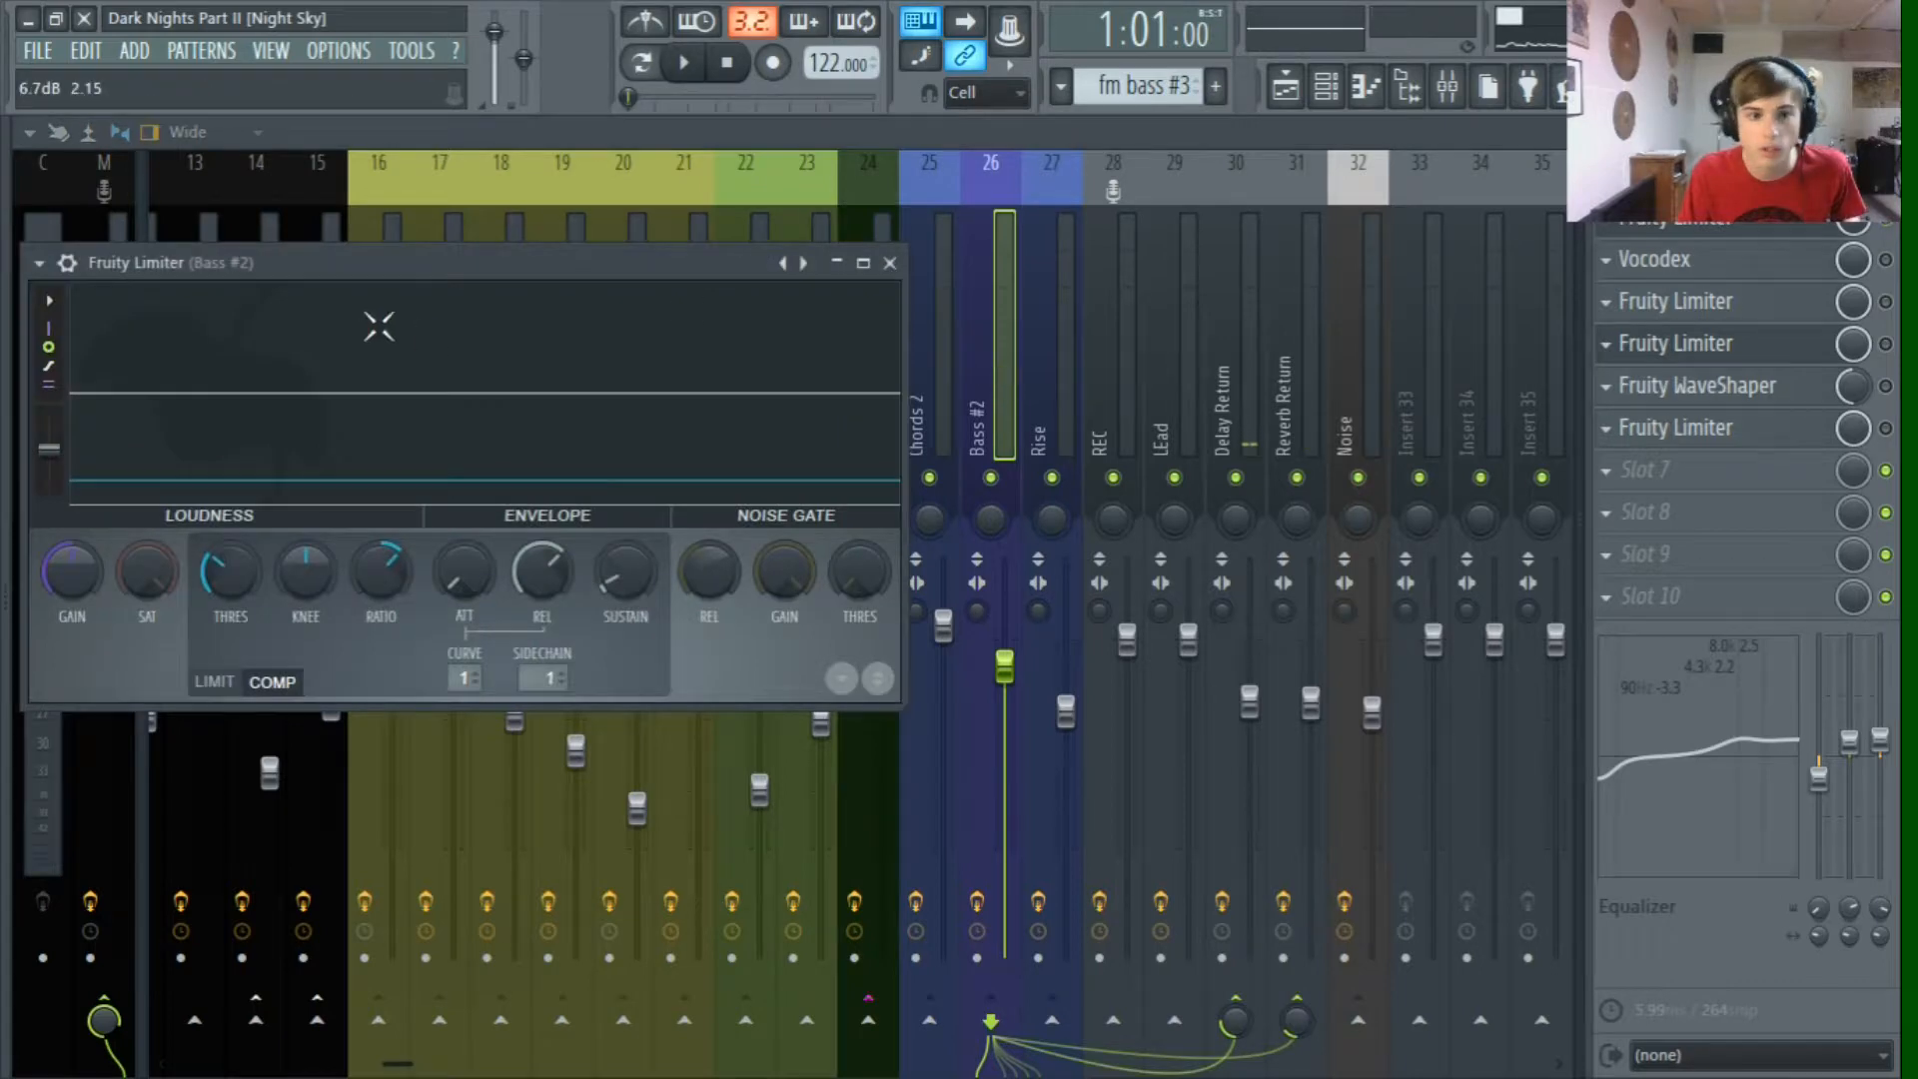
pyautogui.moveTo(590, 265); pyautogui.dragTo(802, 279)
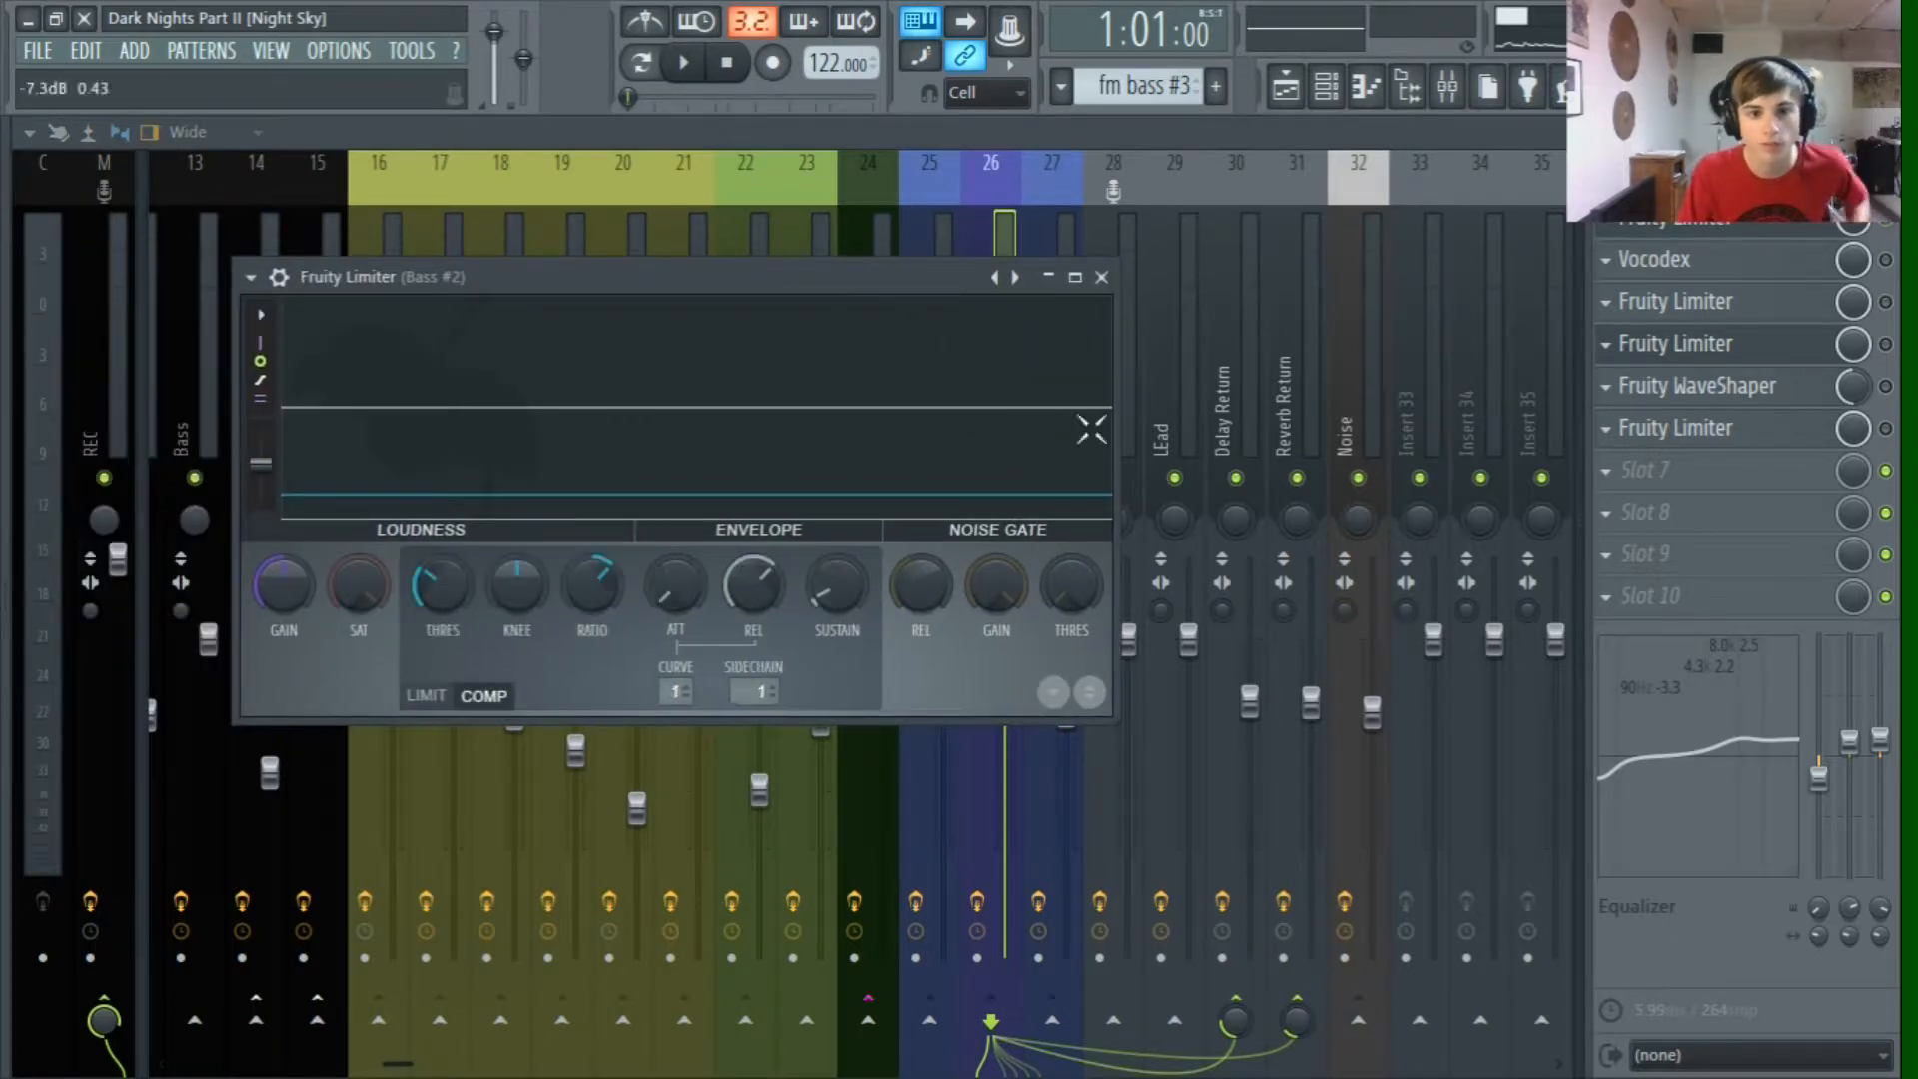
pyautogui.click(1613, 259)
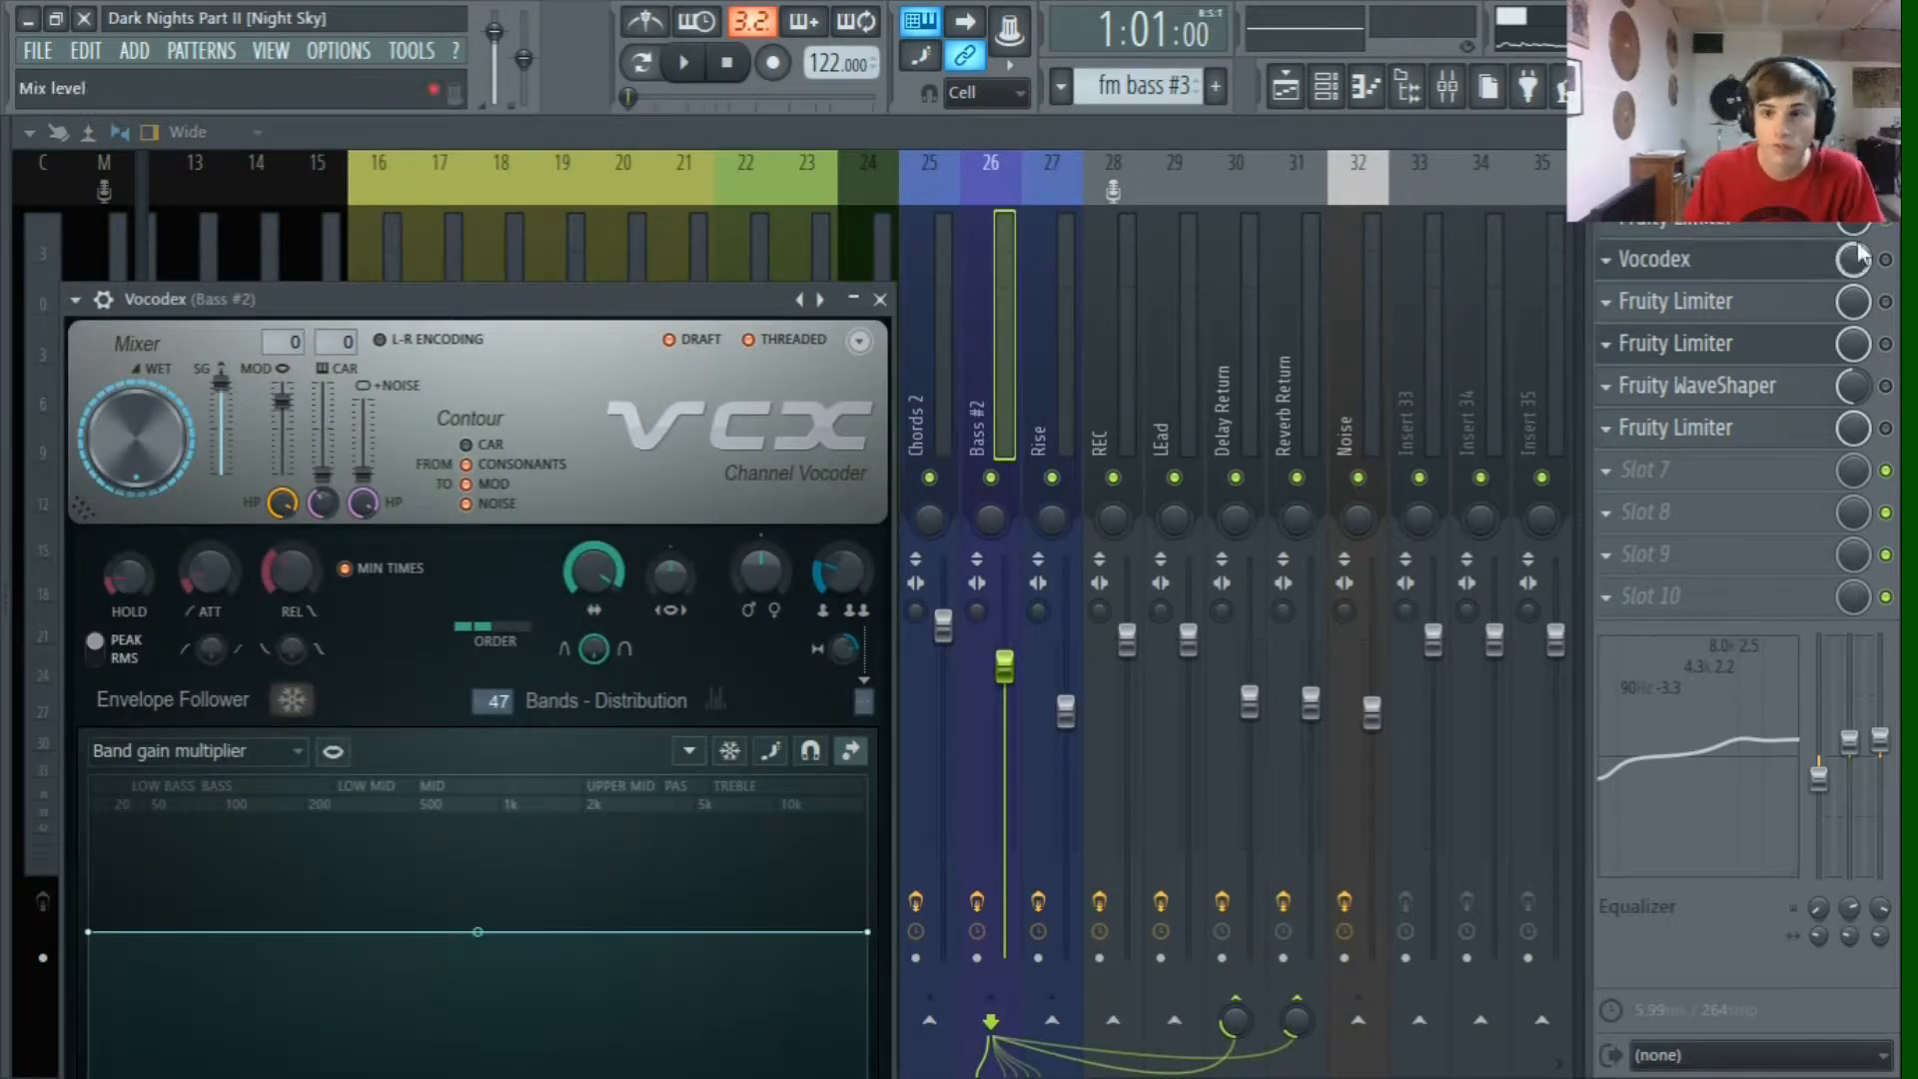
pyautogui.click(1886, 260)
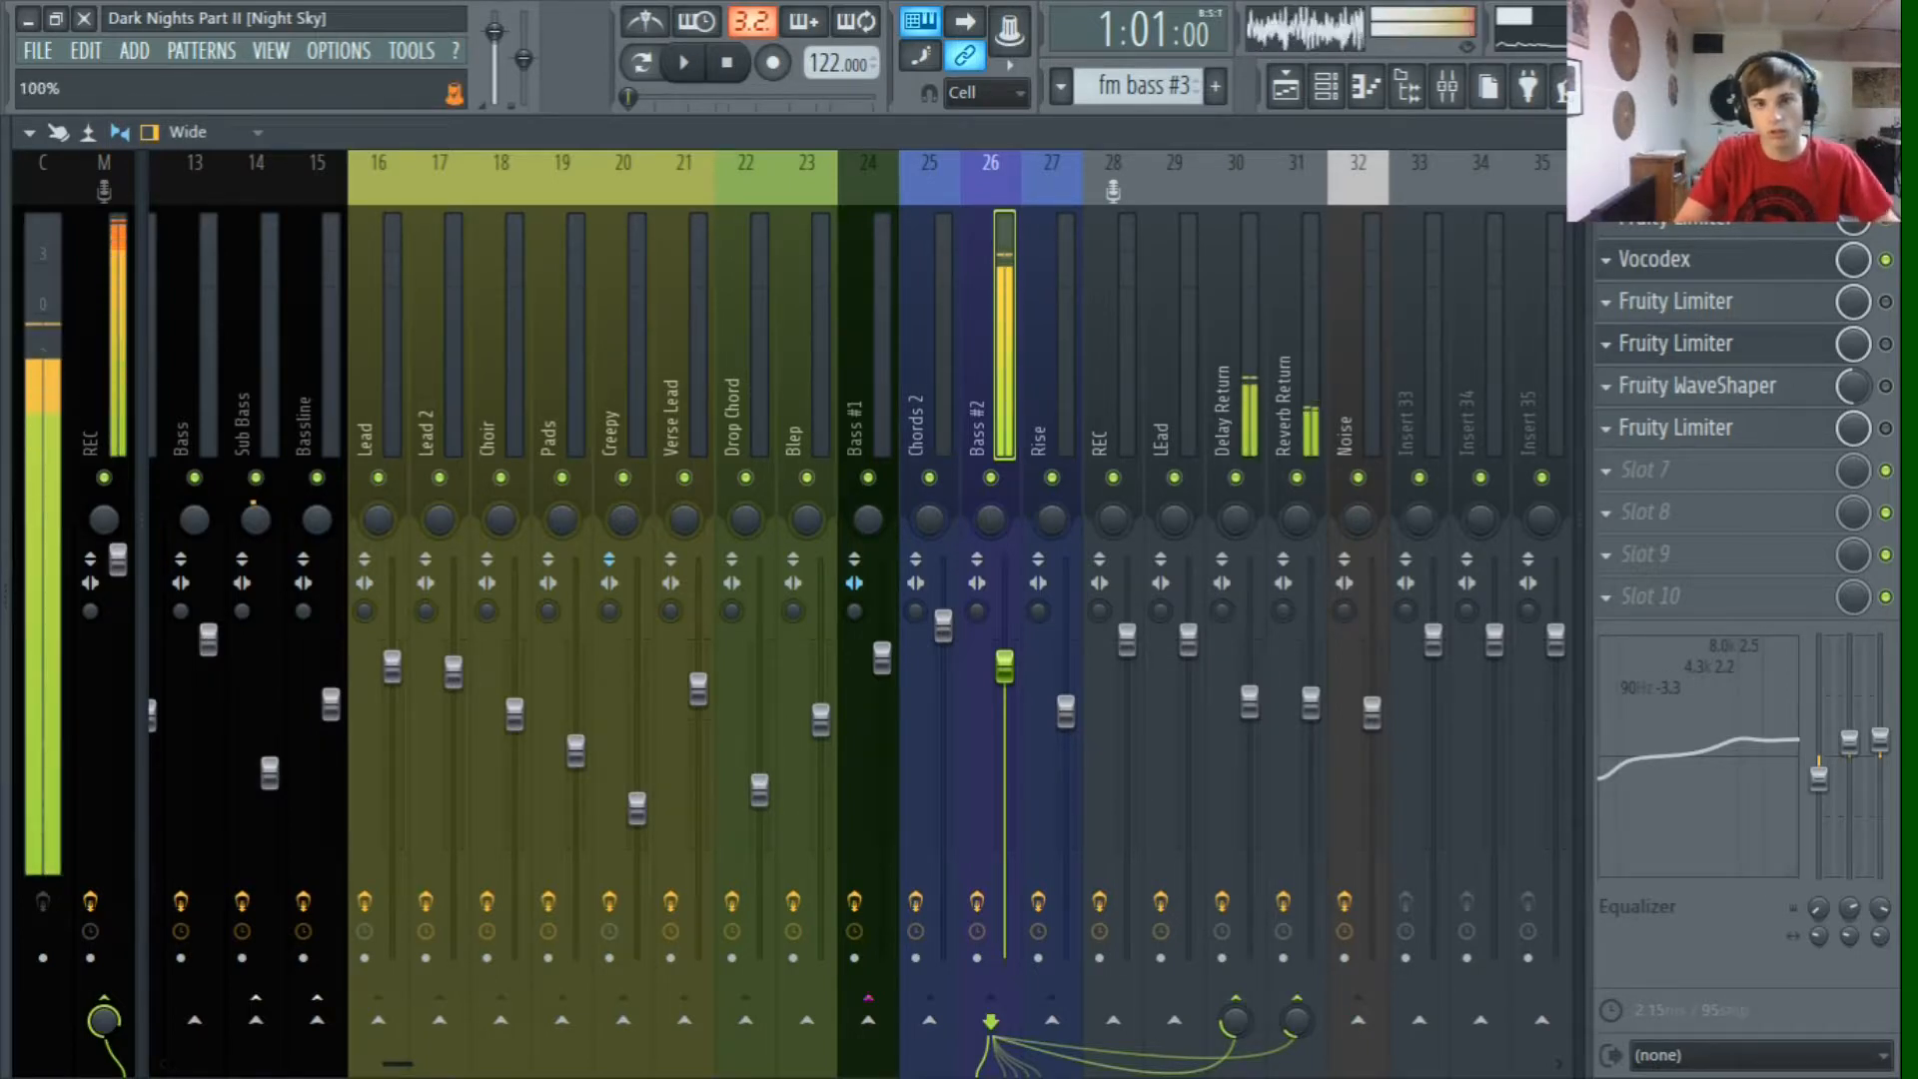
pyautogui.click(1695, 305)
pyautogui.click(1691, 261)
pyautogui.moveTo(755, 286); pyautogui.dragTo(1229, 118)
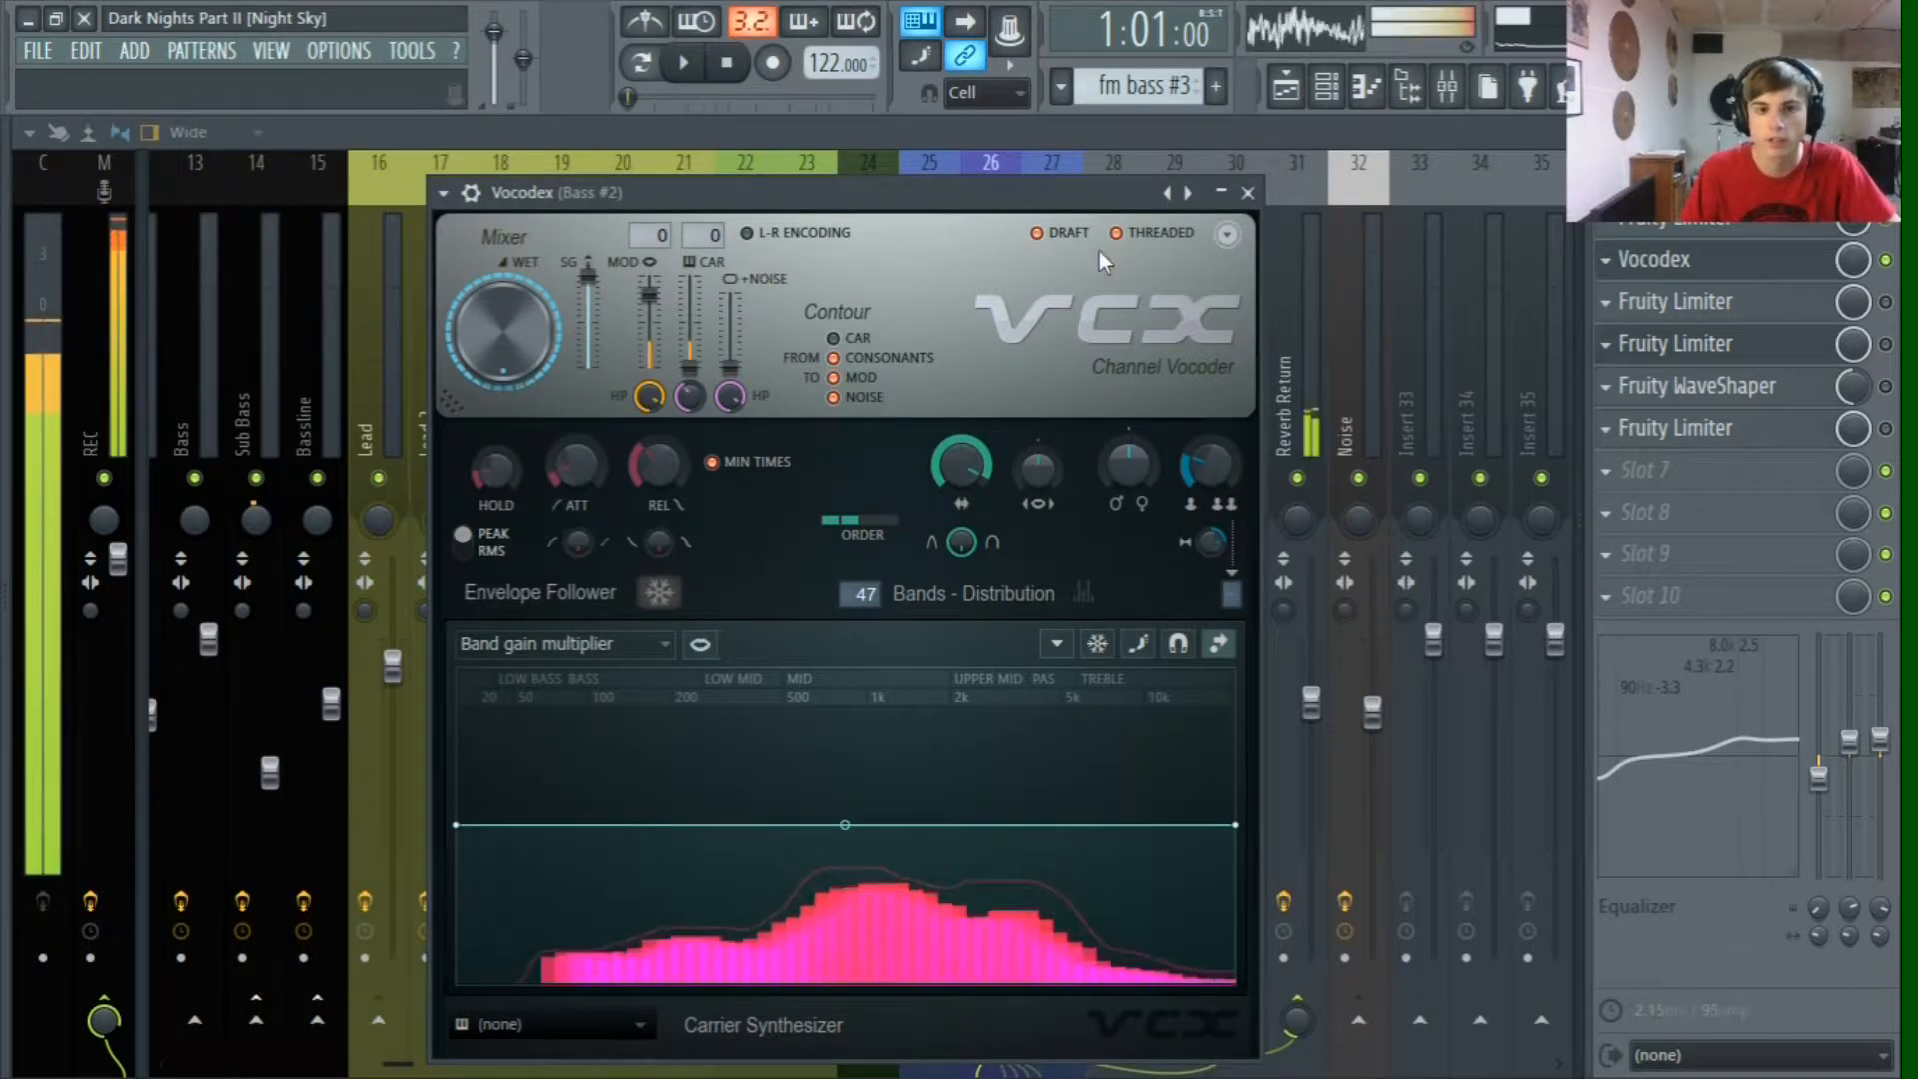
# Step: Inspect the Fruity Limiter directly after Vocodex and re-enable it together with the next Fruity Limiter
pyautogui.click(1779, 300)
pyautogui.click(1885, 301)
pyautogui.click(1753, 302)
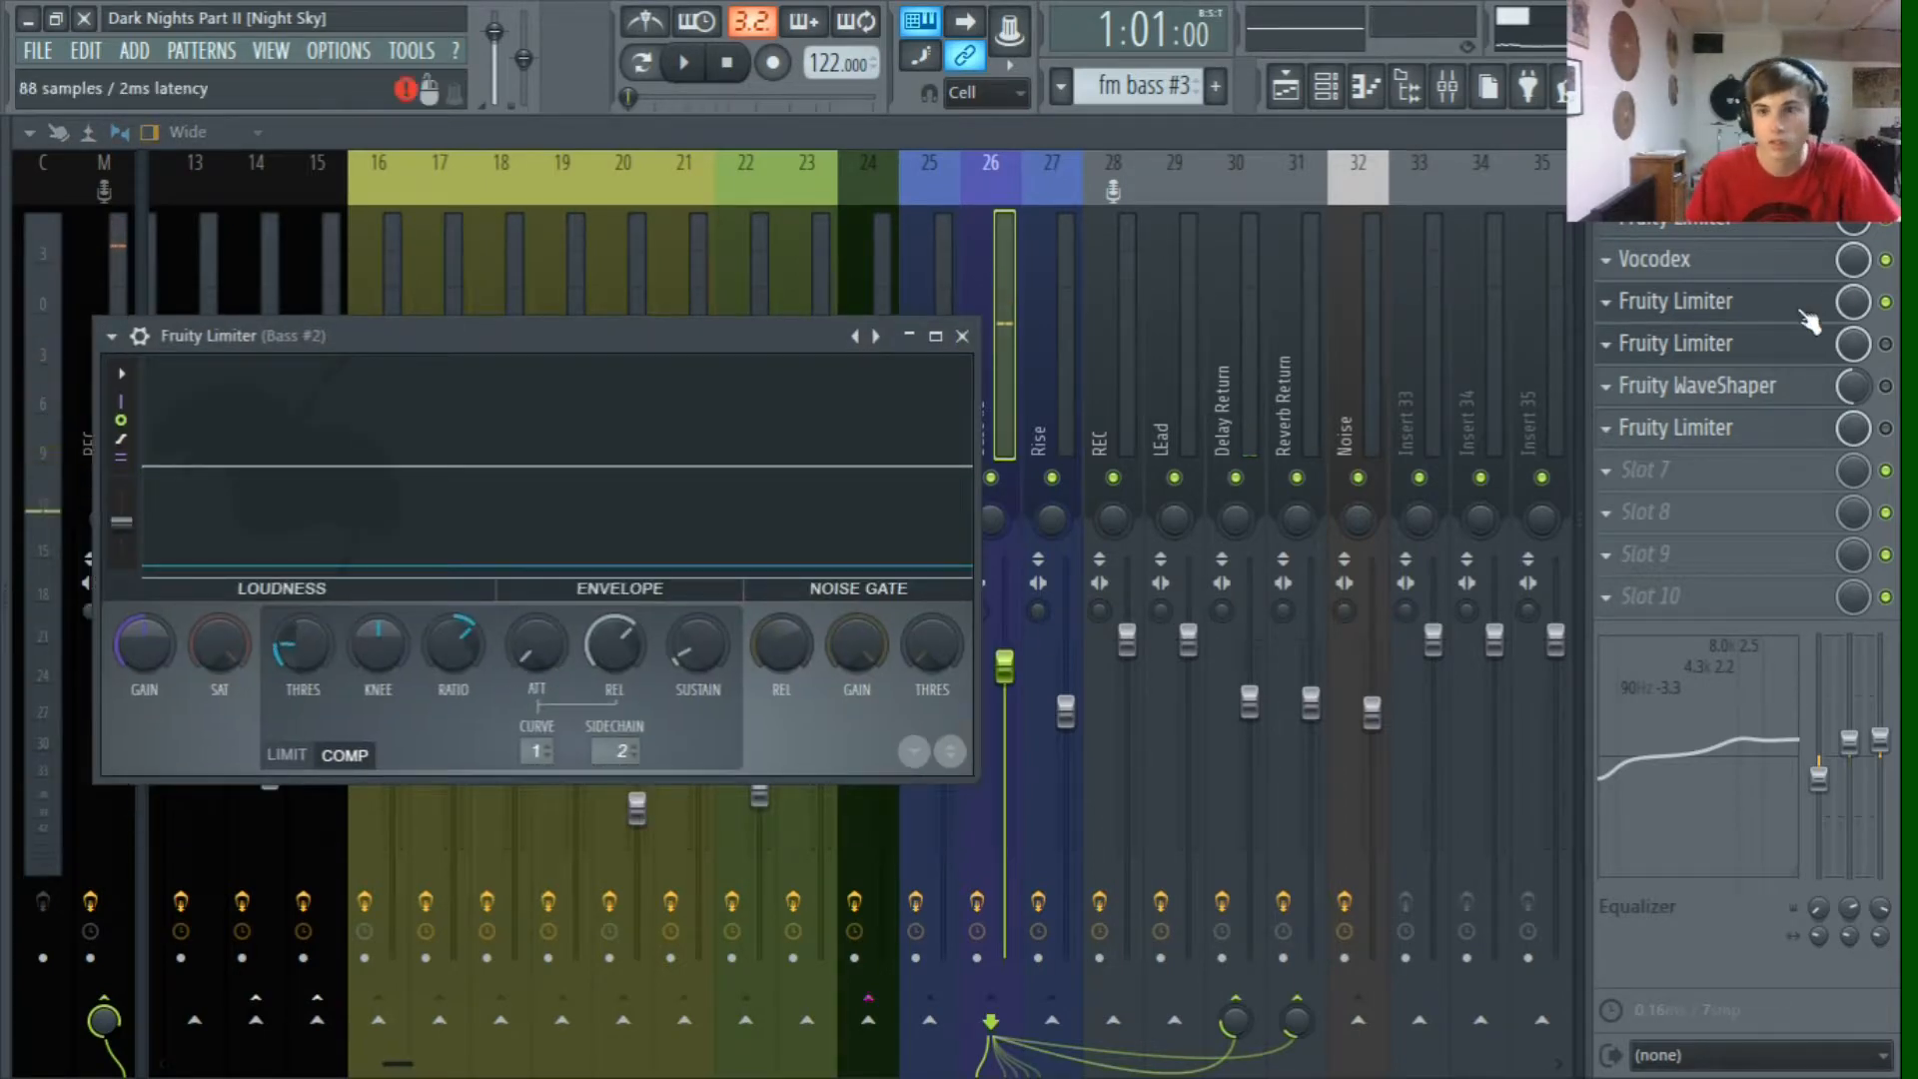
pyautogui.click(1885, 343)
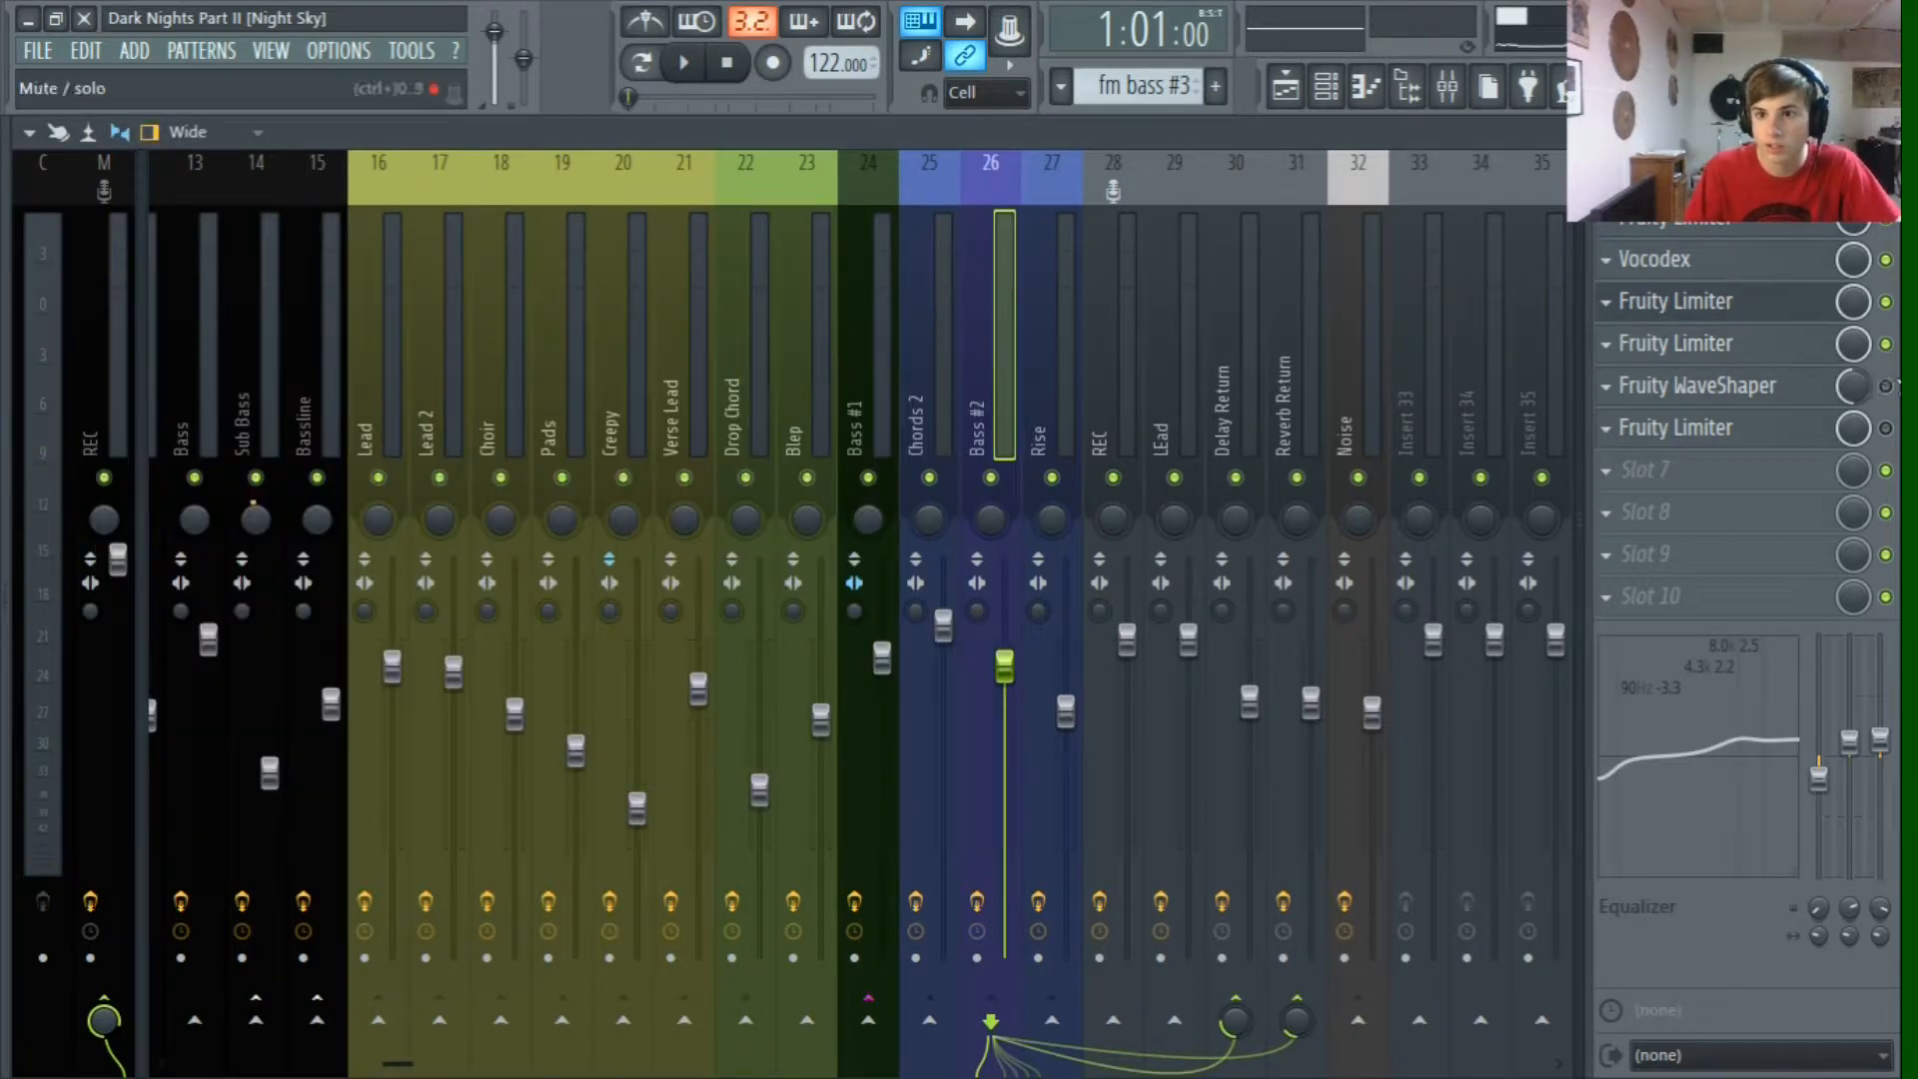
# Step: Inspect the Fruity WaveShaper curve on Bass #2, and re-enable the WaveShaper and the final Fruity Limiter
pyautogui.click(1768, 390)
pyautogui.moveTo(241, 264); pyautogui.dragTo(894, 267)
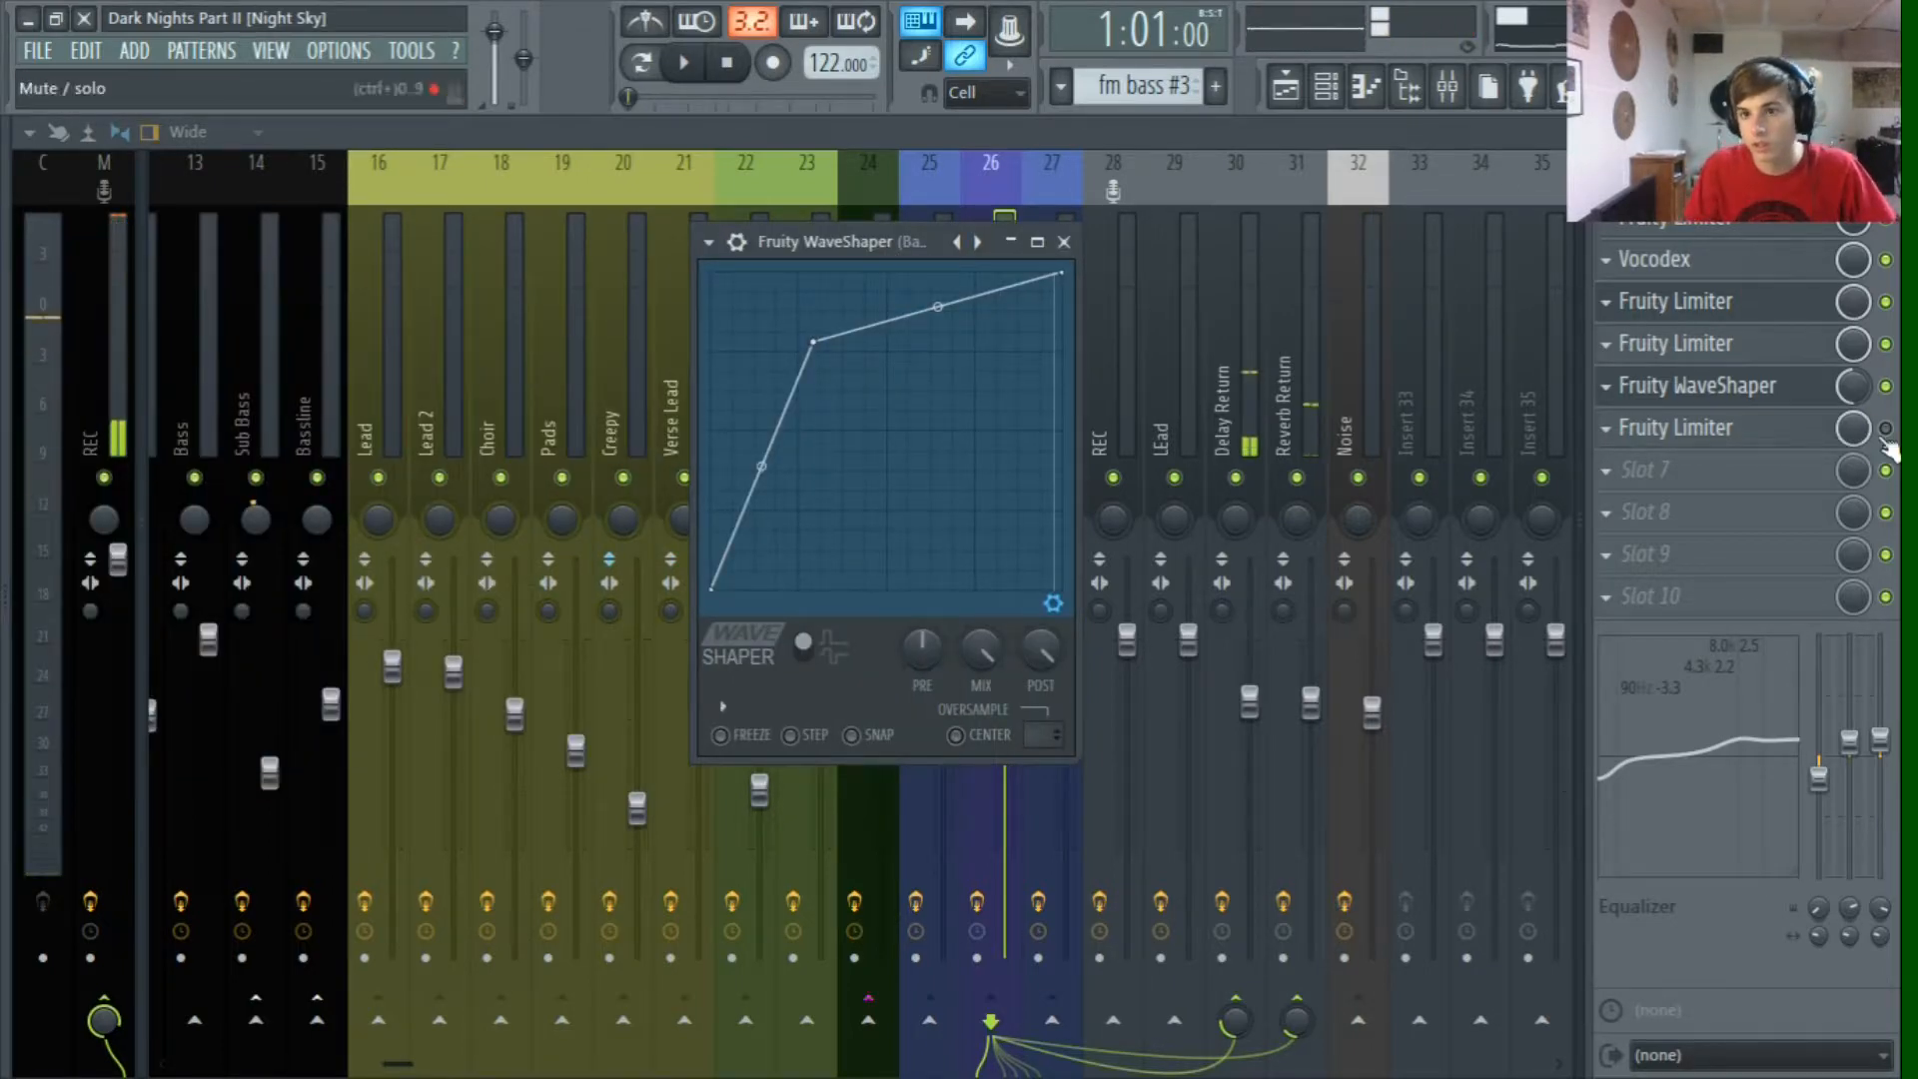
pyautogui.click(1886, 427)
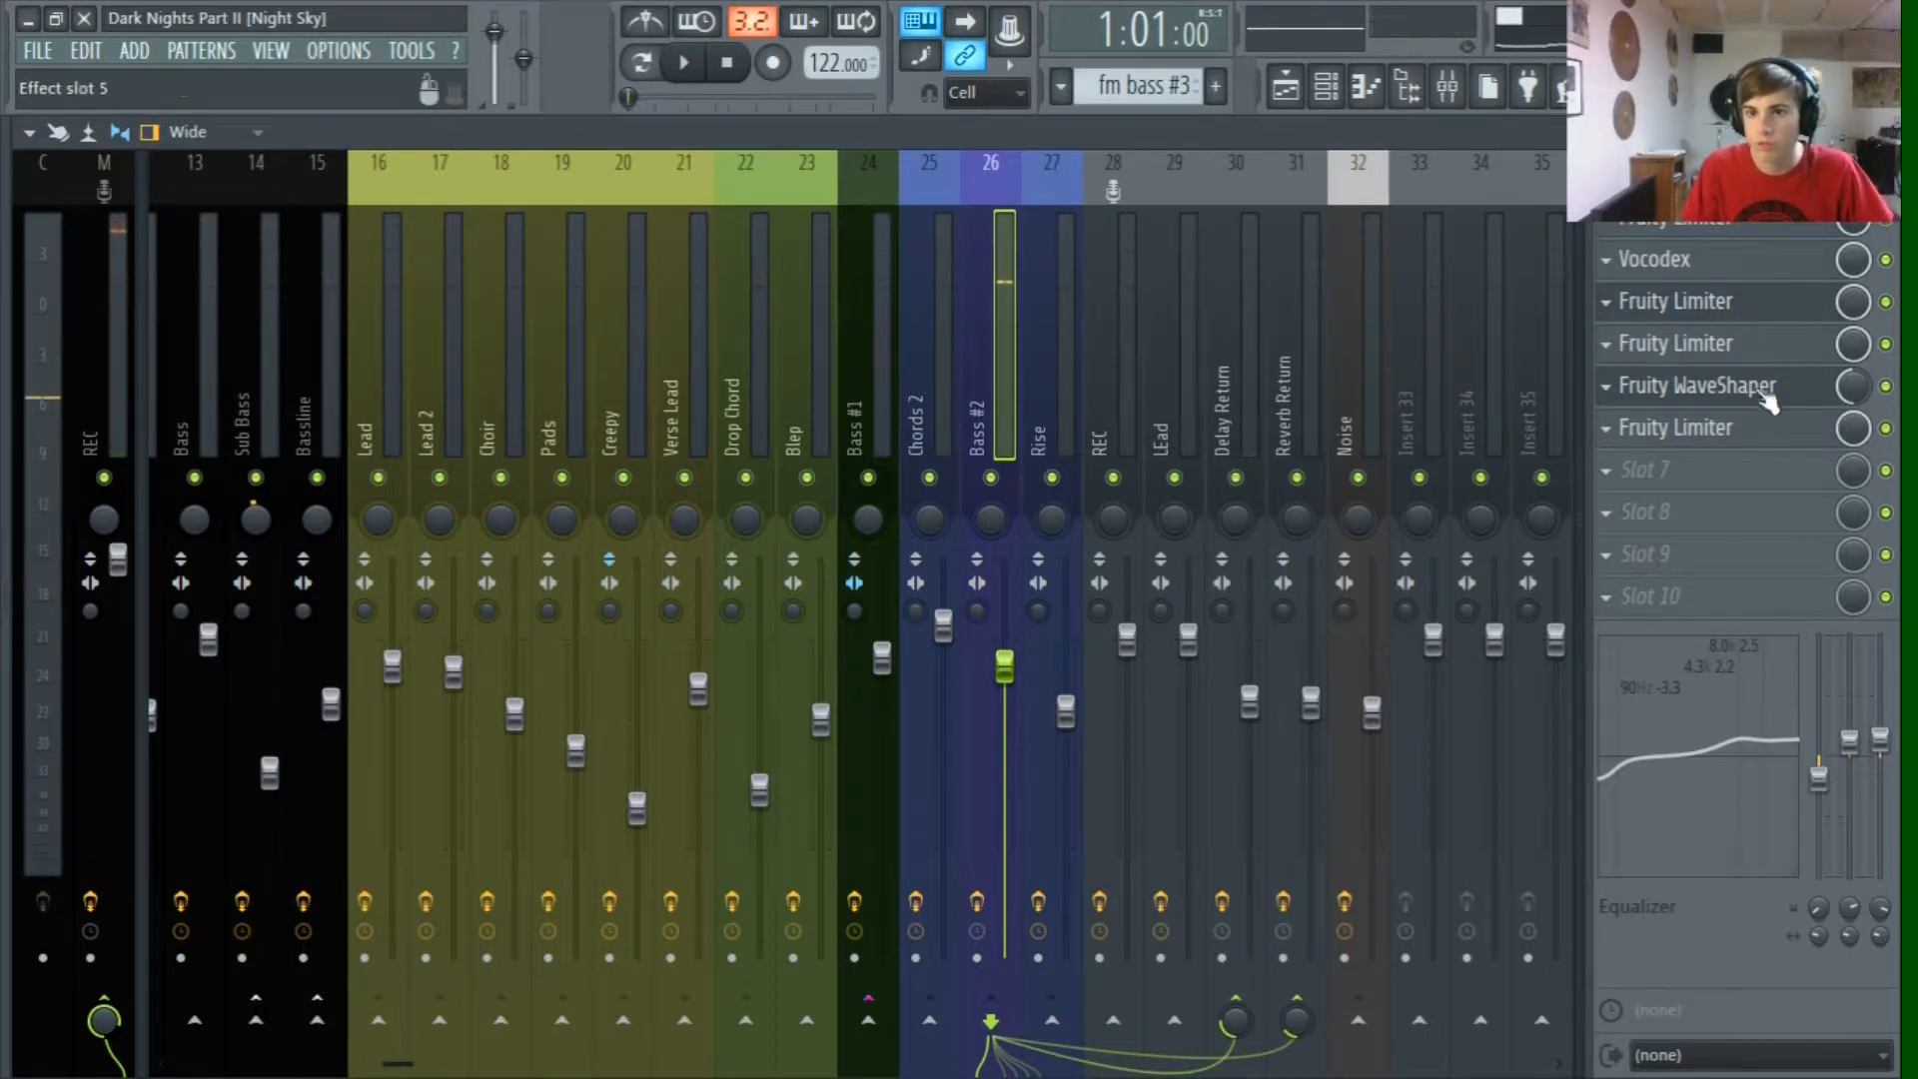
# Step: Recheck the Fruity Limiter after Vocodex, then view the Reverb Return and Delay Return mixer tracks
pyautogui.click(1770, 296)
pyautogui.click(1753, 290)
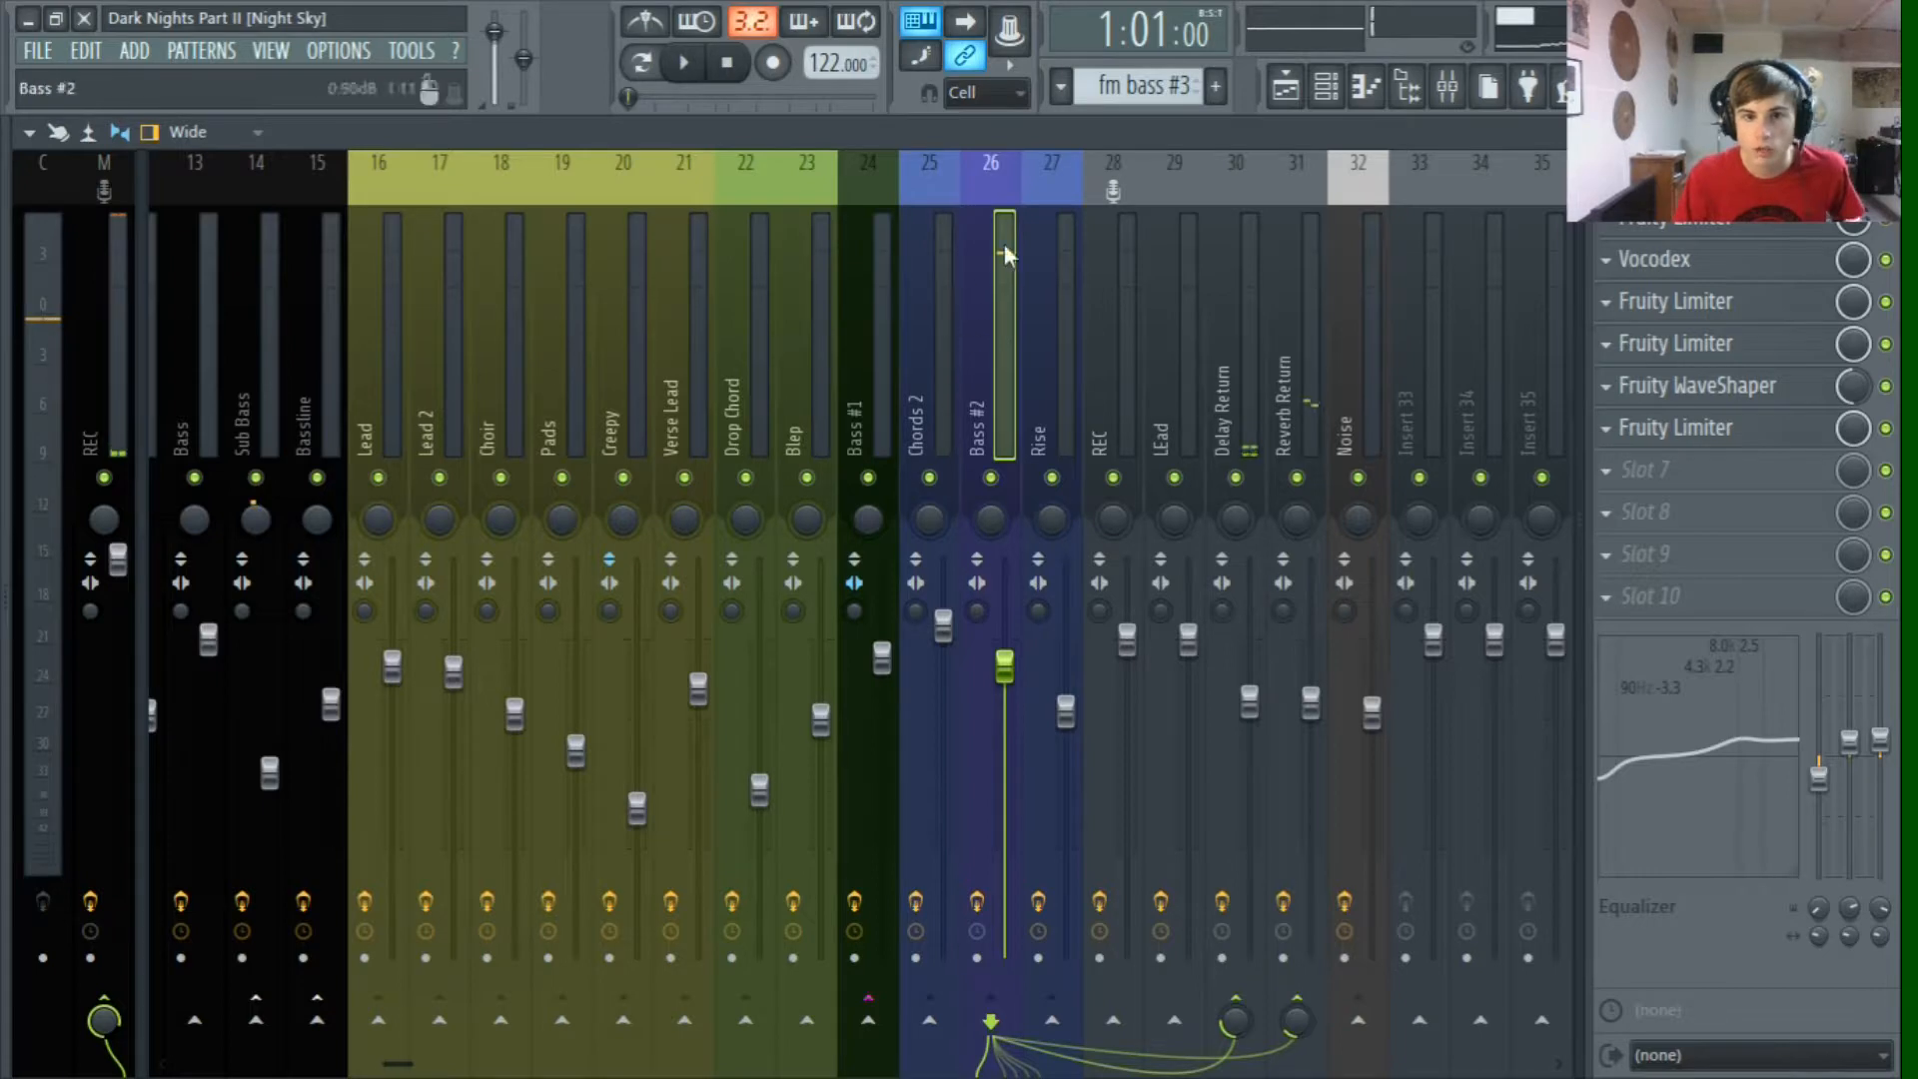
pyautogui.click(1297, 245)
pyautogui.click(1243, 184)
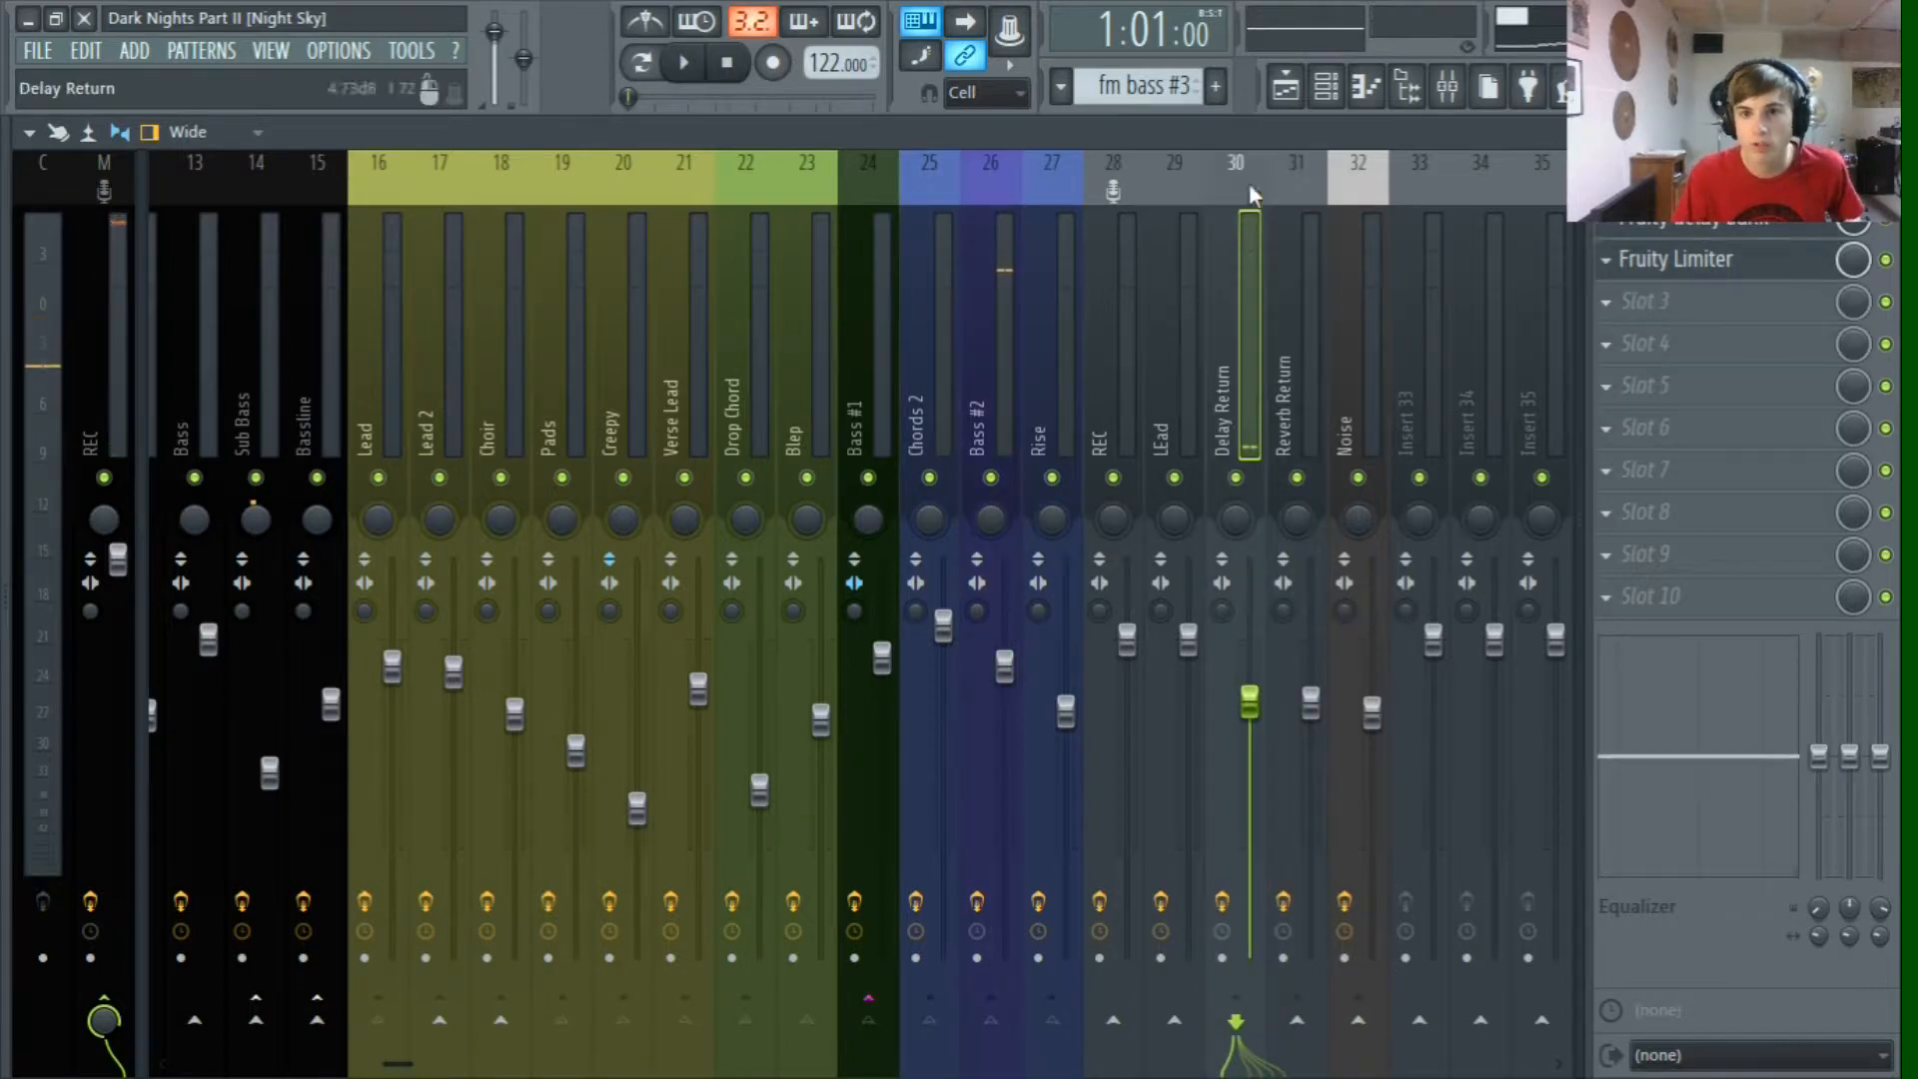
# Step: Return to the playlist and unsolo the Fm bass growls track to reactivate all tracks
pyautogui.click(1285, 88)
pyautogui.rightClick(122, 455)
pyautogui.click(90, 433)
pyautogui.rightClick(145, 455)
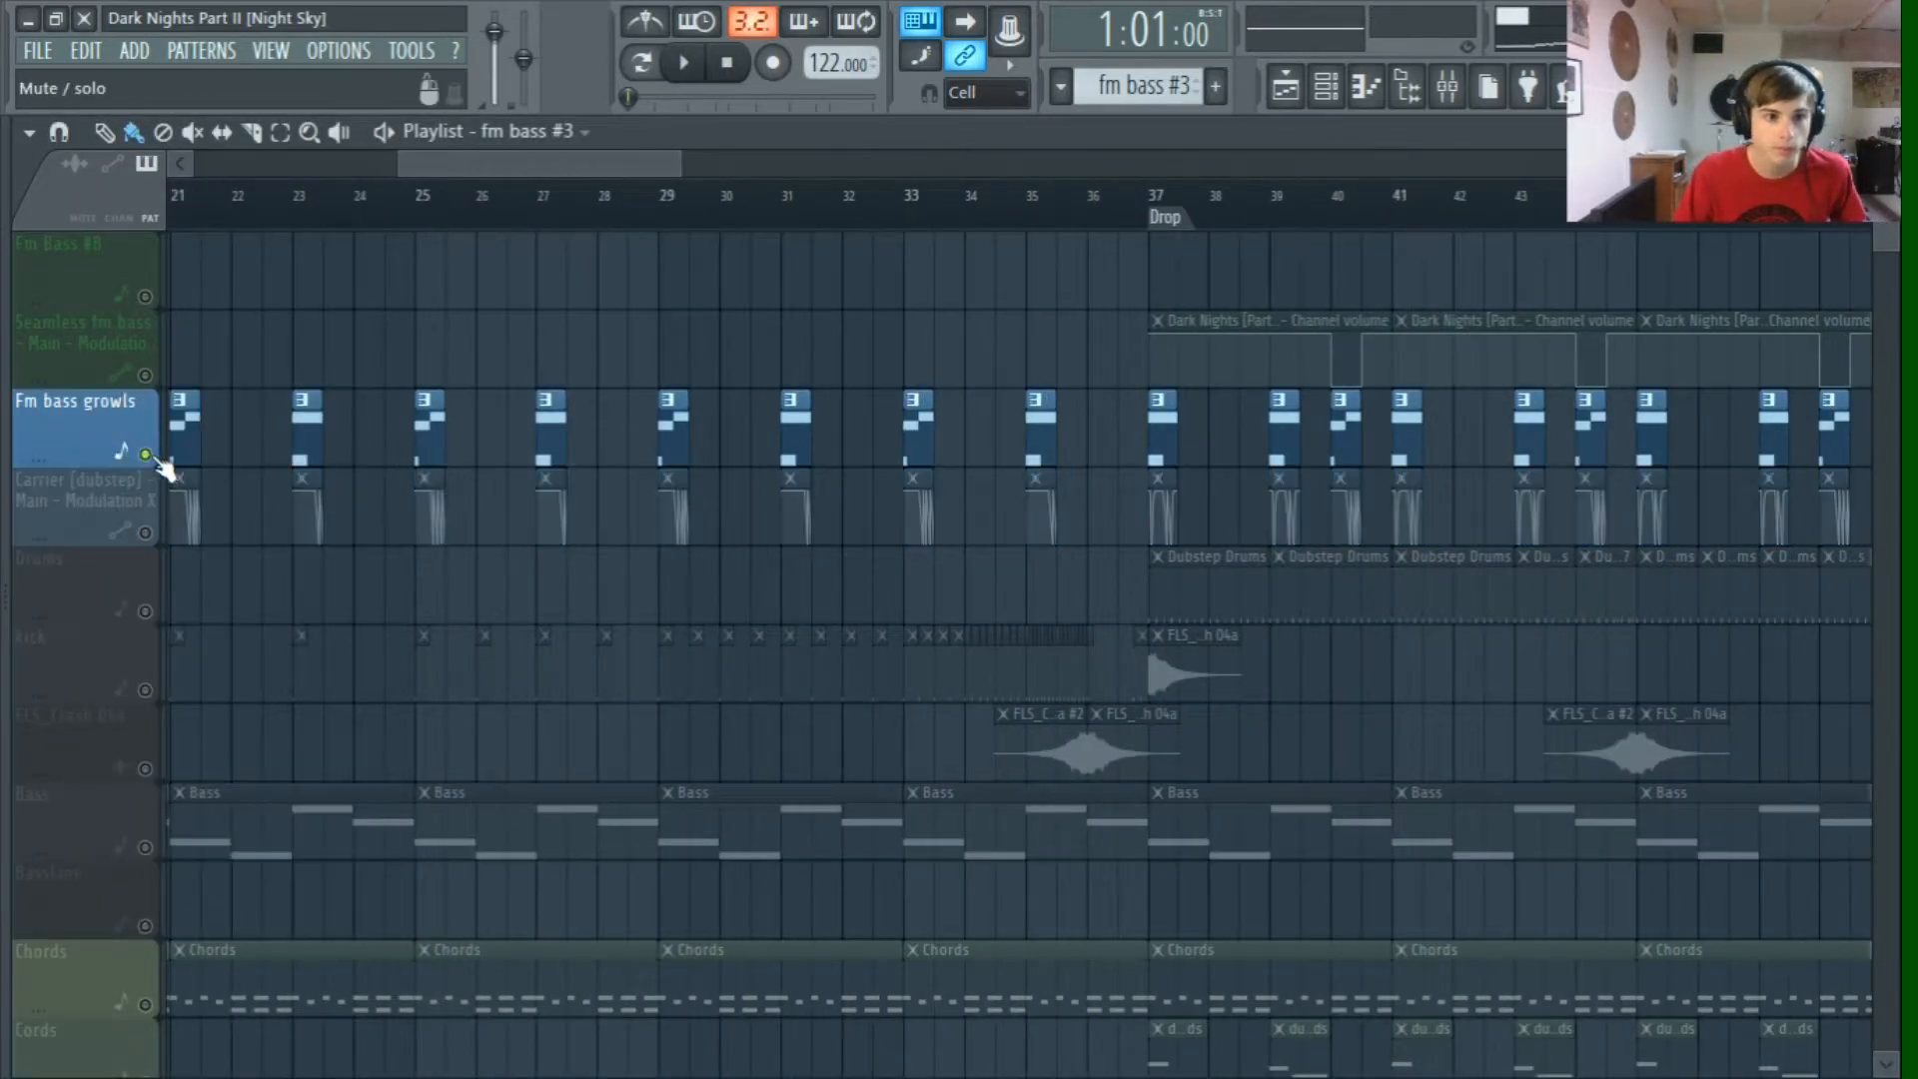
pyautogui.rightClick(146, 455)
# Step: Find the Rise pattern clip in the playlist, view its full length in the piano roll and audition it
pyautogui.scroll(5, 719, 412)
pyautogui.scroll(-5, 291, 431)
pyautogui.click(258, 195)
pyautogui.click(674, 65)
pyautogui.scroll(-1, 969, 240)
pyautogui.scroll(-3, 969, 240)
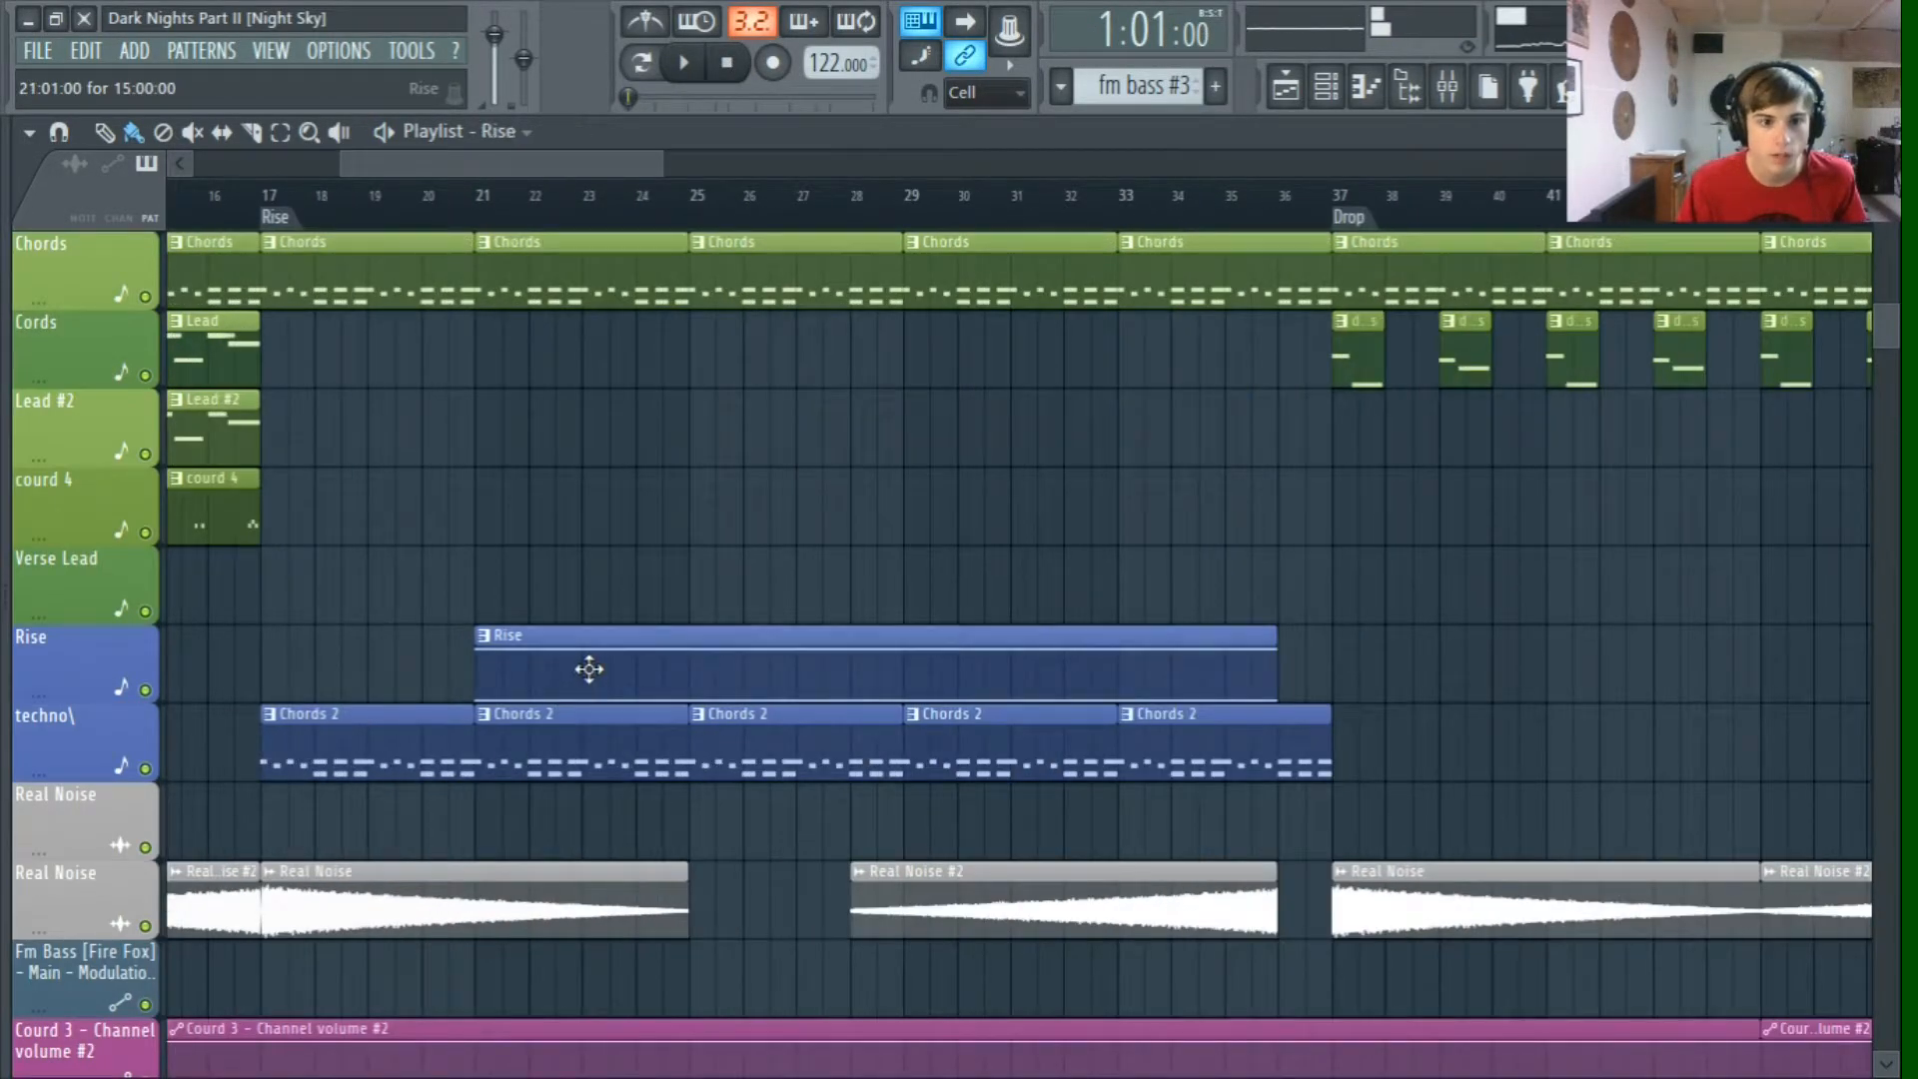
pyautogui.doubleClick(586, 669)
pyautogui.scroll(-10, 740, 423)
pyautogui.scroll(-3, 699, 439)
pyautogui.scroll(-3, 843, 500)
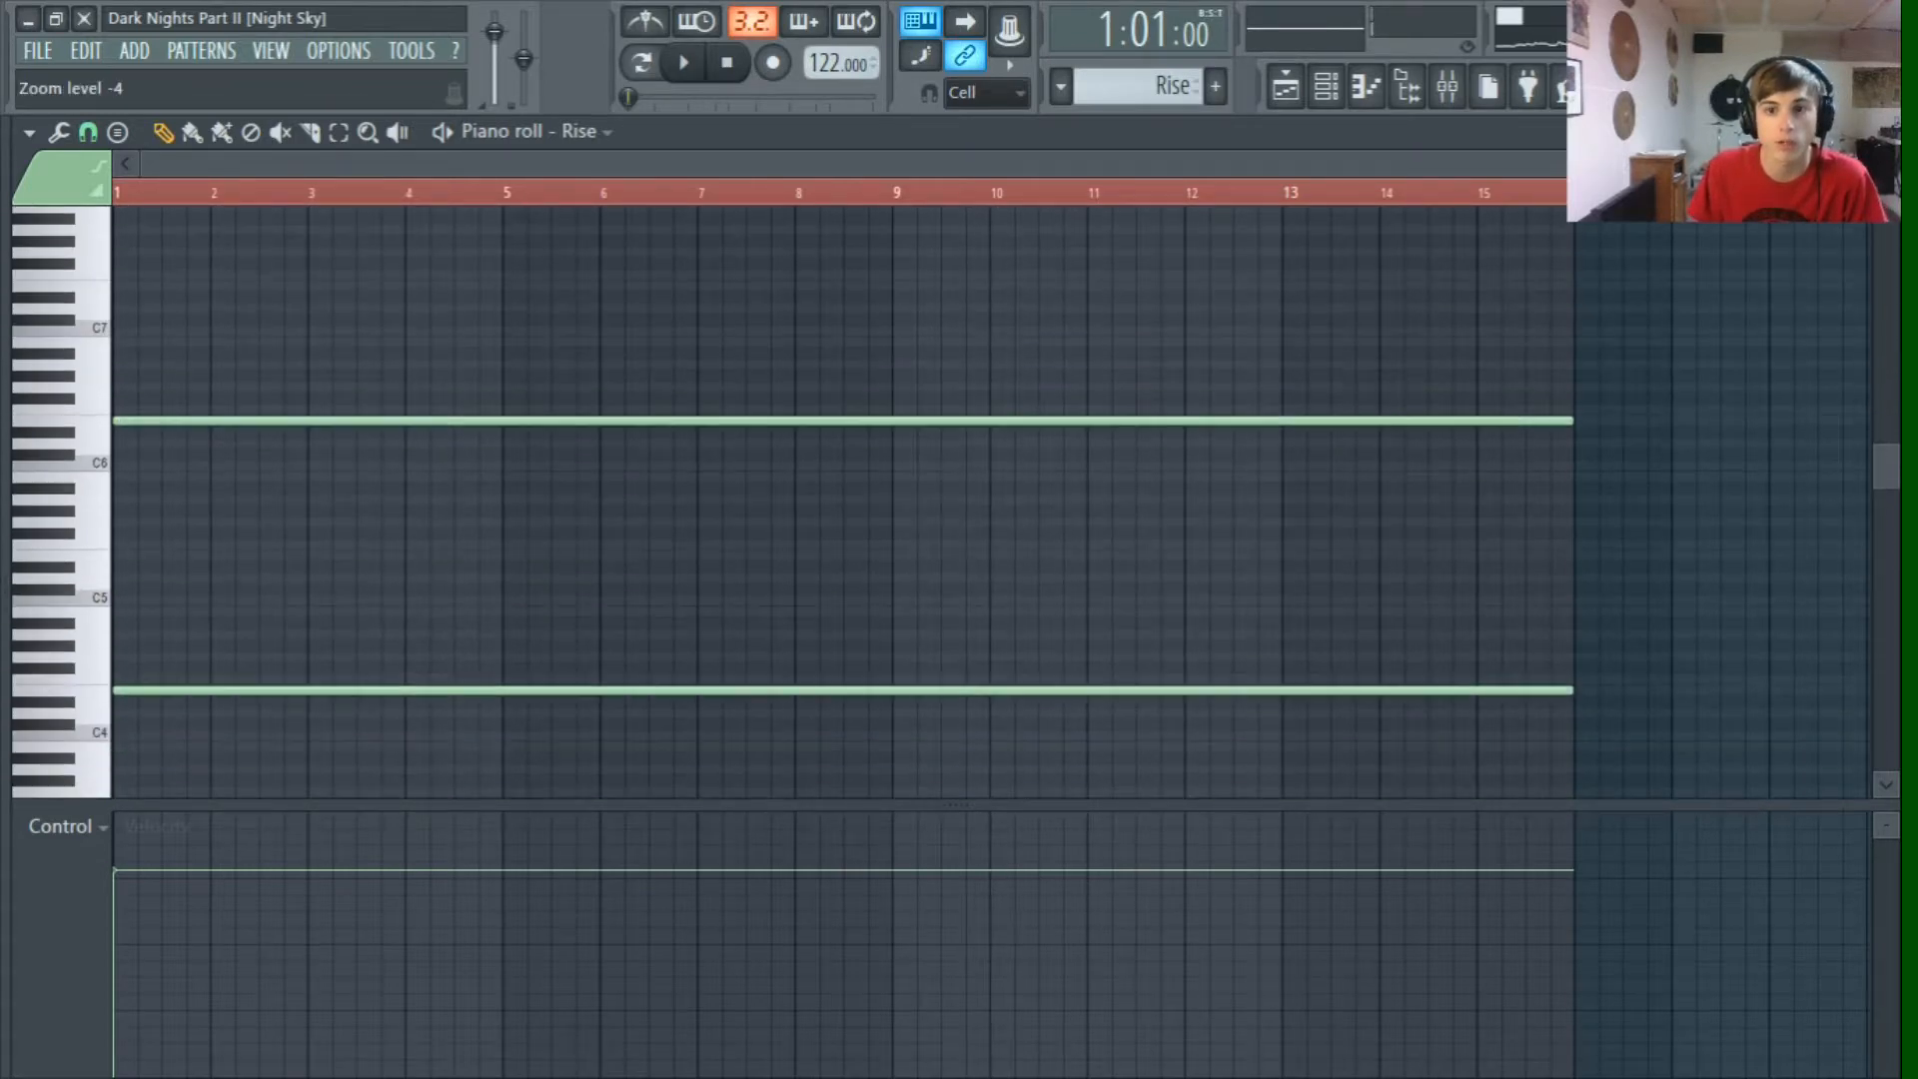
pyautogui.click(683, 63)
pyautogui.click(737, 68)
# Step: Show the channel rack and check the Rise and Techno 1 synths
pyautogui.click(1327, 87)
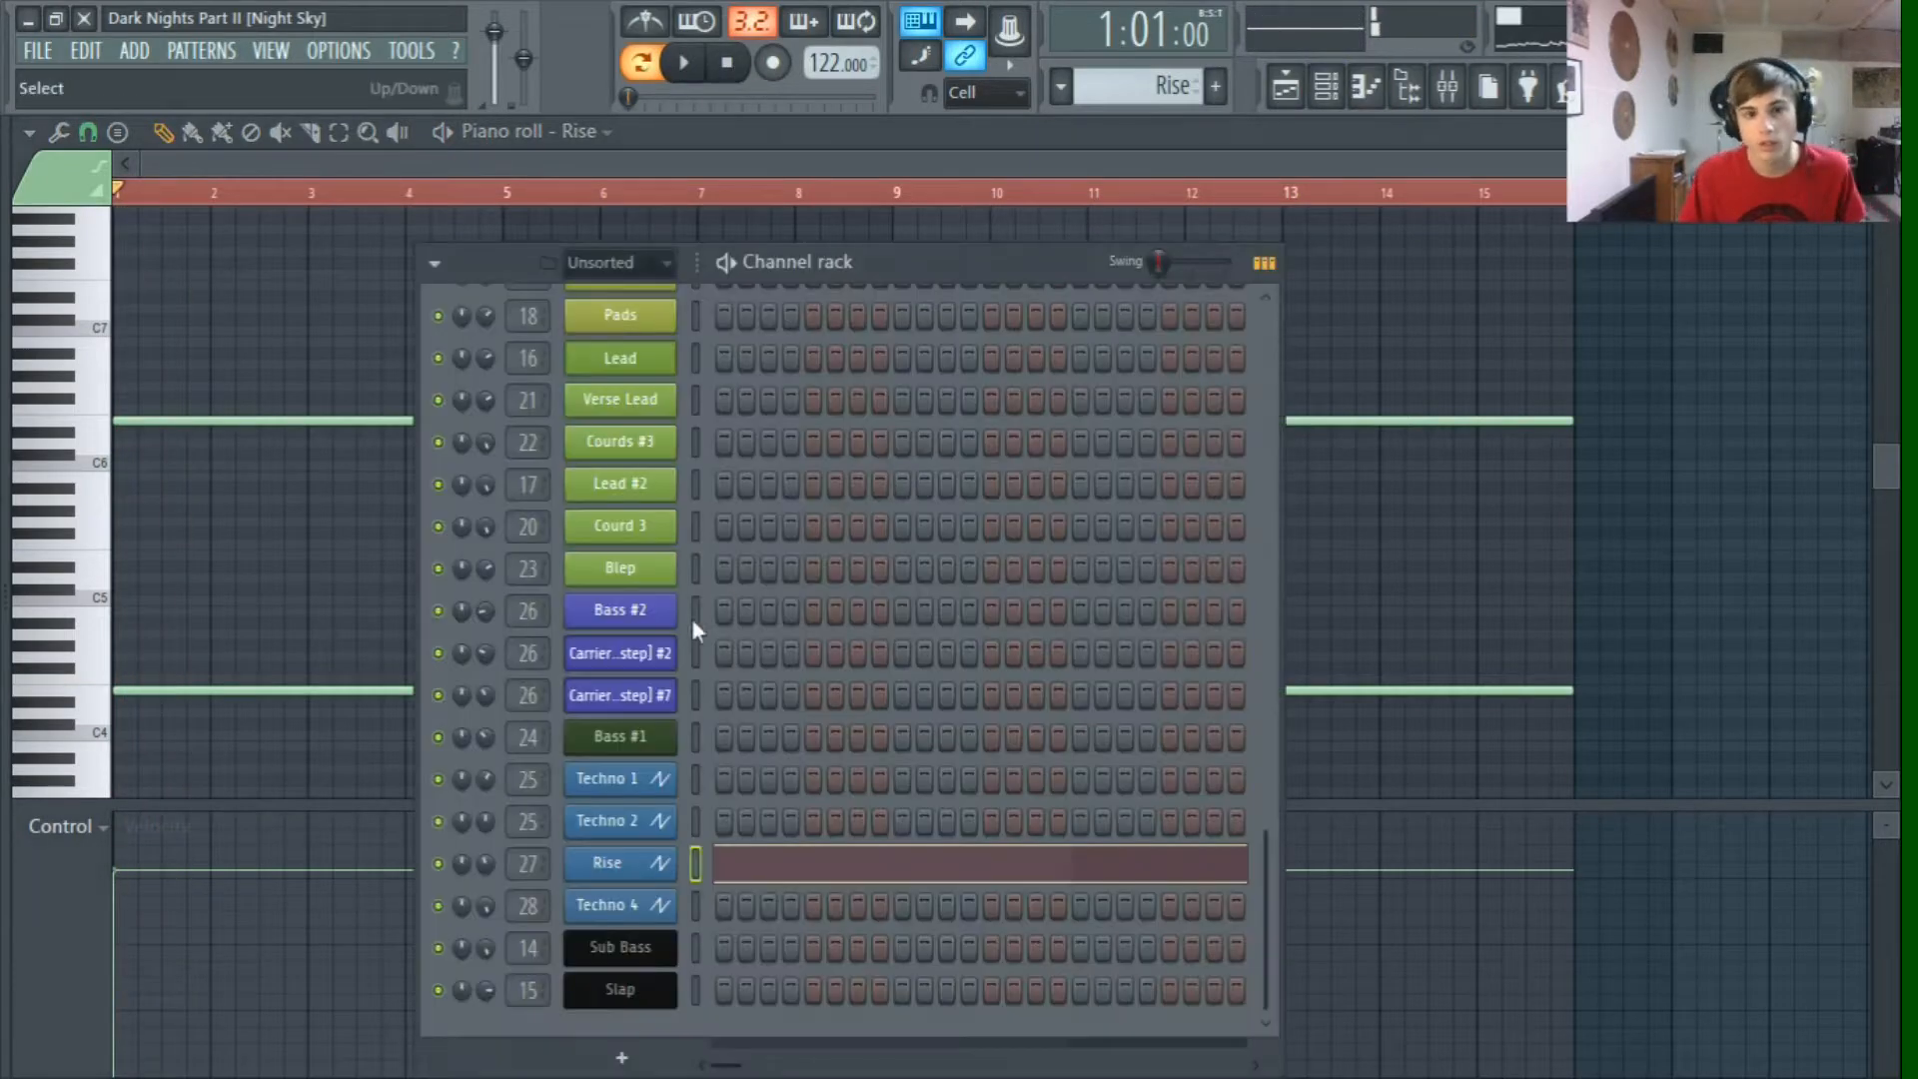
pyautogui.click(659, 868)
pyautogui.click(1660, 329)
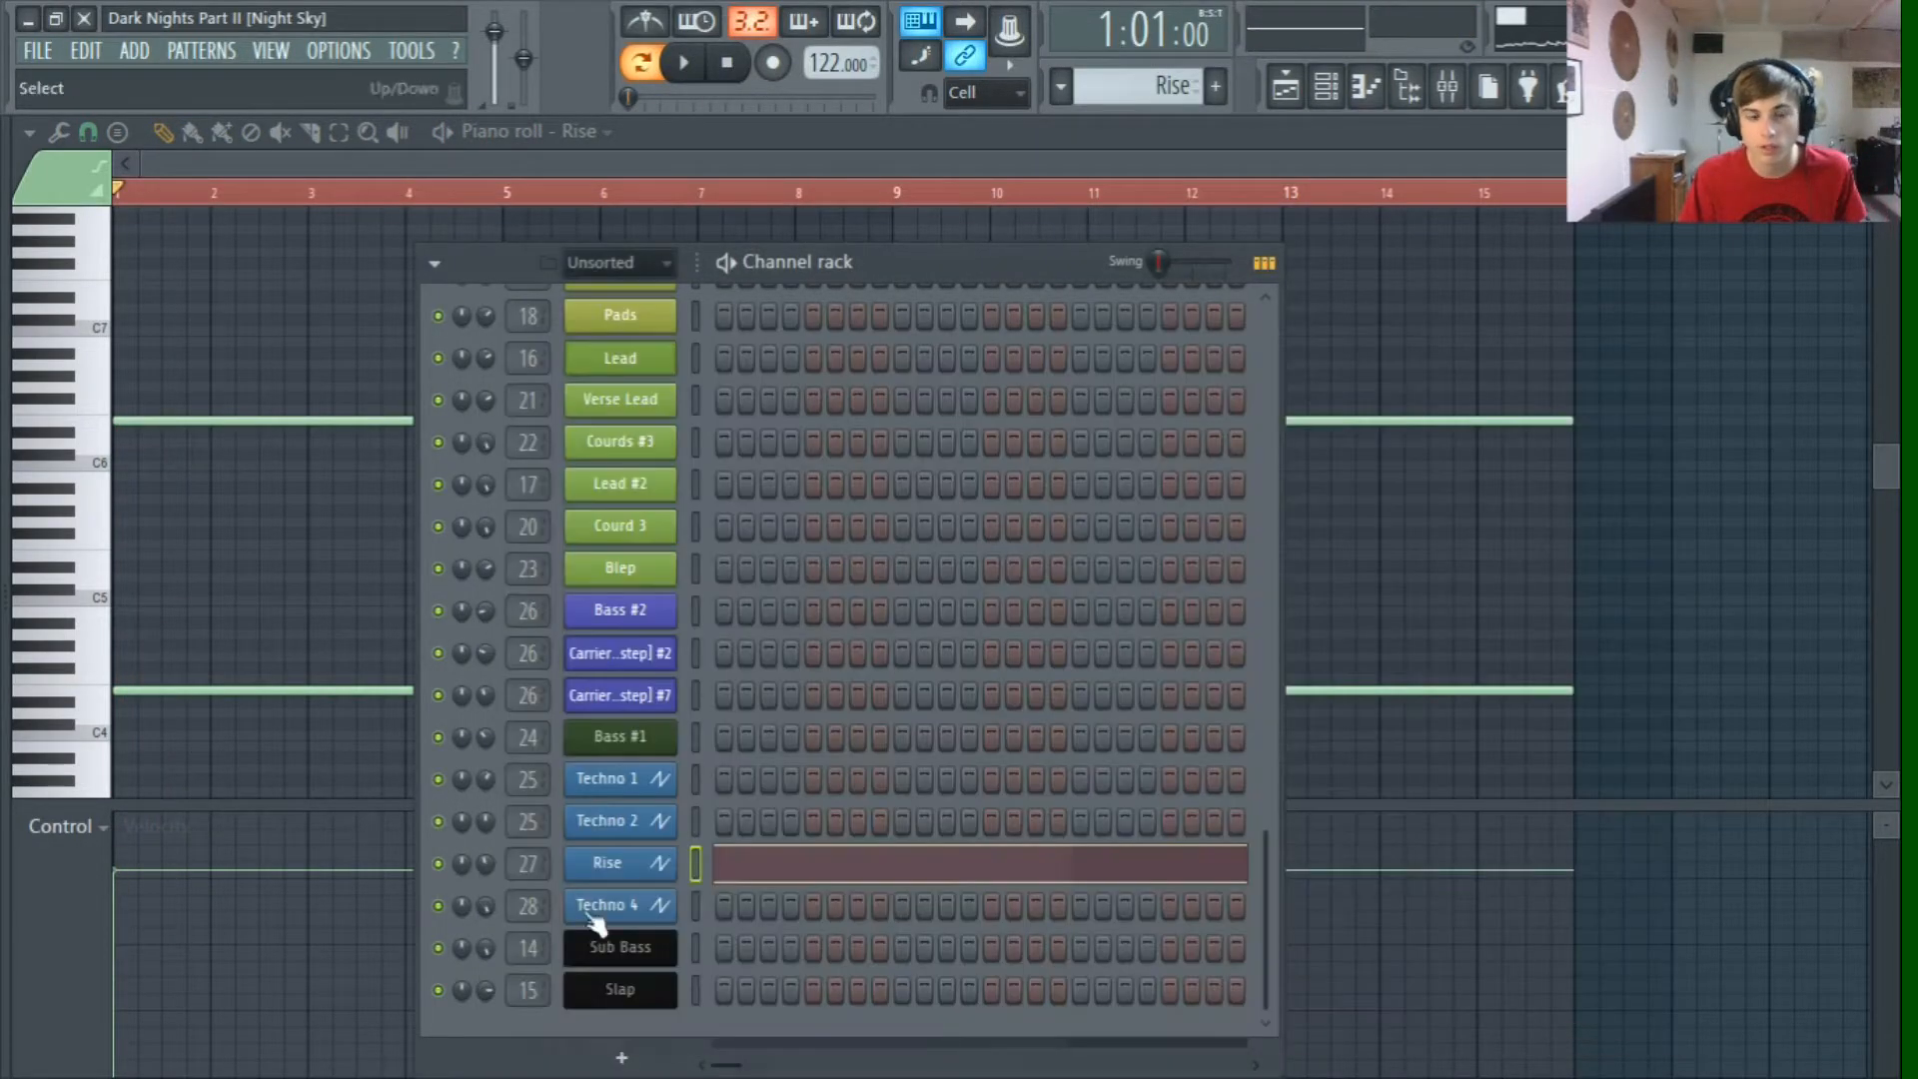
pyautogui.click(651, 785)
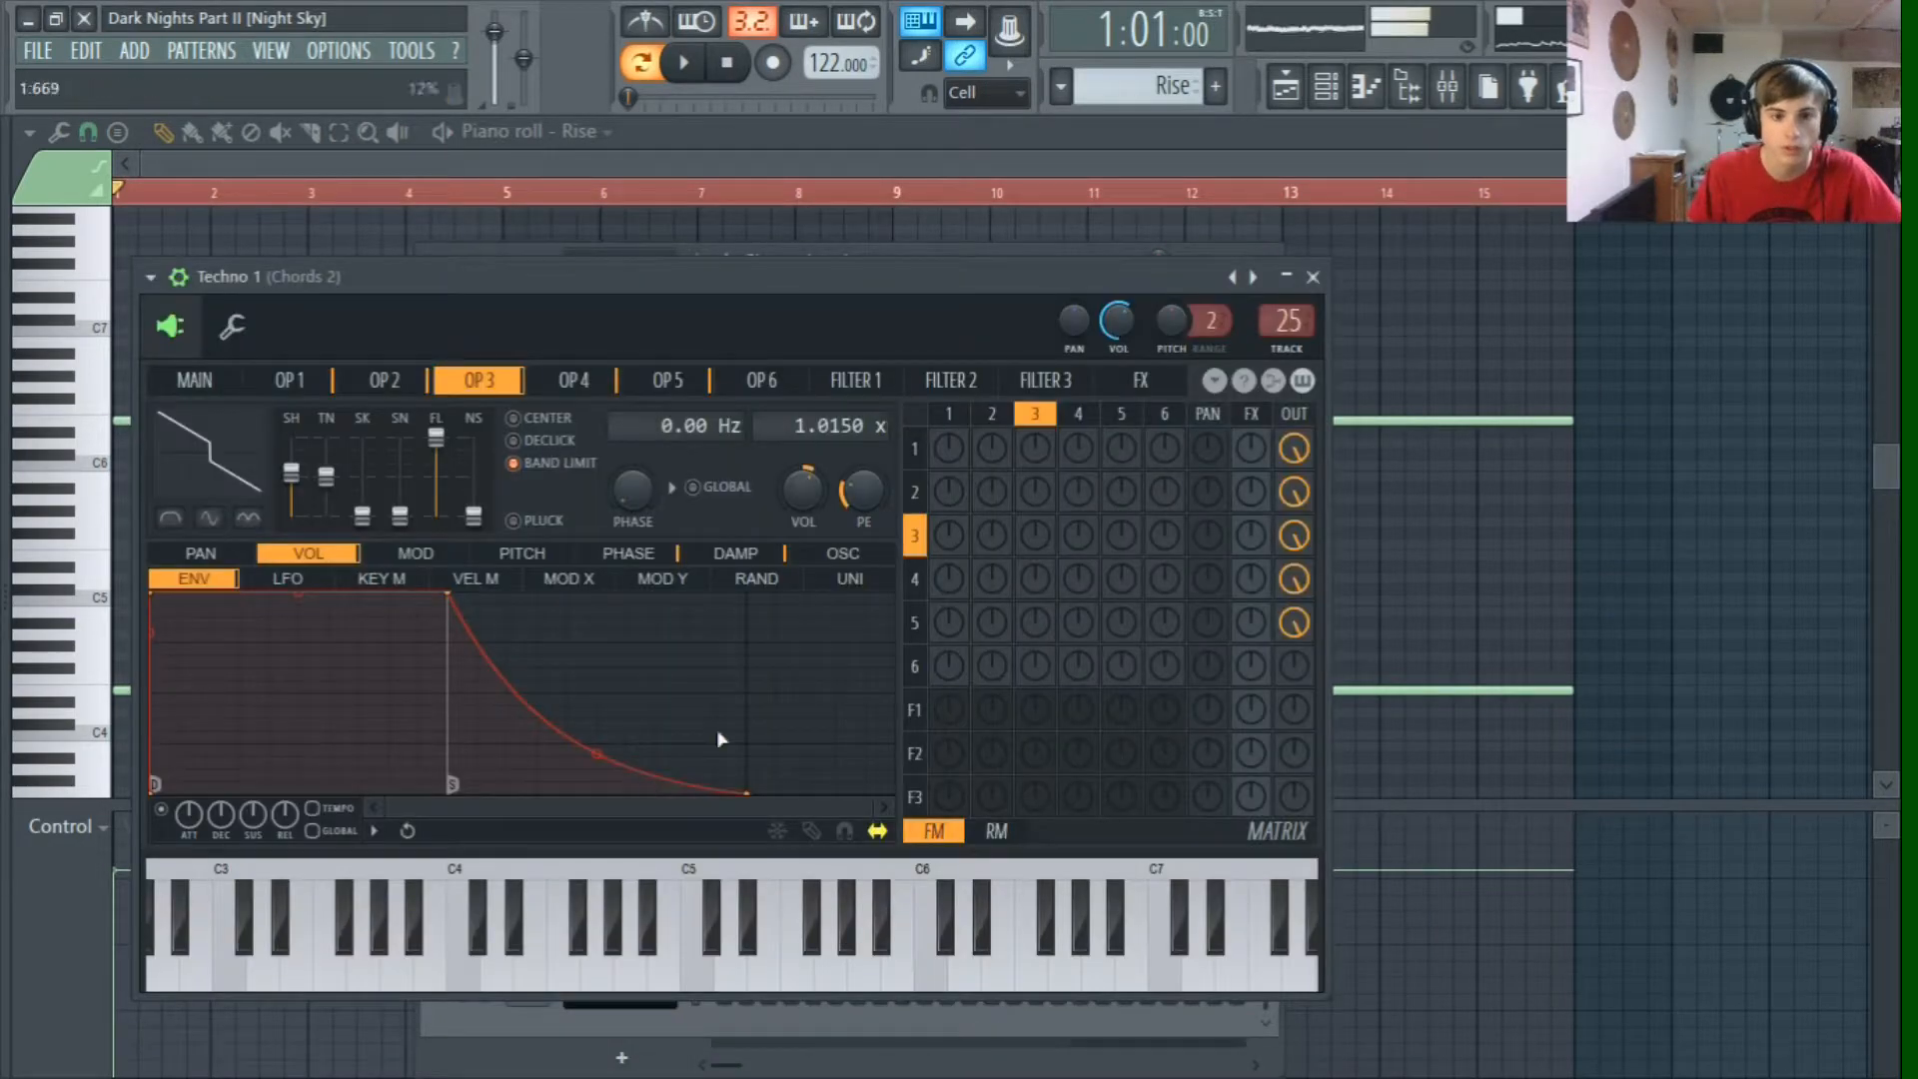
pyautogui.click(1319, 281)
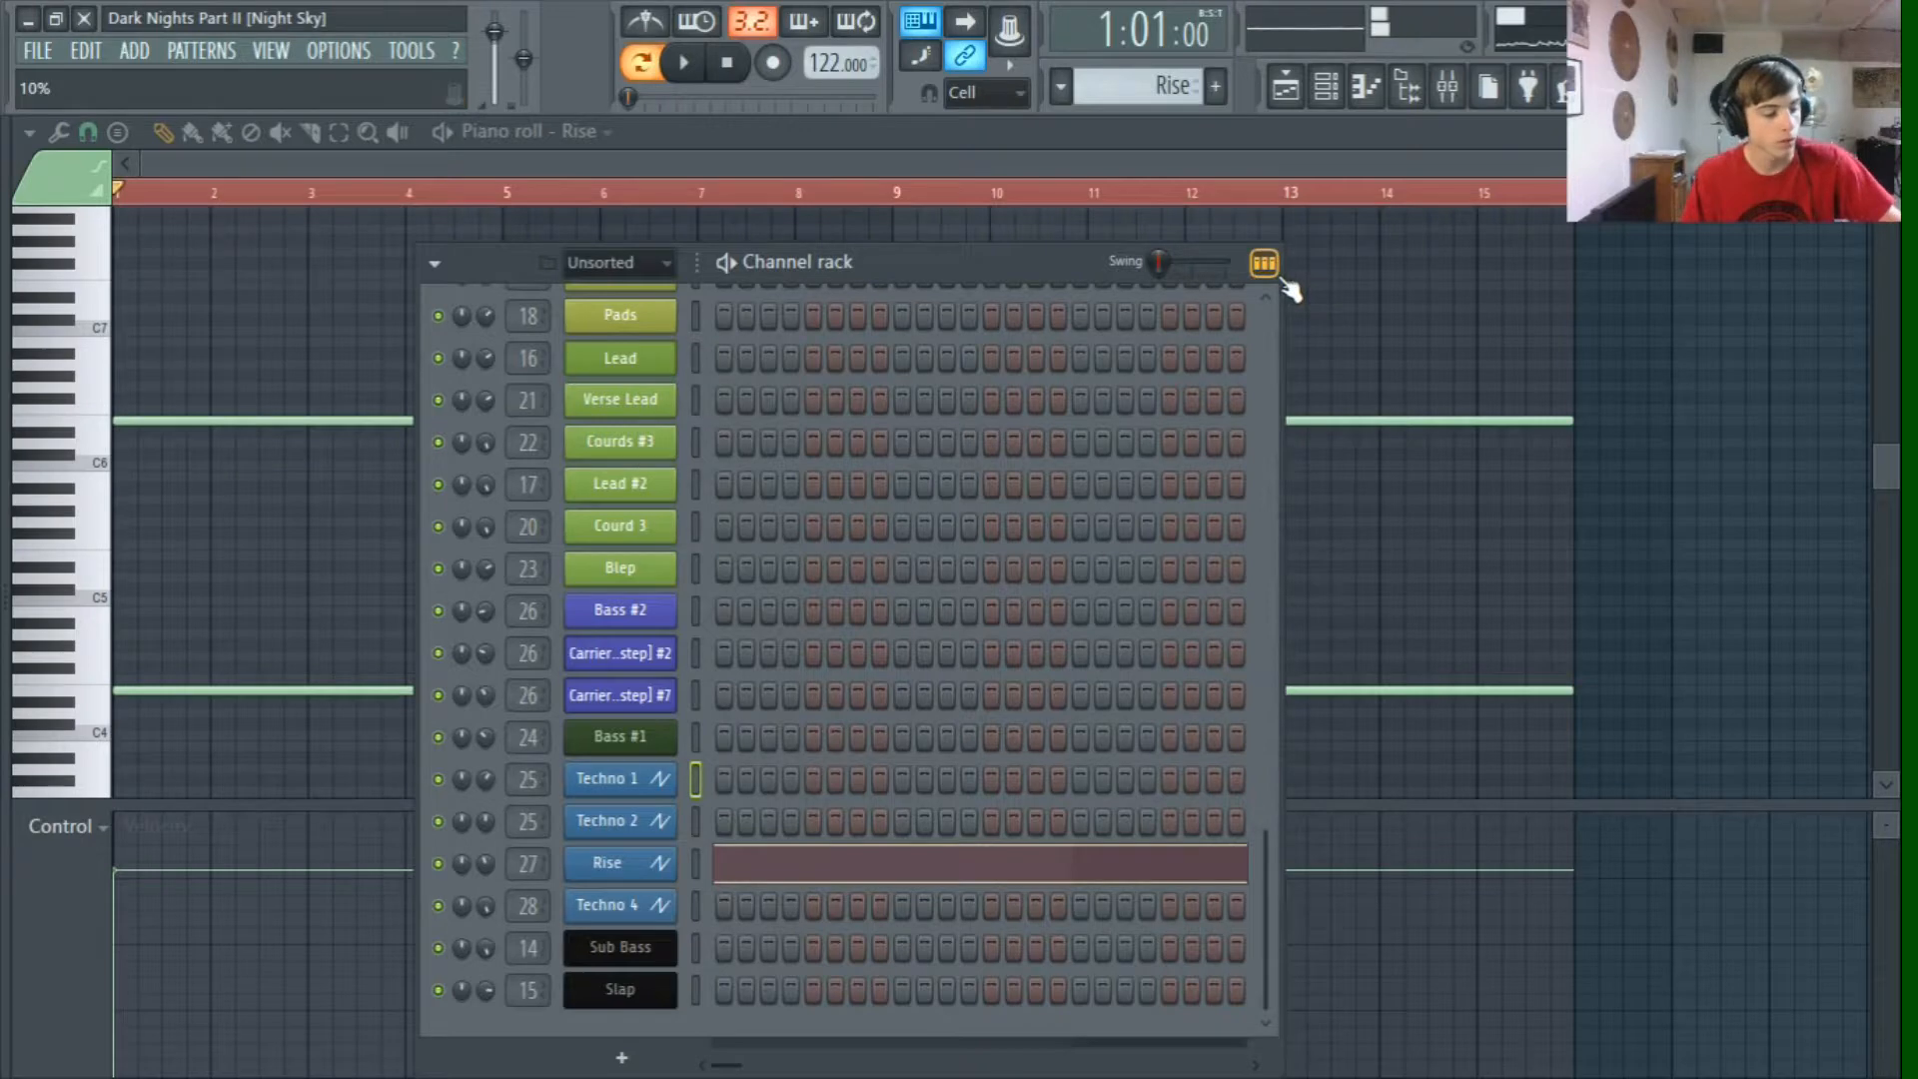
# Step: Select the Rise channel, show its synth's main page and raise Modulation X slightly while playing E4
pyautogui.click(696, 864)
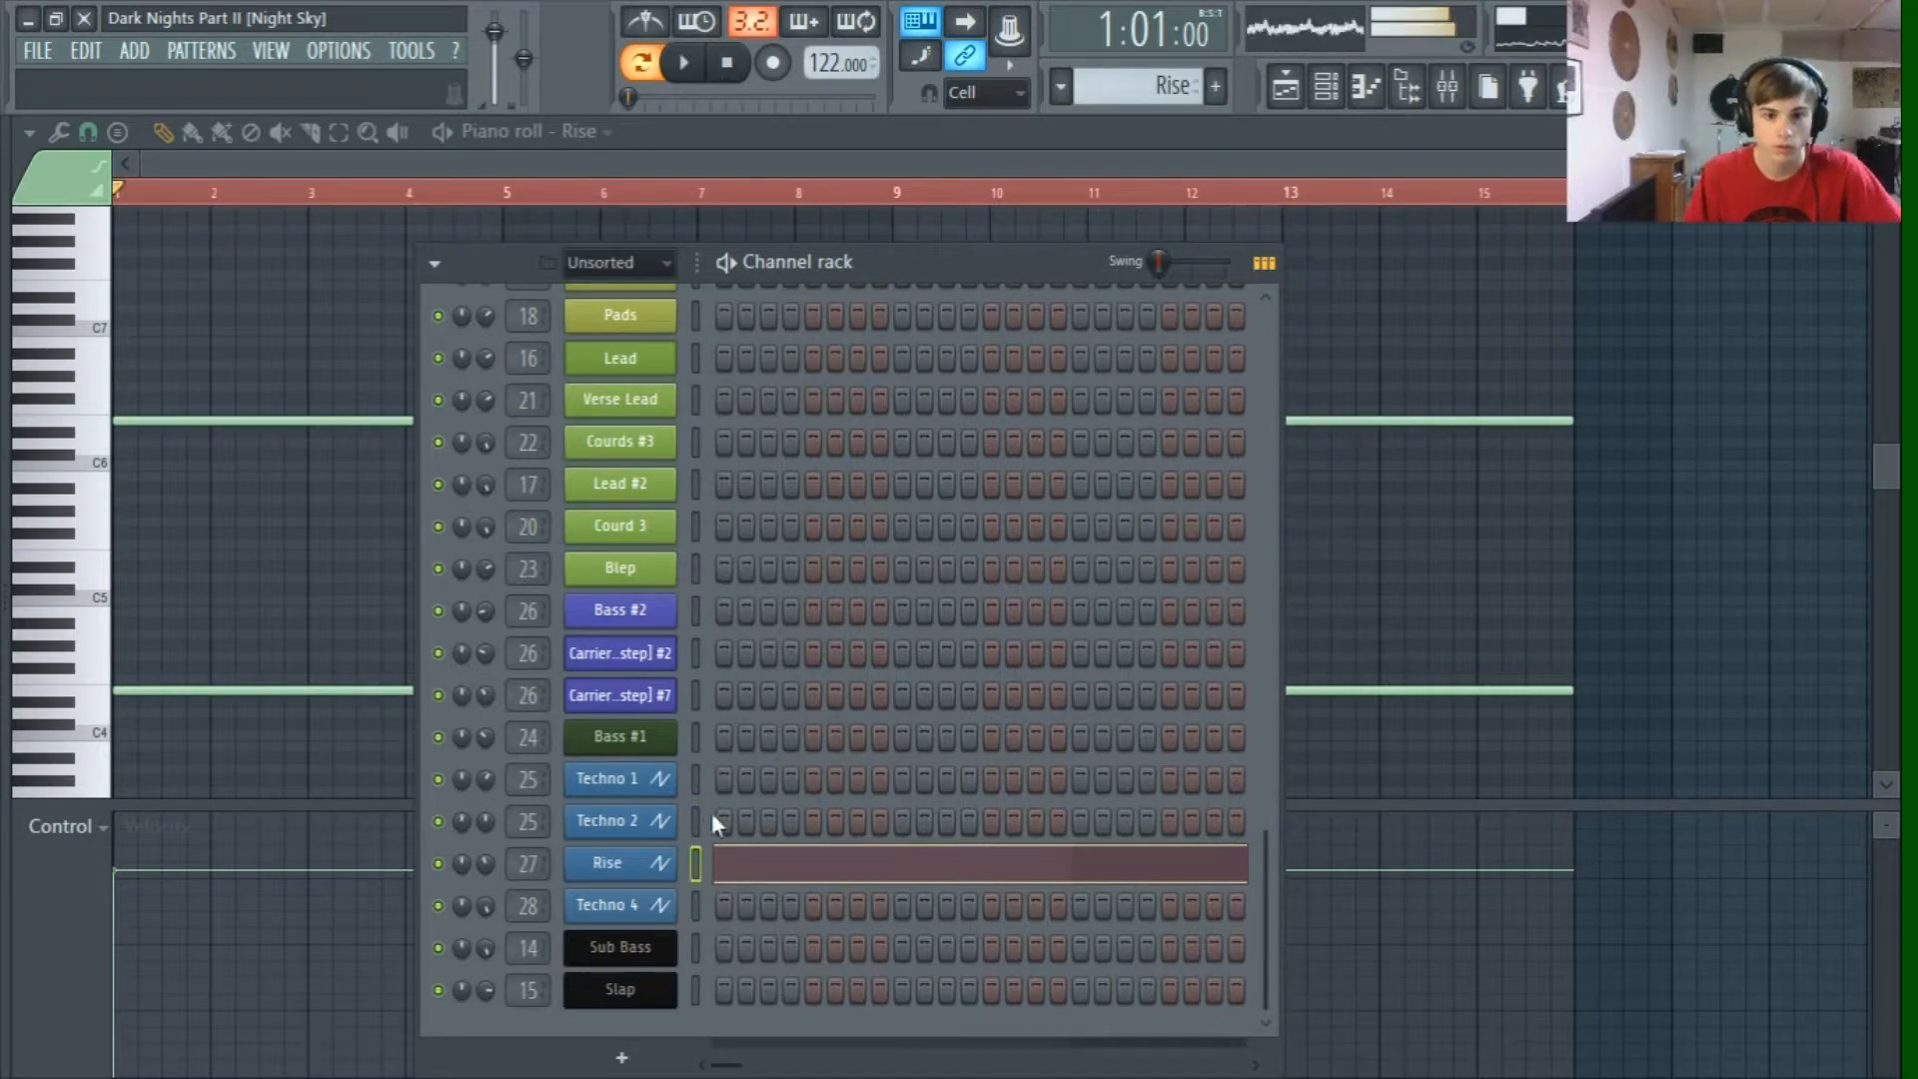
pyautogui.click(638, 865)
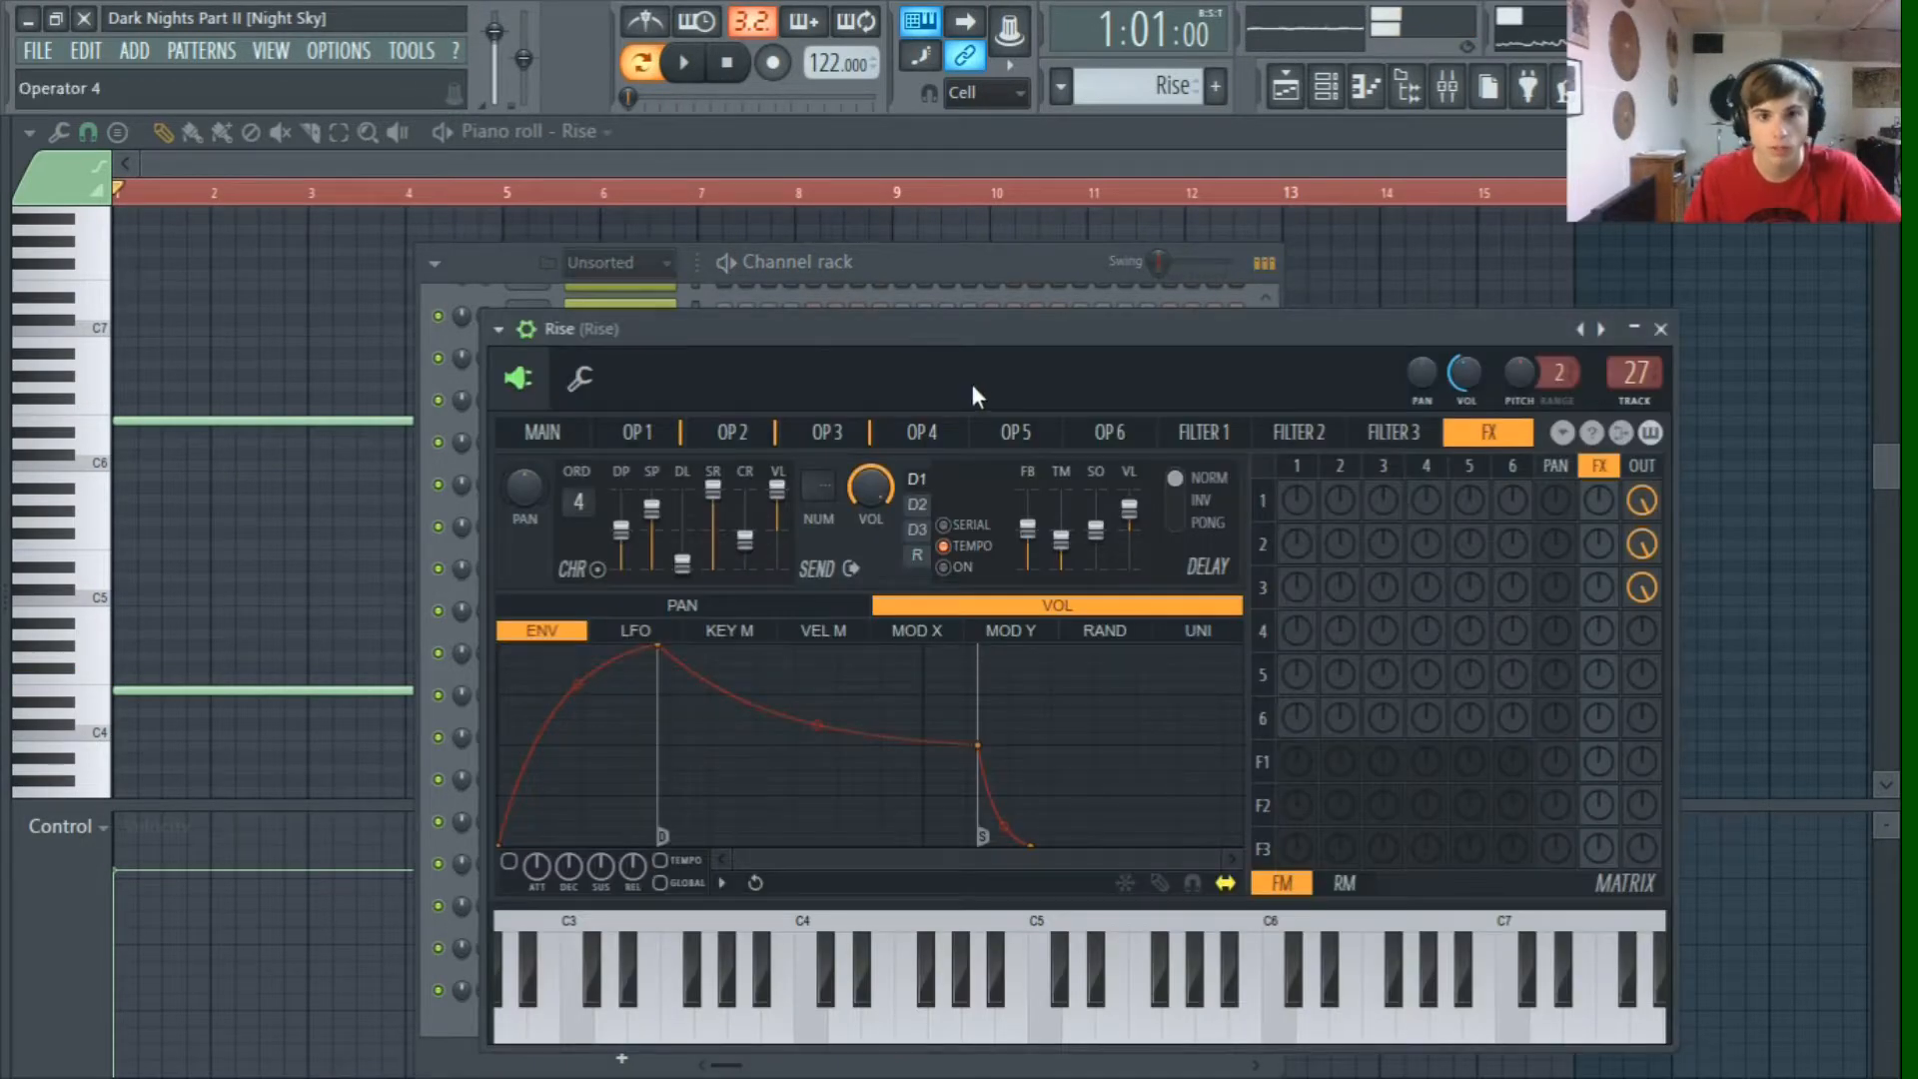
pyautogui.moveTo(974, 394); pyautogui.dragTo(980, 356)
pyautogui.click(547, 394)
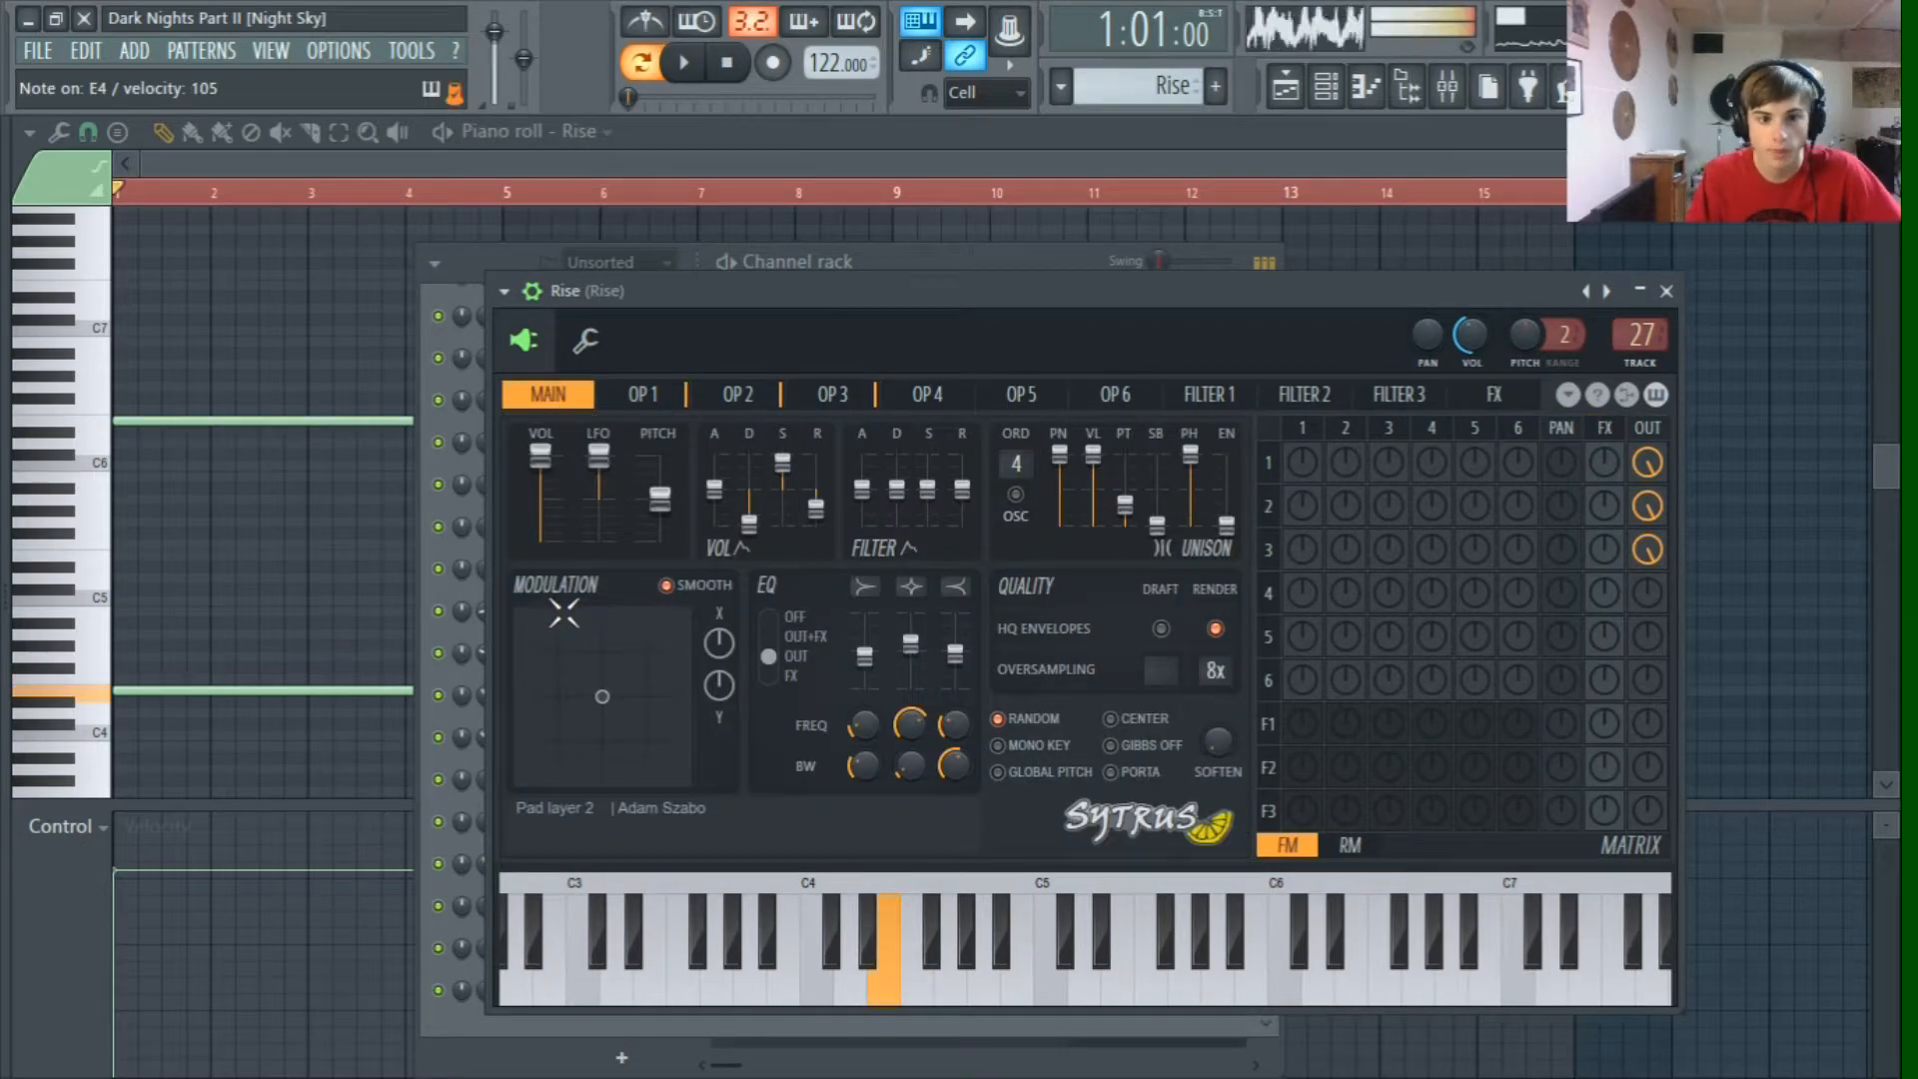
pyautogui.moveTo(717, 649); pyautogui.dragTo(719, 644)
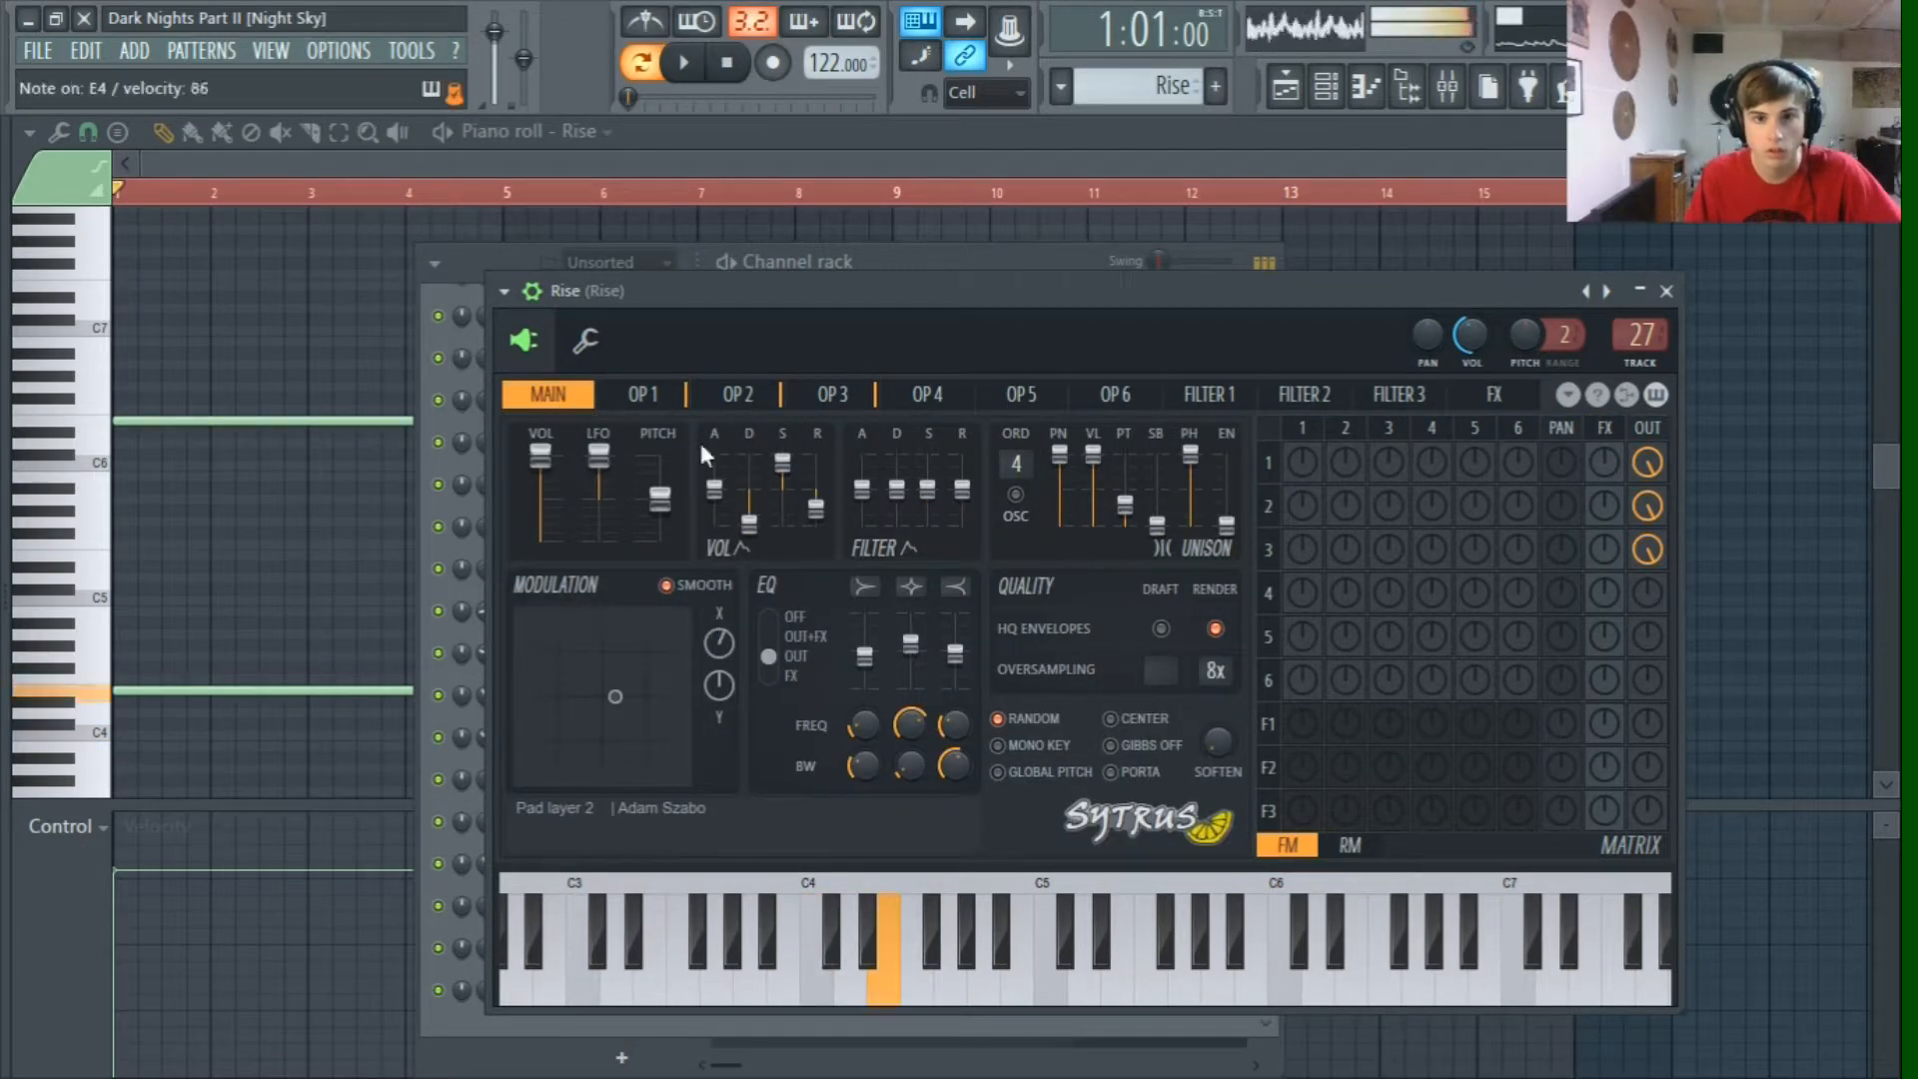
# Step: Examine operators 1, 2 and 4 of the Rise synth, then close it
pyautogui.click(642, 395)
pyautogui.click(775, 402)
pyautogui.click(937, 395)
pyautogui.click(775, 402)
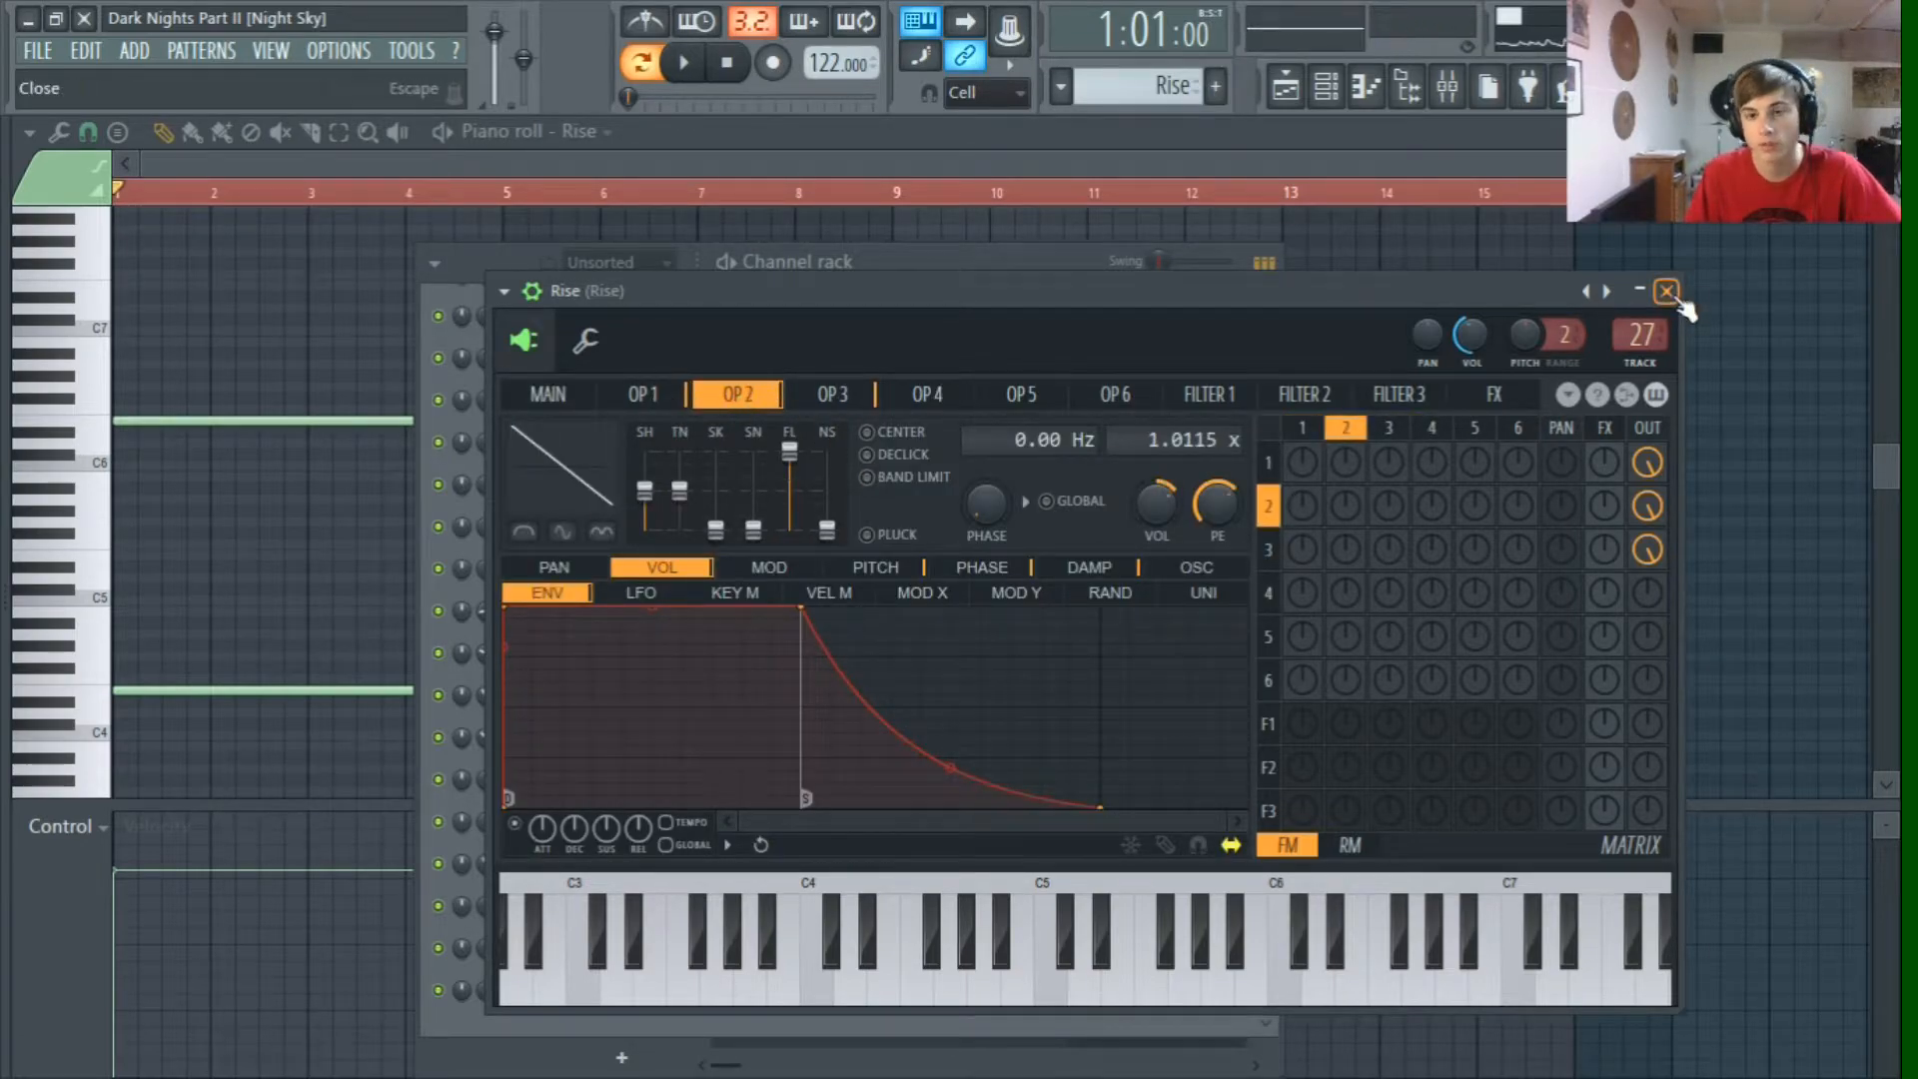
pyautogui.click(1666, 291)
# Step: Inspect the Stereo Enhancer, Fruity Limiter and Reeverb 2 on the Rise mixer track, then bypass Reeverb 2 while playing a test note
pyautogui.click(1447, 88)
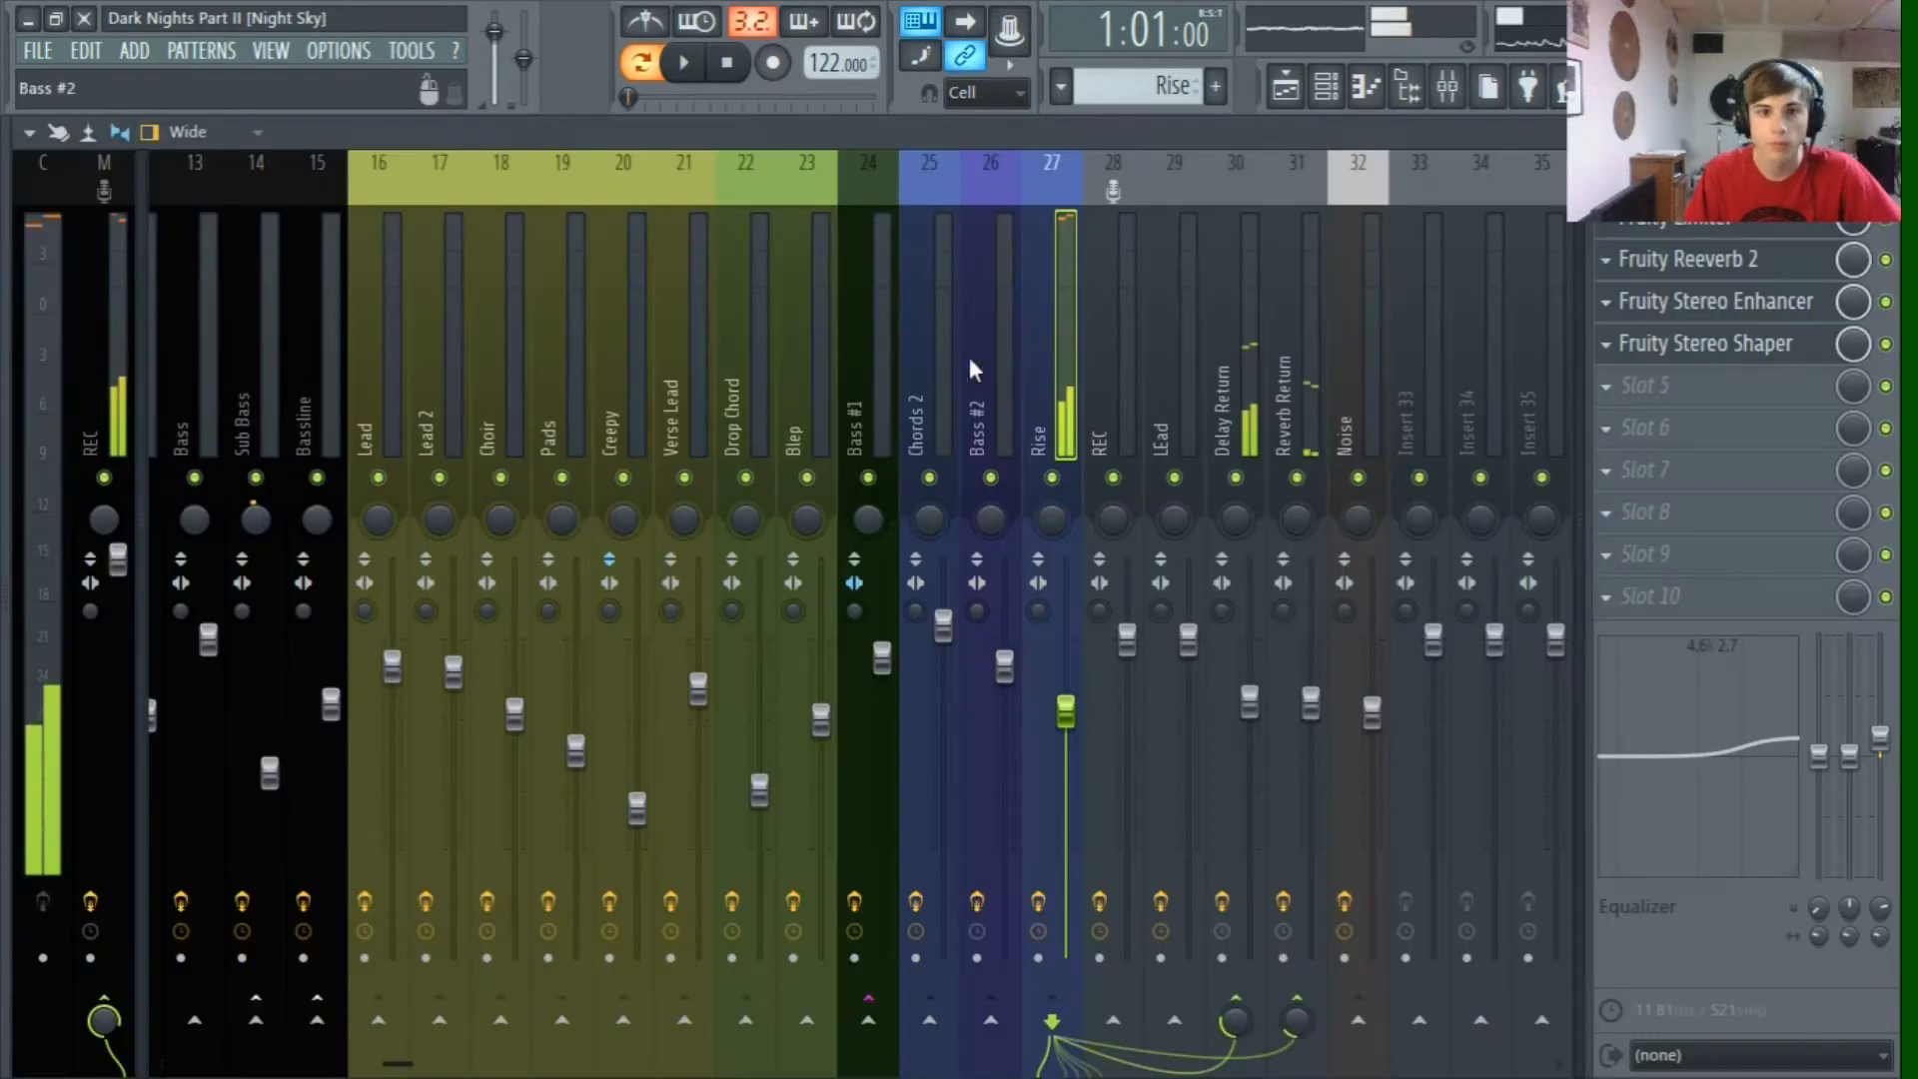
pyautogui.click(1743, 301)
pyautogui.click(1744, 305)
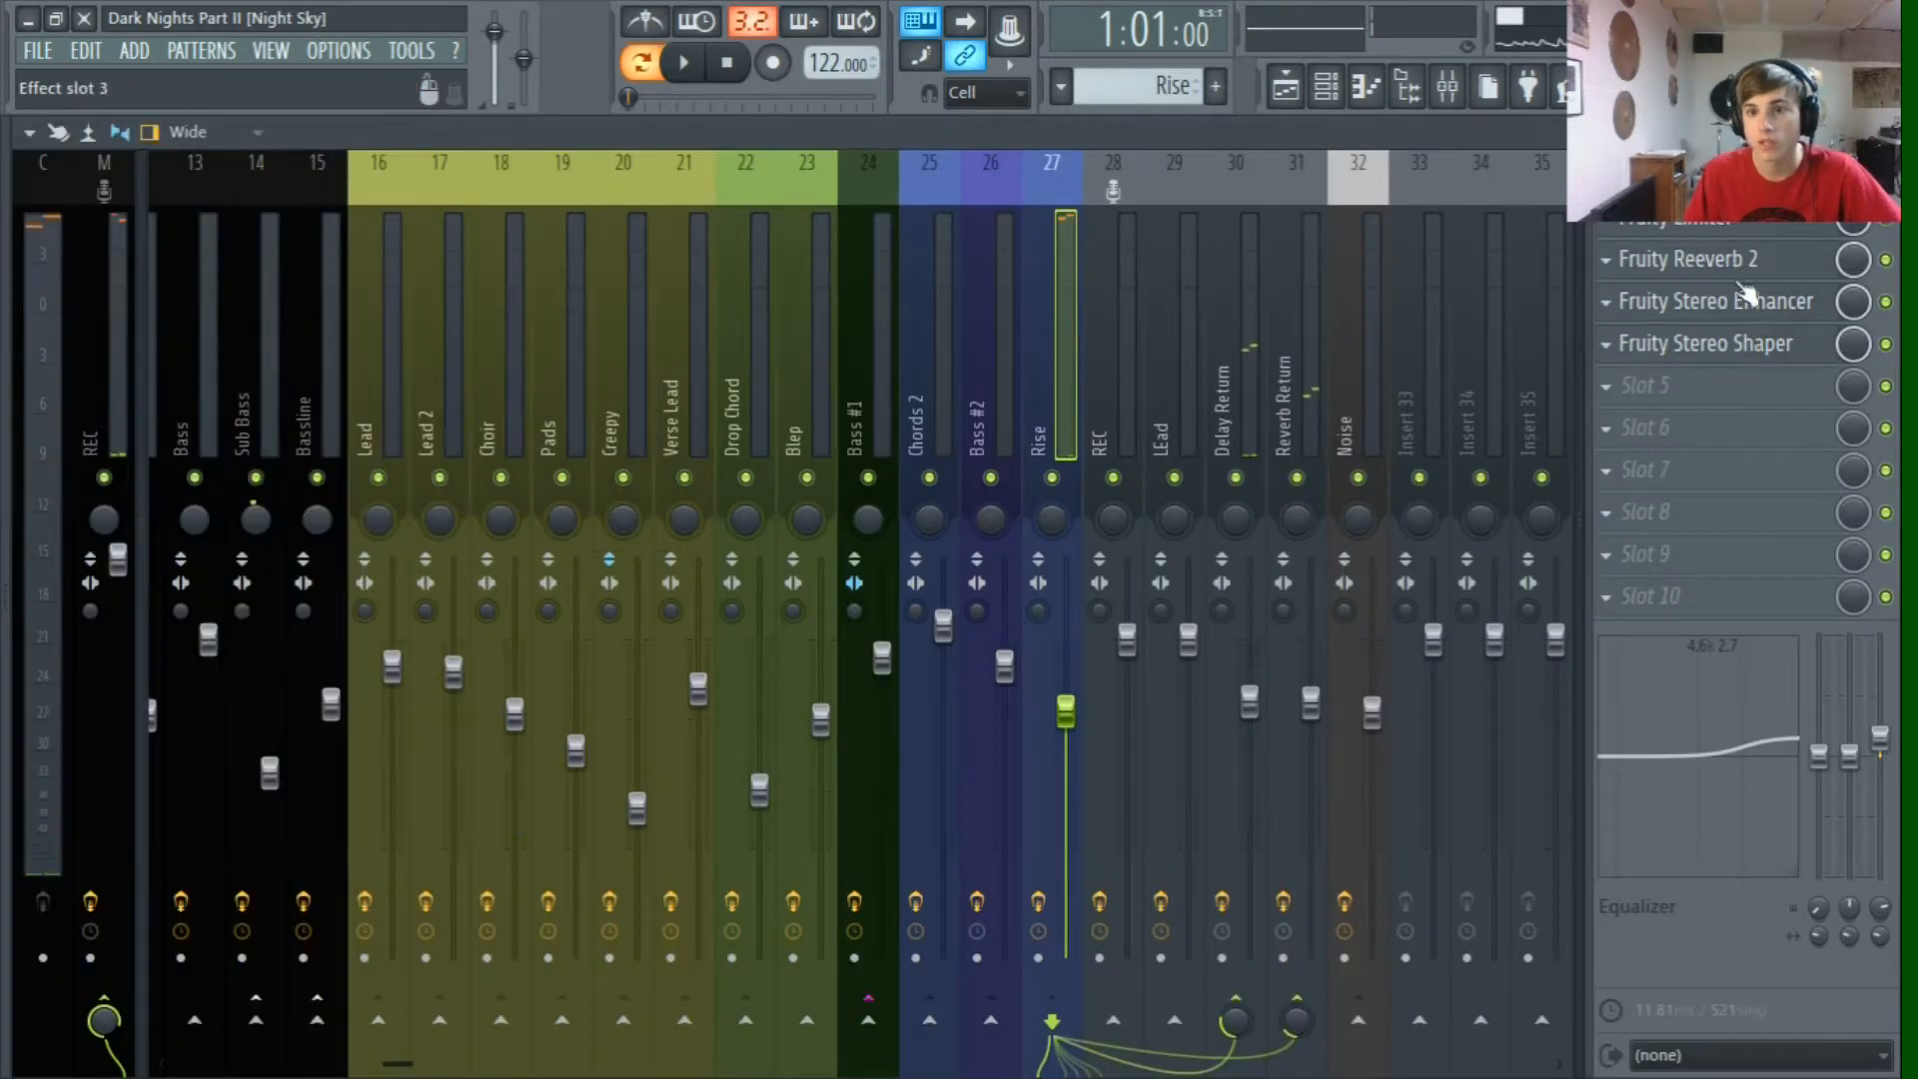
pyautogui.click(1736, 238)
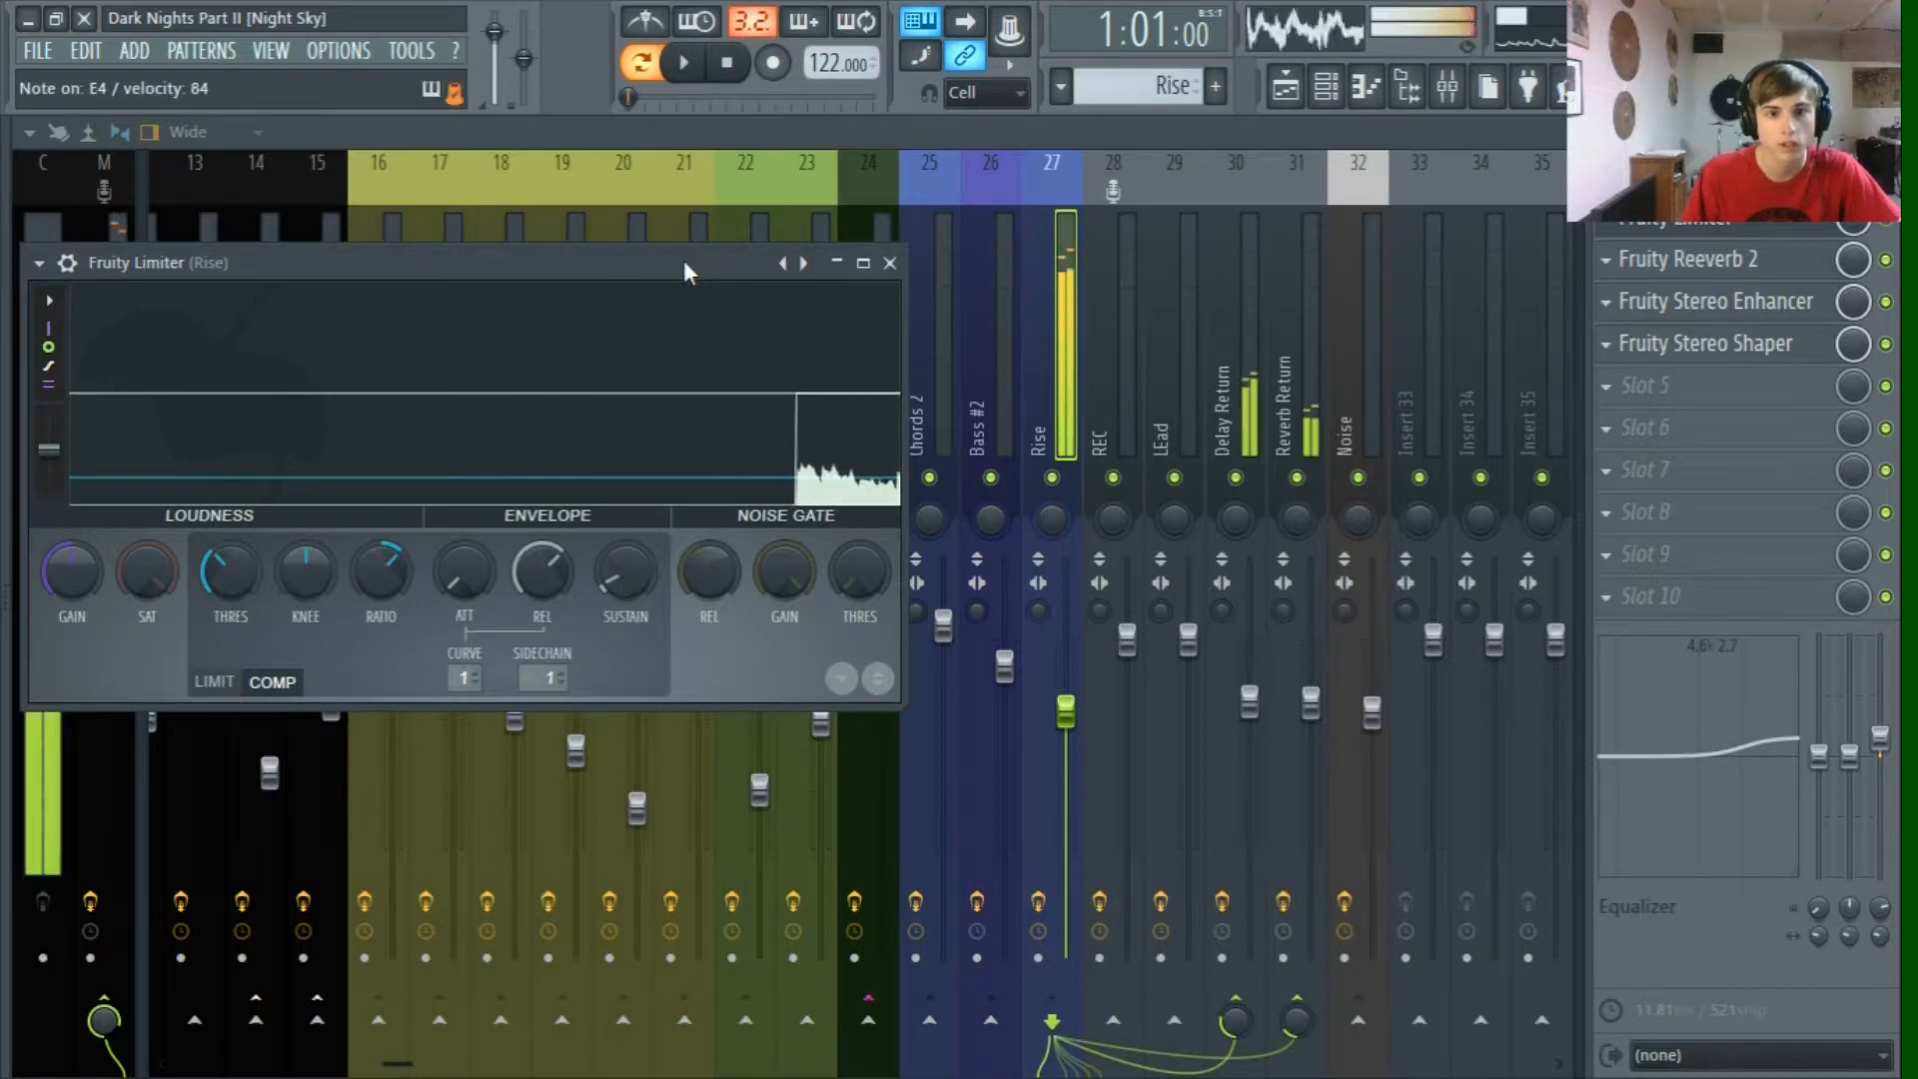
pyautogui.click(1734, 249)
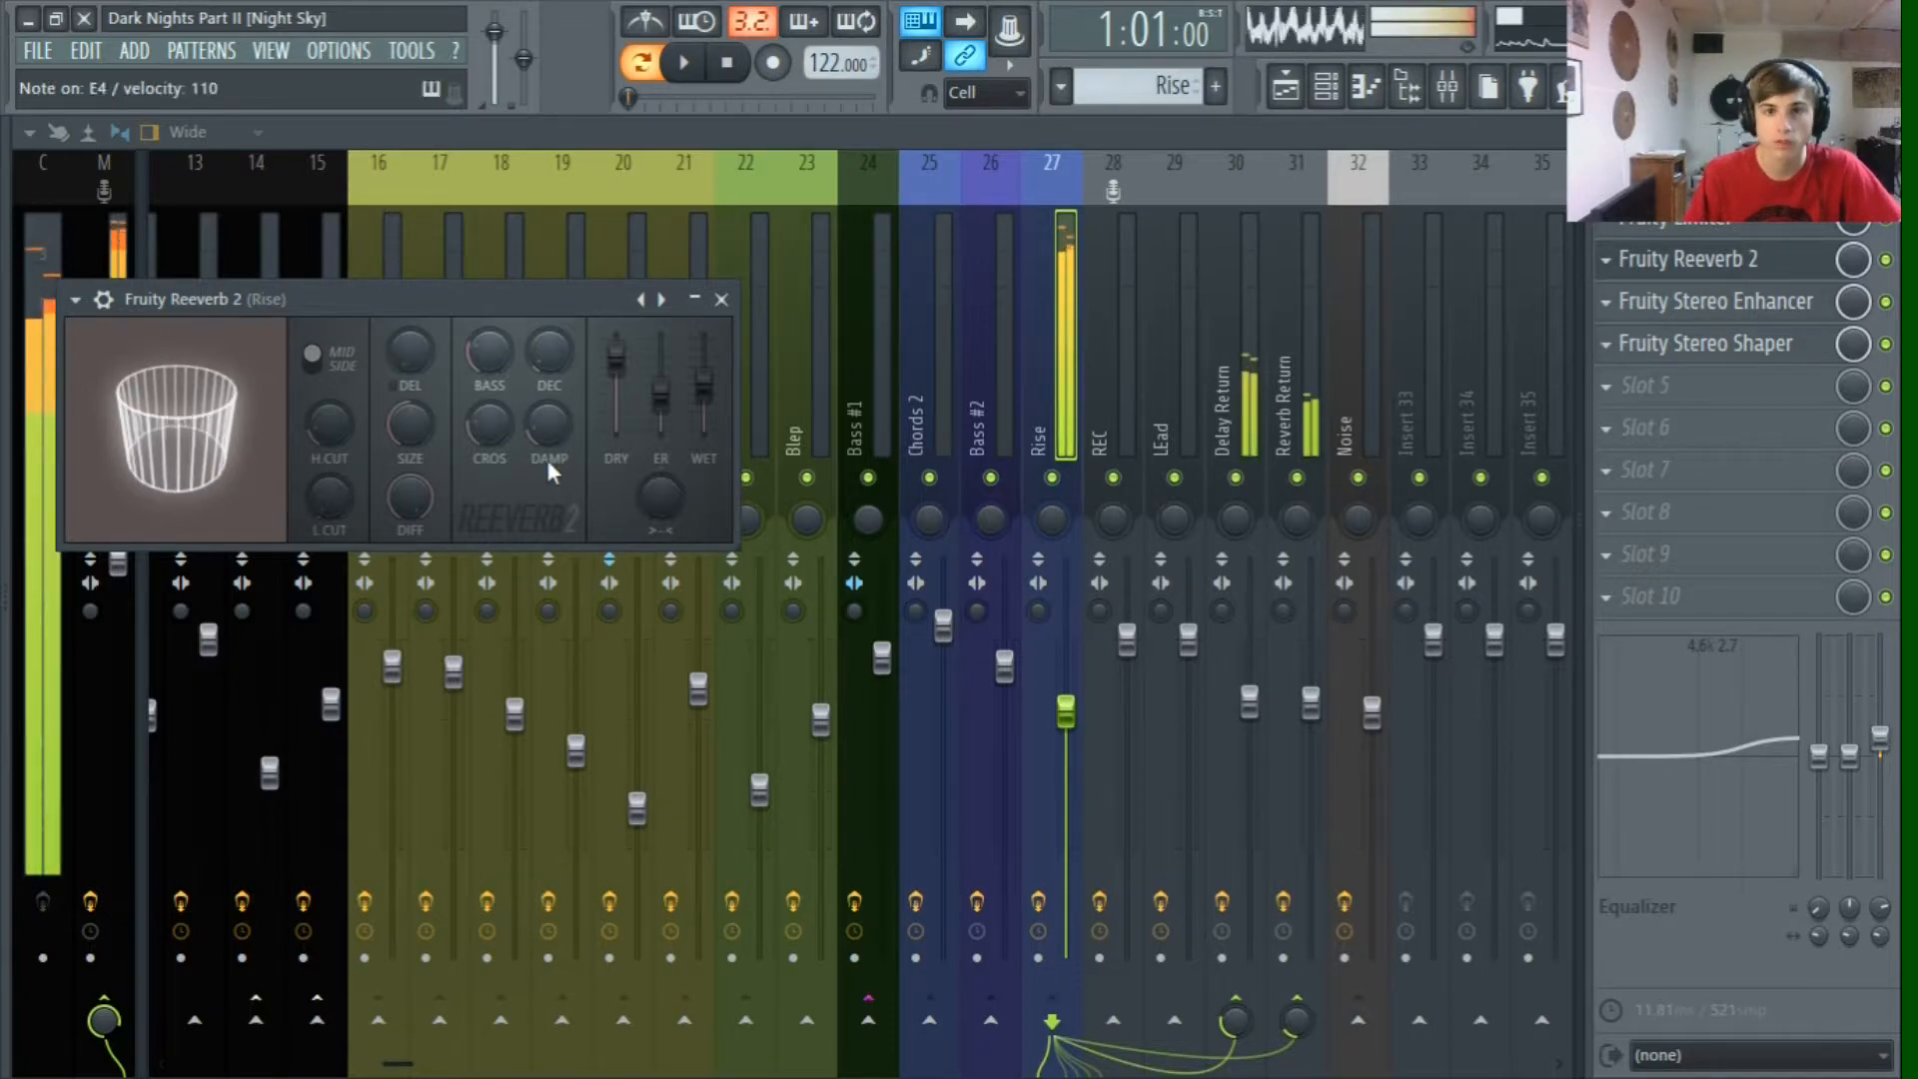
pyautogui.click(1733, 258)
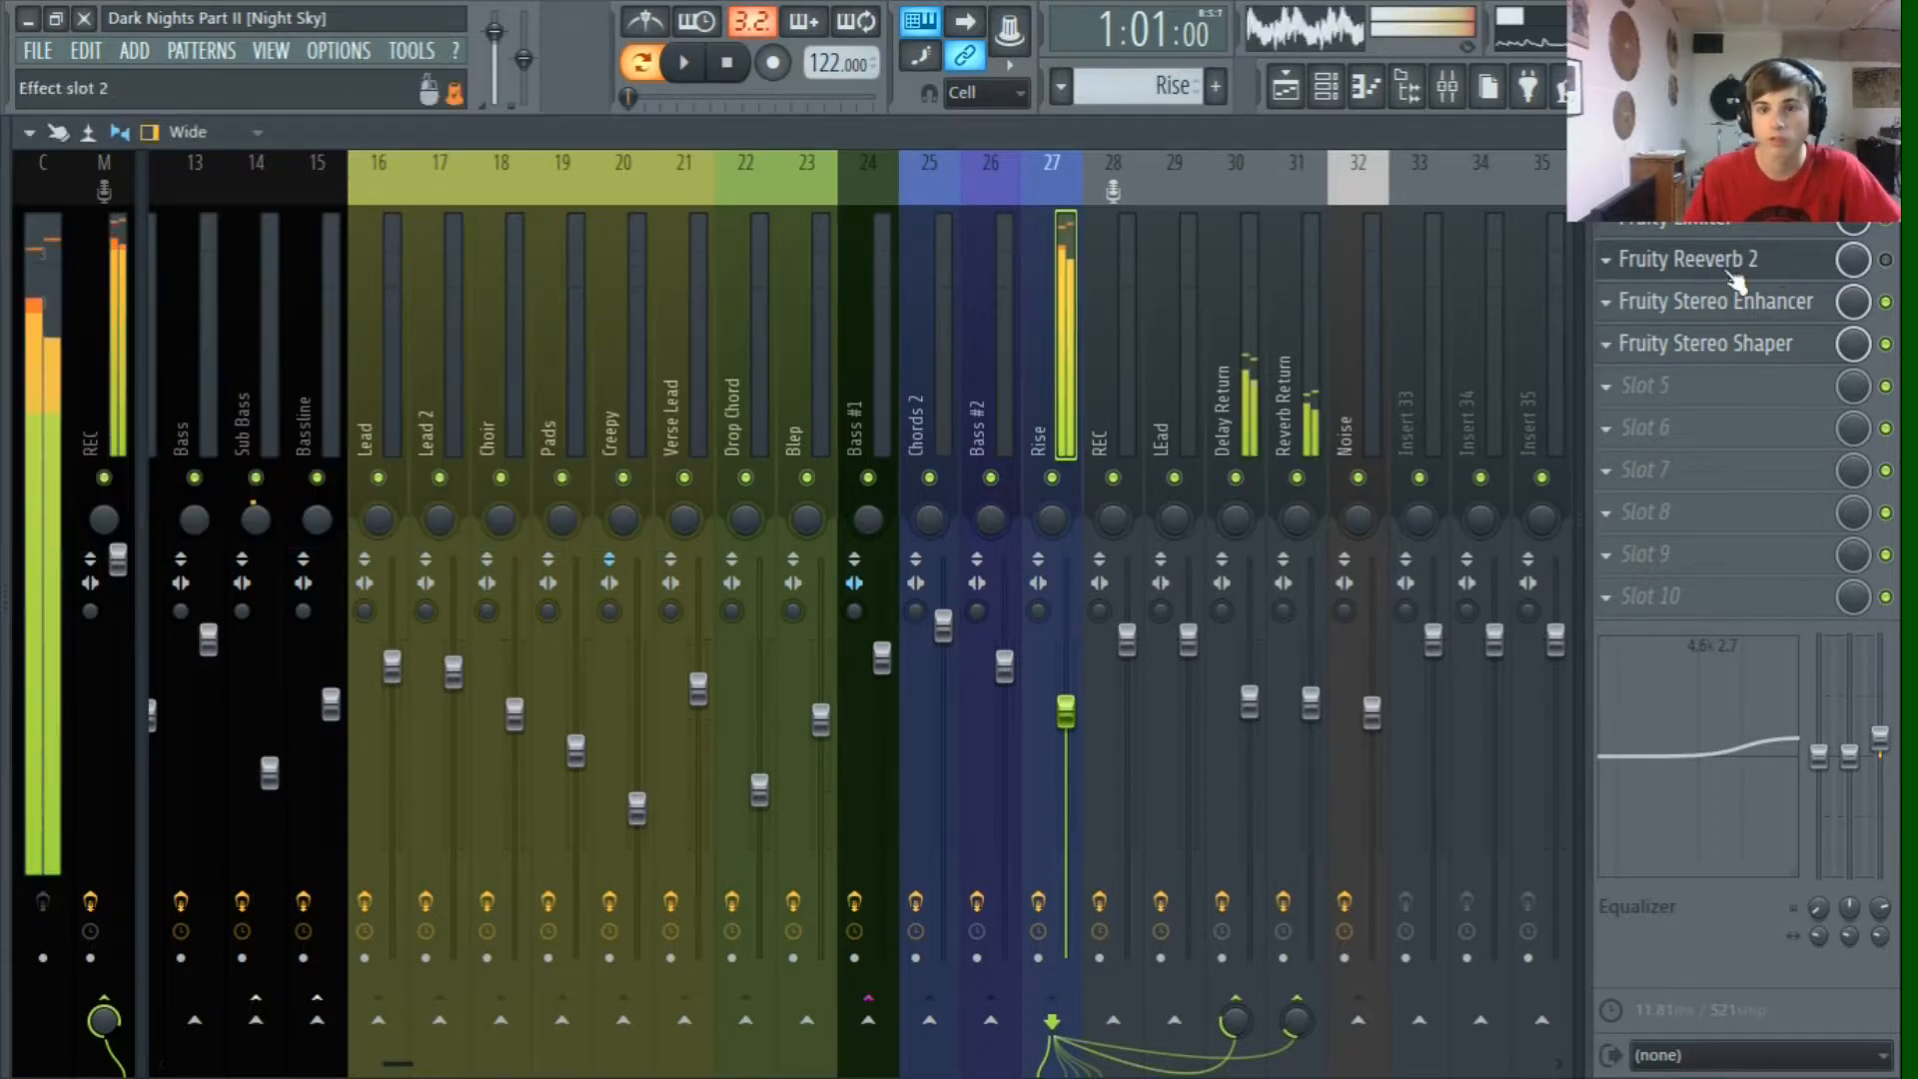
# Step: Play the arrangement around bars 29 to 34, re-enable Fruity Reeverb 2 on the Rise mixer track, then stop playback
pyautogui.click(1285, 86)
pyautogui.press('space')
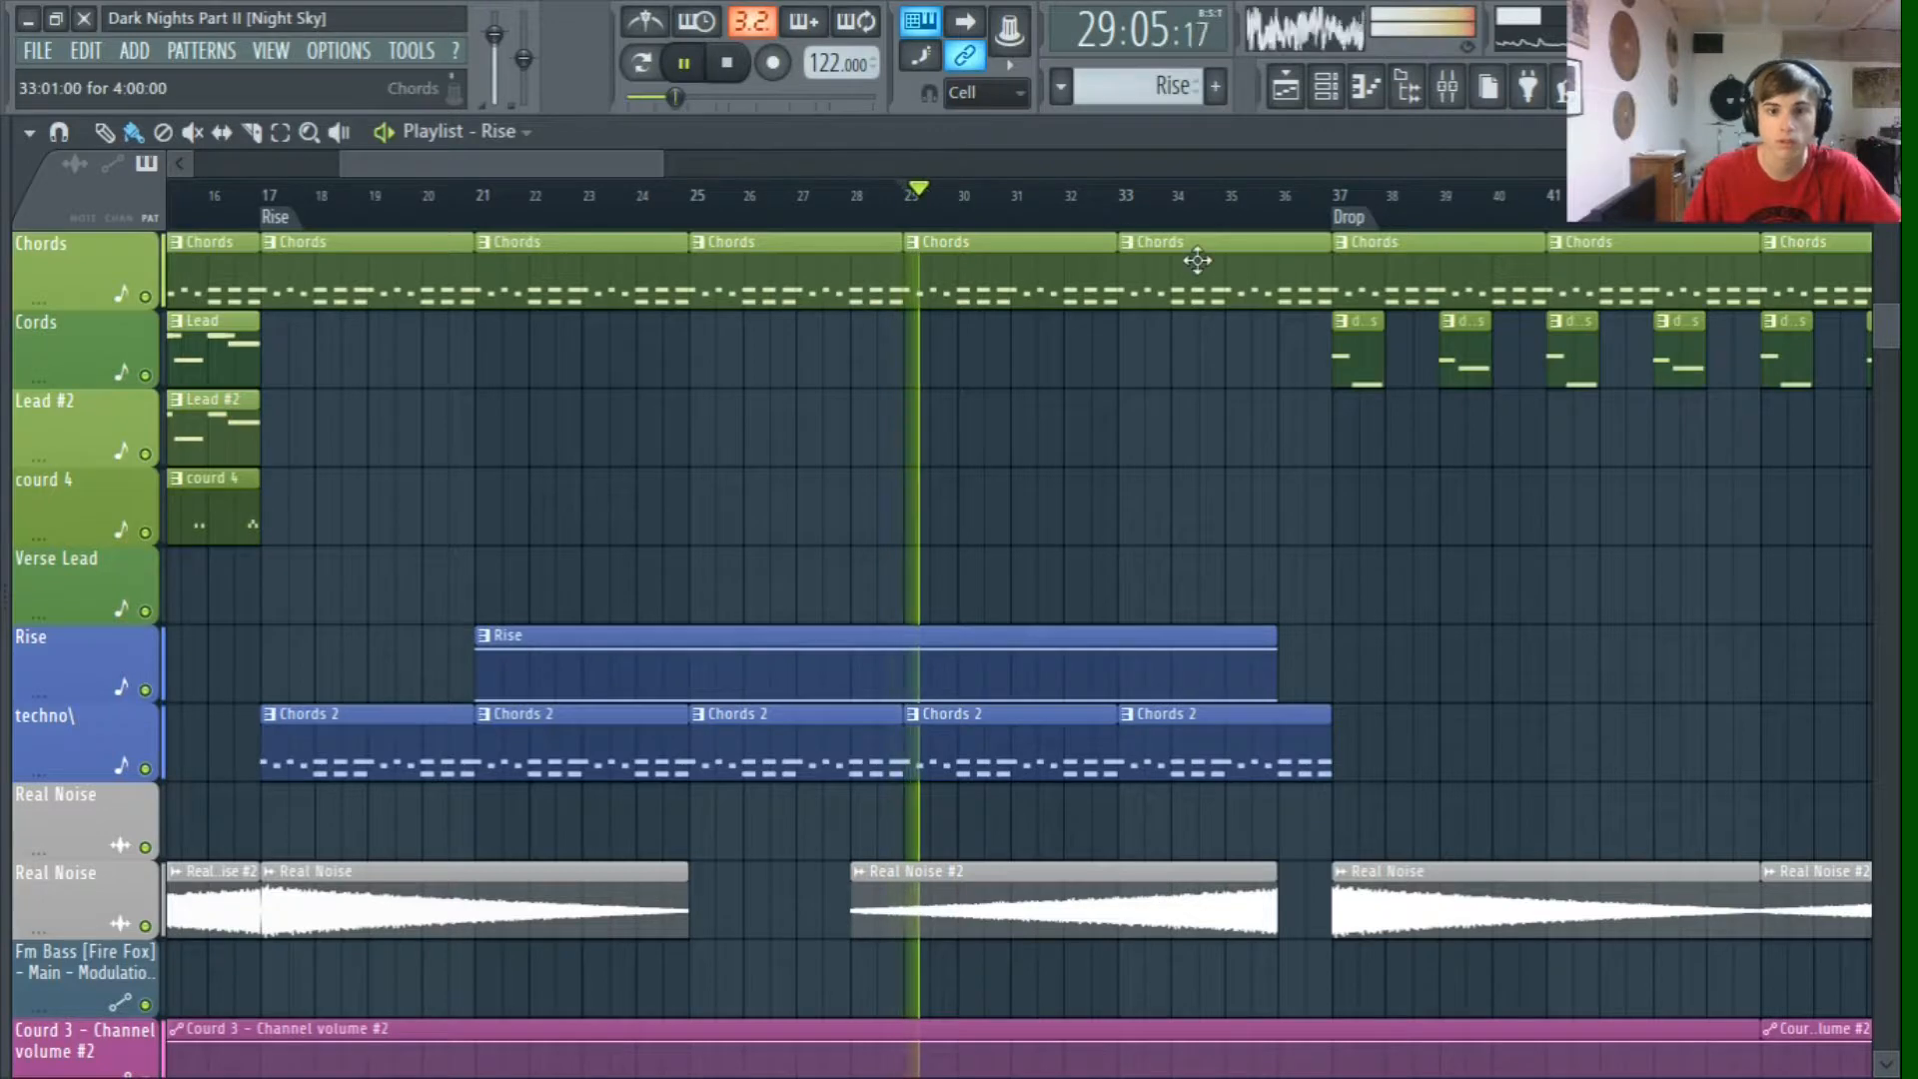
pyautogui.click(1184, 204)
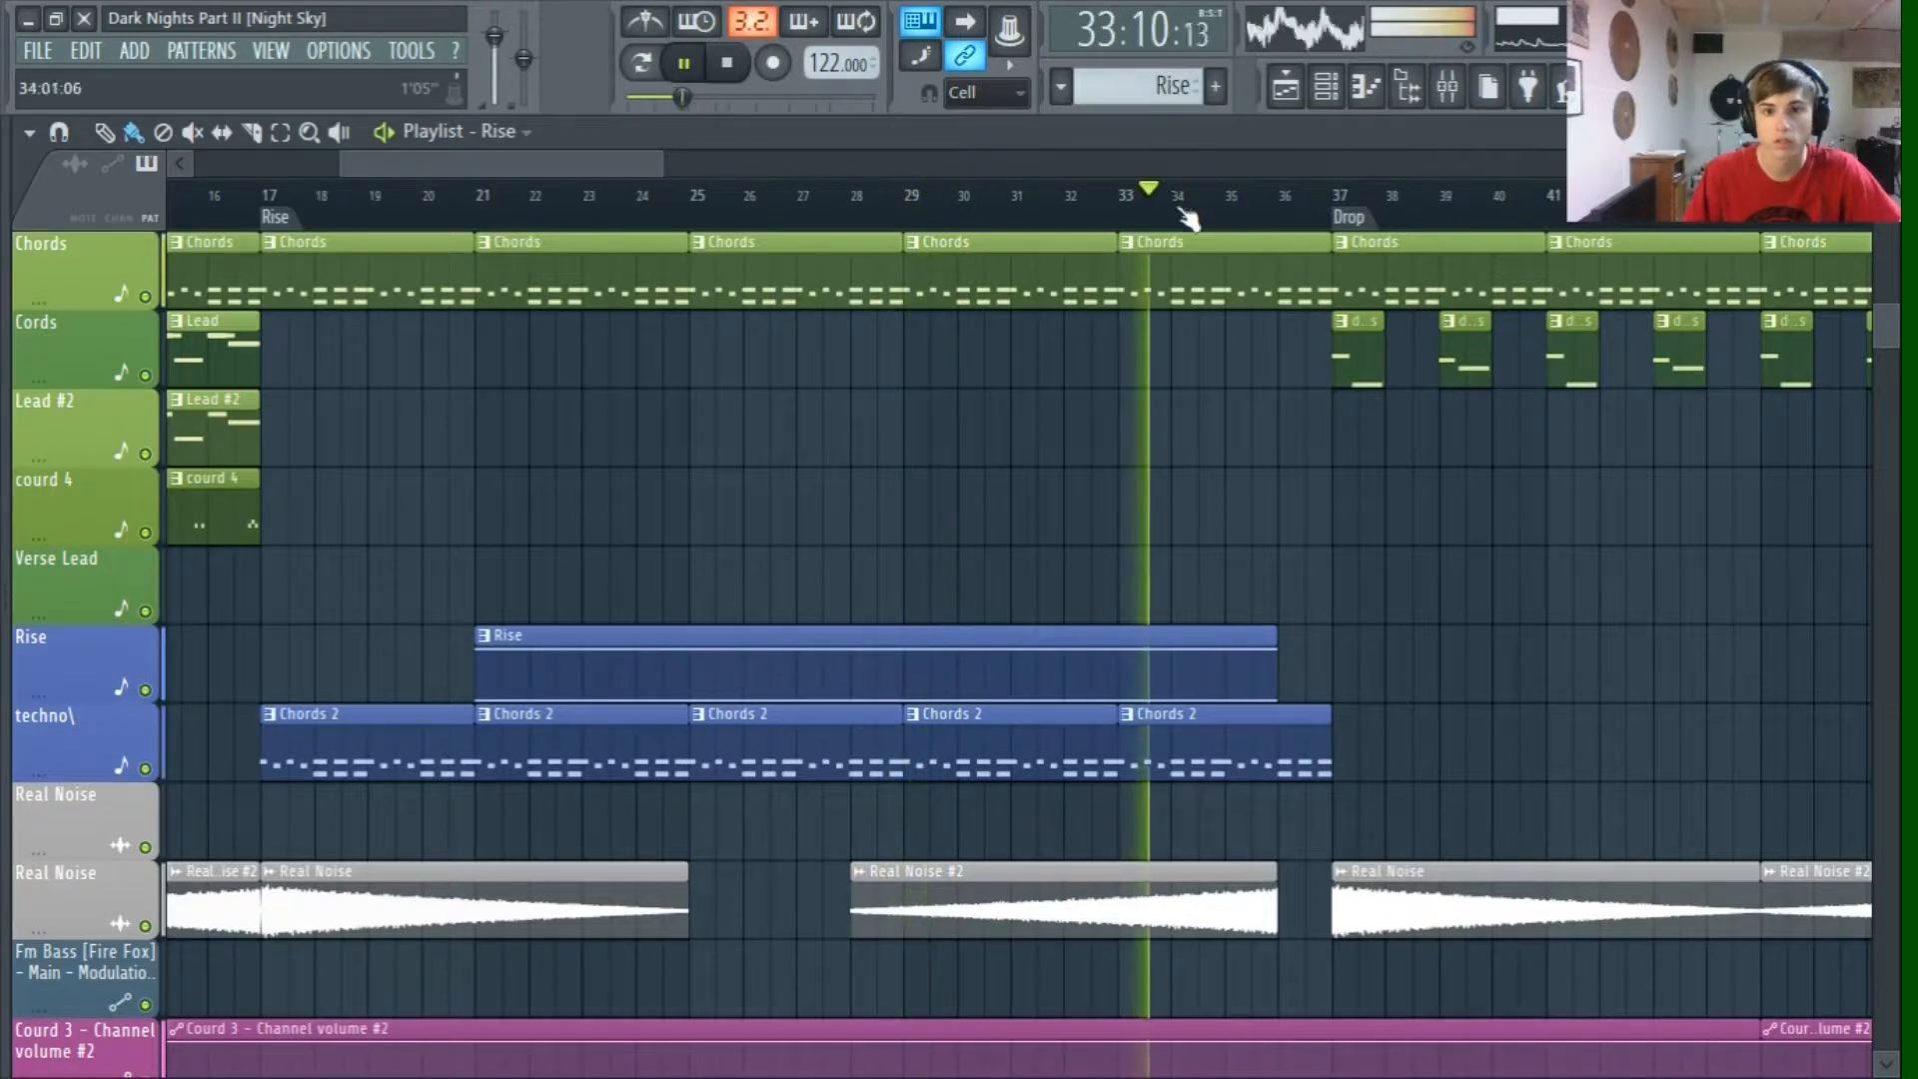
pyautogui.click(1447, 87)
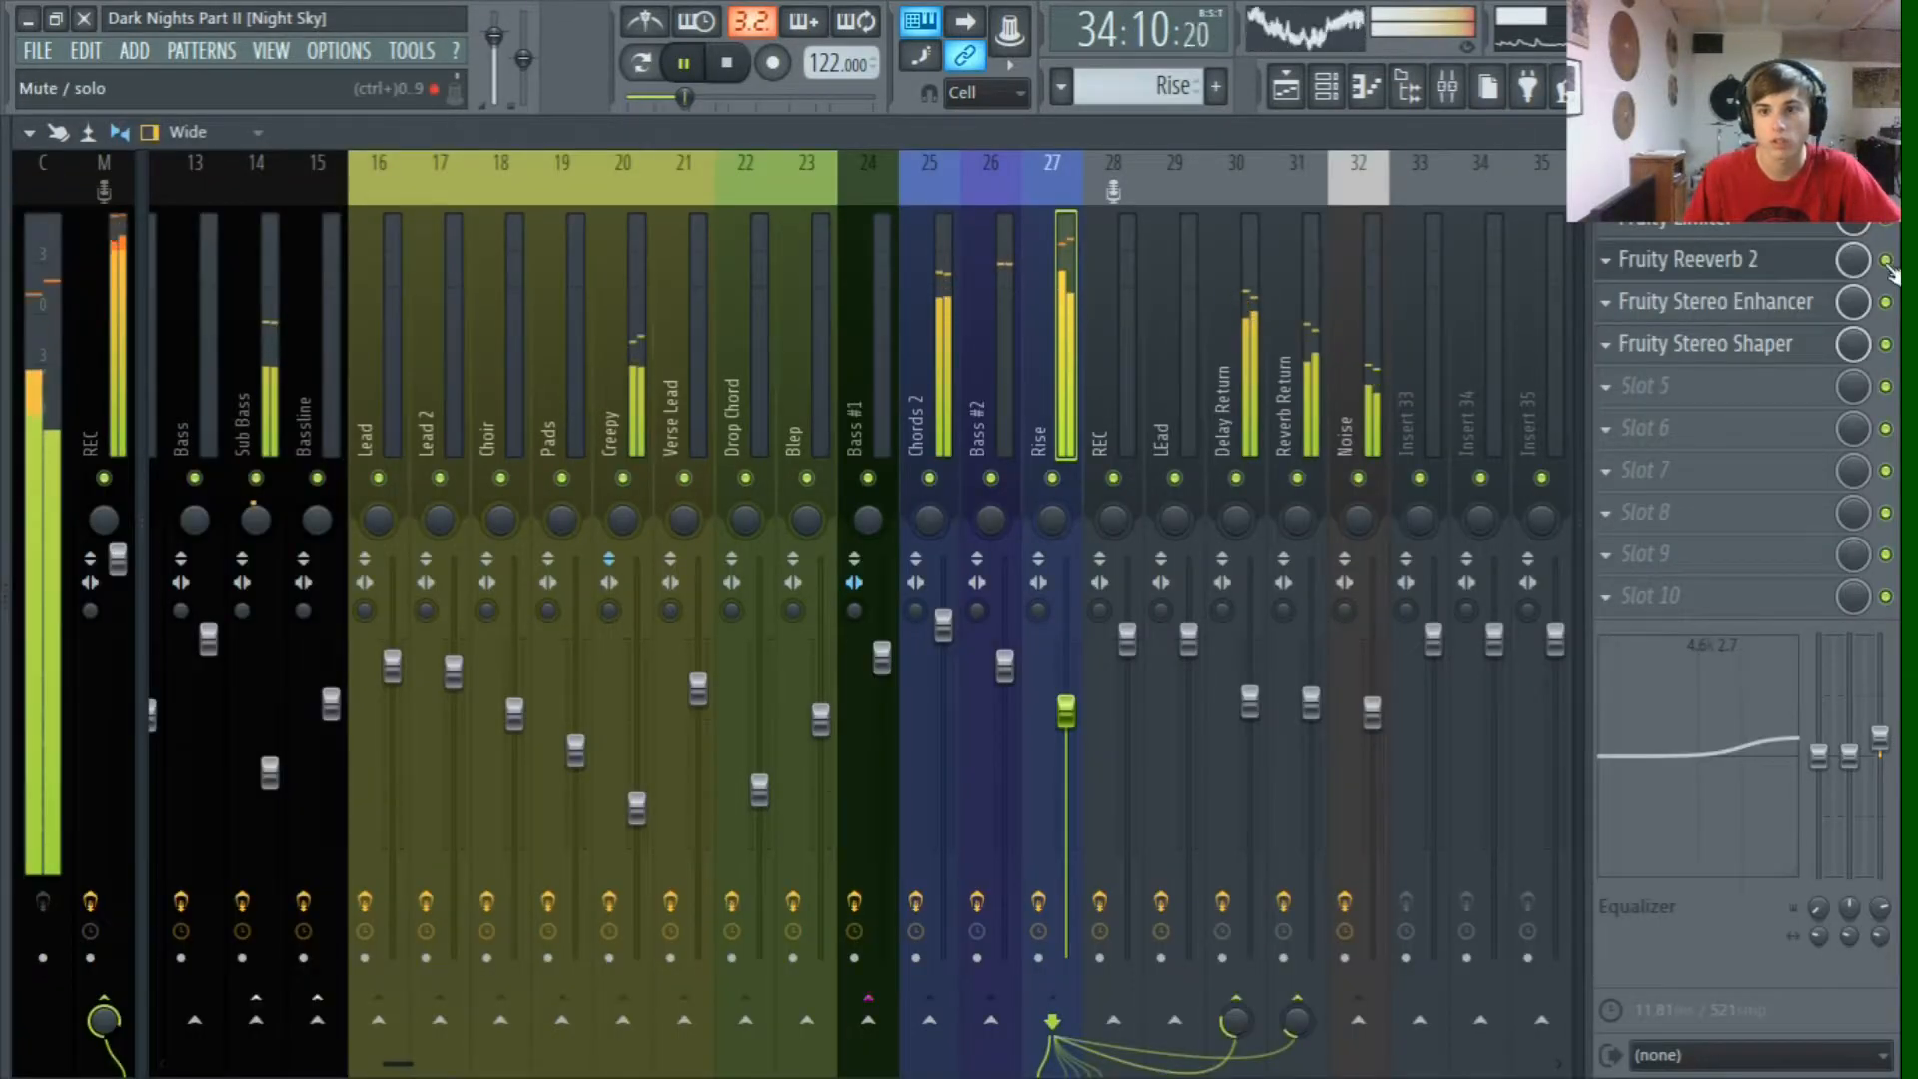
pyautogui.click(1286, 87)
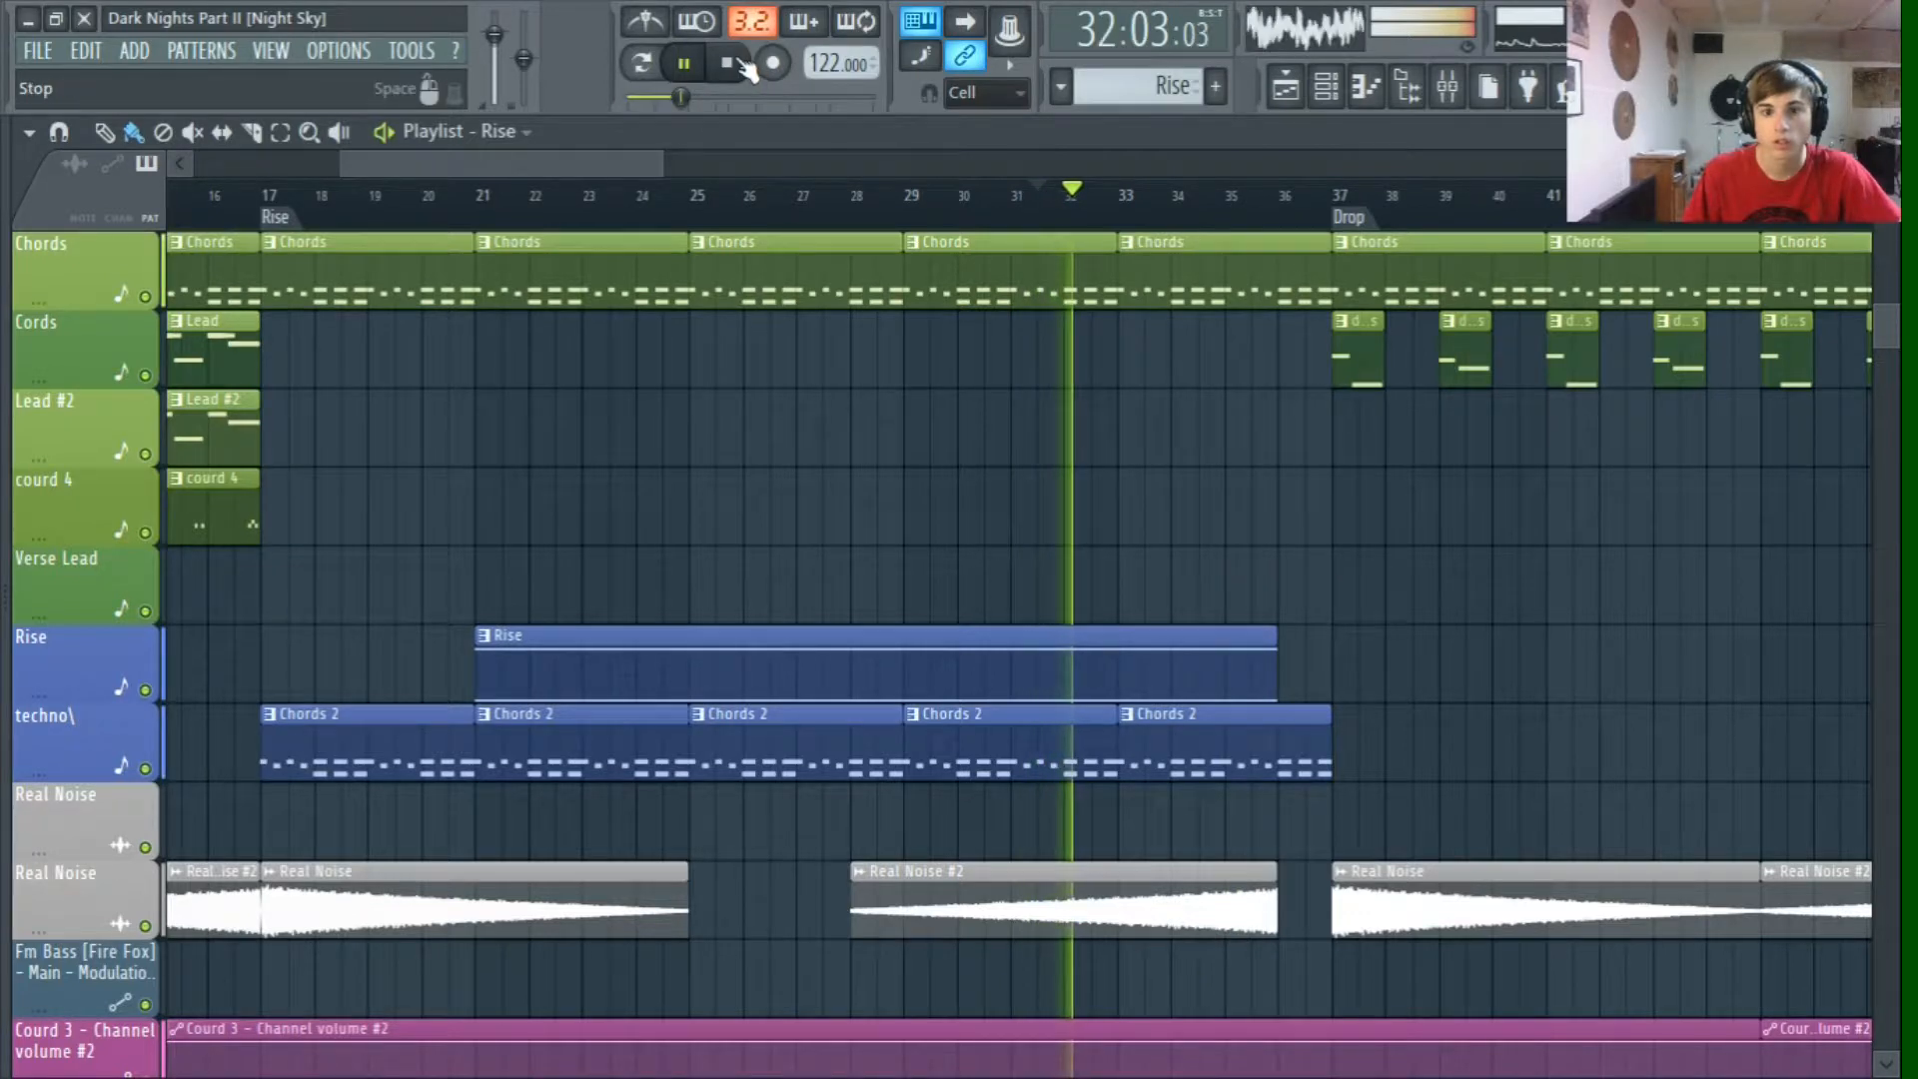
pyautogui.press('space')
# Step: Inspect the Fruity Reeverb 2, Stereo Enhancer and Stereo Shaper settings on the Rise mixer track
pyautogui.click(1448, 87)
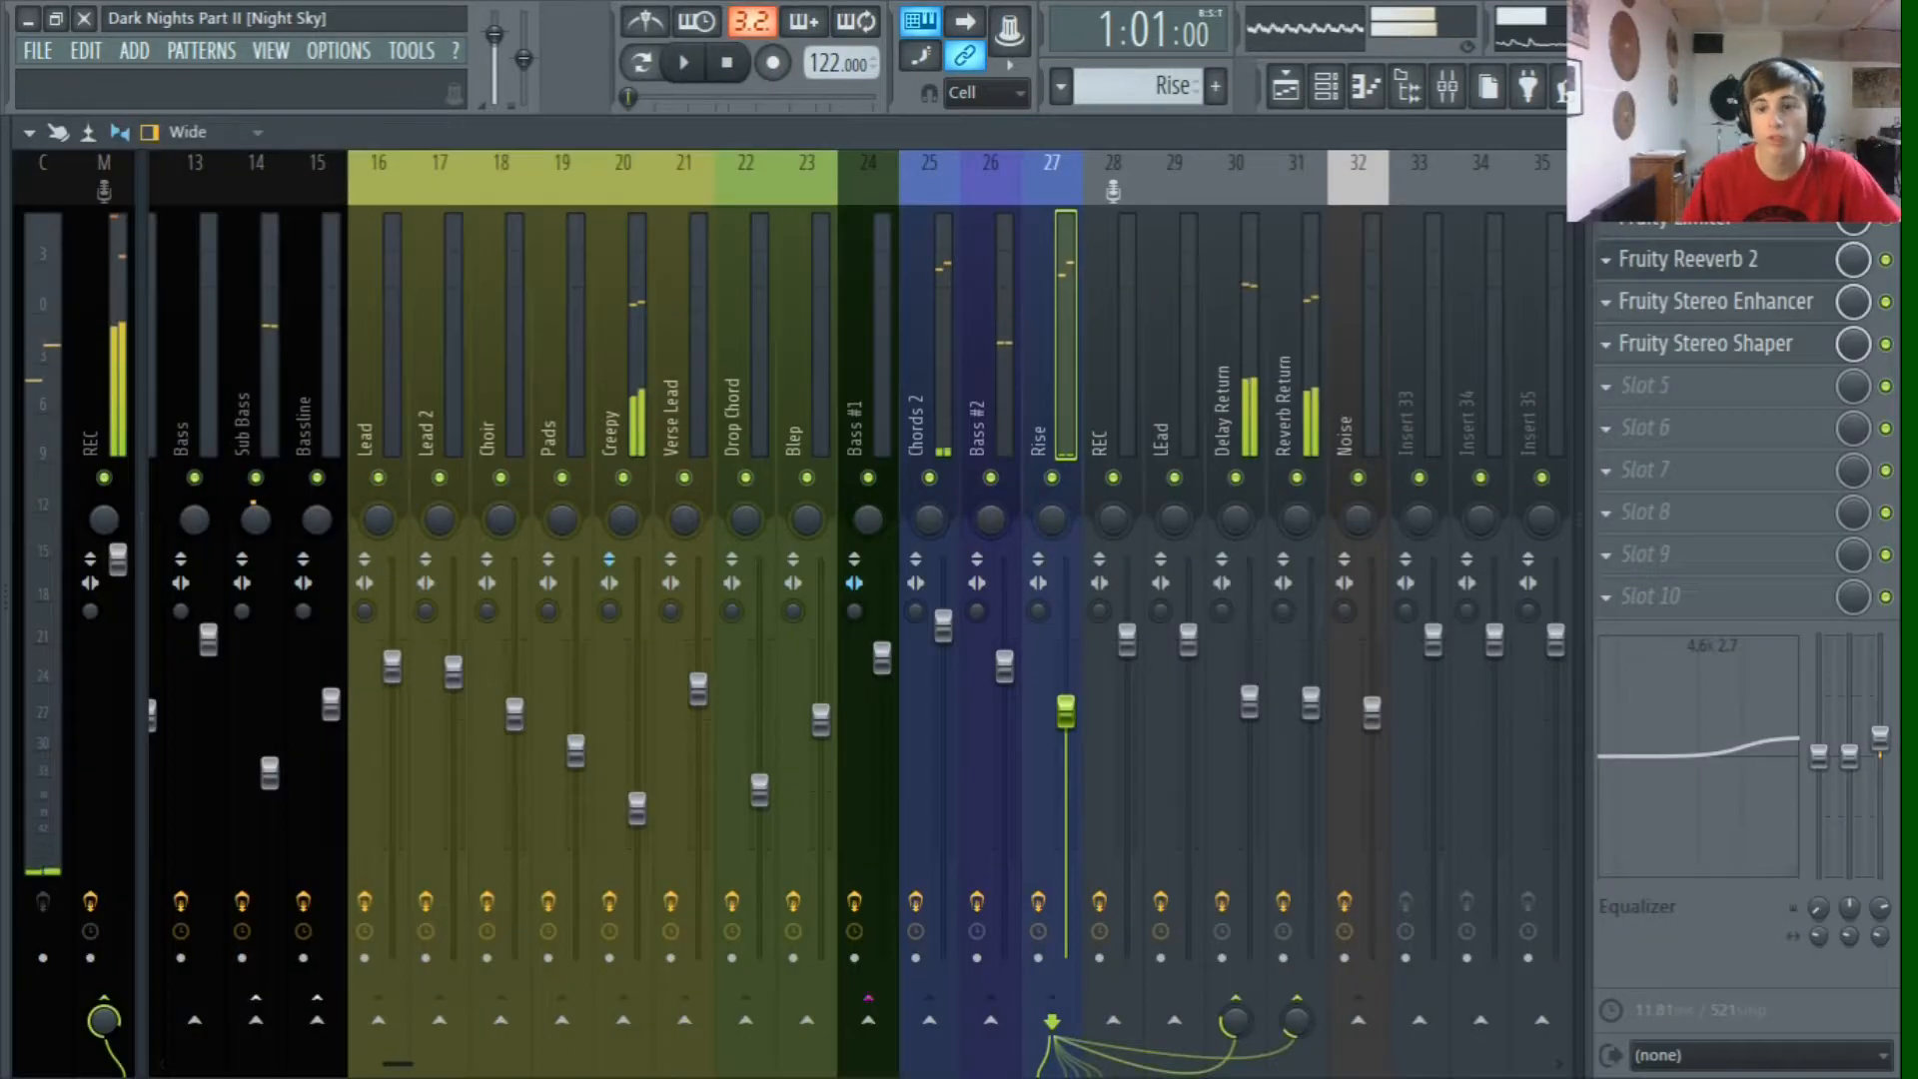
pyautogui.click(1756, 261)
pyautogui.click(1756, 261)
pyautogui.click(1751, 309)
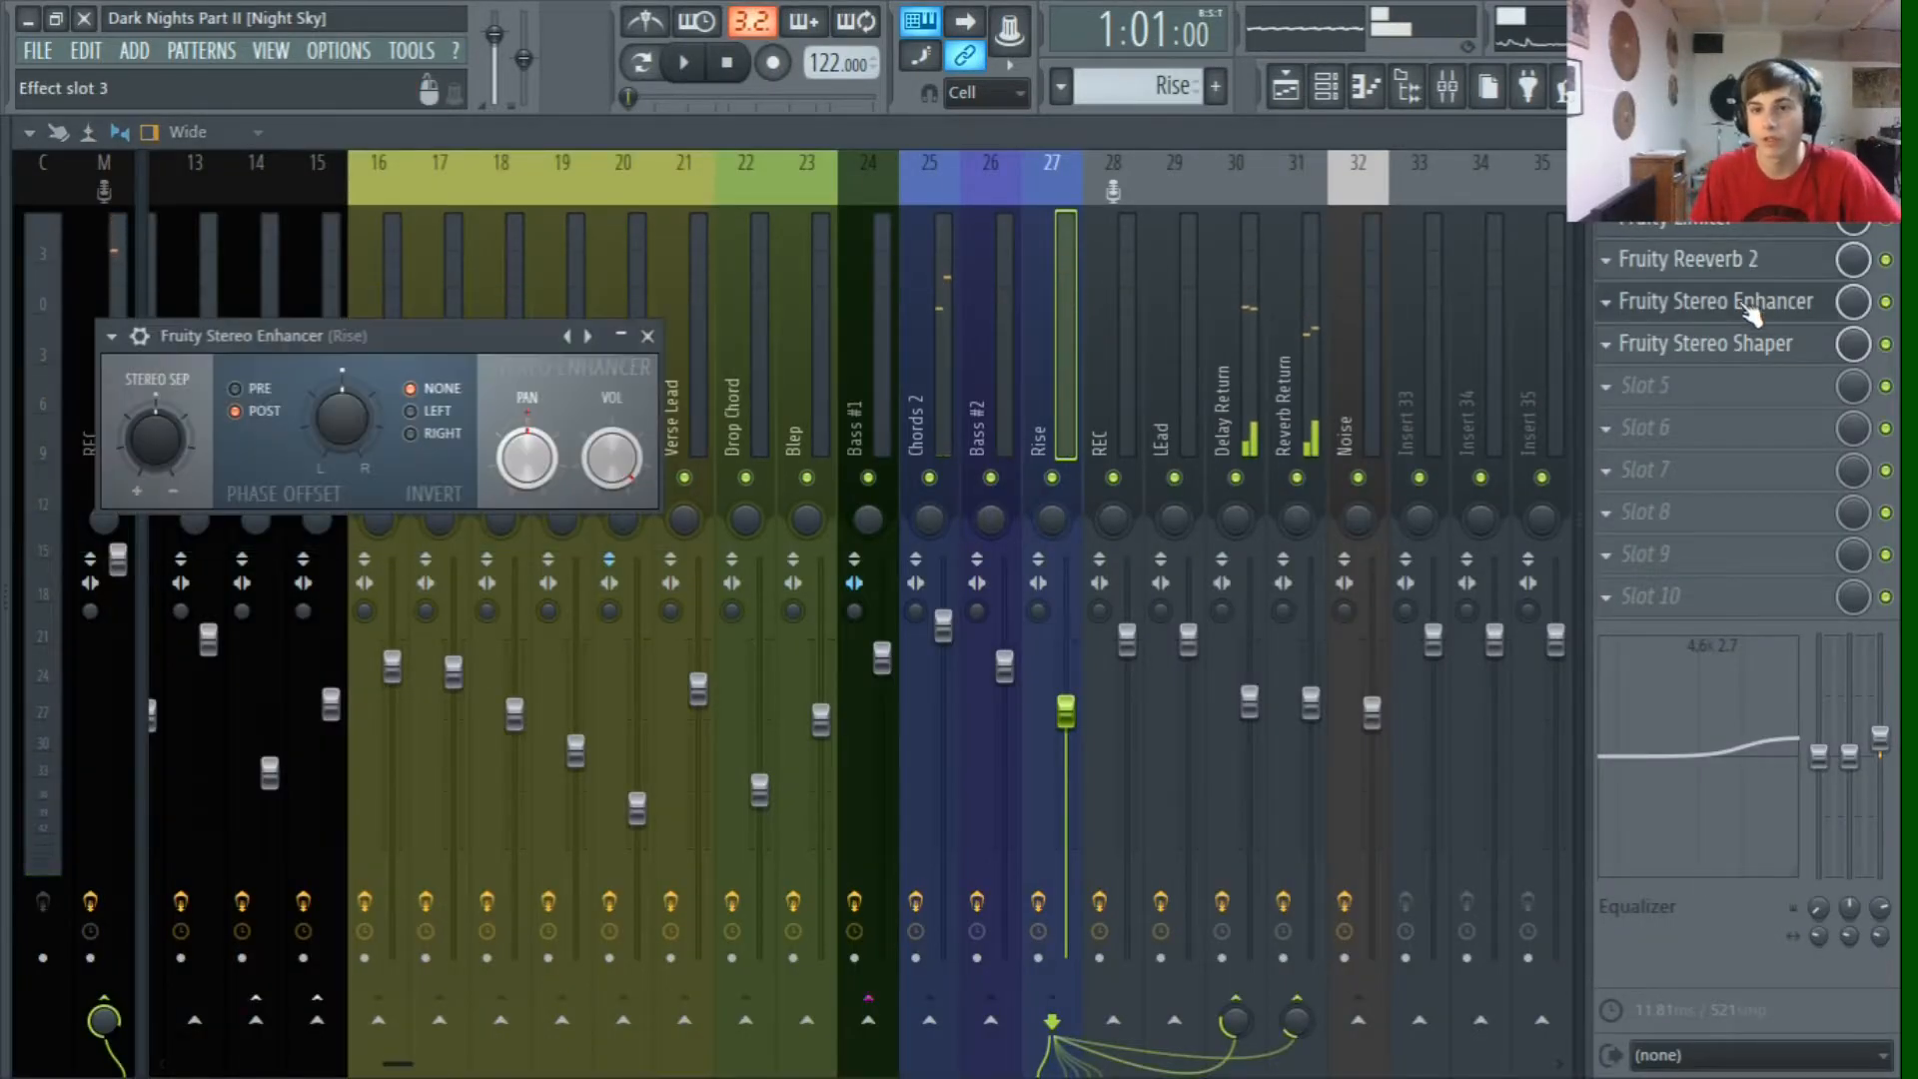
pyautogui.click(1750, 309)
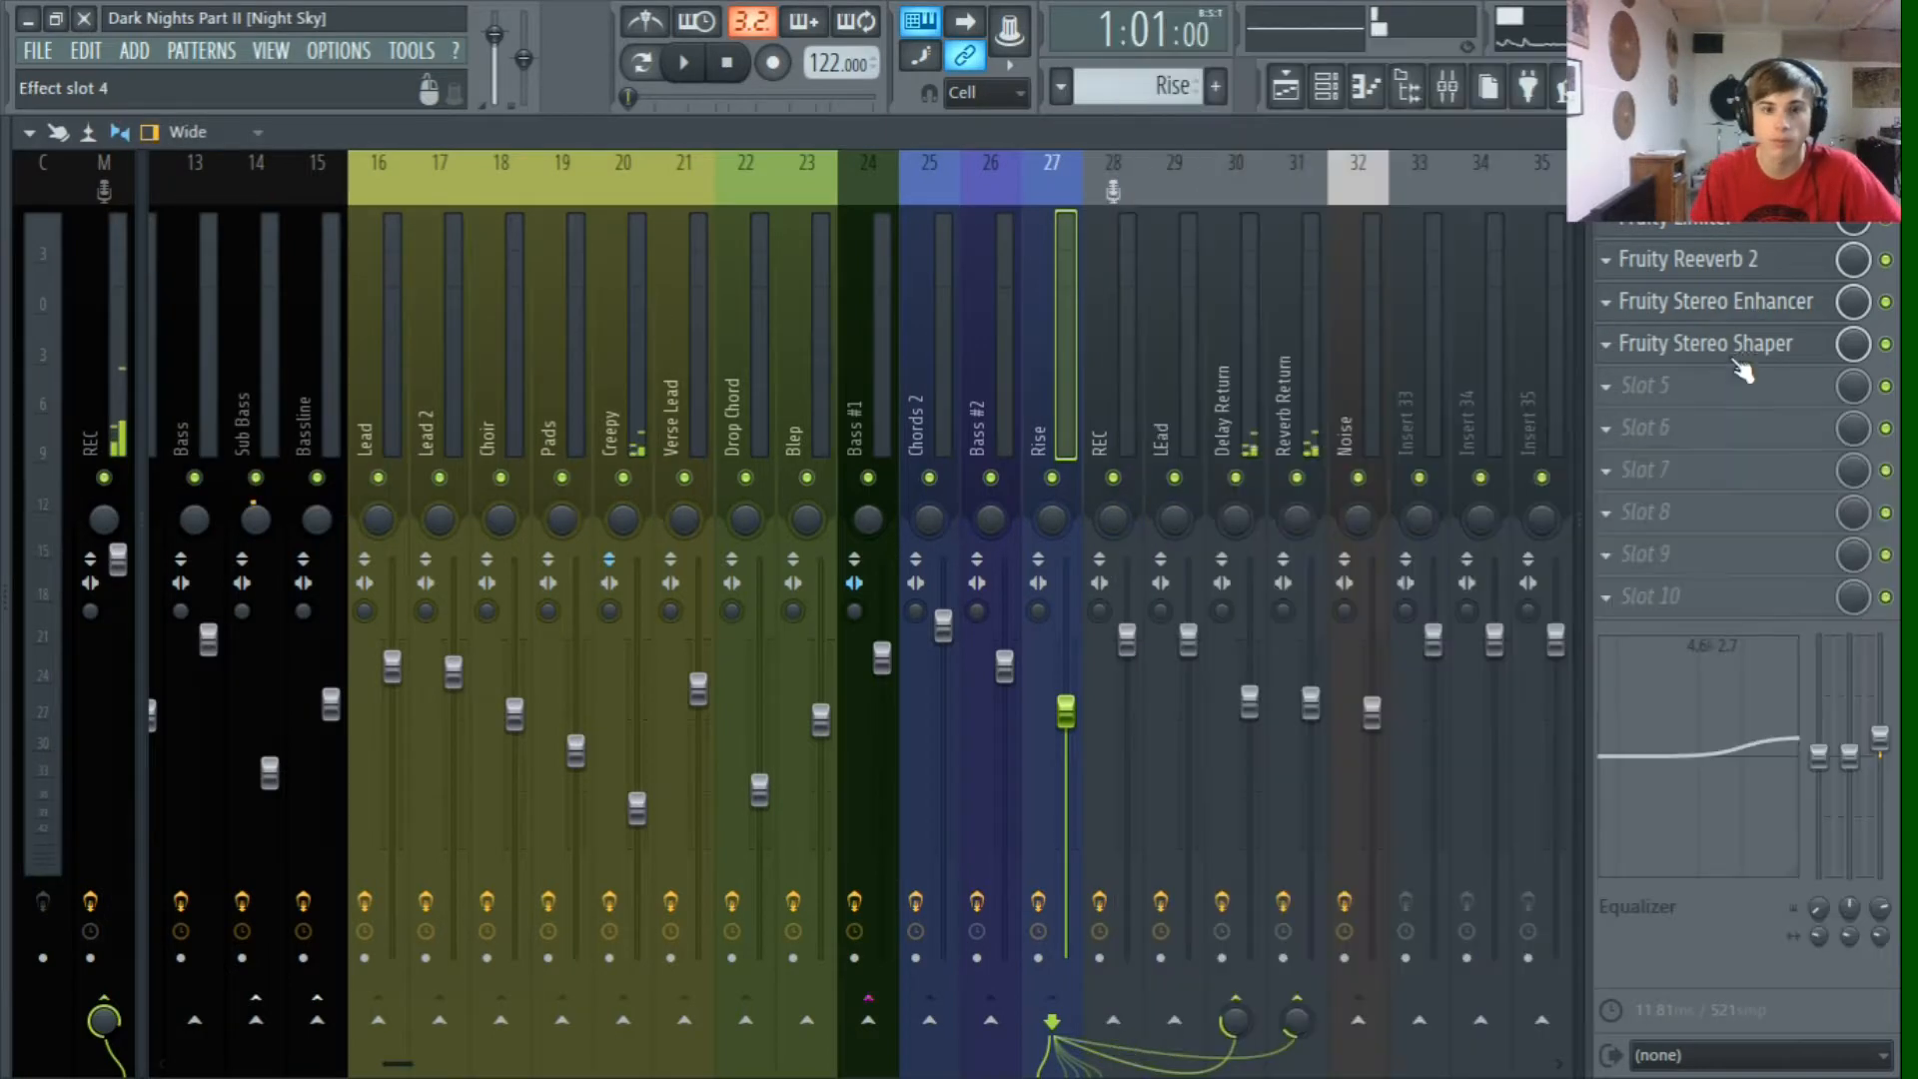
pyautogui.click(1733, 350)
pyautogui.moveTo(312, 377); pyautogui.dragTo(502, 300)
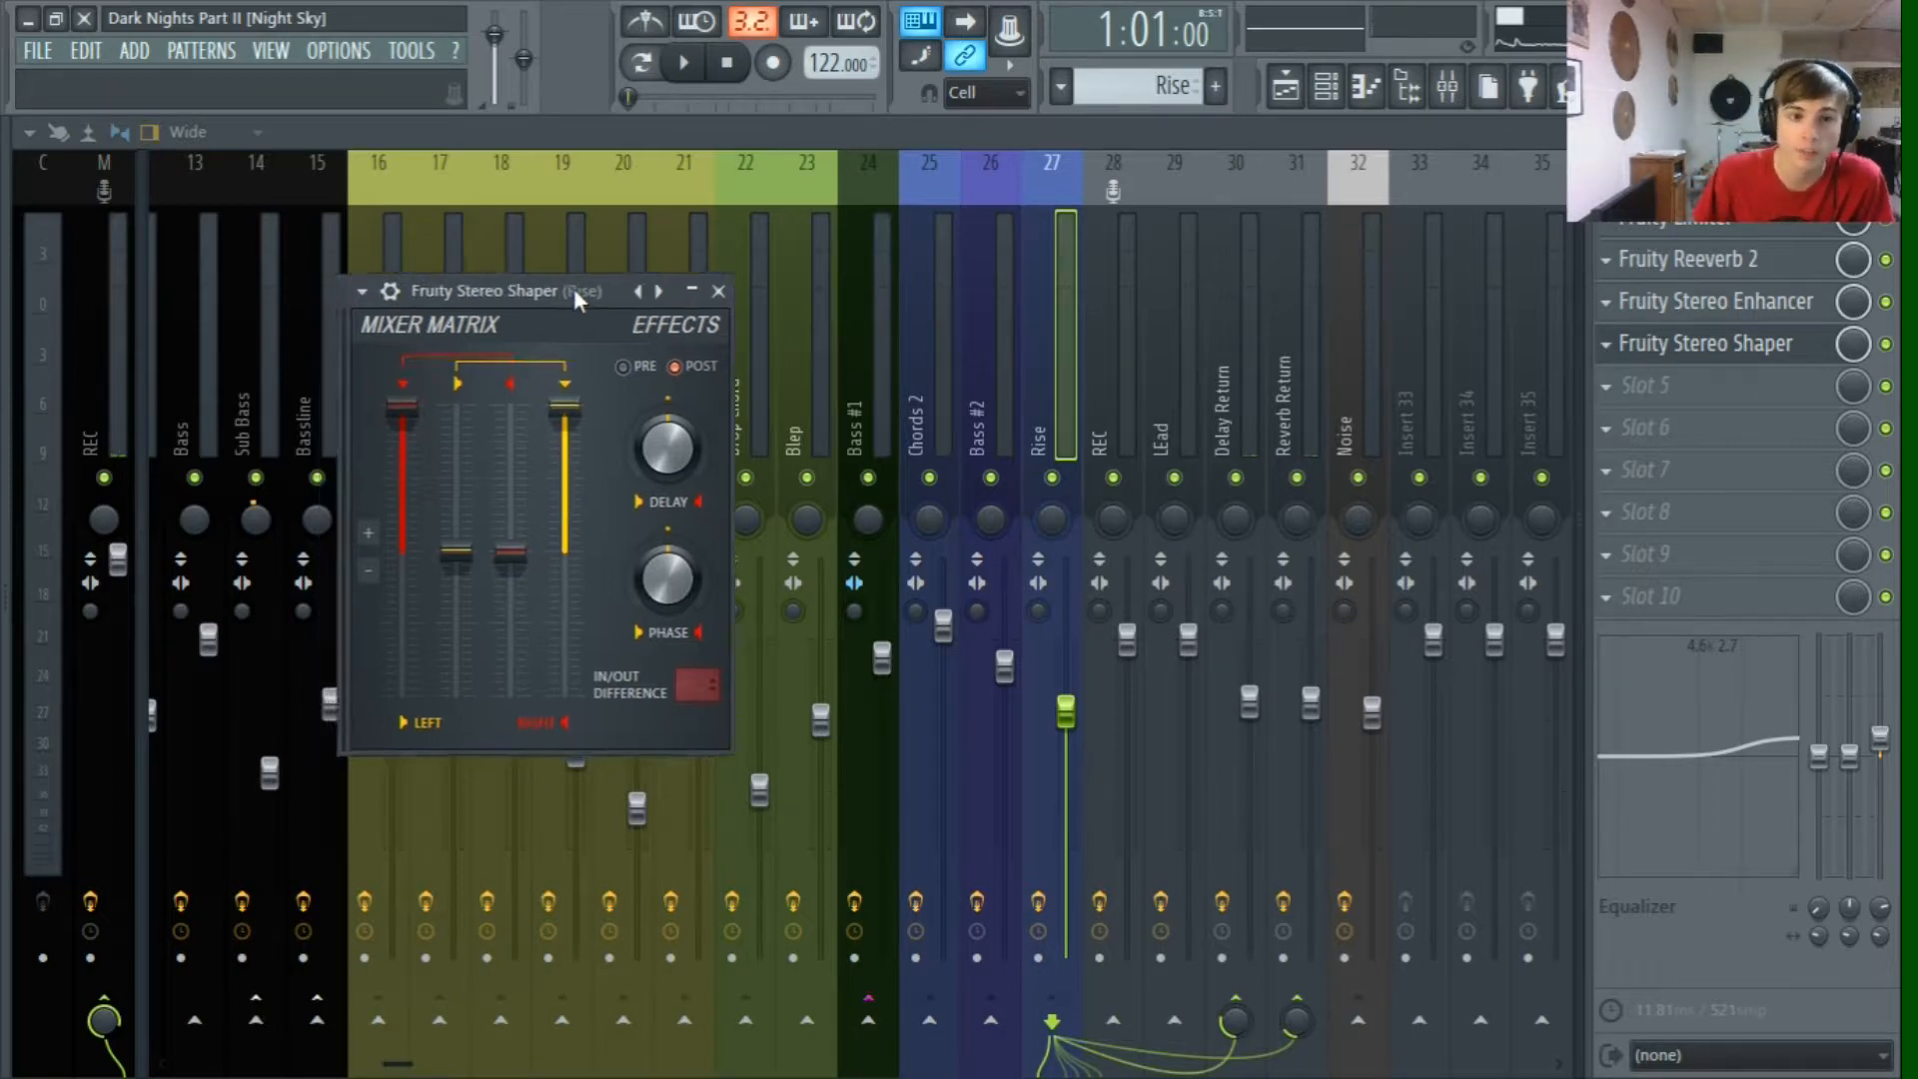
pyautogui.moveTo(561, 291); pyautogui.dragTo(668, 273)
pyautogui.moveTo(593, 539); pyautogui.dragTo(540, 493)
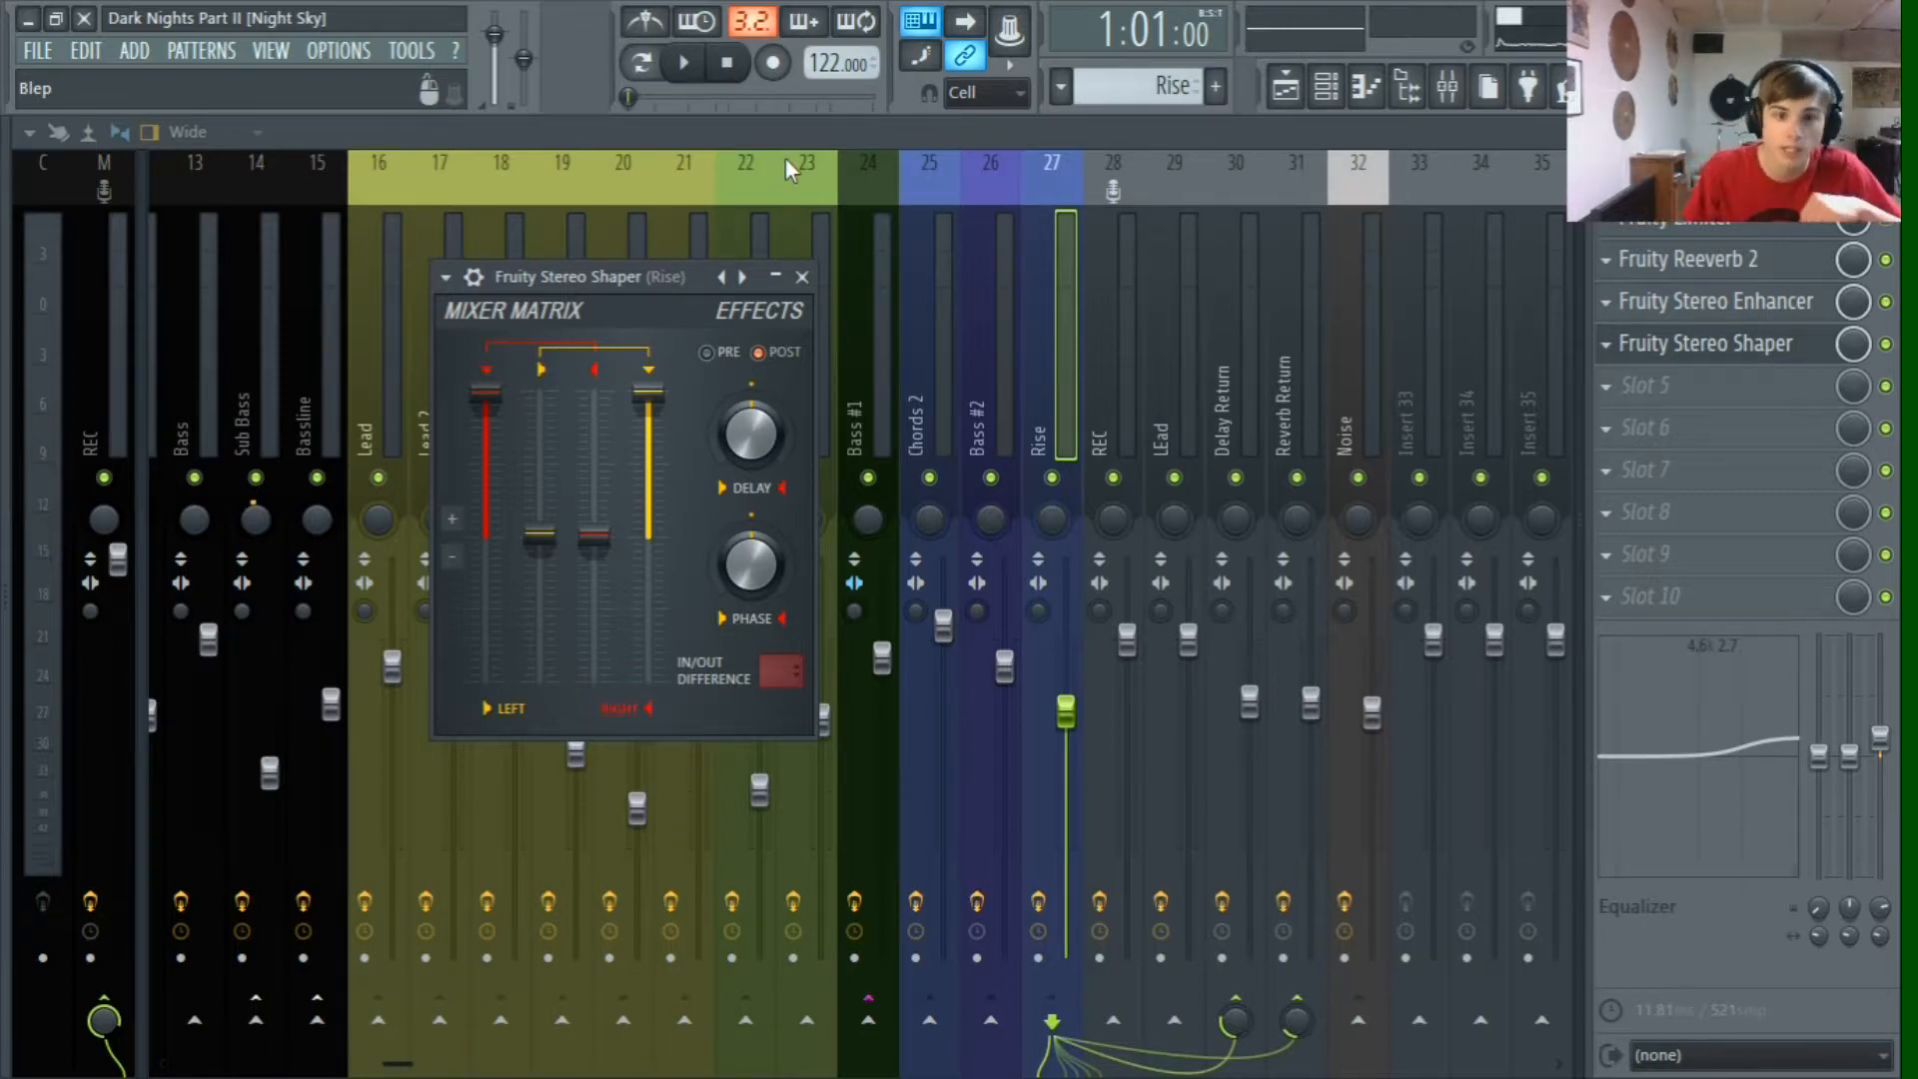
# Step: Play the Rise section from bar 27 and watch the Fruity Limiter on the Rise mixer track, then stop playback
pyautogui.click(1285, 92)
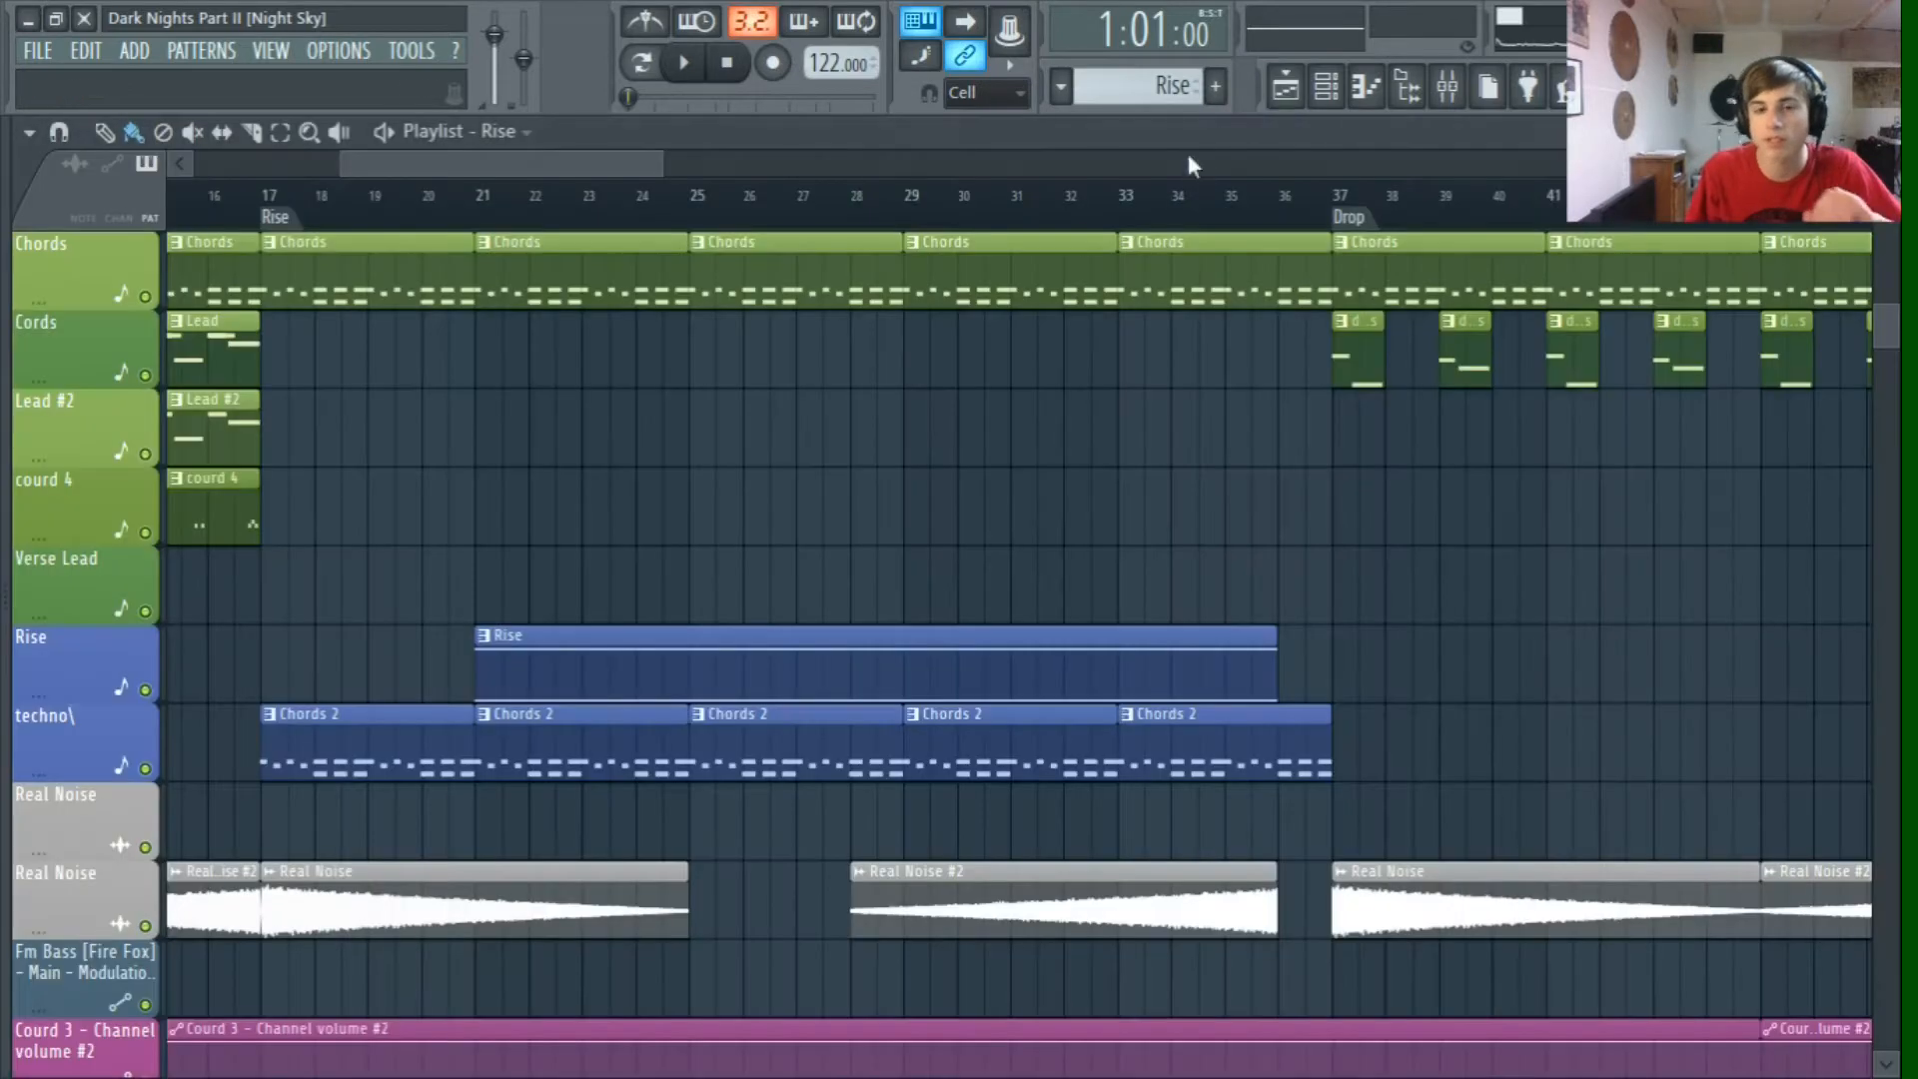
pyautogui.click(835, 215)
pyautogui.press('space')
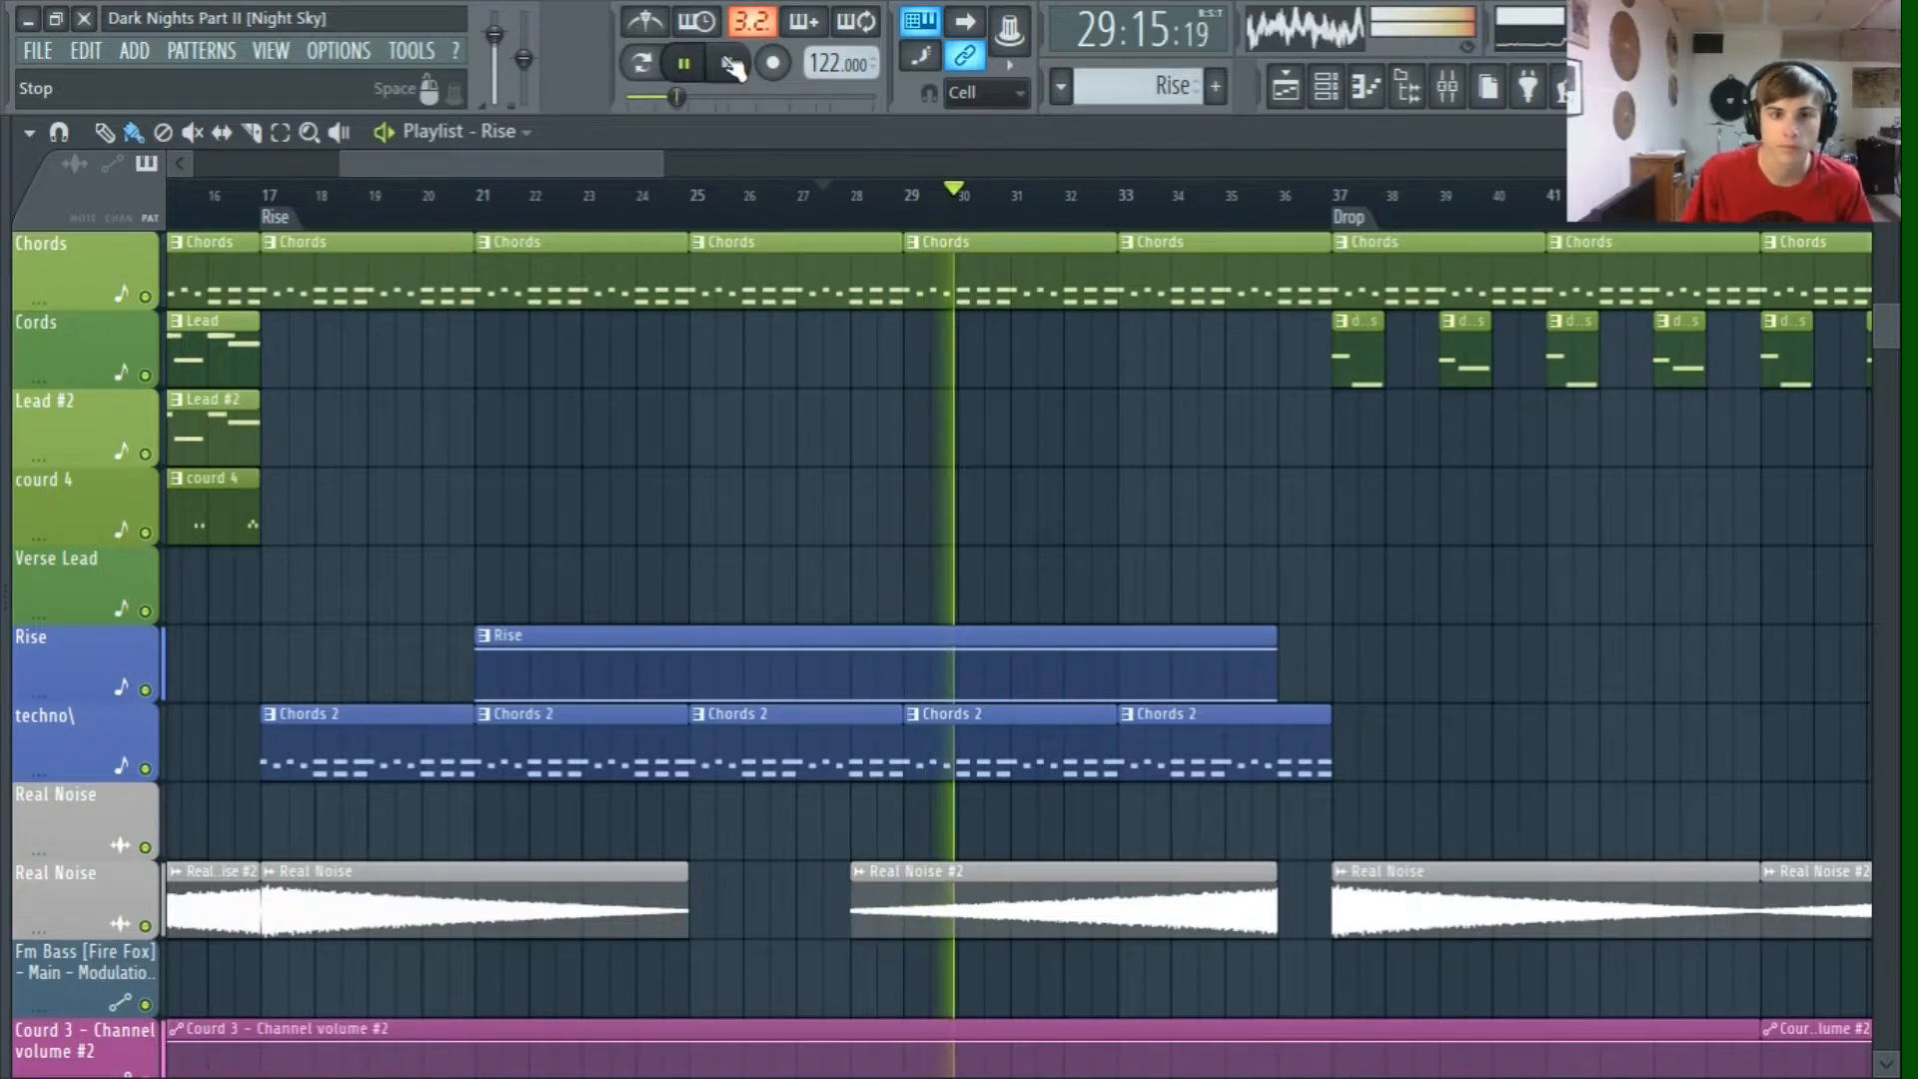
pyautogui.click(1448, 87)
pyautogui.click(1731, 210)
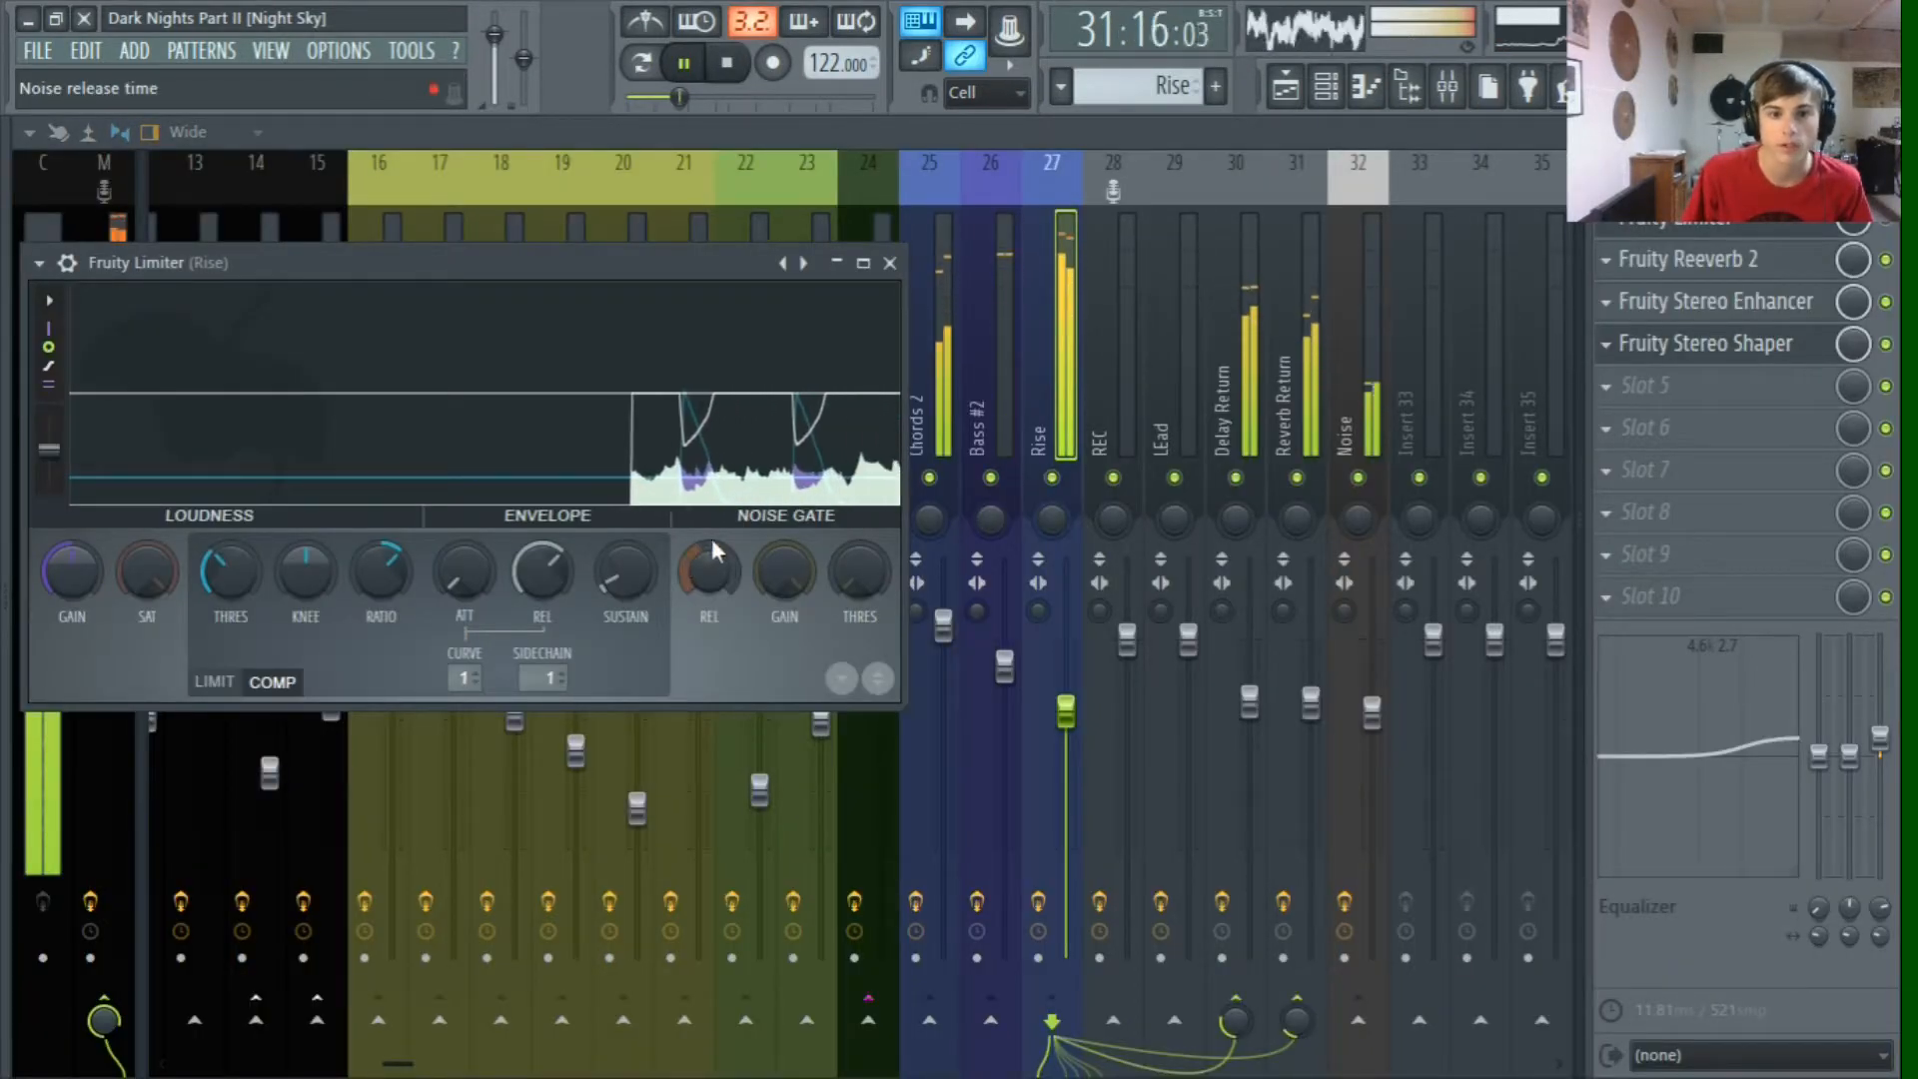
pyautogui.click(1286, 88)
pyautogui.click(730, 64)
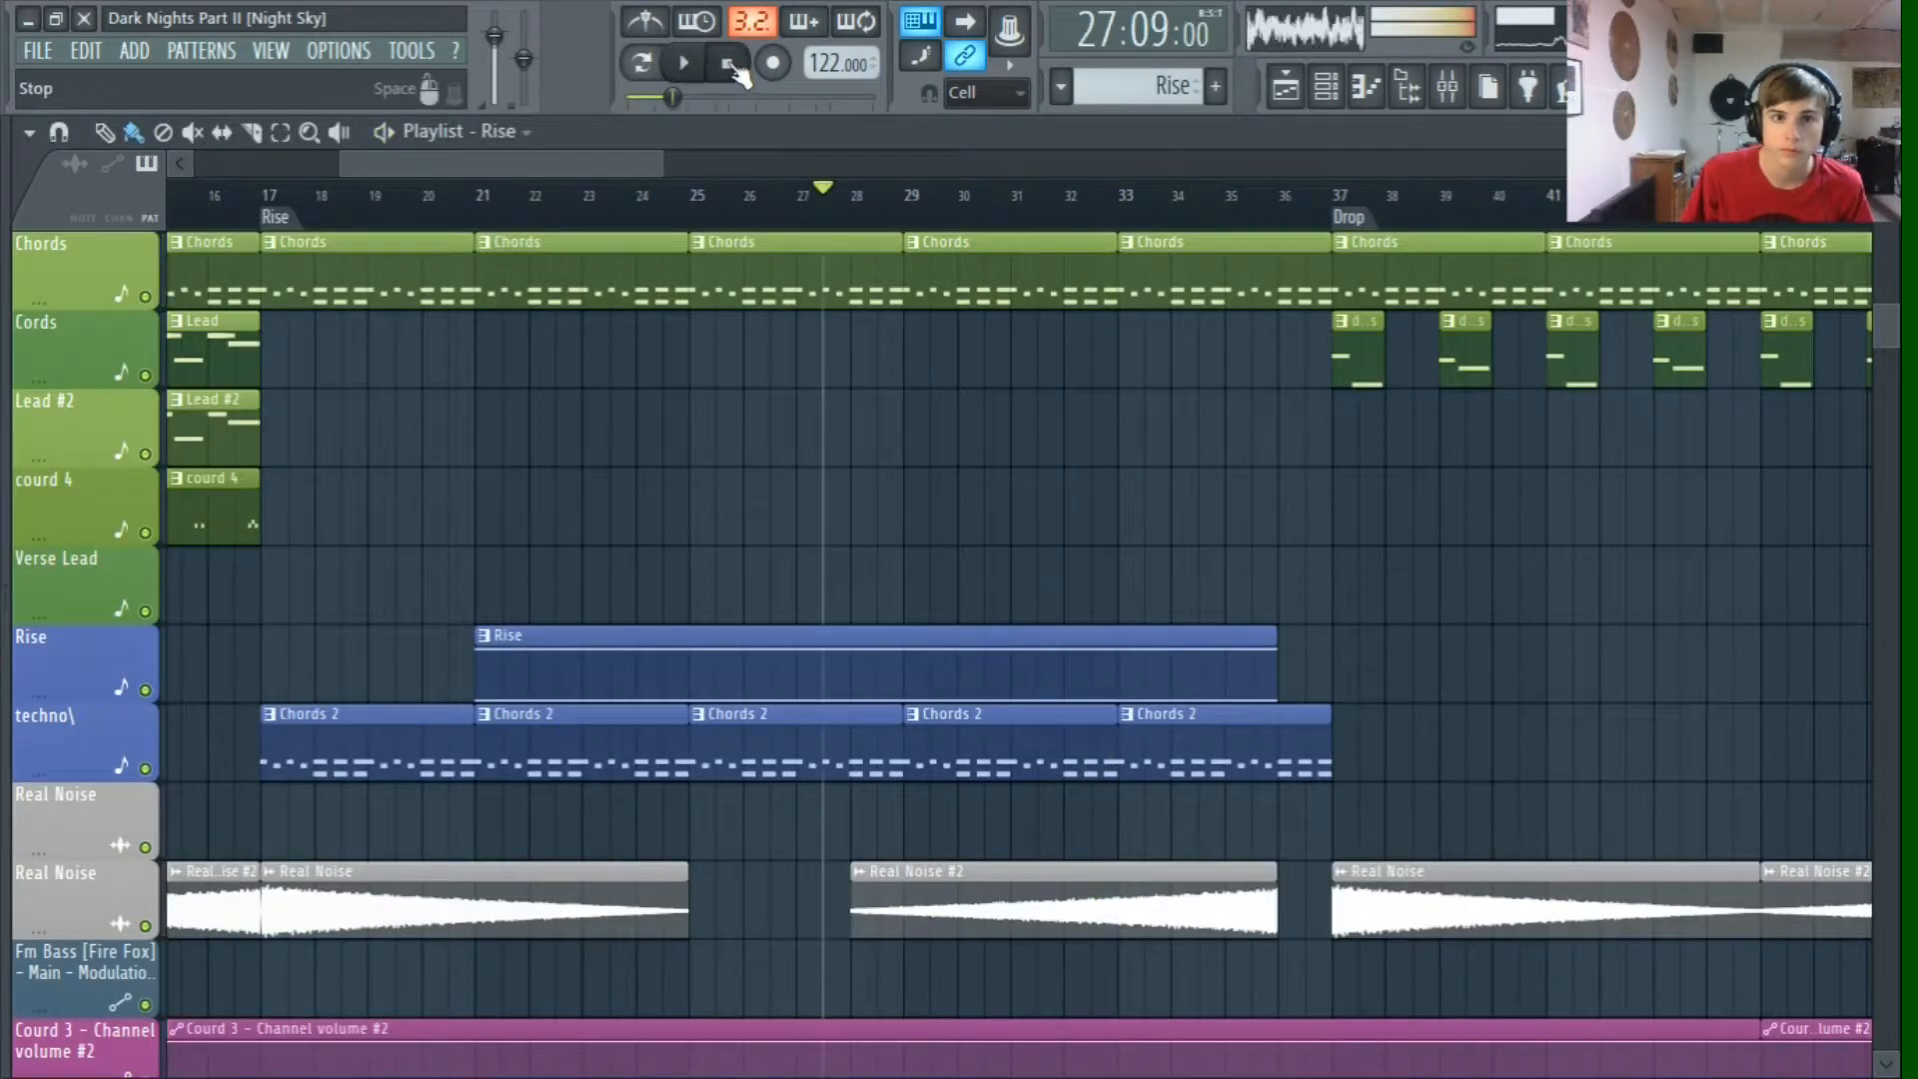
pyautogui.click(729, 64)
# Step: Look over the Rise section's playlist tracks and examine the Techno 1 and Techno 2 channel volume automation
pyautogui.scroll(-3, 903, 345)
pyautogui.scroll(-2, 890, 333)
pyautogui.scroll(12, 906, 411)
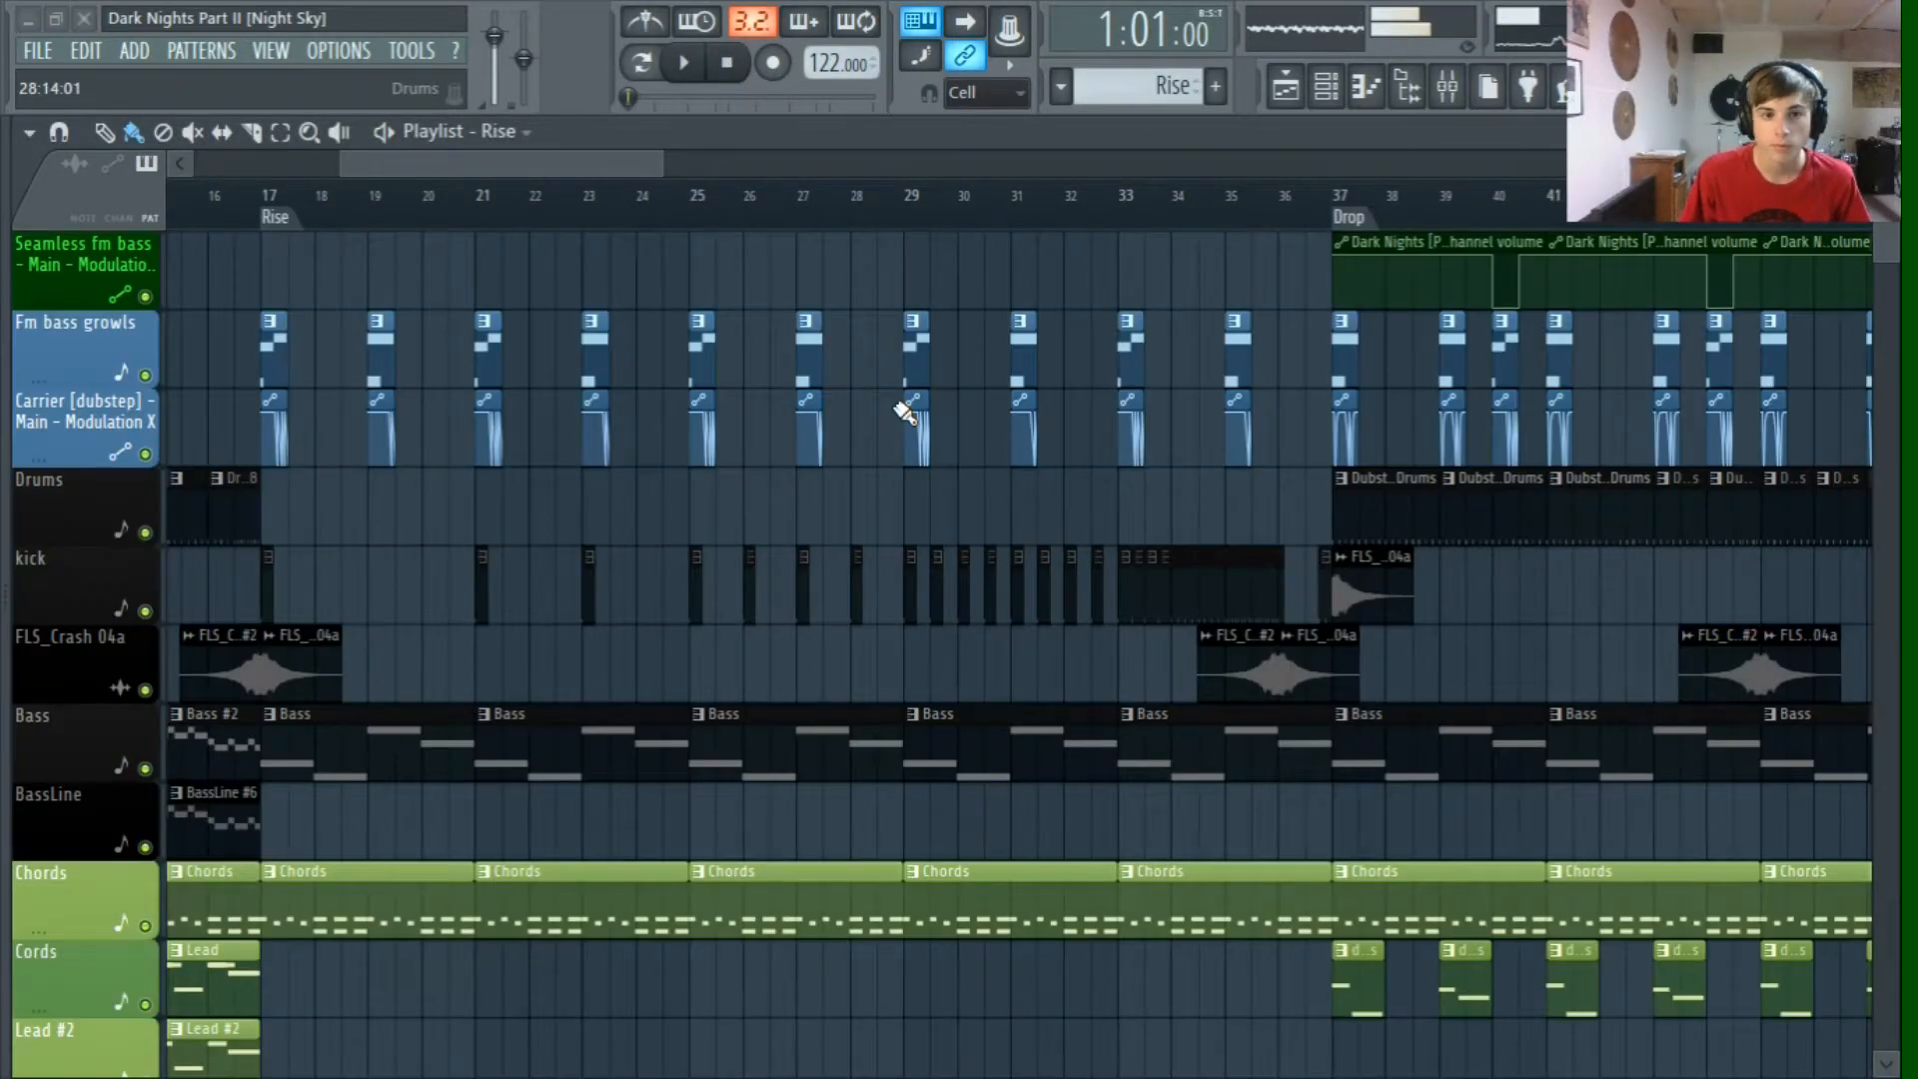
pyautogui.scroll(1, 904, 412)
pyautogui.press('super')
pyautogui.press('super')
pyautogui.scroll(-20, 976, 338)
pyautogui.scroll(4, 976, 339)
pyautogui.click(1499, 88)
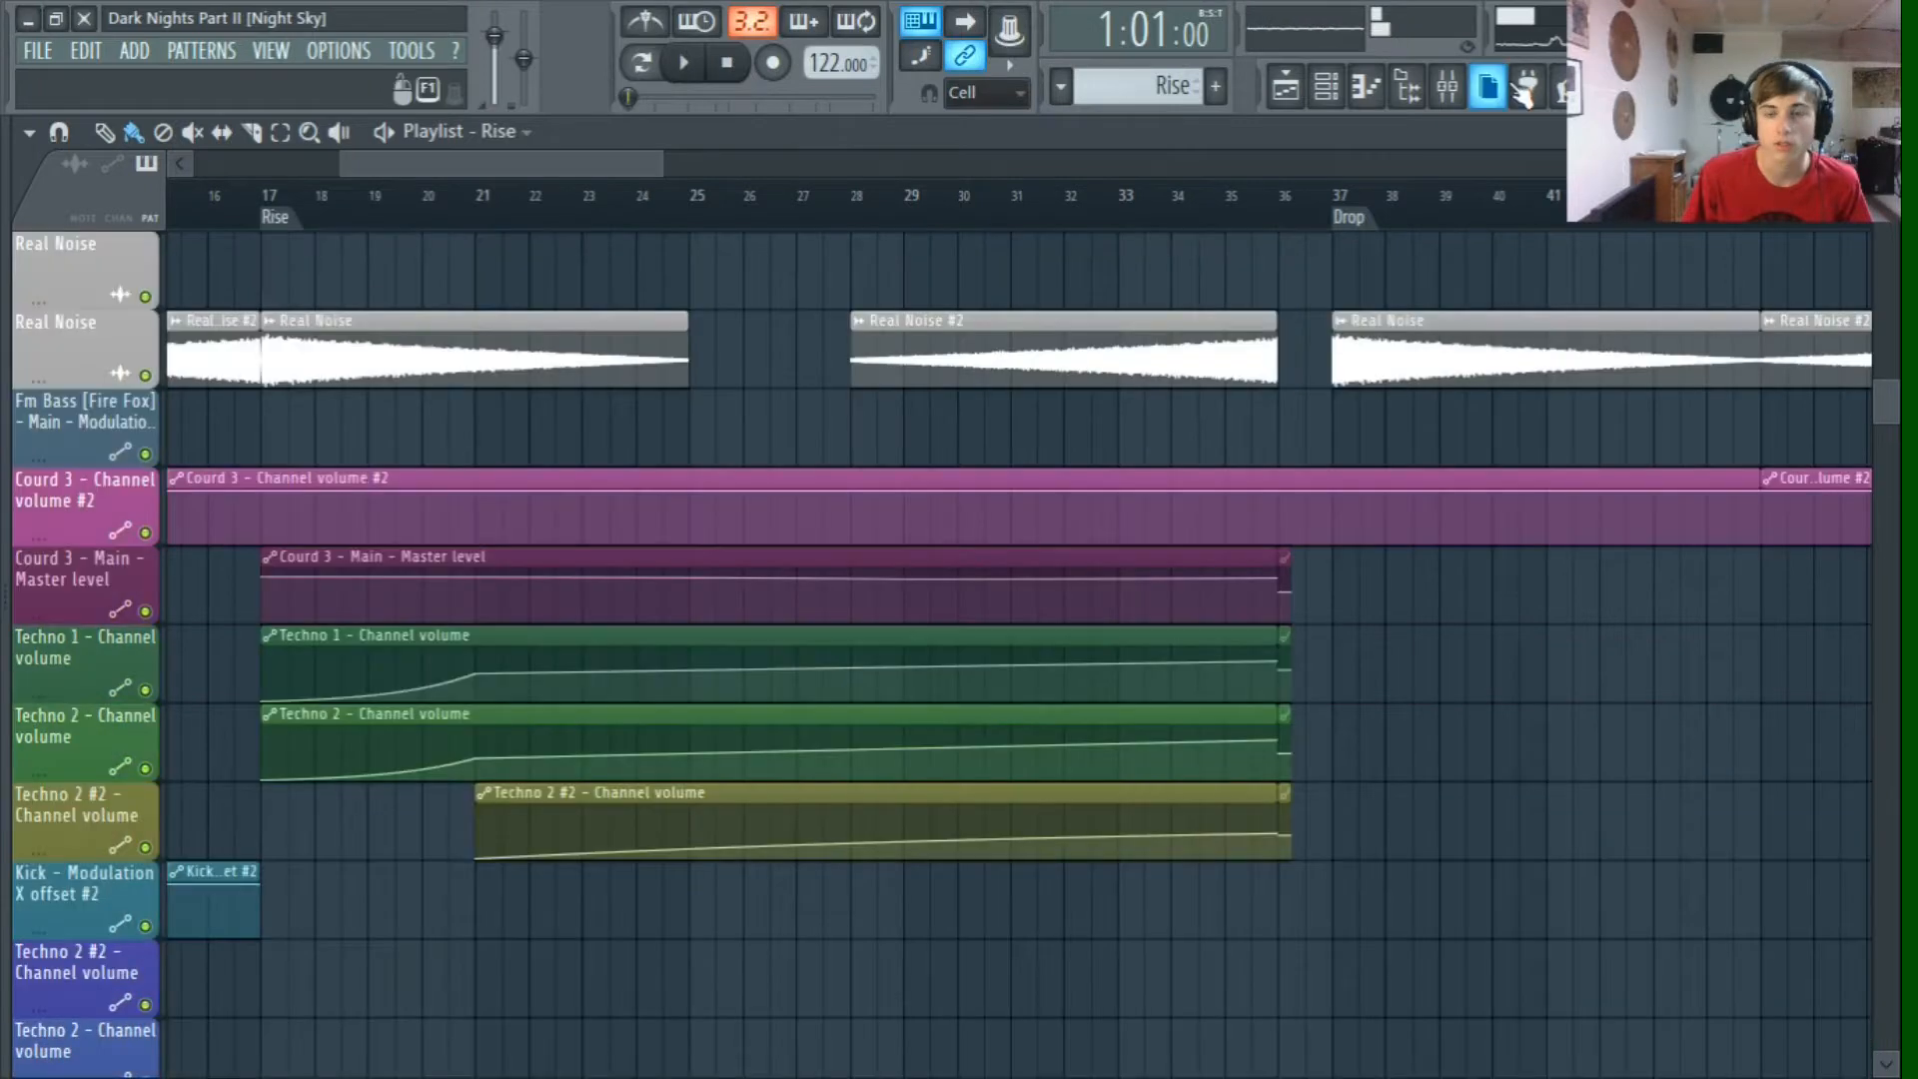
pyautogui.scroll(2, 899, 364)
pyautogui.scroll(2, 370, 744)
pyautogui.scroll(-2, 317, 792)
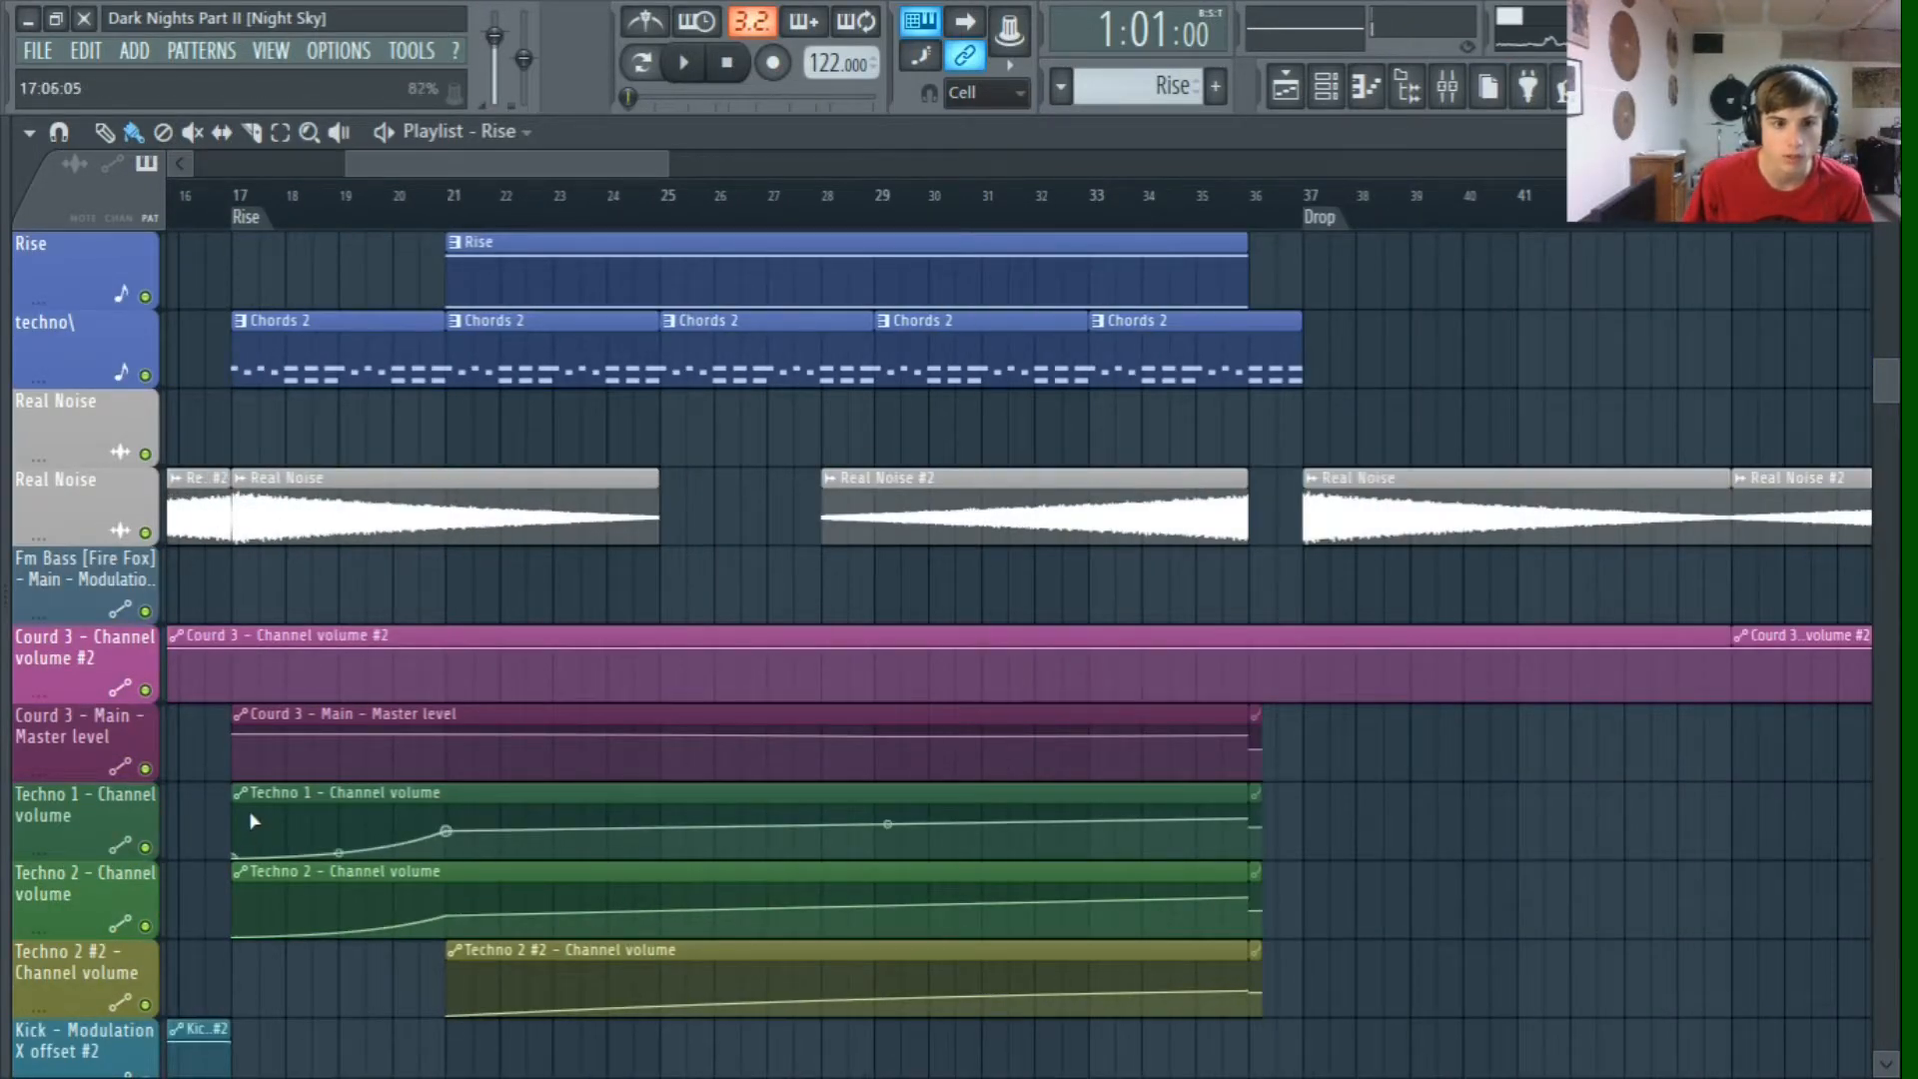
# Step: Compare the Rise section's patterns with its Carrier, Sub Bass and master volume automation clips
pyautogui.scroll(6, 575, 780)
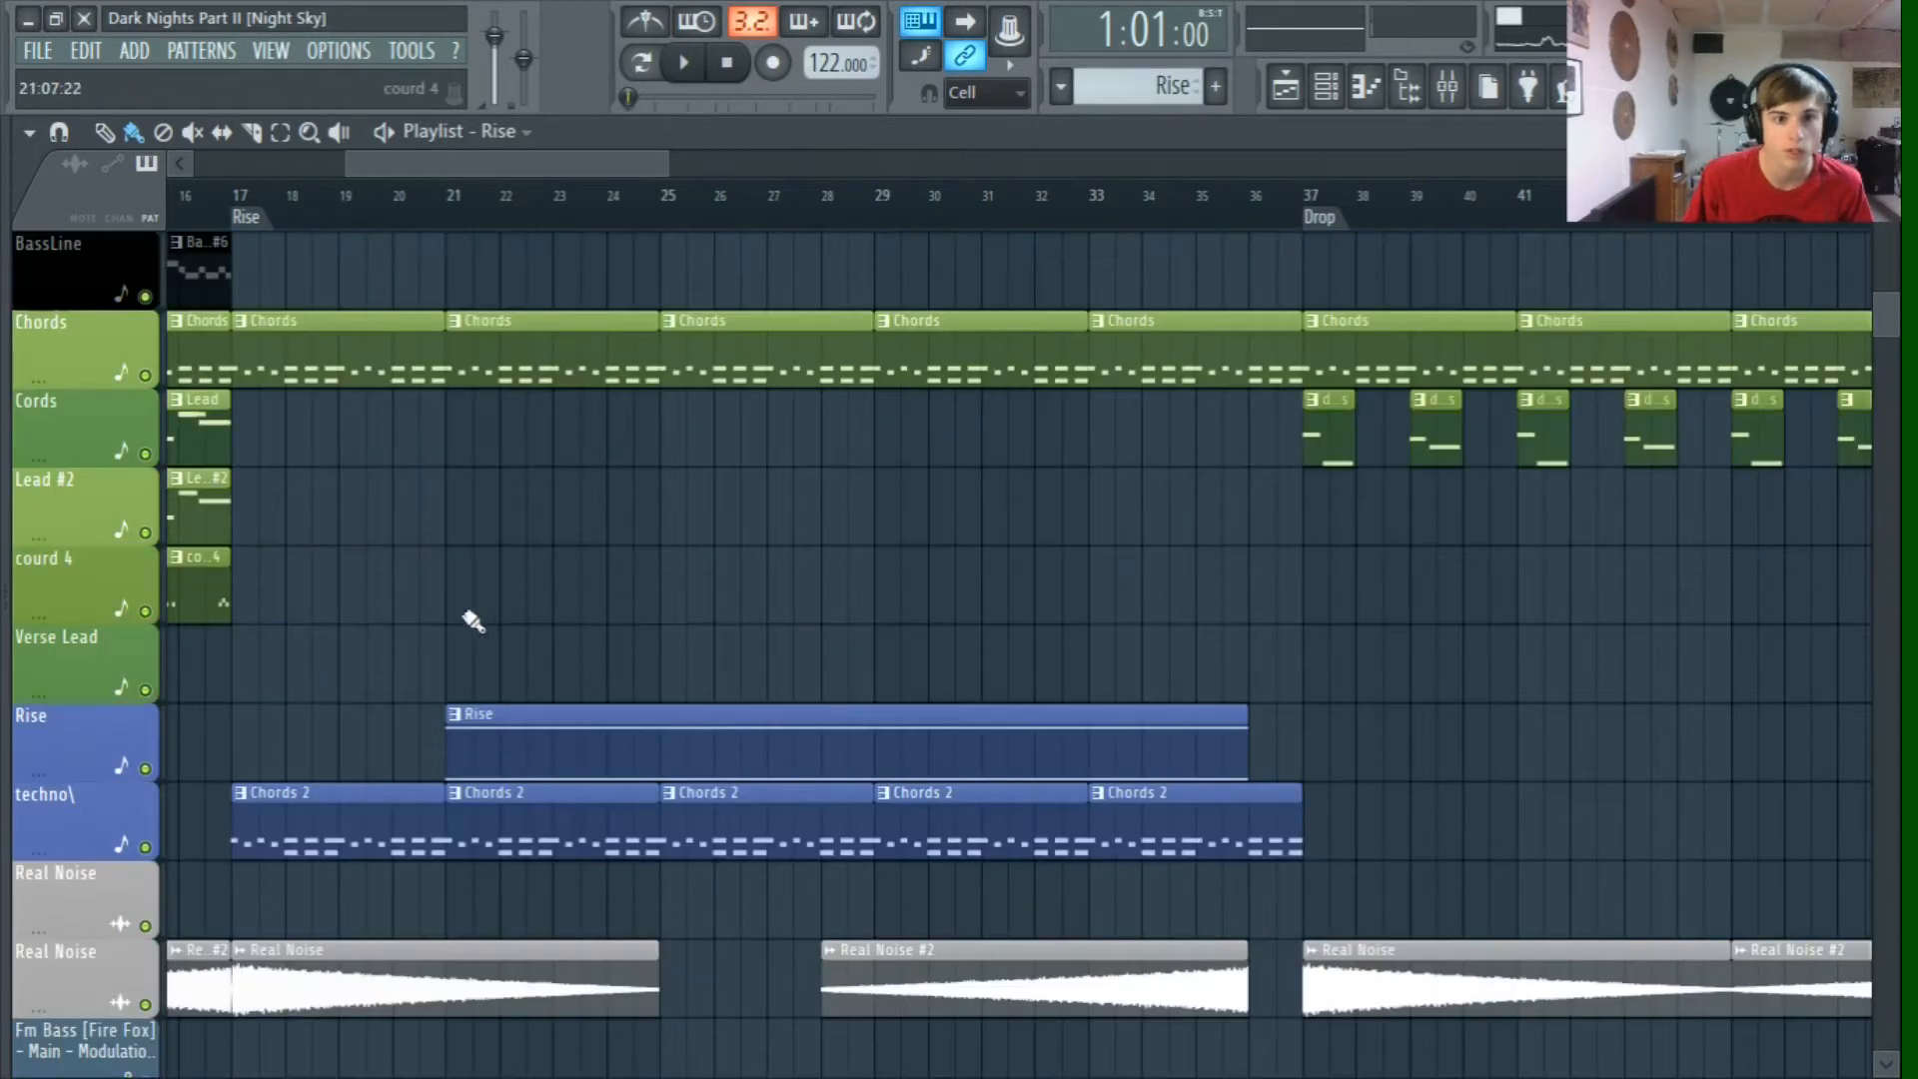
pyautogui.scroll(-9, 736, 522)
pyautogui.scroll(7, 729, 685)
pyautogui.scroll(-14, 779, 599)
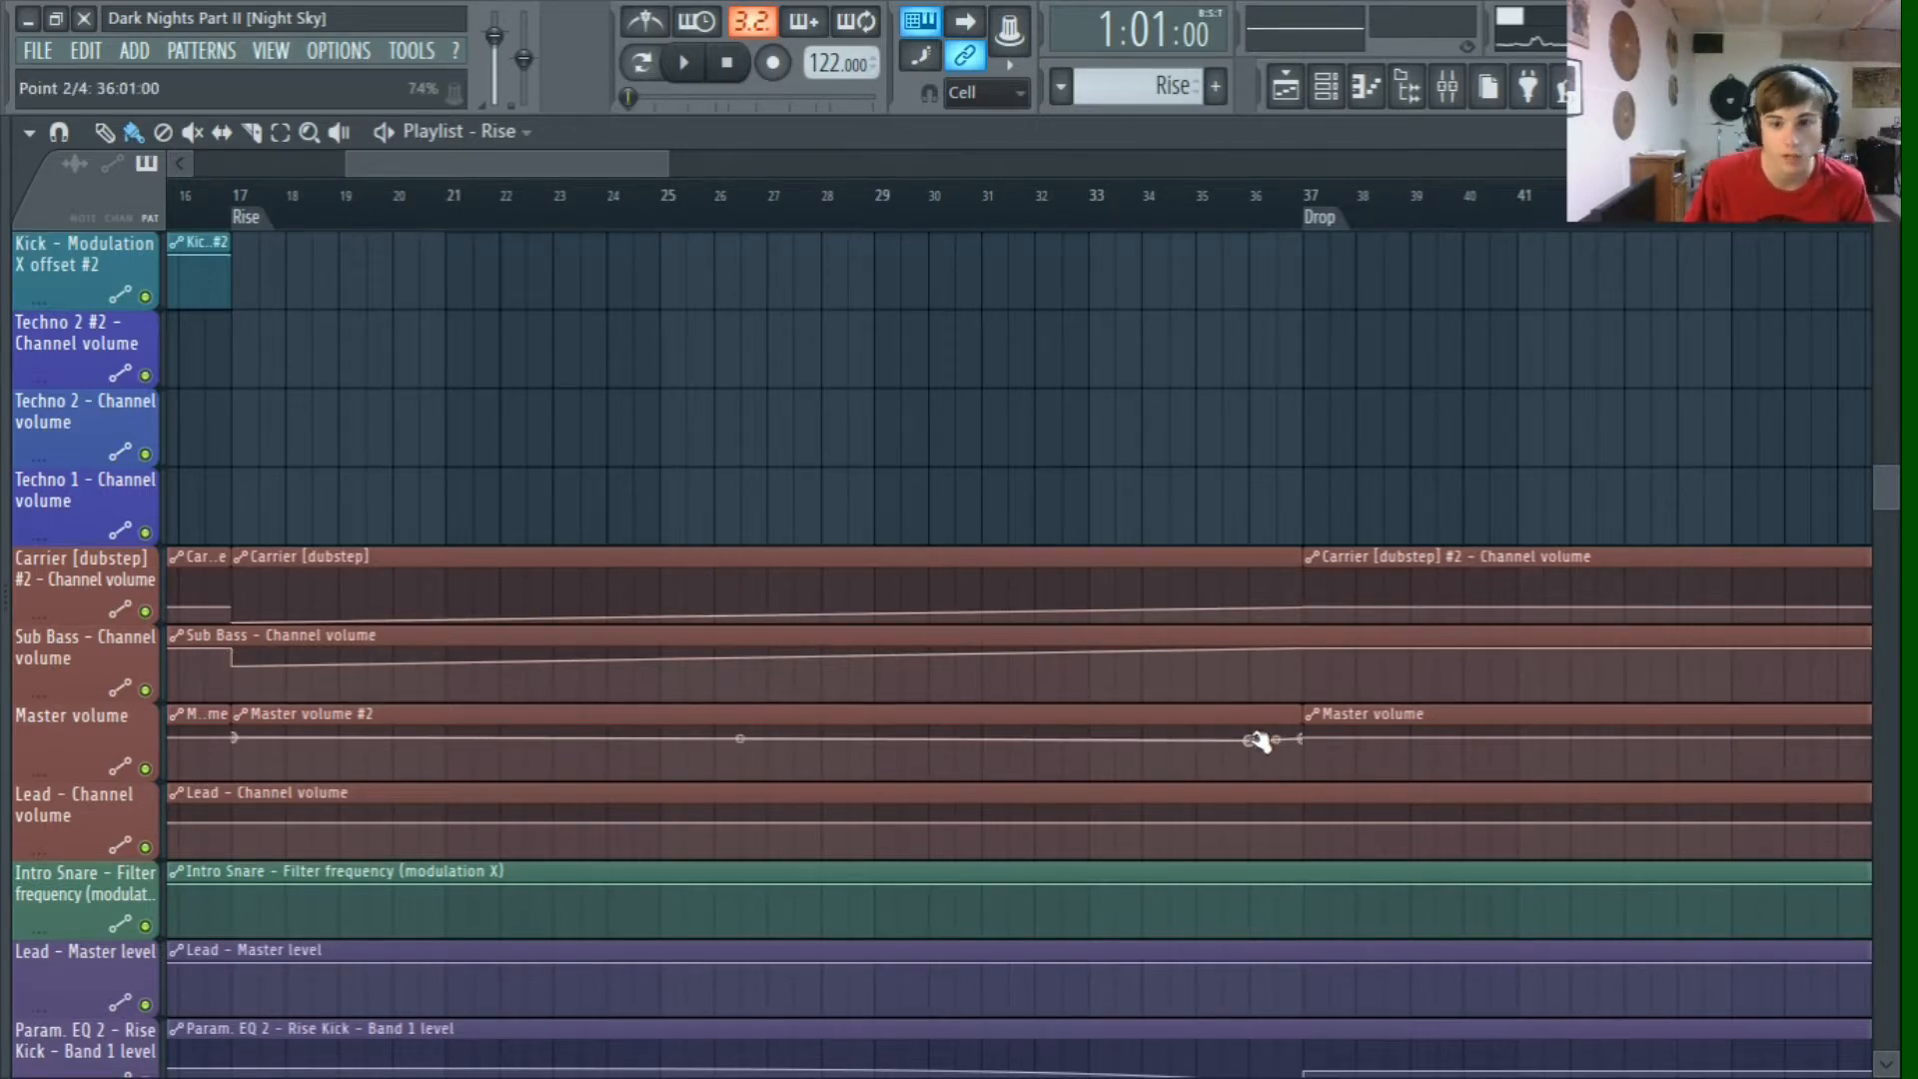
pyautogui.scroll(-3, 1051, 640)
pyautogui.scroll(4, 1047, 638)
pyautogui.scroll(3, 661, 569)
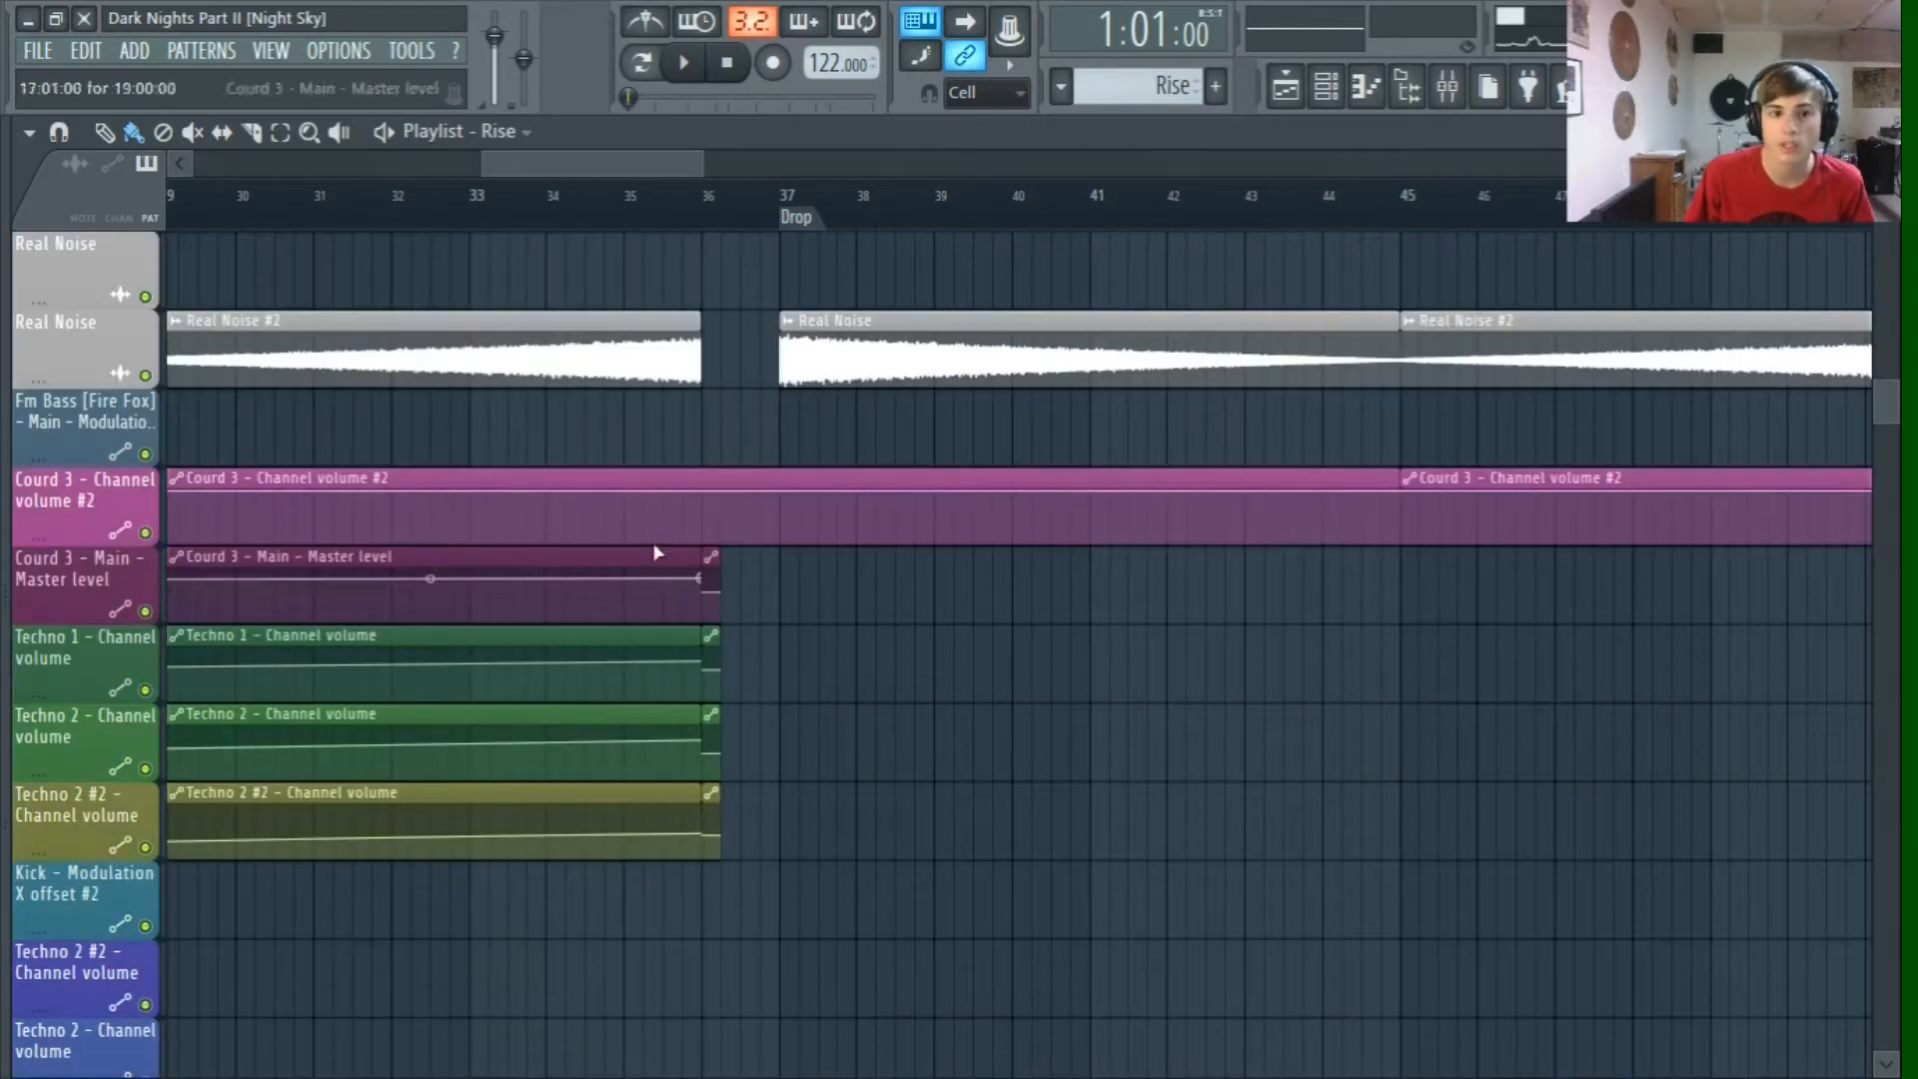
# Step: Set the playhead to bar 34 and check the master volume dip before the Drop against the kick pattern
pyautogui.scroll(-3, 654, 520)
pyautogui.click(569, 192)
pyautogui.scroll(3, 552, 481)
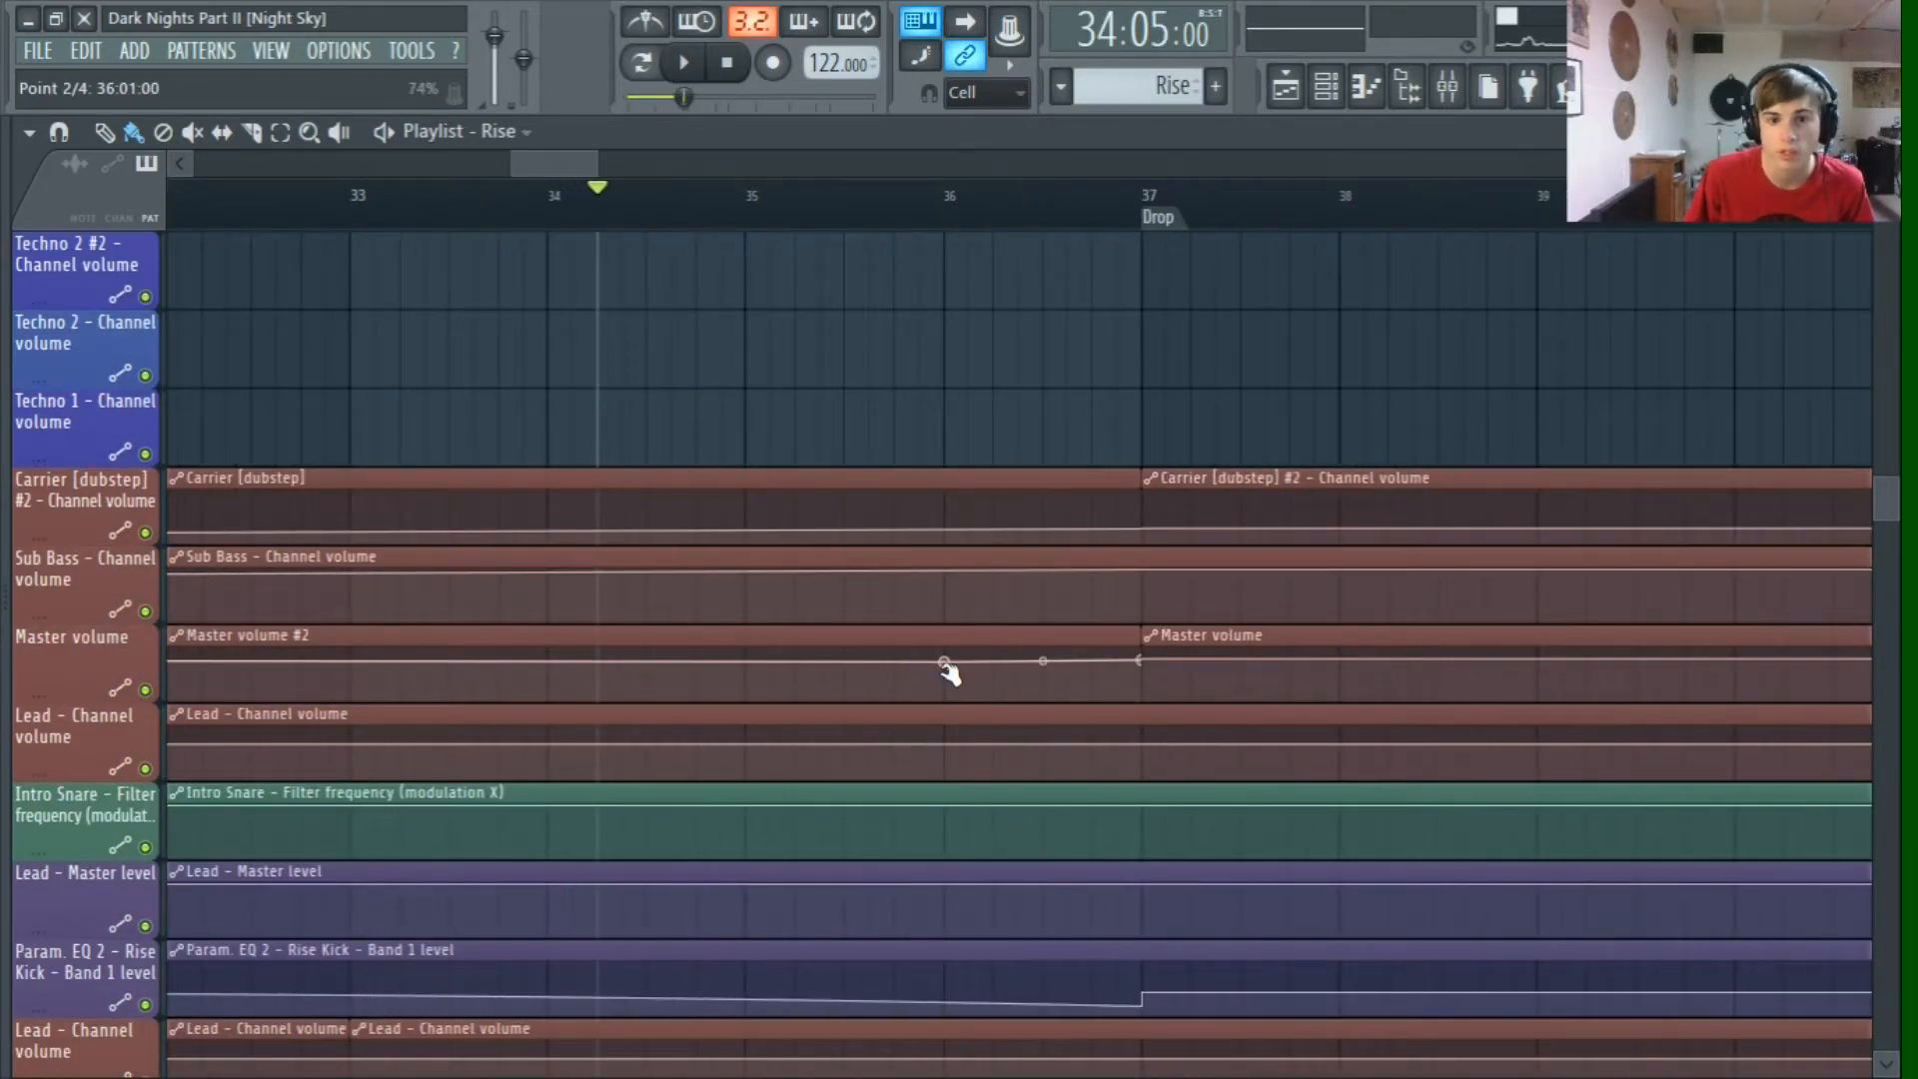
pyautogui.scroll(-3, 899, 589)
pyautogui.scroll(8, 811, 459)
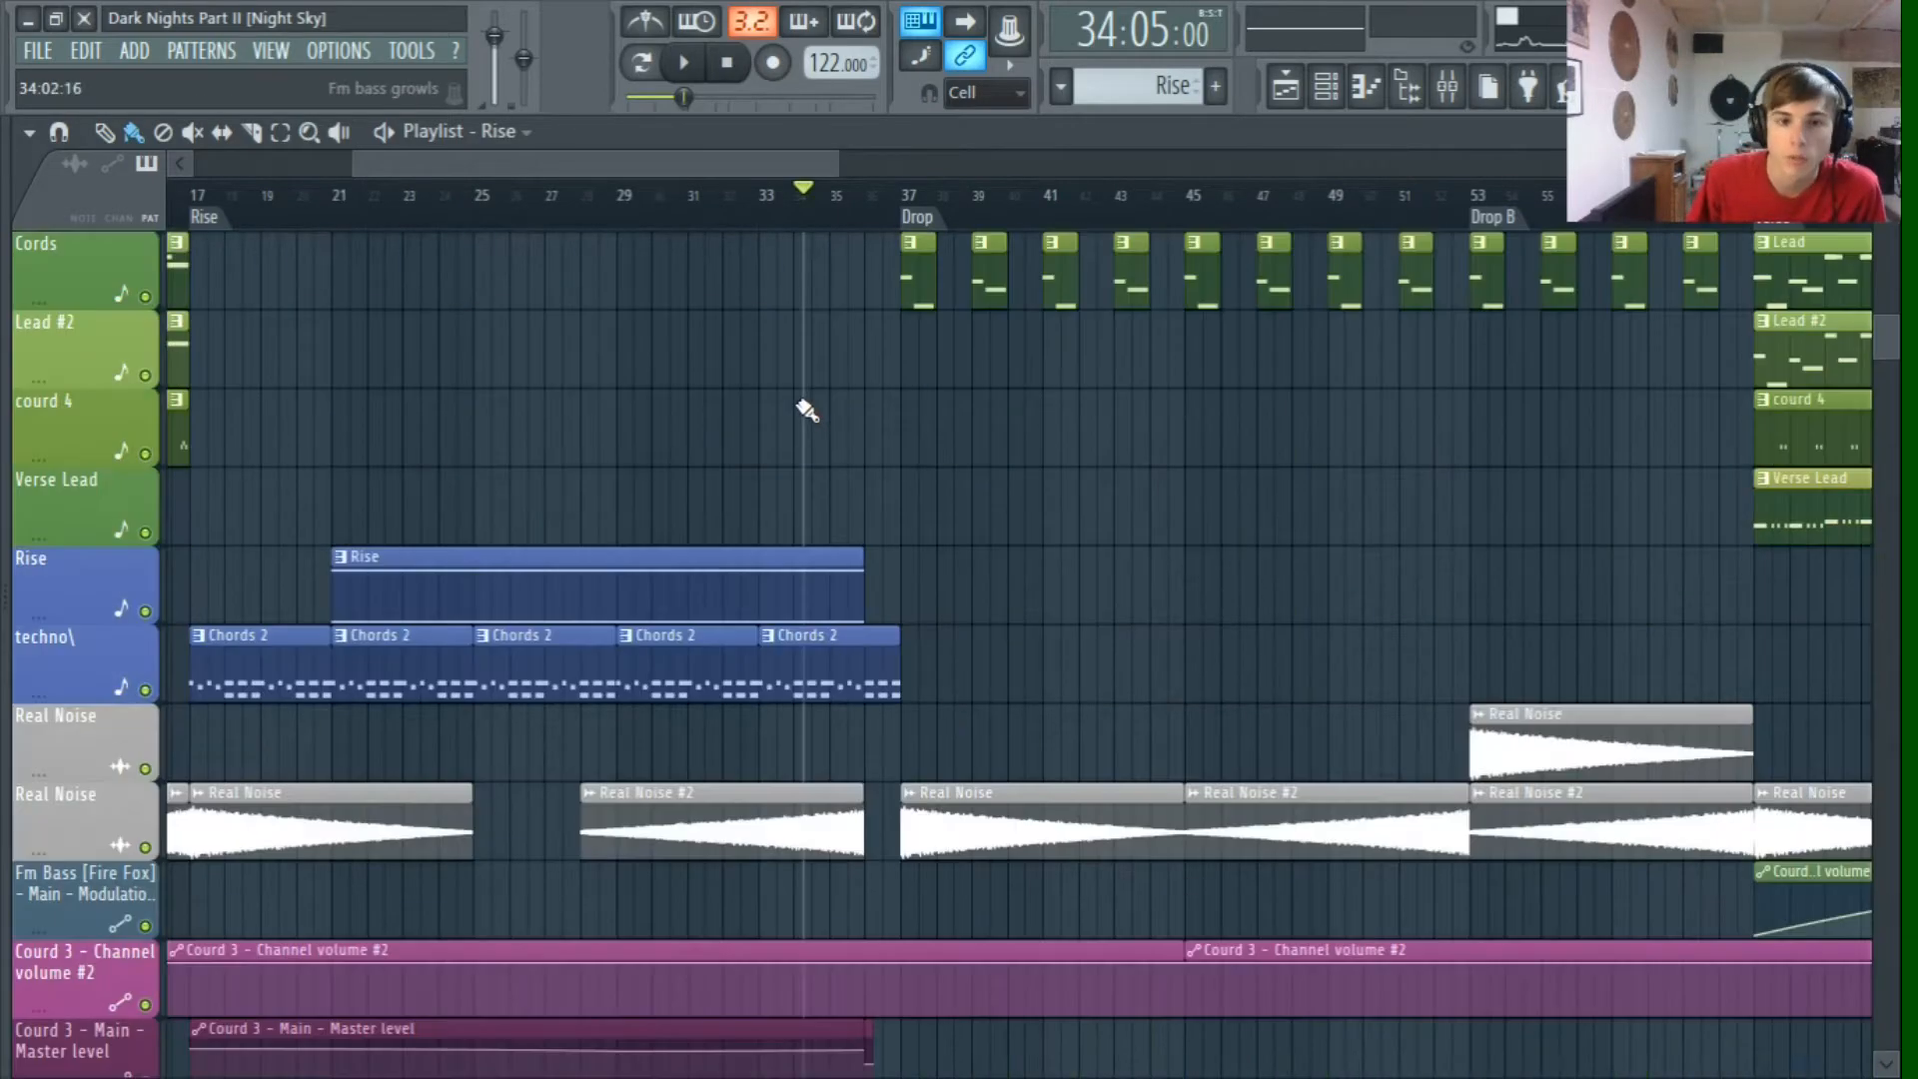
pyautogui.scroll(3, 737, 407)
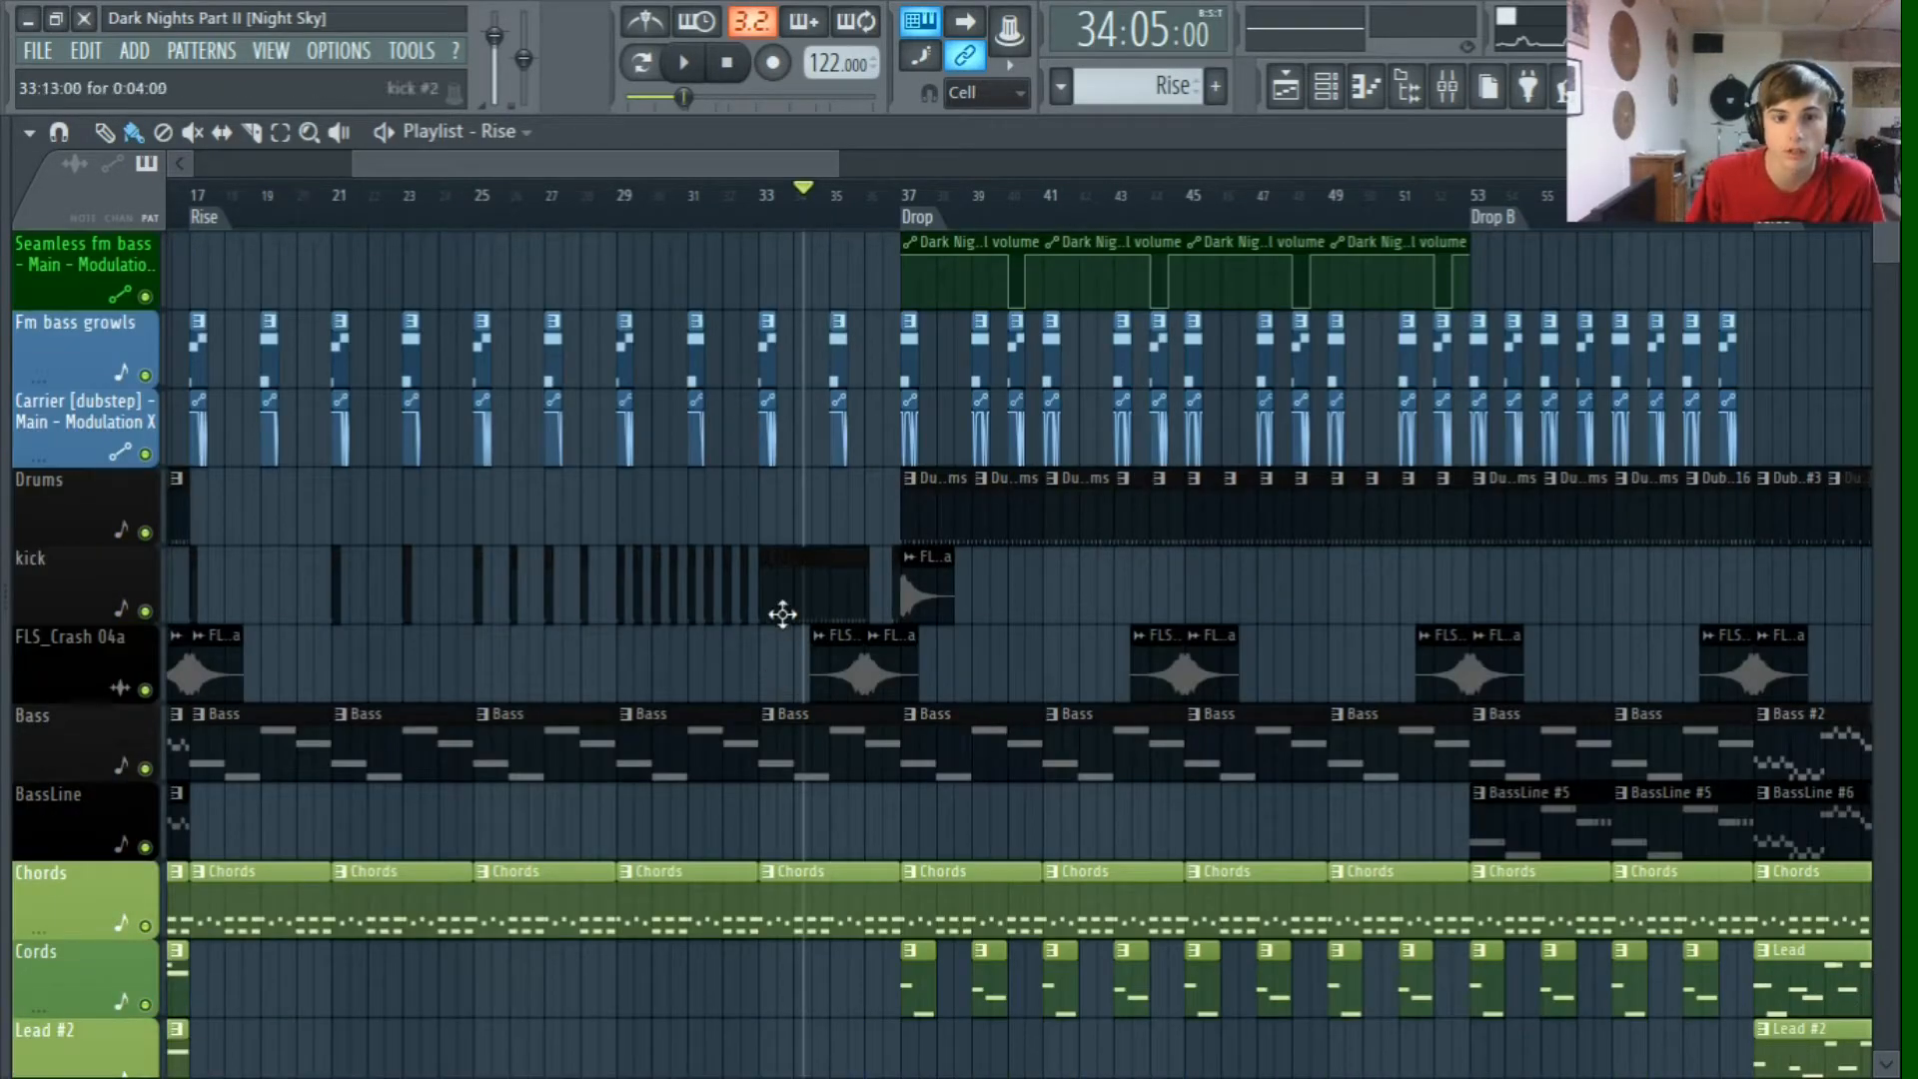
pyautogui.scroll(-2, 759, 588)
pyautogui.scroll(9, 759, 599)
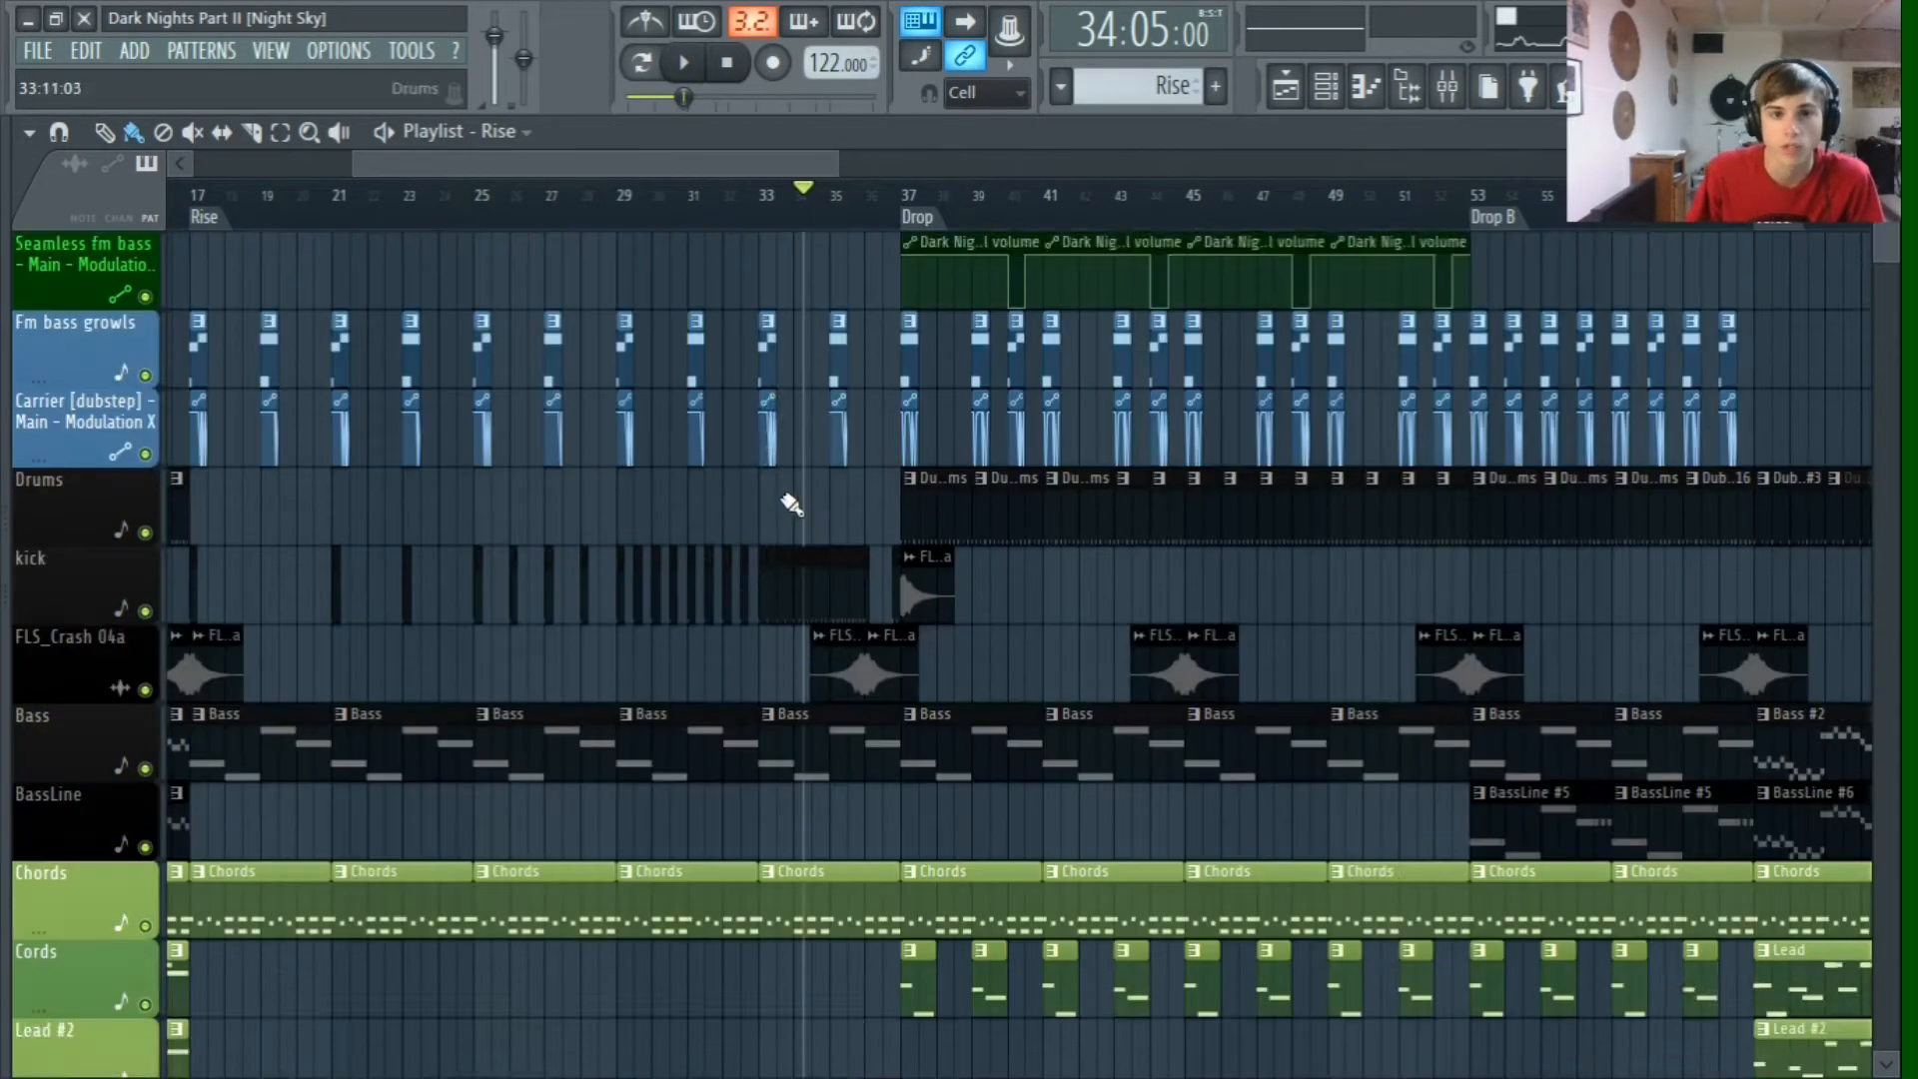
# Step: Move the playhead between bar 33 and the Drop at bar 37 to trace the master volume automation leading in
pyautogui.click(775, 200)
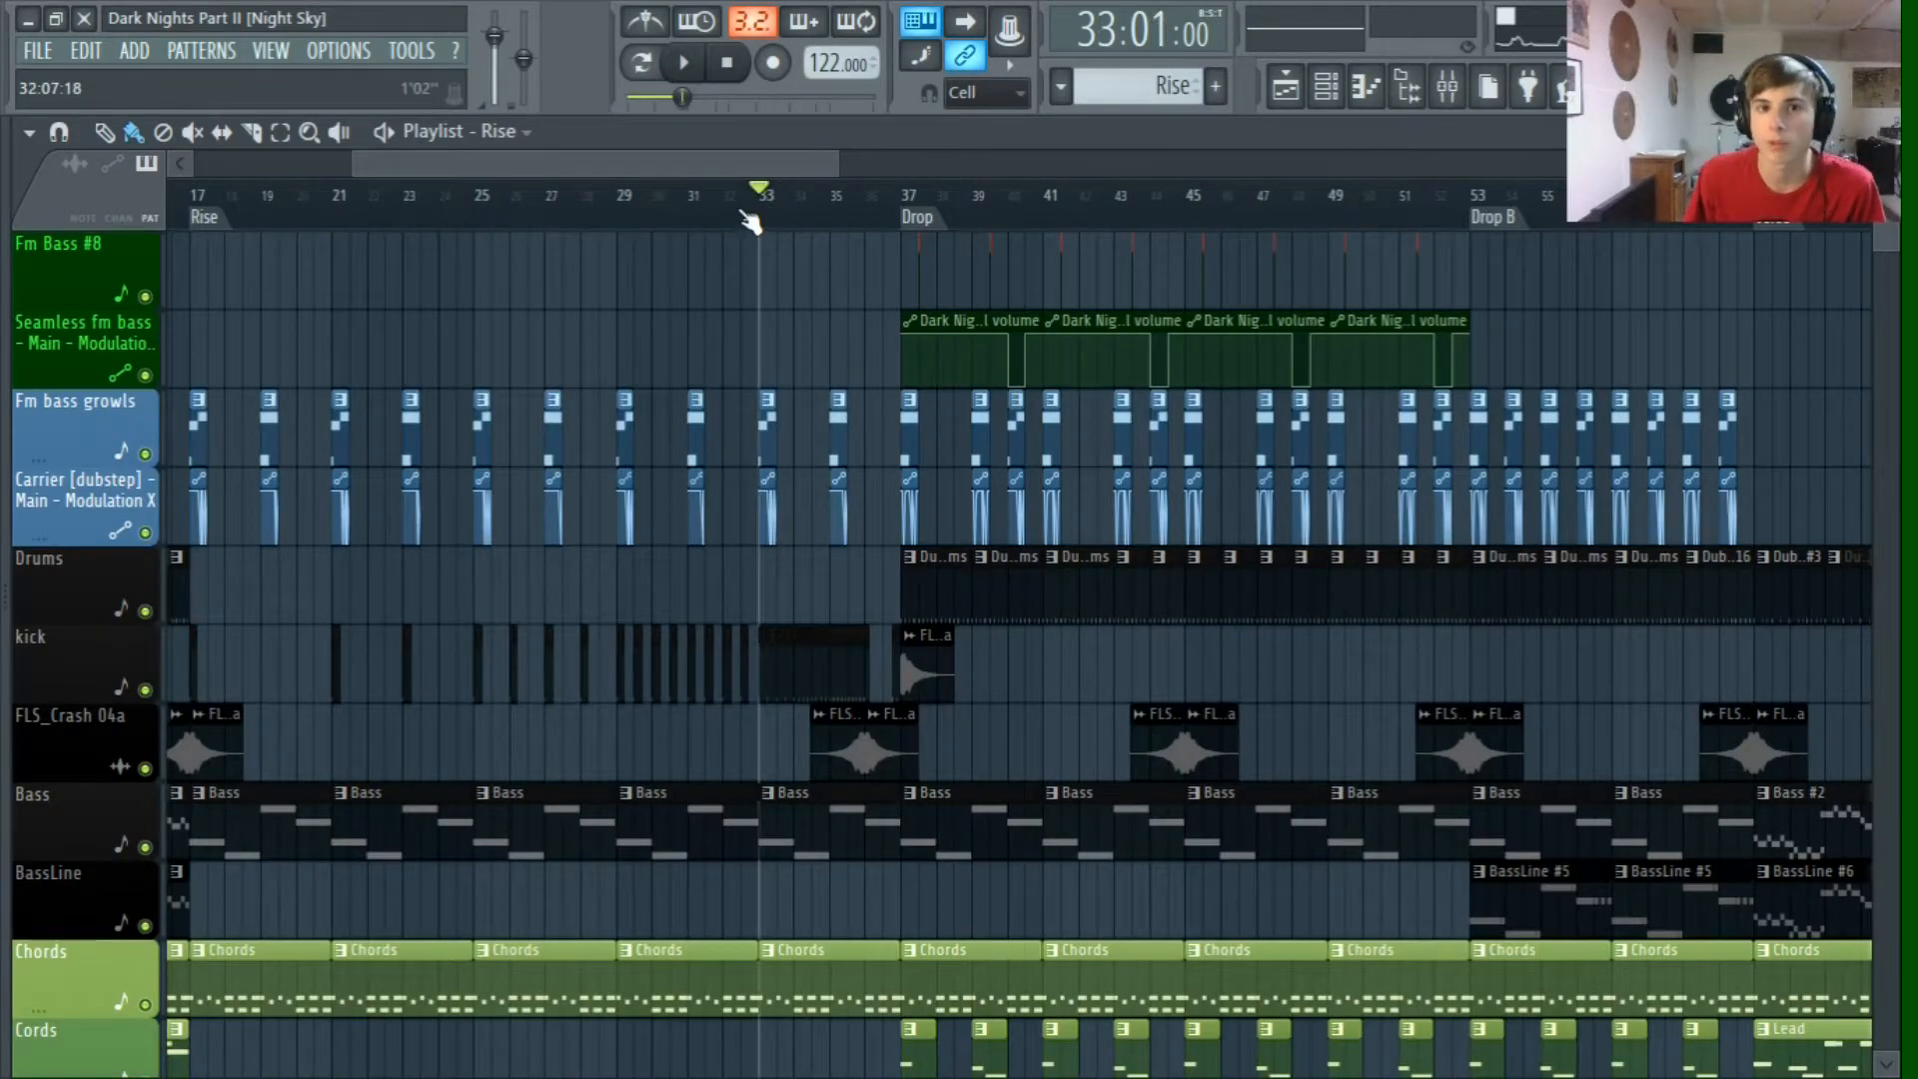
pyautogui.scroll(-9, 762, 312)
pyautogui.scroll(4, 838, 372)
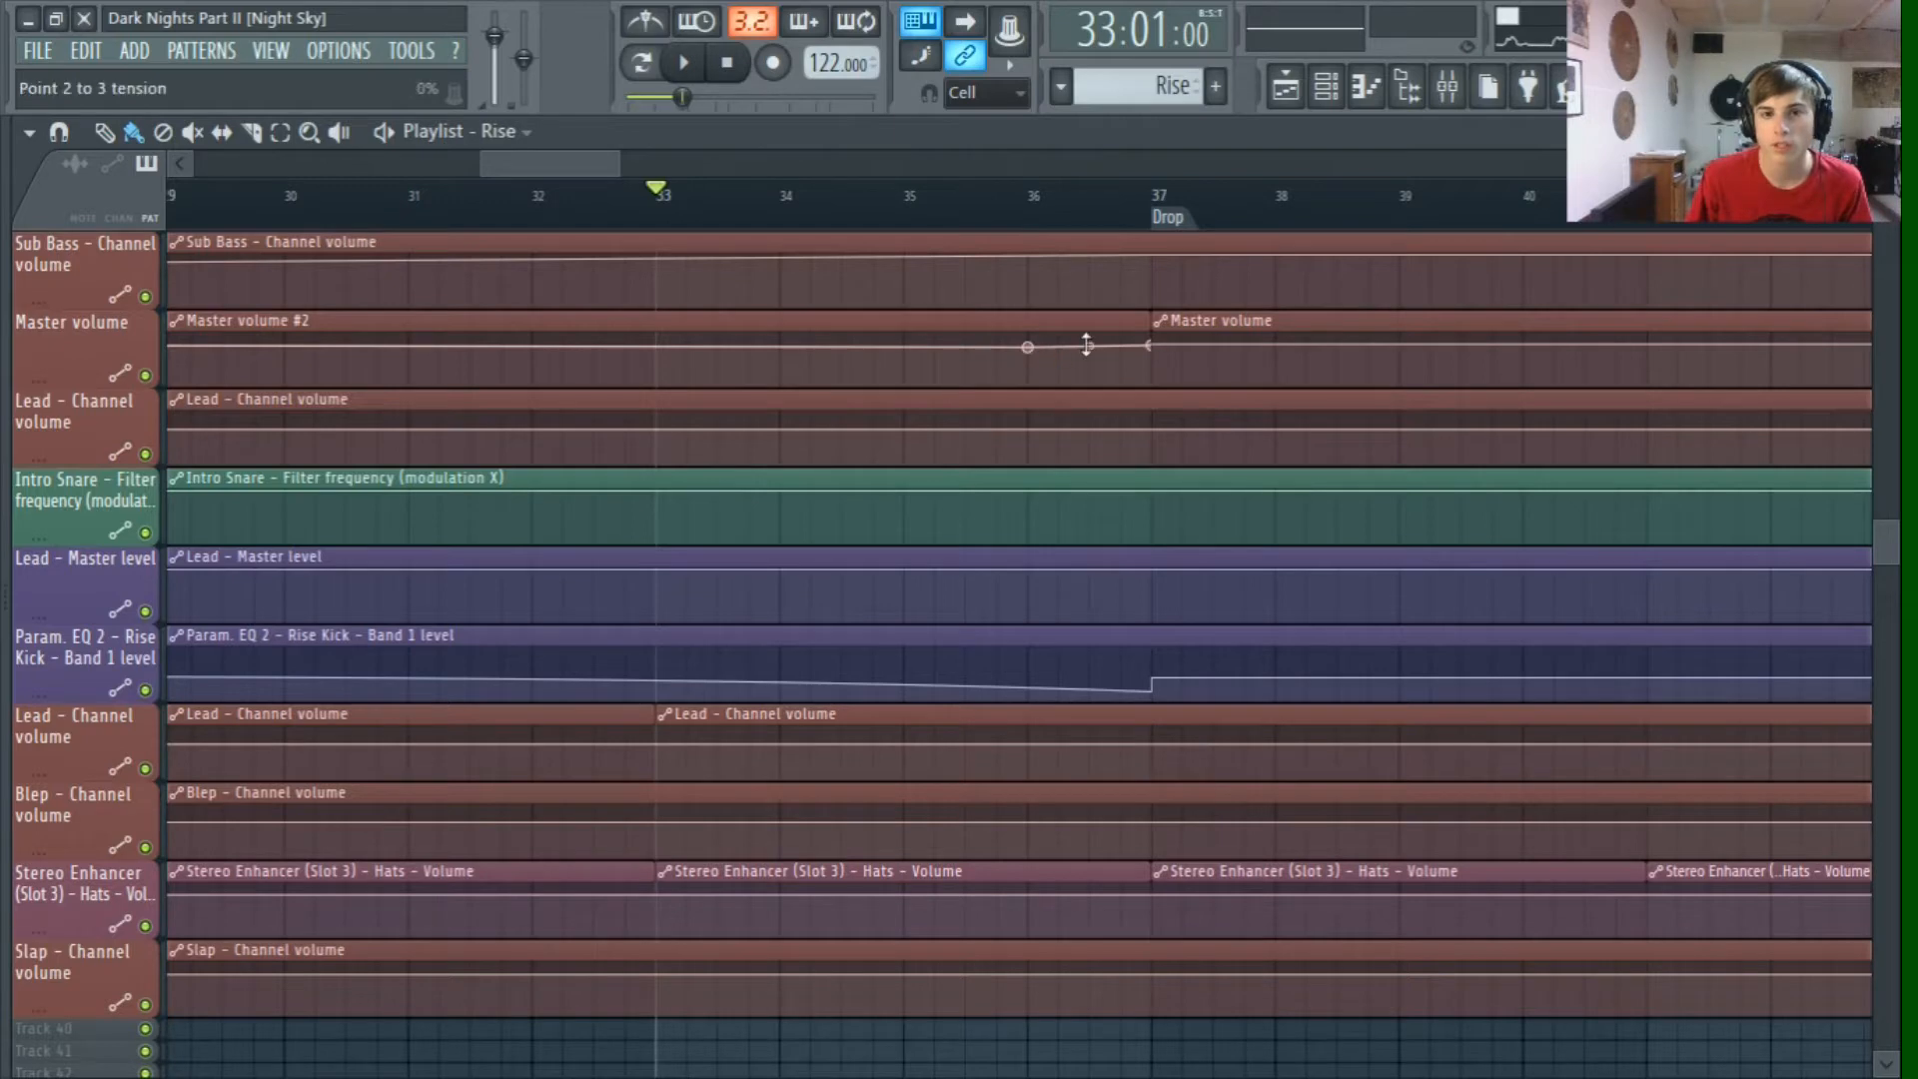
pyautogui.click(1157, 196)
pyautogui.click(915, 205)
pyautogui.click(1175, 197)
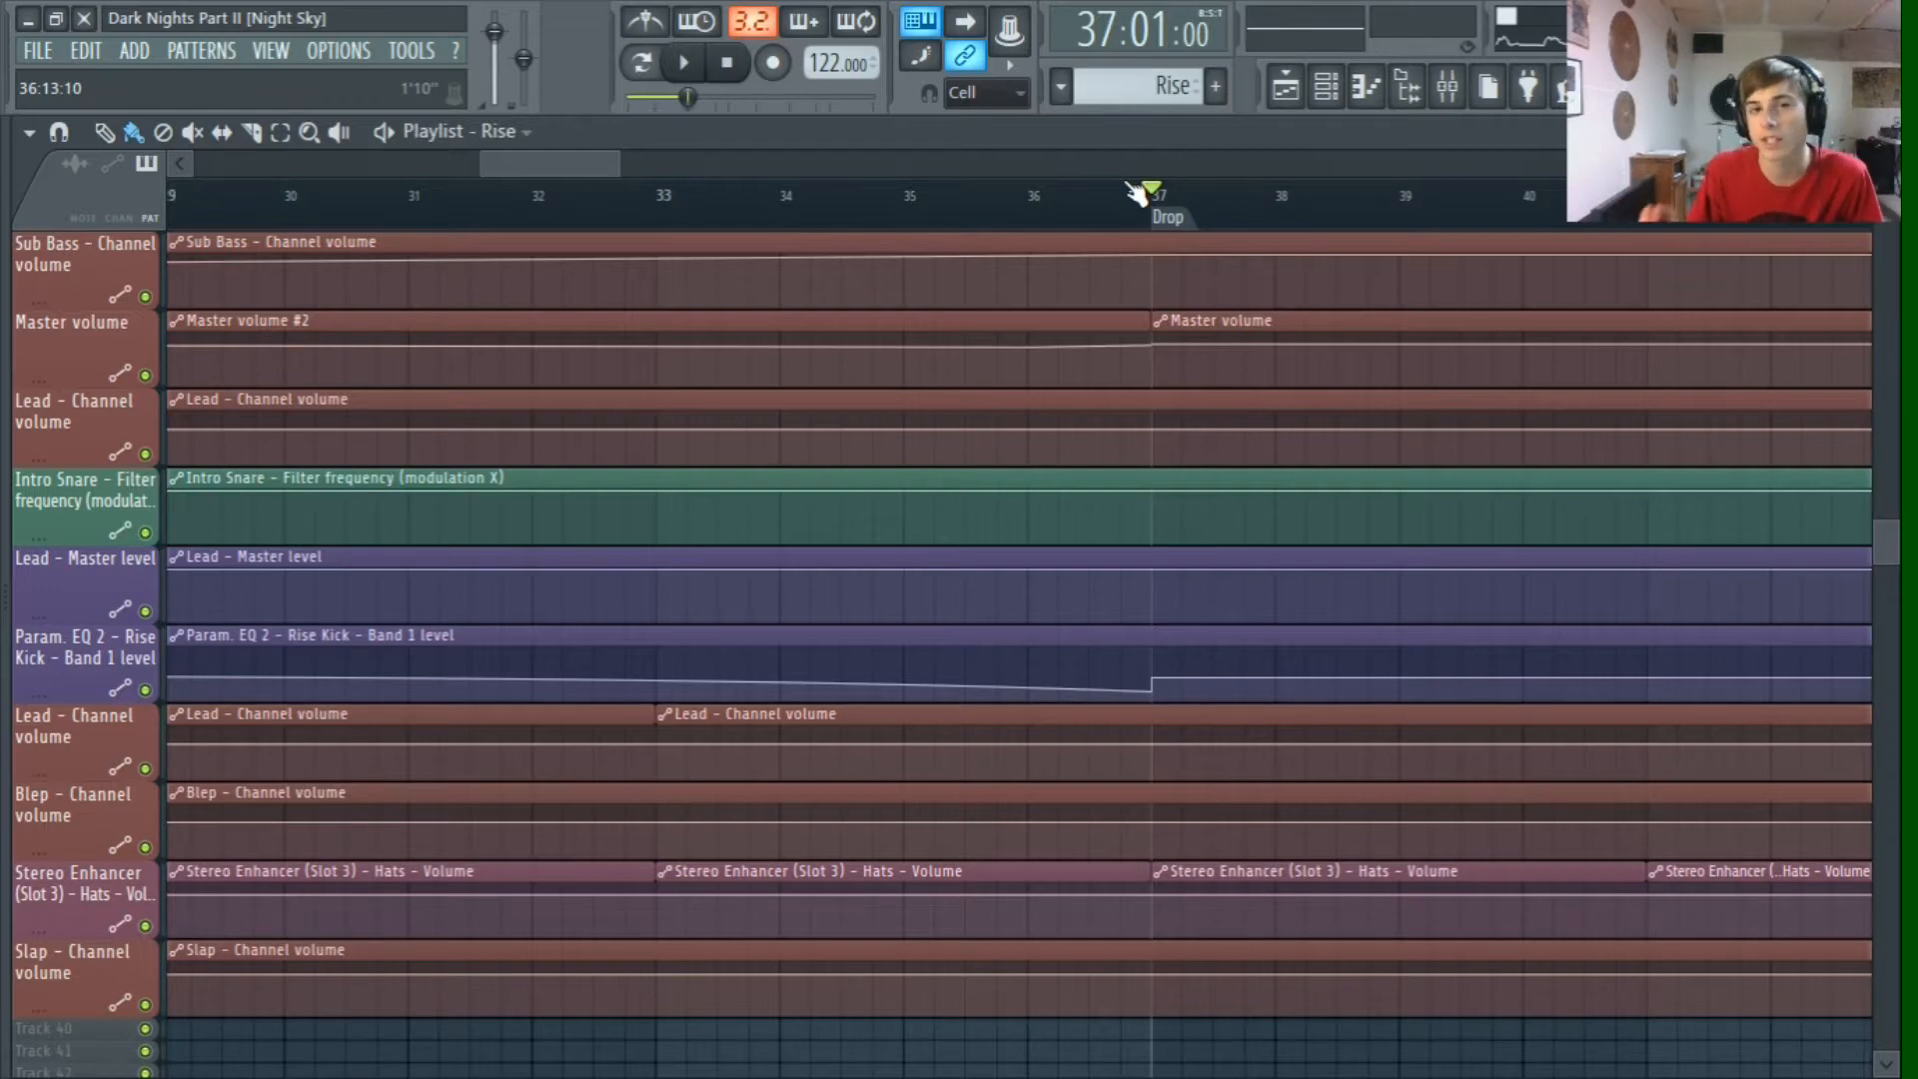
pyautogui.click(749, 224)
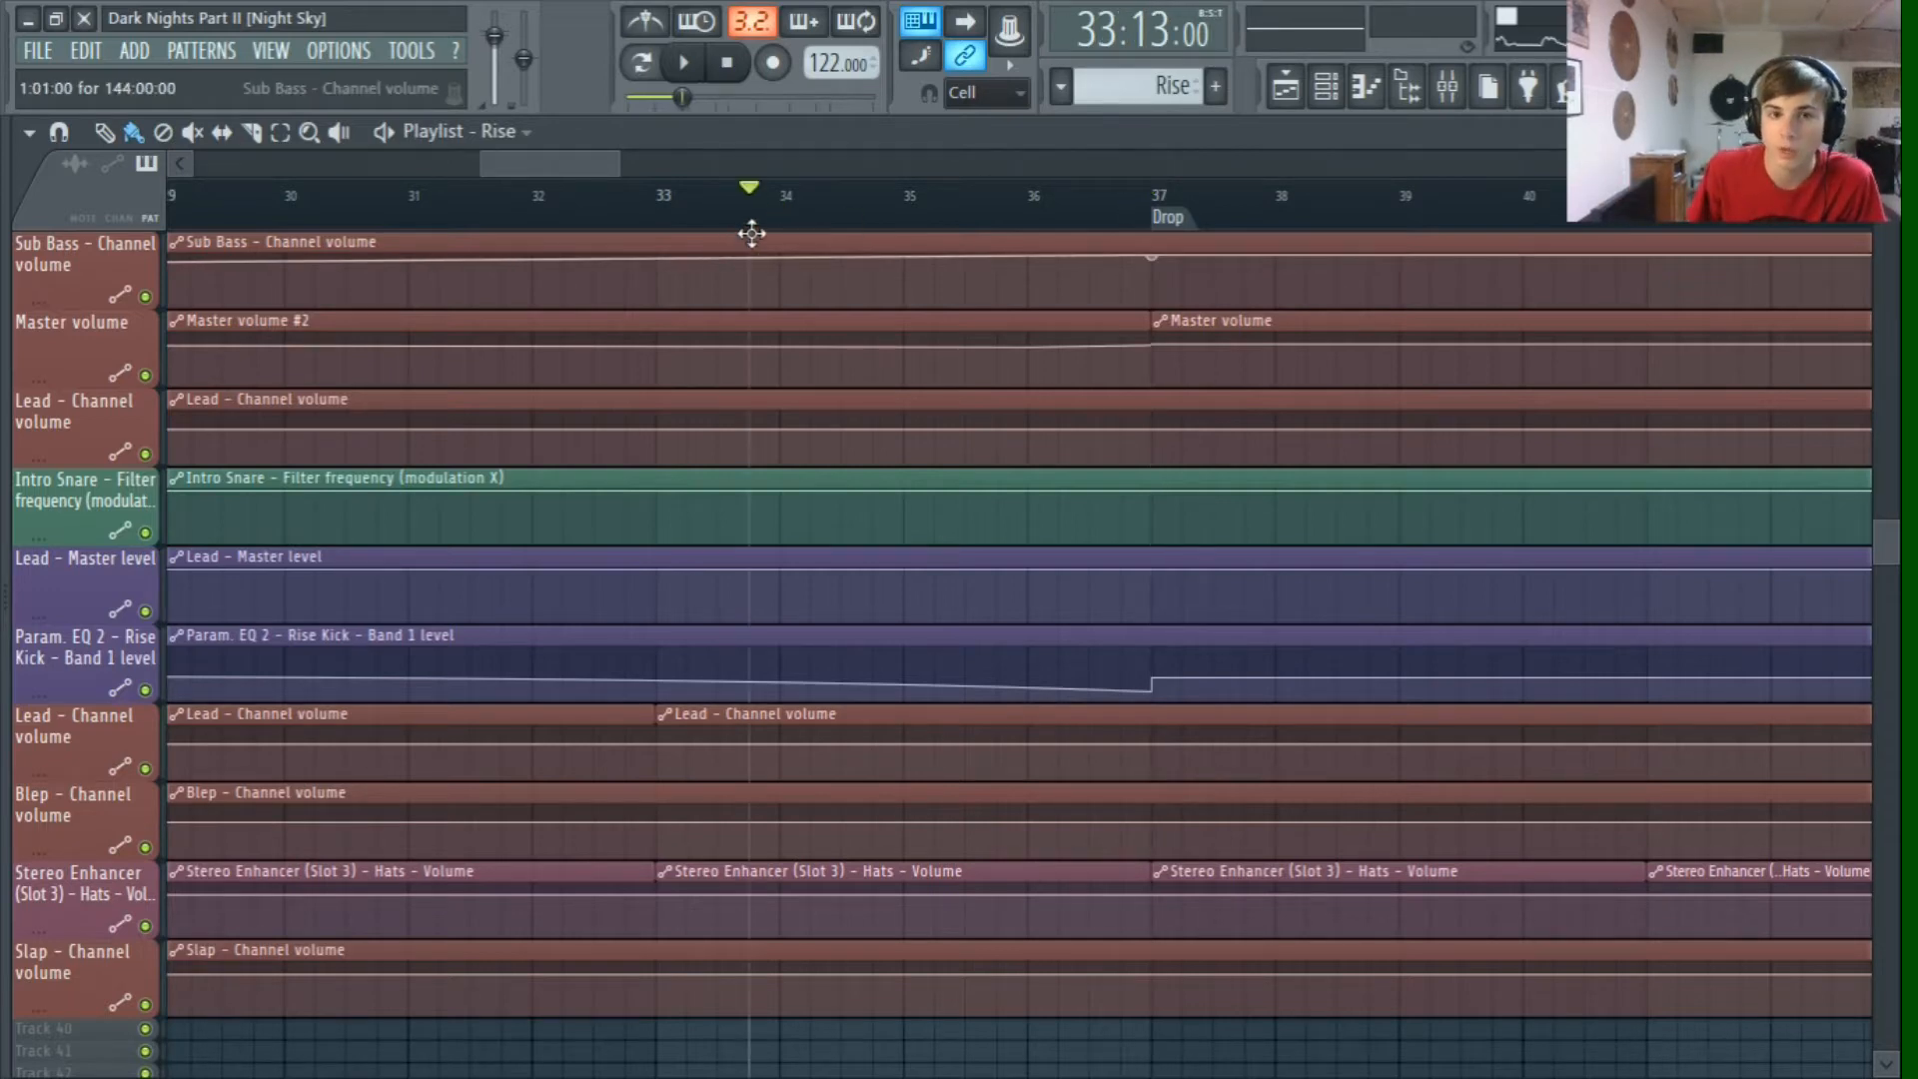
pyautogui.click(1171, 205)
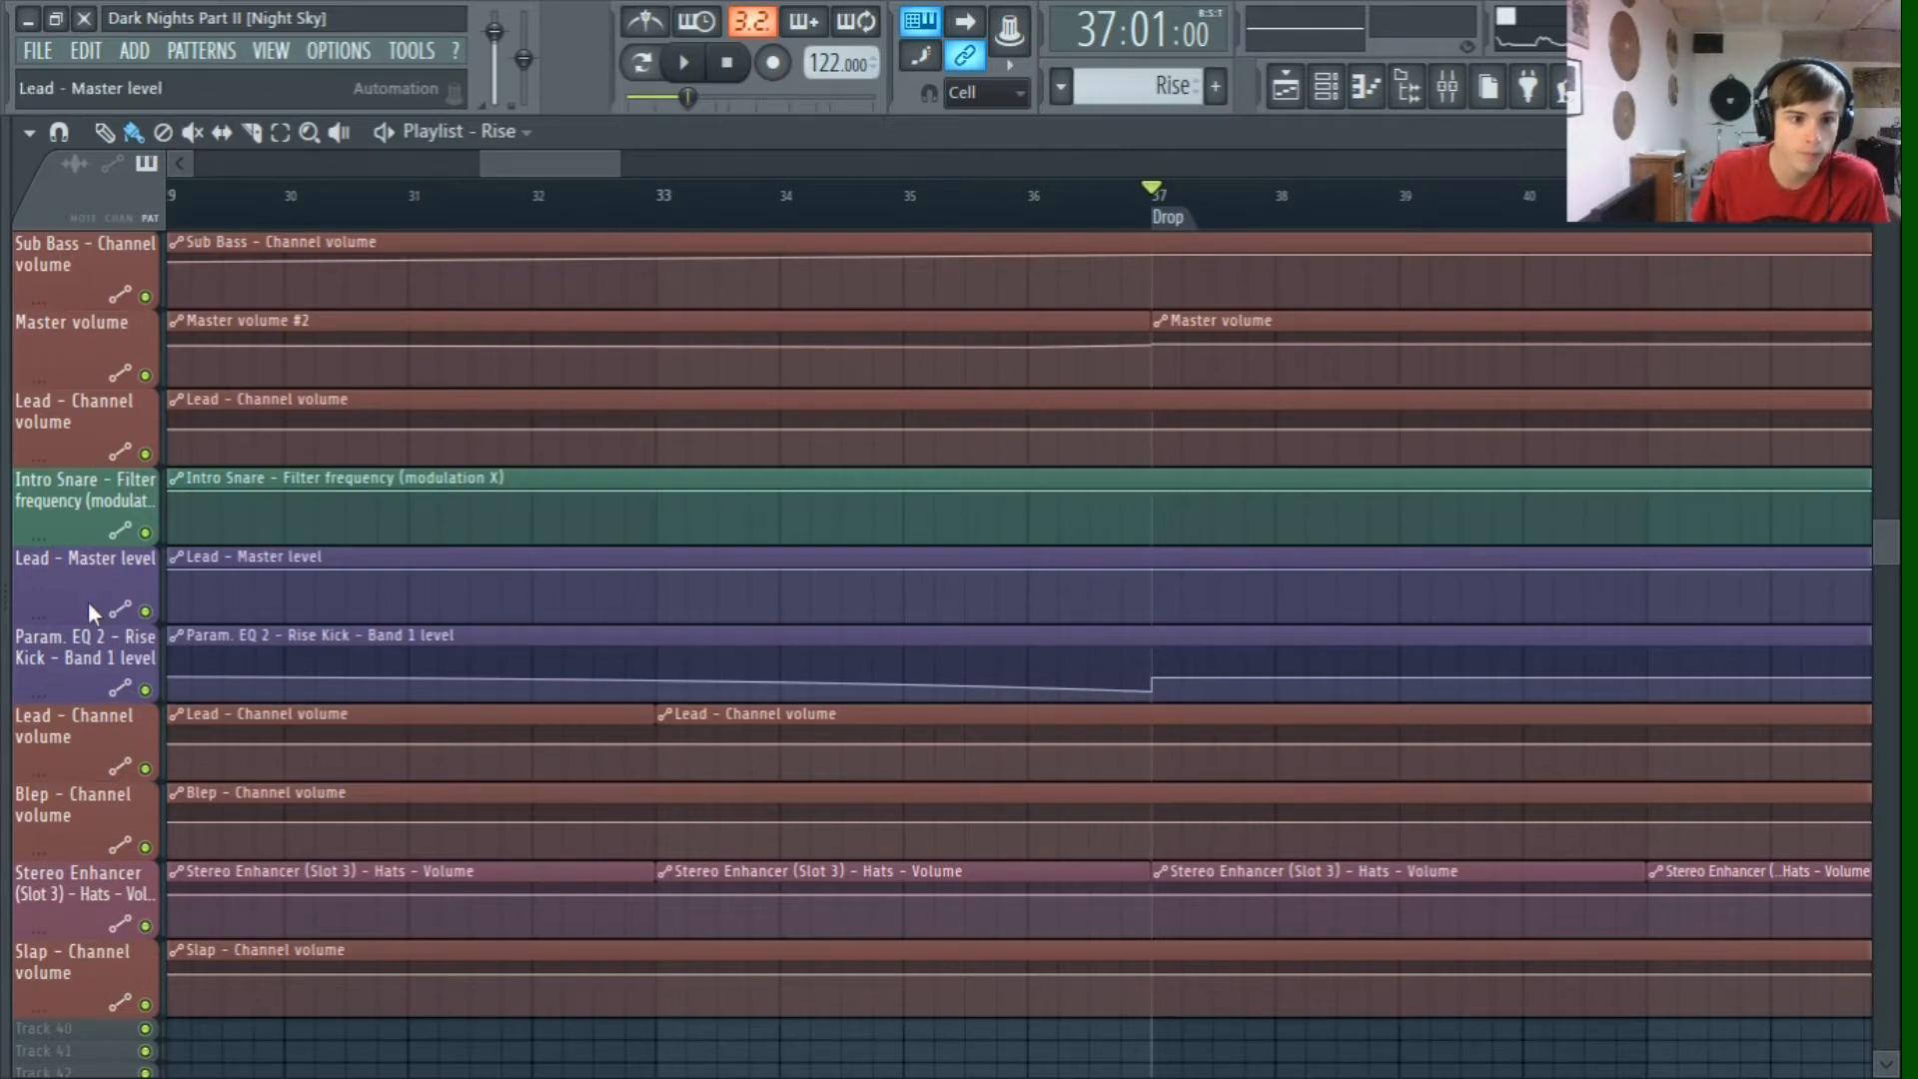
# Step: Examine the Rise Kick's Param. EQ 2 Band 1 level automation up to the Drop, then move the playhead to bar 32
pyautogui.moveTo(561, 163); pyautogui.dragTo(527, 162)
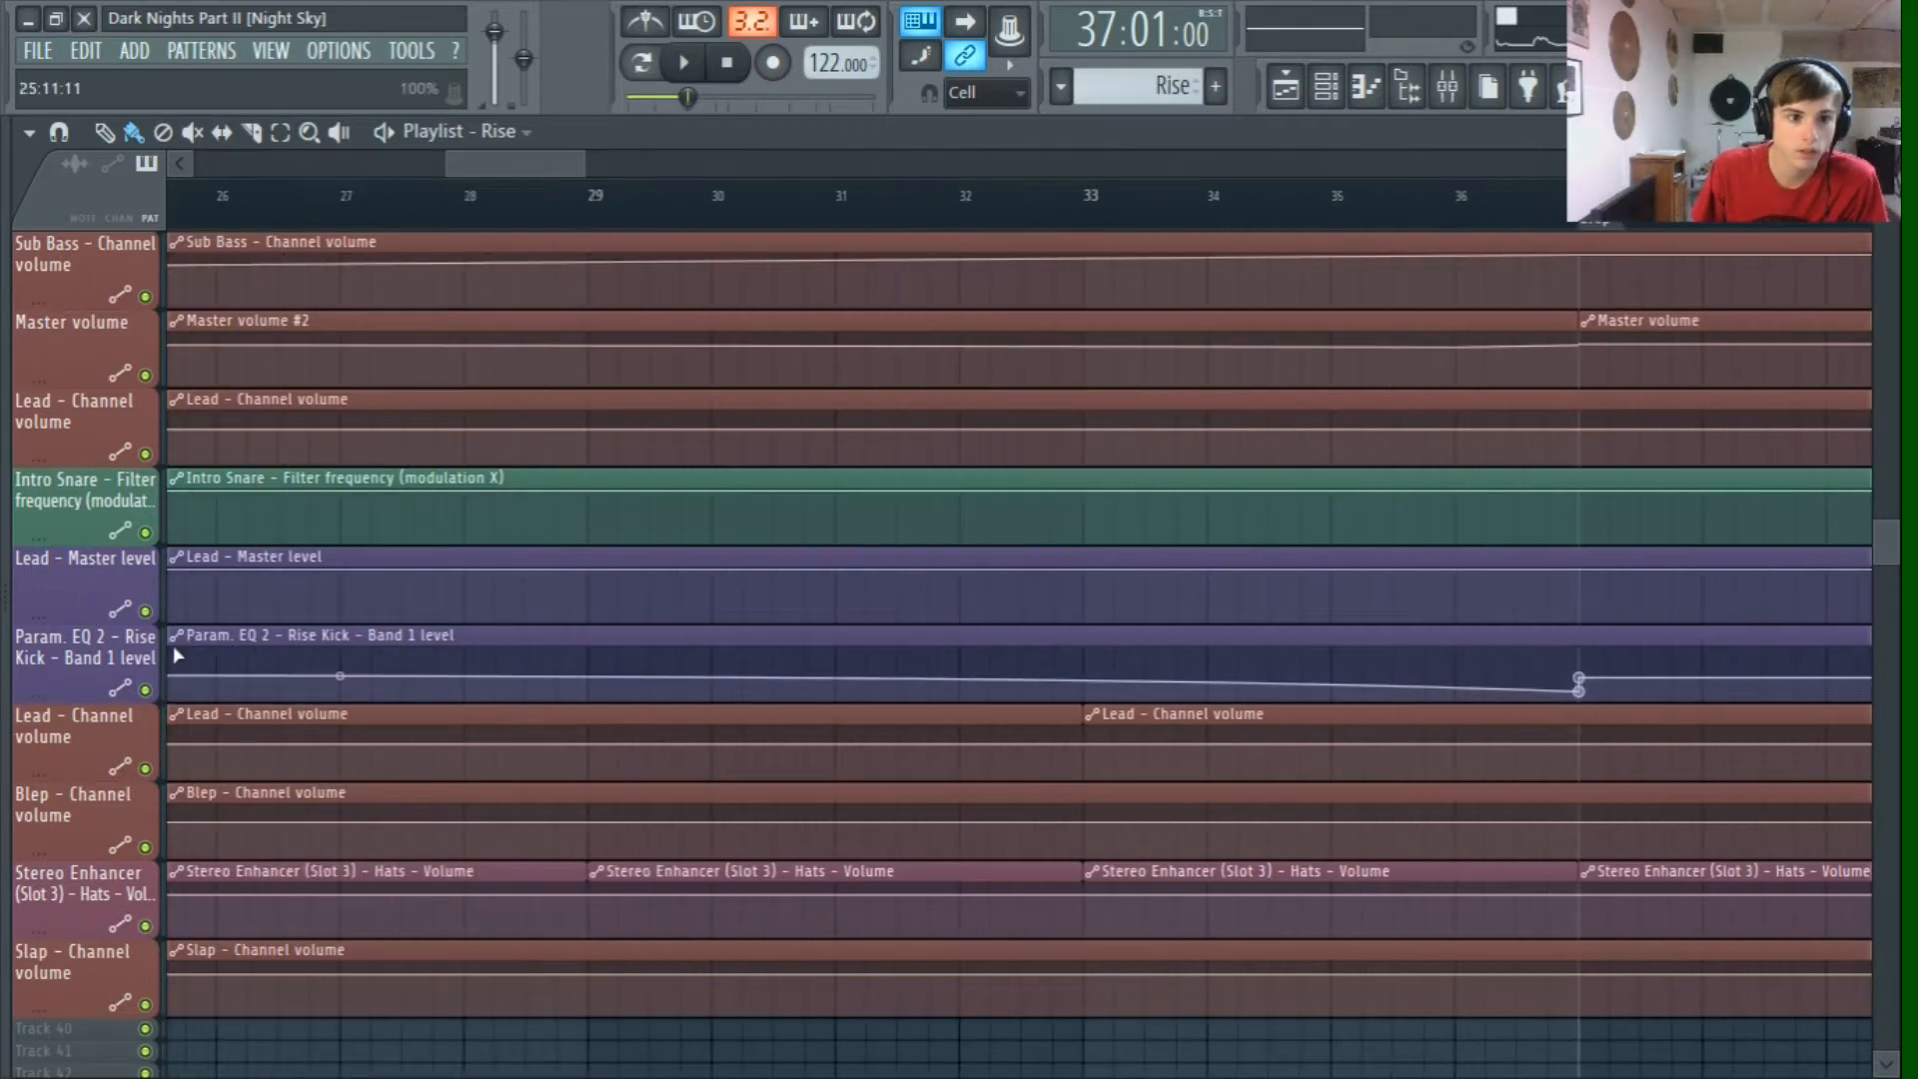
pyautogui.scroll(-5, 1485, 685)
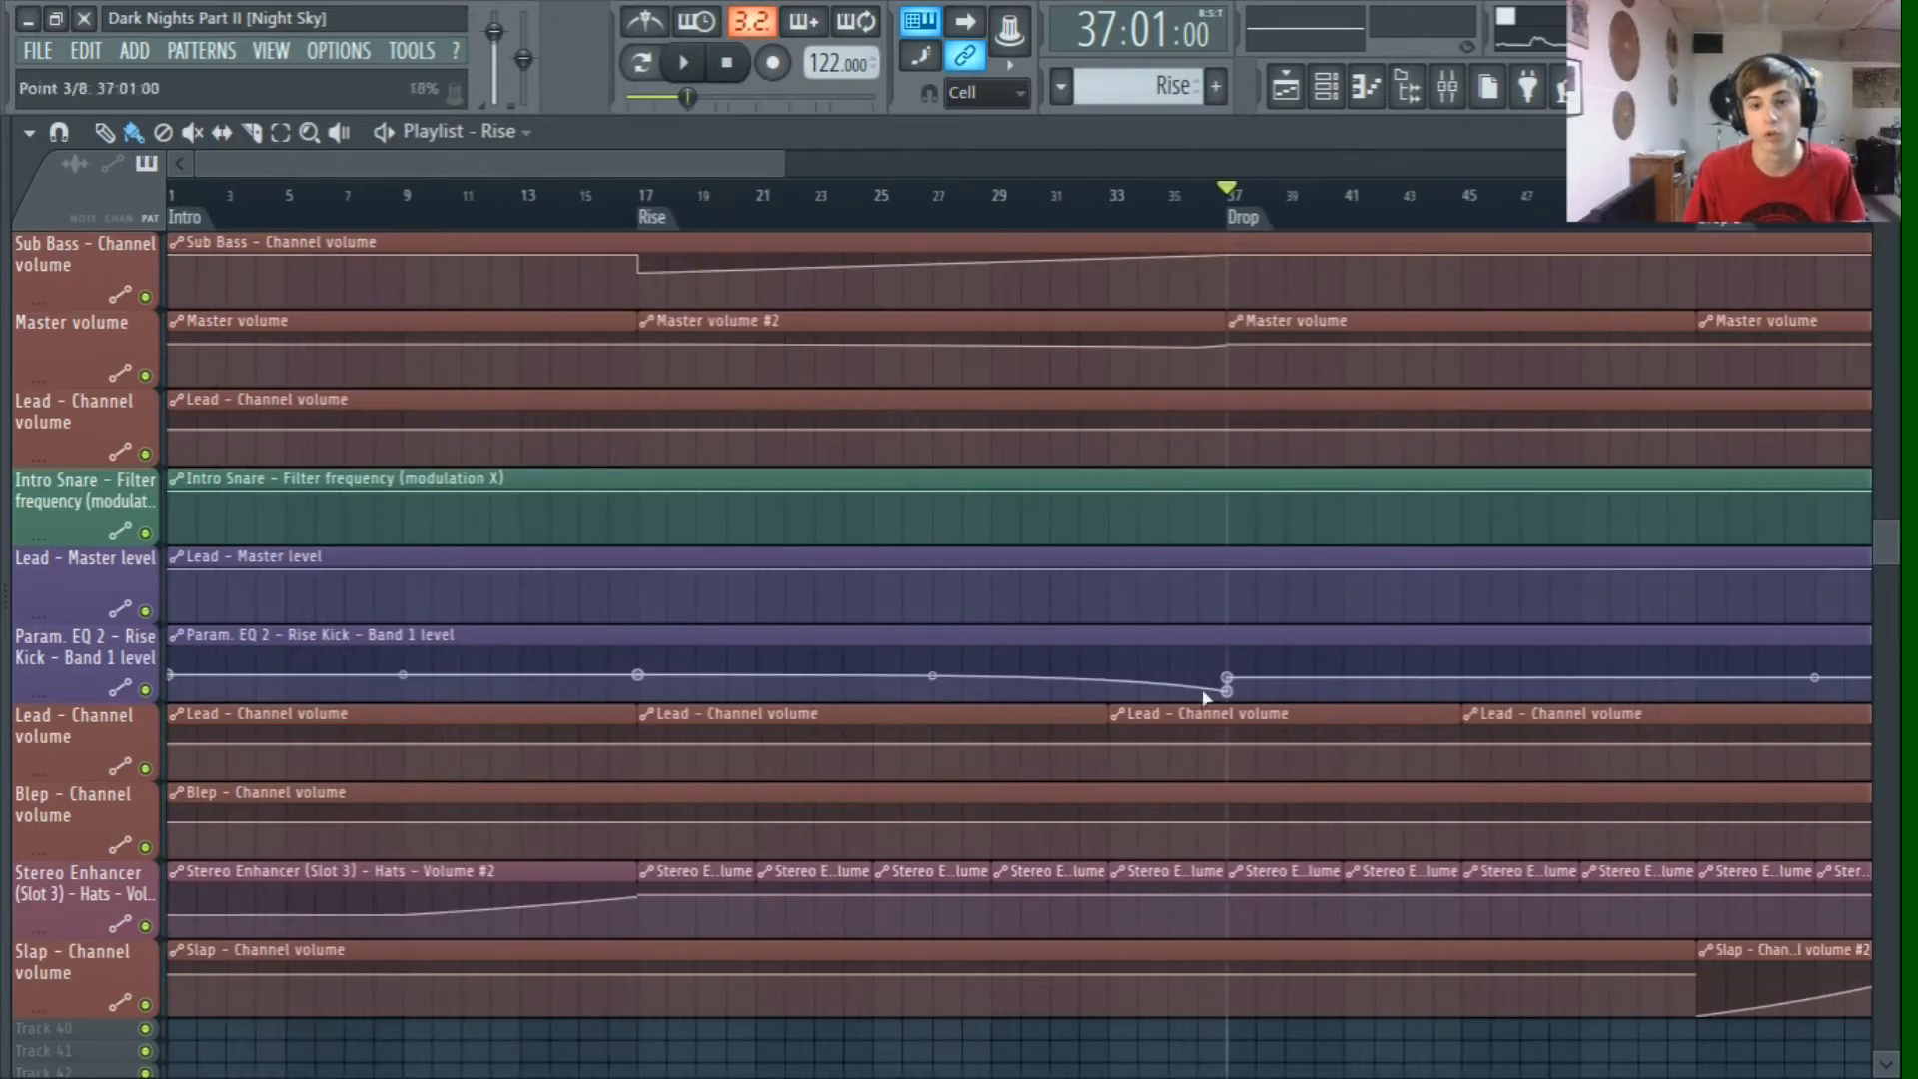
pyautogui.scroll(10, 1056, 670)
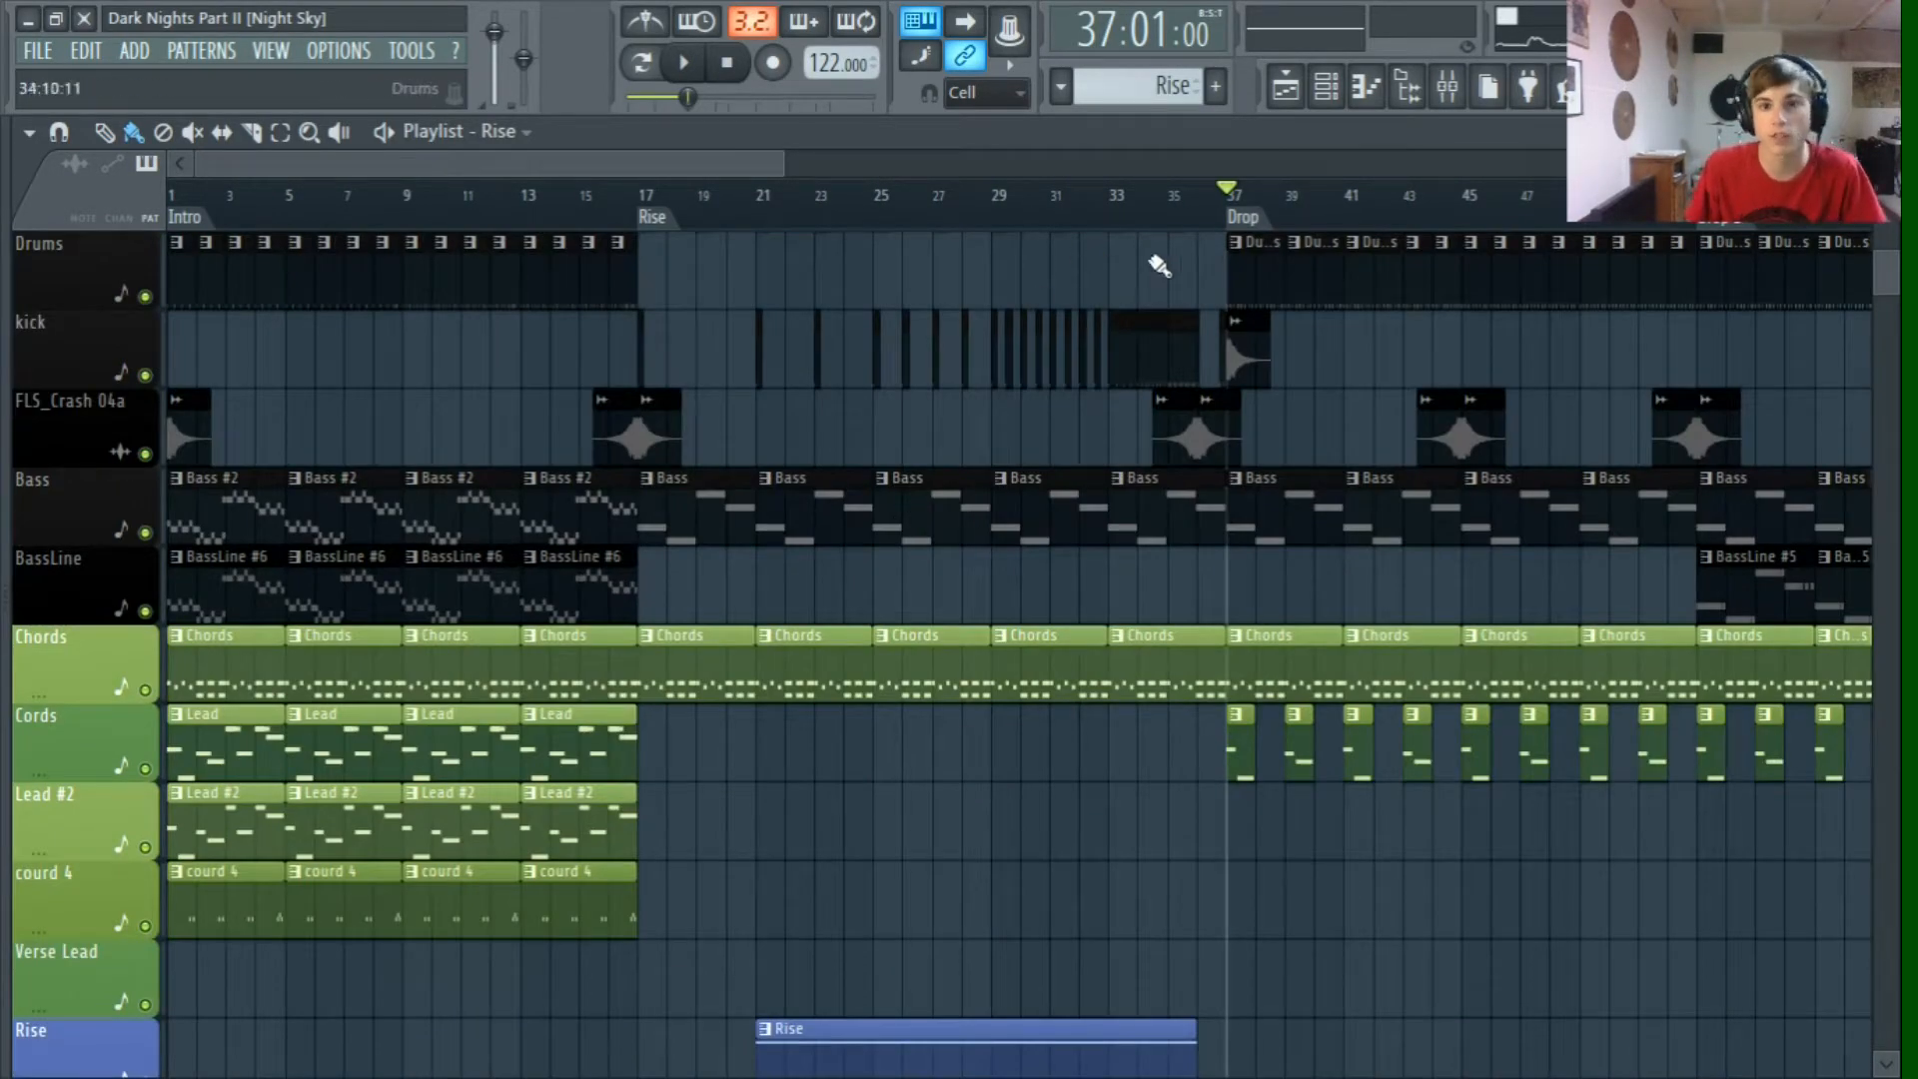
pyautogui.click(1113, 198)
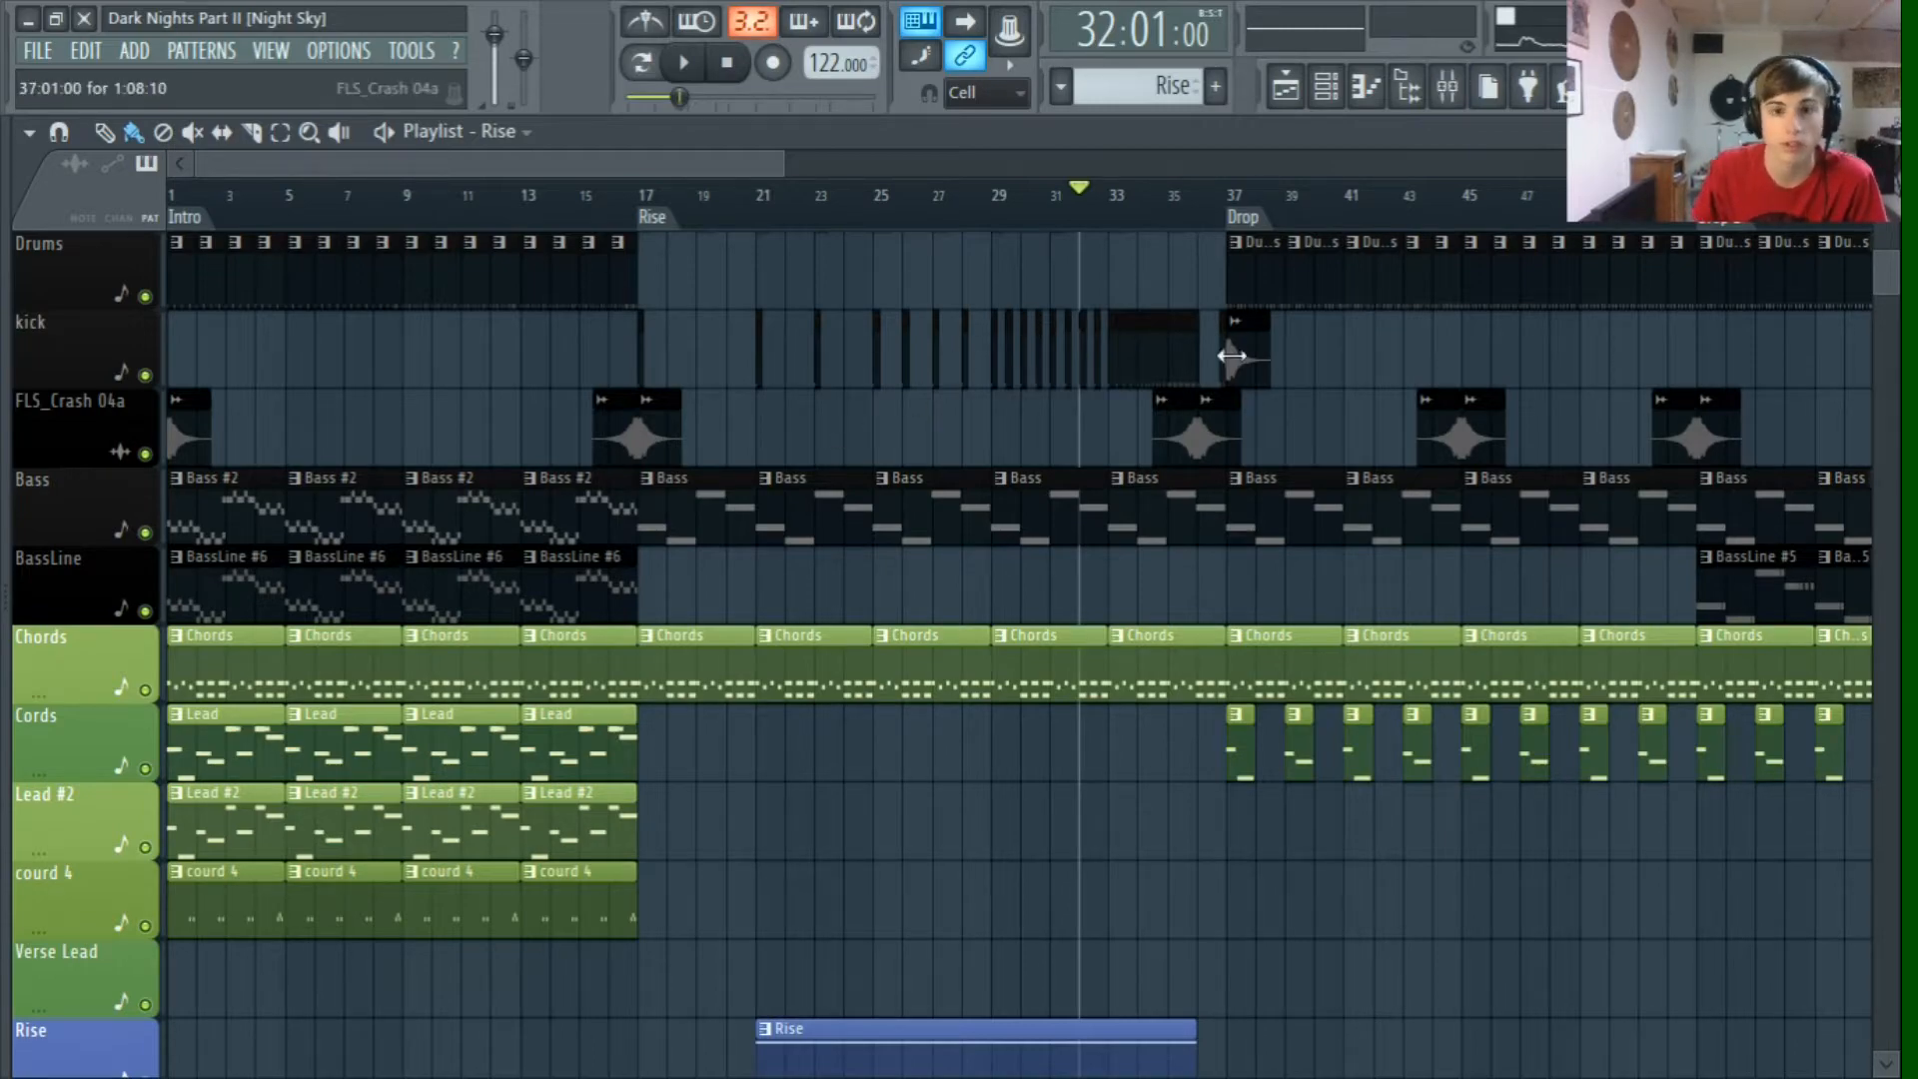
# Step: Review the remaining volume, filter and EQ automation tracks across the whole arrangement
pyautogui.scroll(-10, 1115, 348)
pyautogui.scroll(3, 1077, 519)
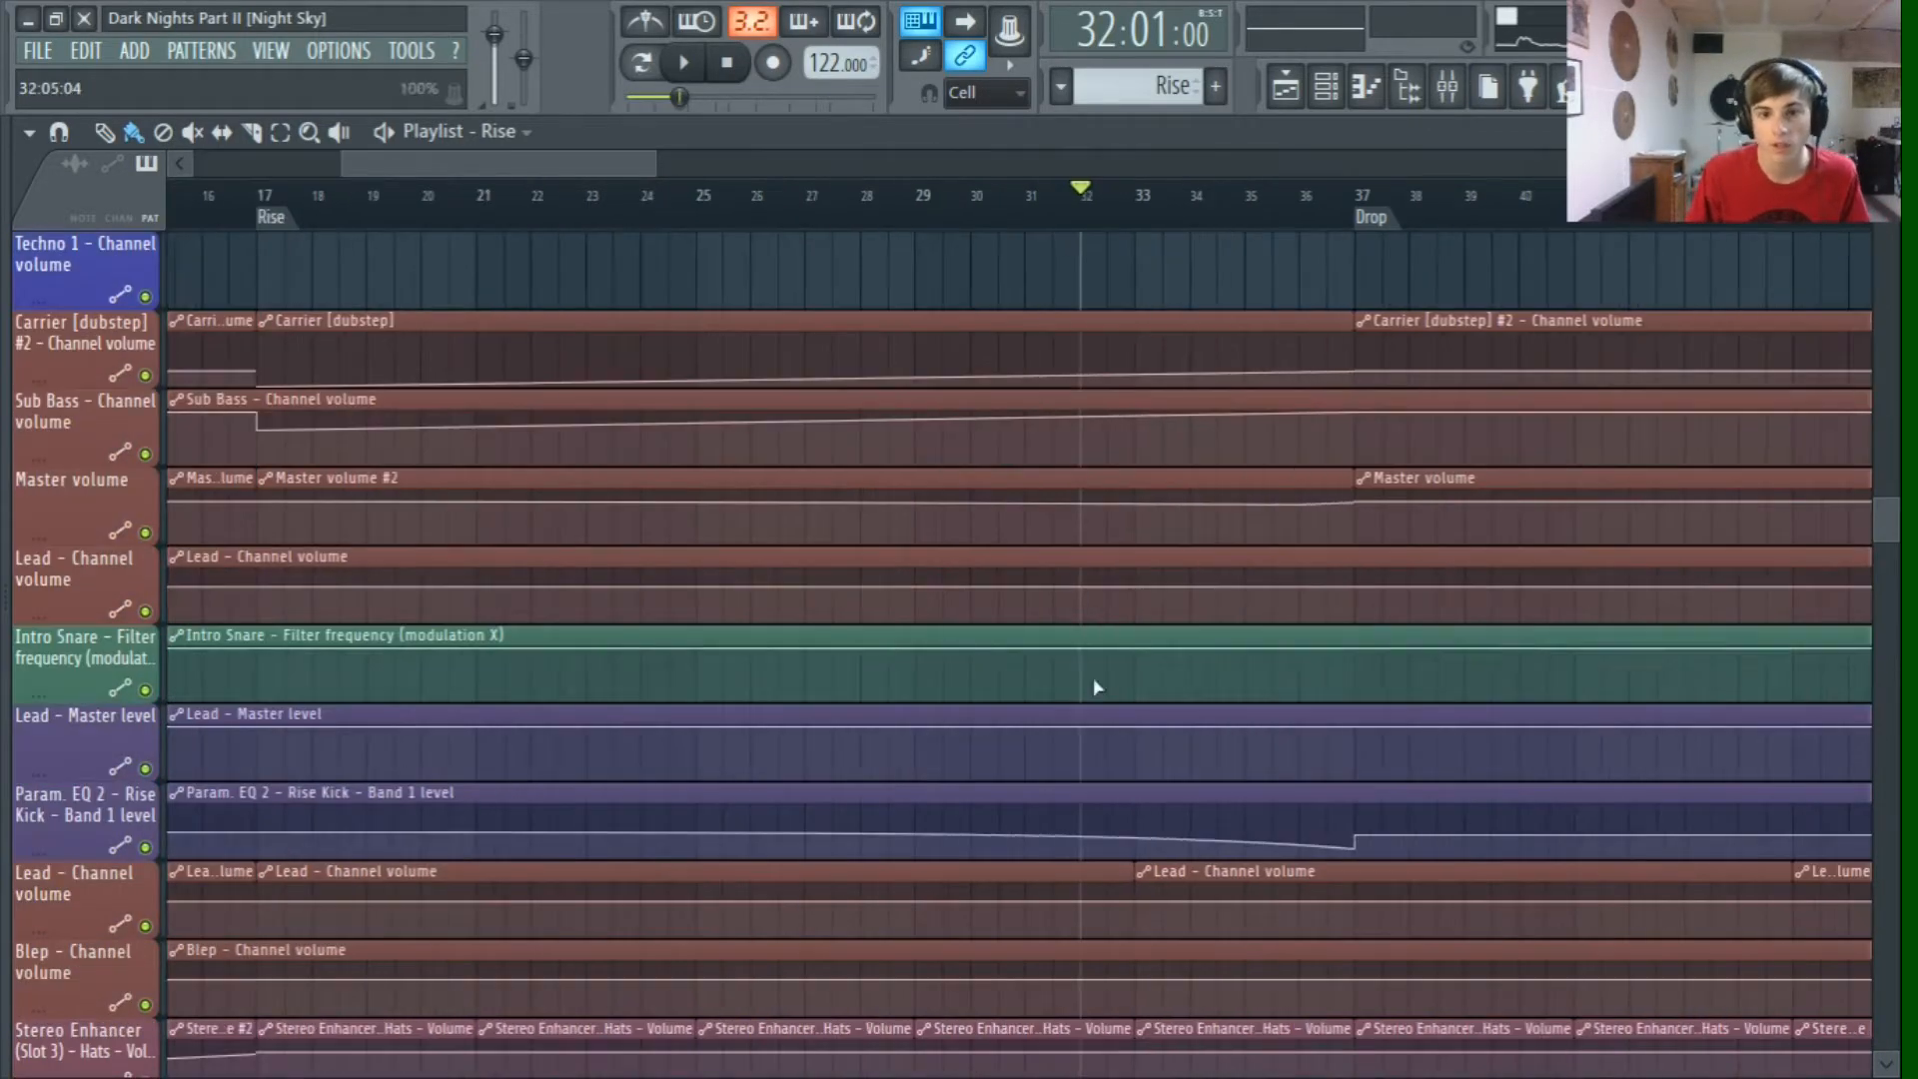
pyautogui.scroll(-4, 1047, 640)
pyautogui.scroll(-5, 1047, 641)
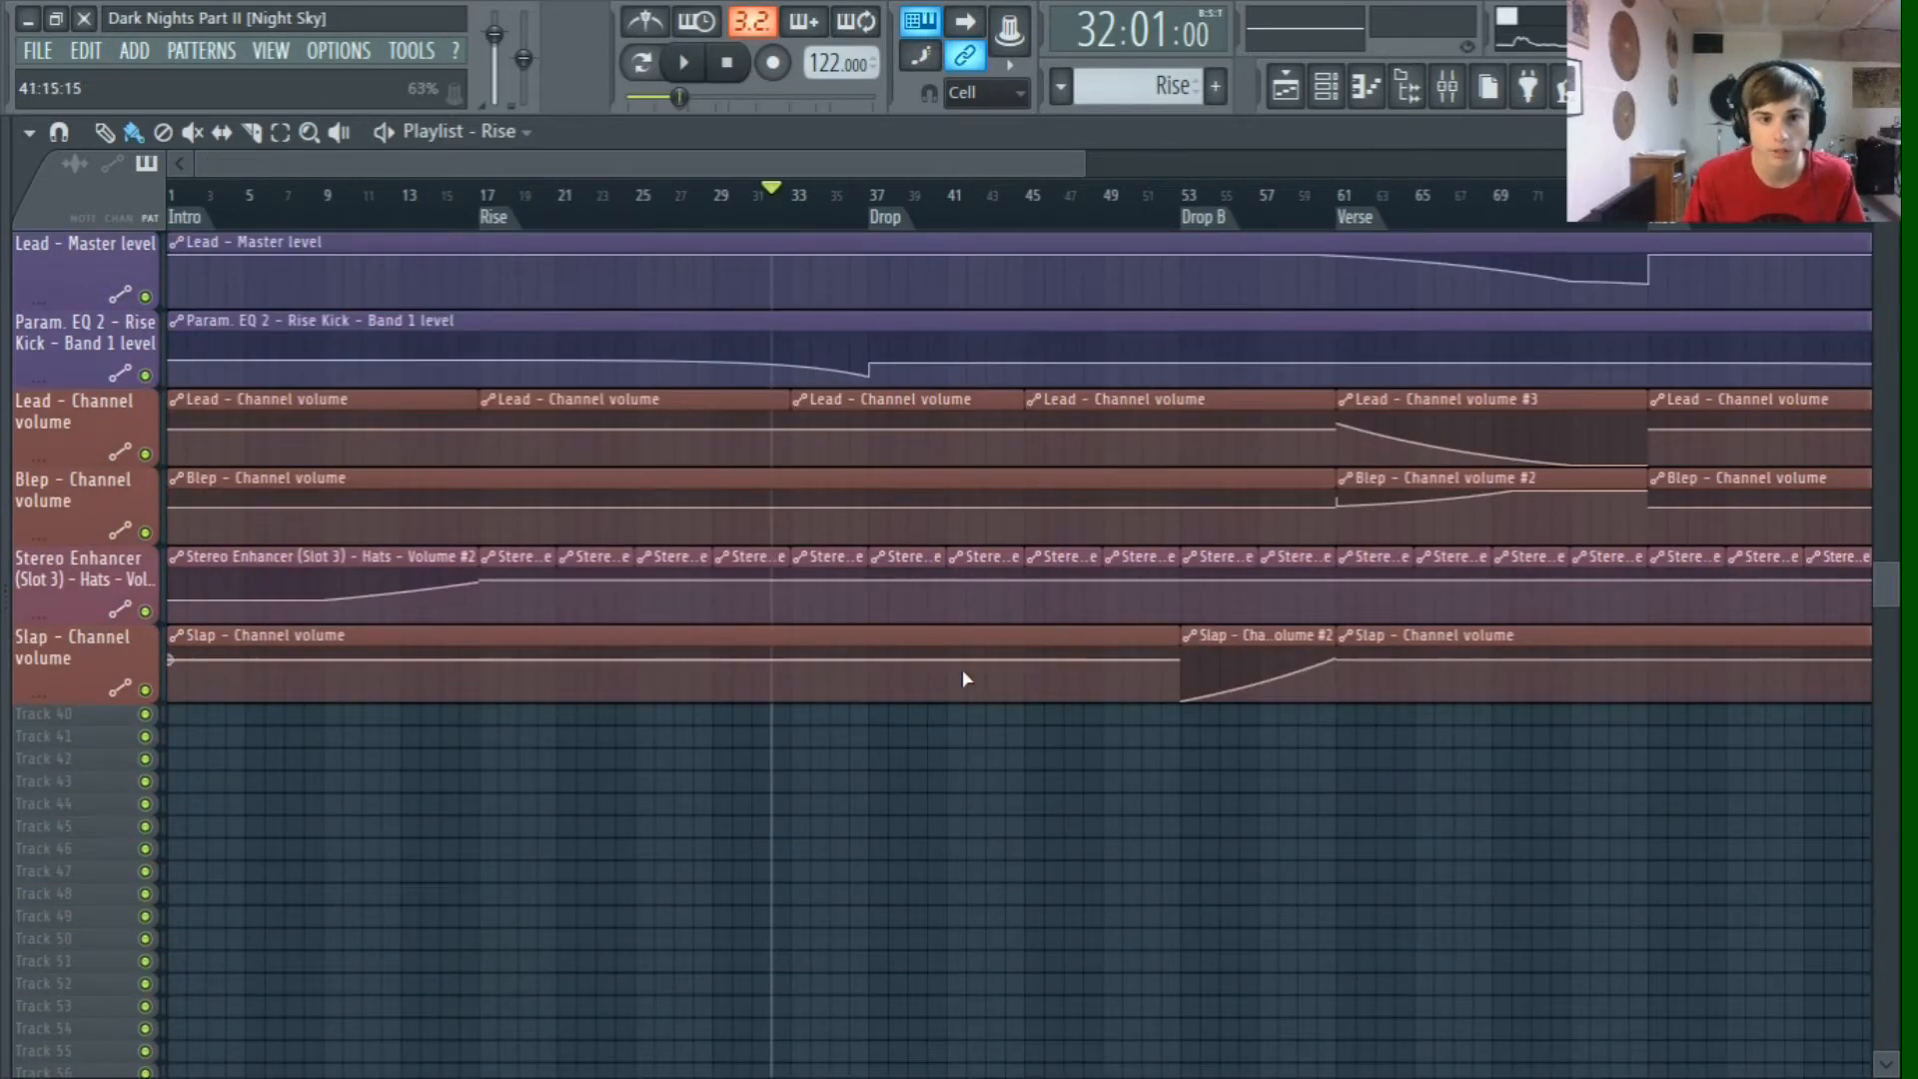
pyautogui.scroll(-3, 469, 674)
pyautogui.scroll(5, 388, 650)
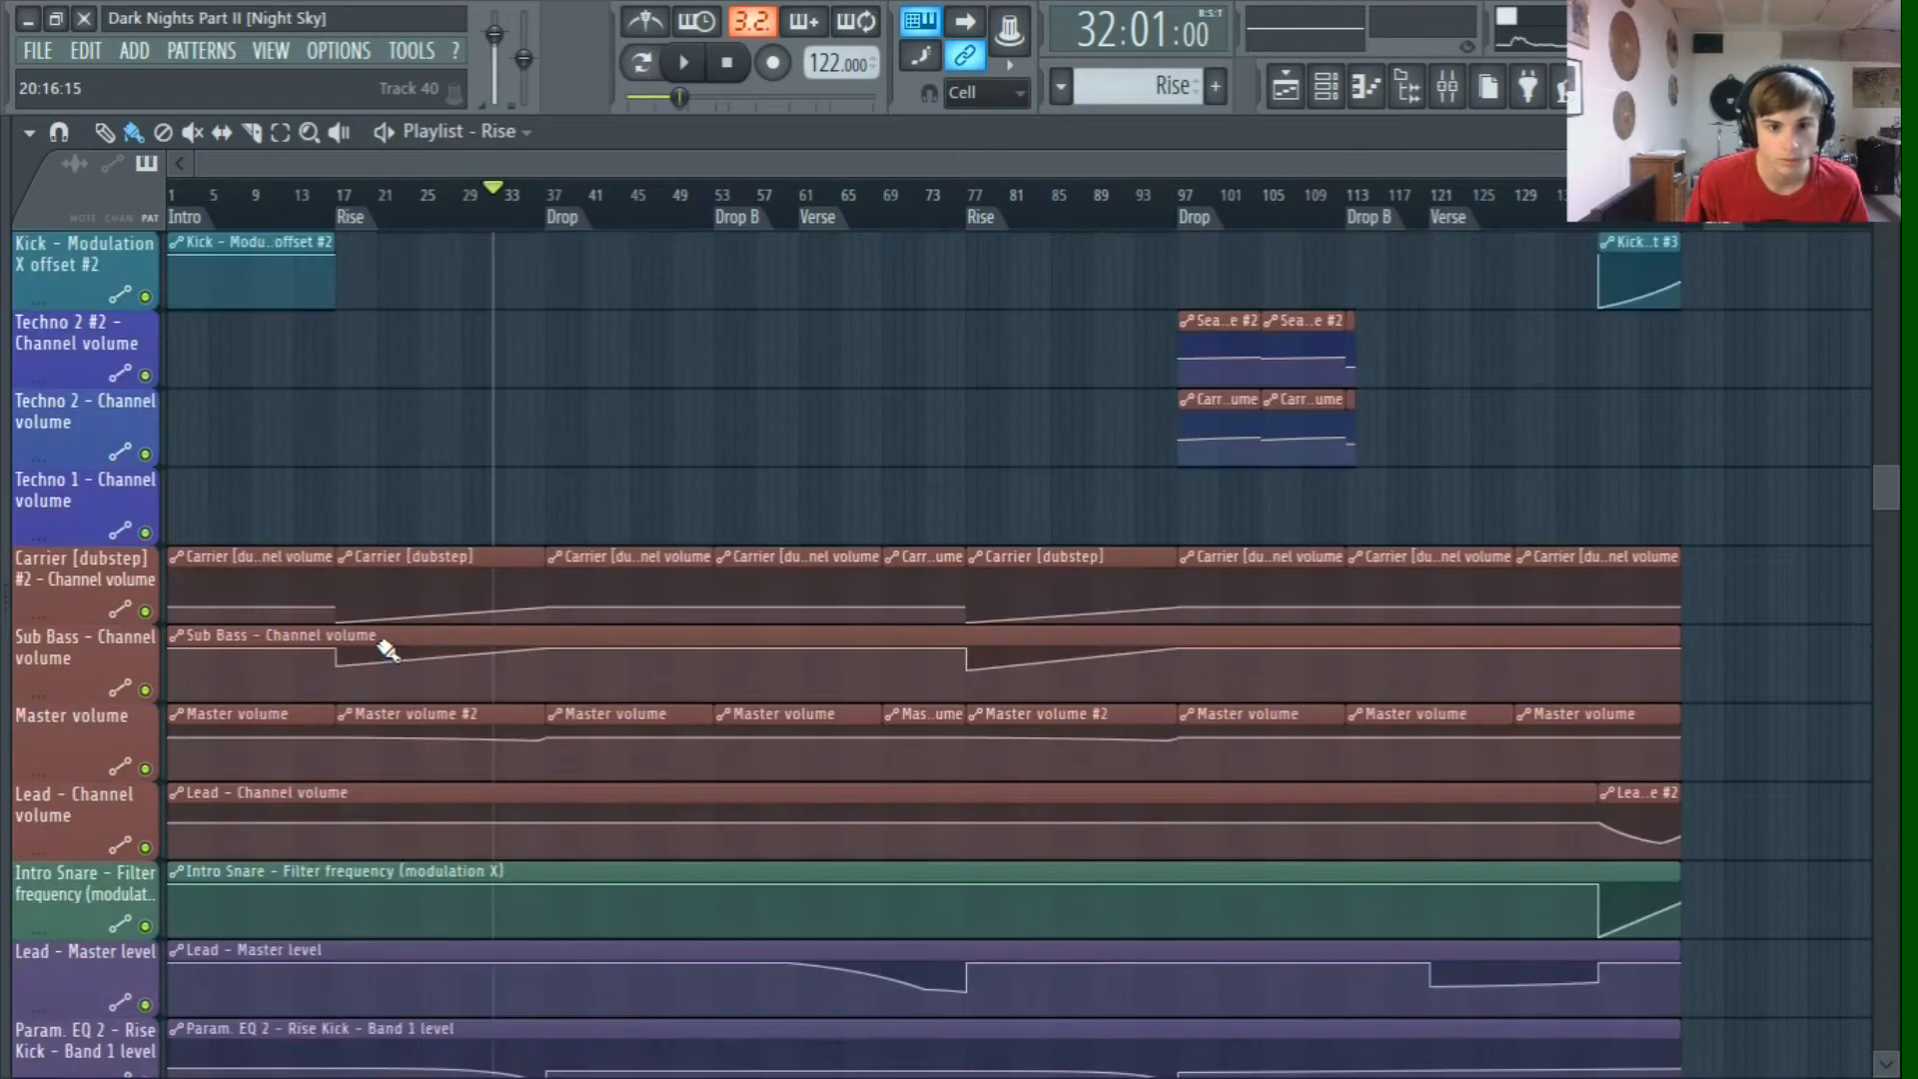
# Step: Check the Hats Stereo Enhancer volume and Slap channel volume automation clips across the arrangement
pyautogui.scroll(-4, 715, 610)
pyautogui.scroll(4, 8, 684)
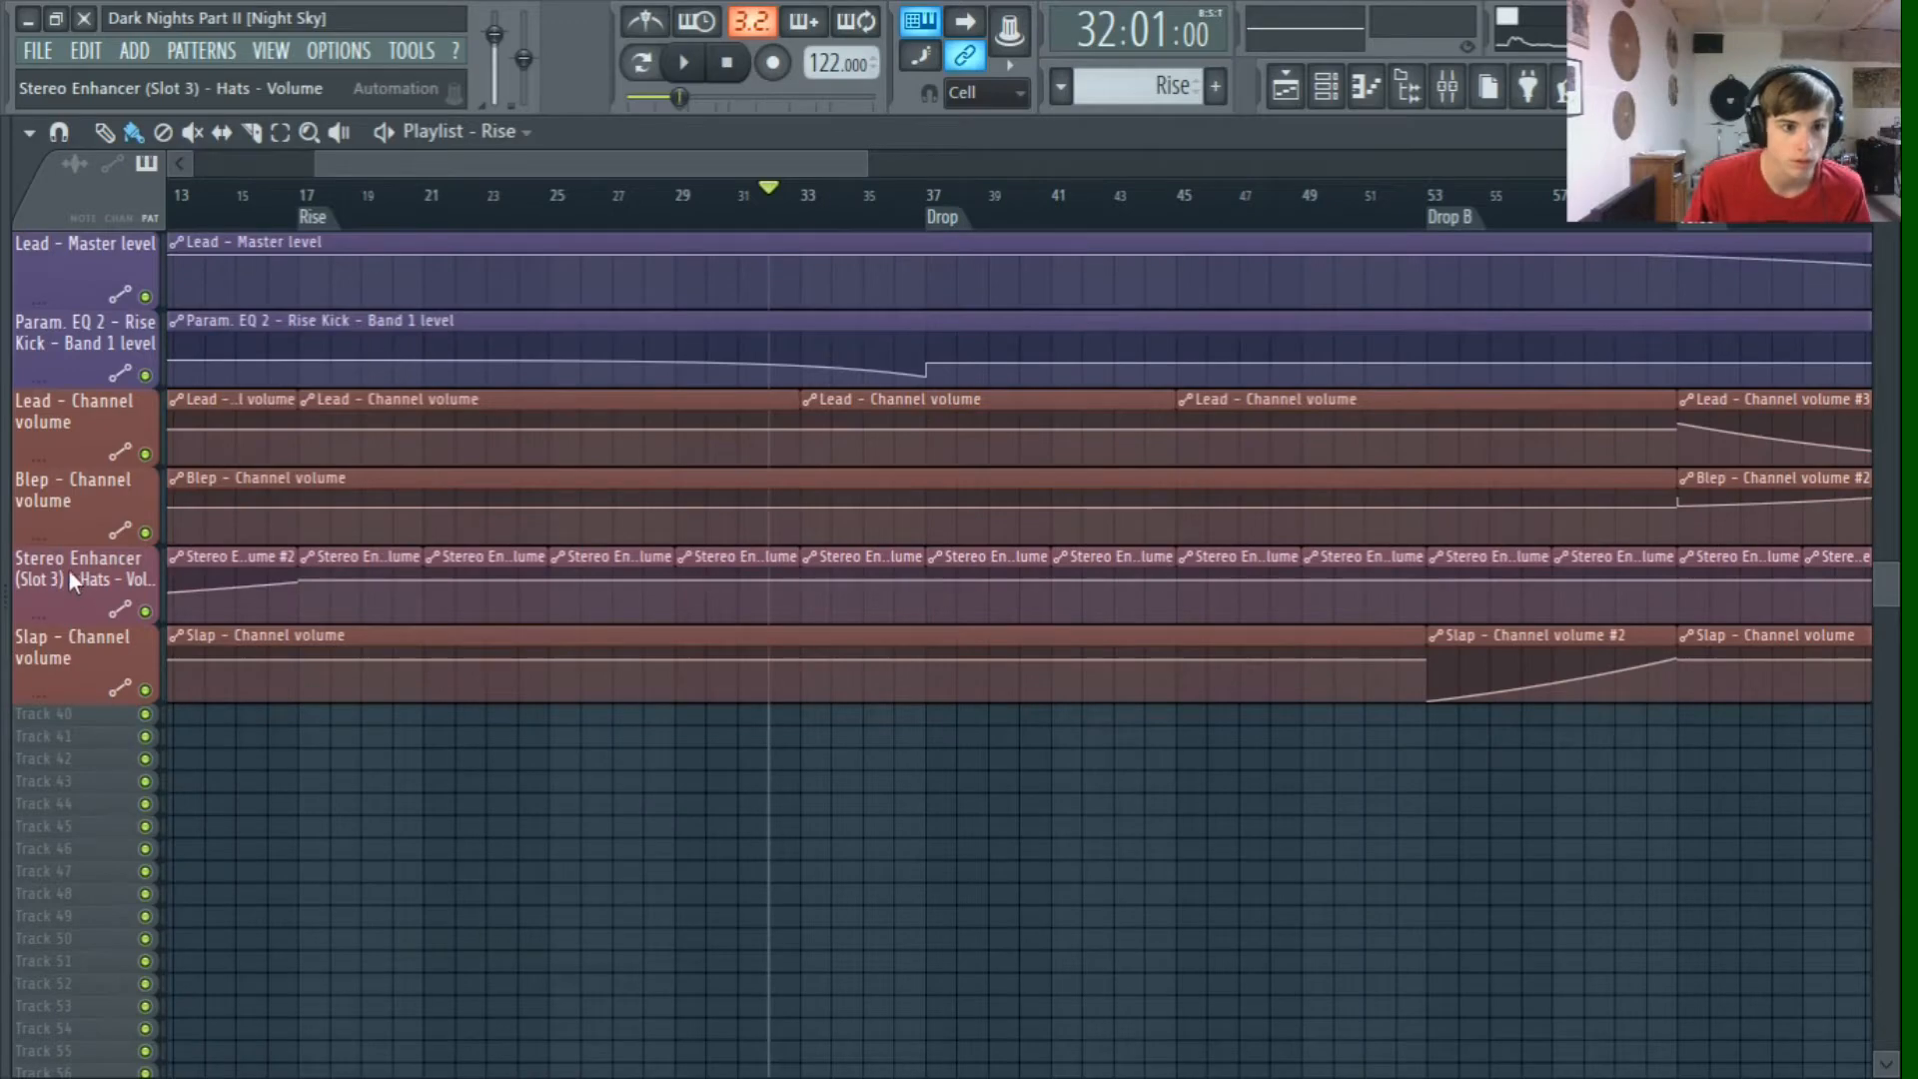
pyautogui.scroll(-4, 445, 633)
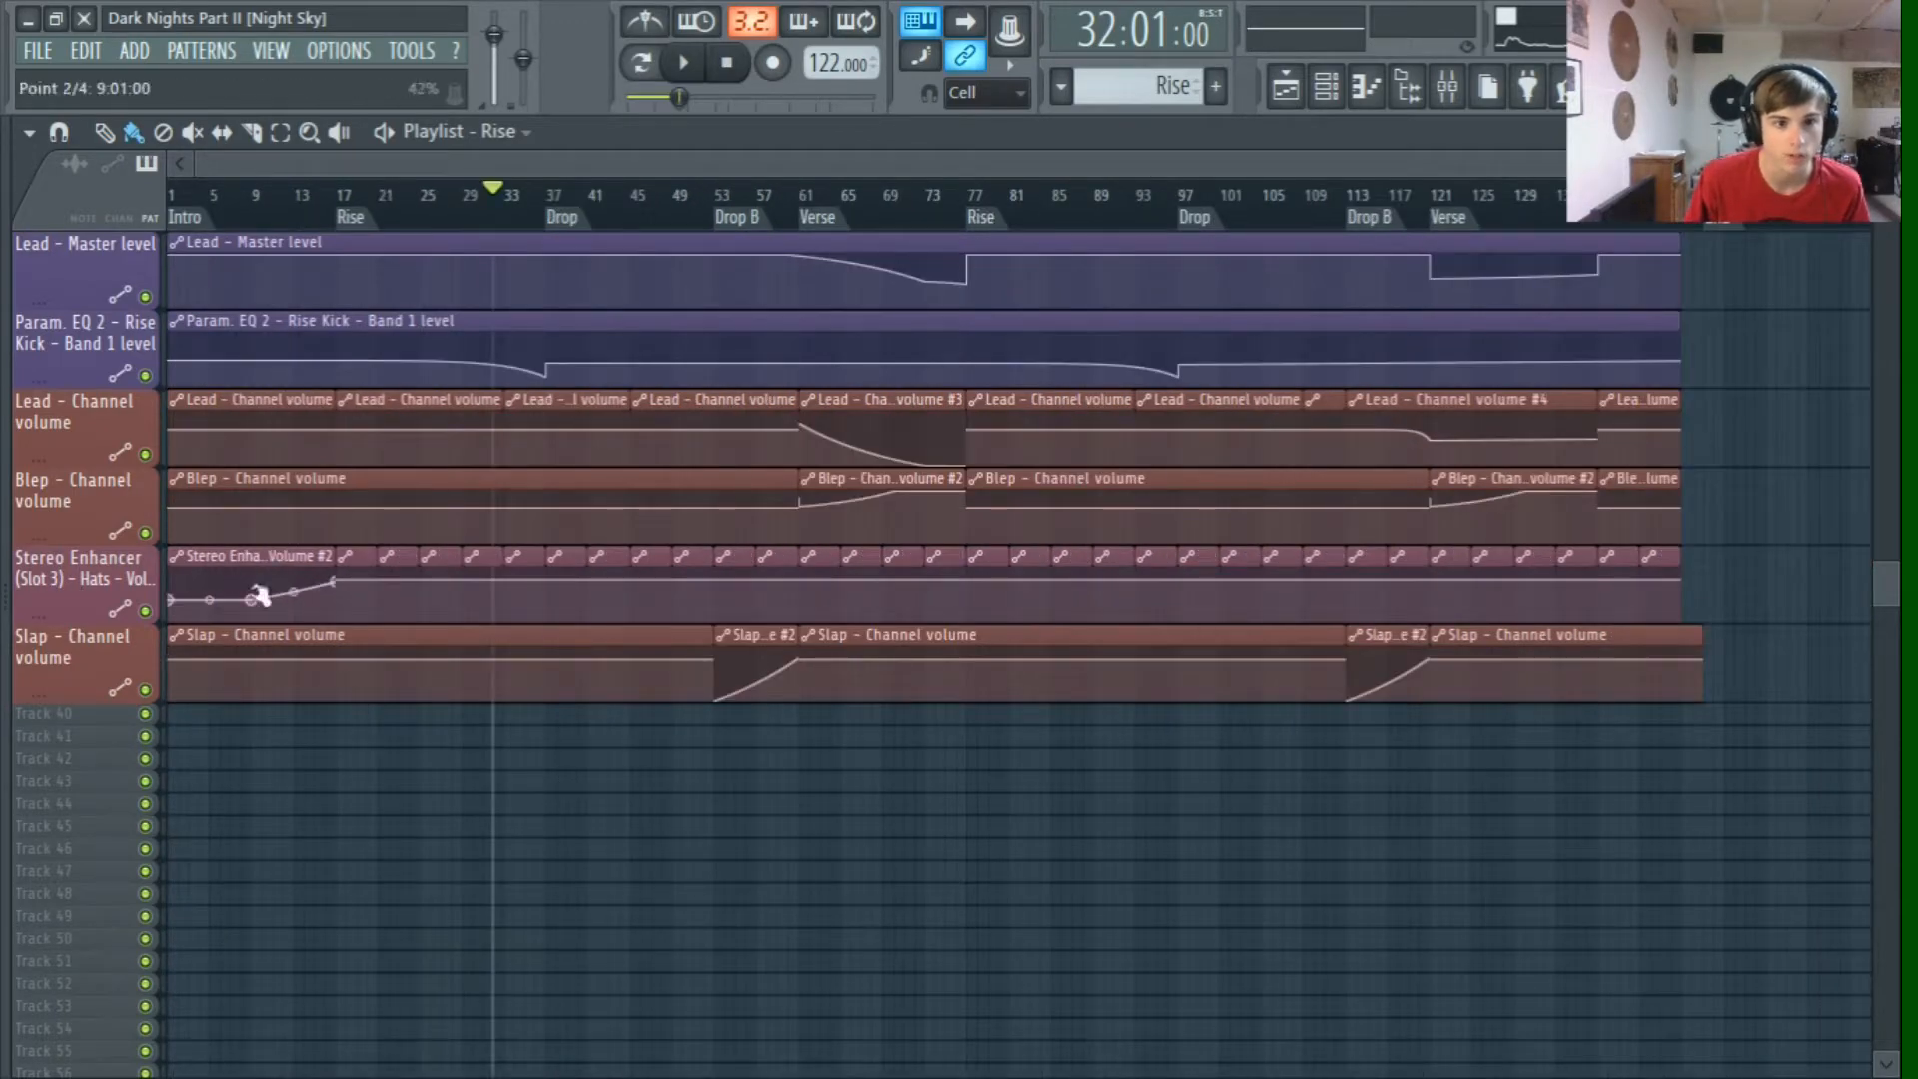
# Step: Set the playhead to the Drop at bar 37, play its opening and stop playback
pyautogui.scroll(3, 514, 530)
pyautogui.scroll(4, 569, 603)
pyautogui.scroll(6, 599, 543)
pyautogui.scroll(2, 557, 416)
pyautogui.click(527, 200)
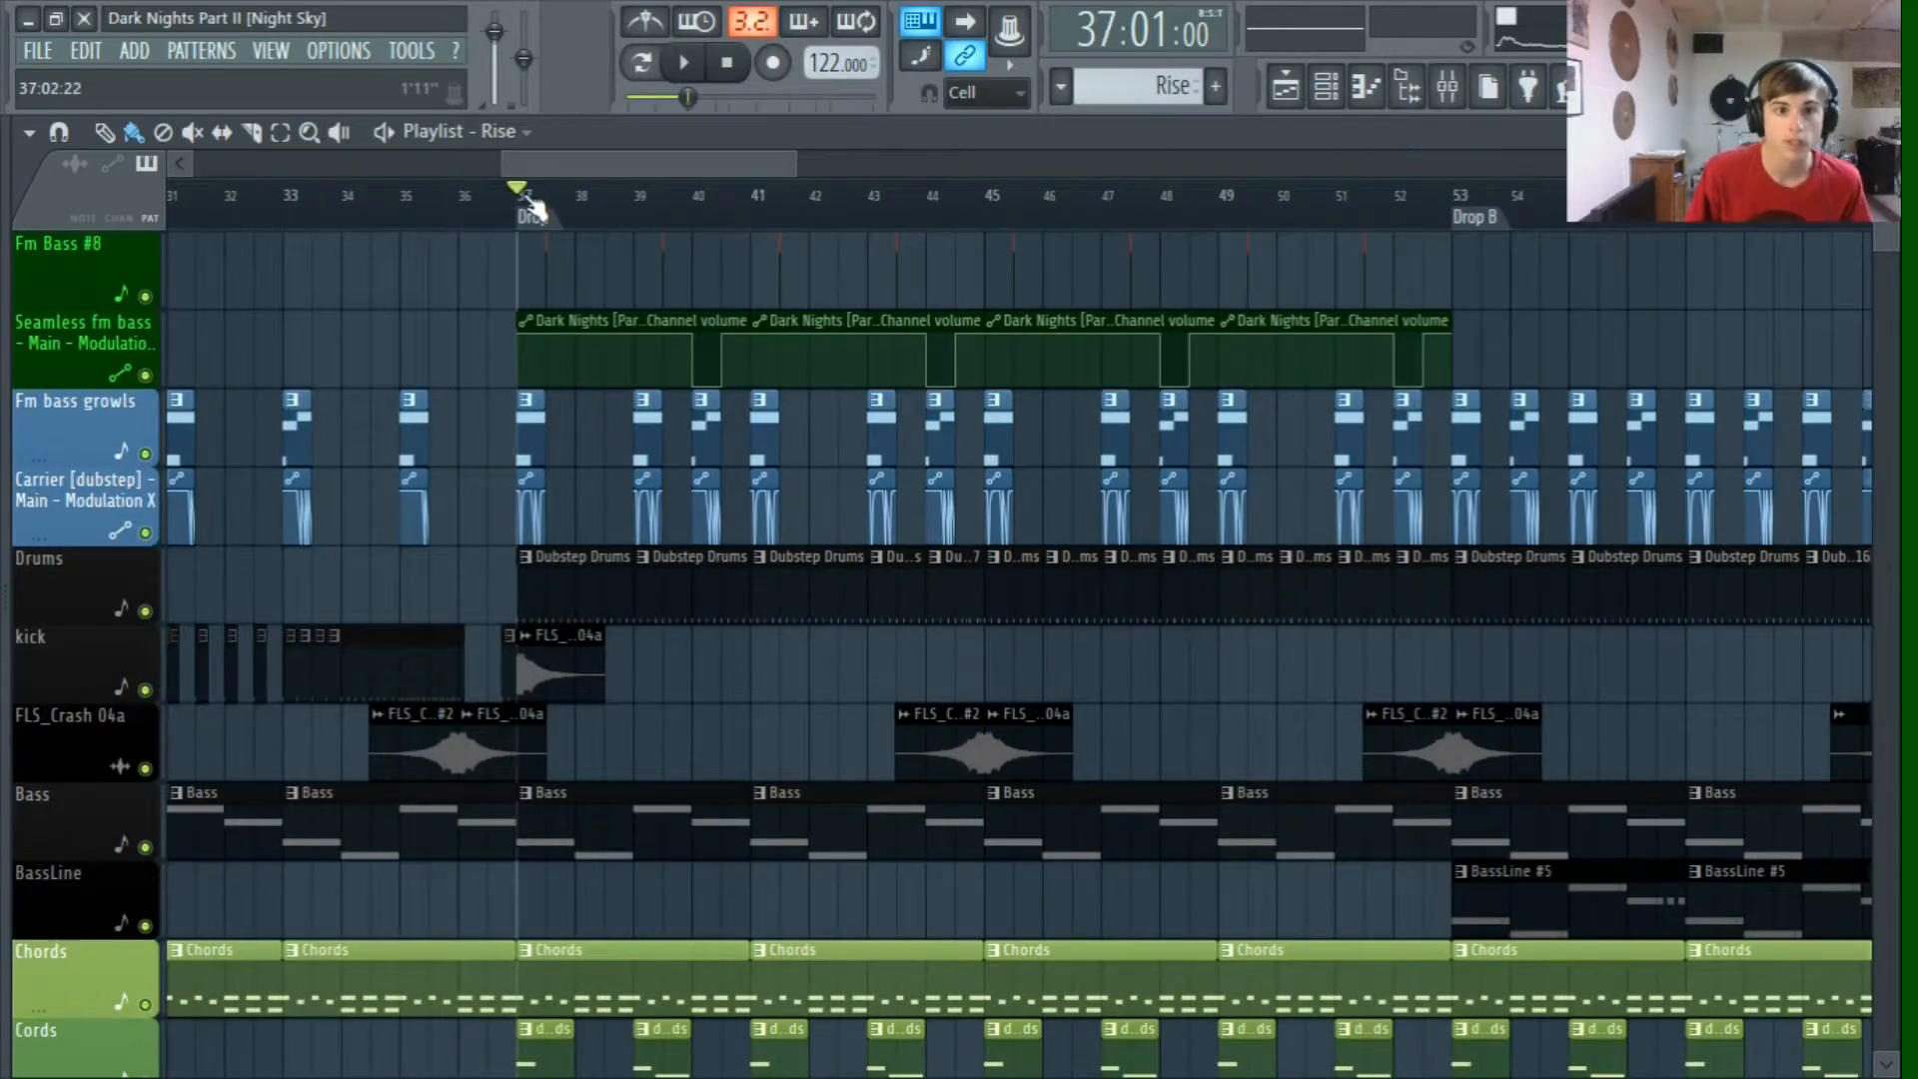
pyautogui.scroll(2, 542, 566)
pyautogui.click(684, 63)
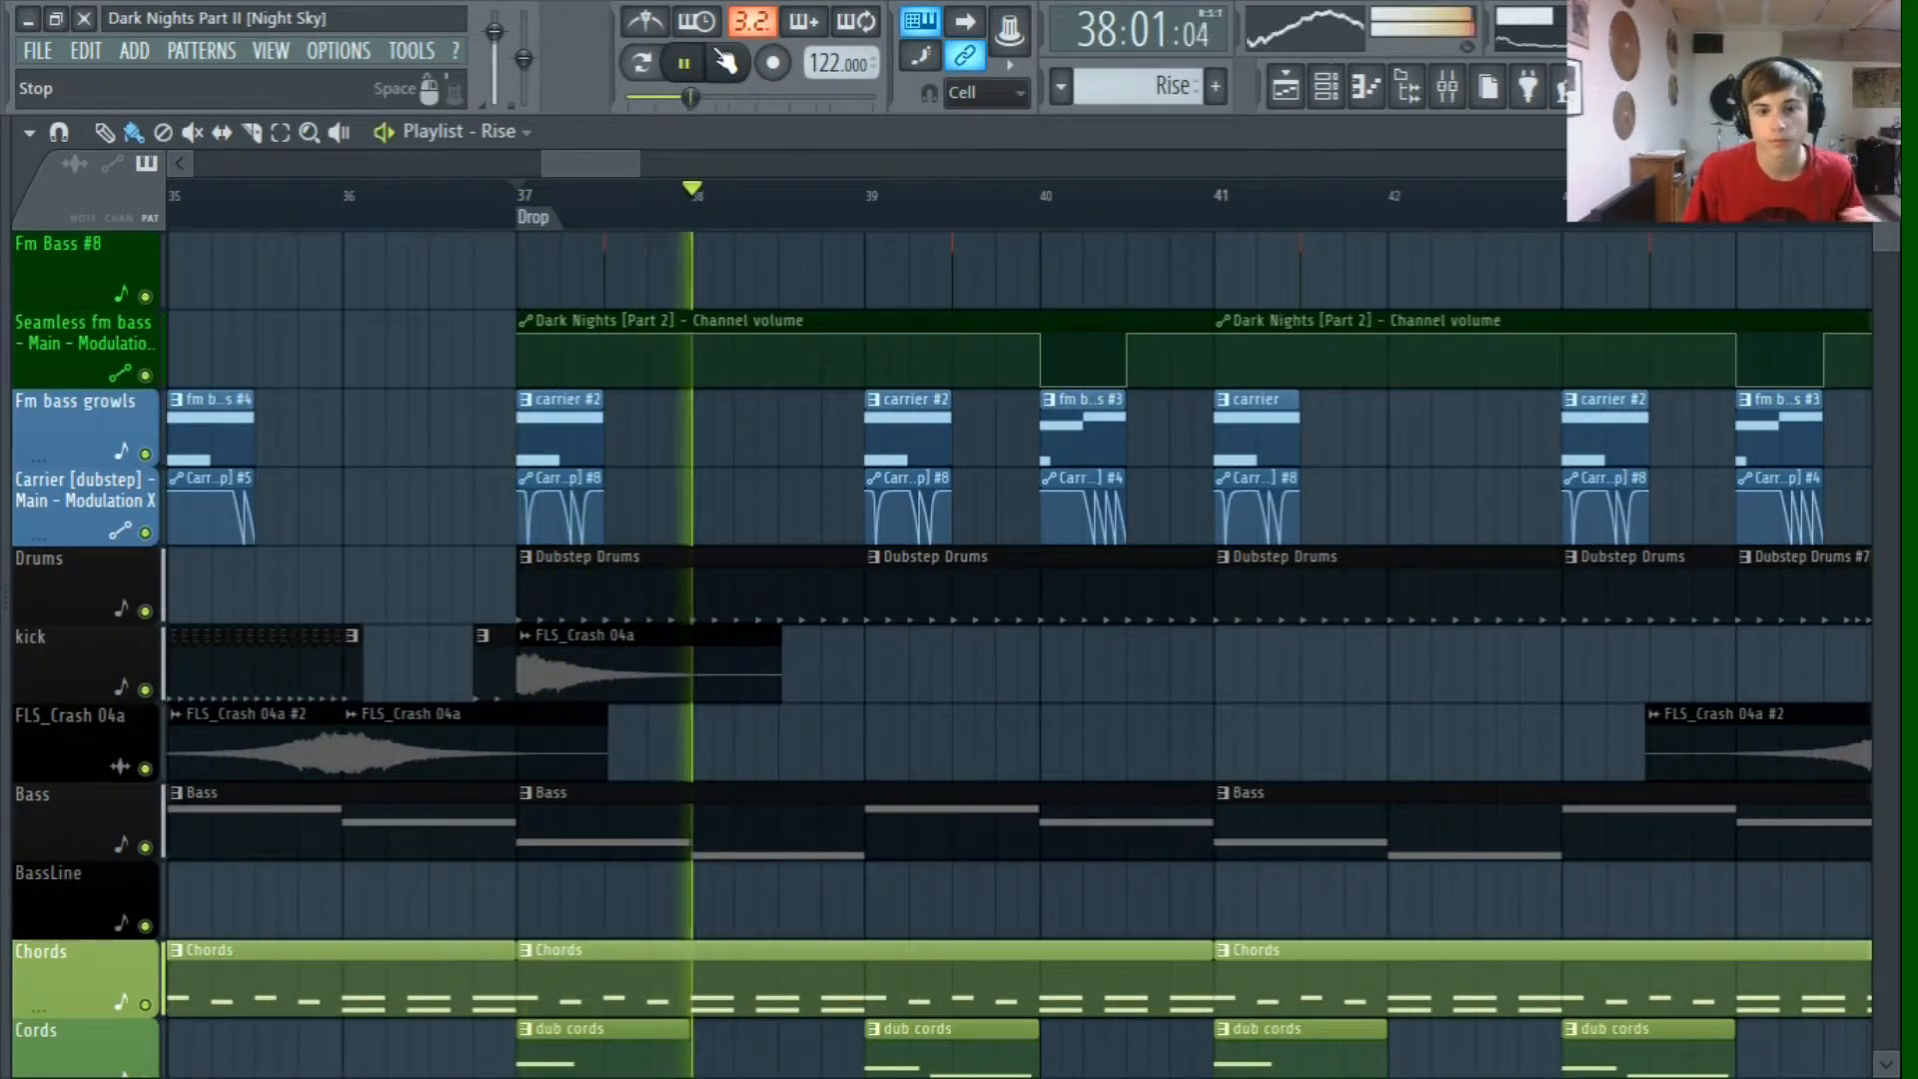
pyautogui.click(727, 63)
# Step: Try shifting the short Dark Nights [Part 2] clip after bar 37 on the Fm Bass #8 track, and undo it
pyautogui.scroll(2, 649, 310)
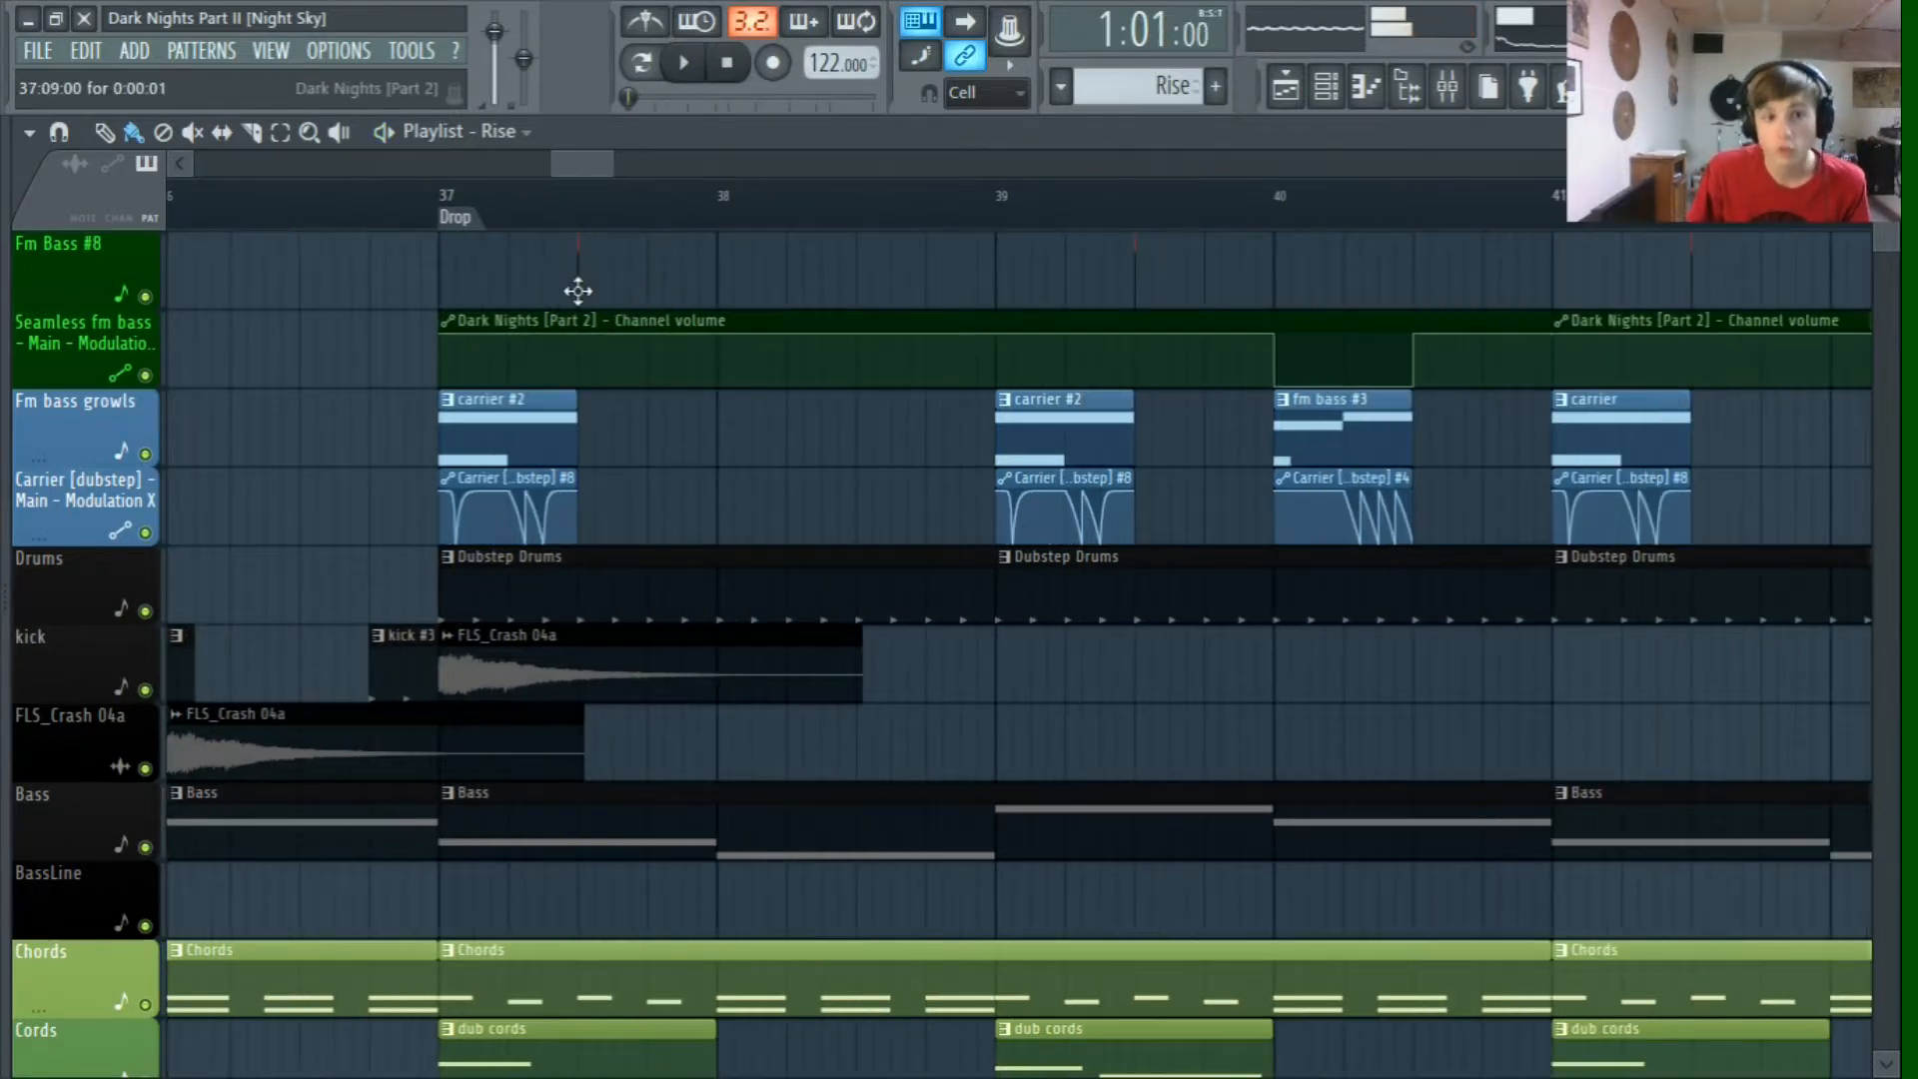
pyautogui.moveTo(584, 251)
pyautogui.mouseDown()
pyautogui.moveTo(1084, 240)
pyautogui.moveTo(1011, 237)
pyautogui.mouseUp()
pyautogui.rightClick(992, 241)
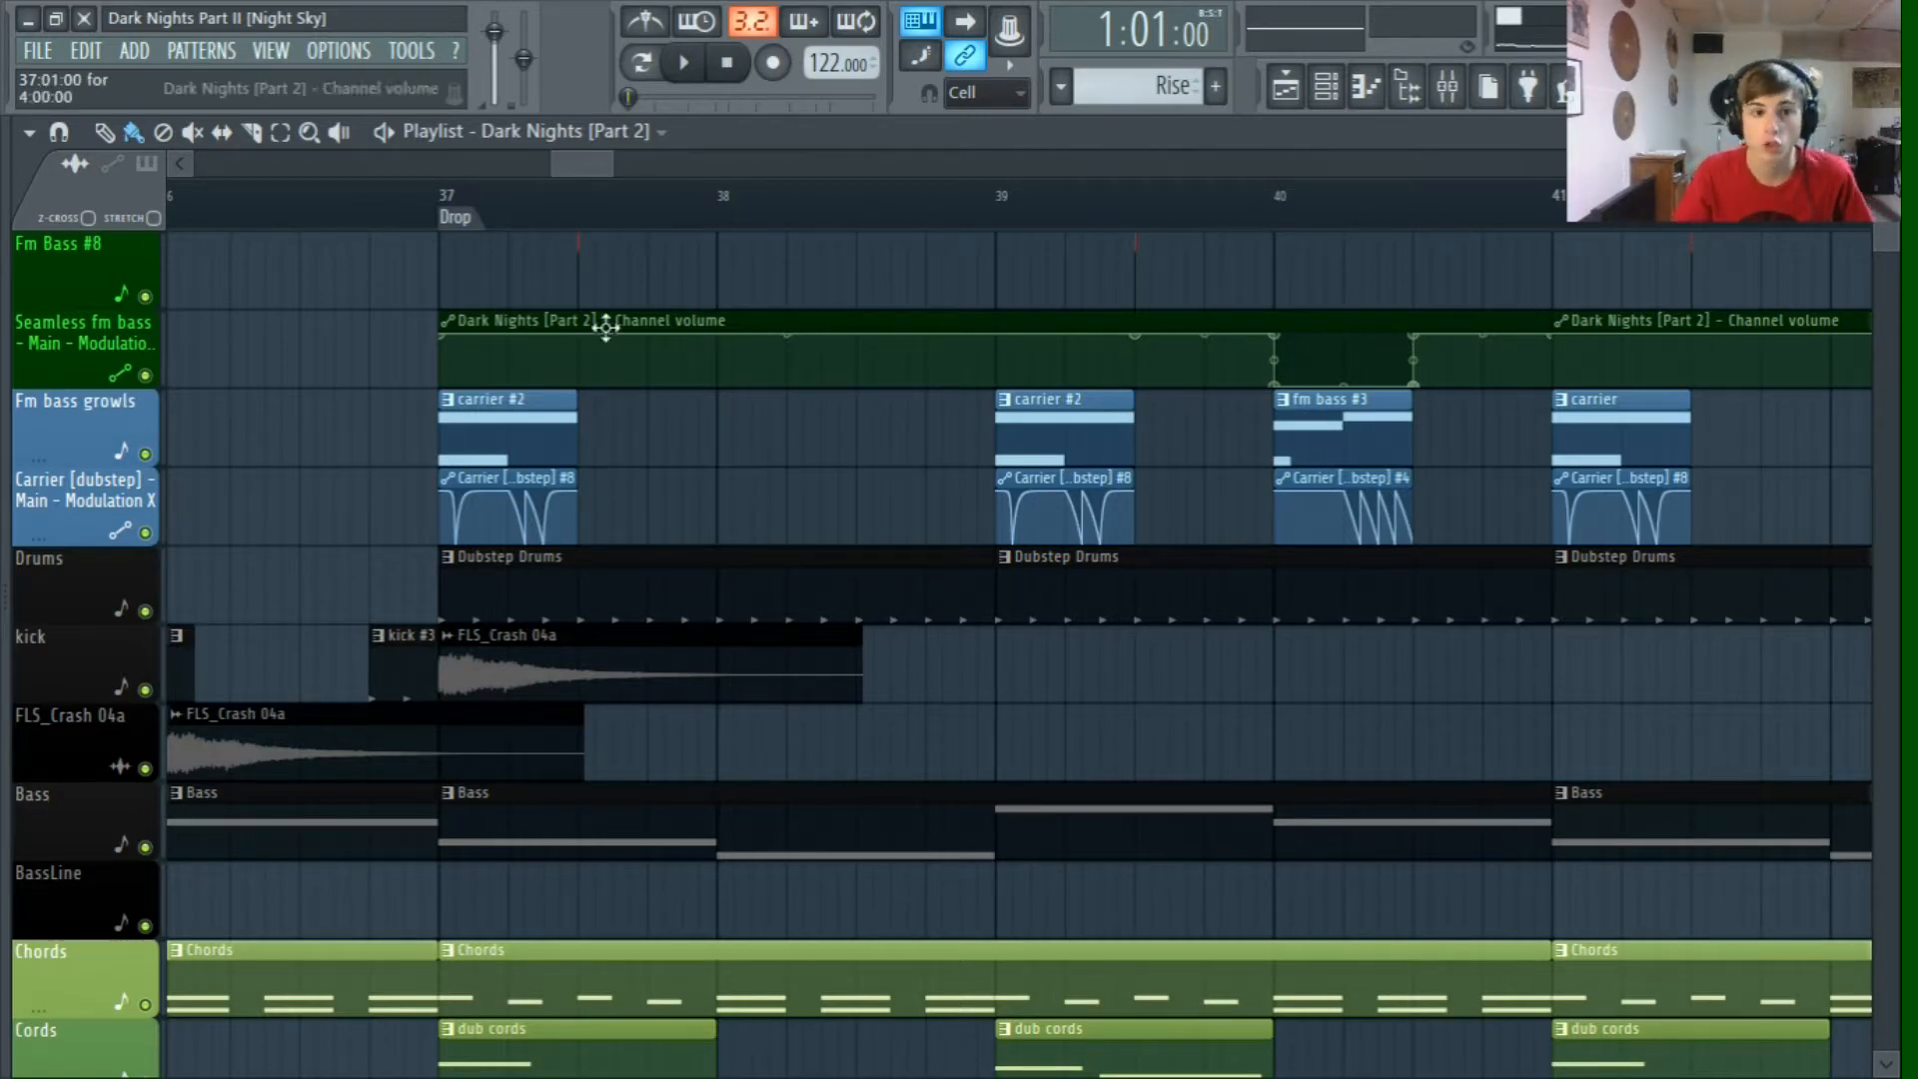
pyautogui.moveTo(581, 261); pyautogui.dragTo(1013, 241)
pyautogui.hotkey('ctrl', 'z')
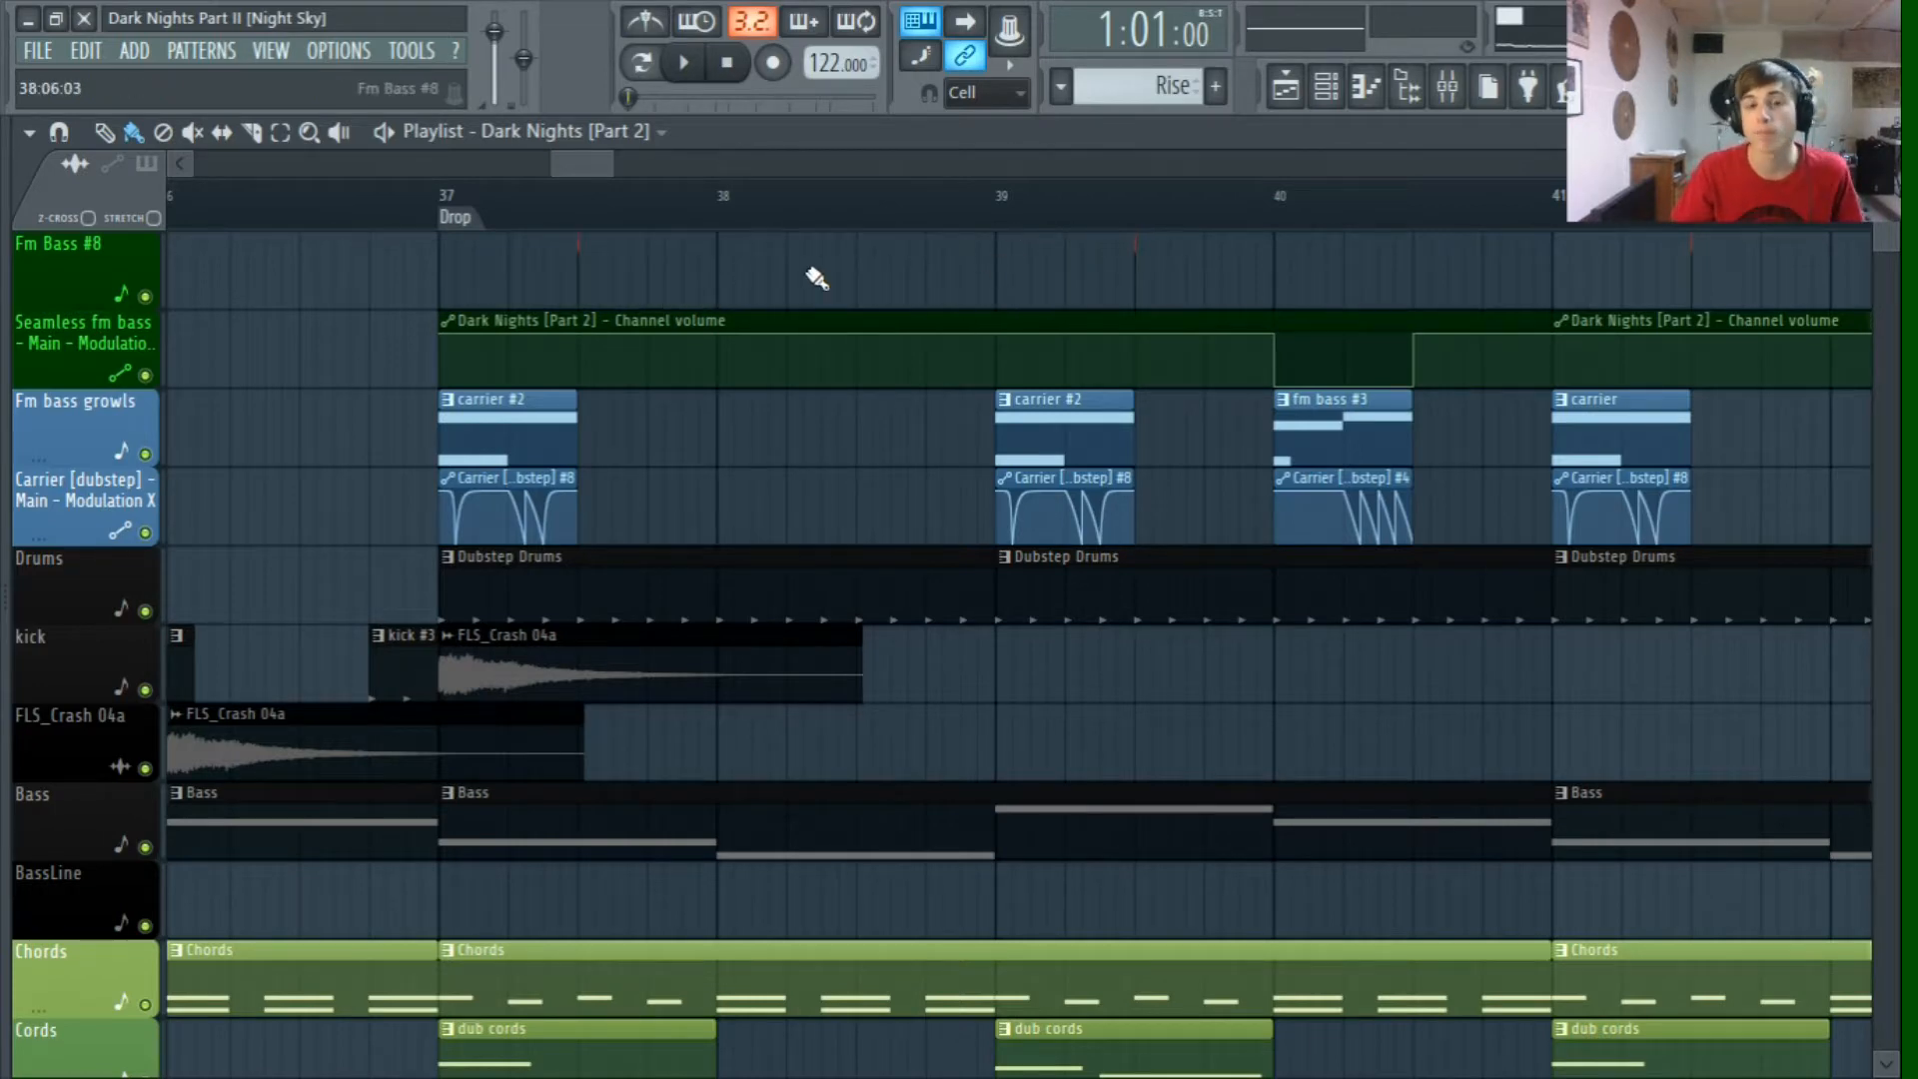
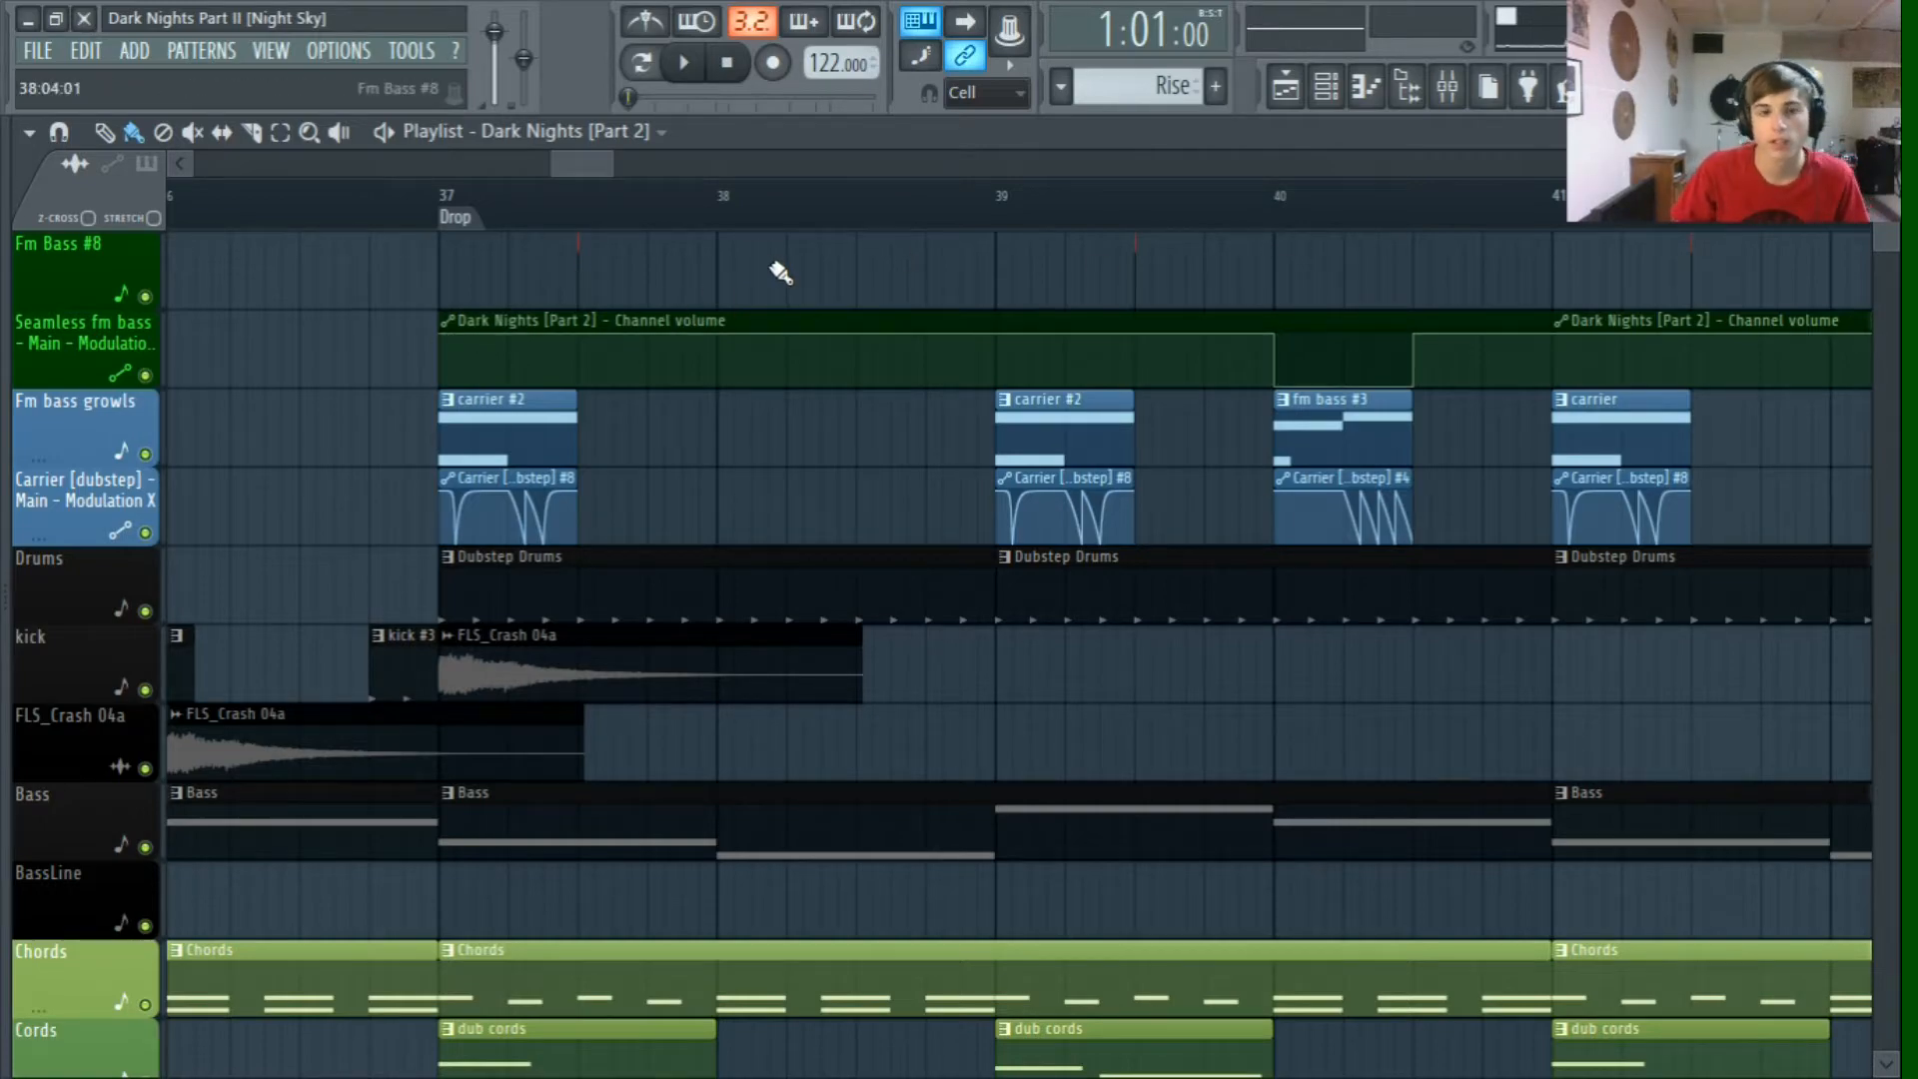
# Step: Look over the Drop section's bass growl, drum, kick, crash, bass and chord clips from bar 37 towards Drop B
pyautogui.scroll(-5, 780, 272)
pyautogui.scroll(4, 716, 285)
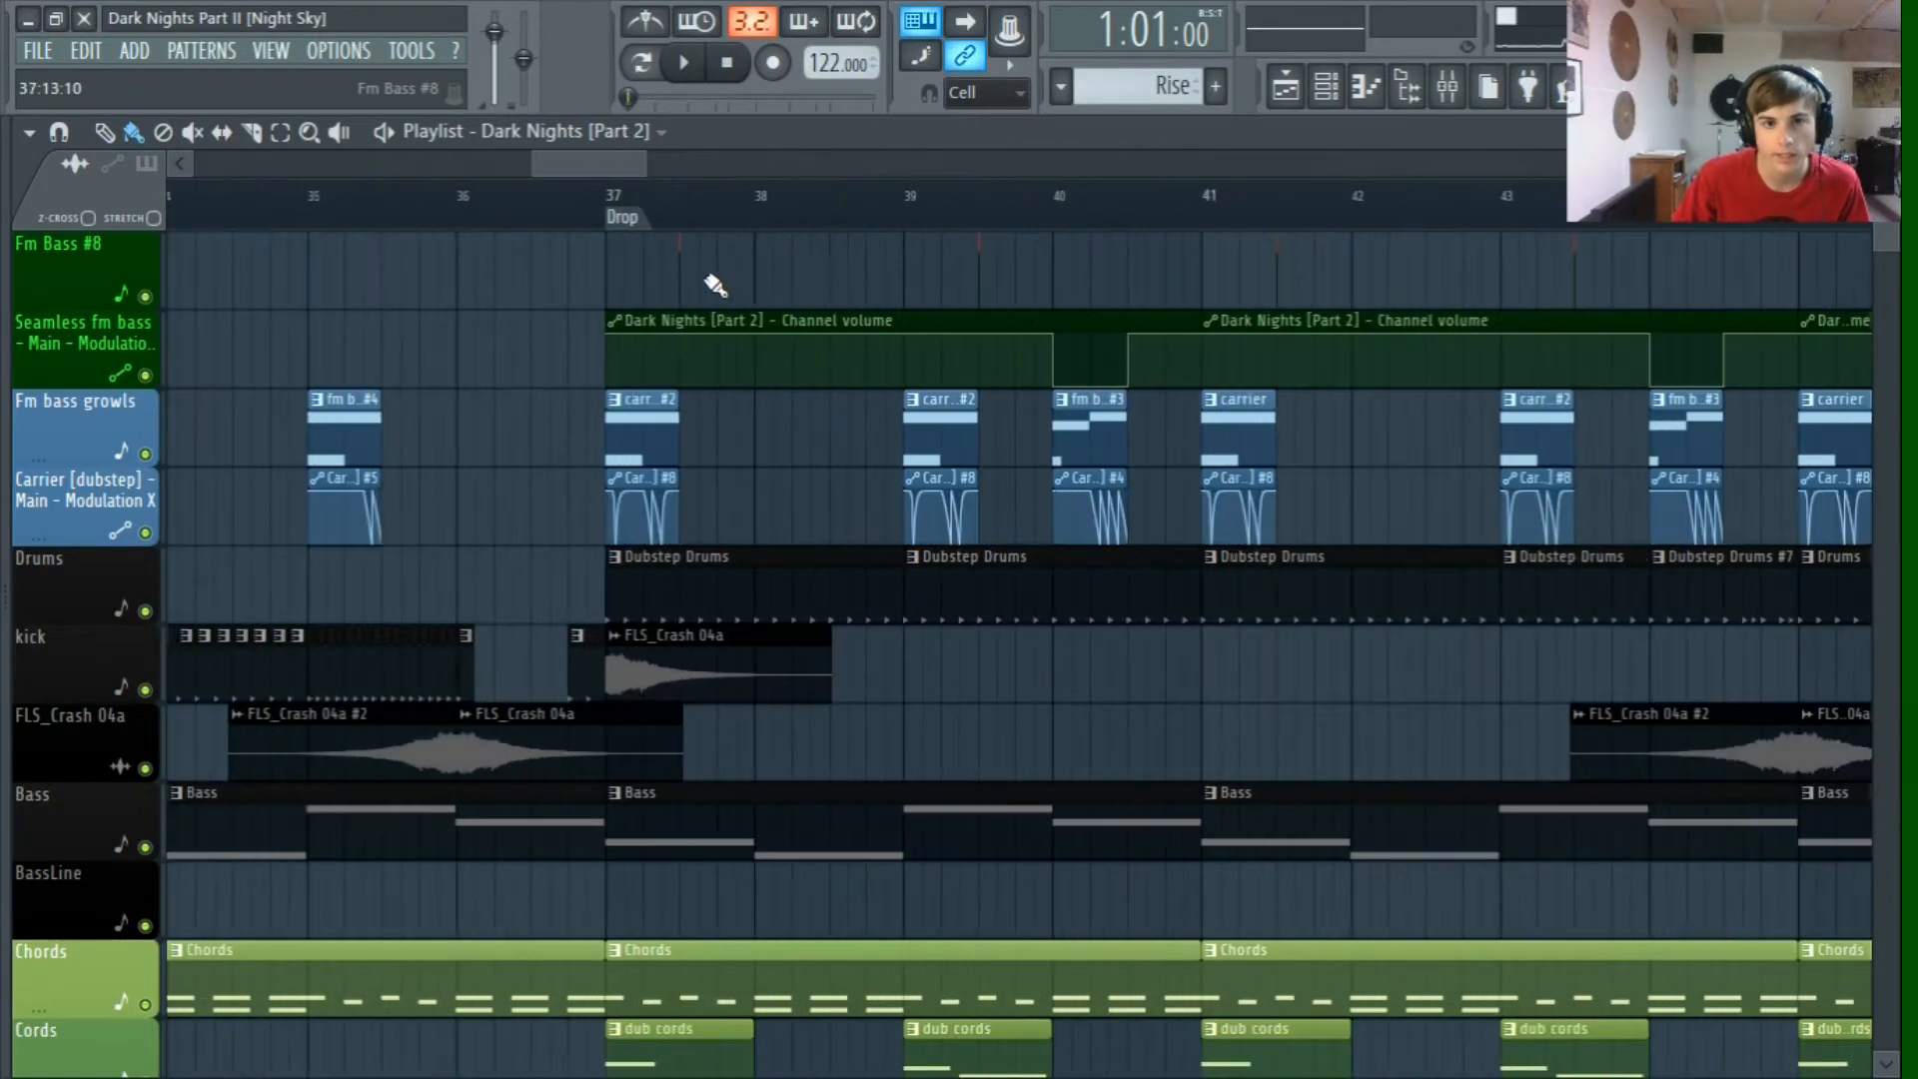
pyautogui.moveTo(559, 172); pyautogui.dragTo(569, 170)
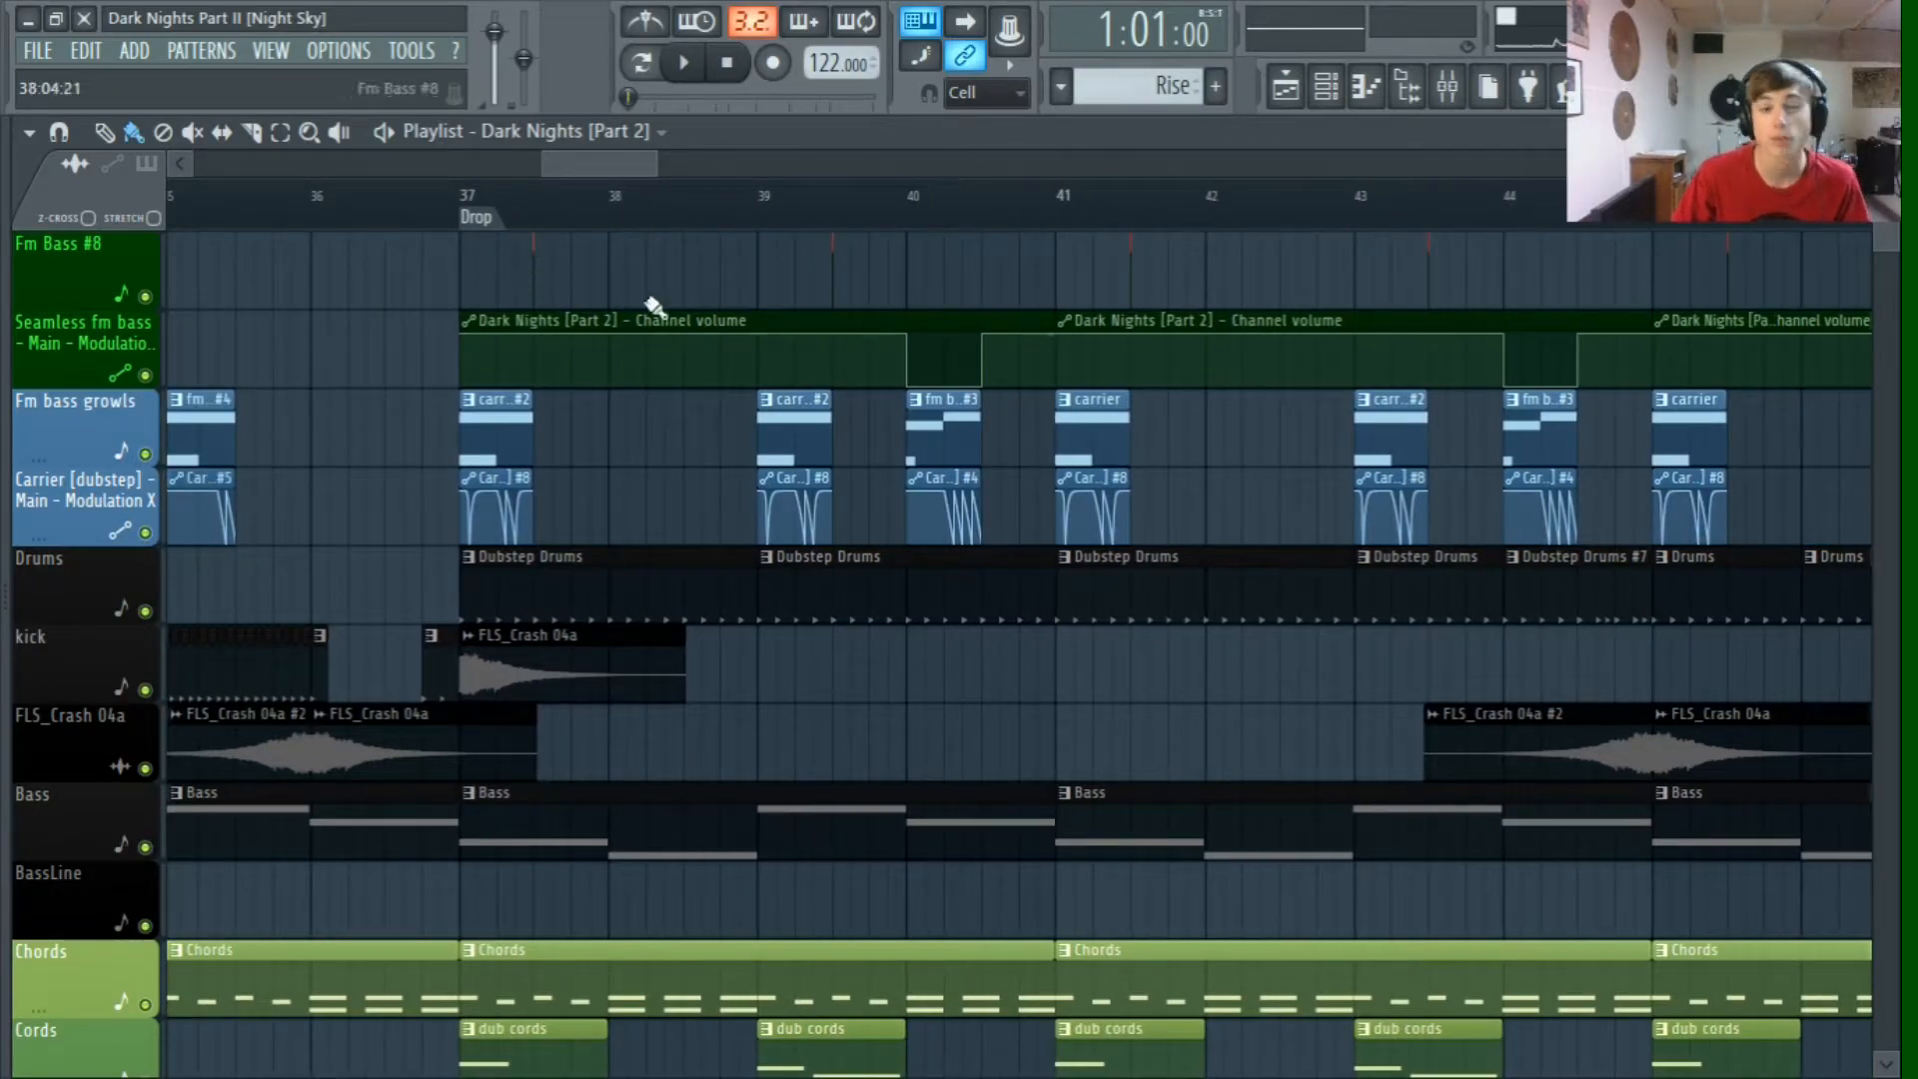
pyautogui.scroll(-5, 663, 299)
pyautogui.scroll(-4, 672, 289)
pyautogui.scroll(5, 709, 499)
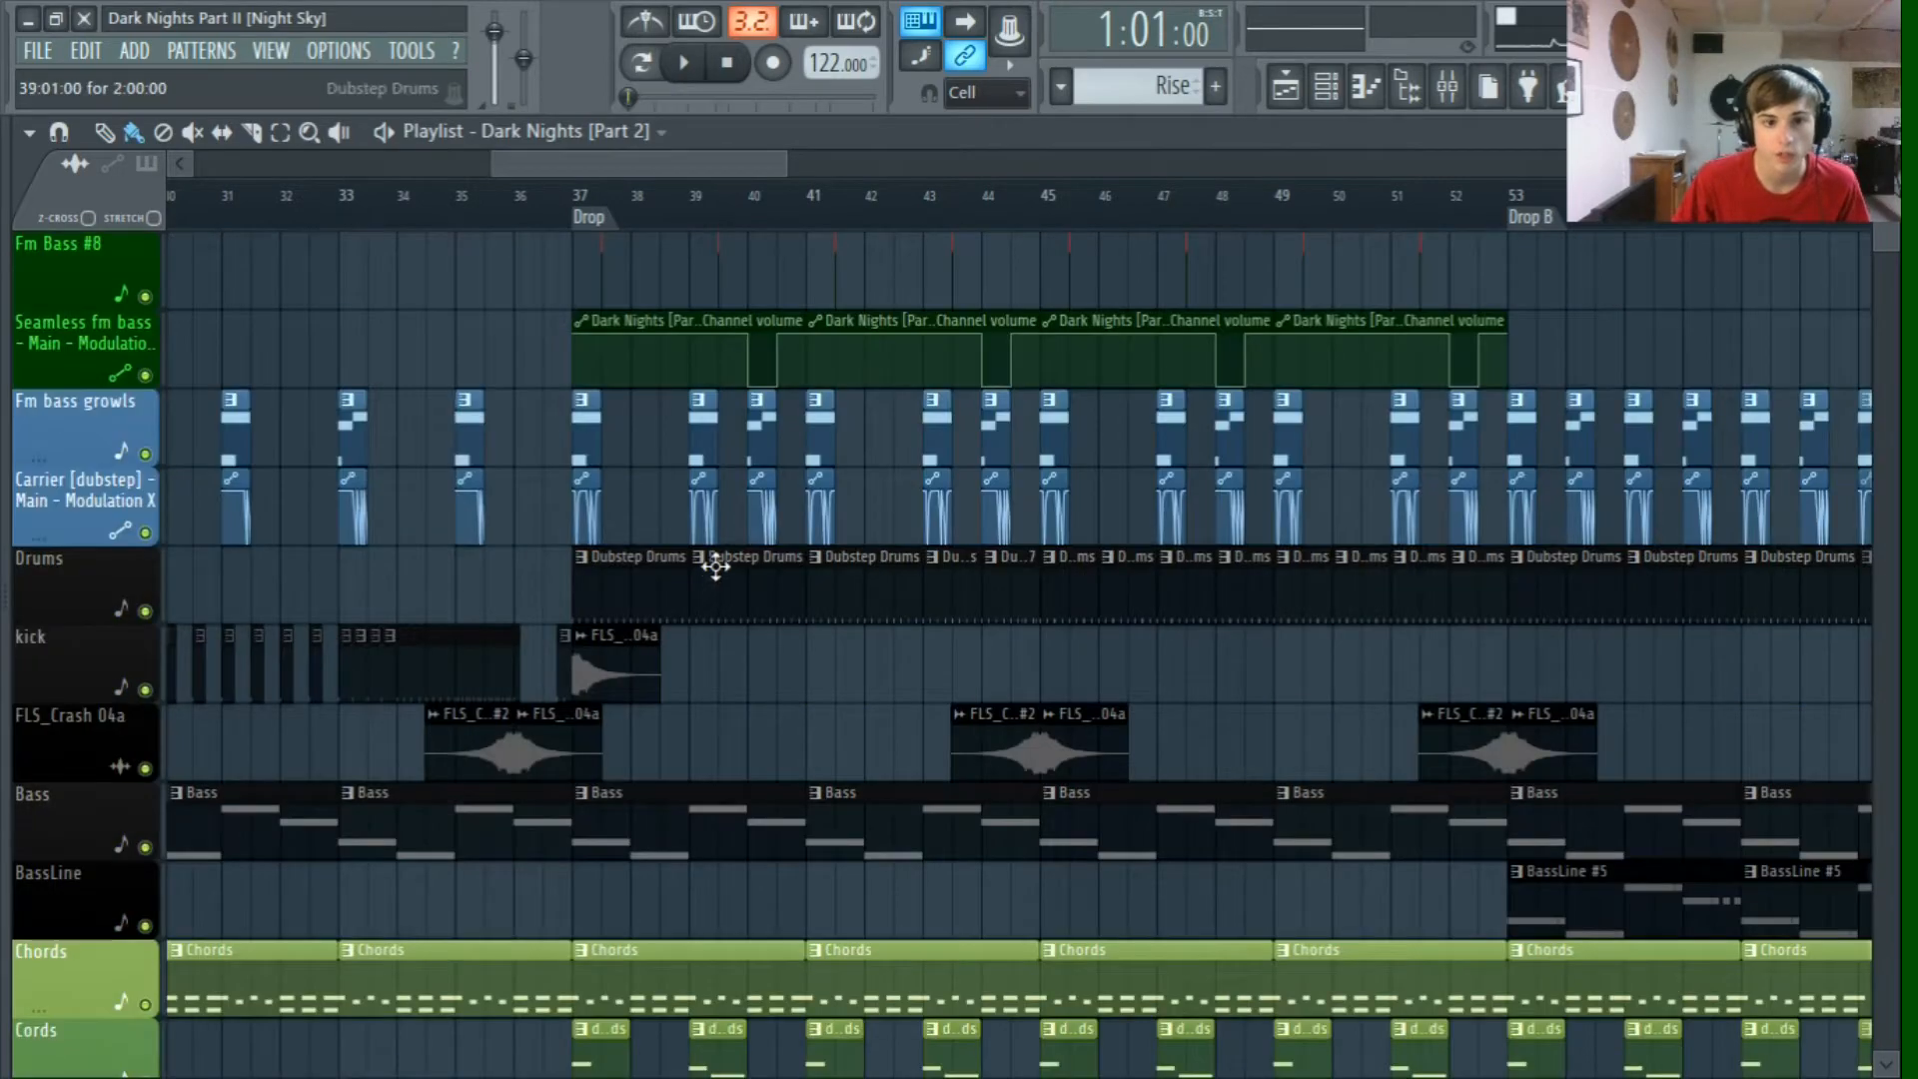
pyautogui.scroll(4, 715, 566)
pyautogui.moveTo(617, 165); pyautogui.dragTo(628, 161)
pyautogui.scroll(-5, 576, 420)
pyautogui.scroll(-8, 560, 439)
pyautogui.scroll(15, 543, 449)
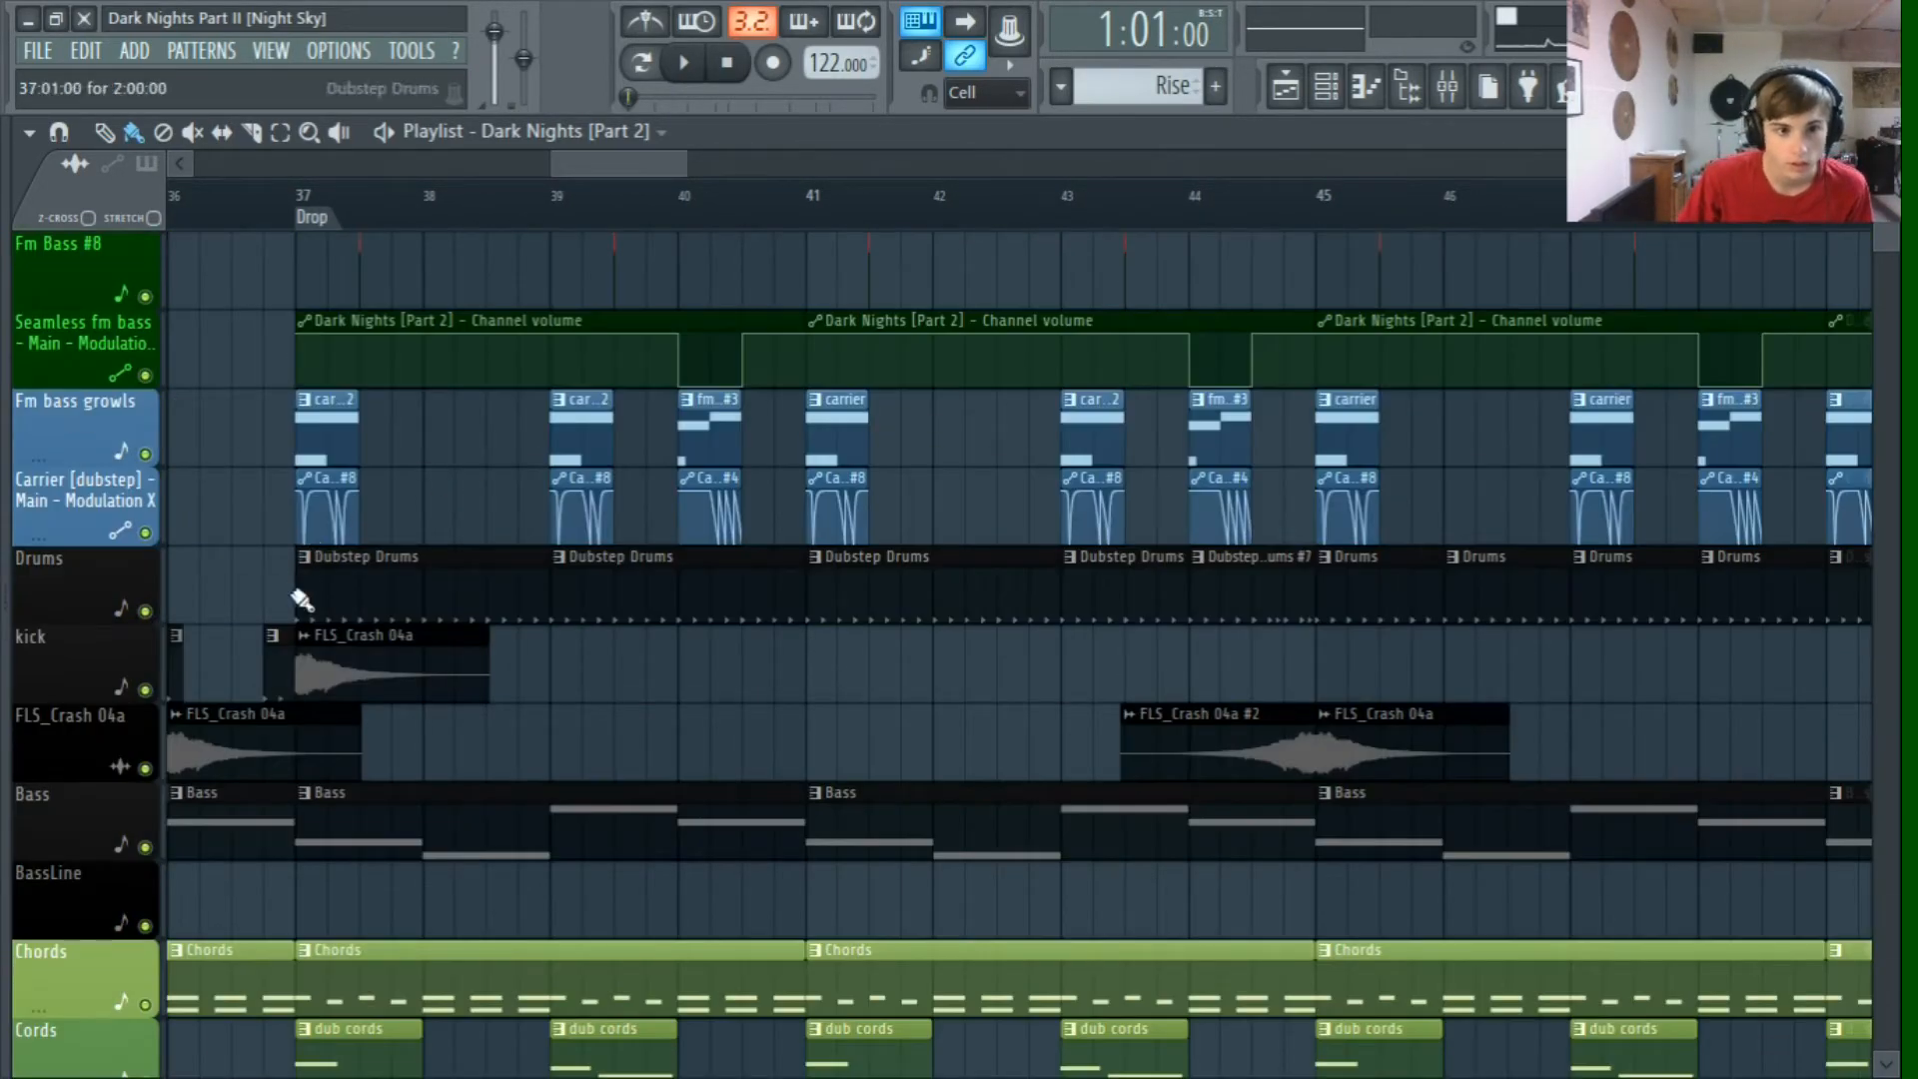
# Step: Open the dub cords pattern at bar 37 in the piano roll, play its notes and return to the playlist
pyautogui.scroll(4, 302, 600)
pyautogui.scroll(-4, 514, 500)
pyautogui.scroll(-3, 245, 647)
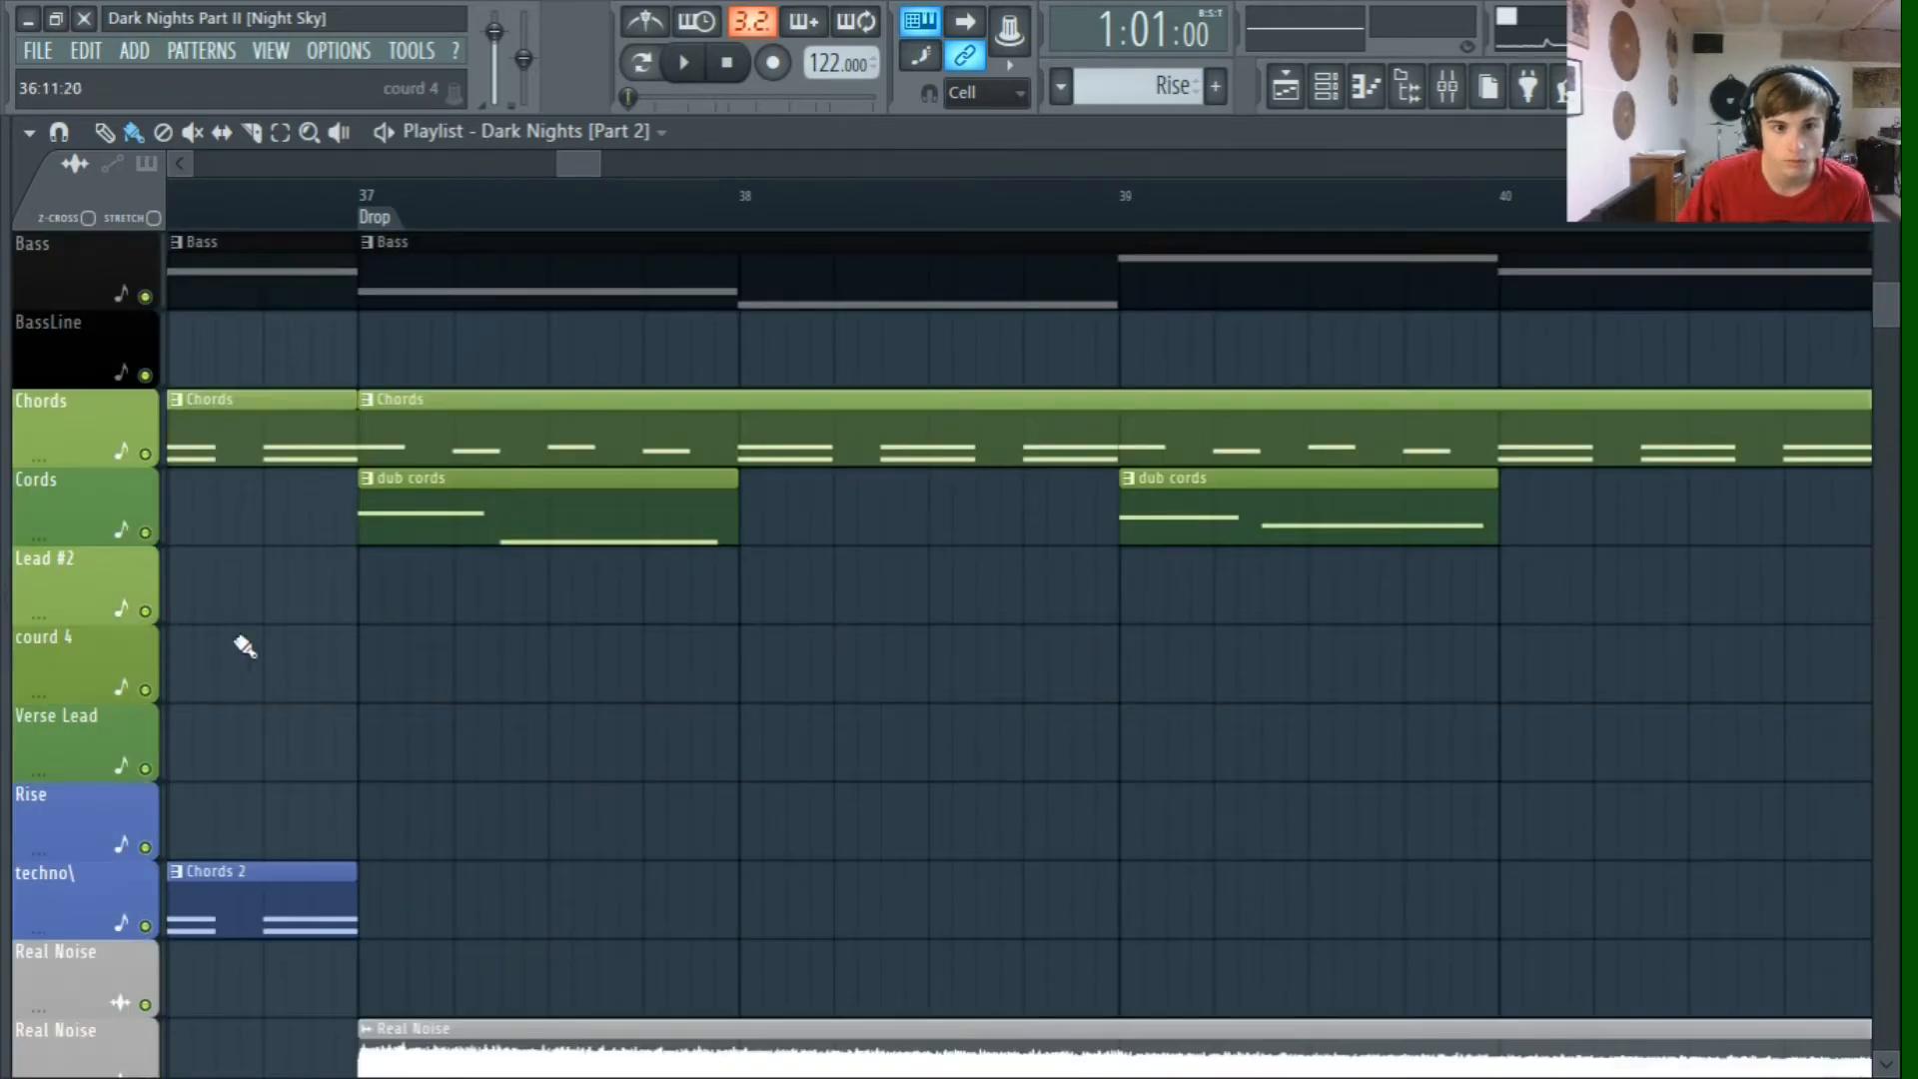
pyautogui.doubleClick(405, 508)
pyautogui.press('space')
pyautogui.click(1286, 88)
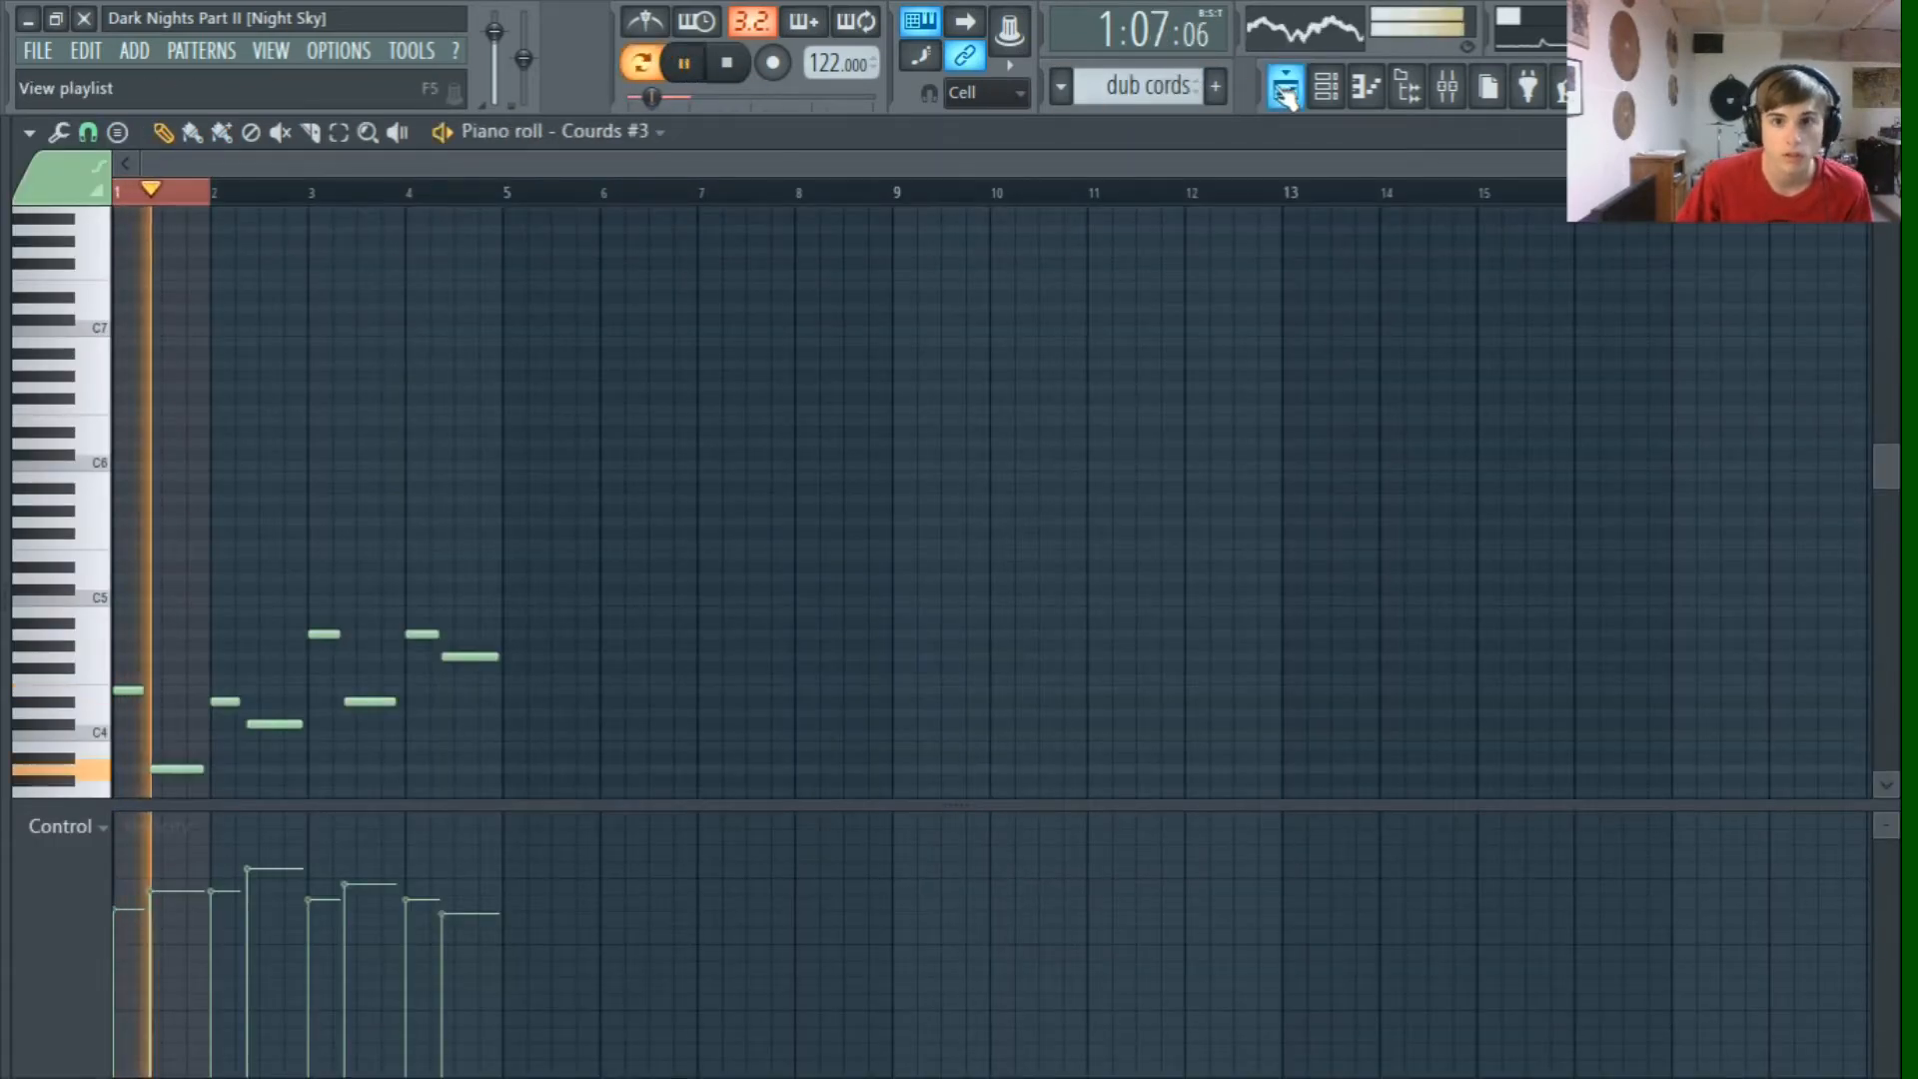
# Step: Switch playback to song mode and isolate the Chords, Cords and Bass tracks
pyautogui.click(638, 74)
pyautogui.scroll(-4, 753, 426)
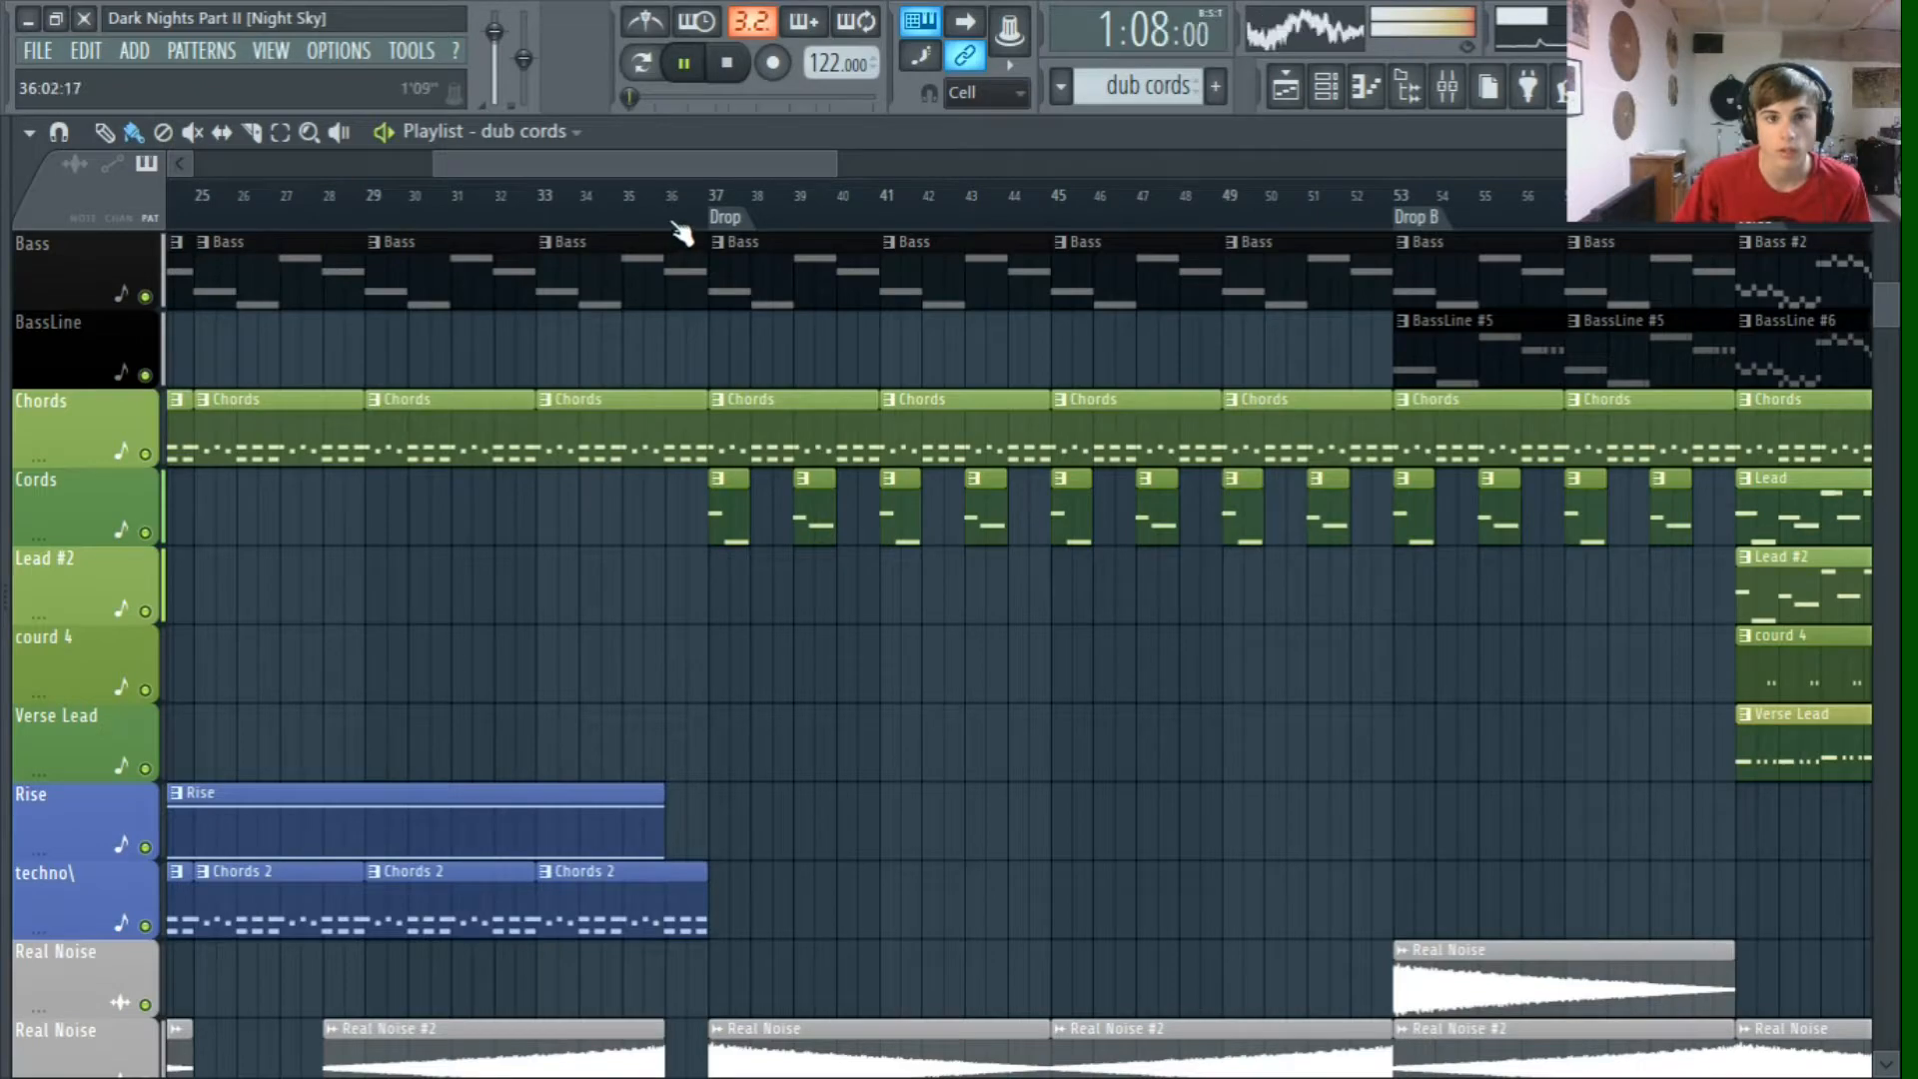
pyautogui.rightClick(146, 453)
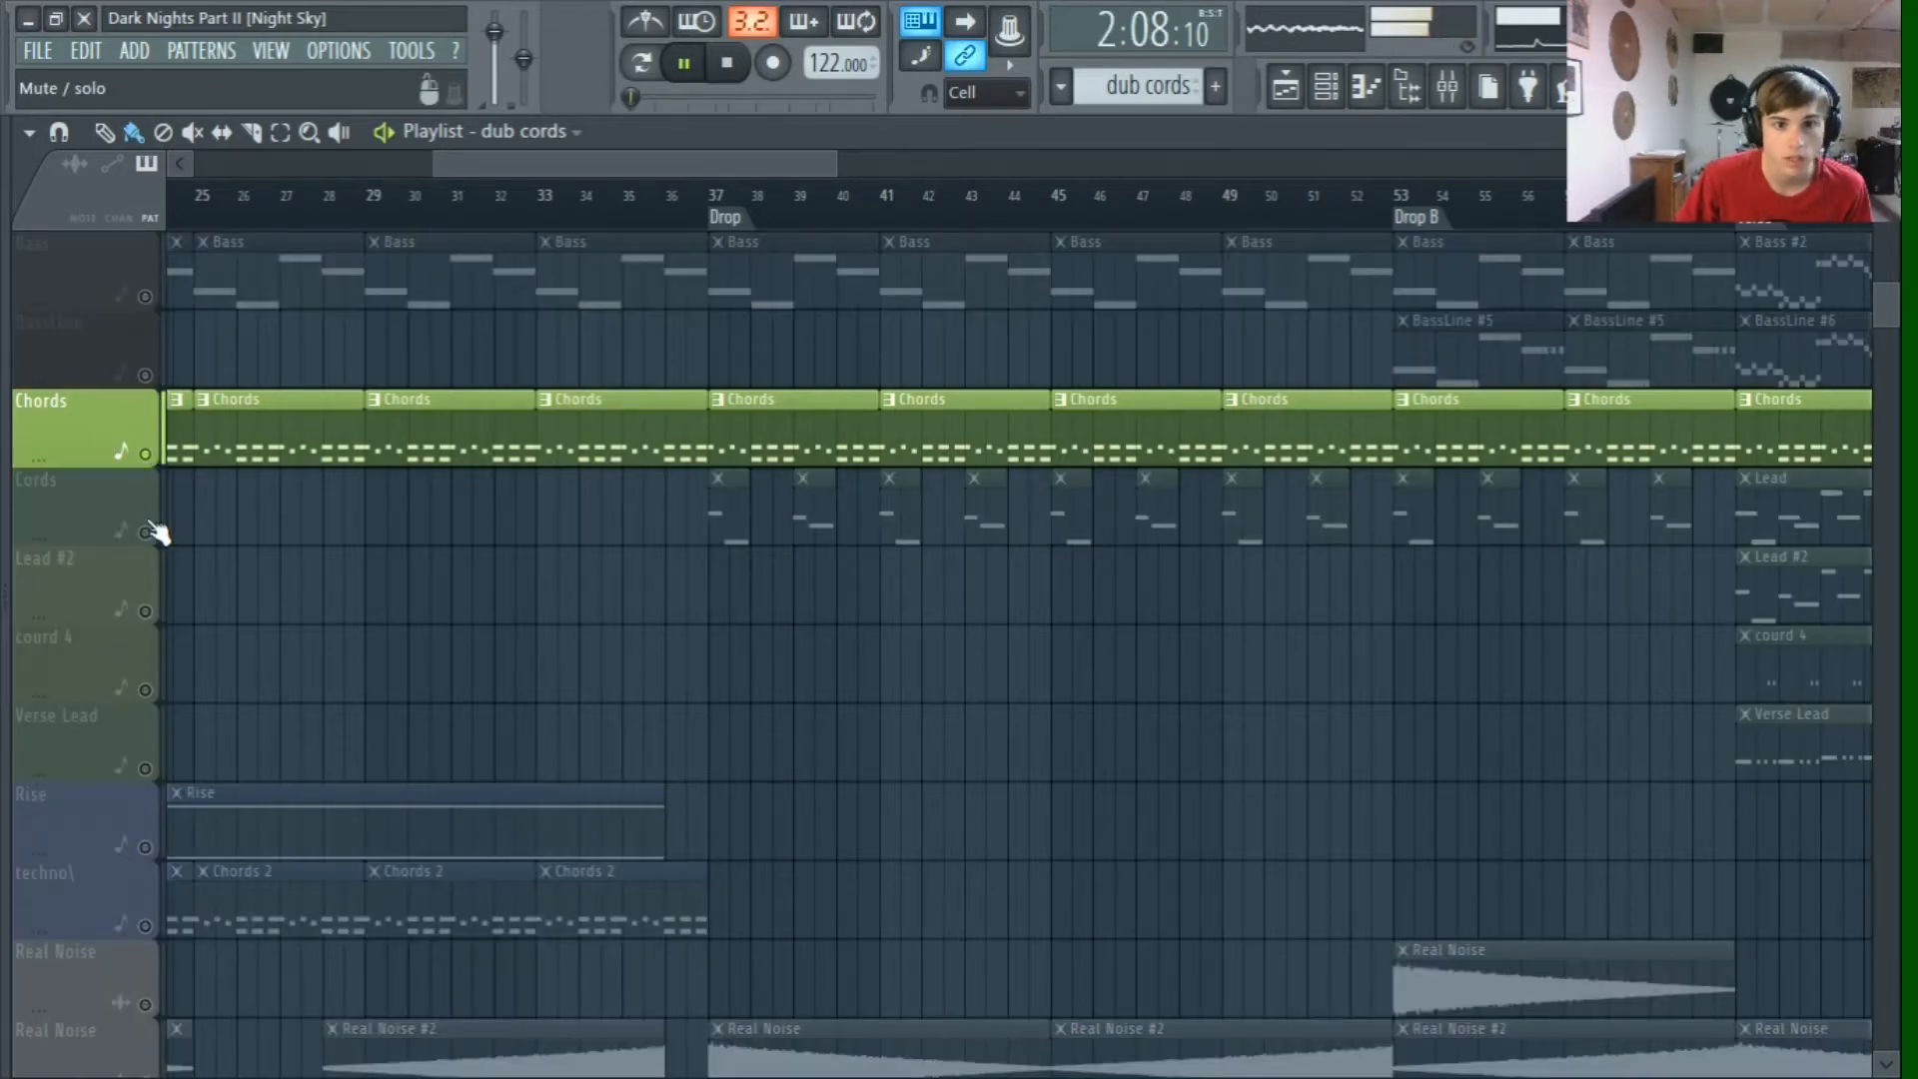
pyautogui.click(147, 530)
pyautogui.scroll(7, 432, 529)
pyautogui.click(727, 63)
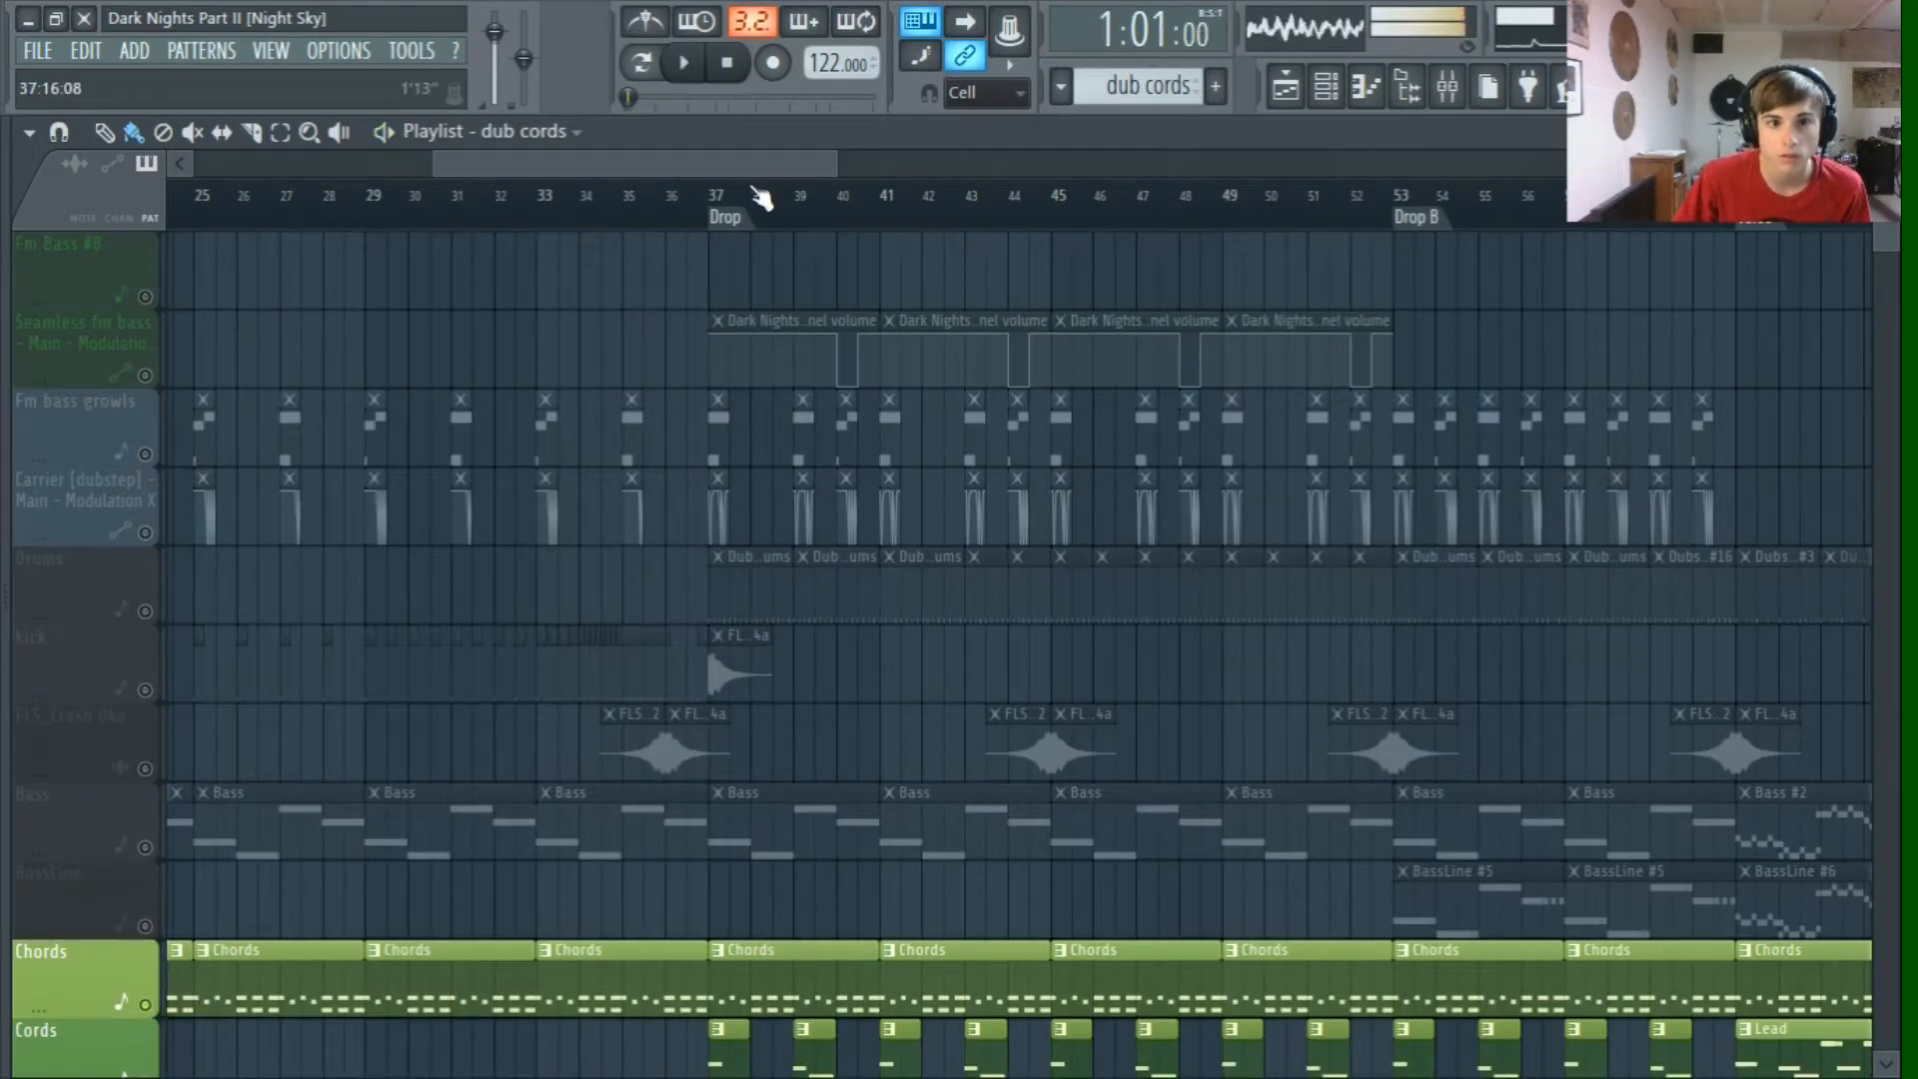
pyautogui.scroll(-3, 779, 407)
pyautogui.click(145, 610)
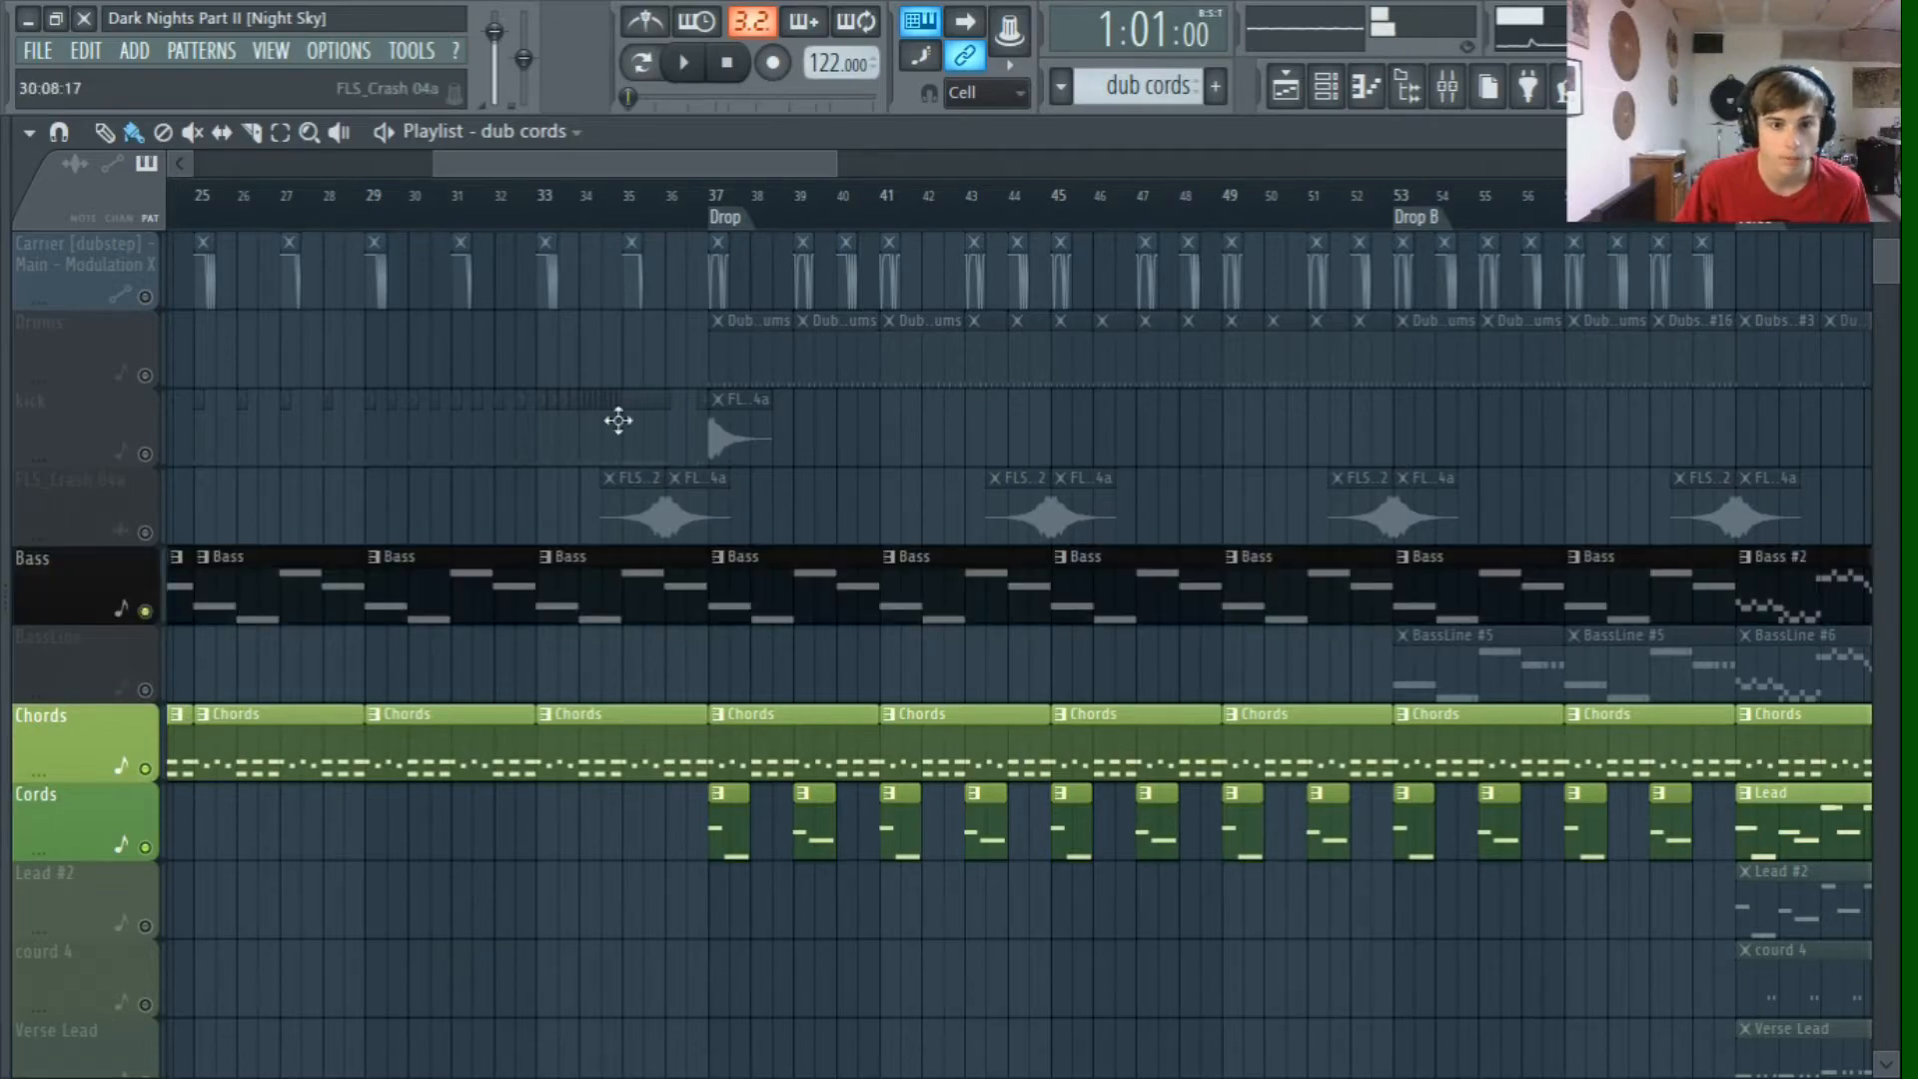
# Step: Play the isolated Bass, Chords and Cords tracks from the Drop at bar 37
pyautogui.scroll(-11, 889, 330)
pyautogui.scroll(7, 879, 419)
pyautogui.scroll(3, 898, 456)
pyautogui.scroll(-1, 898, 457)
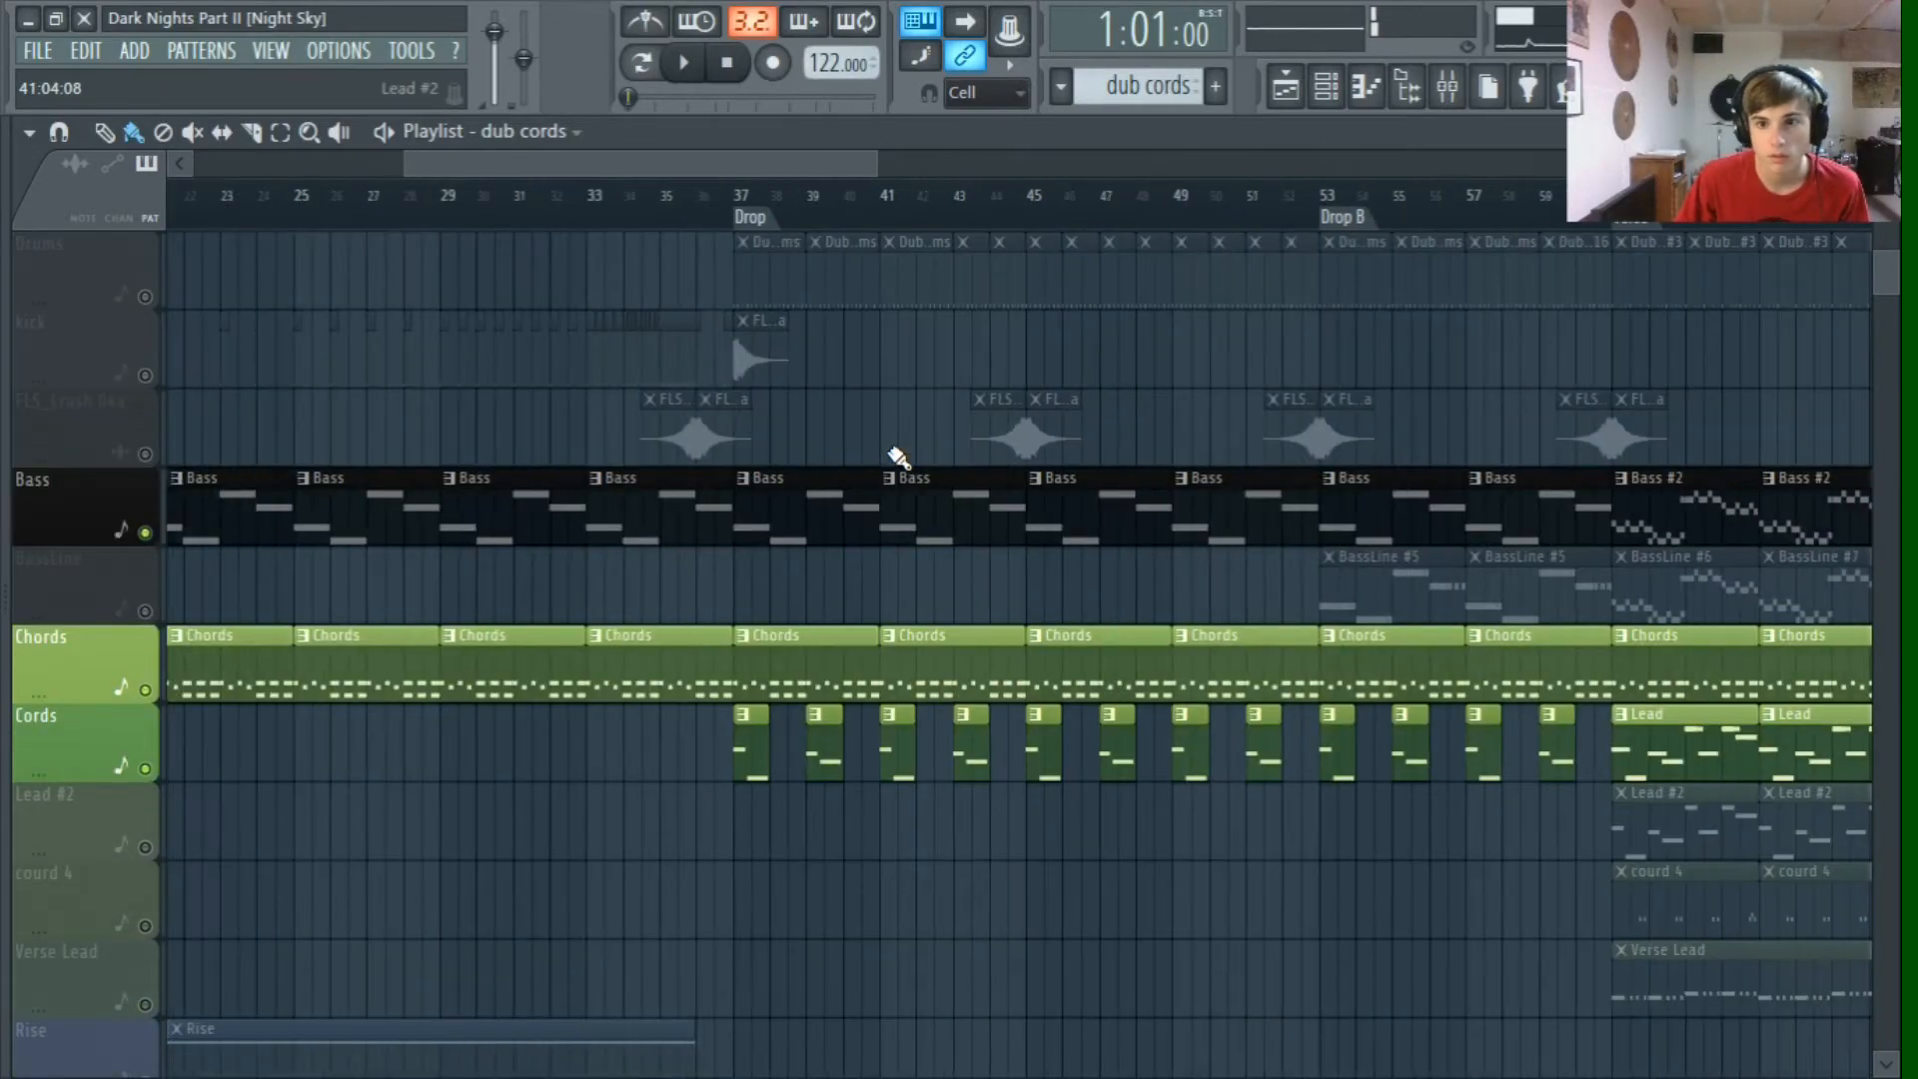
pyautogui.click(757, 219)
pyautogui.click(685, 66)
pyautogui.scroll(4, 829, 489)
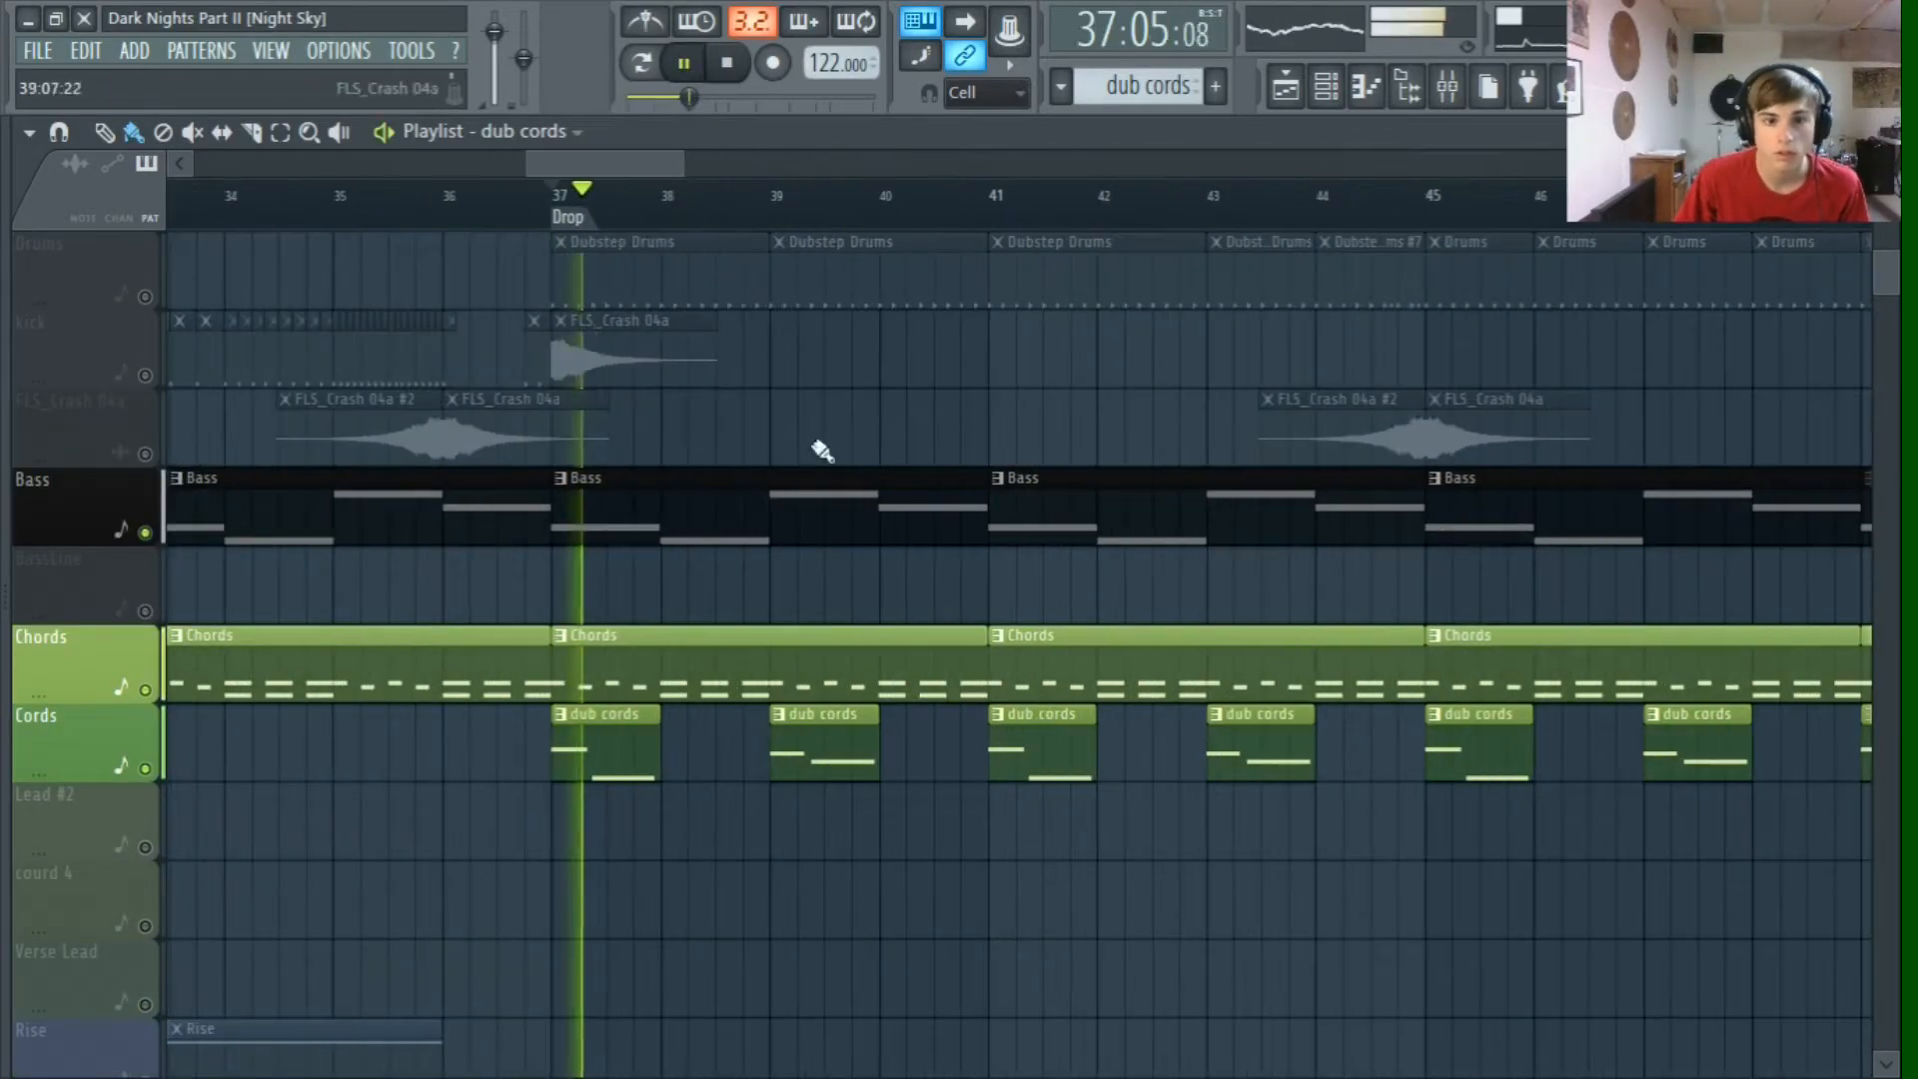
pyautogui.moveTo(627, 161); pyautogui.dragTo(649, 164)
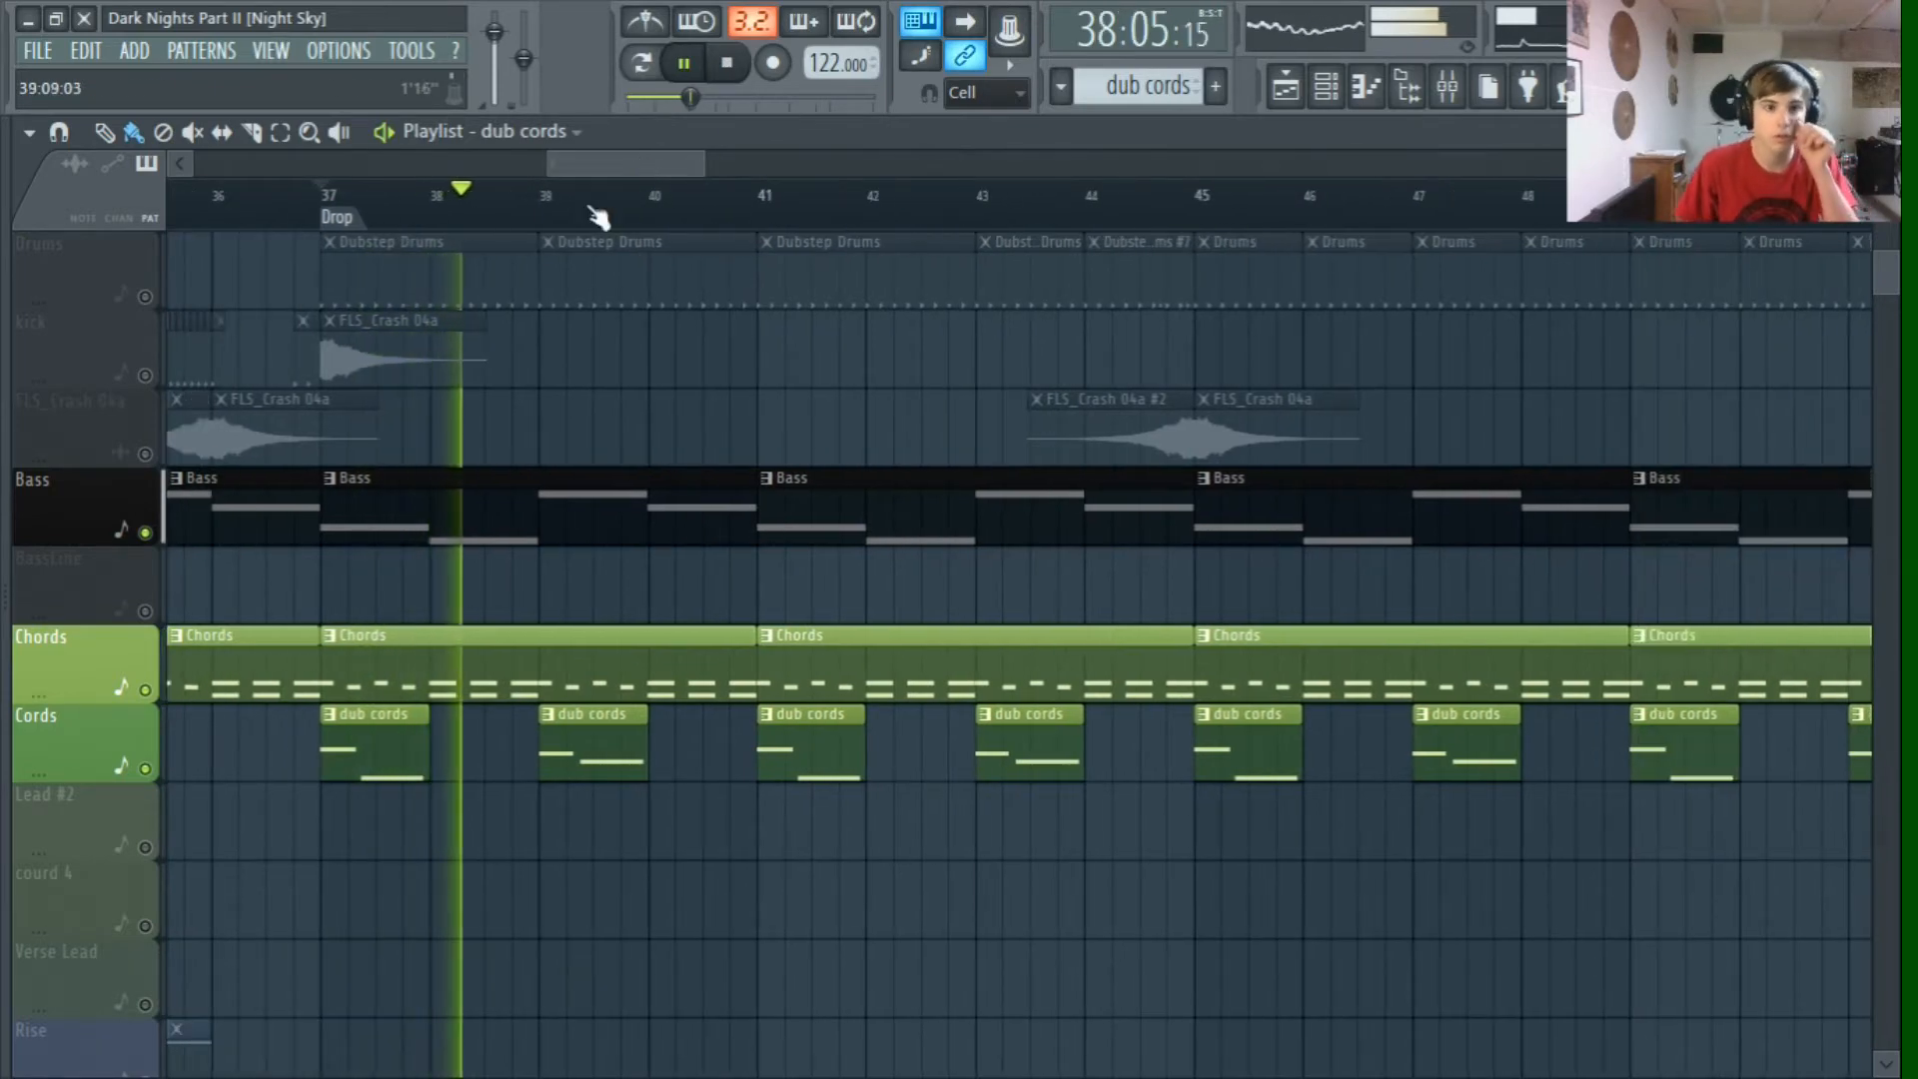
# Step: Unmute the Fm bass growls, Carrier [dubstep] modulation and Drums tracks while the Drop plays
pyautogui.scroll(4, 178, 364)
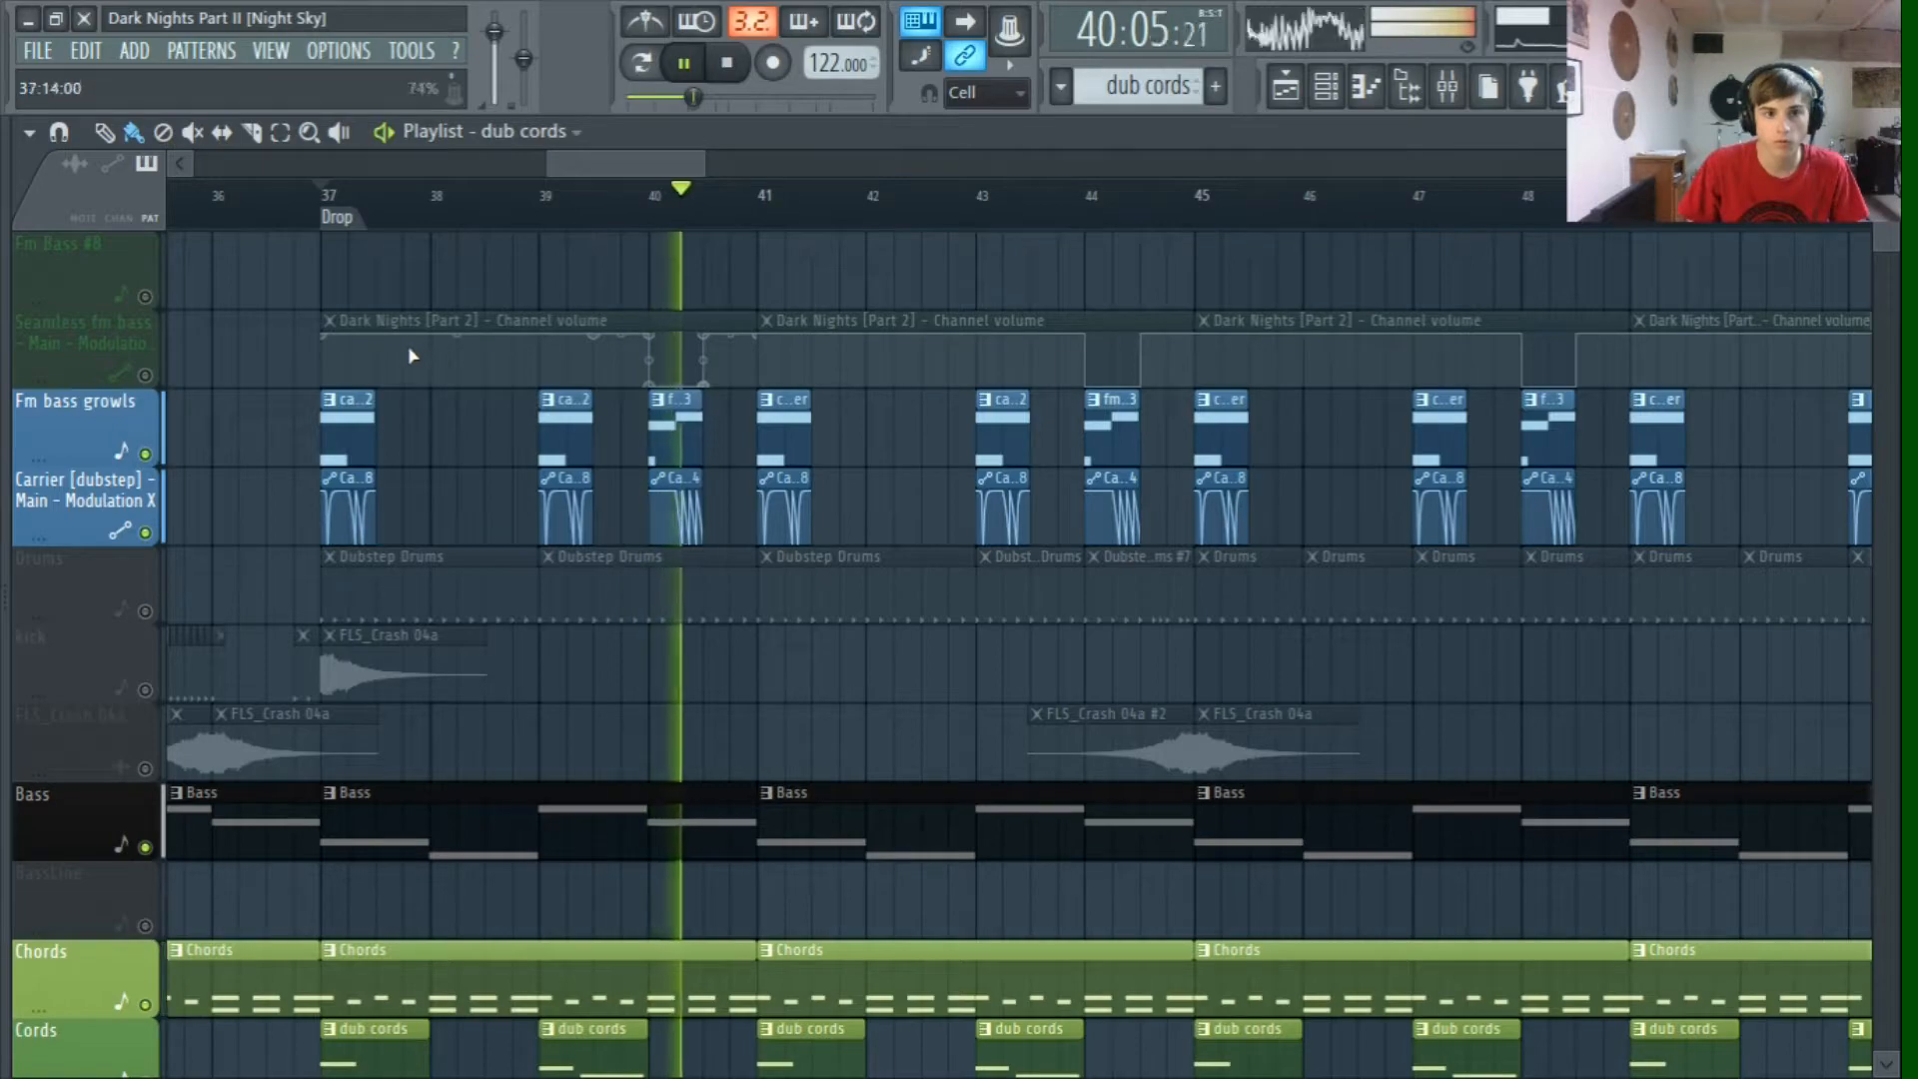
pyautogui.scroll(-4, 698, 342)
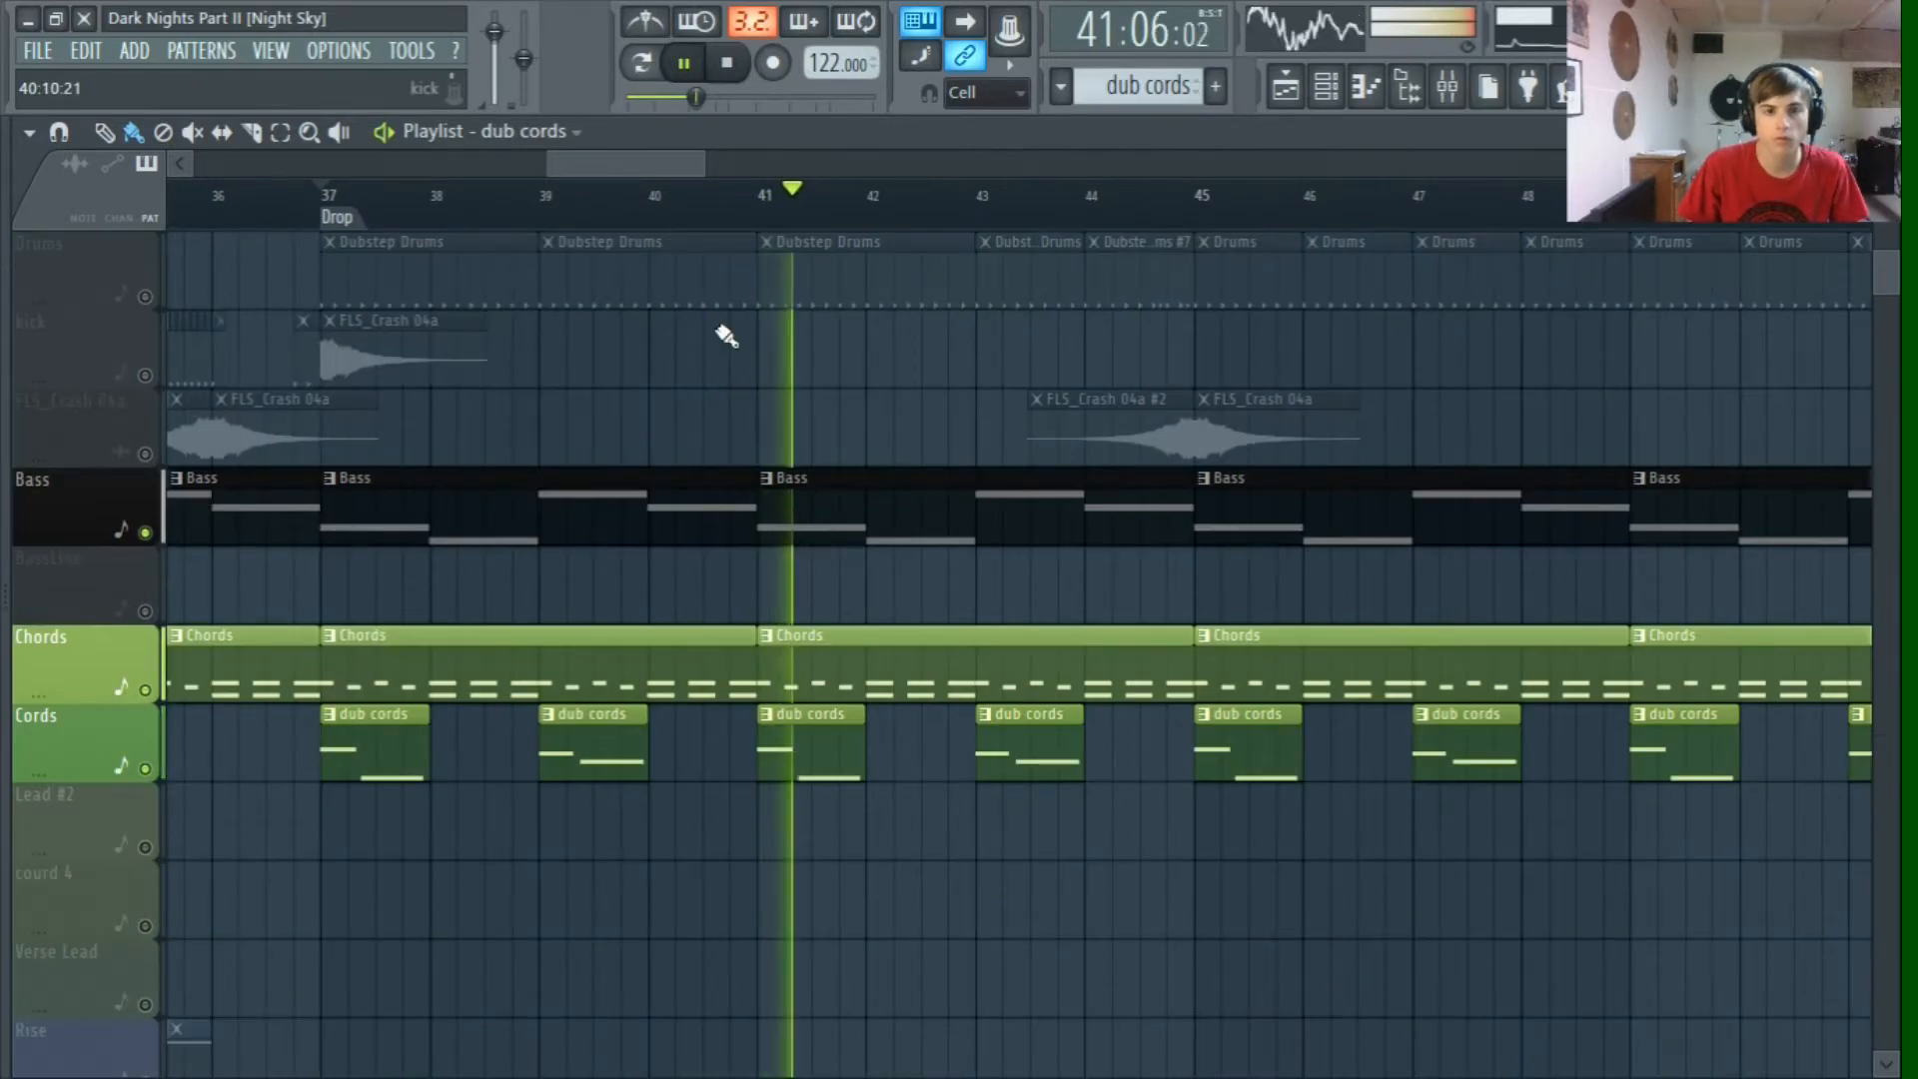
pyautogui.scroll(4, 720, 340)
pyautogui.keyDown('ctrl'); pyautogui.scroll(-3, 719, 340); pyautogui.keyUp('ctrl')
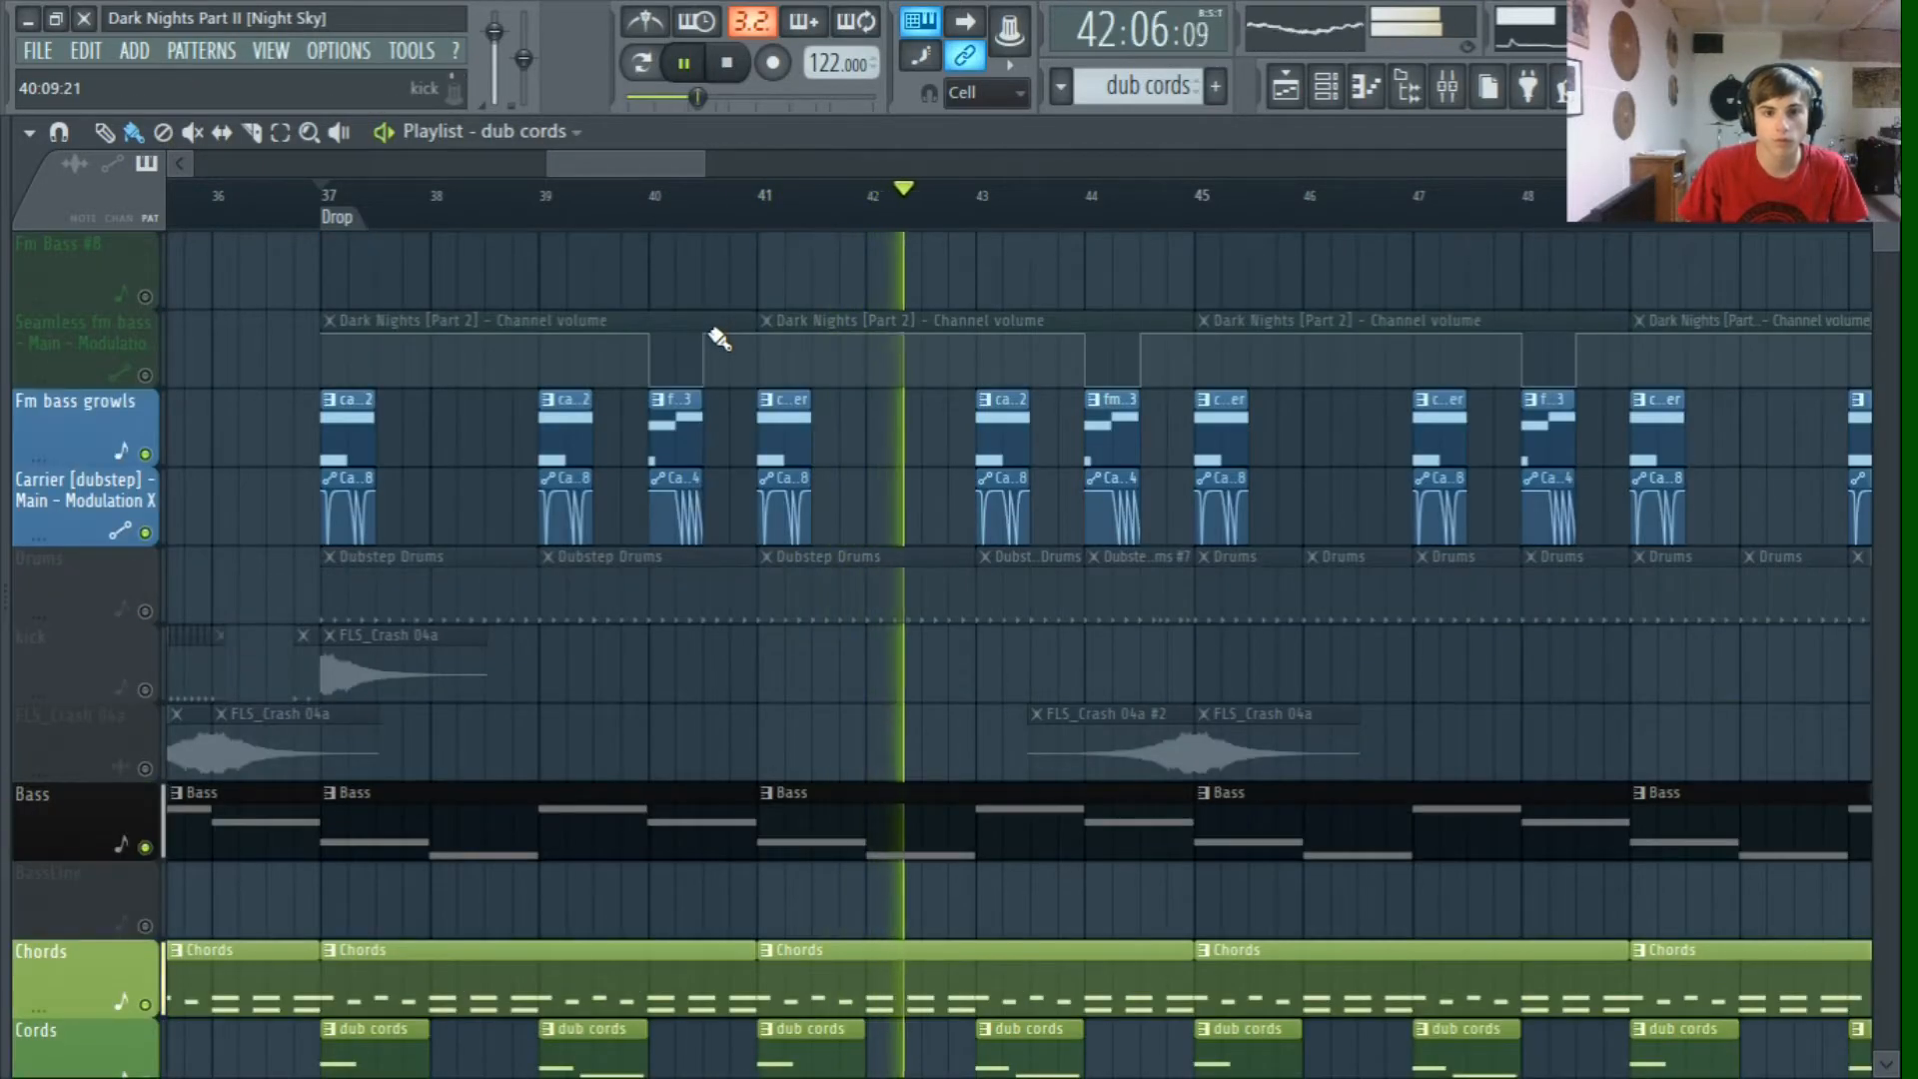
pyautogui.scroll(-4, 715, 342)
pyautogui.click(145, 297)
pyautogui.scroll(4, 419, 449)
pyautogui.keyDown('ctrl'); pyautogui.scroll(5, 688, 480); pyautogui.keyUp('ctrl')
pyautogui.moveTo(660, 164); pyautogui.dragTo(710, 164)
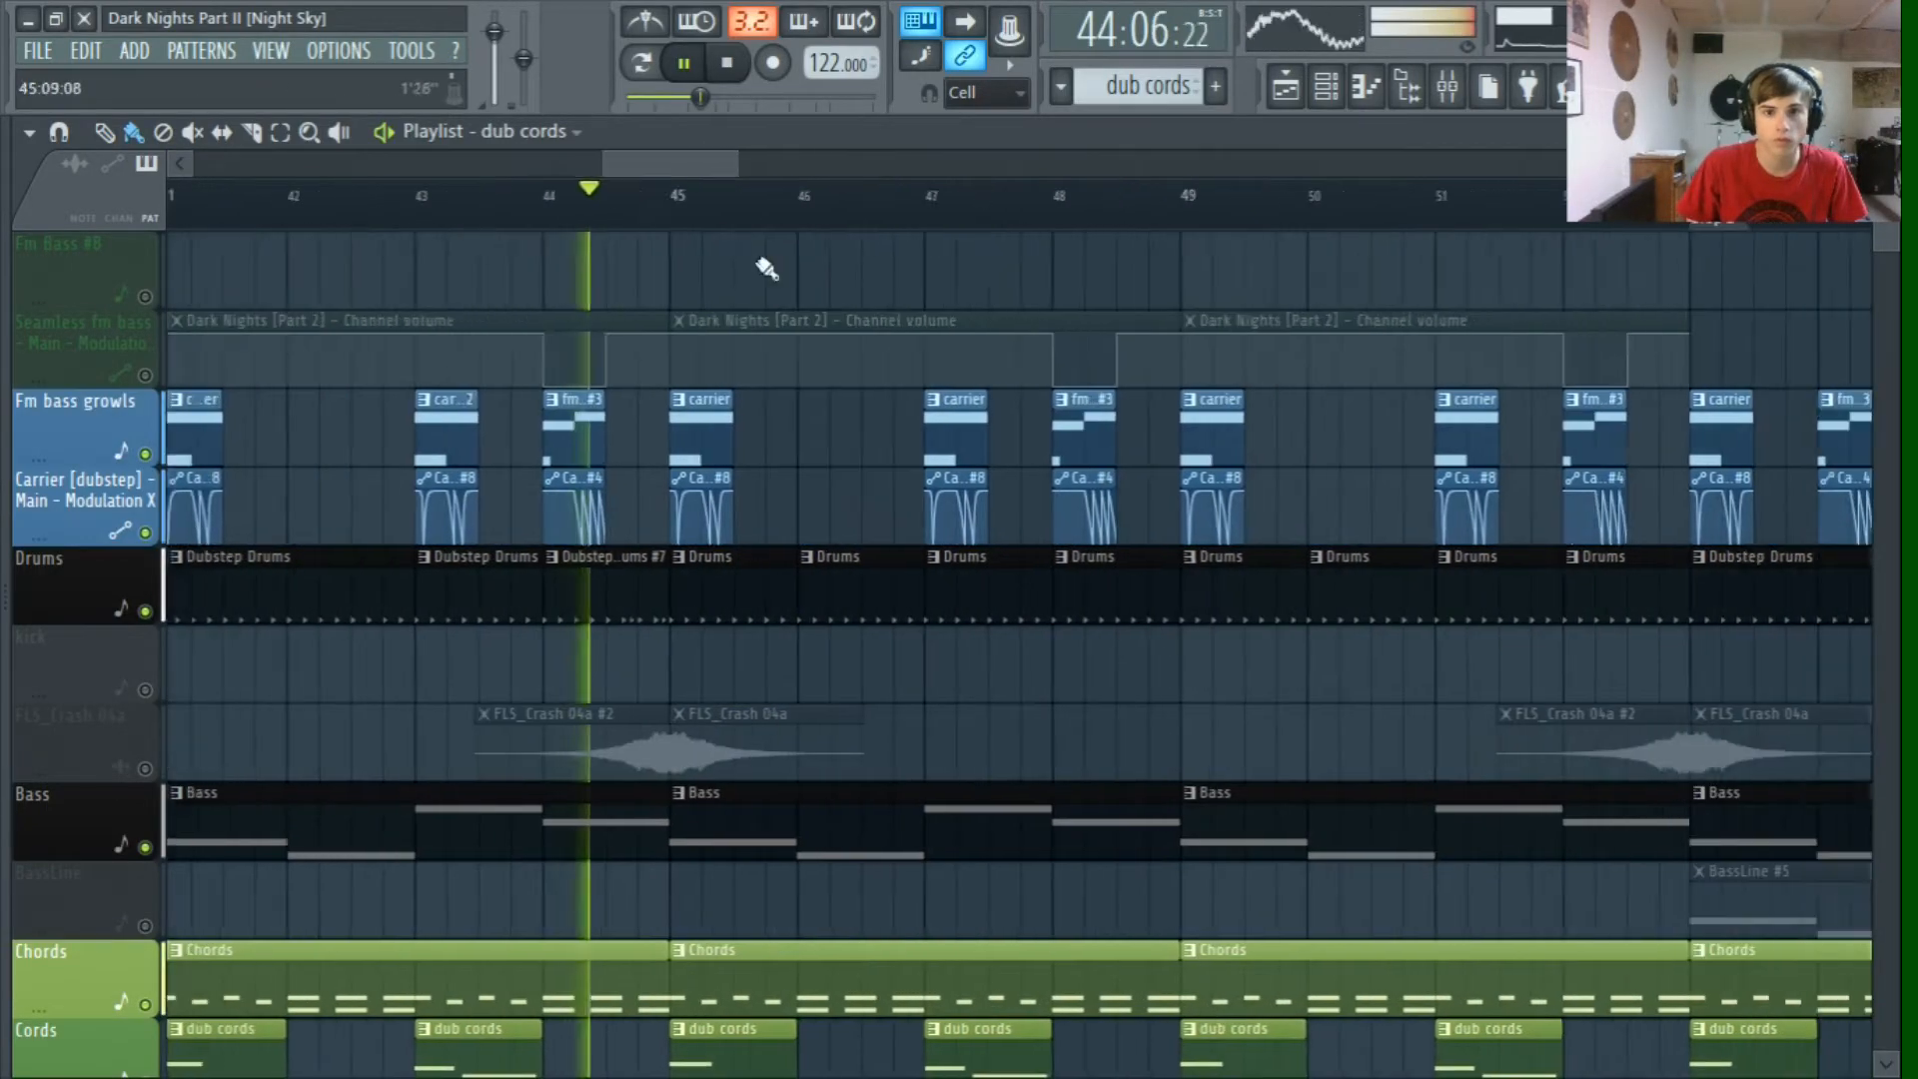
# Step: Jump playback to bar 49 and unmute all the remaining tracks
pyautogui.keyDown('ctrl'); pyautogui.scroll(-6, 860, 274); pyautogui.keyUp('ctrl')
pyautogui.click(983, 197)
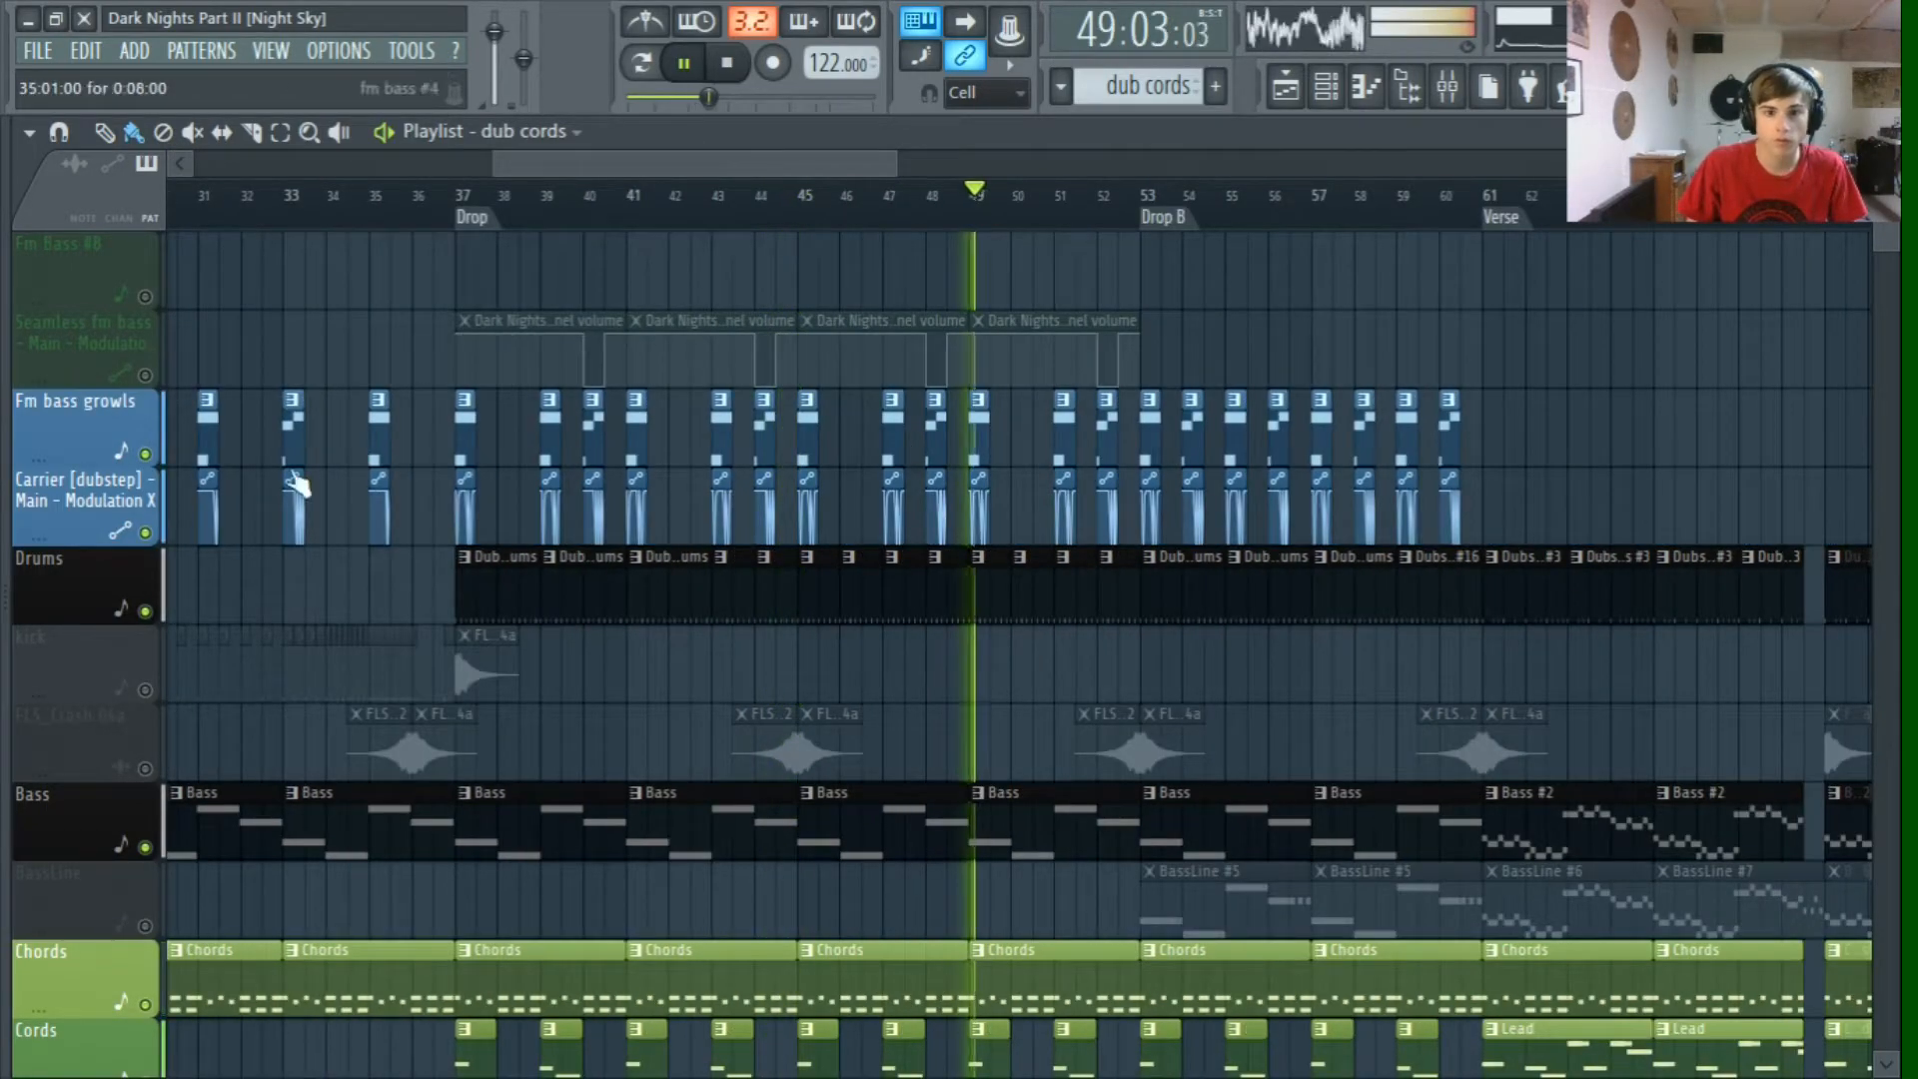
pyautogui.scroll(-6, 150, 603)
pyautogui.keyDown('ctrl'); pyautogui.scroll(4, 938, 360); pyautogui.keyUp('ctrl')
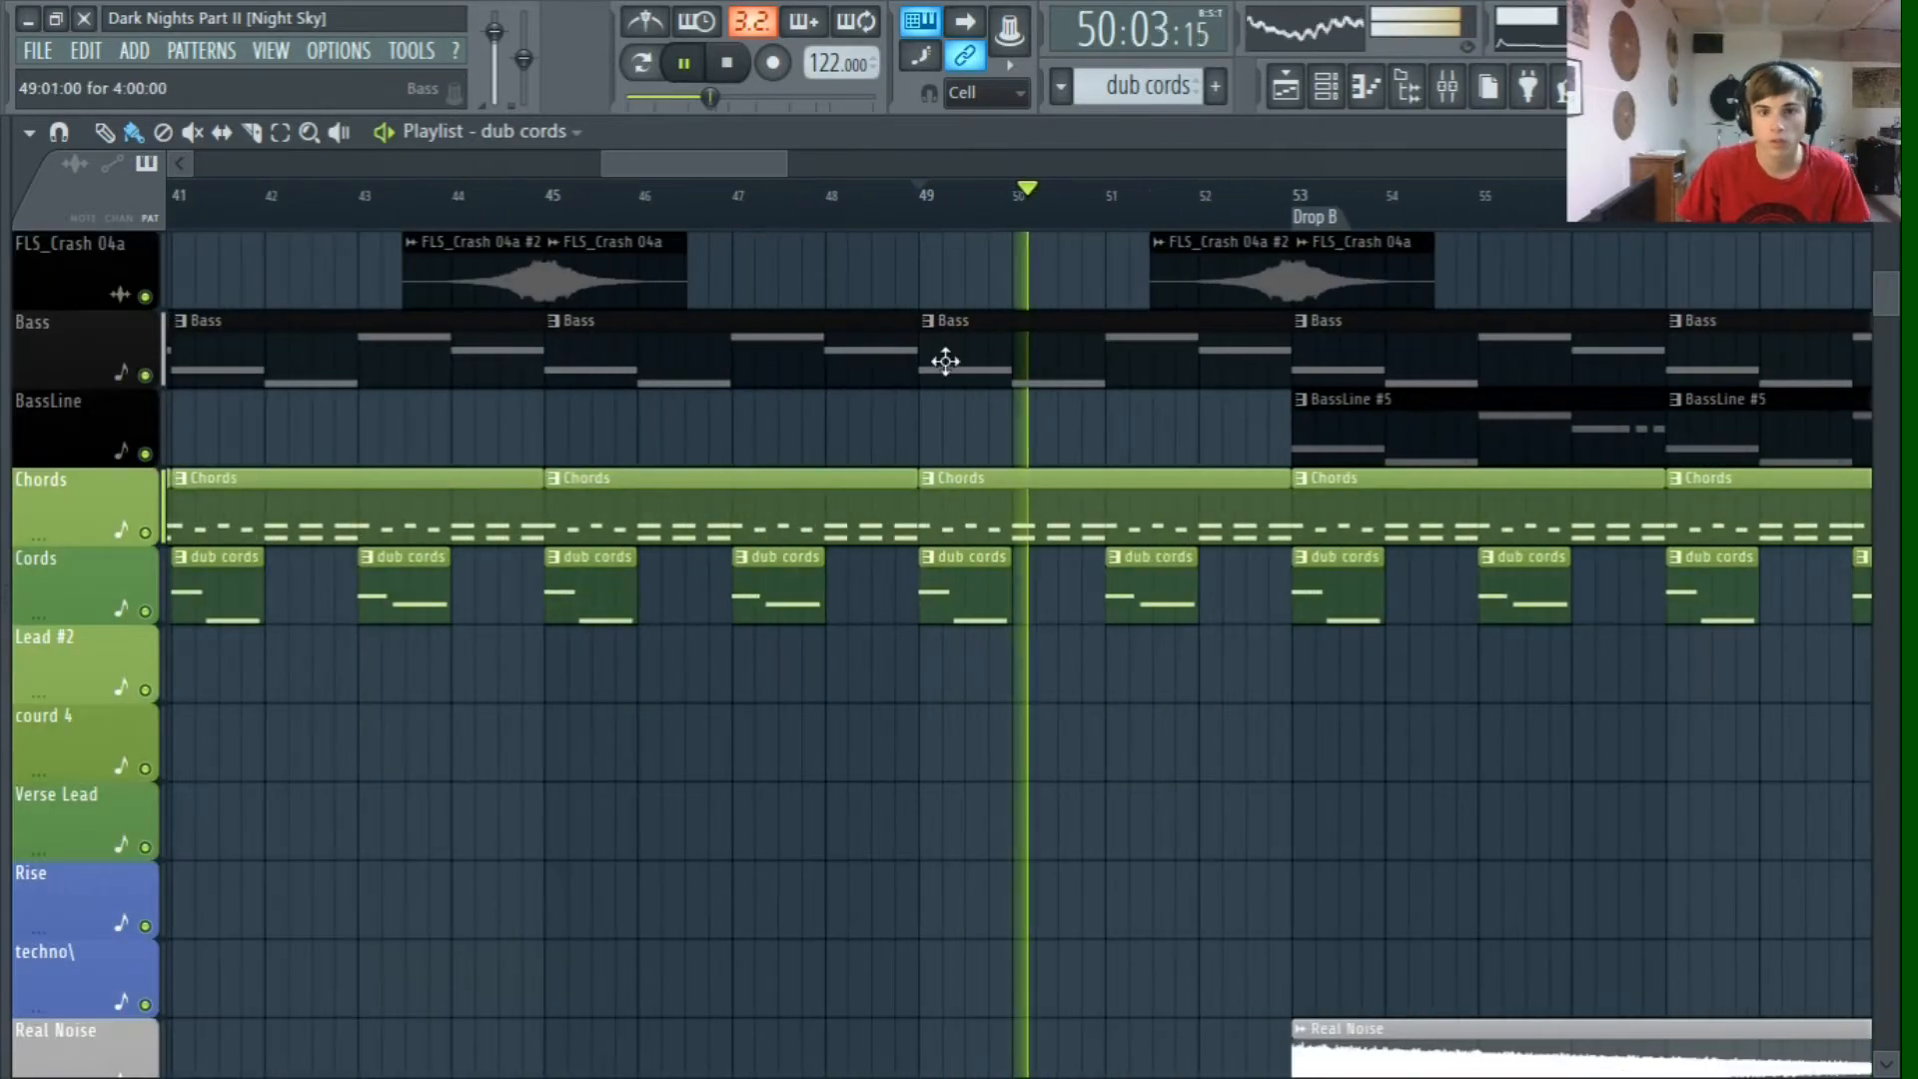
# Step: Listen to the transition into Drop B at bar 53 while following its BassLine and chord clips, and stop playback
pyautogui.moveTo(745, 162); pyautogui.dragTo(803, 163)
pyautogui.scroll(-3, 822, 393)
pyautogui.scroll(5, 821, 389)
pyautogui.scroll(-8, 935, 643)
pyautogui.scroll(6, 935, 644)
pyautogui.scroll(2, 899, 569)
pyautogui.moveTo(767, 158); pyautogui.dragTo(787, 155)
pyautogui.scroll(-6, 800, 380)
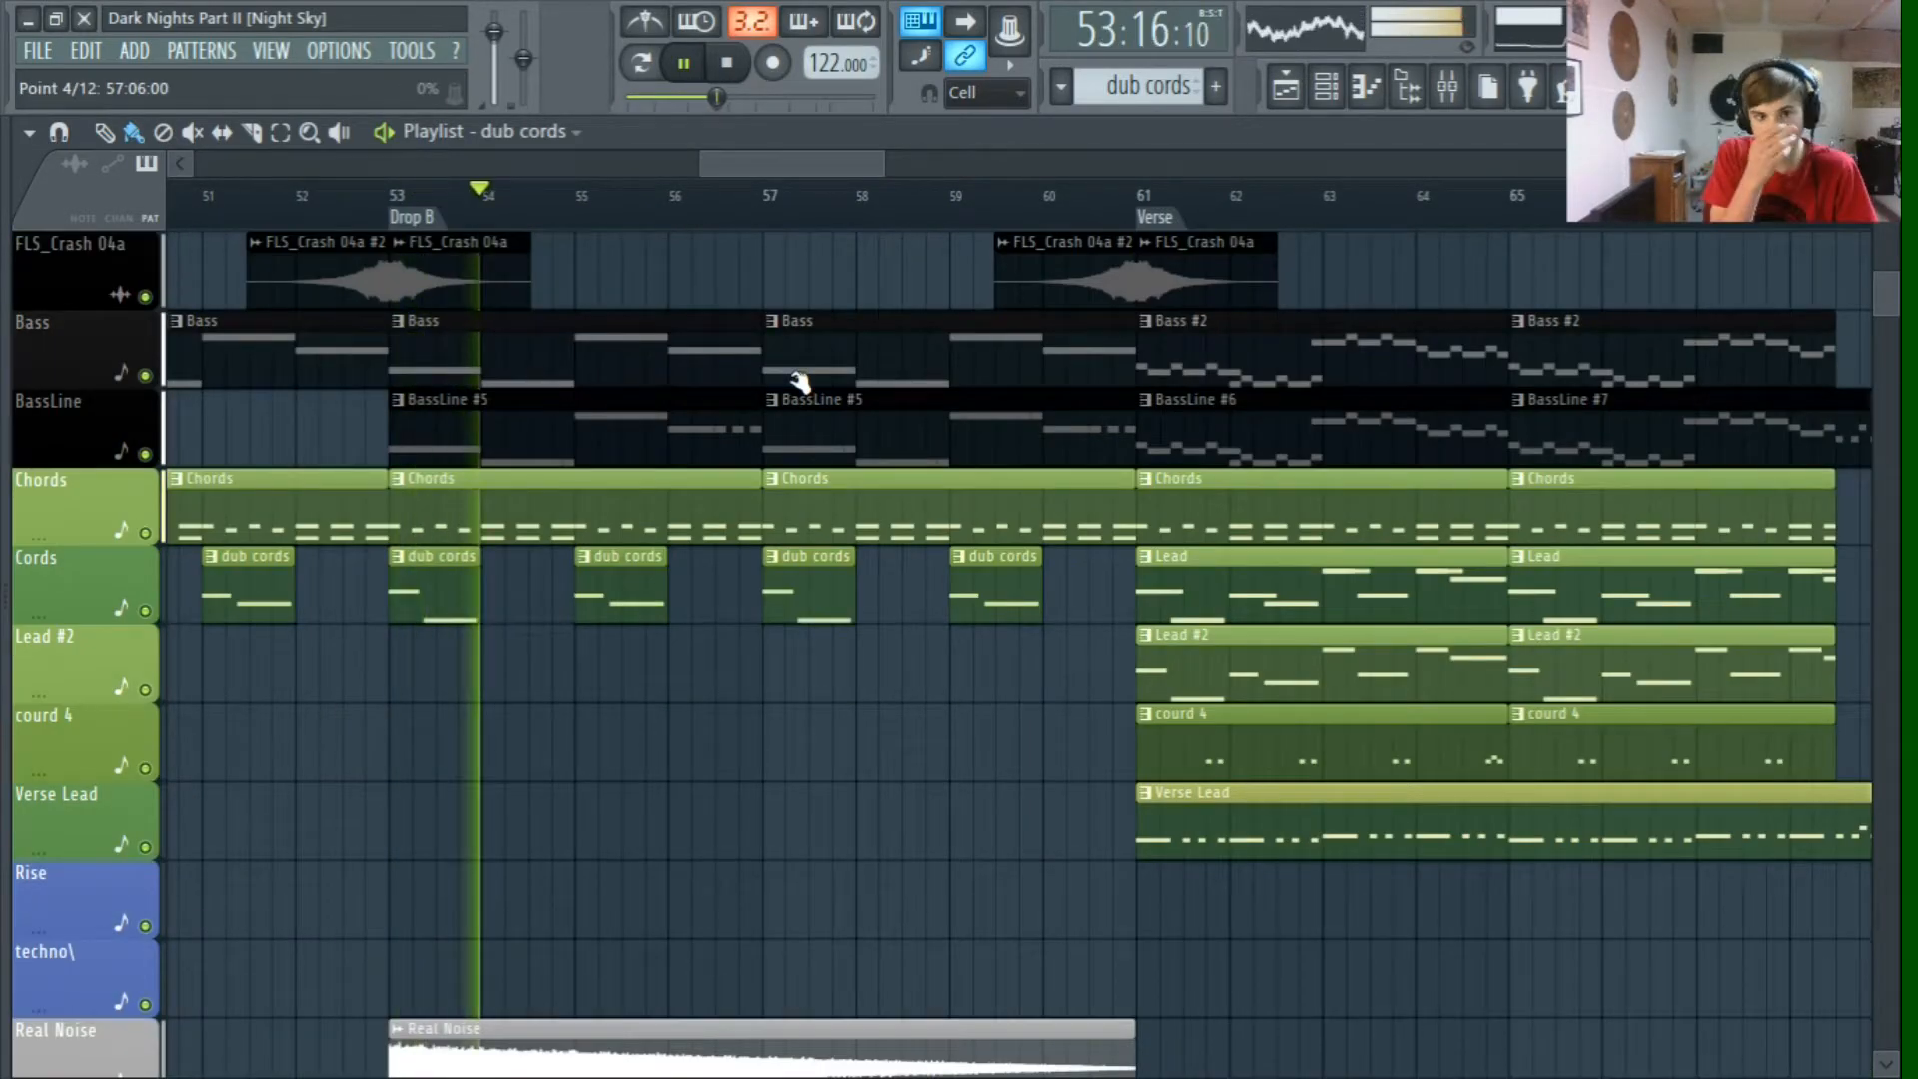
pyautogui.click(730, 64)
# Step: Examine the Verse section's drum, bass, lead, noise and volume automation clips from bar 61 onward
pyautogui.scroll(6, 827, 415)
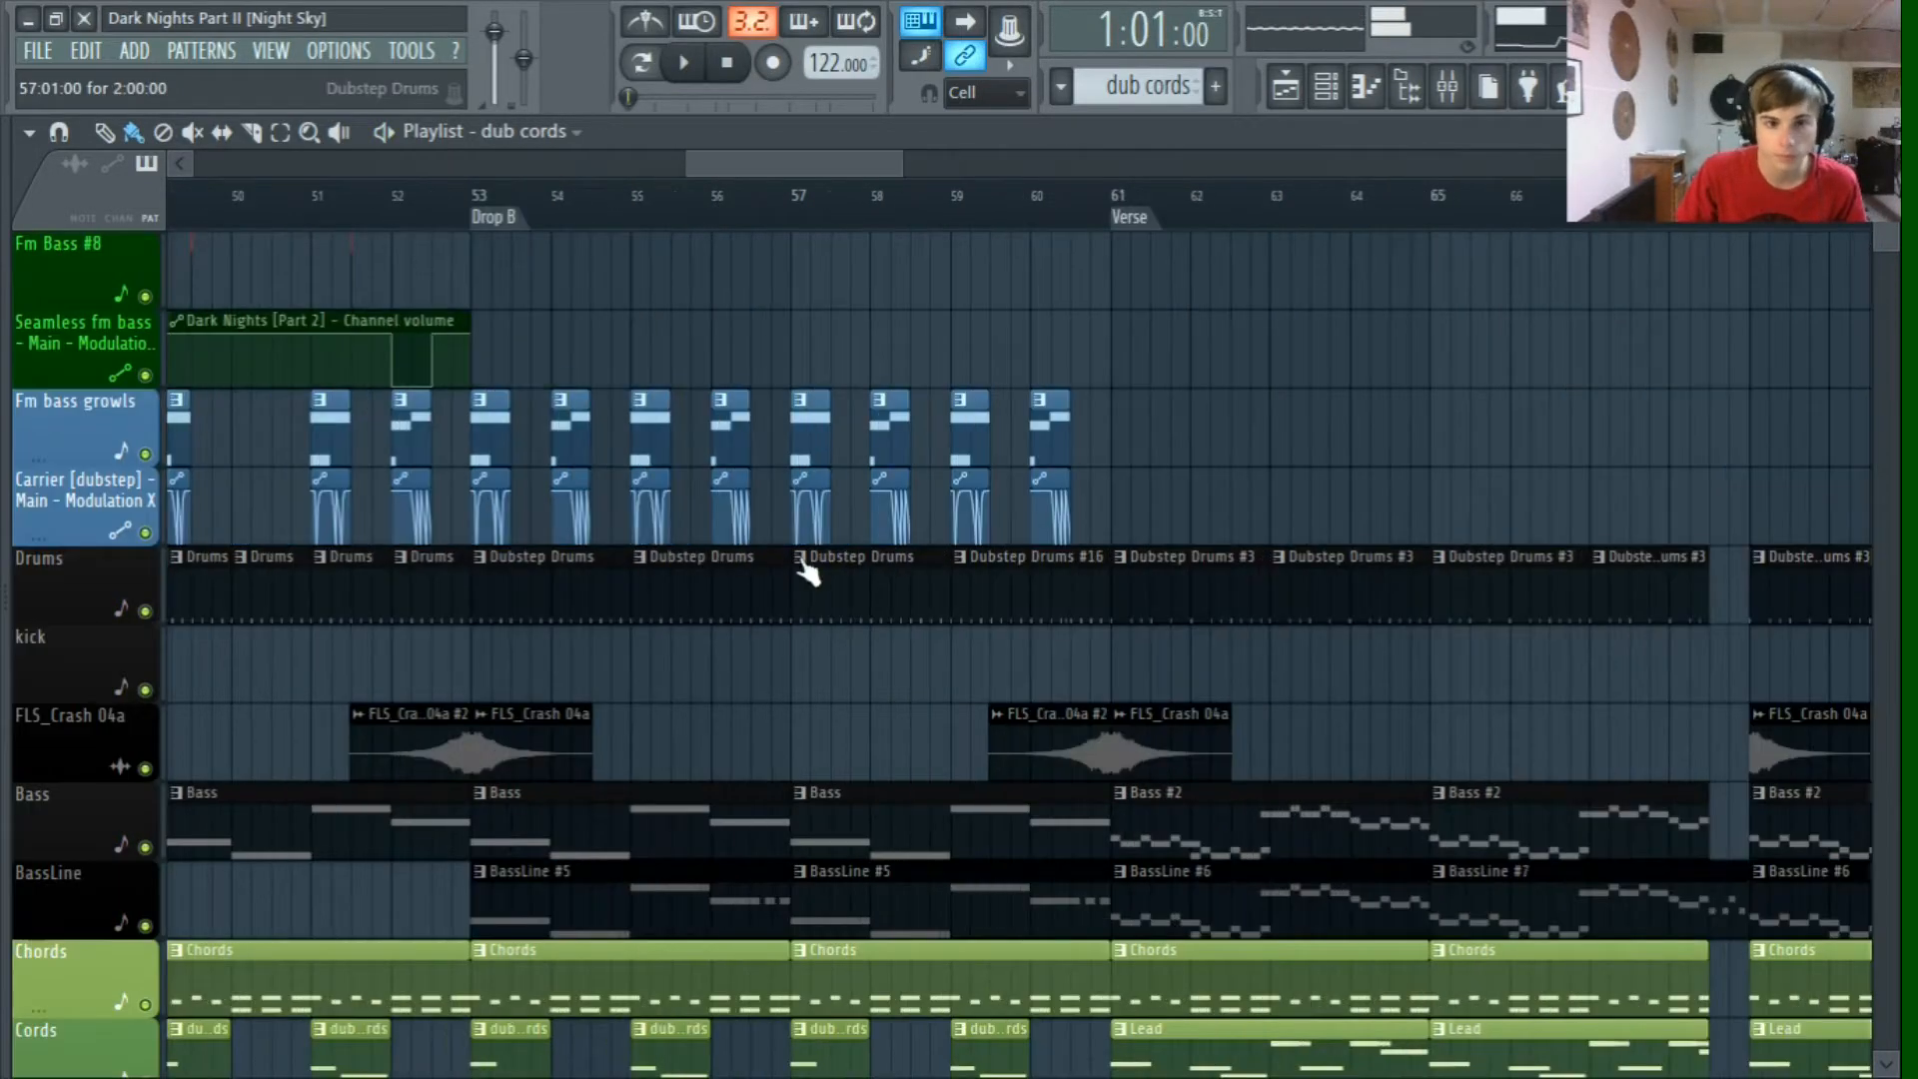
pyautogui.scroll(-2, 784, 234)
pyautogui.moveTo(805, 170); pyautogui.dragTo(891, 166)
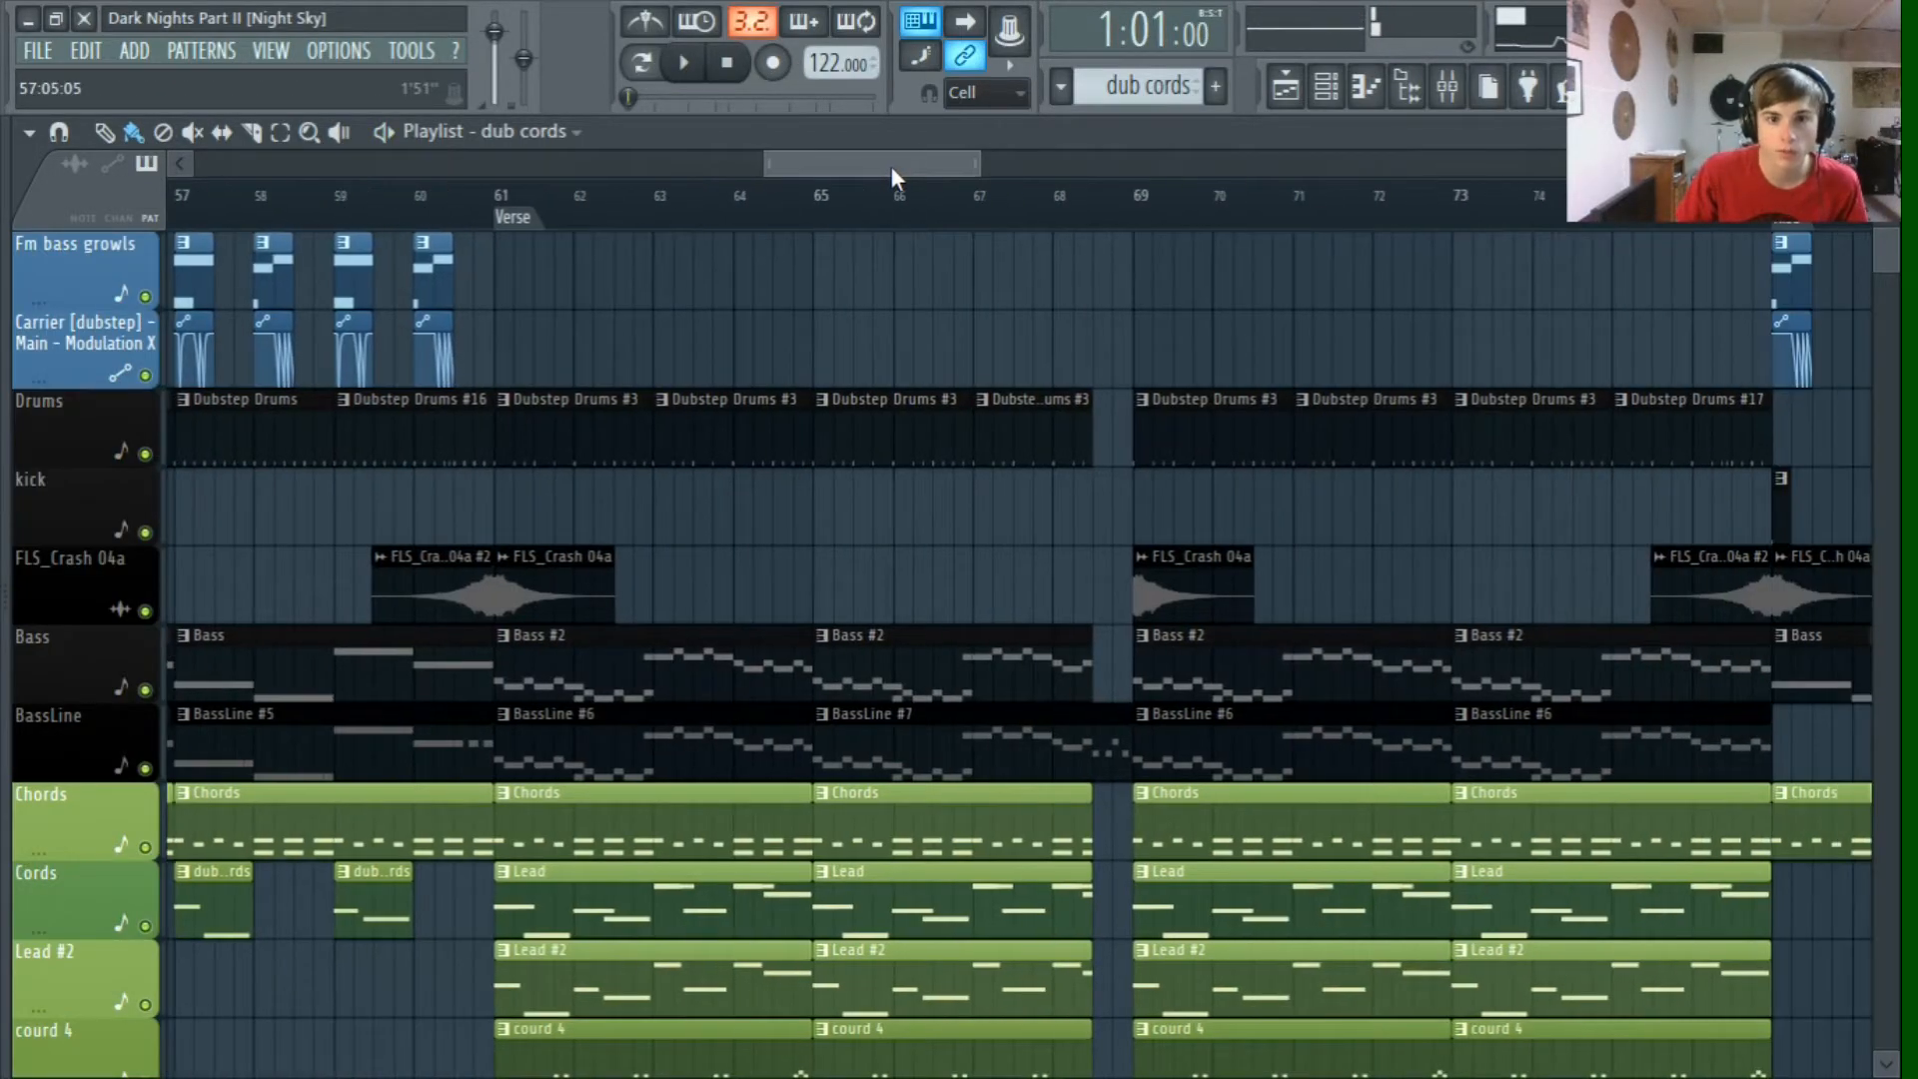
pyautogui.scroll(-6, 757, 280)
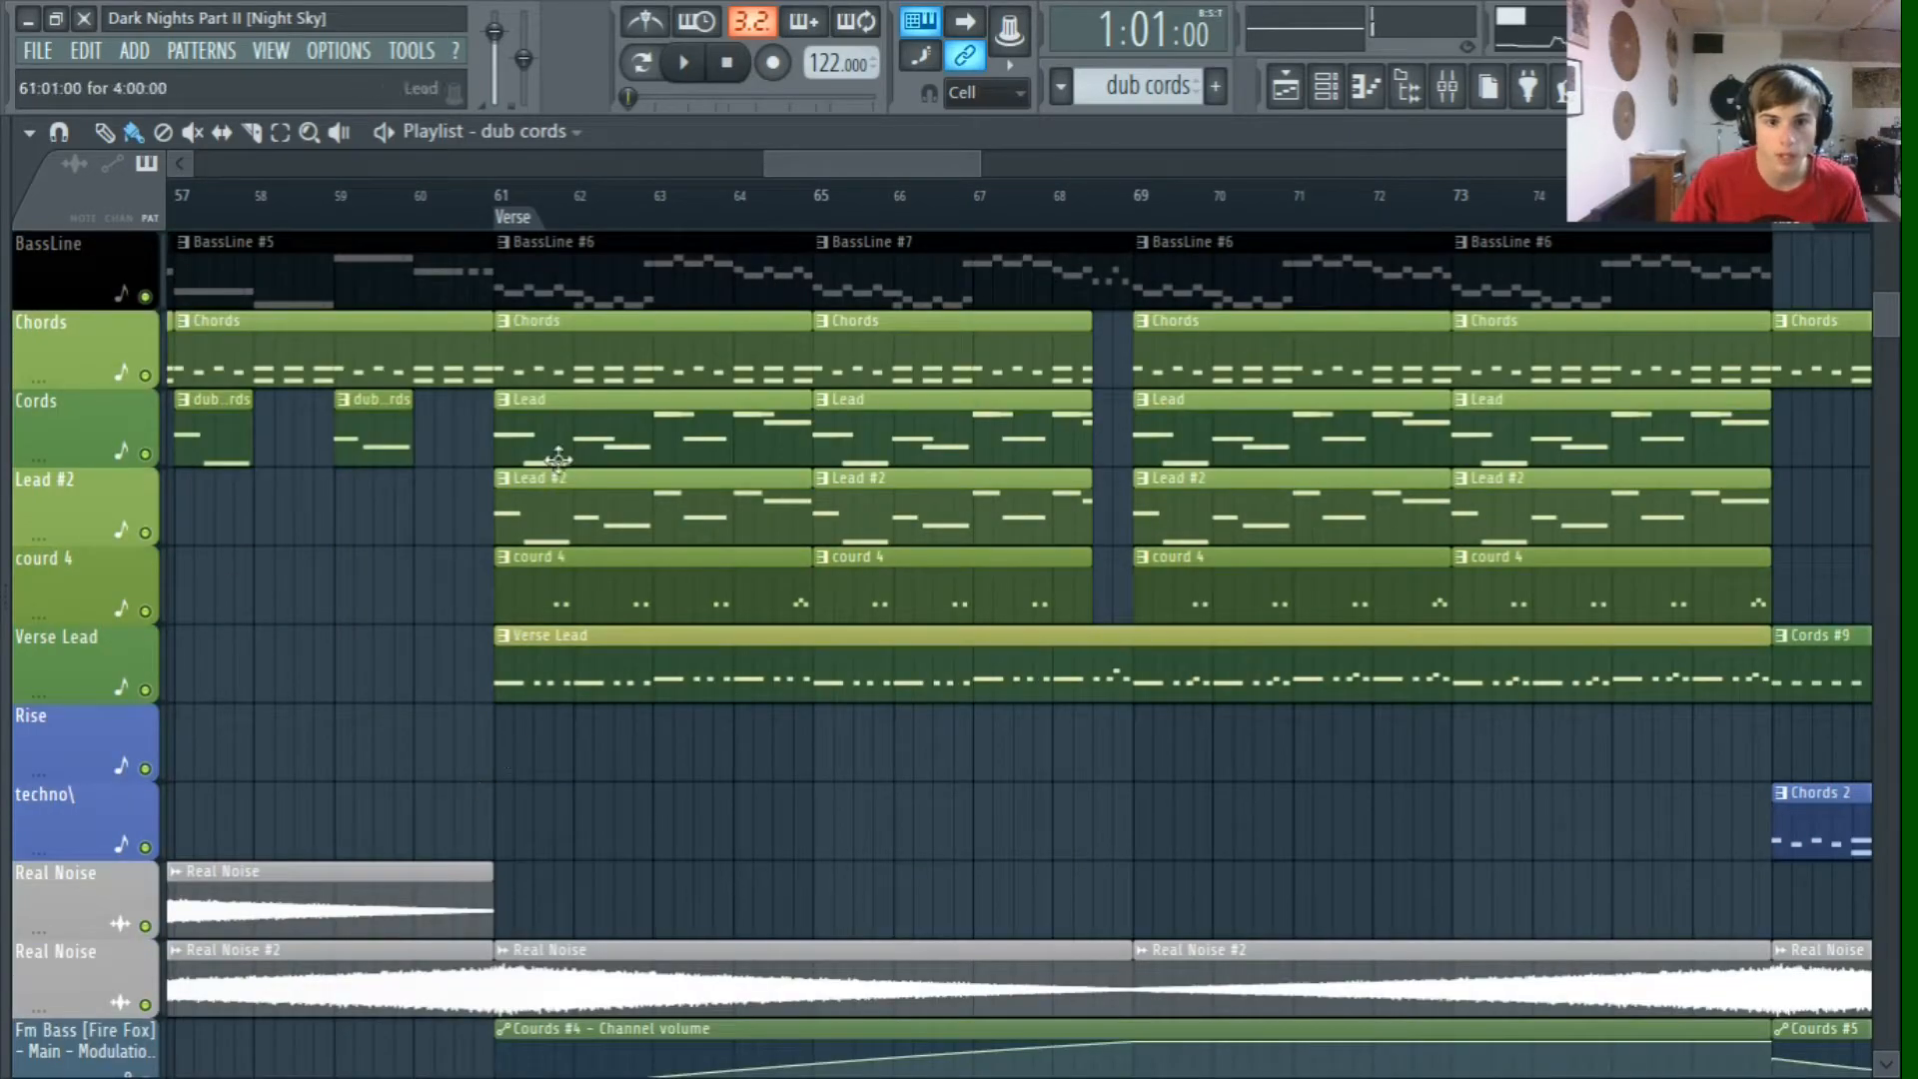
pyautogui.scroll(8, 603, 578)
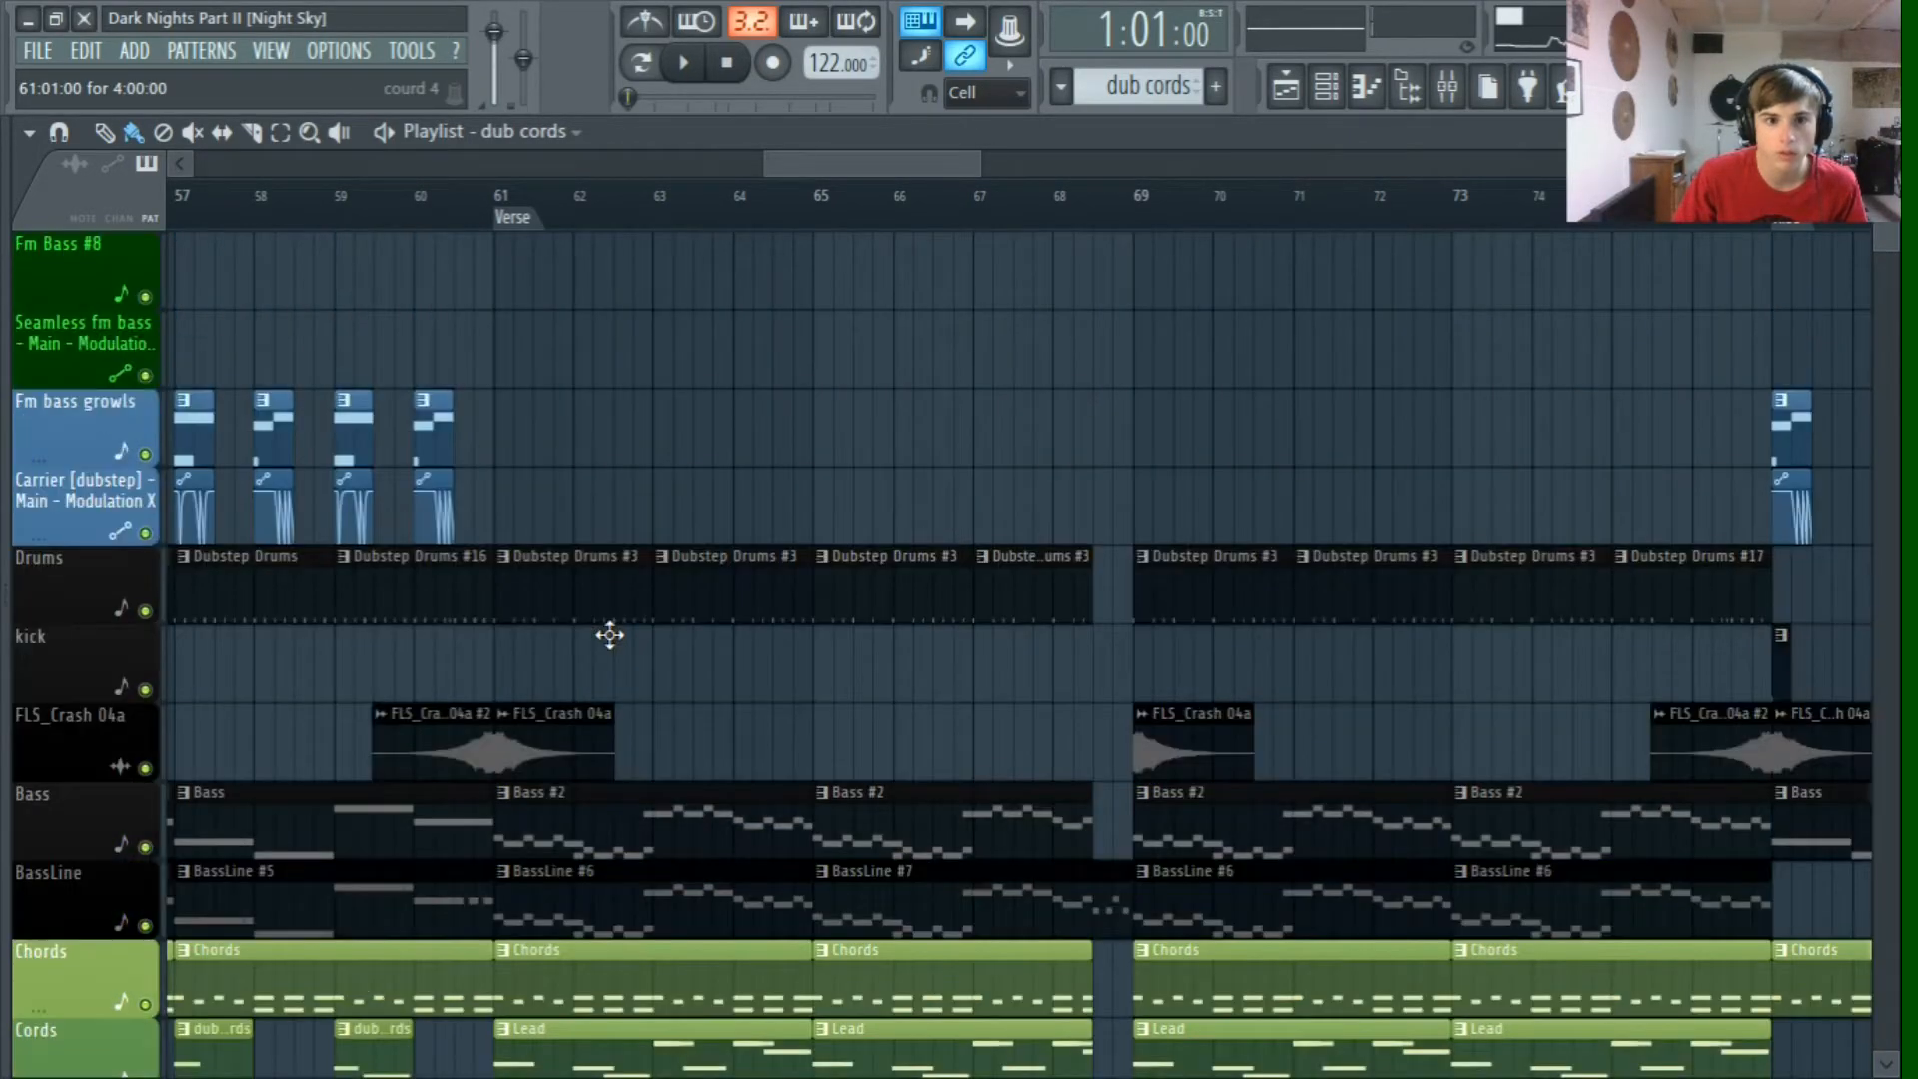
pyautogui.scroll(-15, 611, 636)
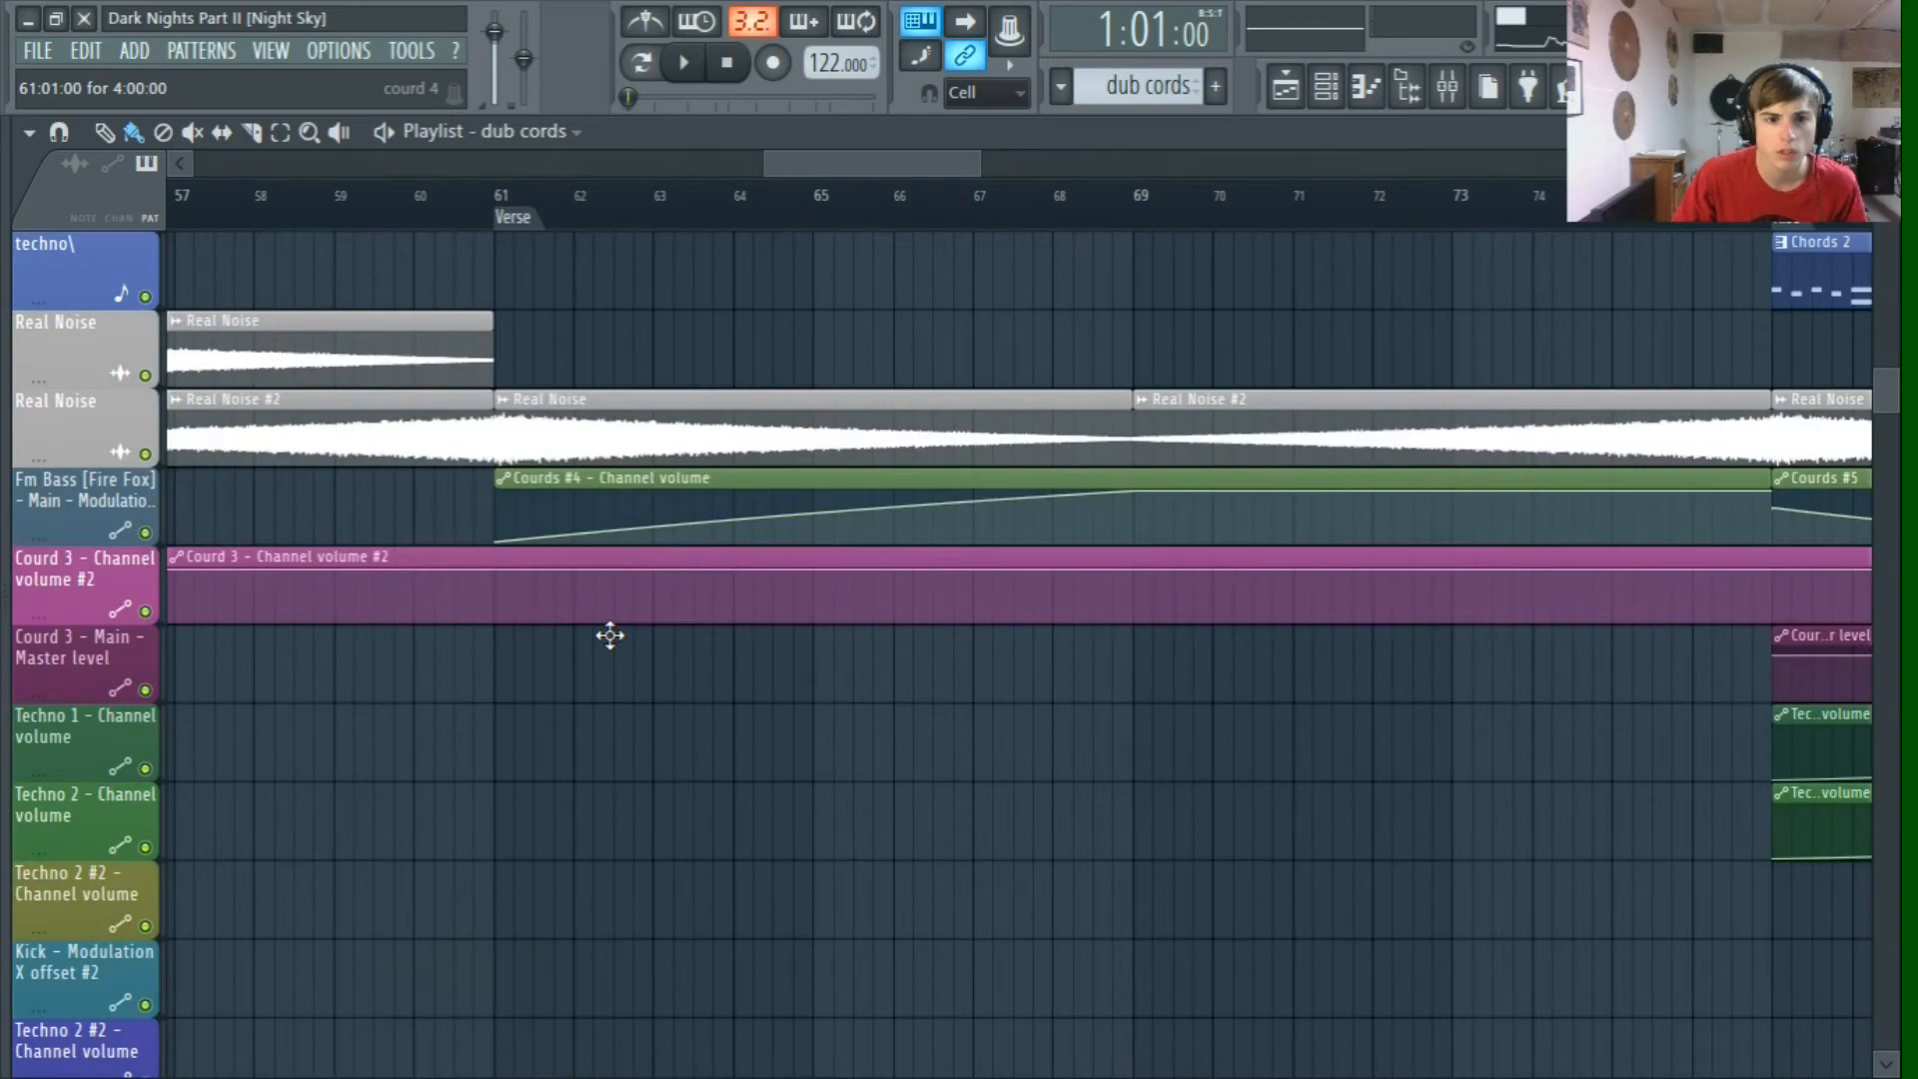
# Step: Open the Verse Lead pattern at bar 61 in the piano roll and play its notes
pyautogui.scroll(5, 611, 635)
pyautogui.scroll(3, 611, 636)
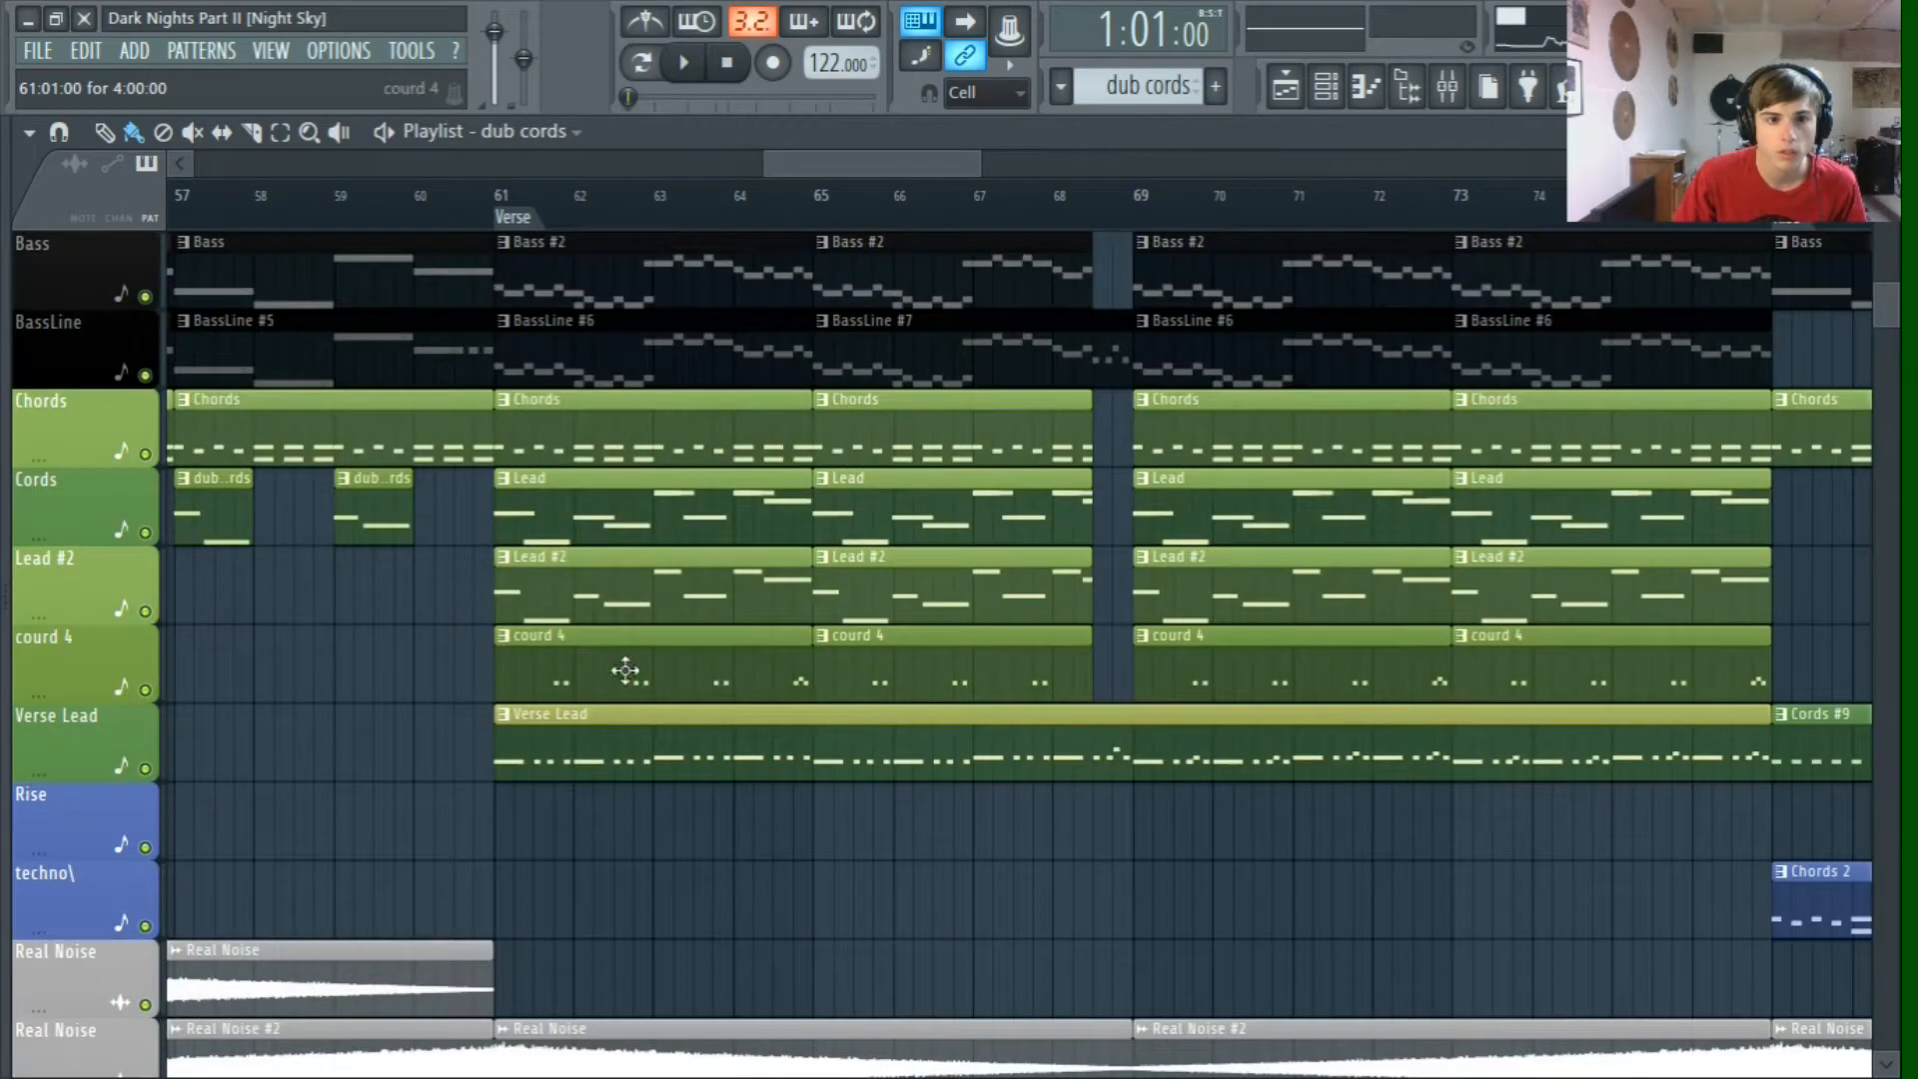
pyautogui.doubleClick(633, 728)
pyautogui.press('space')
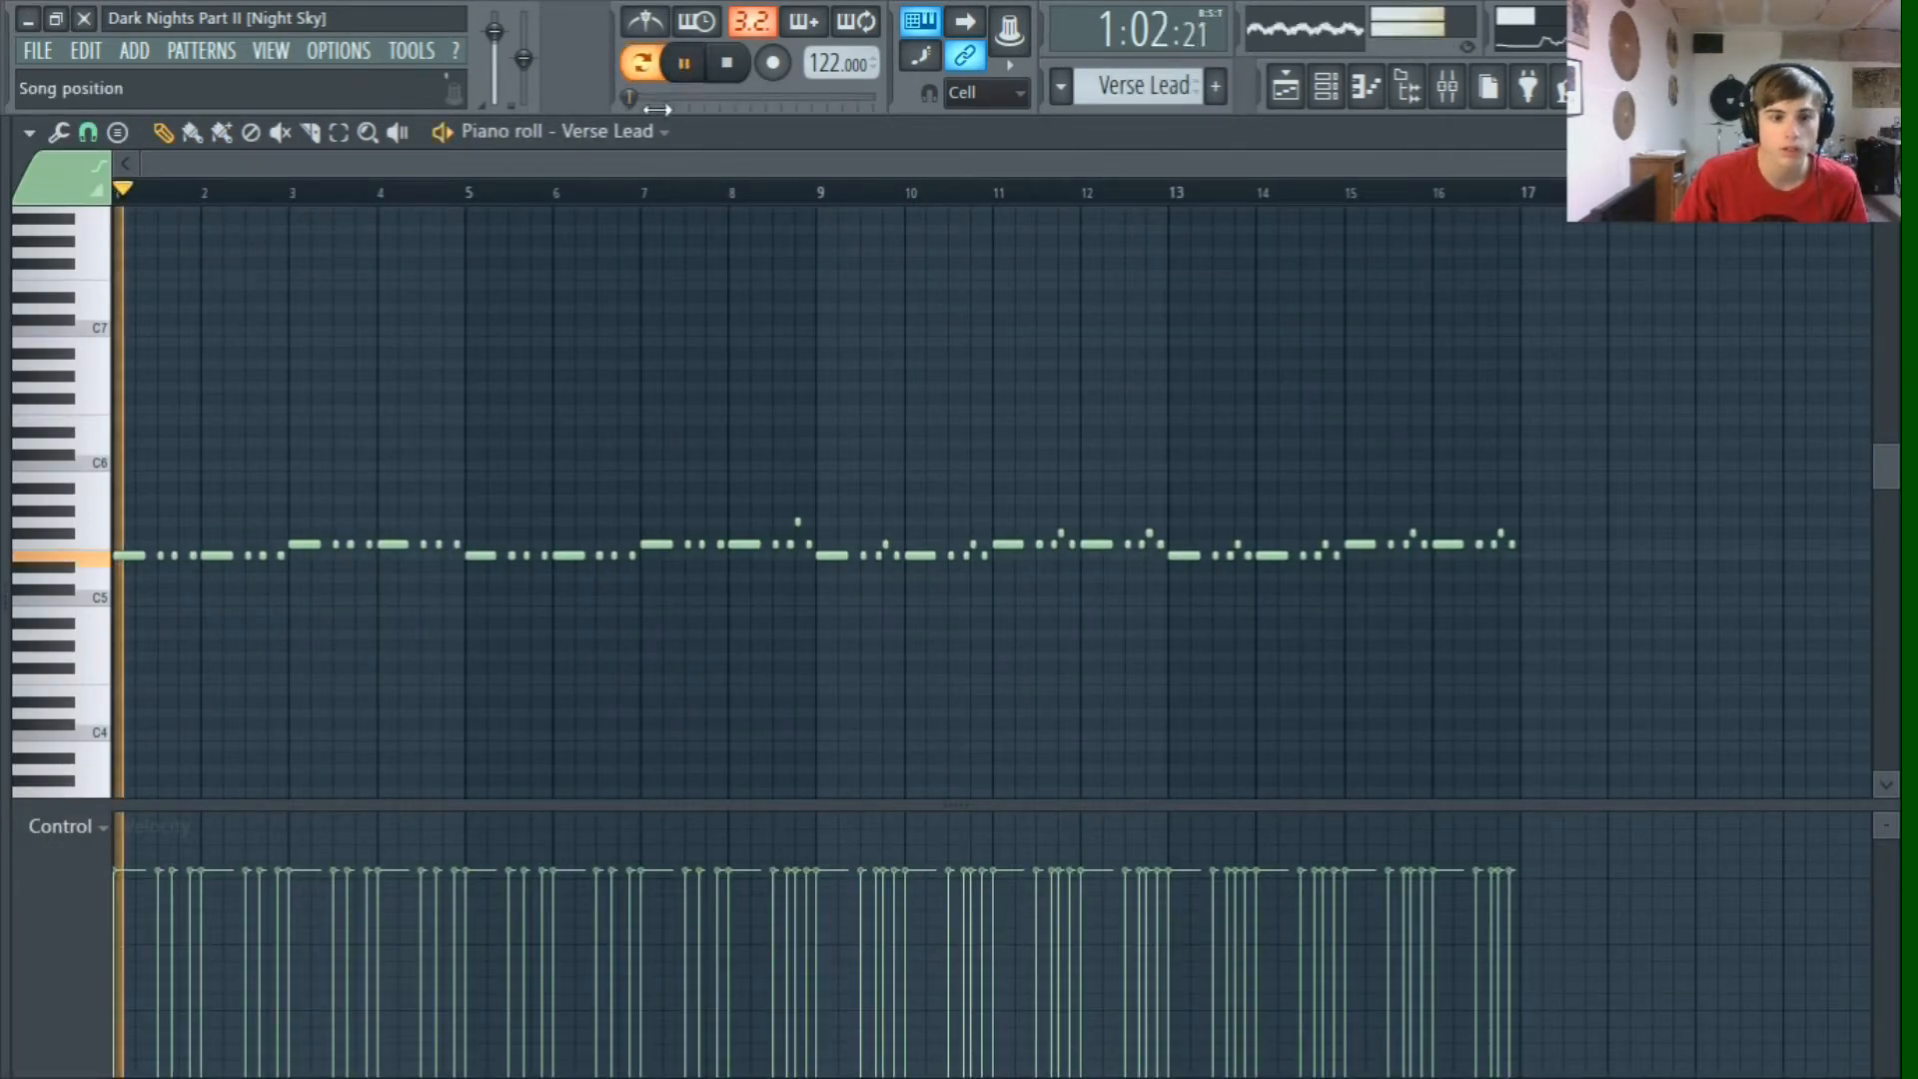
# Step: Show the Verse Lead channel's Autogun instrument with its Sensation 4 preset, and stop playback
pyautogui.click(1326, 87)
pyautogui.click(640, 399)
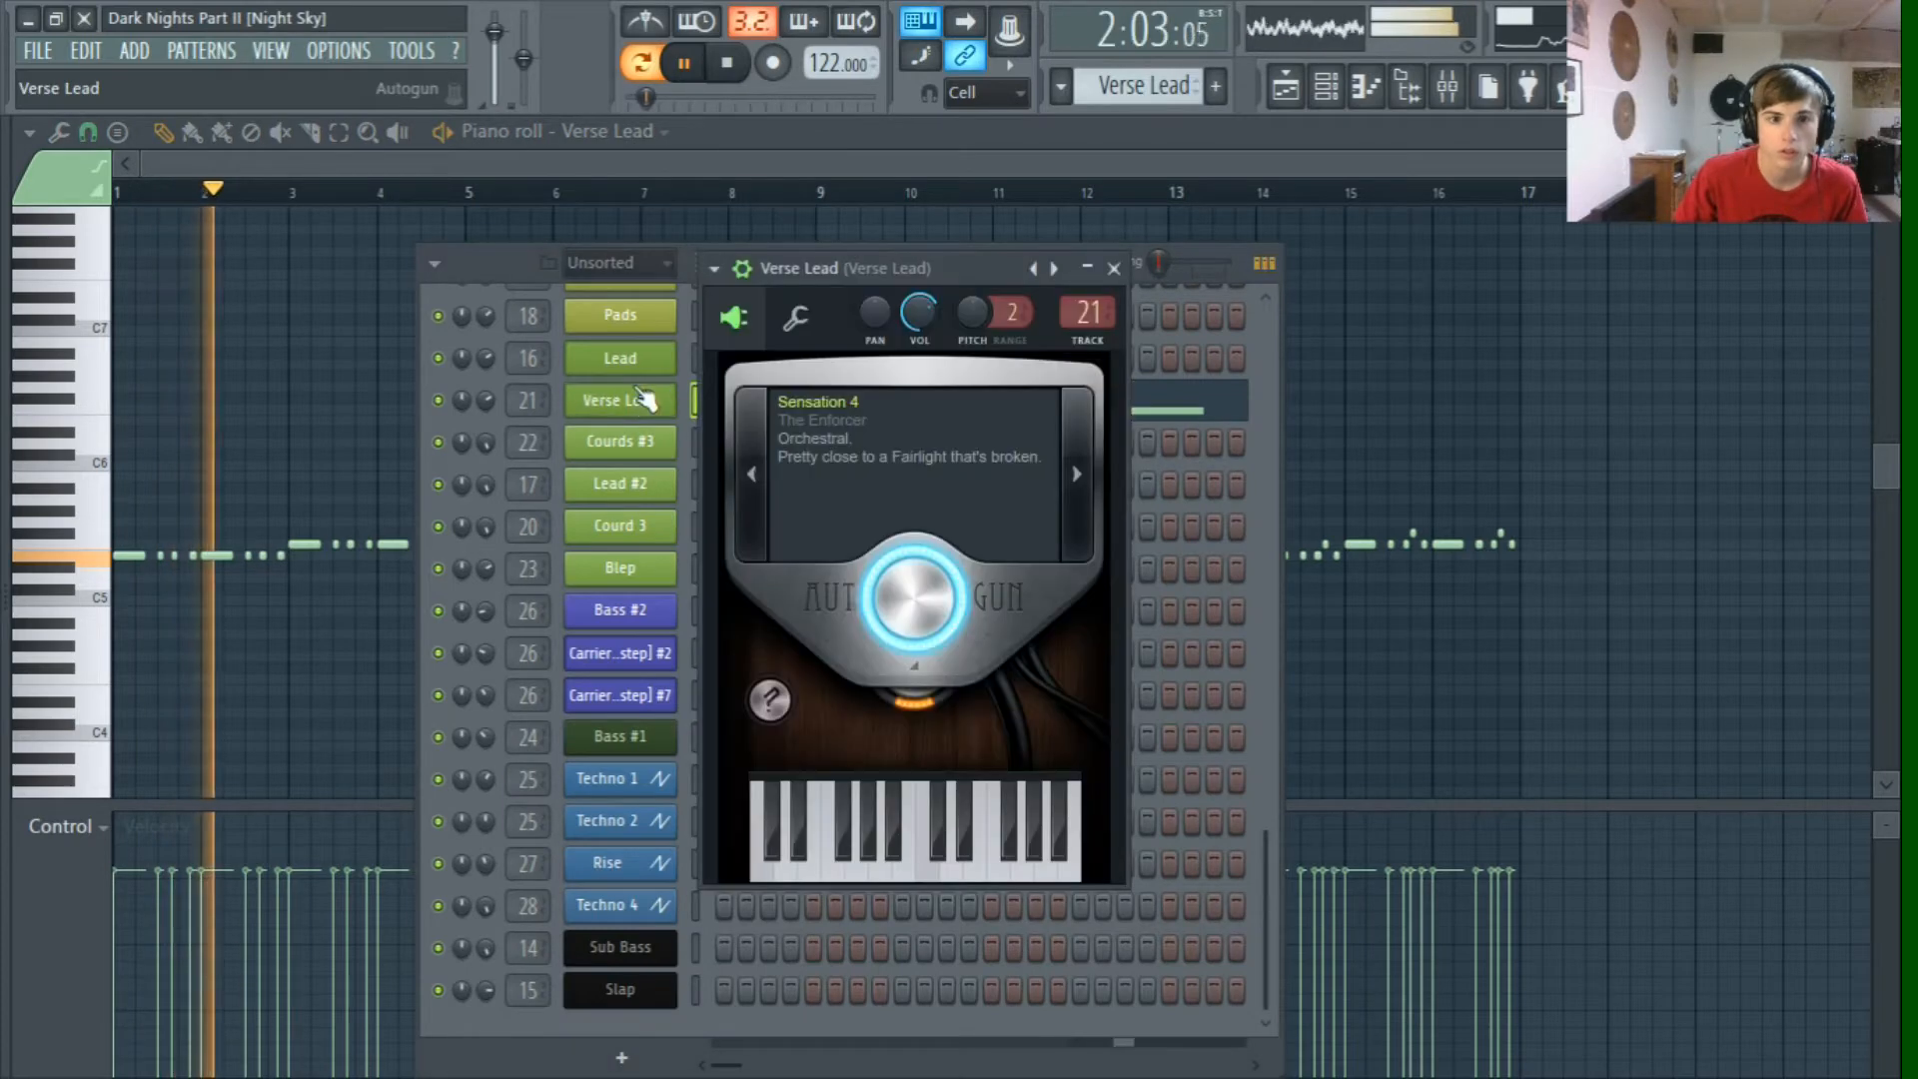
pyautogui.press('space')
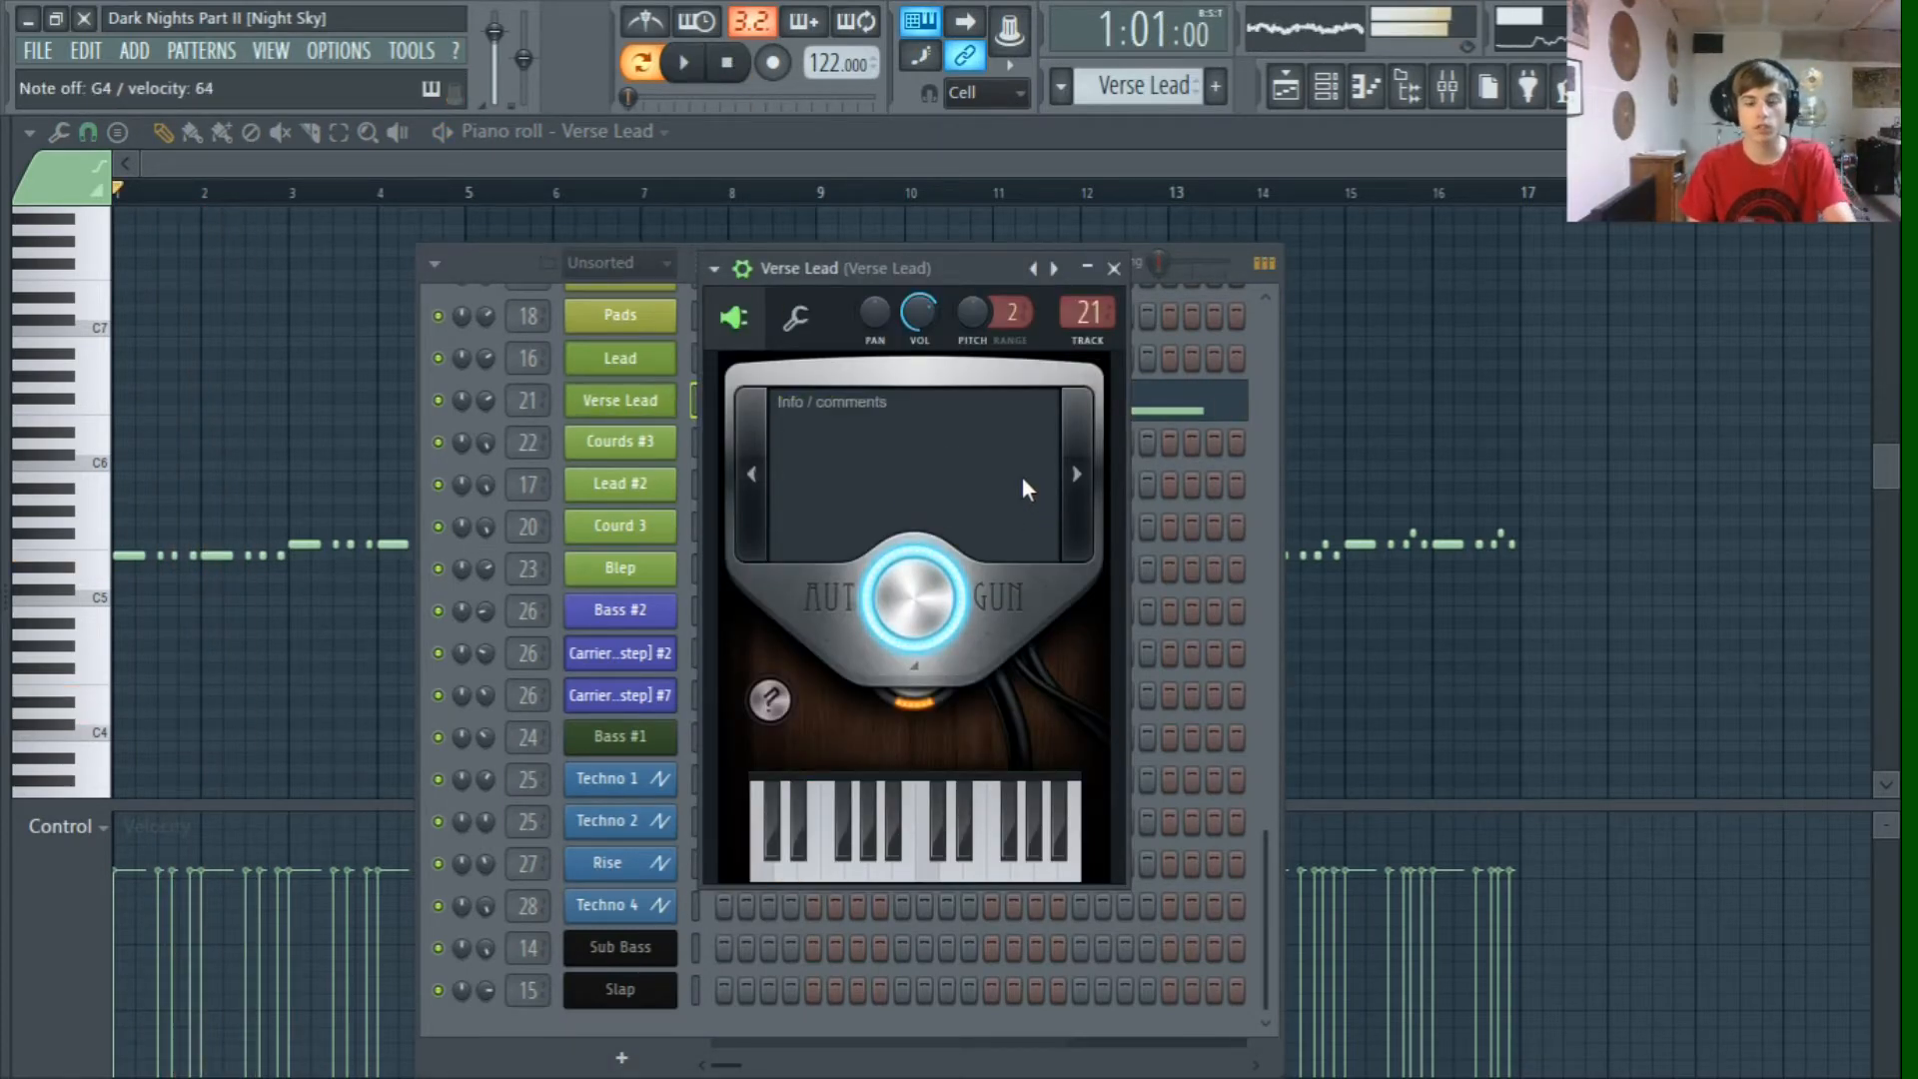
# Step: Inspect the Verse Lead's mixer track and its first Fruity Limiter
pyautogui.click(1450, 88)
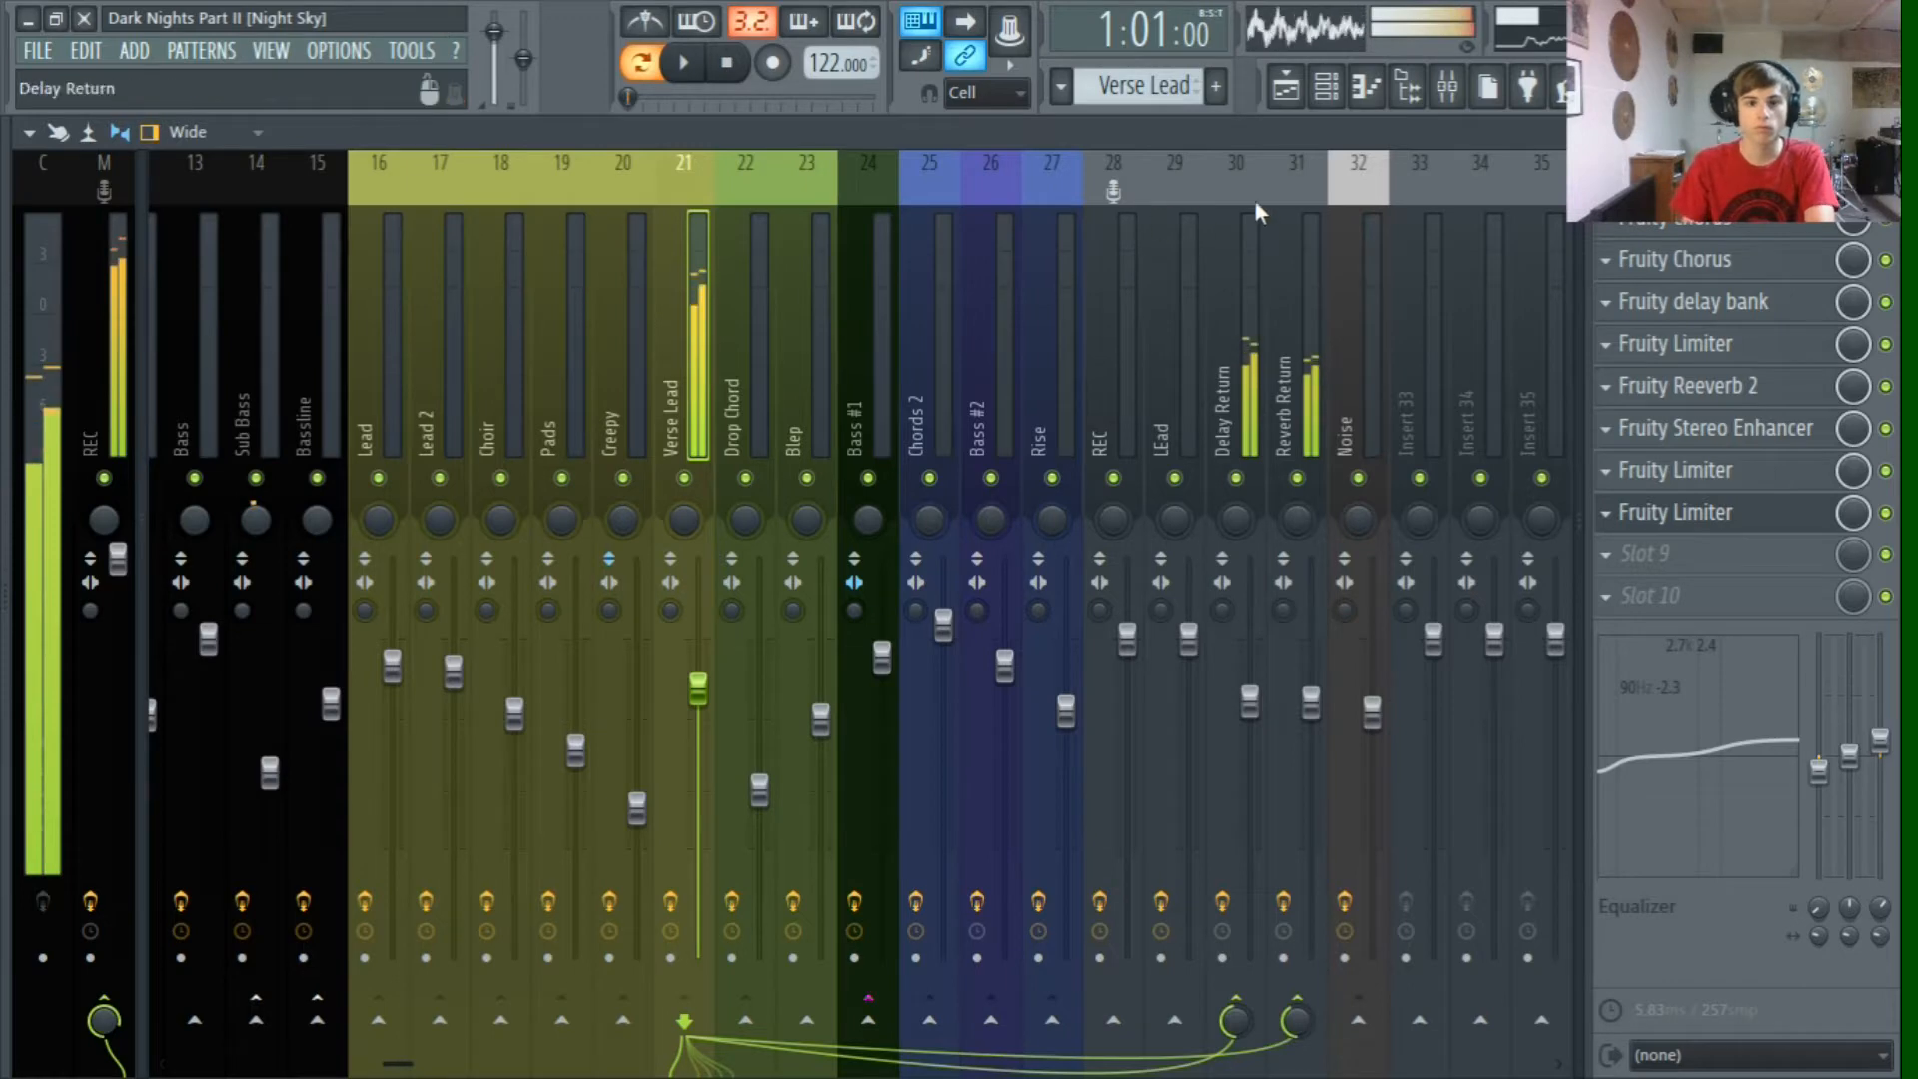
pyautogui.click(1695, 227)
pyautogui.click(1696, 228)
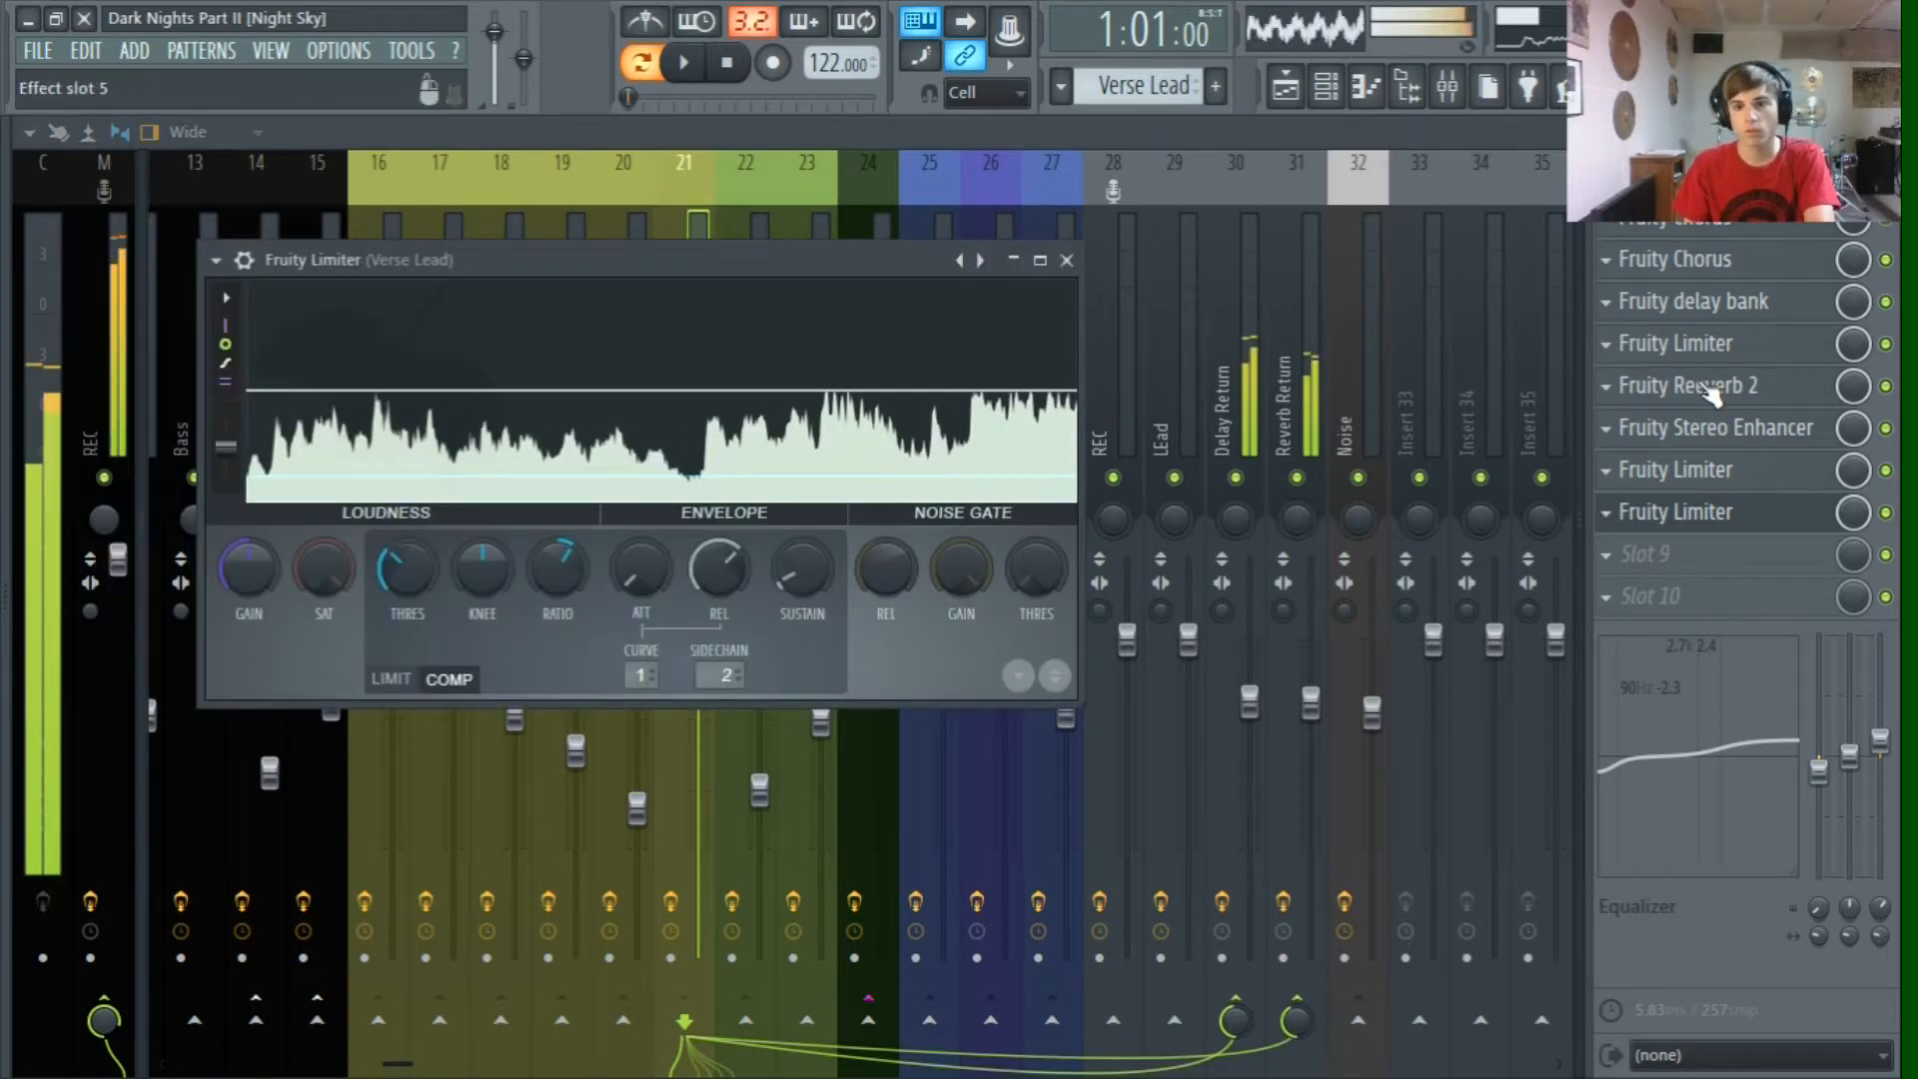
# Step: Return to the playlist, set playback to the Verse at bar 61, review its noise and automation clips, and listen briefly
pyautogui.click(1286, 88)
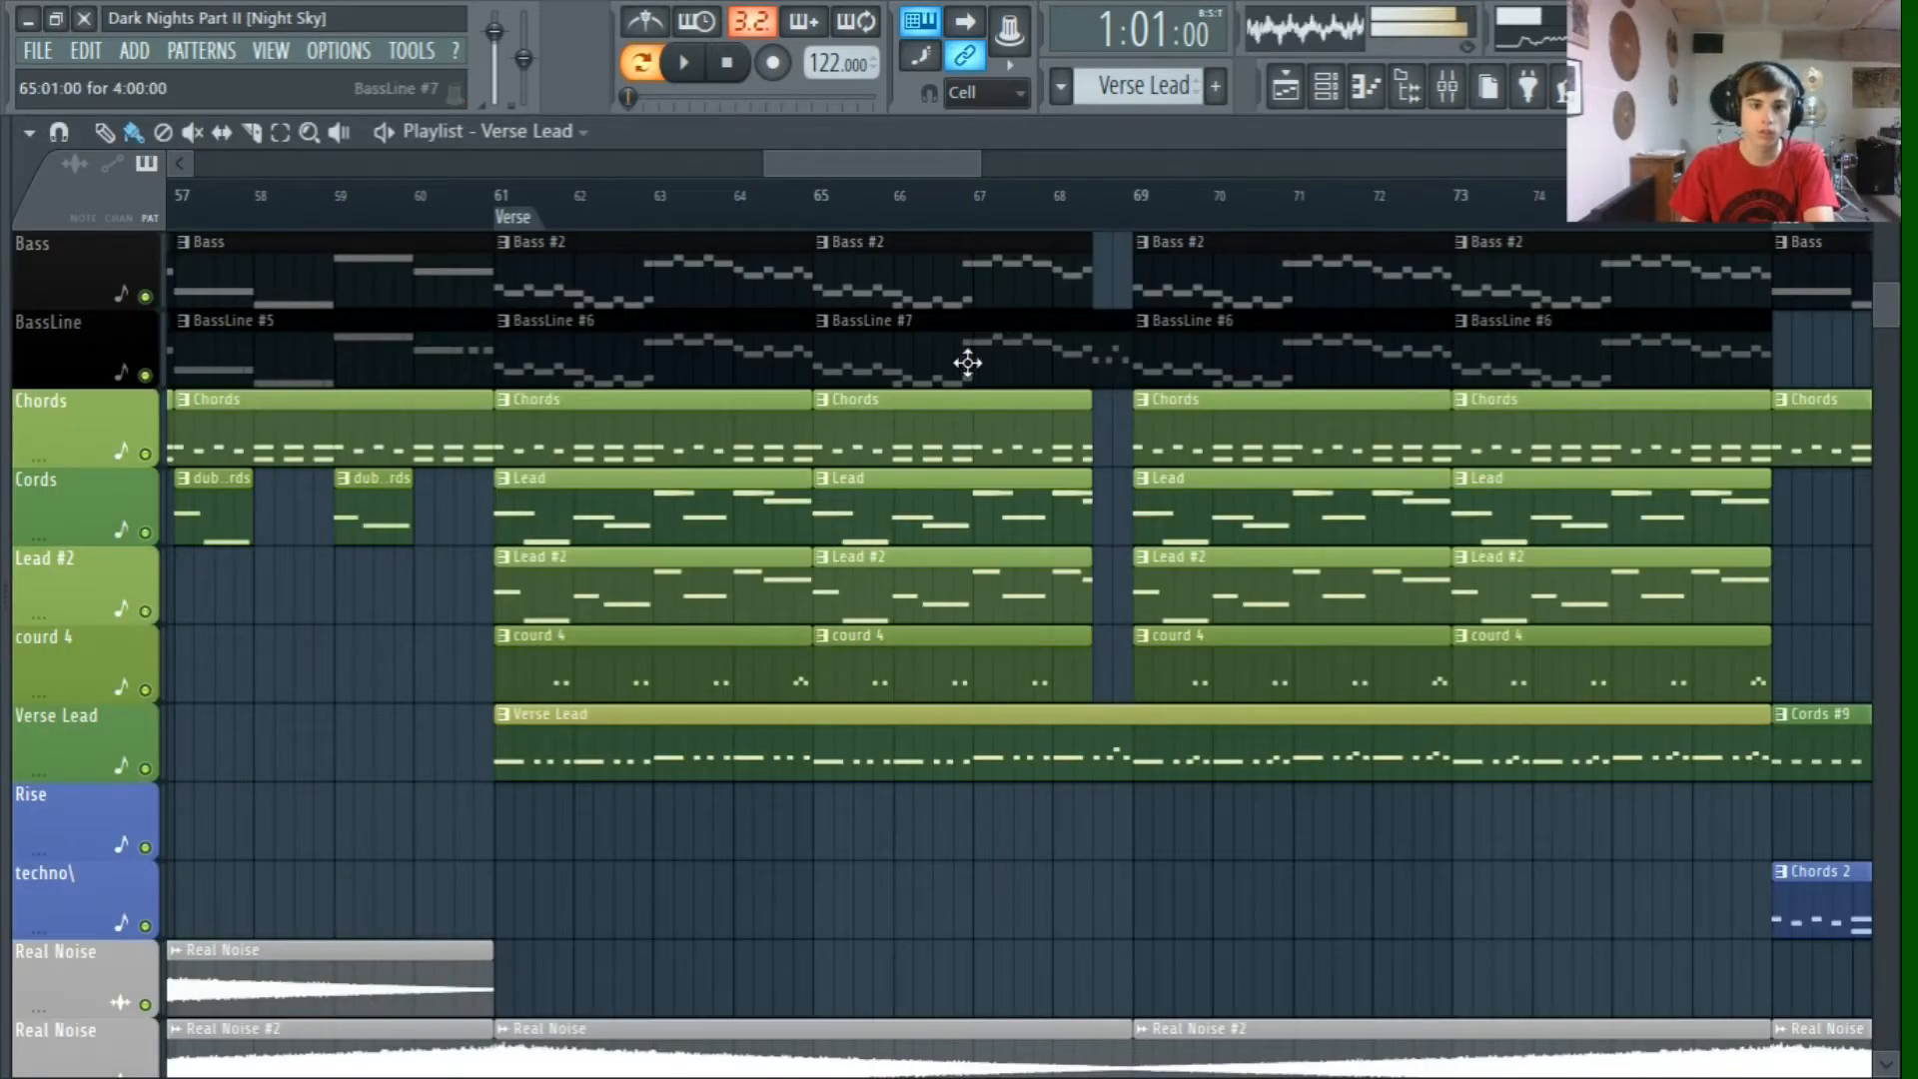
pyautogui.click(502, 178)
pyautogui.scroll(-5, 967, 501)
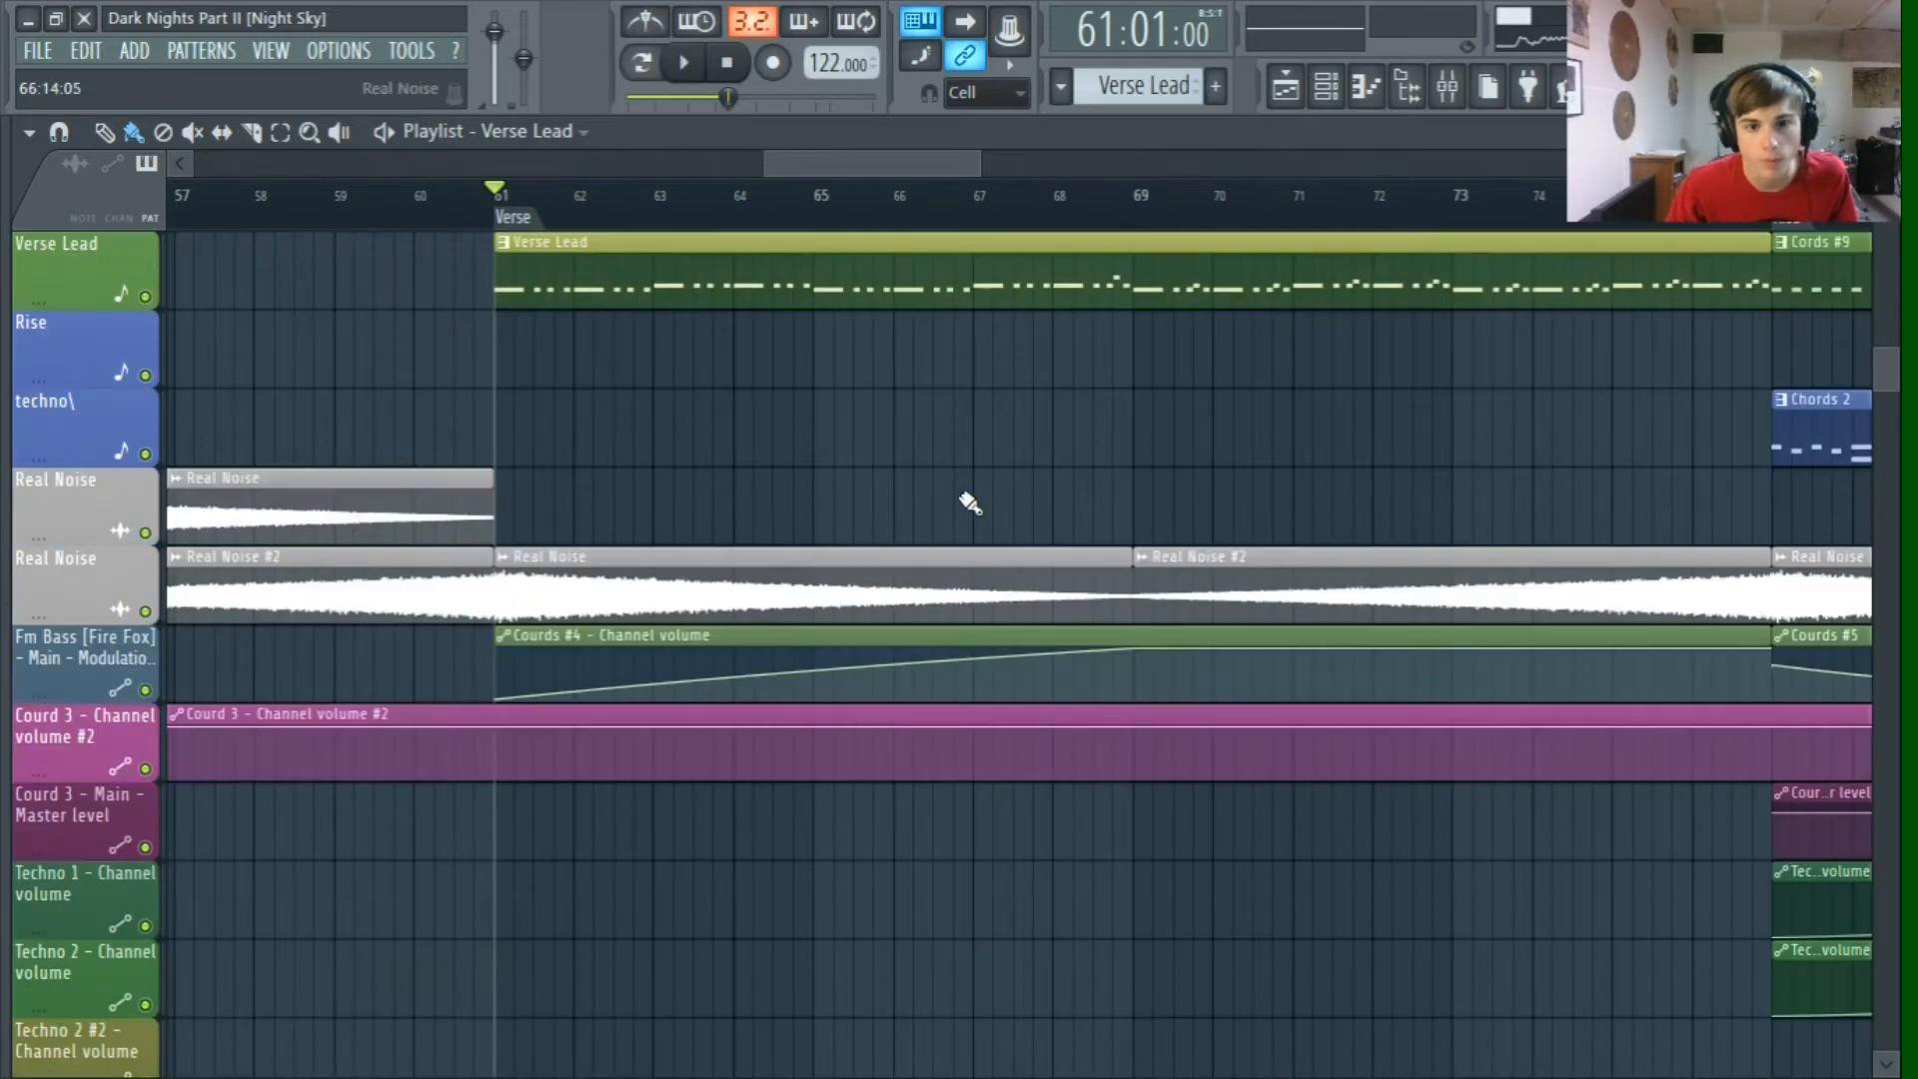
pyautogui.scroll(-3, 908, 560)
pyautogui.scroll(2, 891, 717)
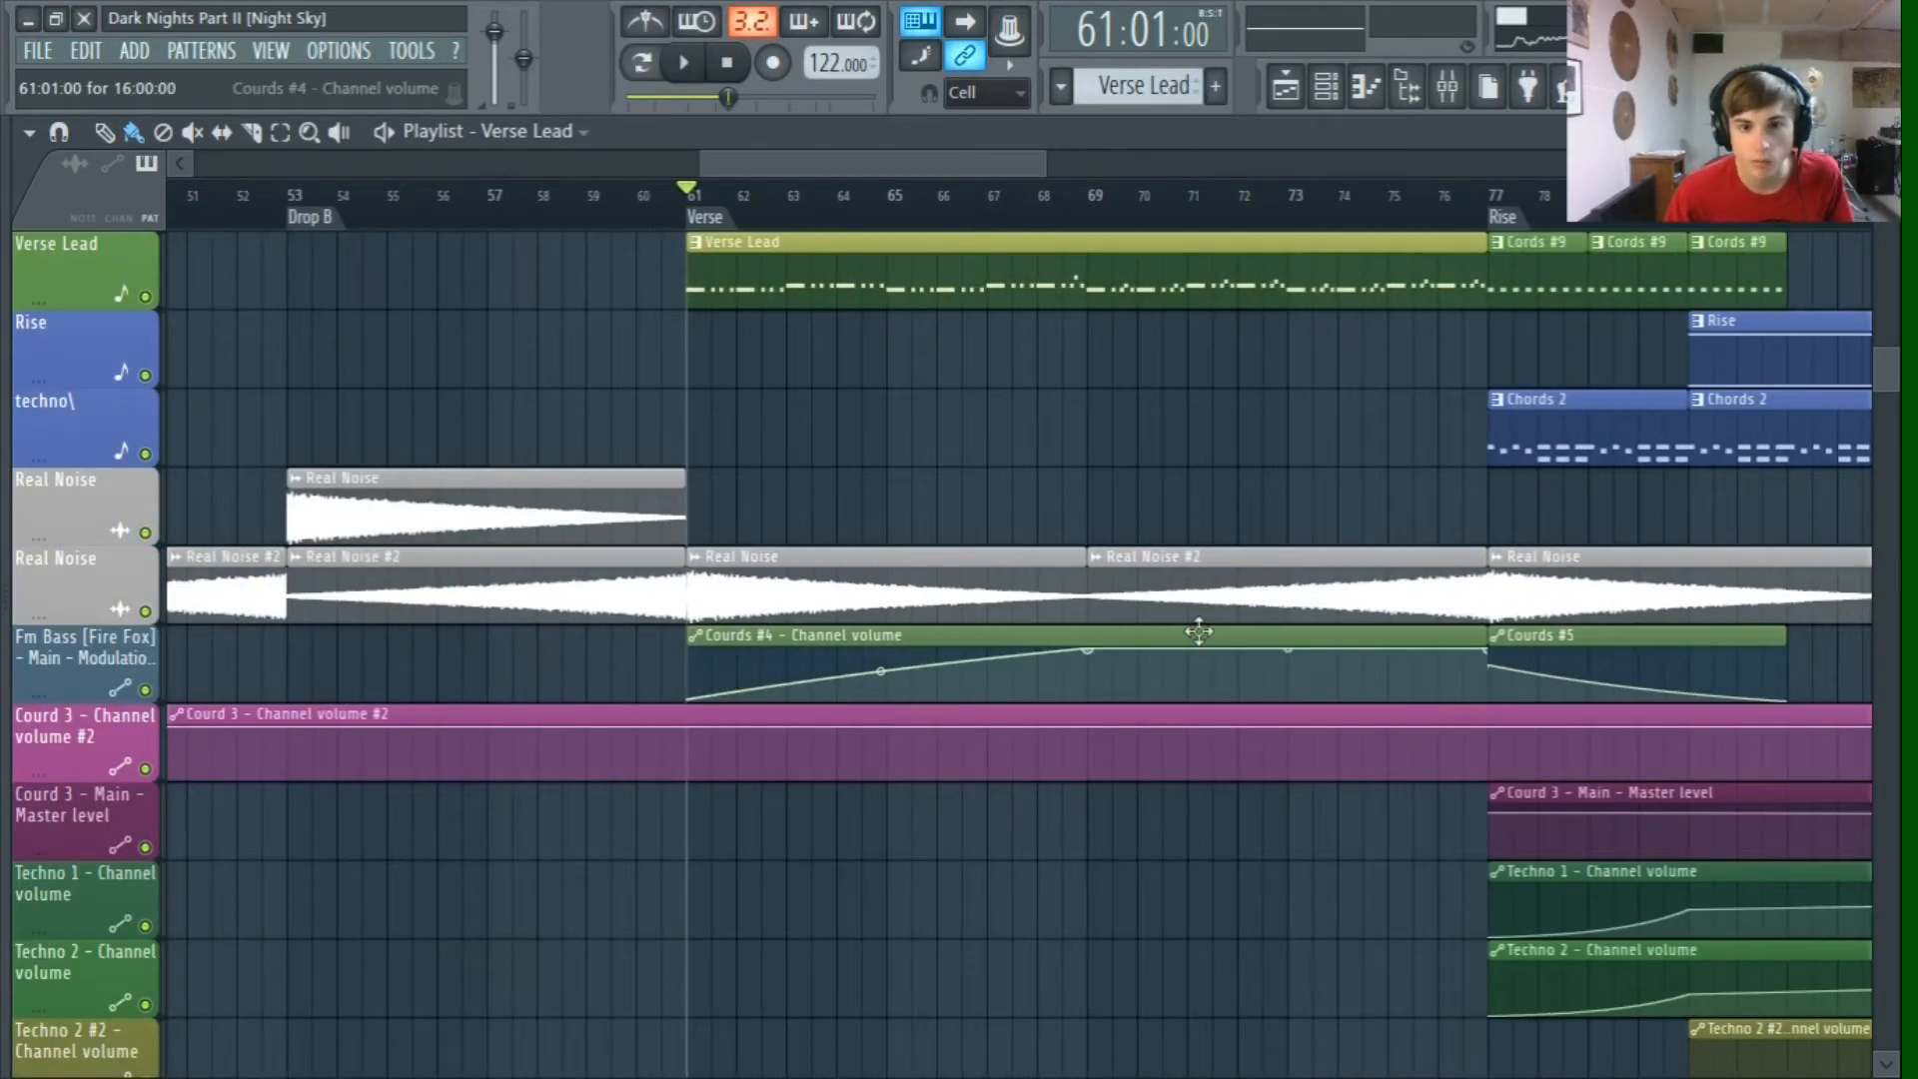
pyautogui.press('space')
pyautogui.scroll(5, 775, 229)
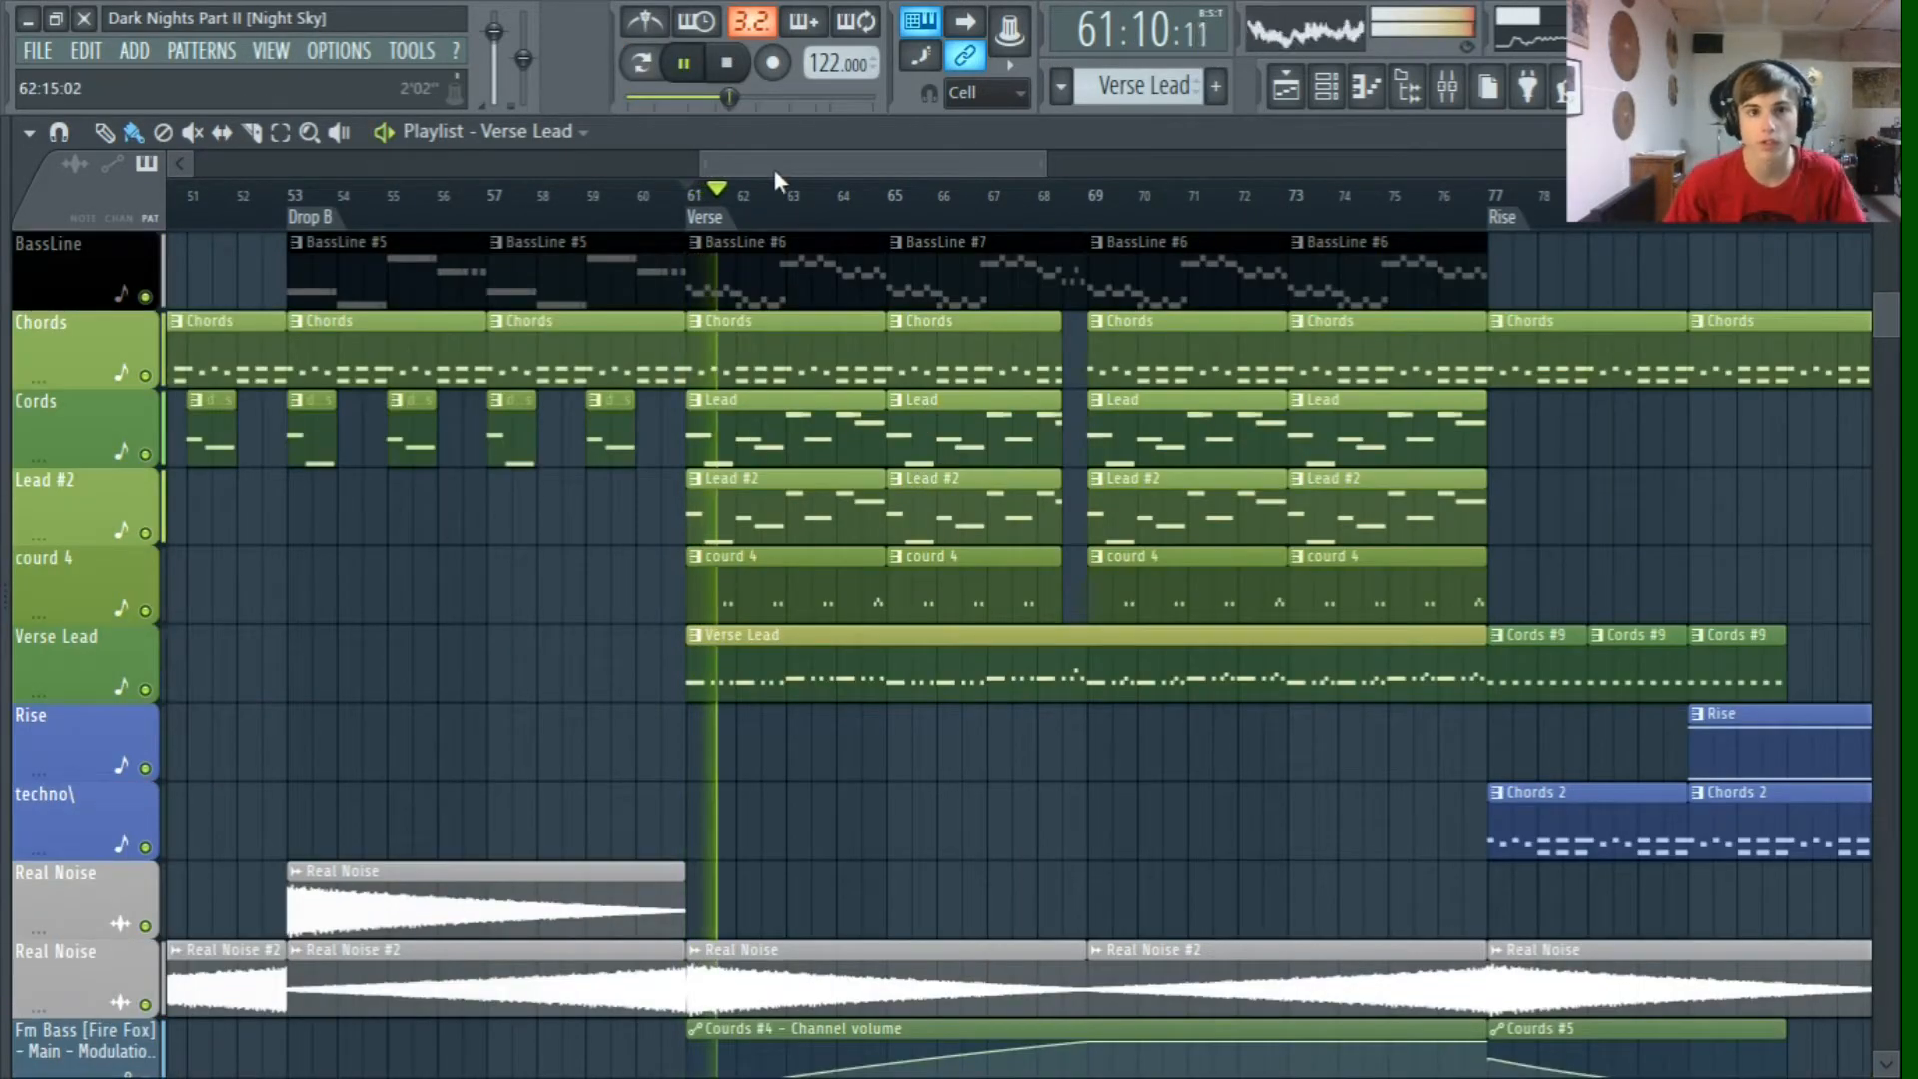
pyautogui.click(734, 65)
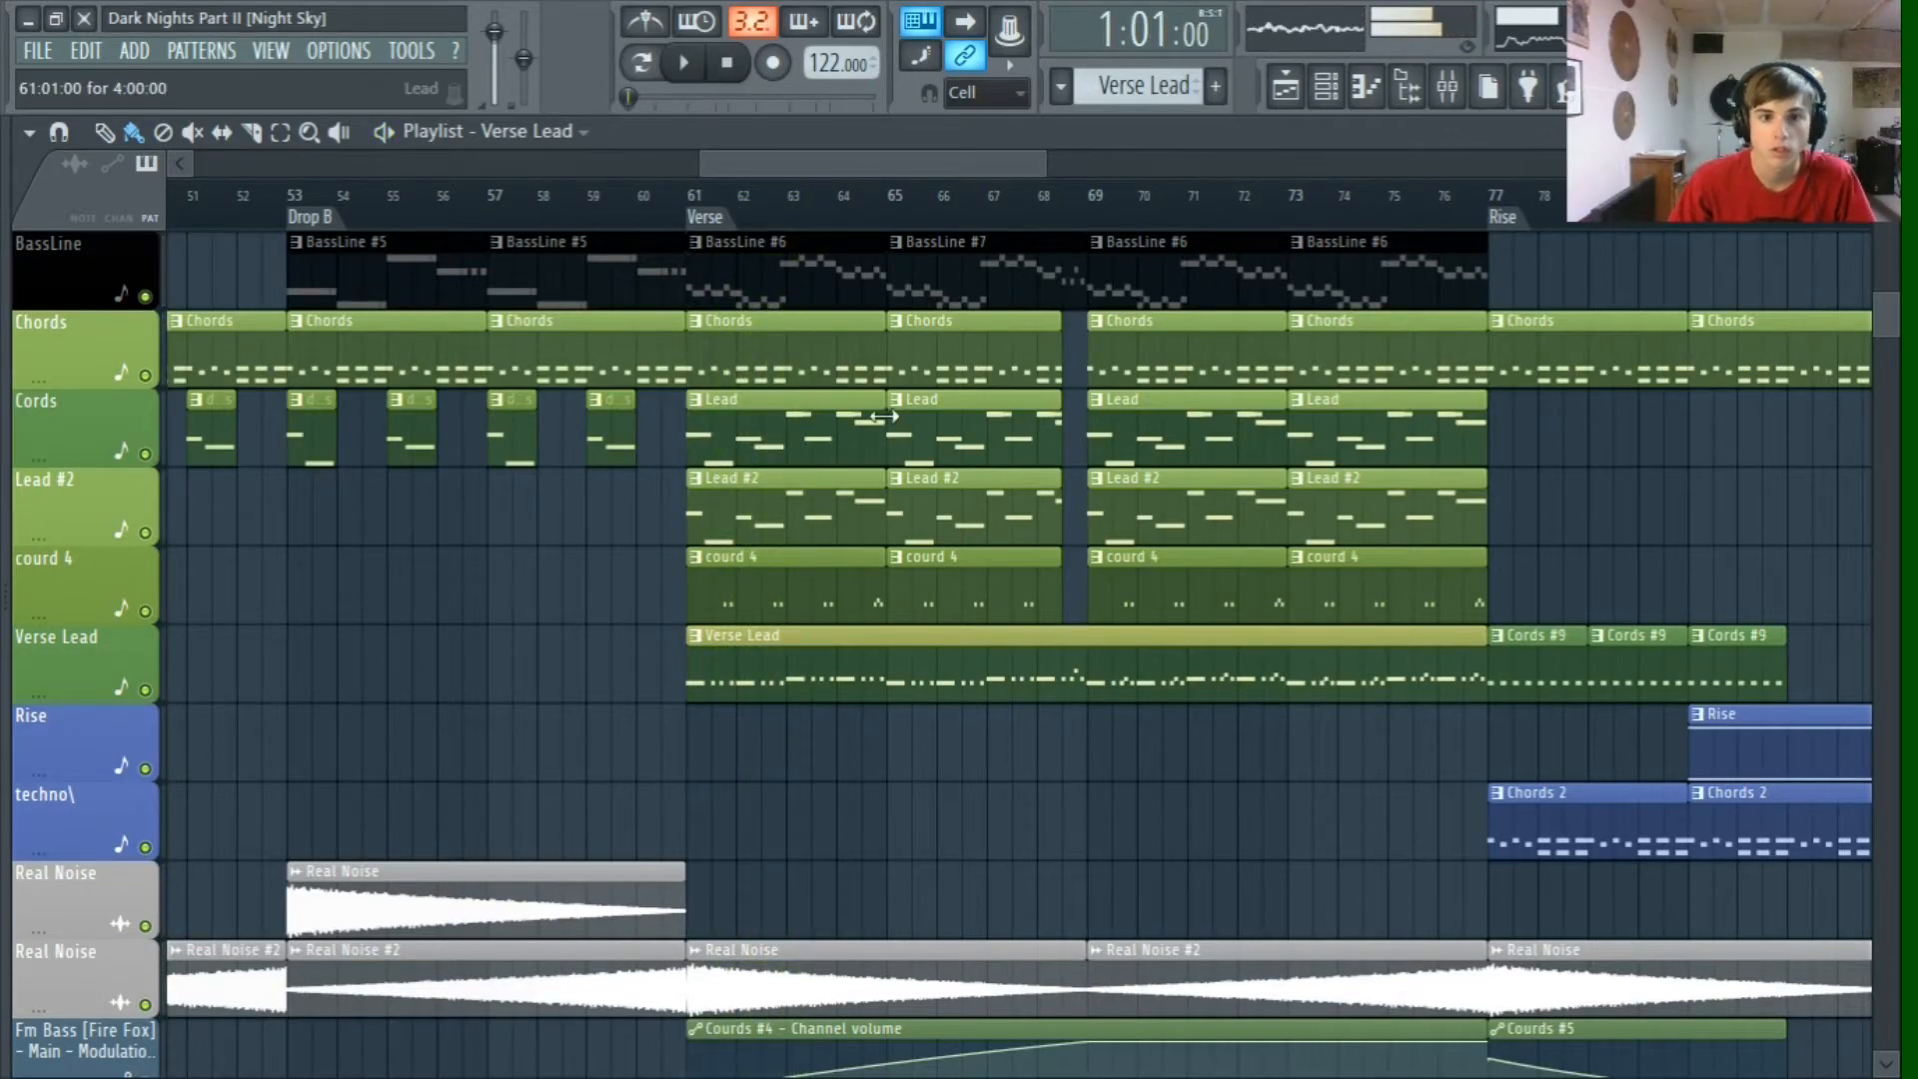
# Step: Set playback to the second Rise at bar 77 and examine the whole song's arrangement and automation tracks
pyautogui.scroll(7, 856, 343)
pyautogui.moveTo(887, 164); pyautogui.dragTo(5, 405)
pyautogui.click(781, 202)
pyautogui.scroll(-6, 1225, 478)
pyautogui.scroll(5, 1209, 480)
pyautogui.scroll(-3, 948, 554)
pyautogui.scroll(-10, 954, 563)
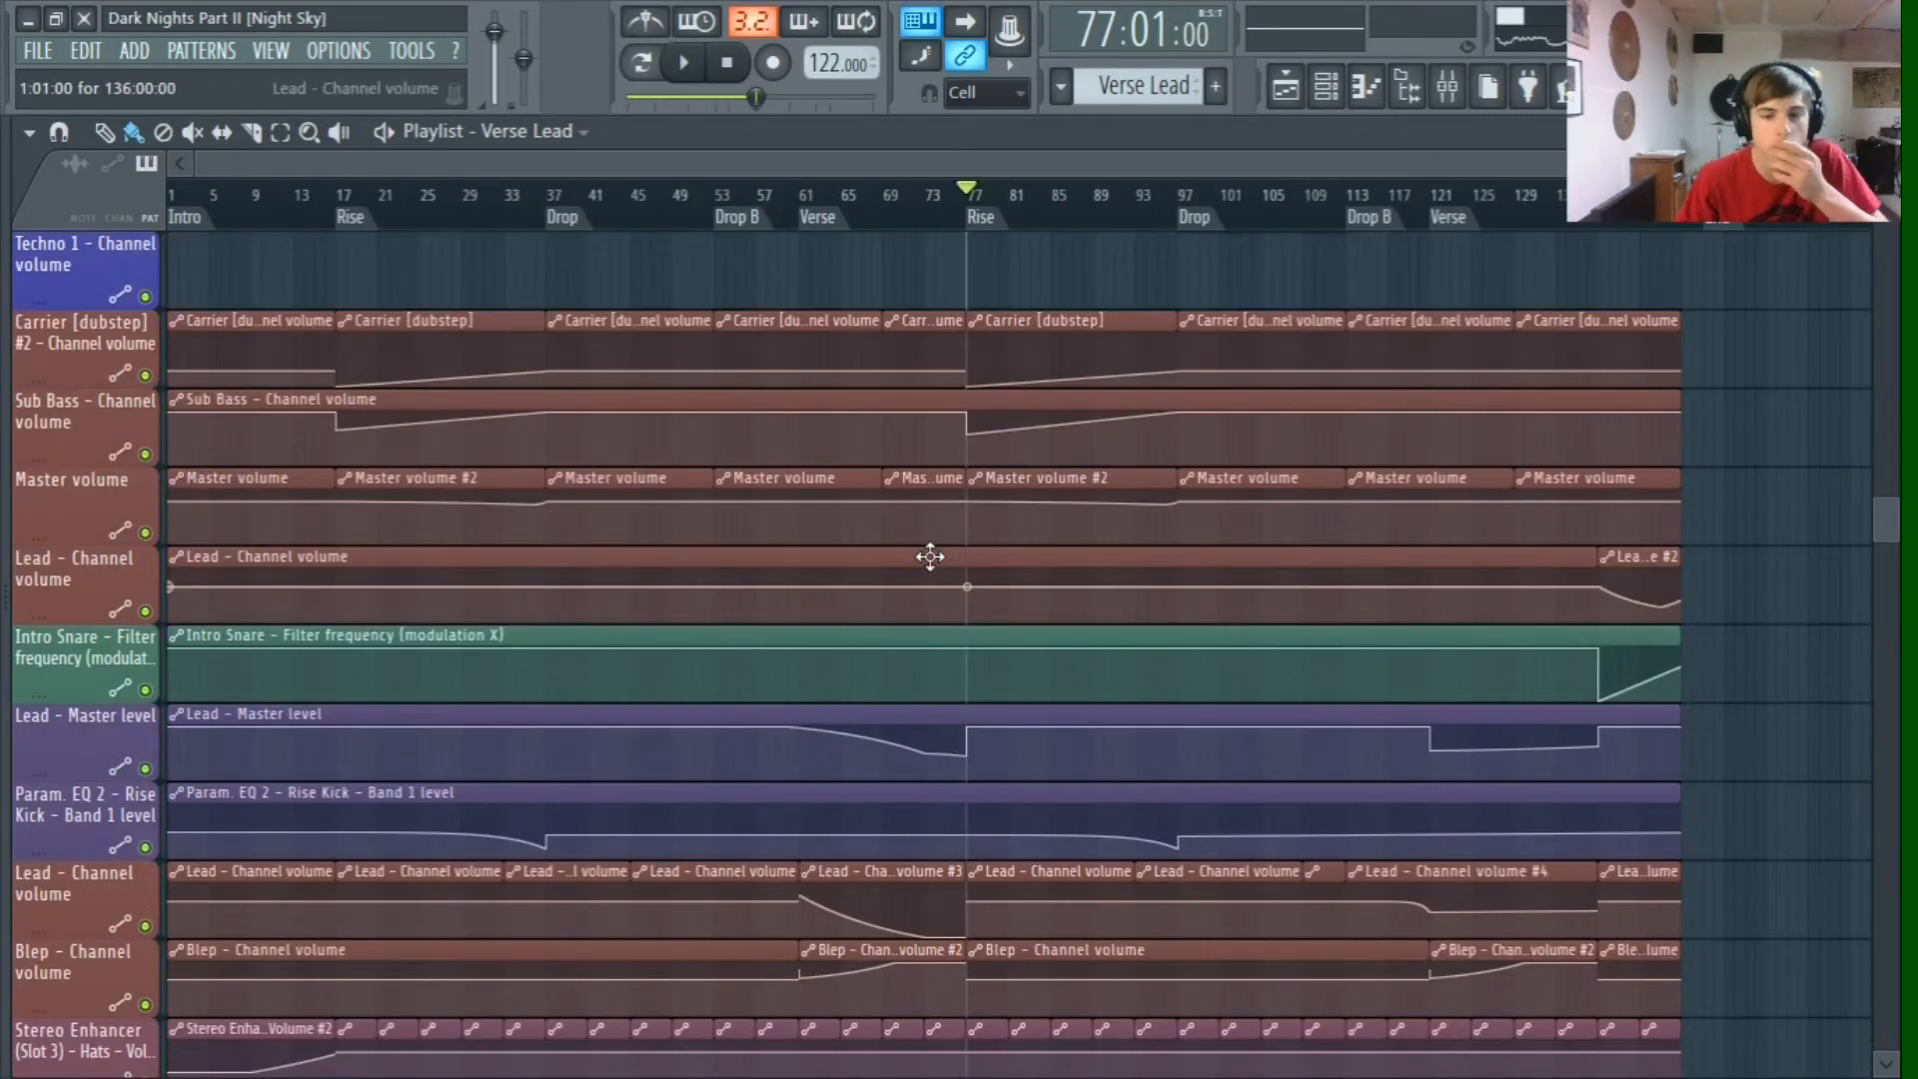
pyautogui.scroll(-4, 925, 570)
pyautogui.scroll(13, 874, 750)
pyautogui.scroll(10, 877, 760)
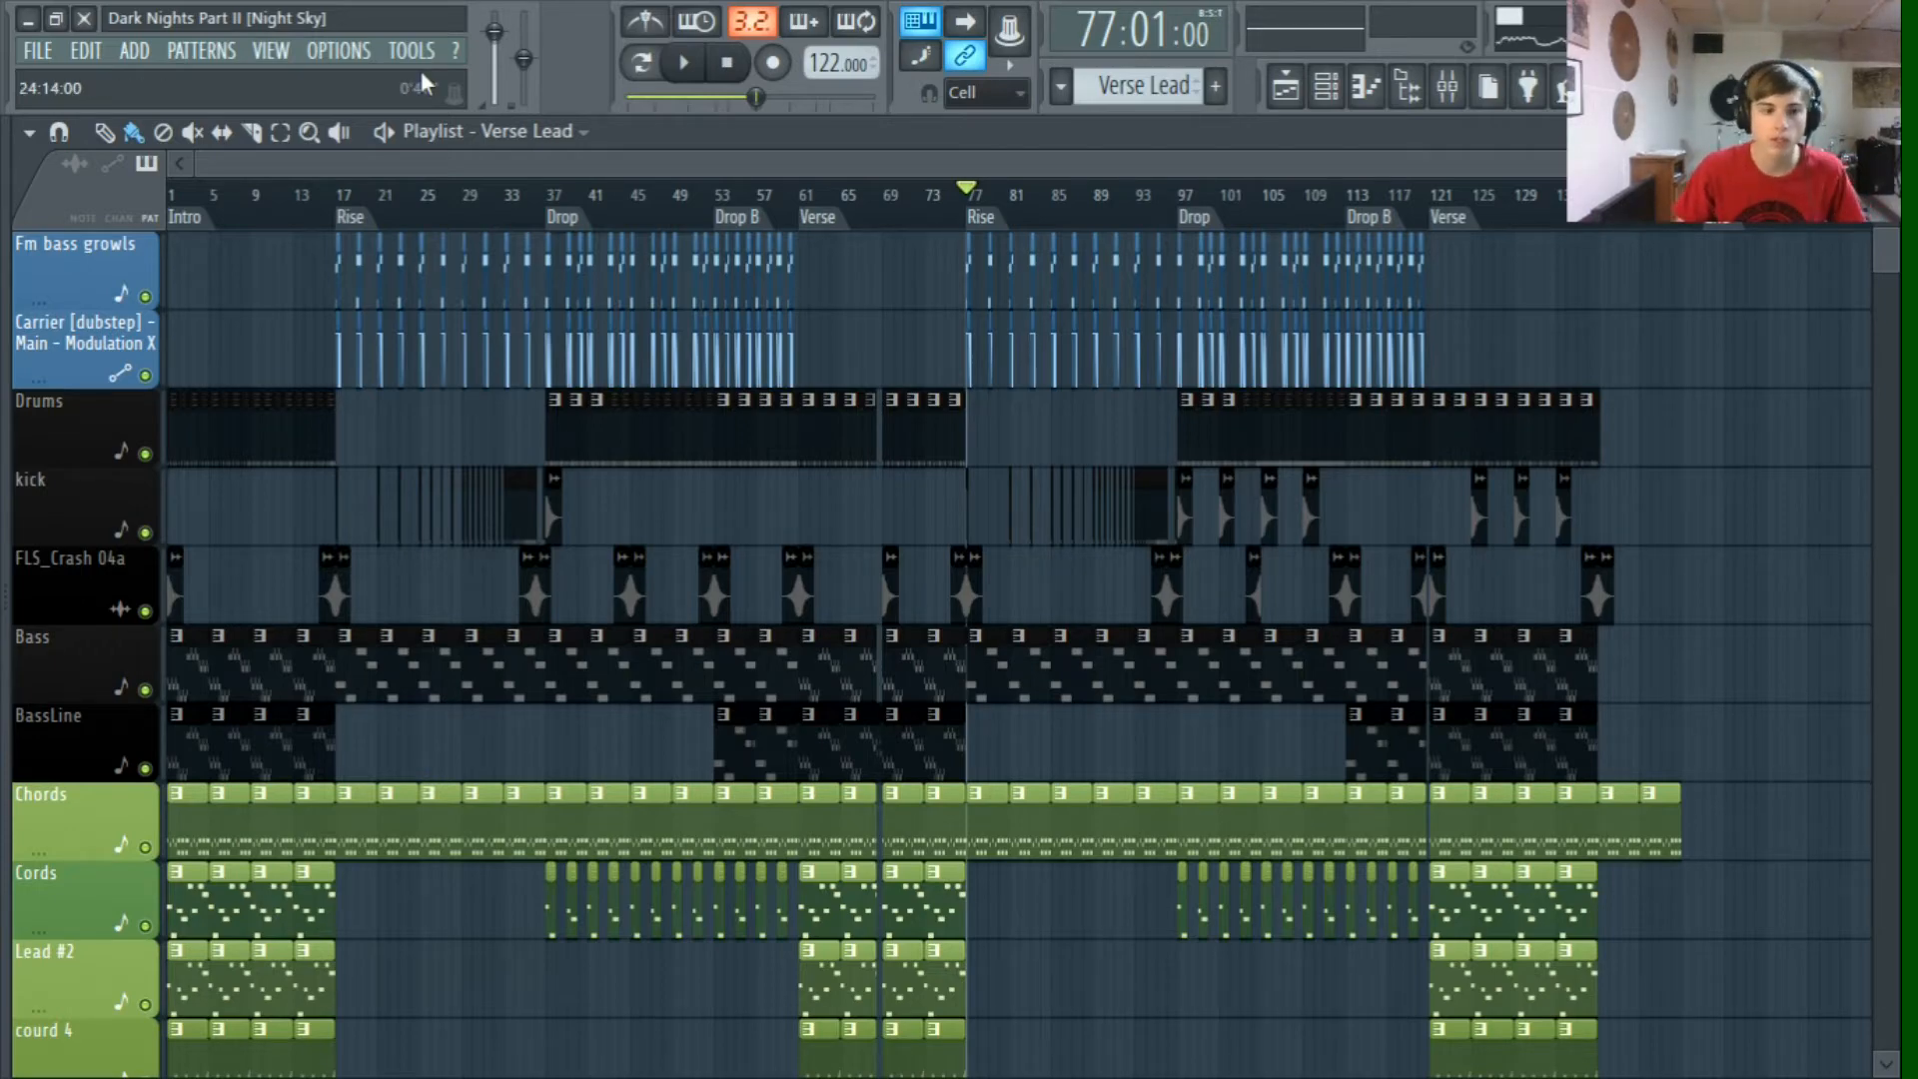
# Step: Compare the repeated sections across the pattern tracks, examining the Fm bass growls leading into the first Drop up close
pyautogui.scroll(-4, 291, 890)
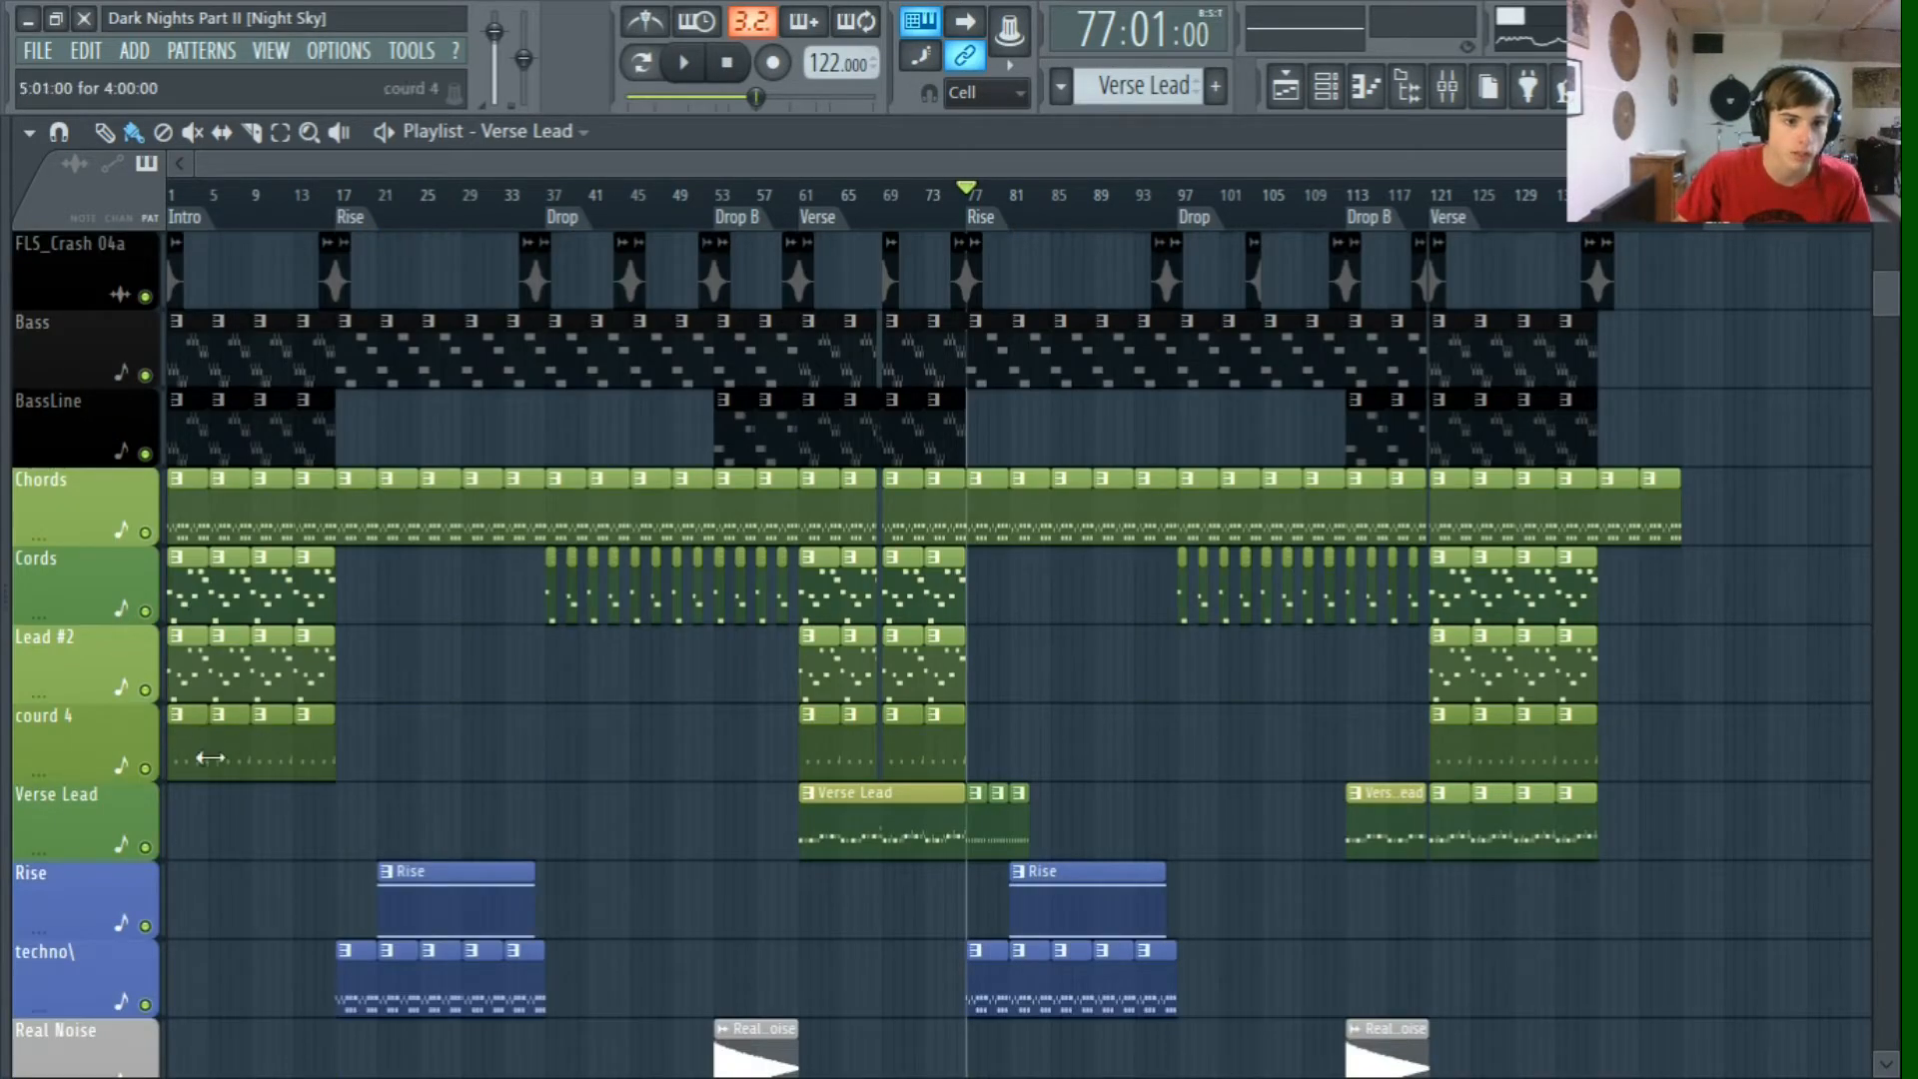
pyautogui.scroll(6, 779, 789)
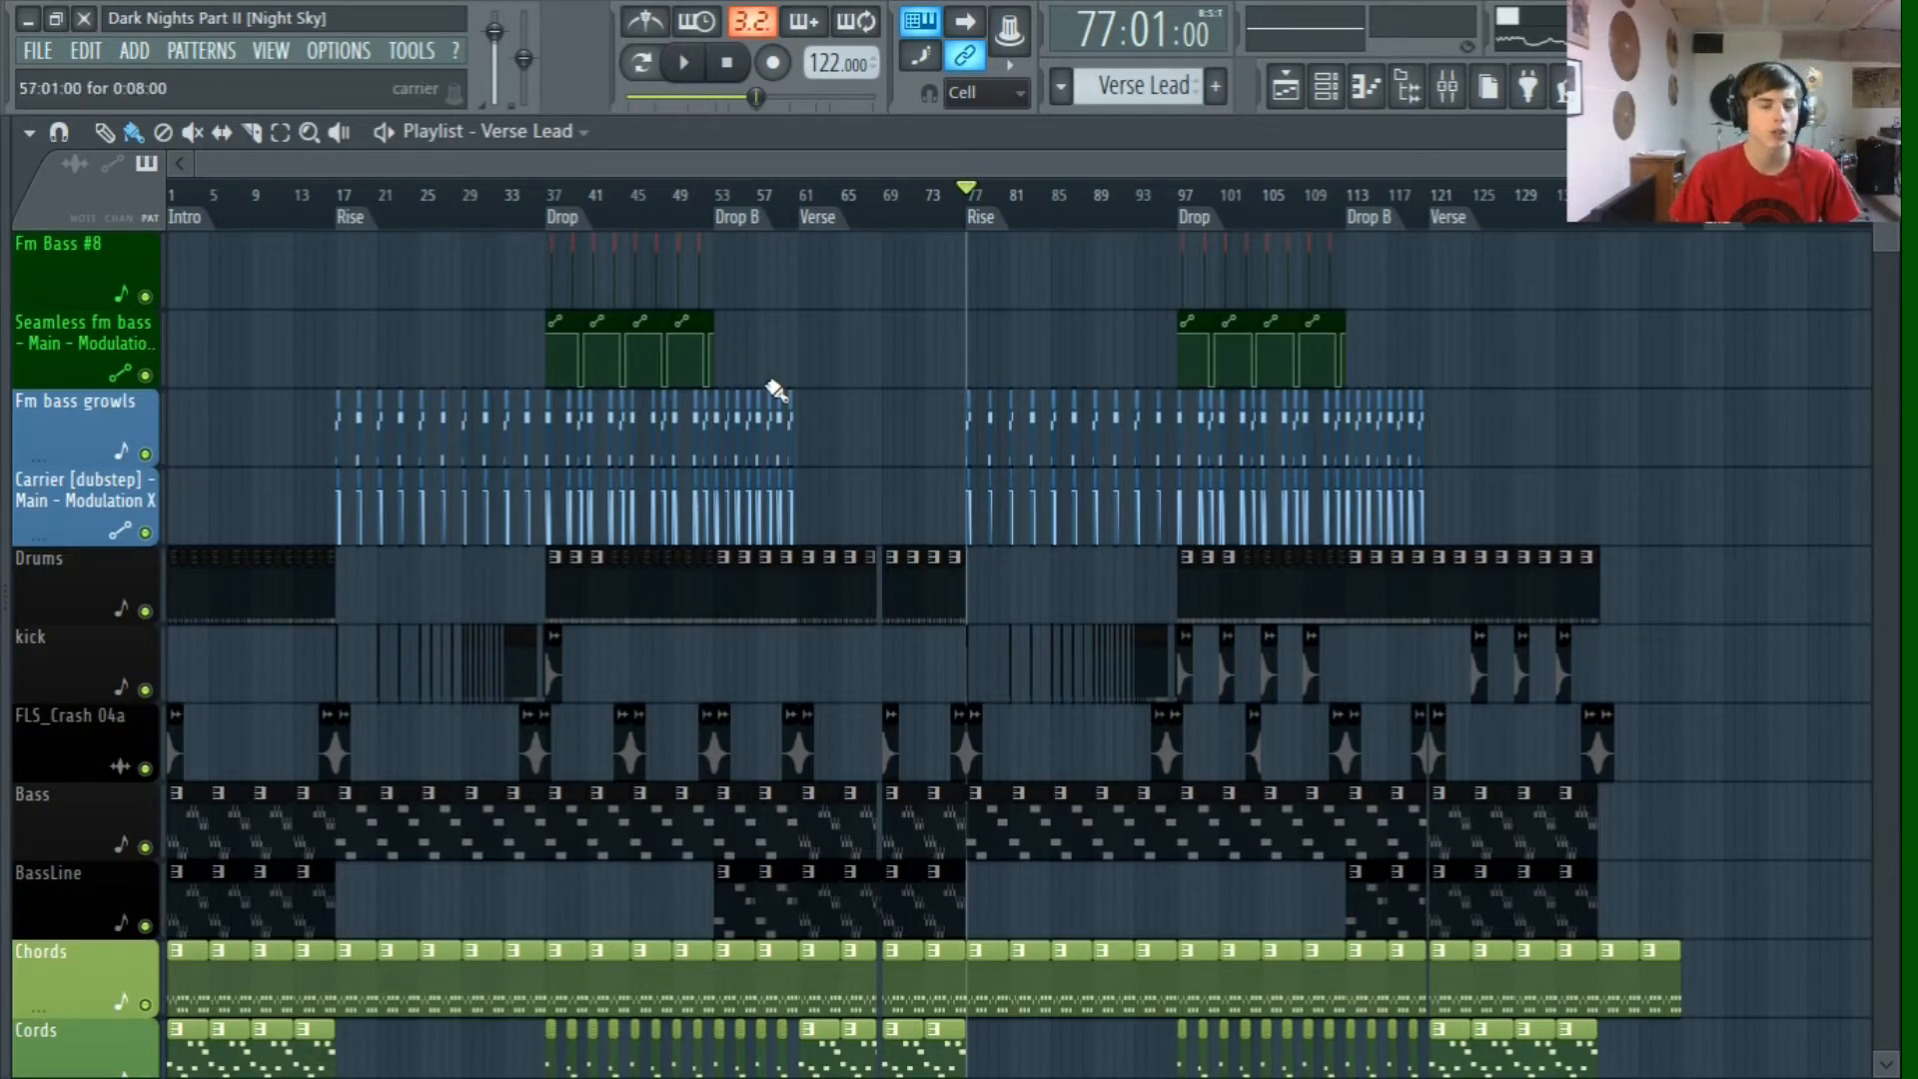
pyautogui.scroll(4, 720, 312)
pyautogui.moveTo(845, 168); pyautogui.dragTo(685, 186)
pyautogui.scroll(5, 633, 531)
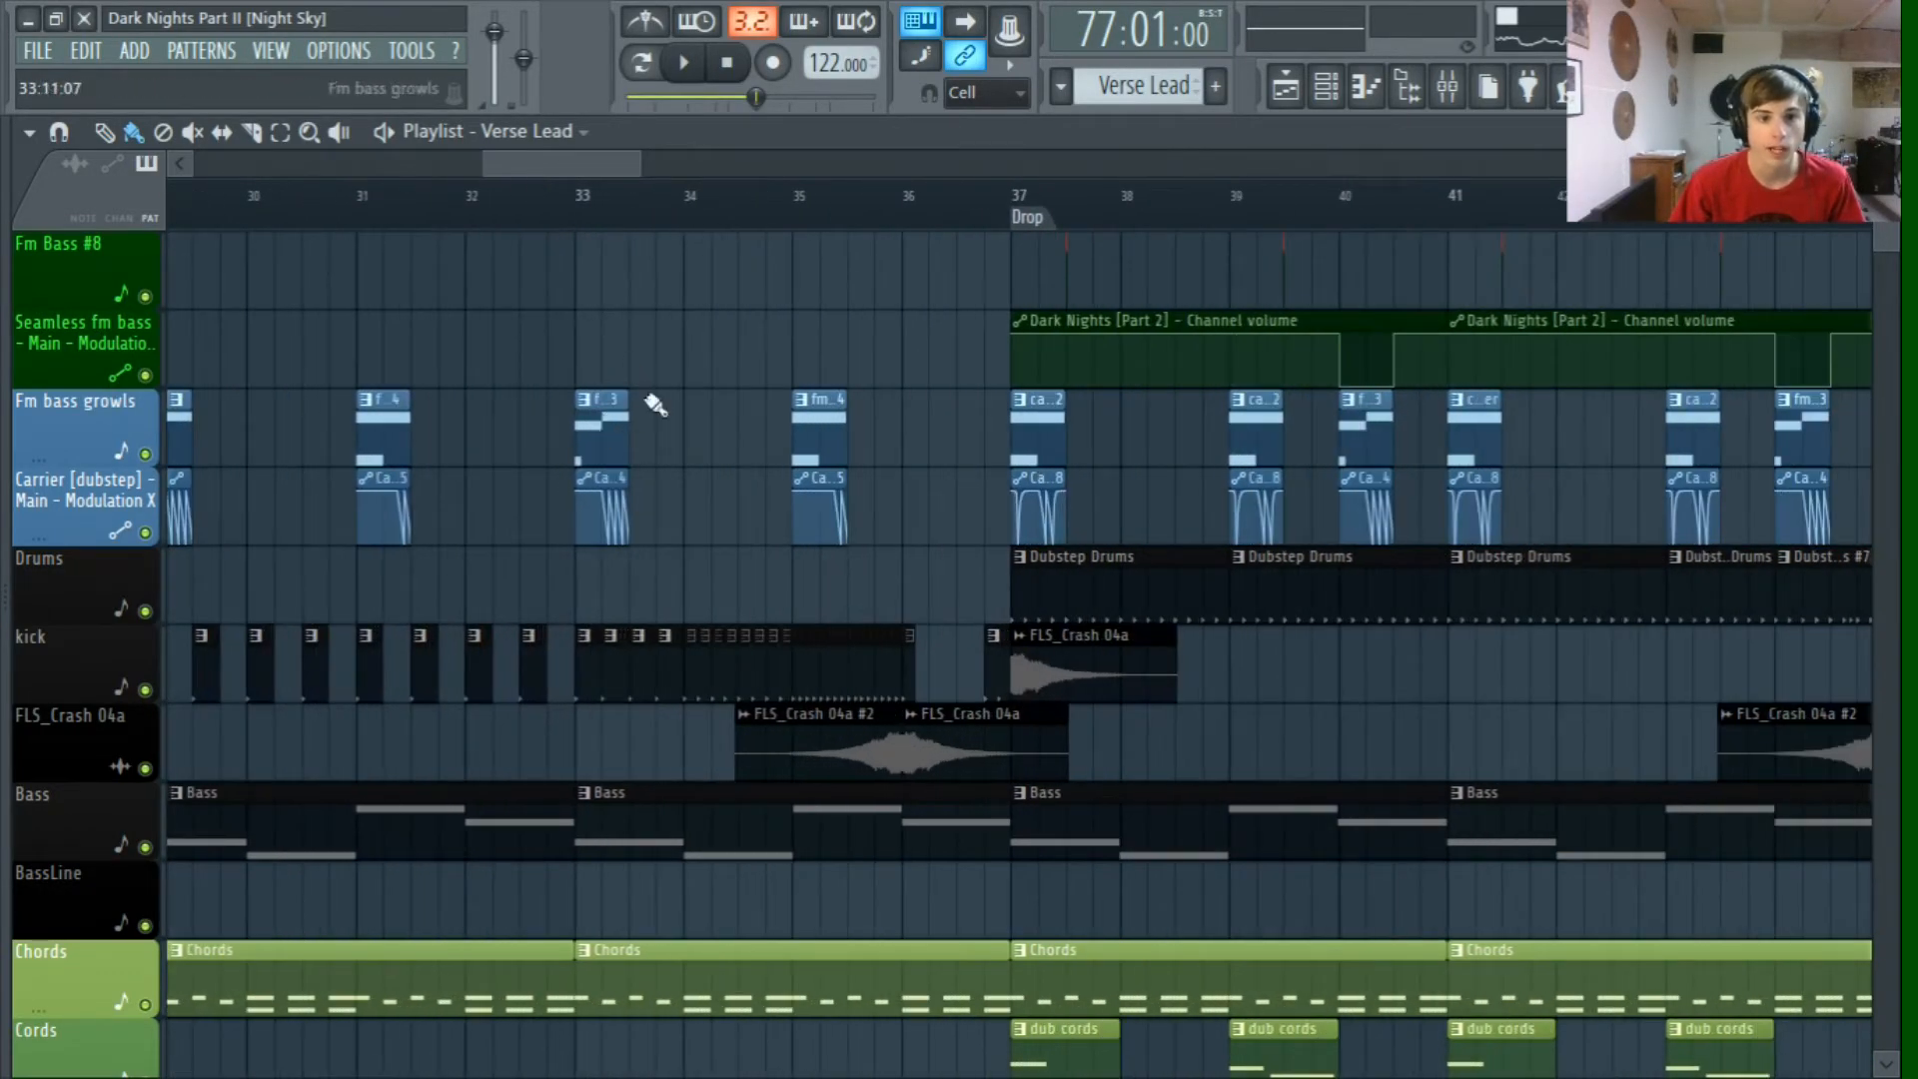
pyautogui.scroll(-8, 624, 444)
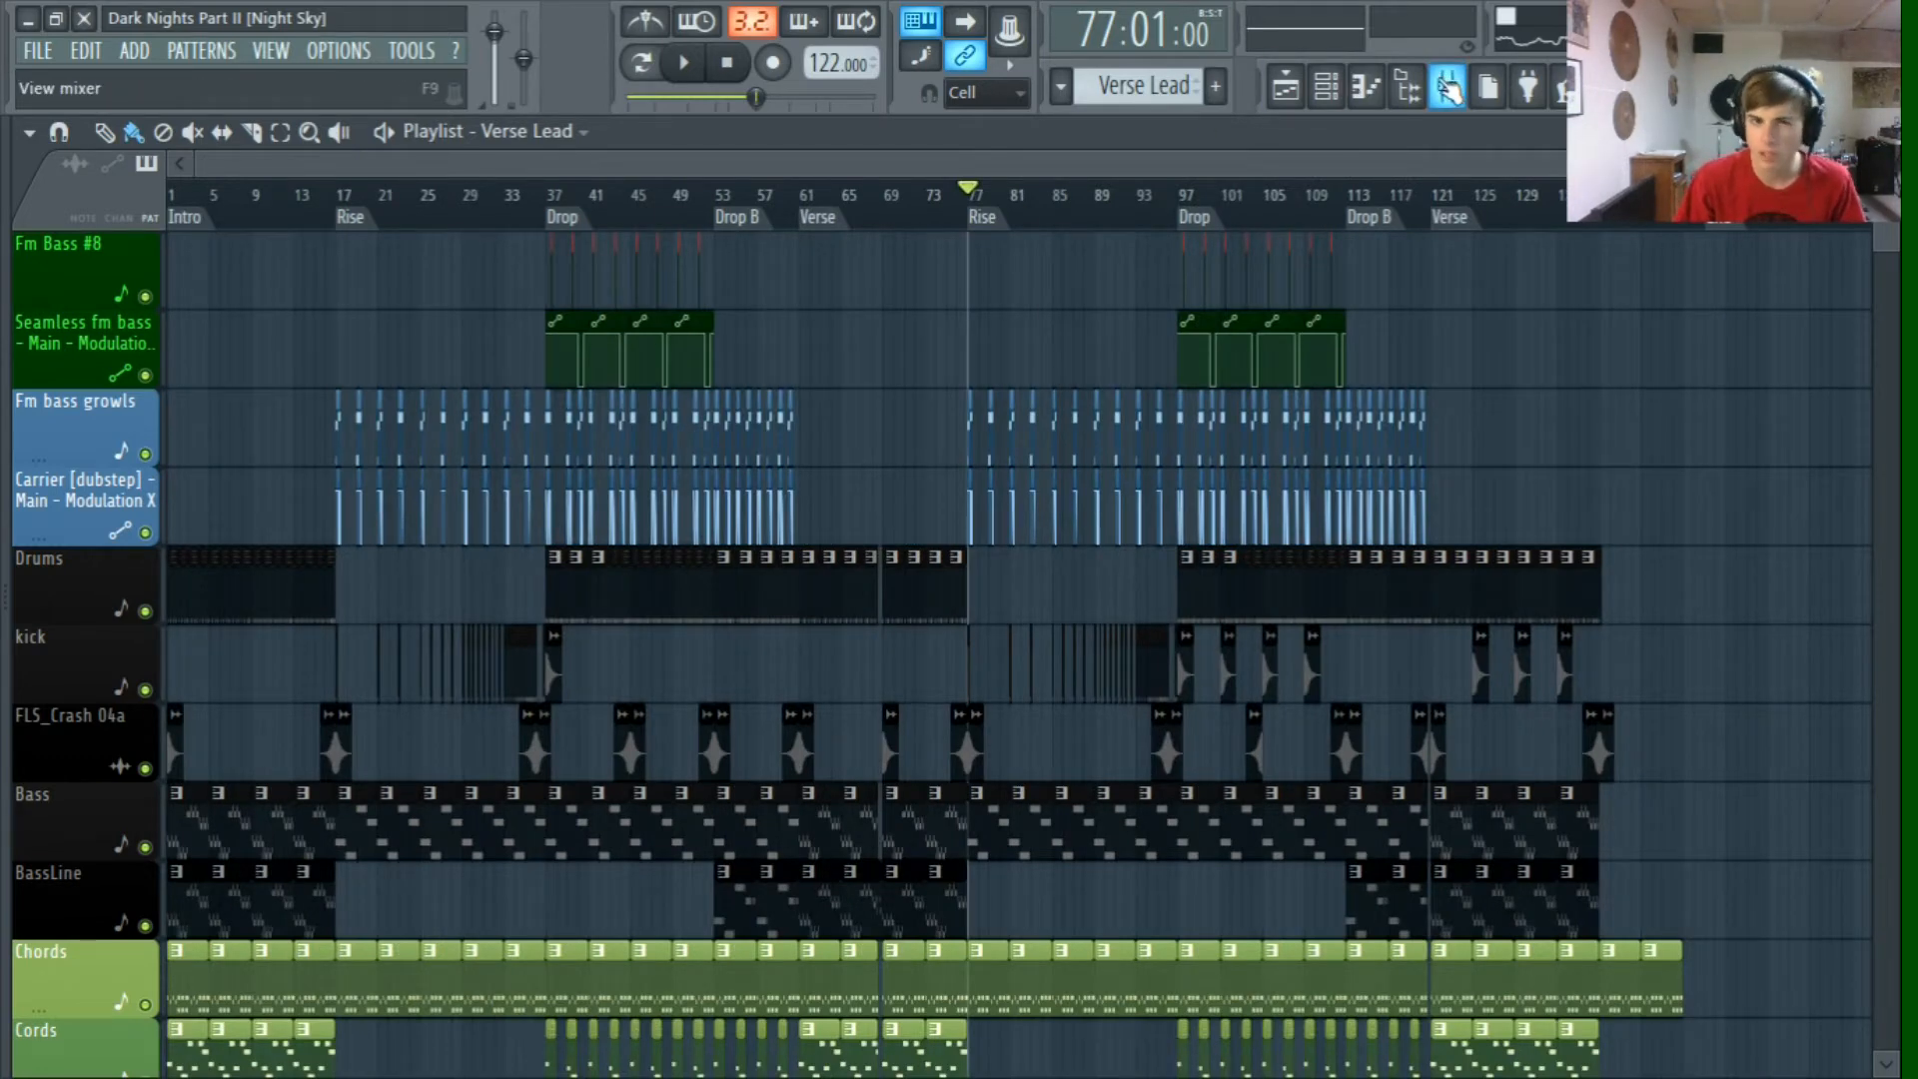
# Step: Open the Fruity Limiter on the master mixer track and compare its limiter and compressor settings
pyautogui.click(1447, 87)
pyautogui.scroll(5, 1178, 256)
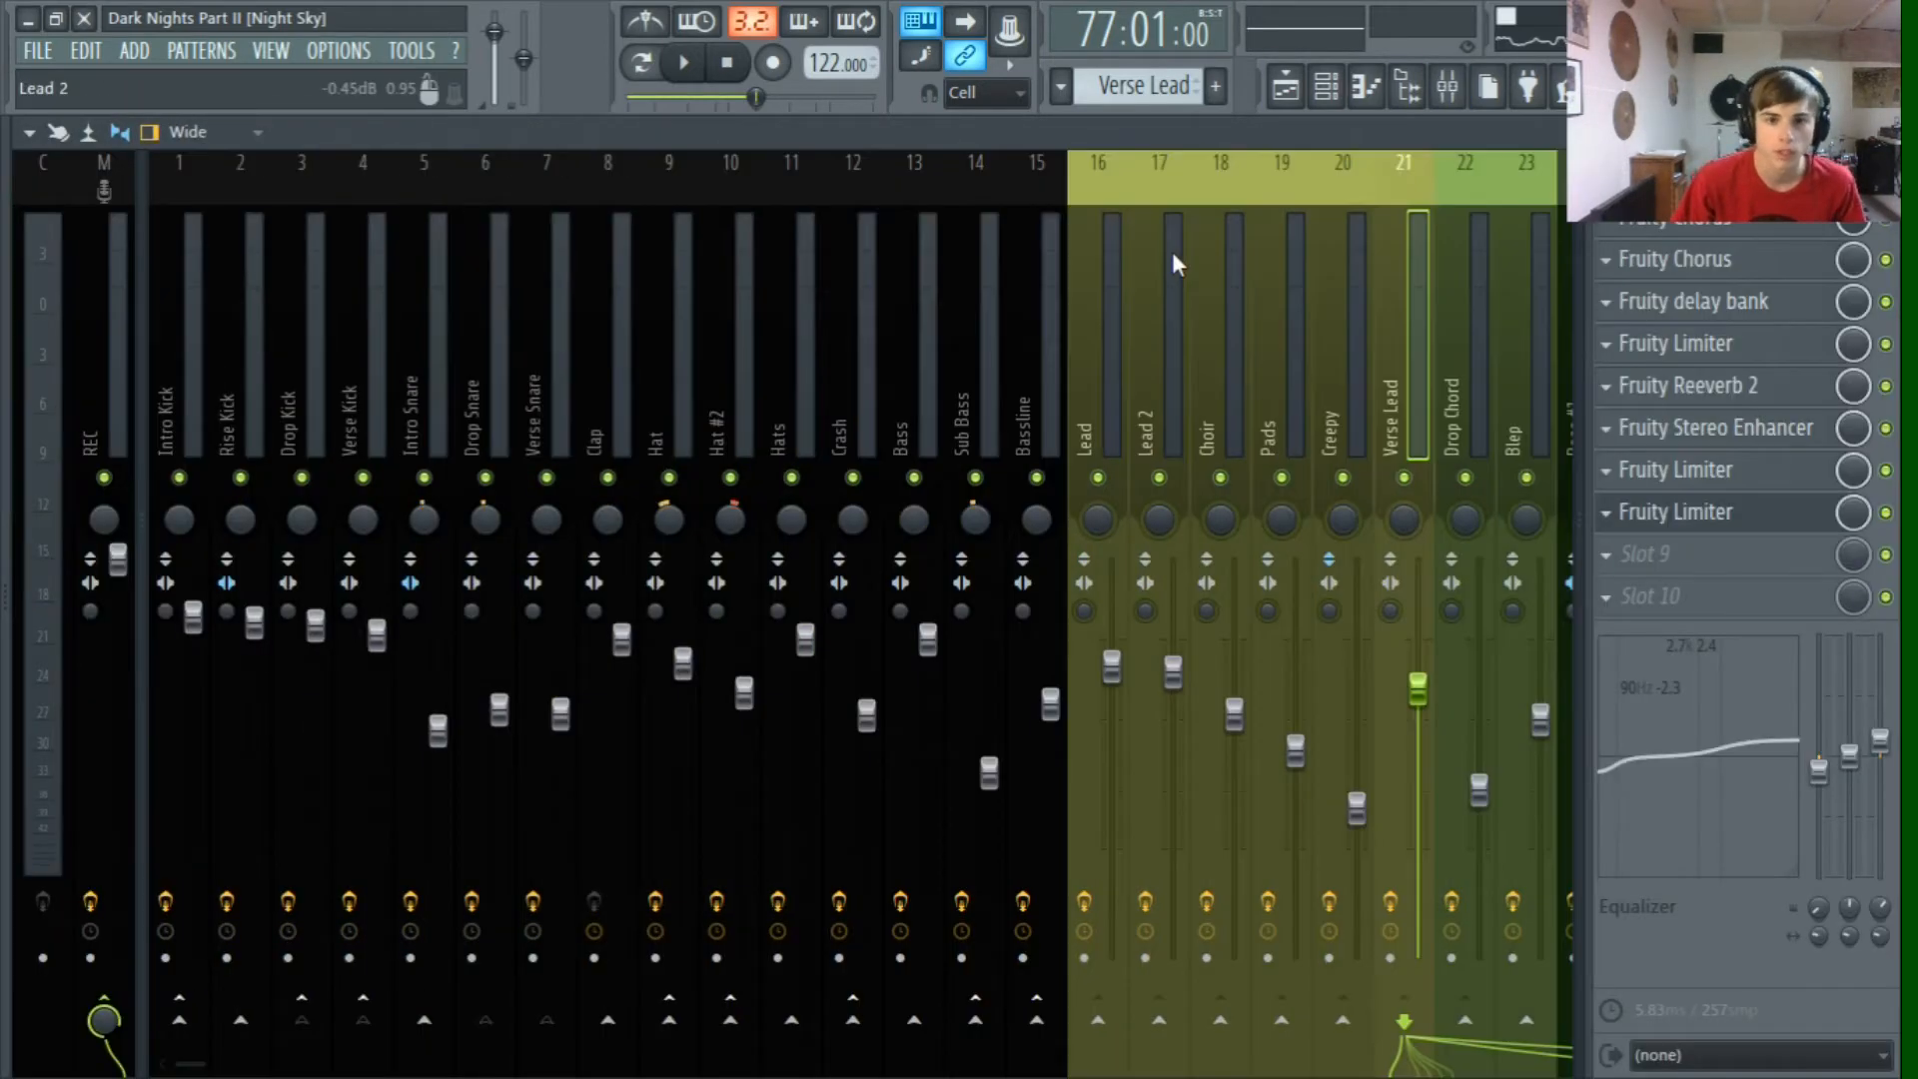
pyautogui.click(105, 184)
pyautogui.click(1789, 228)
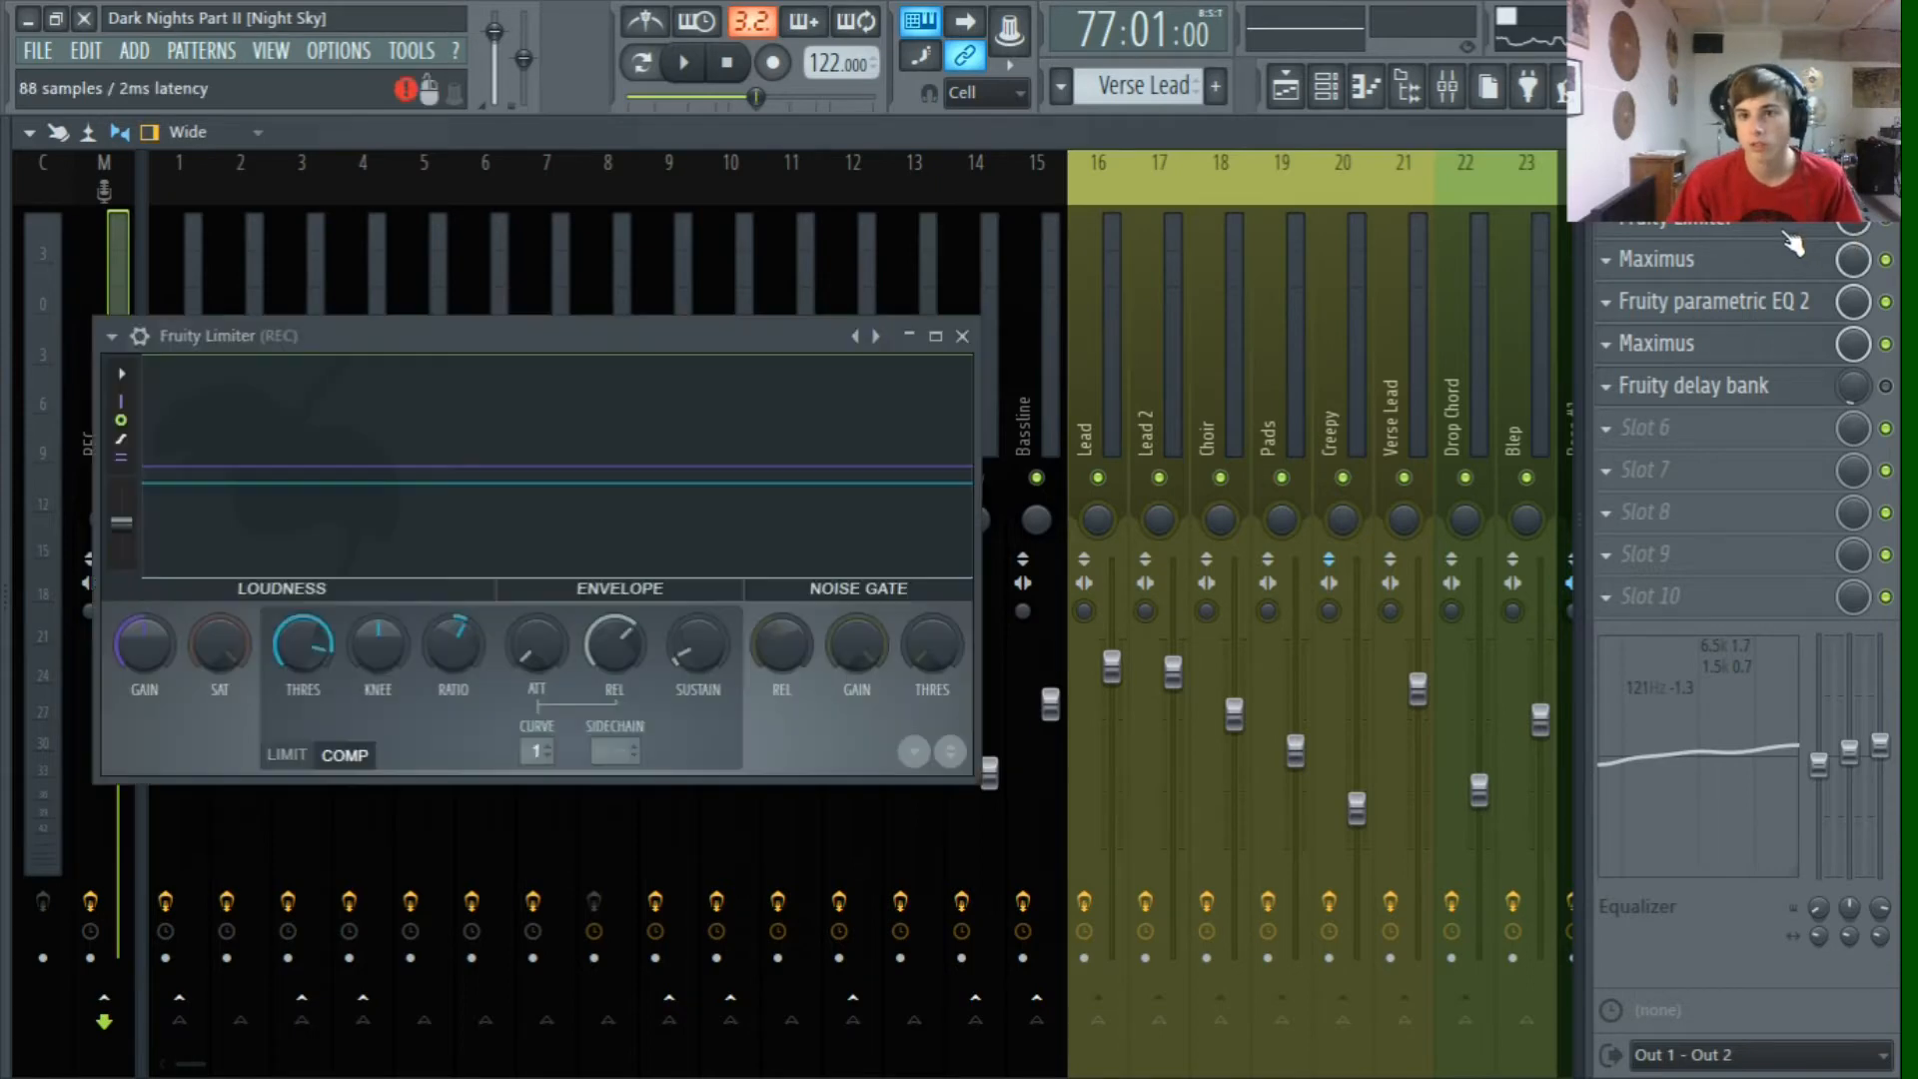
pyautogui.click(286, 756)
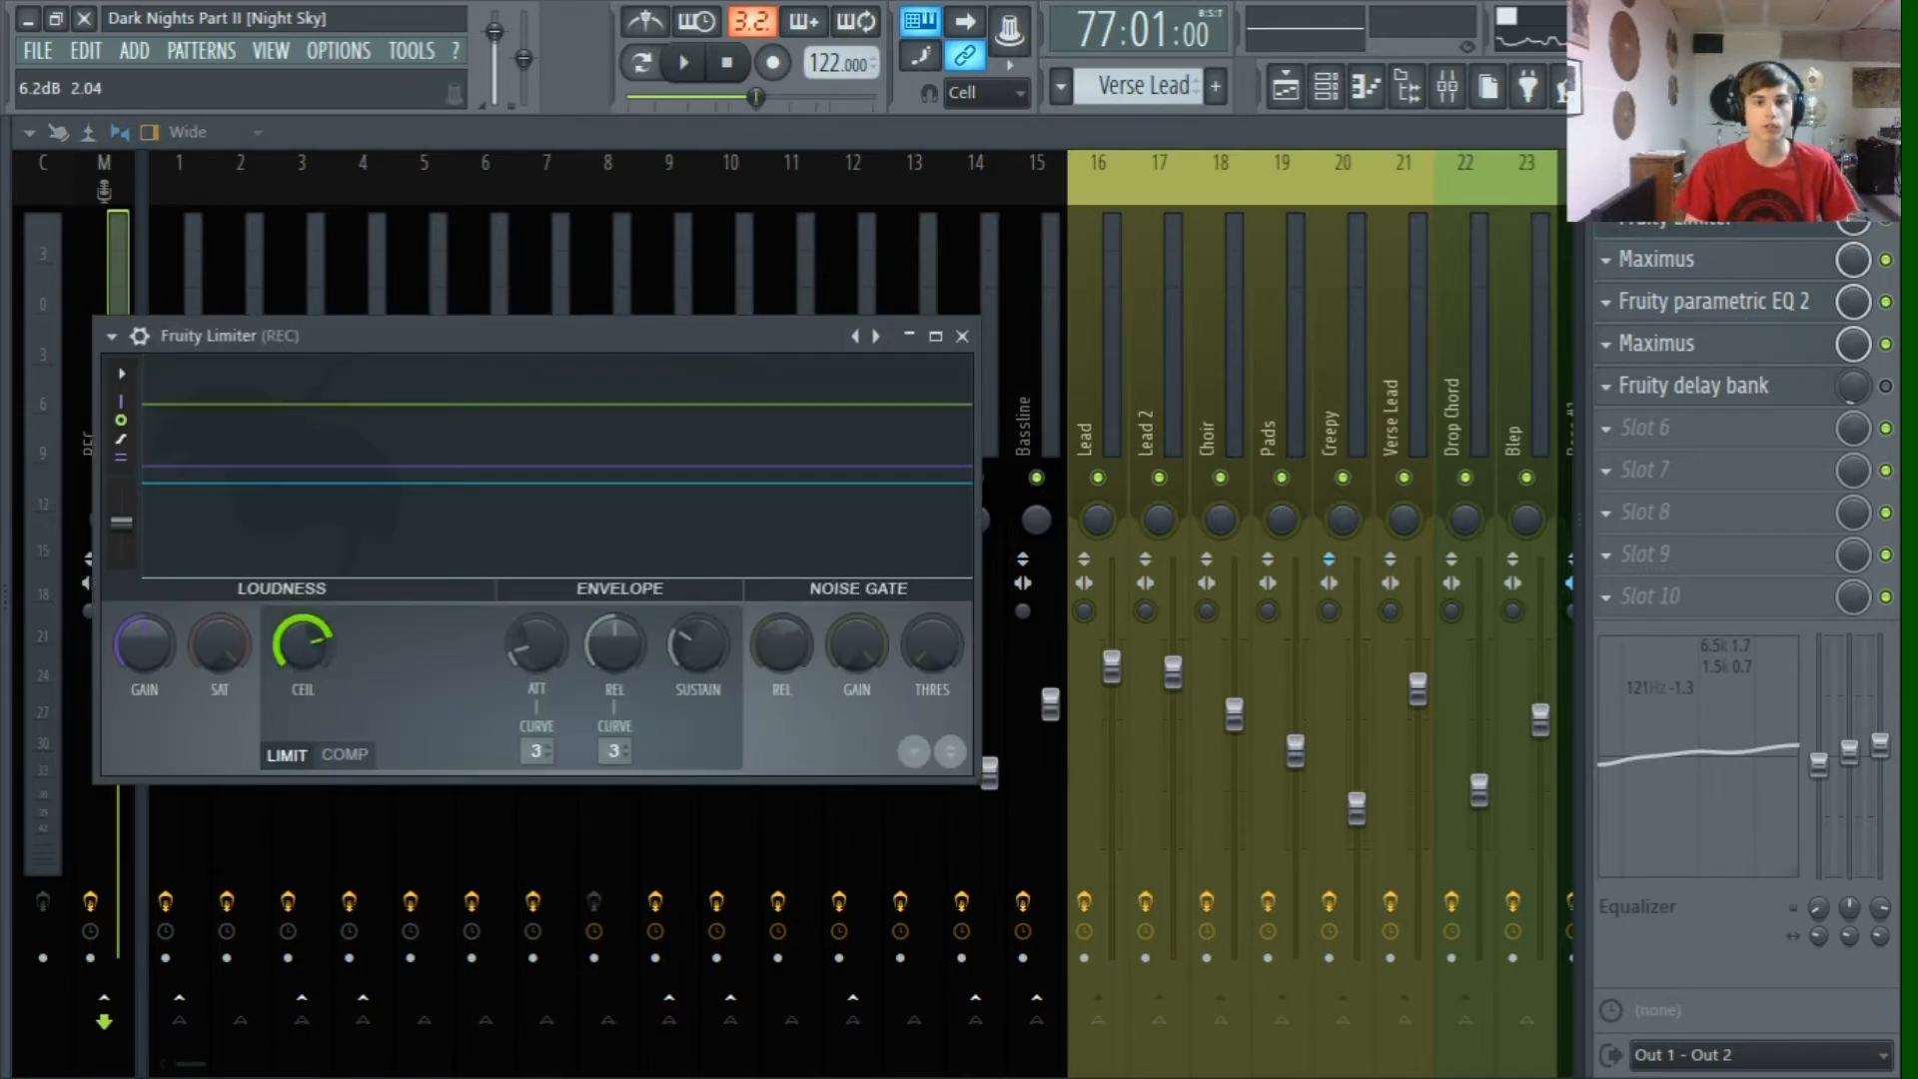
pyautogui.click(345, 756)
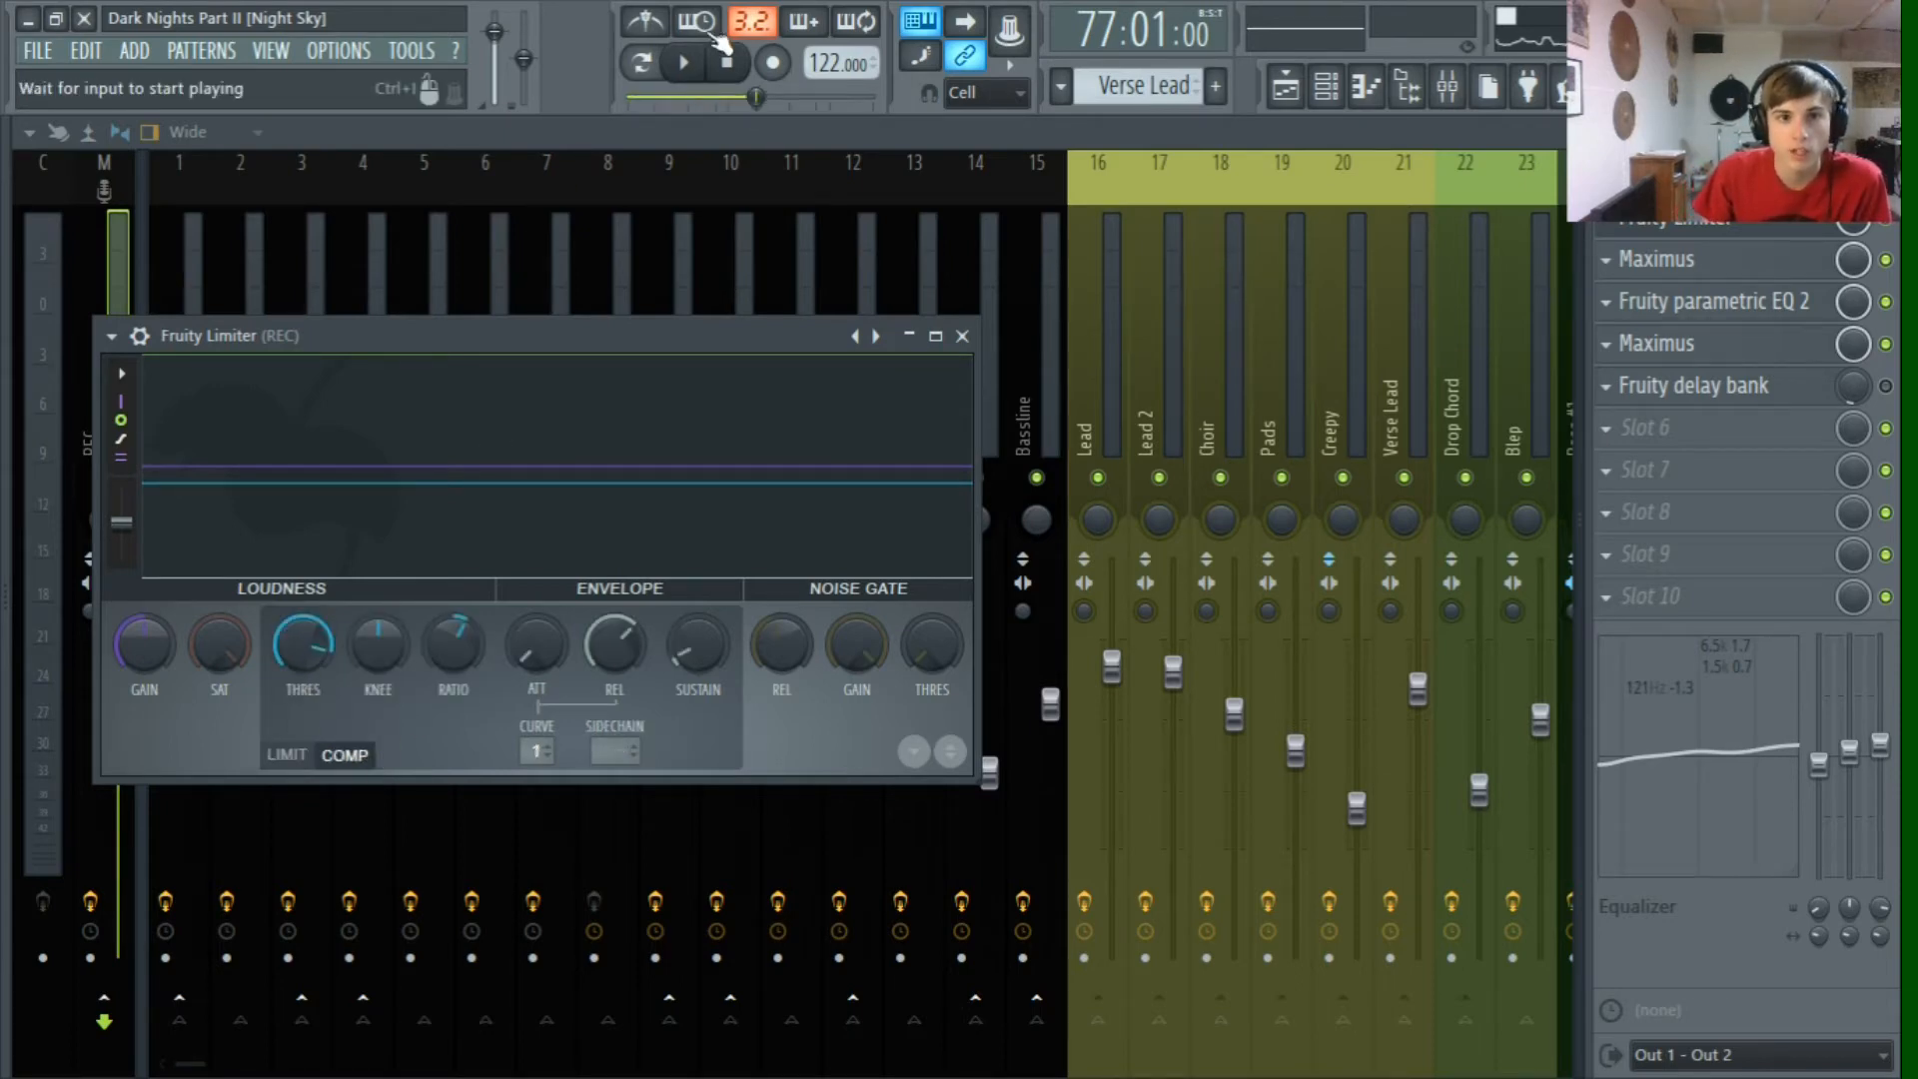
# Step: Play parts of the second Rise and Drop while watching the master limiter's waveform, and stop playback
pyautogui.click(684, 62)
pyautogui.click(771, 100)
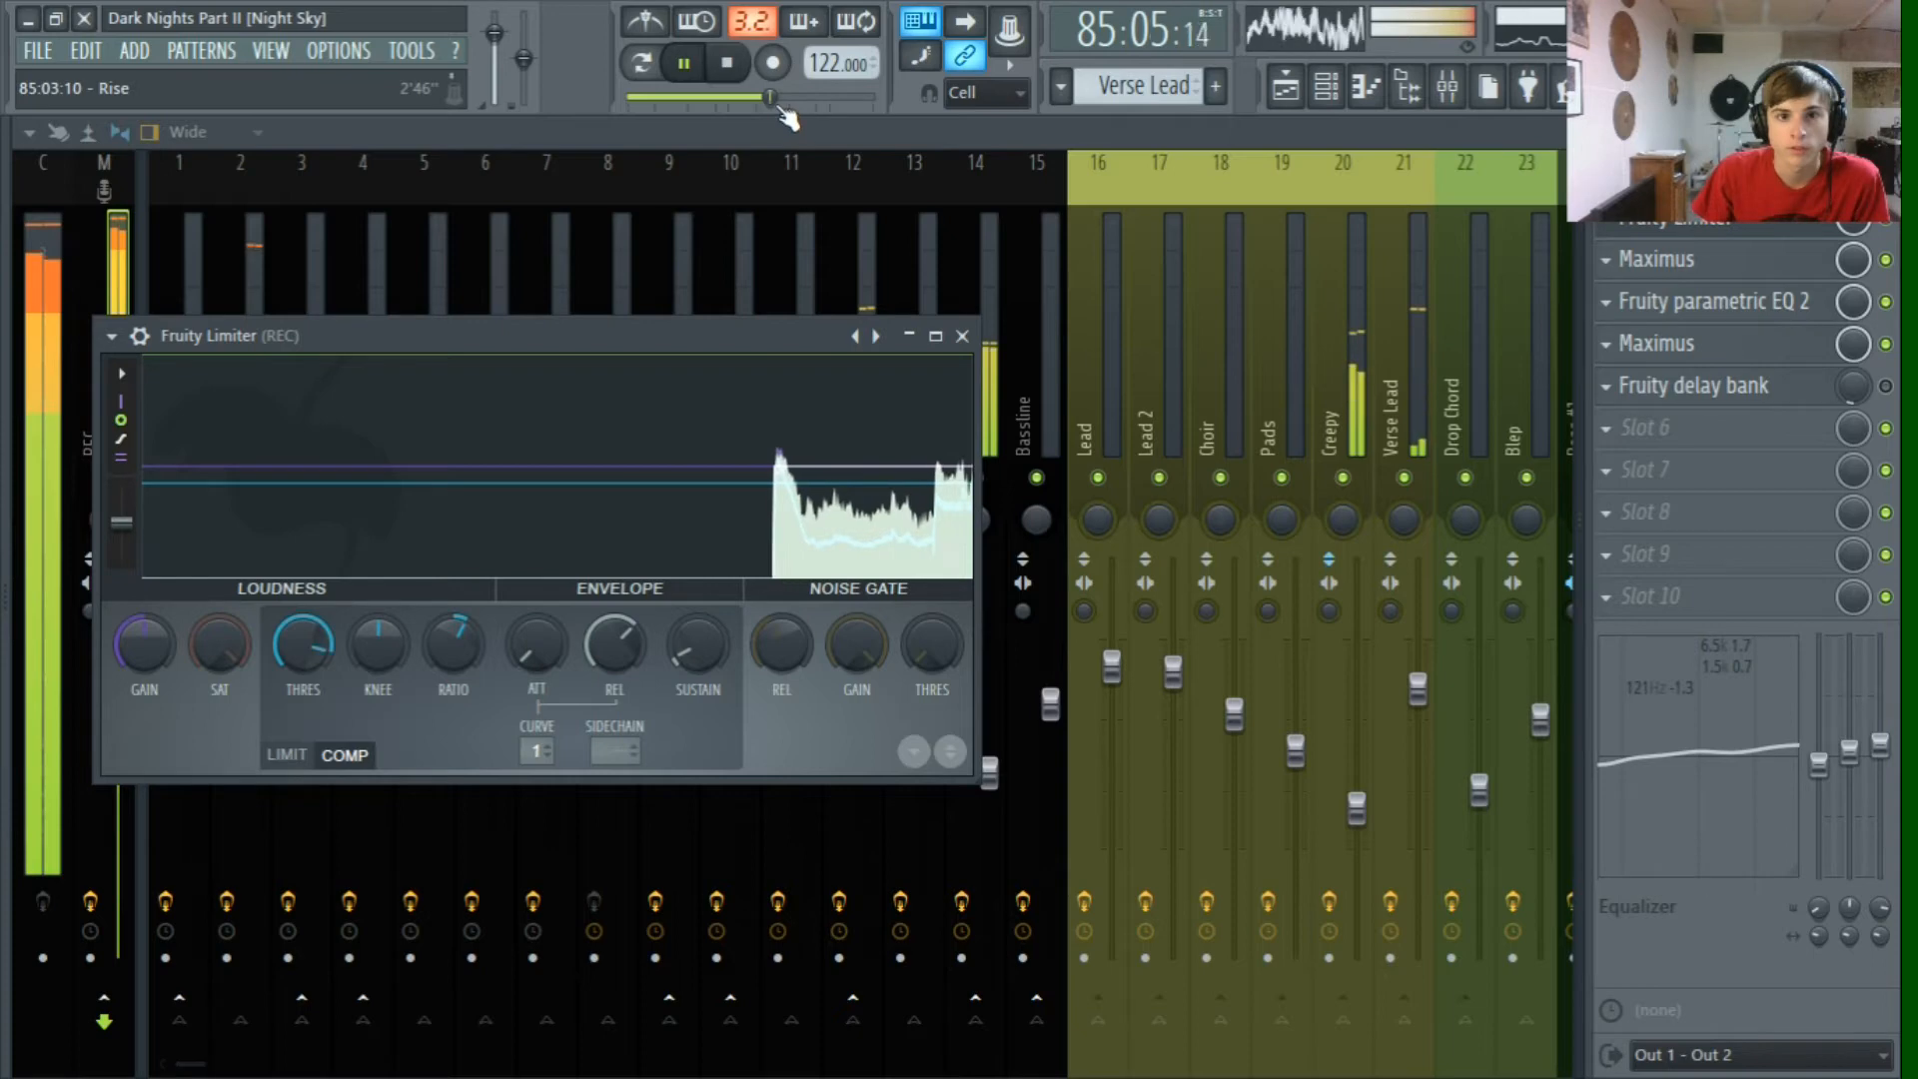
pyautogui.click(792, 100)
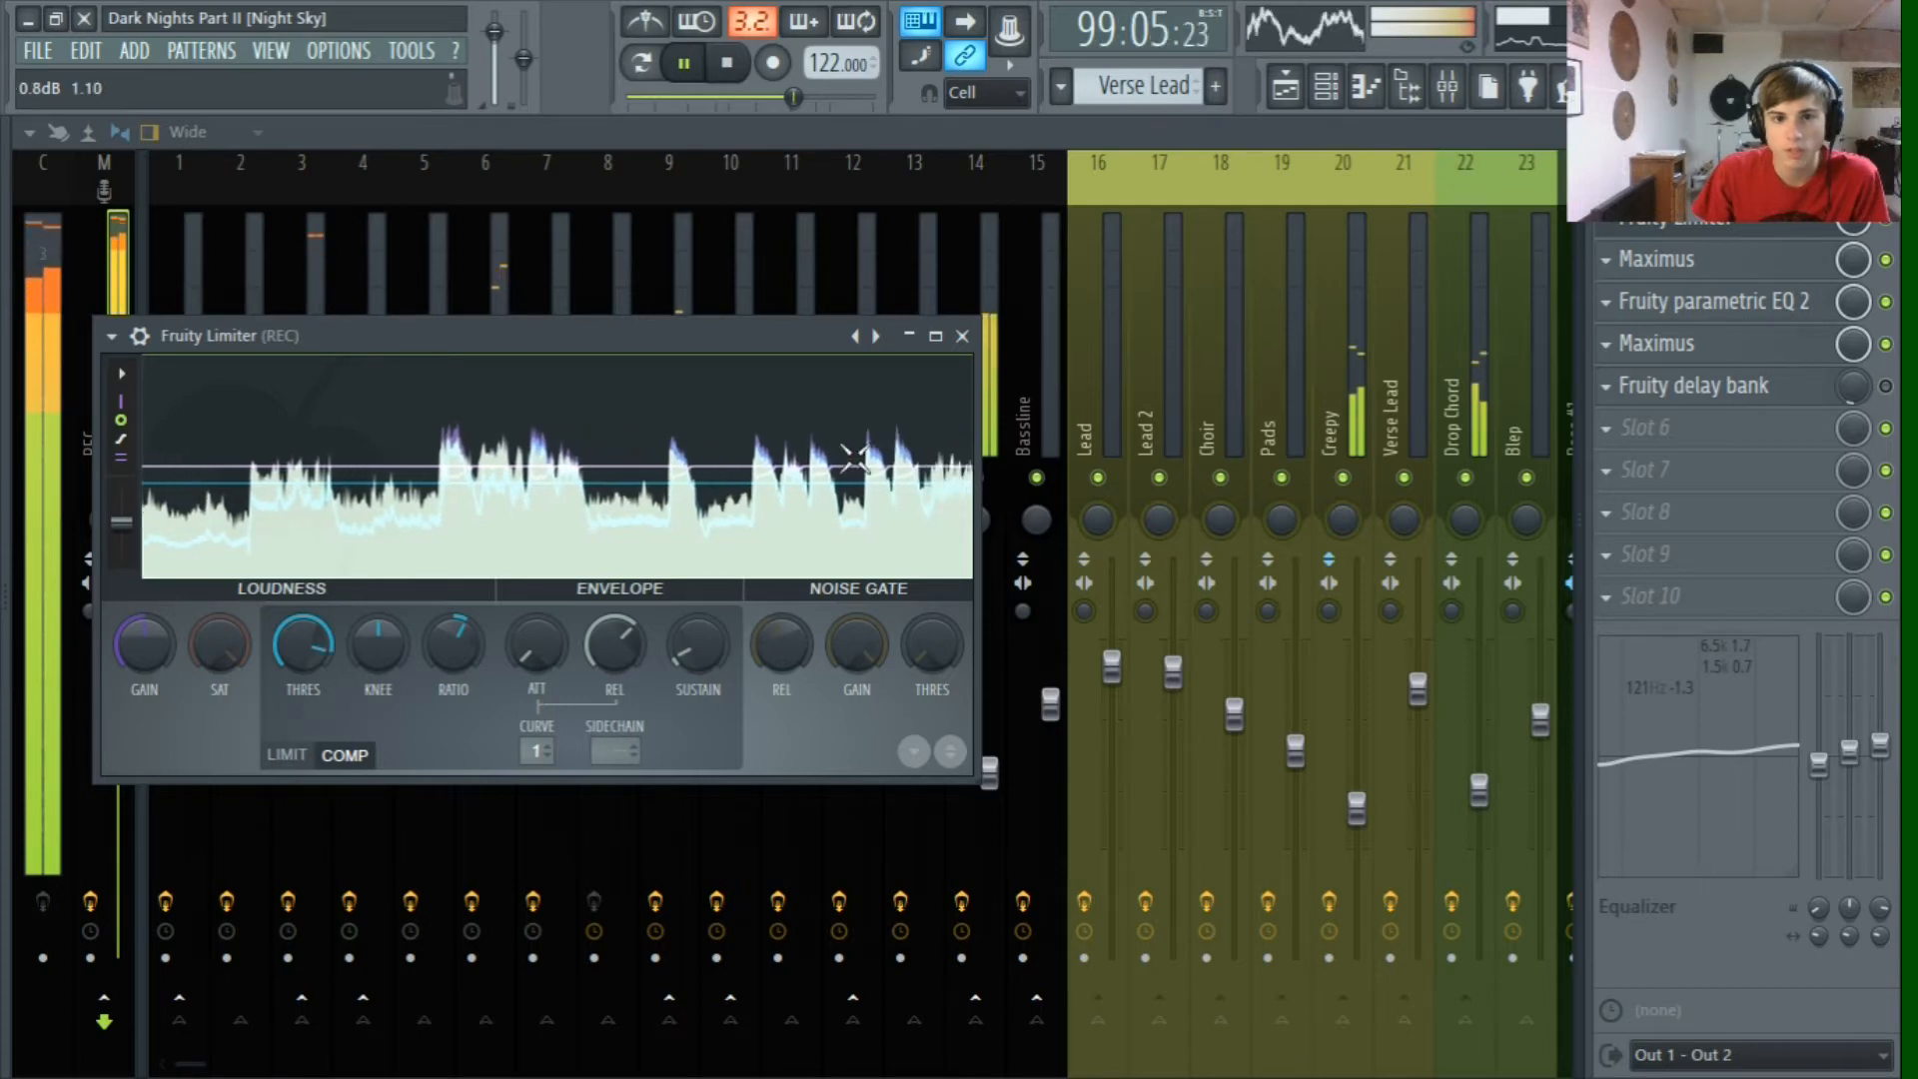
pyautogui.click(728, 63)
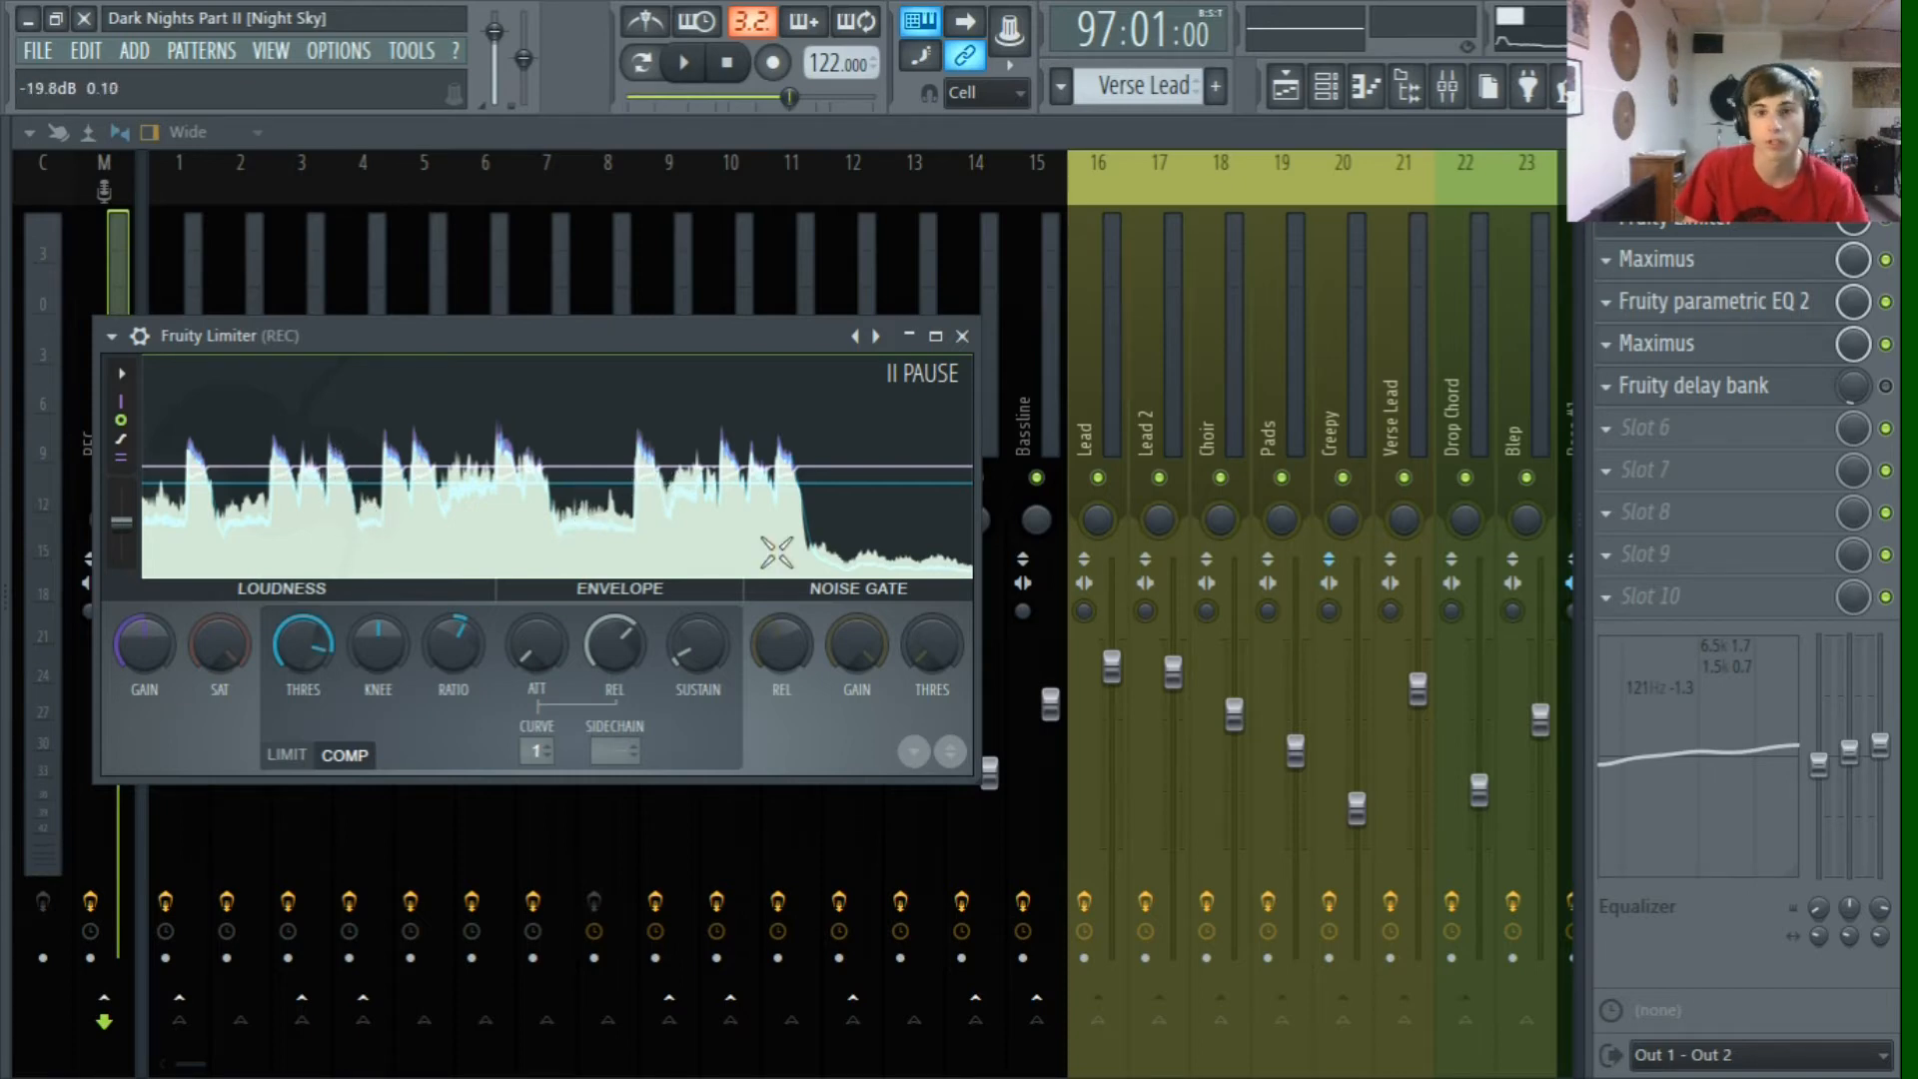
# Step: Open the first Maximus on the master track and review its low, mid, high and master band curves
pyautogui.click(1628, 228)
pyautogui.click(1659, 259)
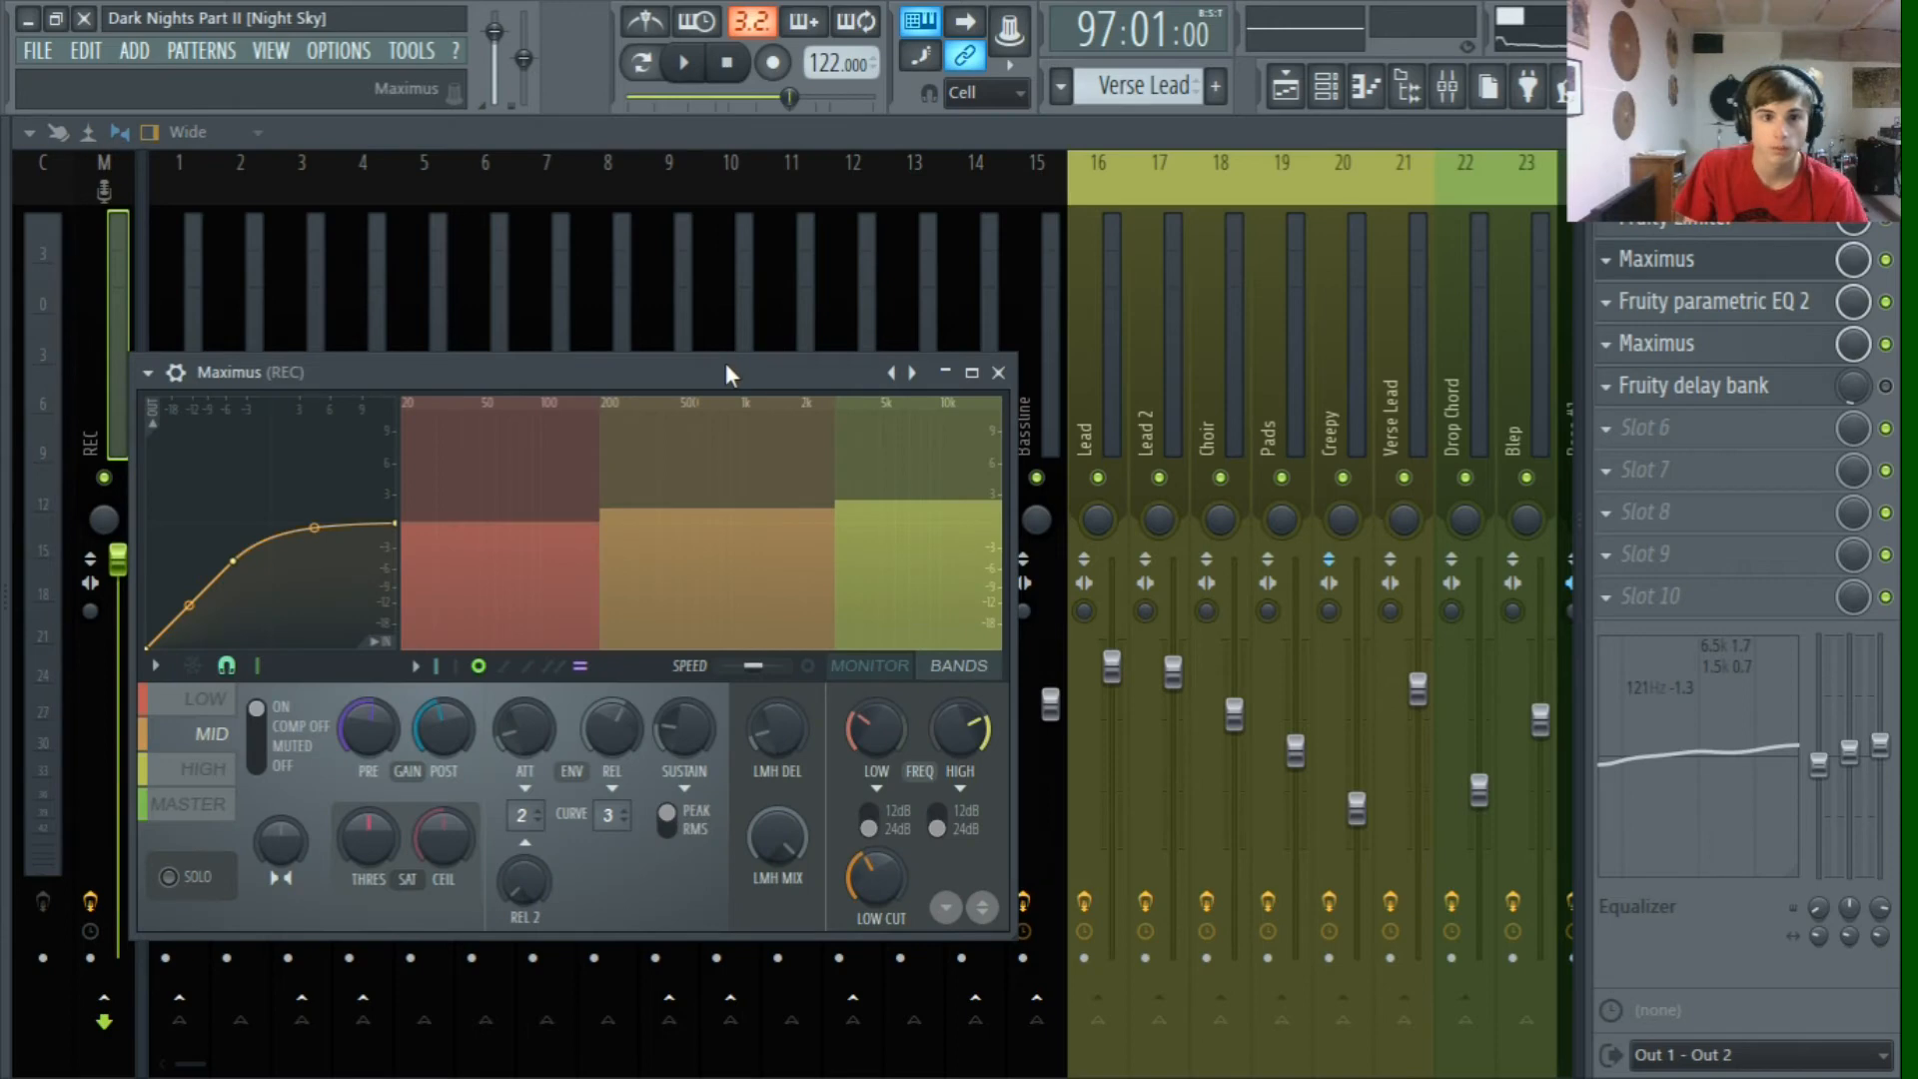
pyautogui.moveTo(726, 373); pyautogui.dragTo(866, 290)
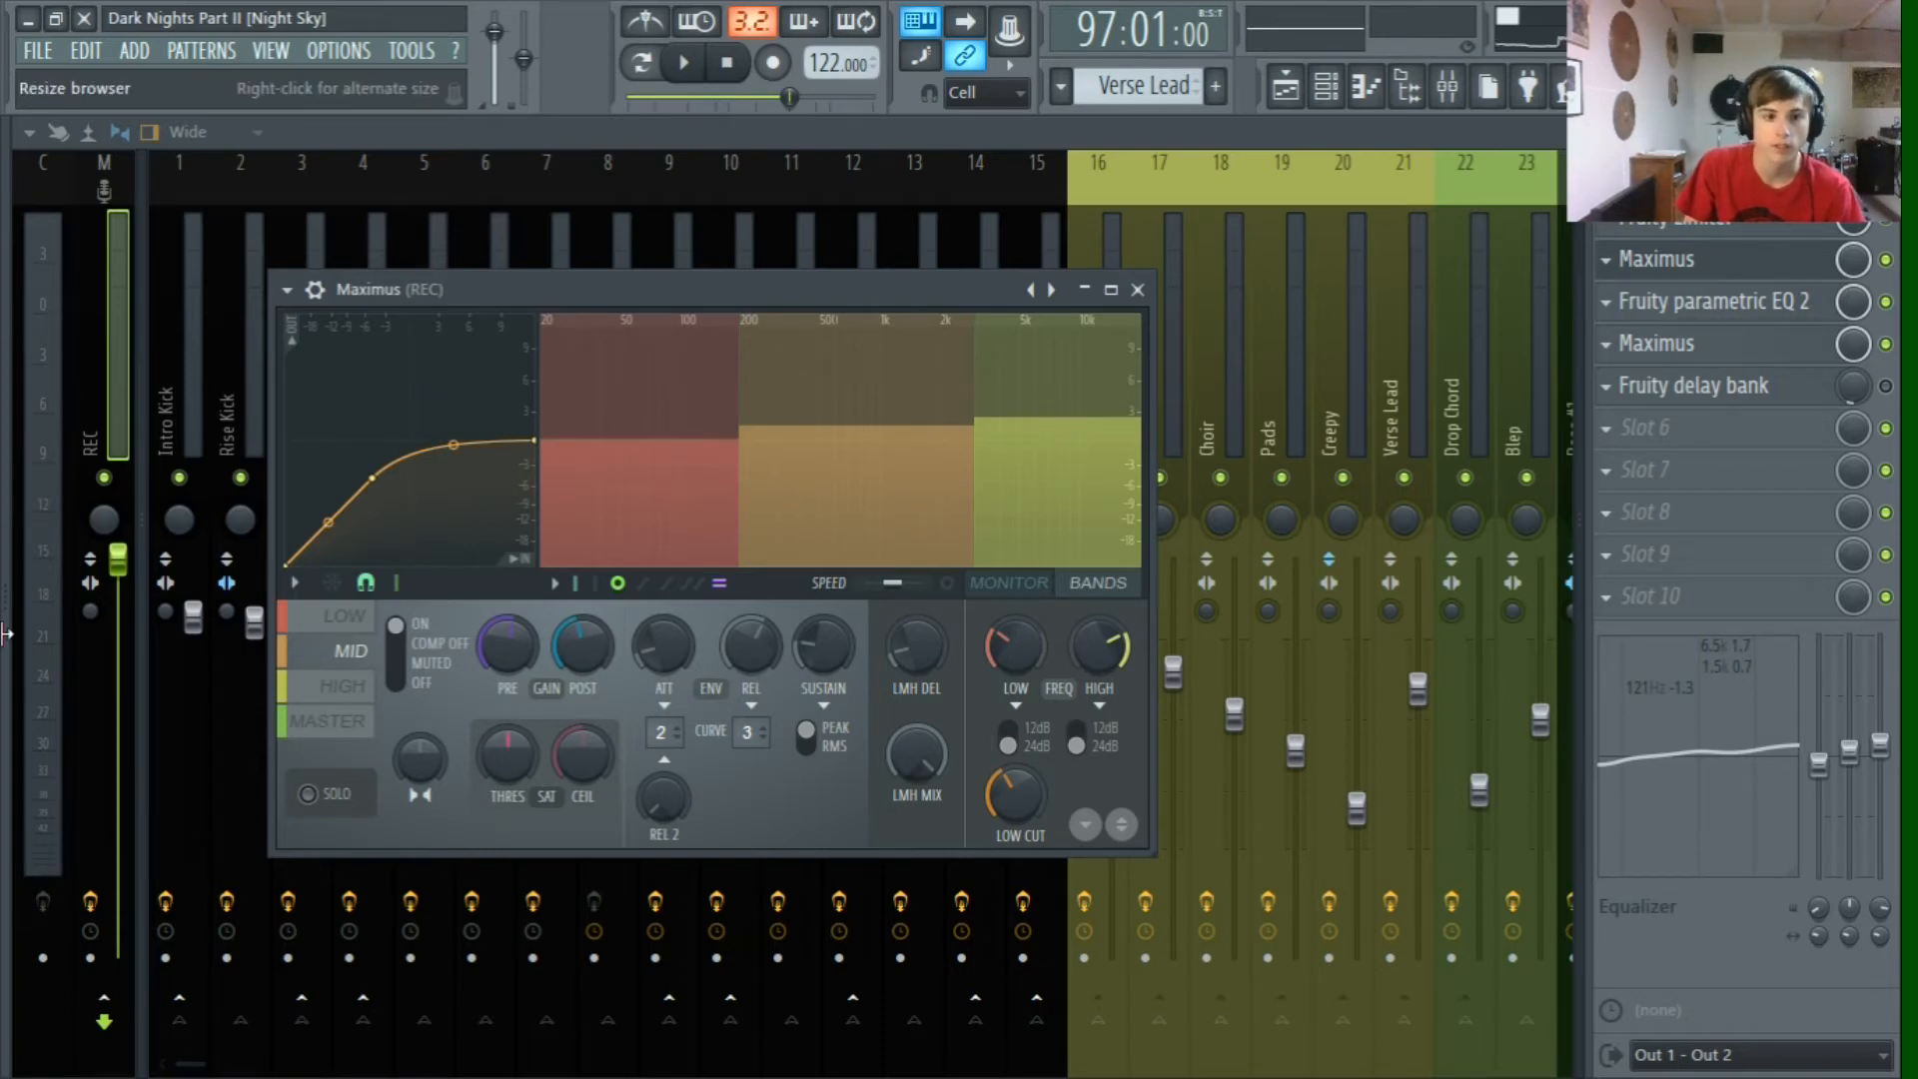
pyautogui.click(339, 721)
pyautogui.click(342, 613)
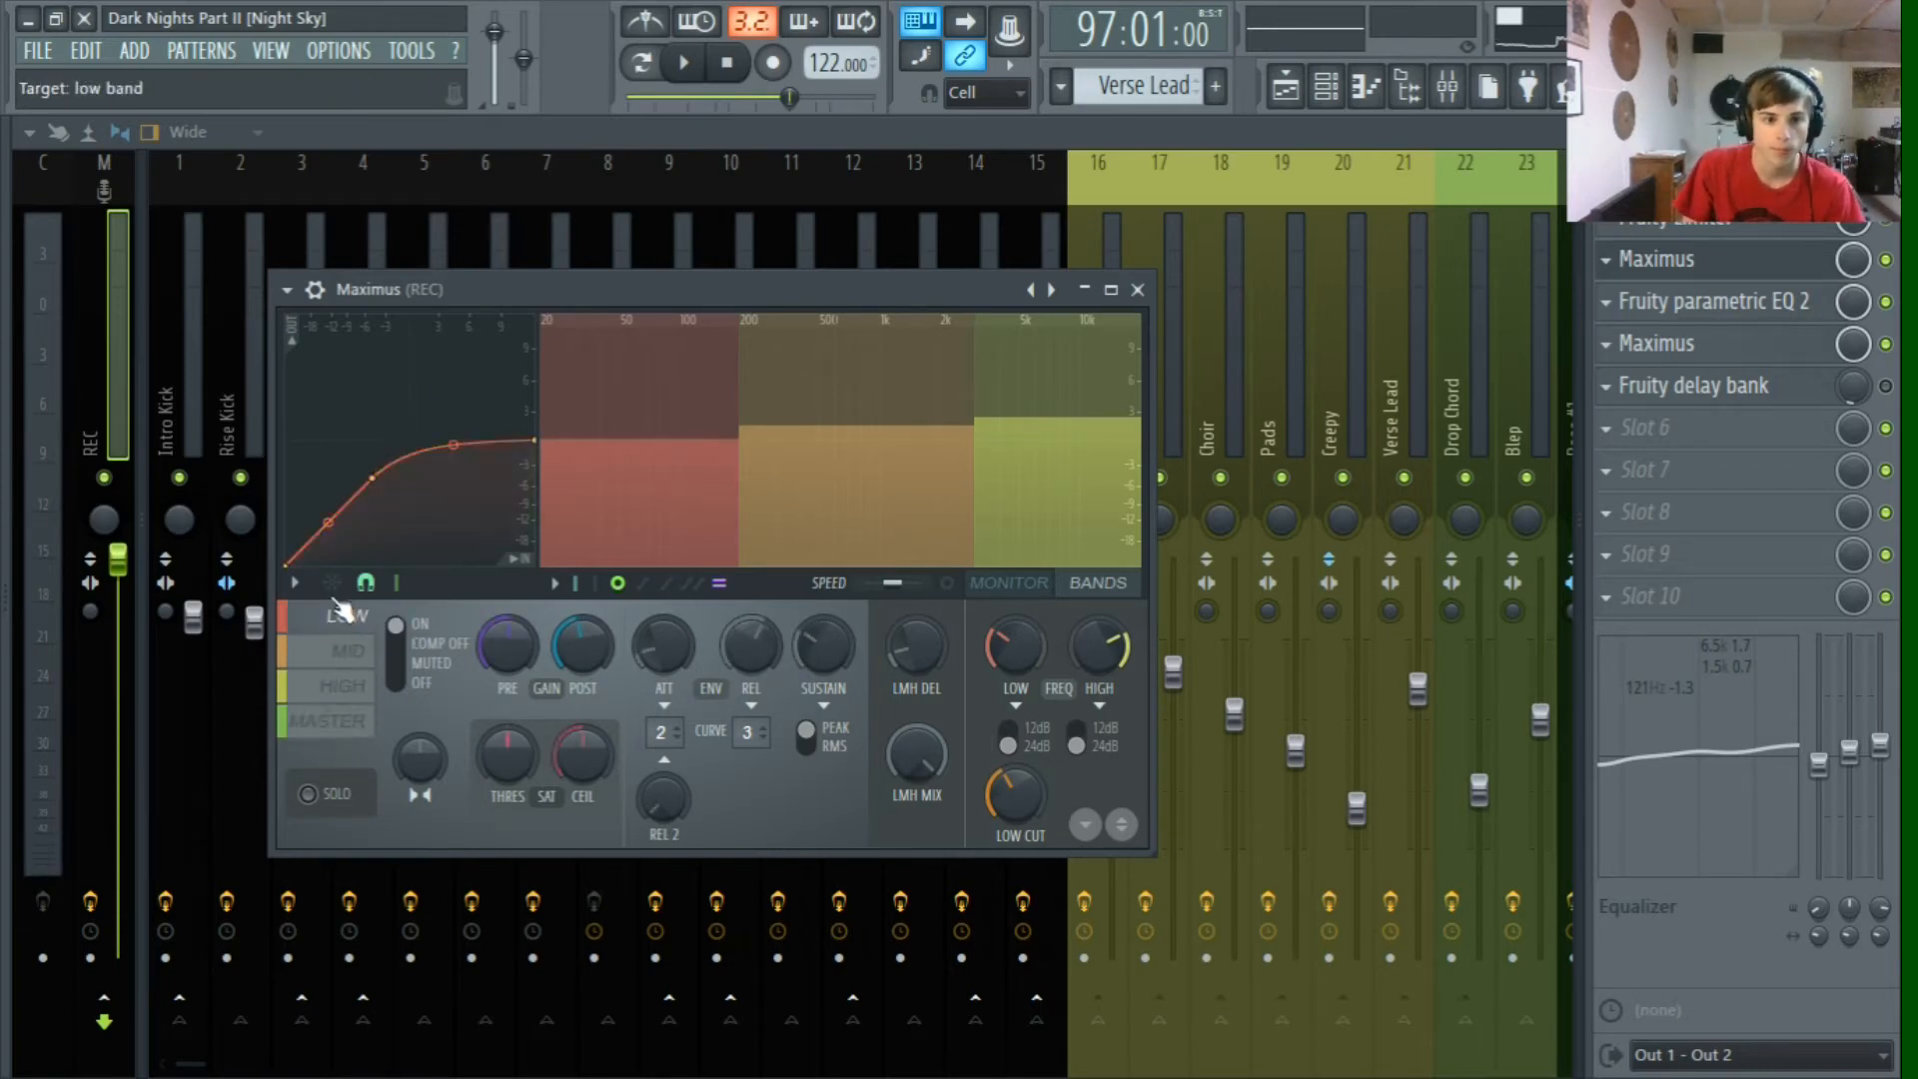
pyautogui.click(341, 649)
pyautogui.click(344, 687)
pyautogui.click(340, 621)
pyautogui.click(346, 650)
pyautogui.click(352, 688)
pyautogui.click(362, 722)
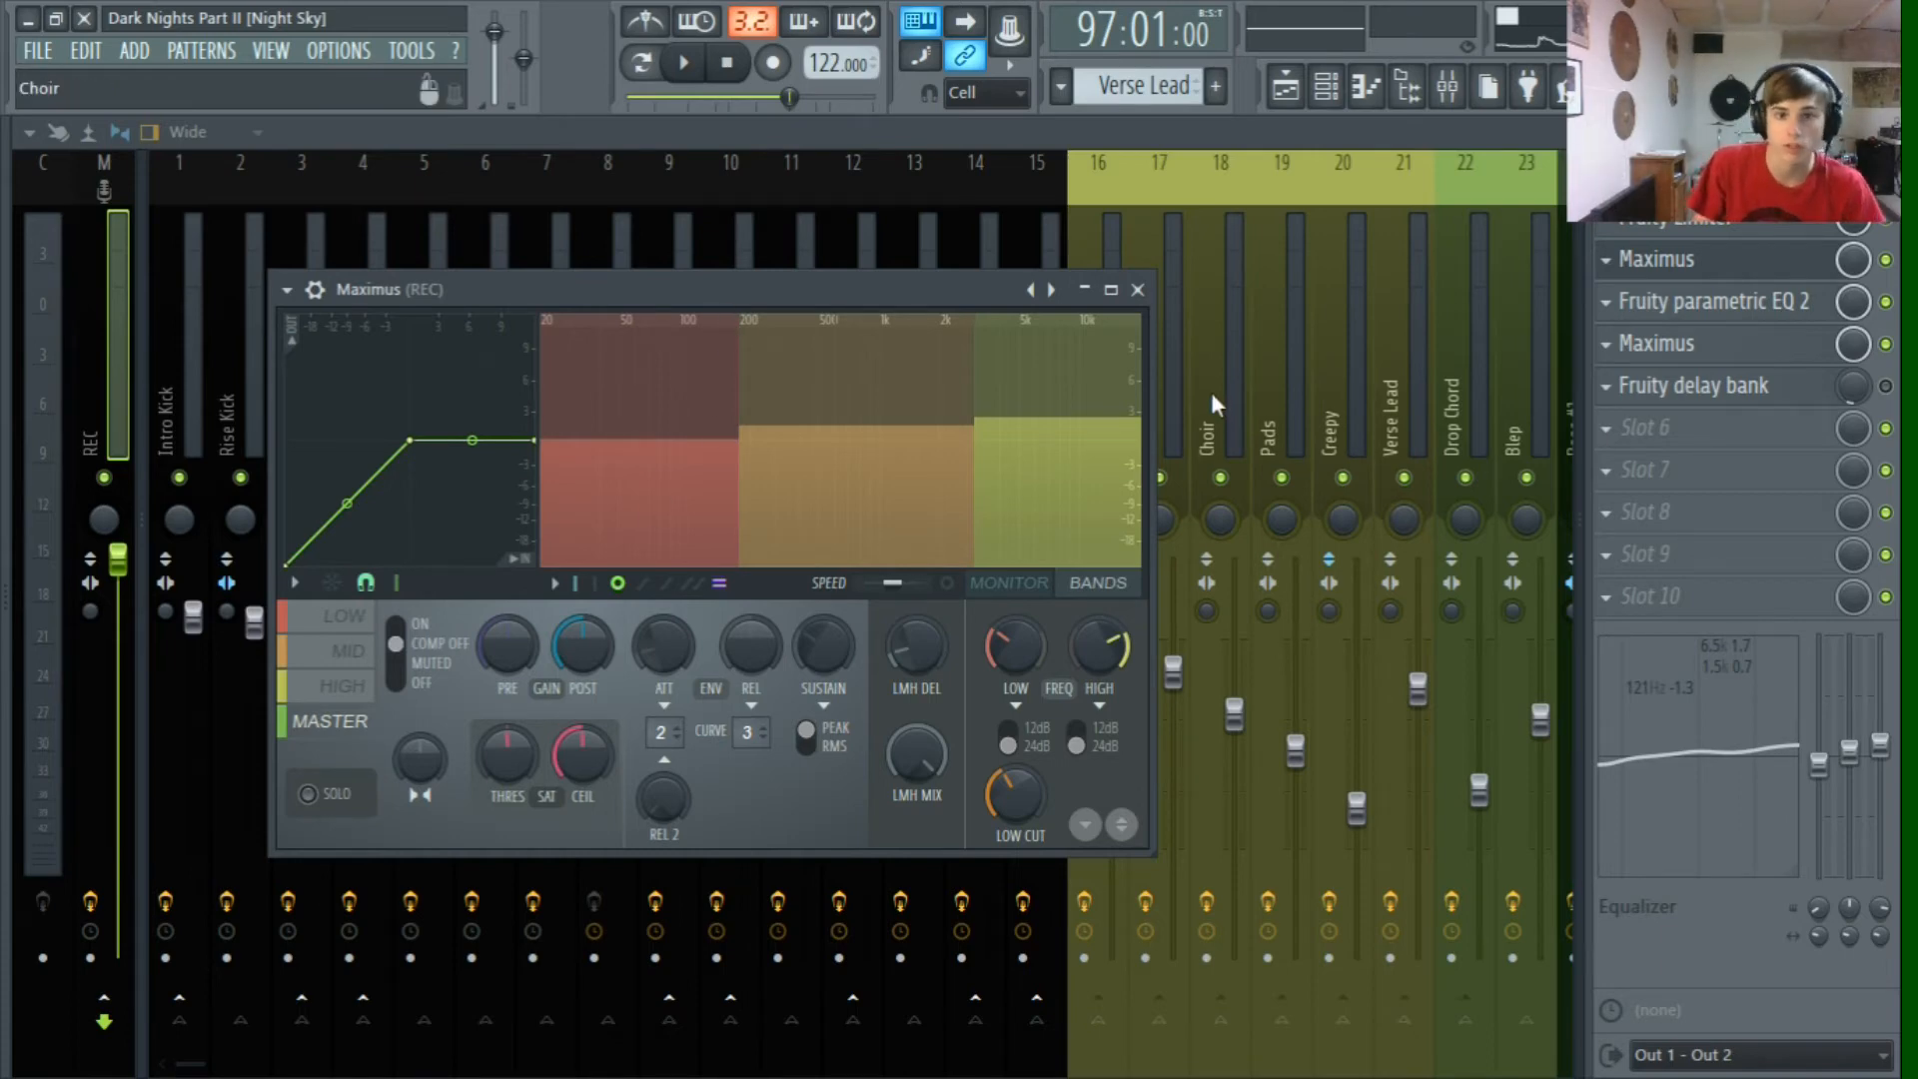
# Step: Open the master's Fruity parametric EQ 2, play the song briefly and nudge band 6 slightly
pyautogui.click(1718, 292)
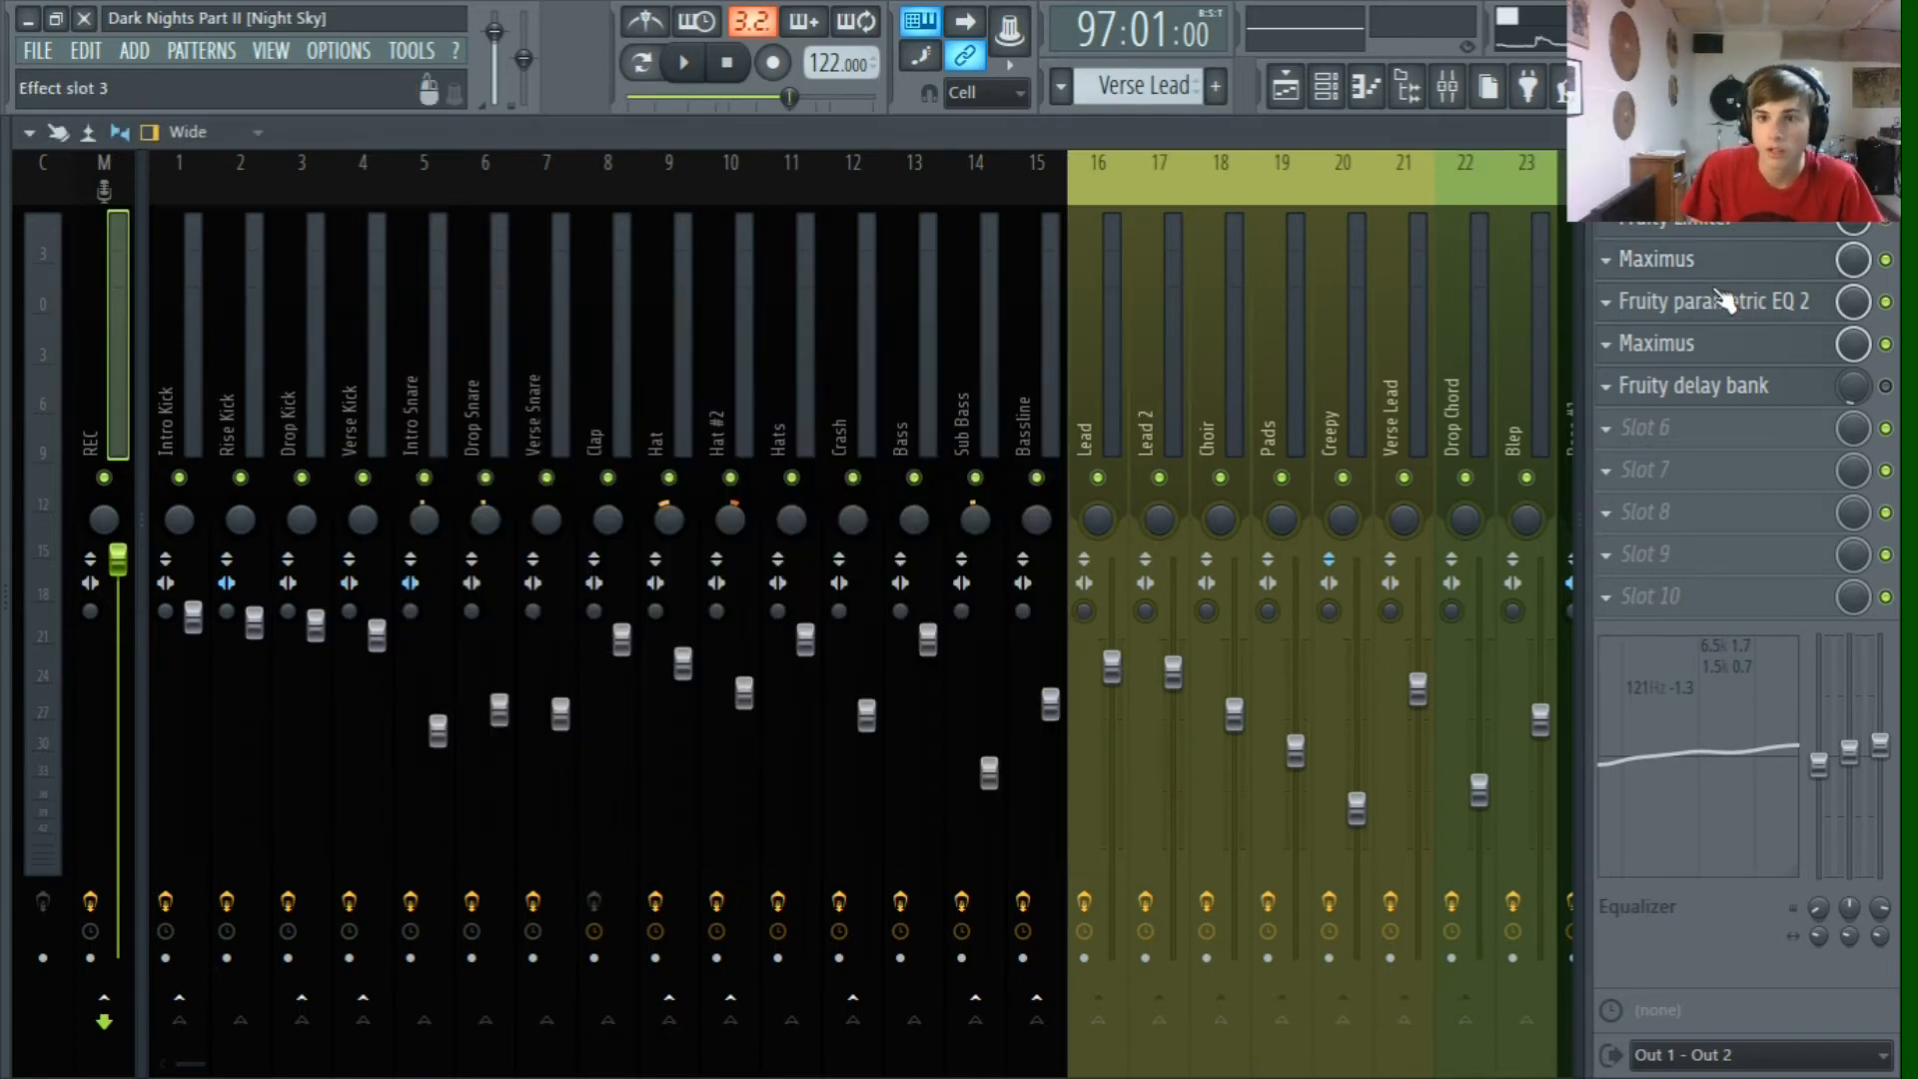
pyautogui.click(1724, 298)
pyautogui.moveTo(478, 455); pyautogui.dragTo(548, 355)
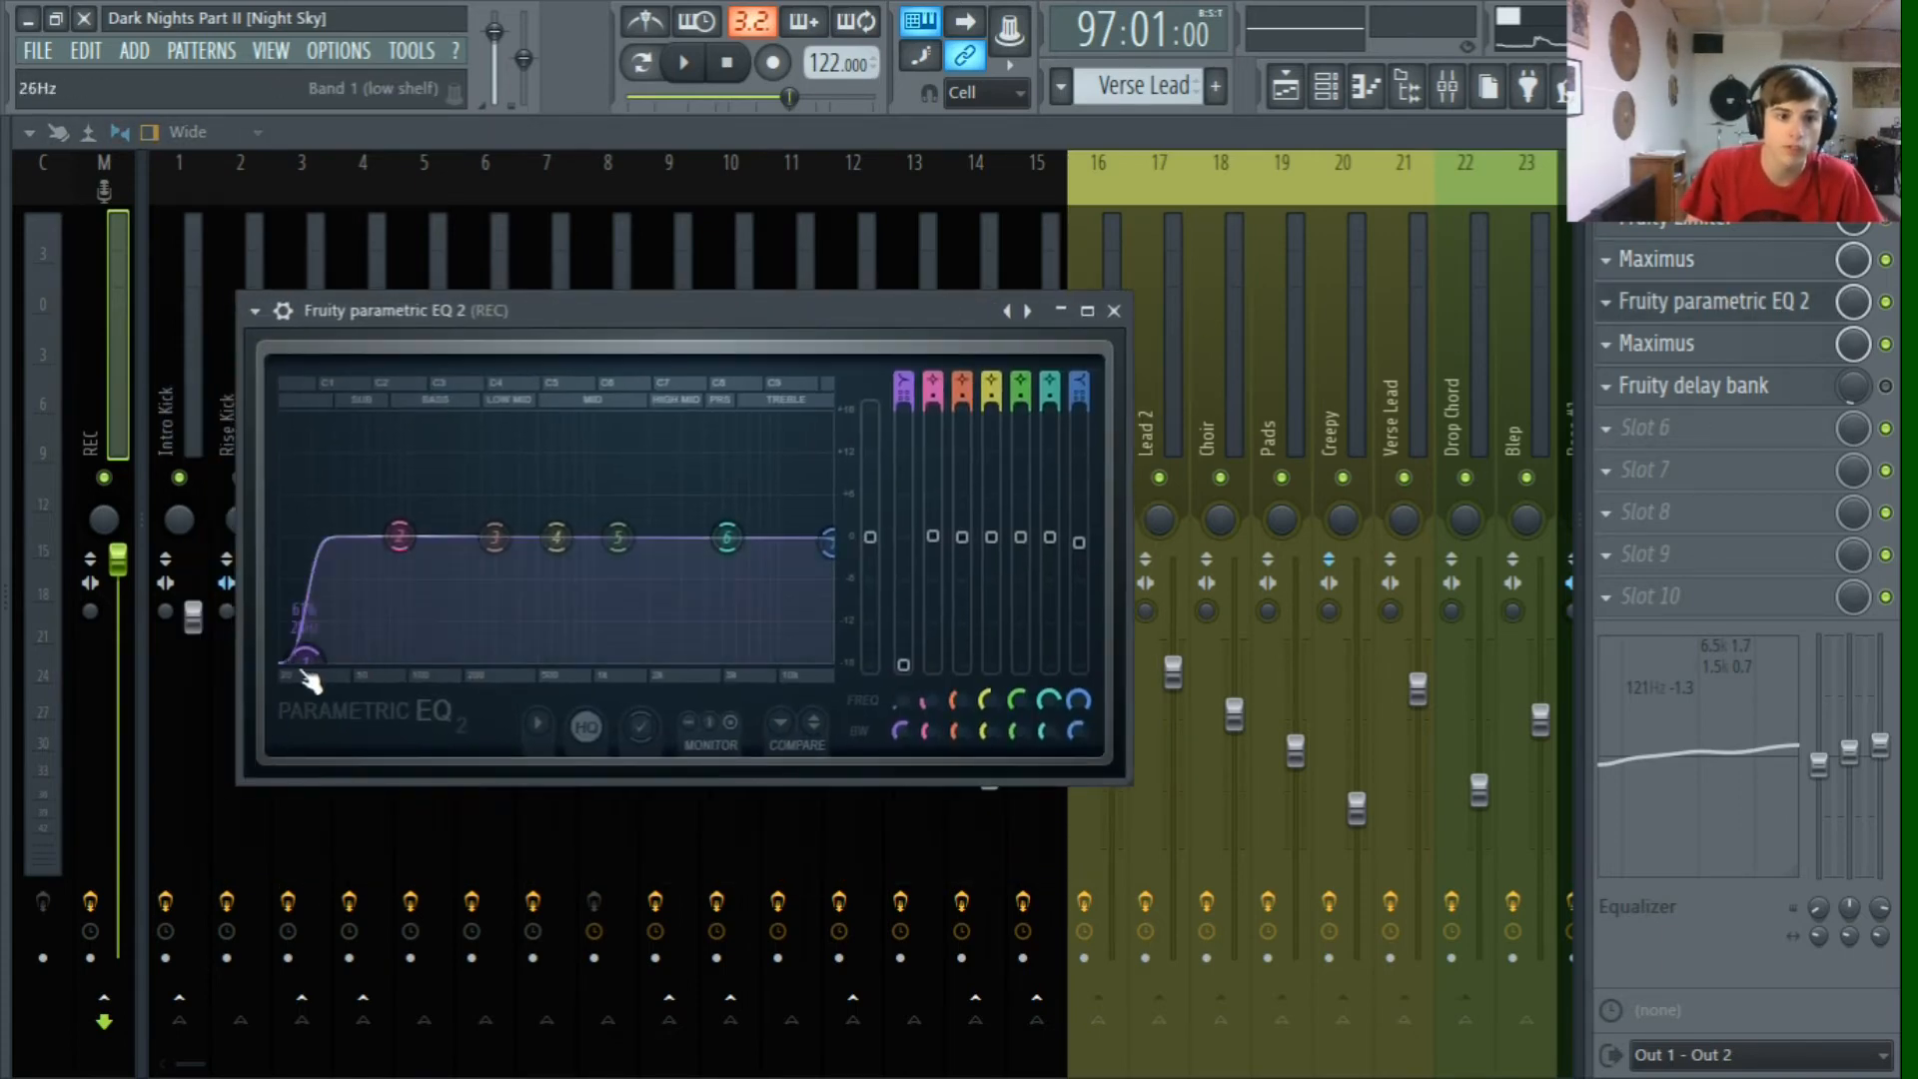
pyautogui.click(683, 62)
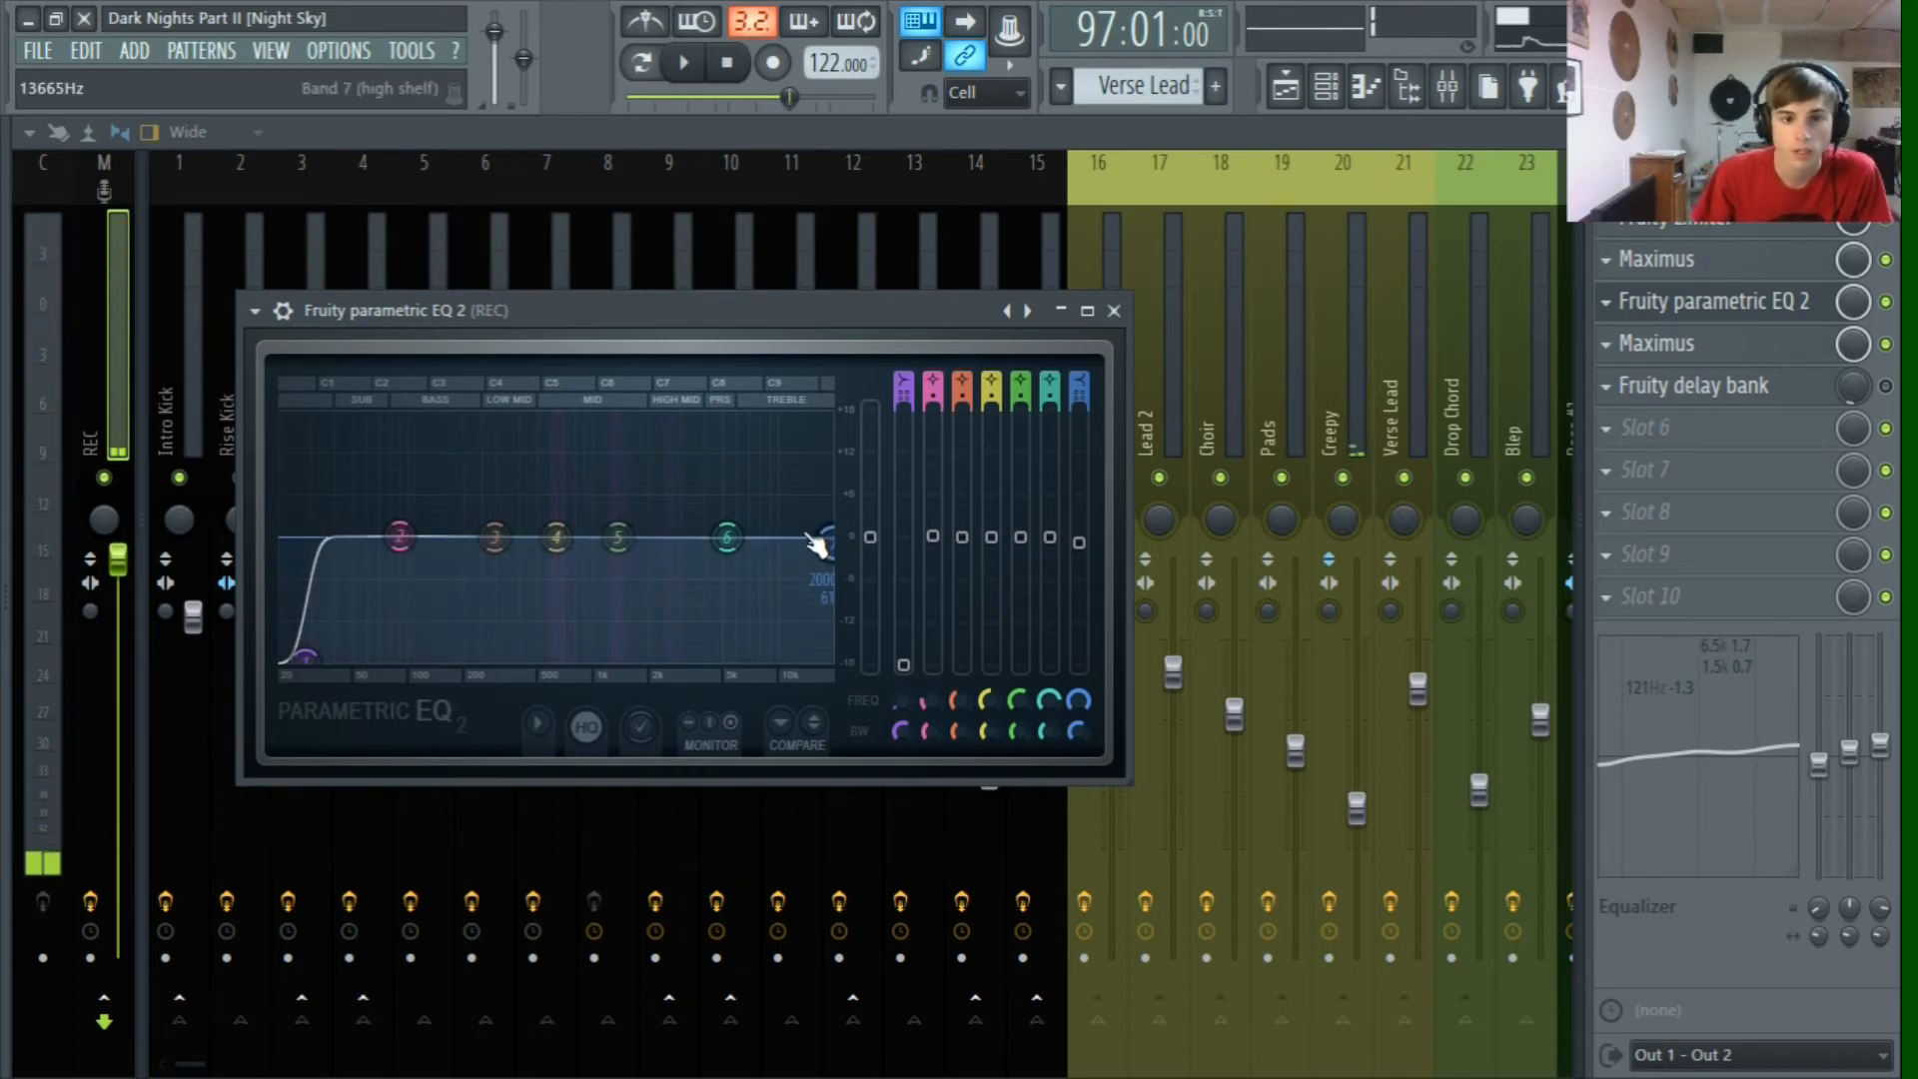
pyautogui.moveTo(727, 537)
pyautogui.mouseDown()
pyautogui.moveTo(719, 497)
pyautogui.moveTo(755, 476)
pyautogui.moveTo(724, 538)
pyautogui.mouseUp()
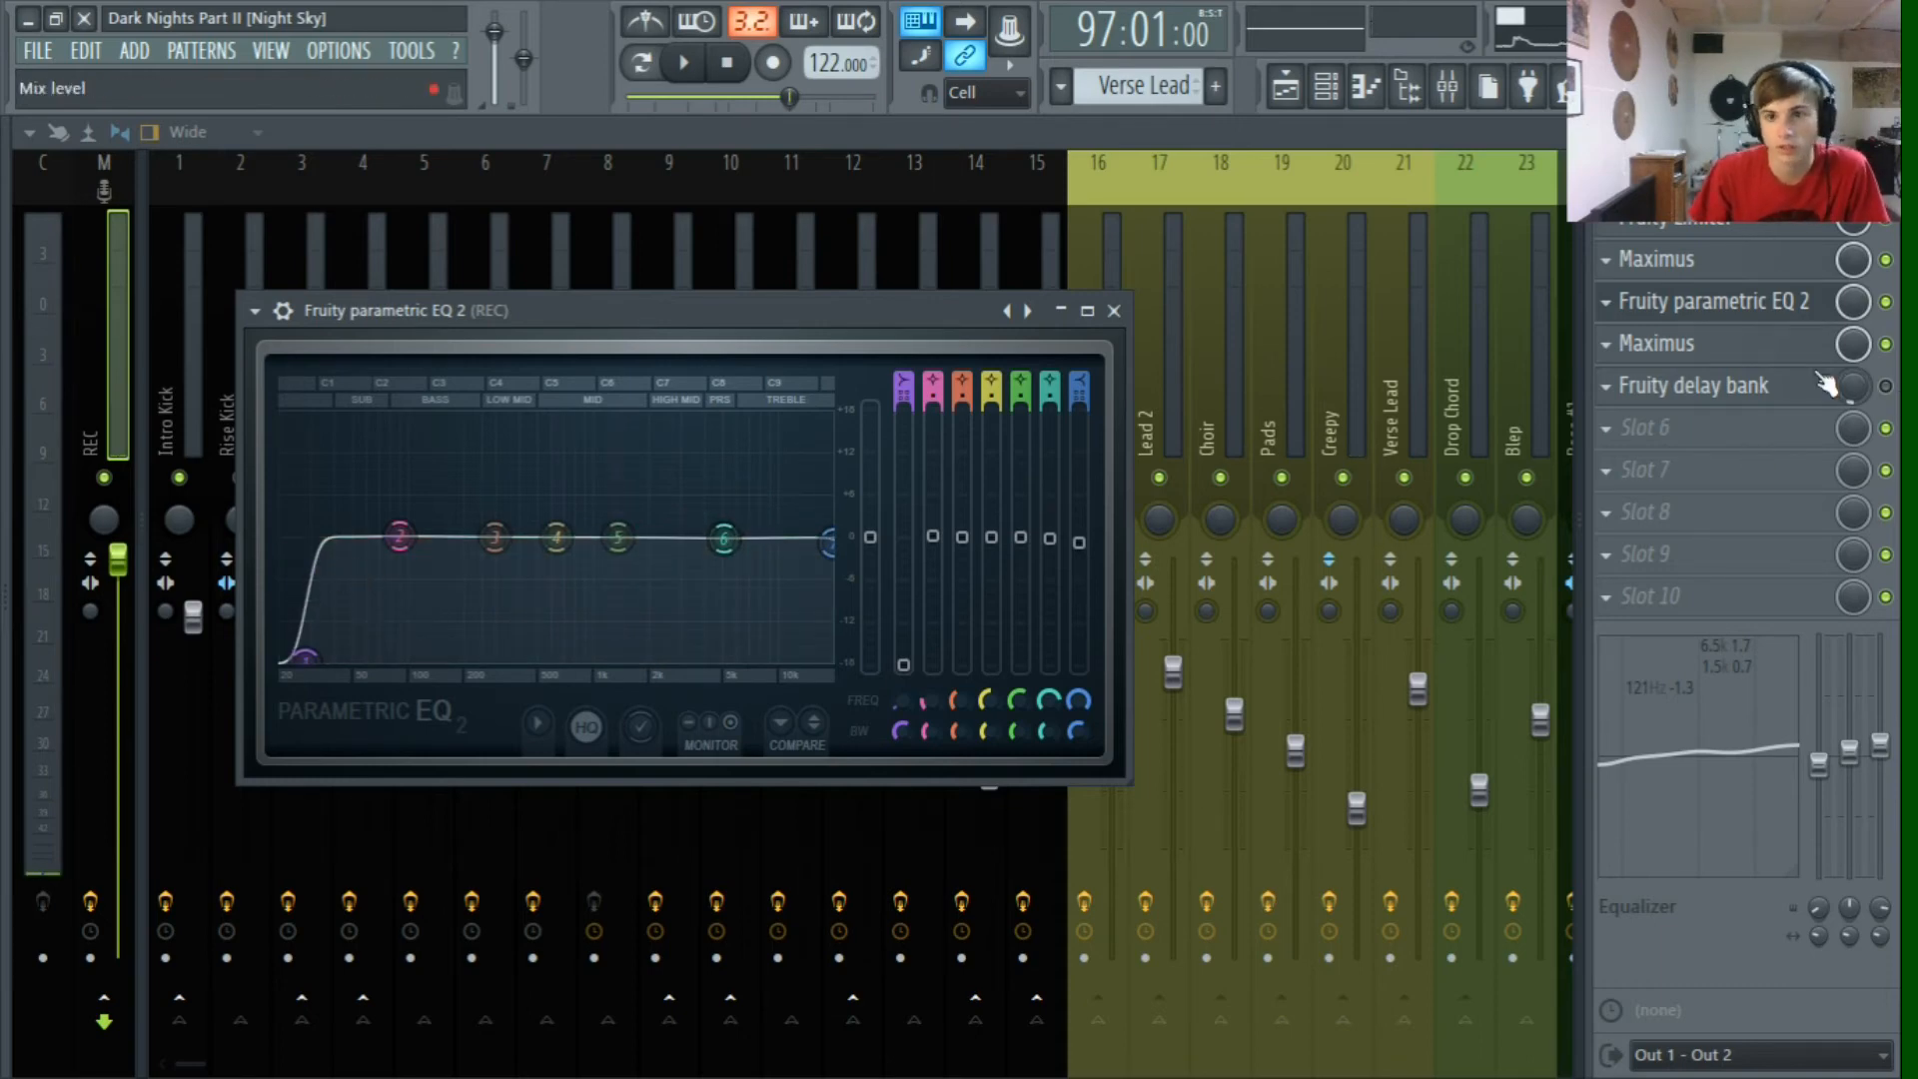
# Step: Inspect the second Maximus on the master track and close it
pyautogui.click(1688, 342)
pyautogui.moveTo(710, 447); pyautogui.dragTo(777, 177)
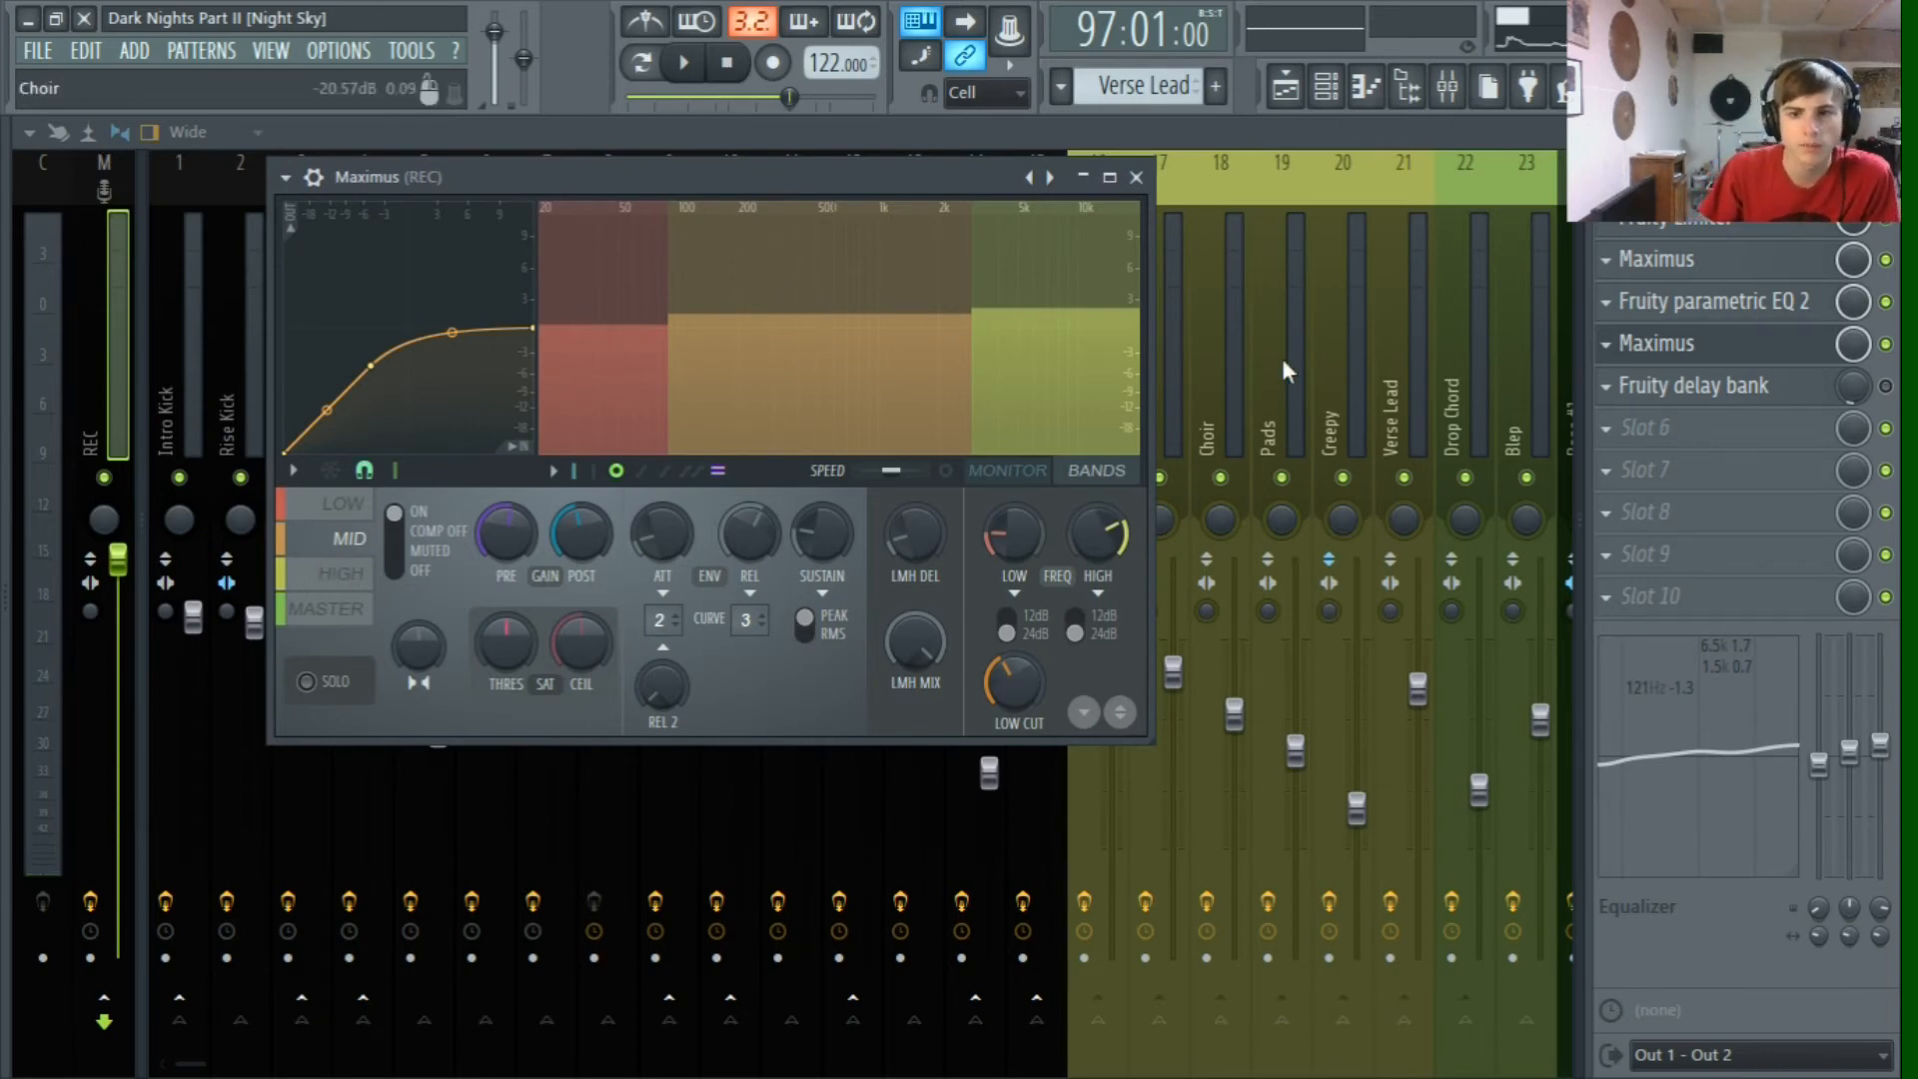
pyautogui.click(1773, 343)
# Step: Enable the master's Fruity delay bank and listen to the second Drop from bar 97, stopping playback at the end
pyautogui.click(1755, 397)
pyautogui.click(1756, 398)
pyautogui.click(686, 63)
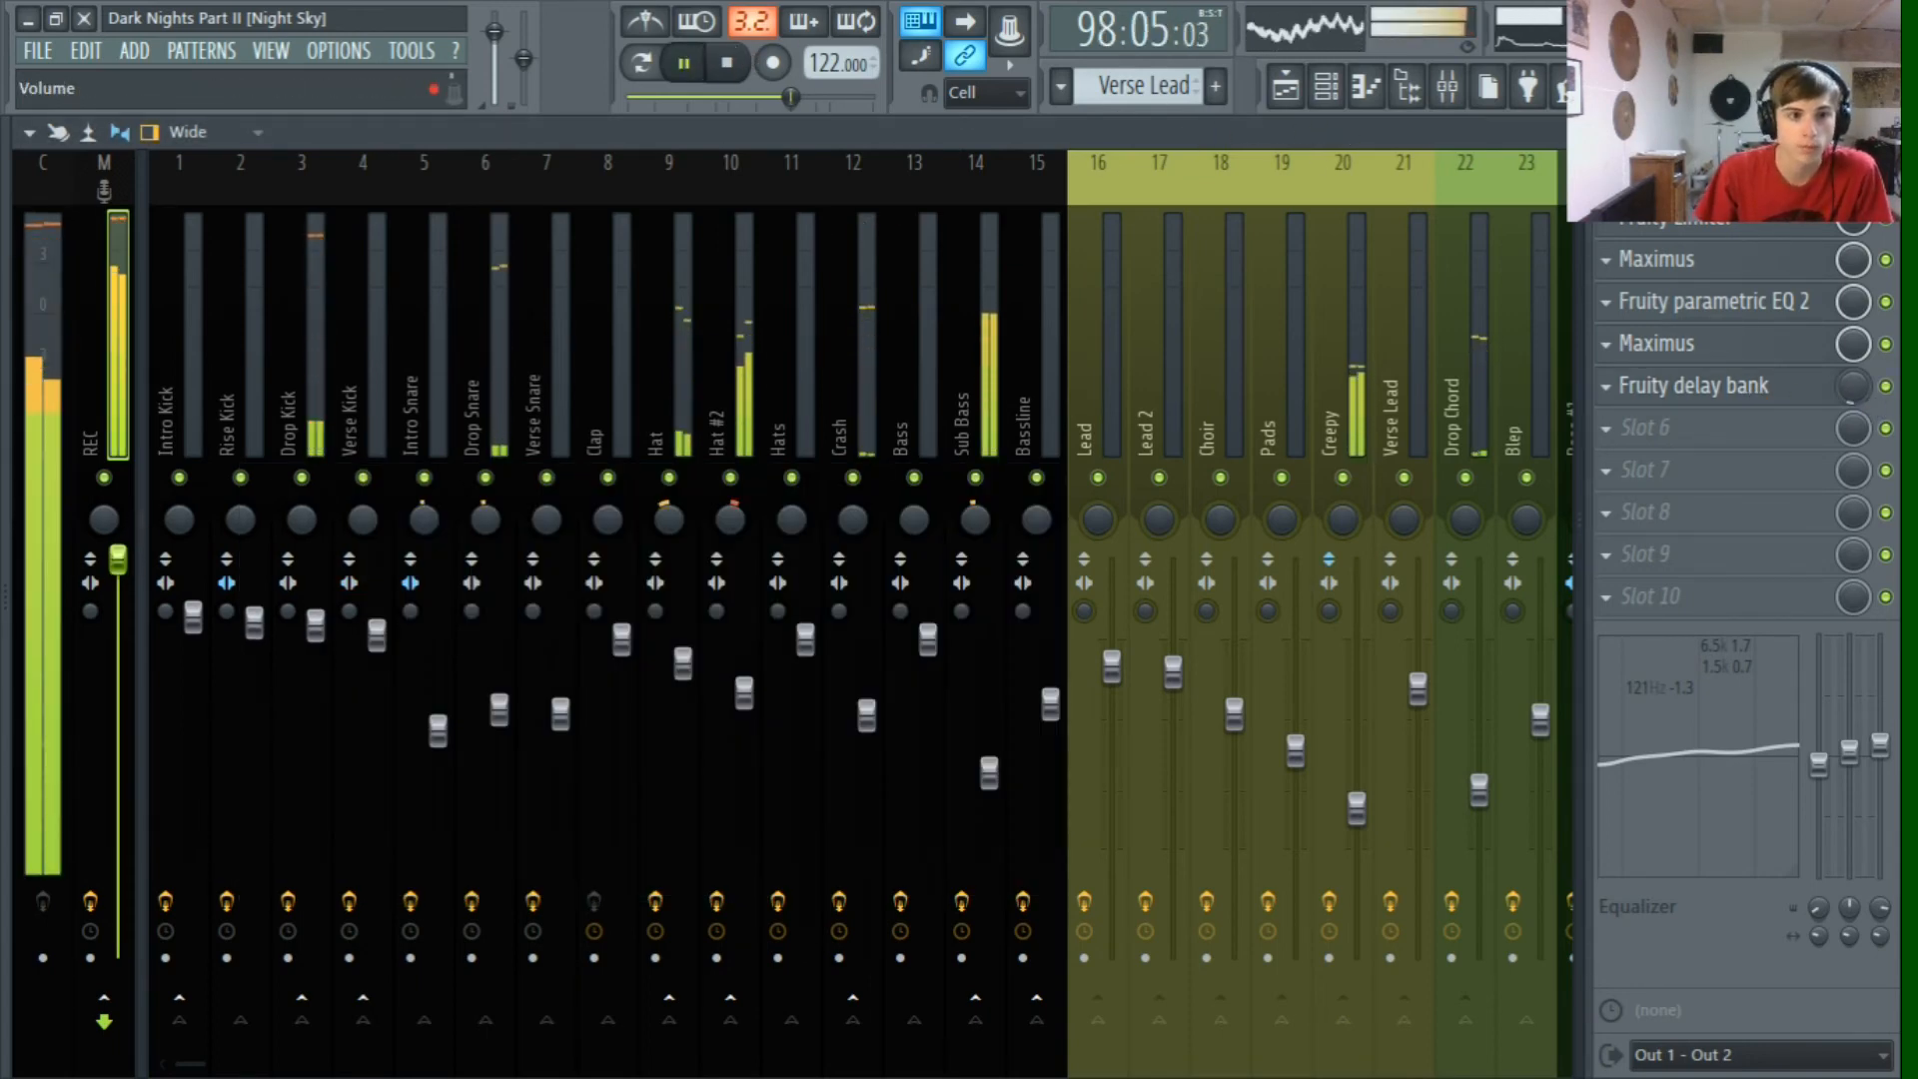
pyautogui.click(734, 66)
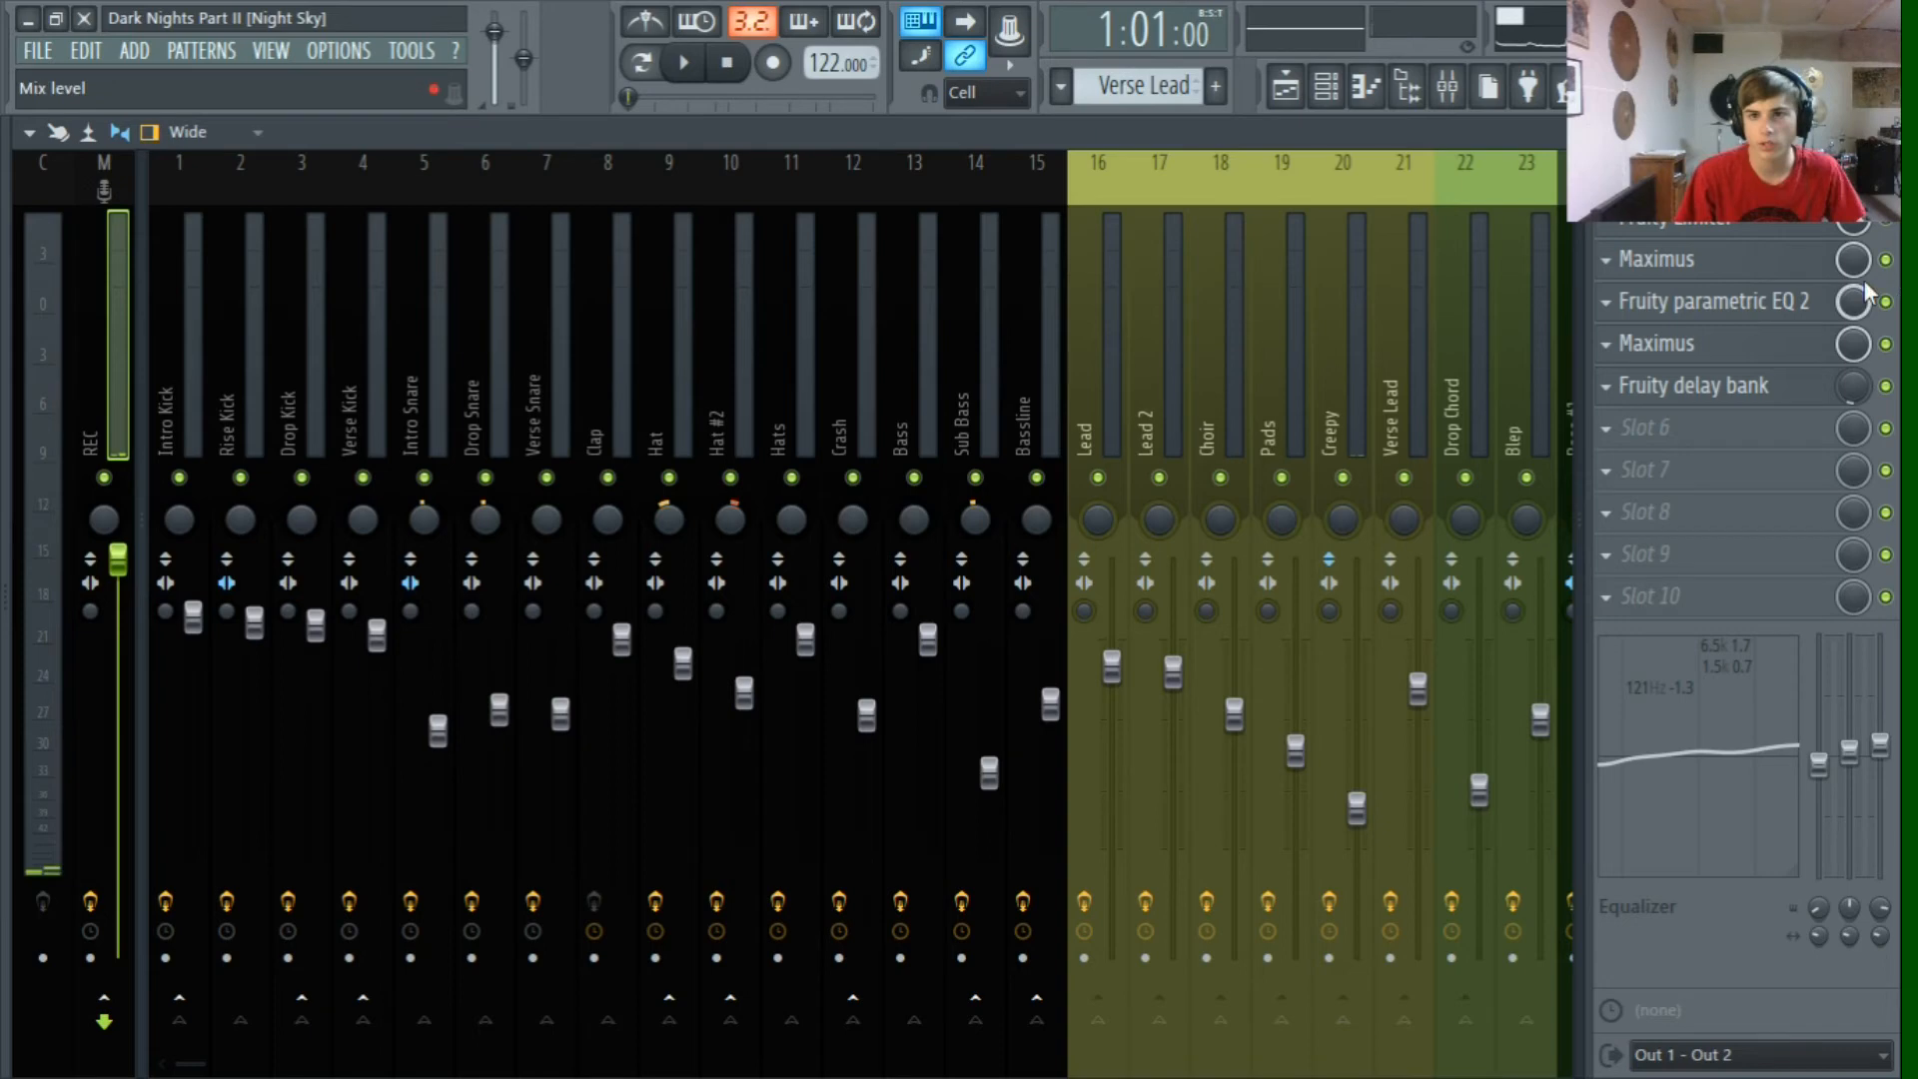
# Step: Go through the master track's effect chain again, from the Fruity Limiter to the Fruity delay bank
pyautogui.click(1721, 225)
pyautogui.click(1718, 270)
pyautogui.click(1714, 267)
pyautogui.click(1717, 301)
pyautogui.click(1716, 343)
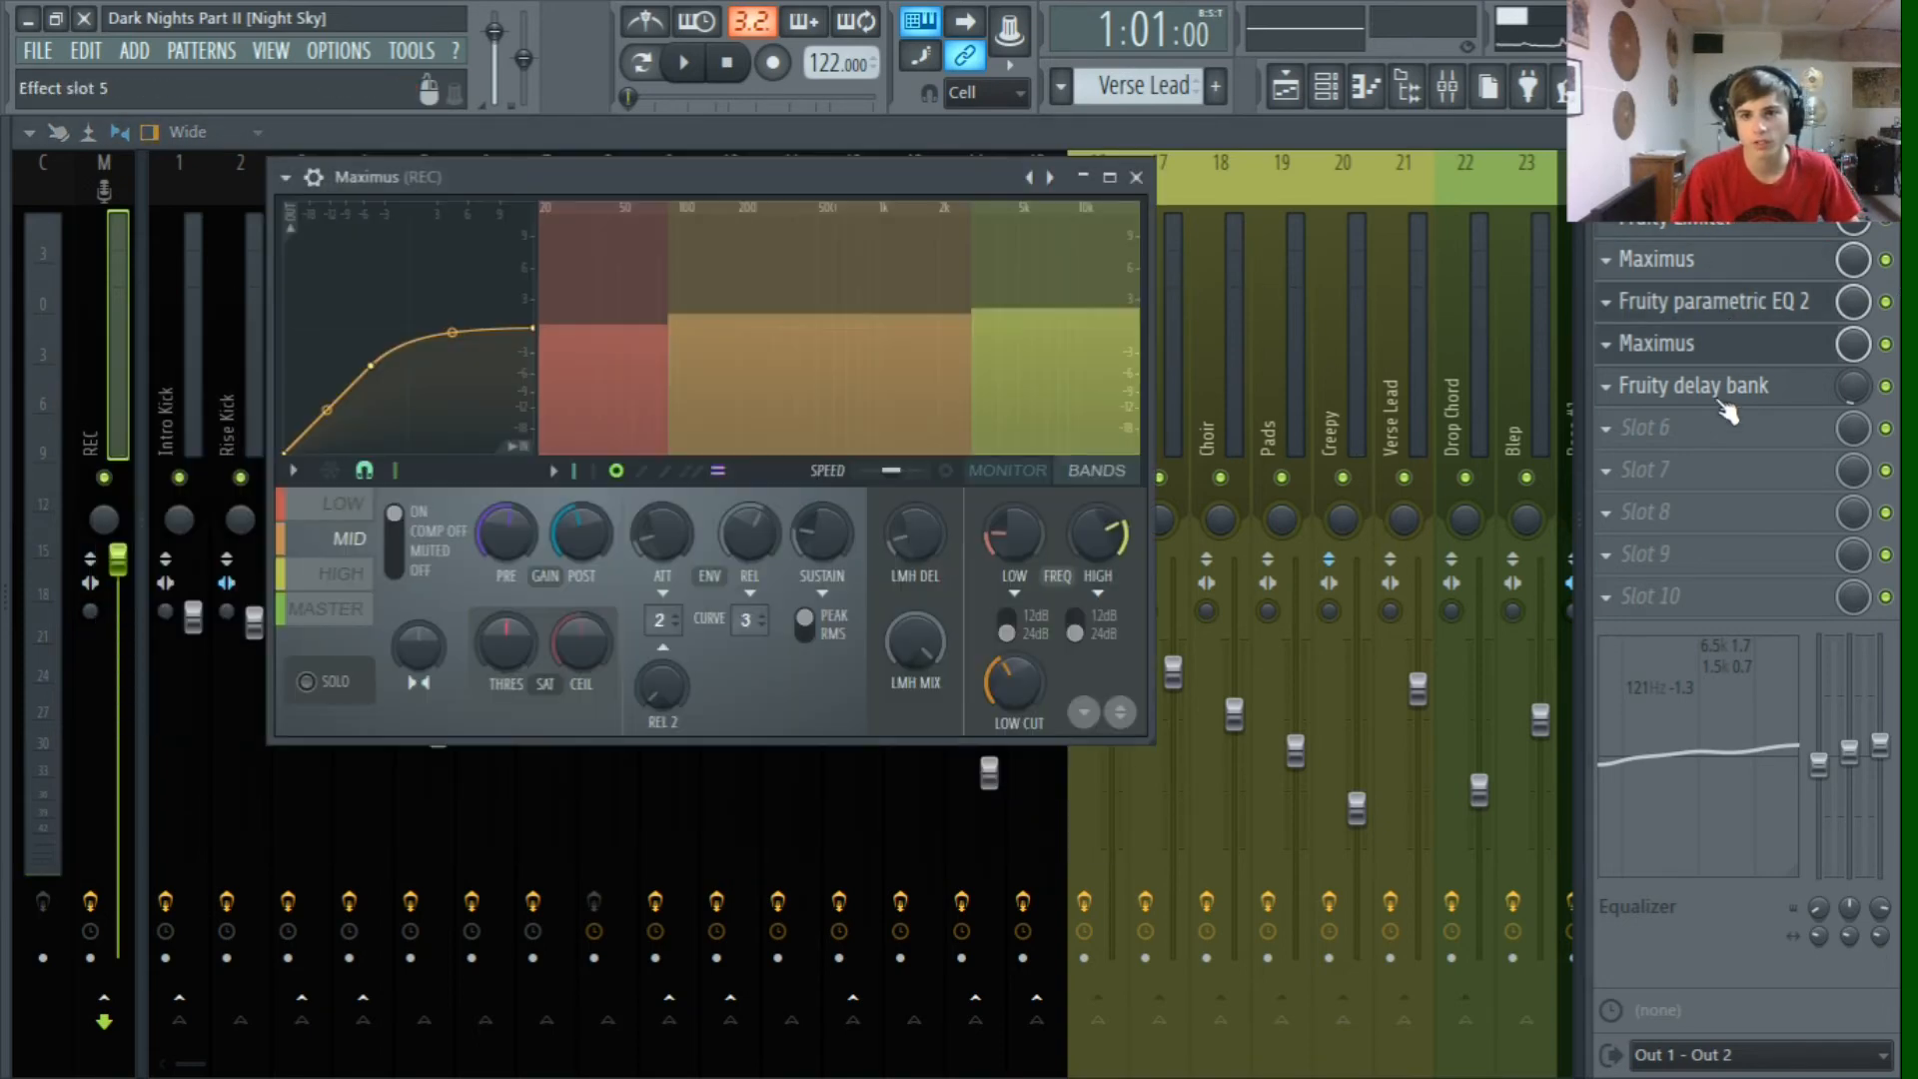
pyautogui.click(1714, 385)
pyautogui.click(1711, 385)
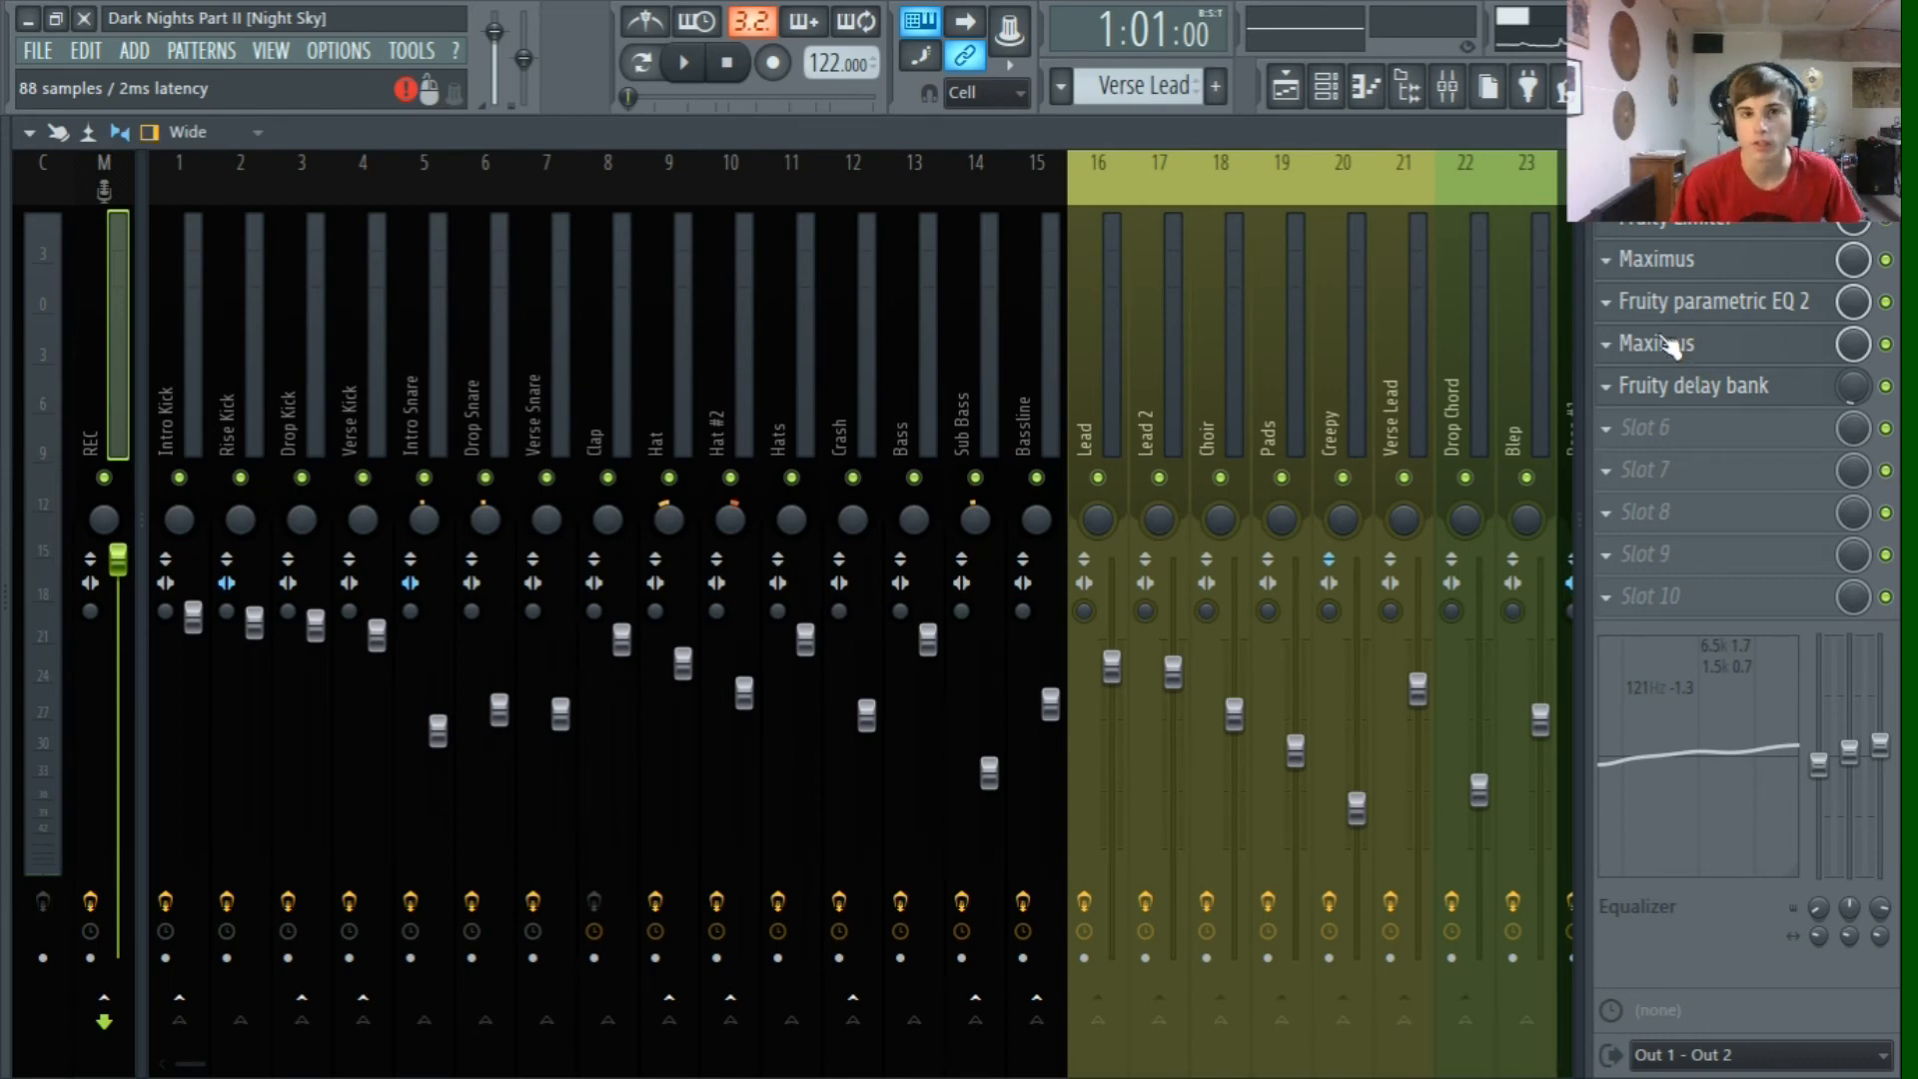
# Step: Compare the two Maximus instances on the master track, and review its Fruity Limiter settings
pyautogui.click(1683, 264)
pyautogui.click(1688, 265)
pyautogui.click(1679, 343)
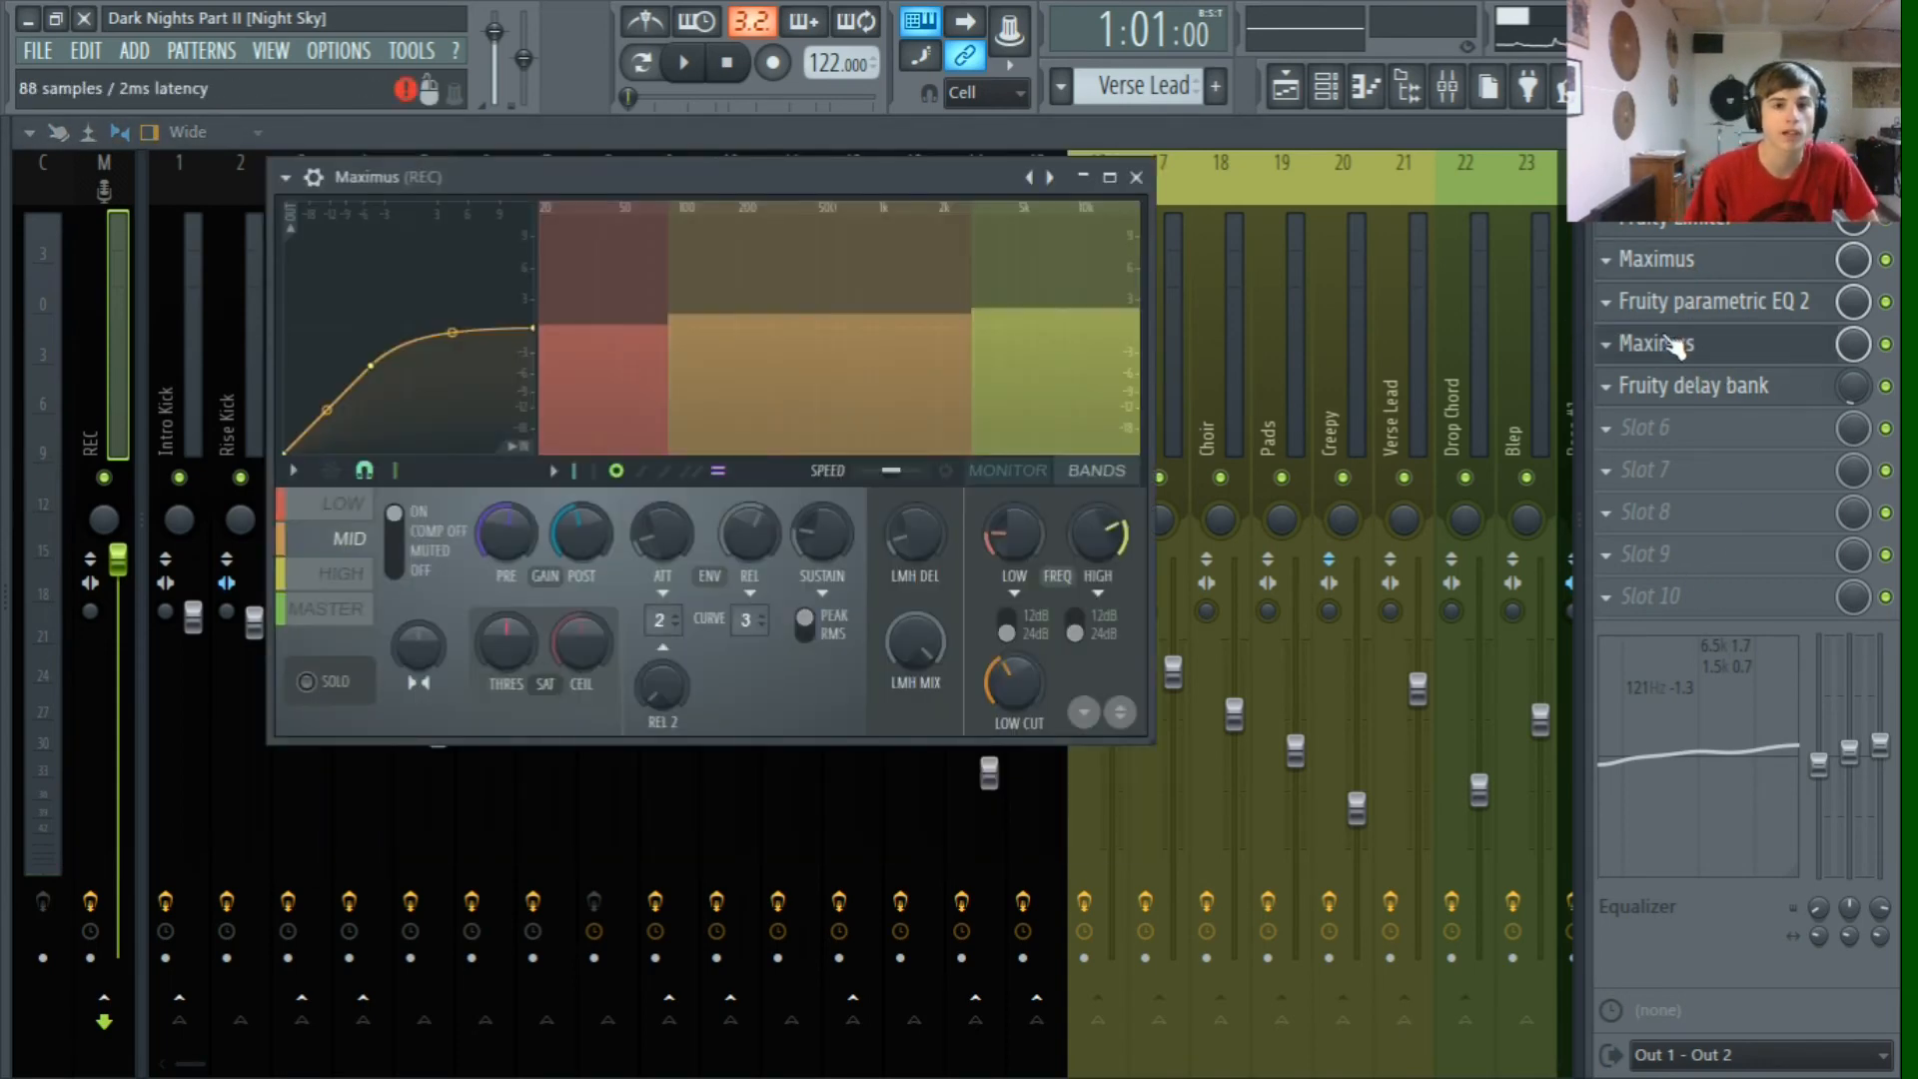
pyautogui.click(1679, 343)
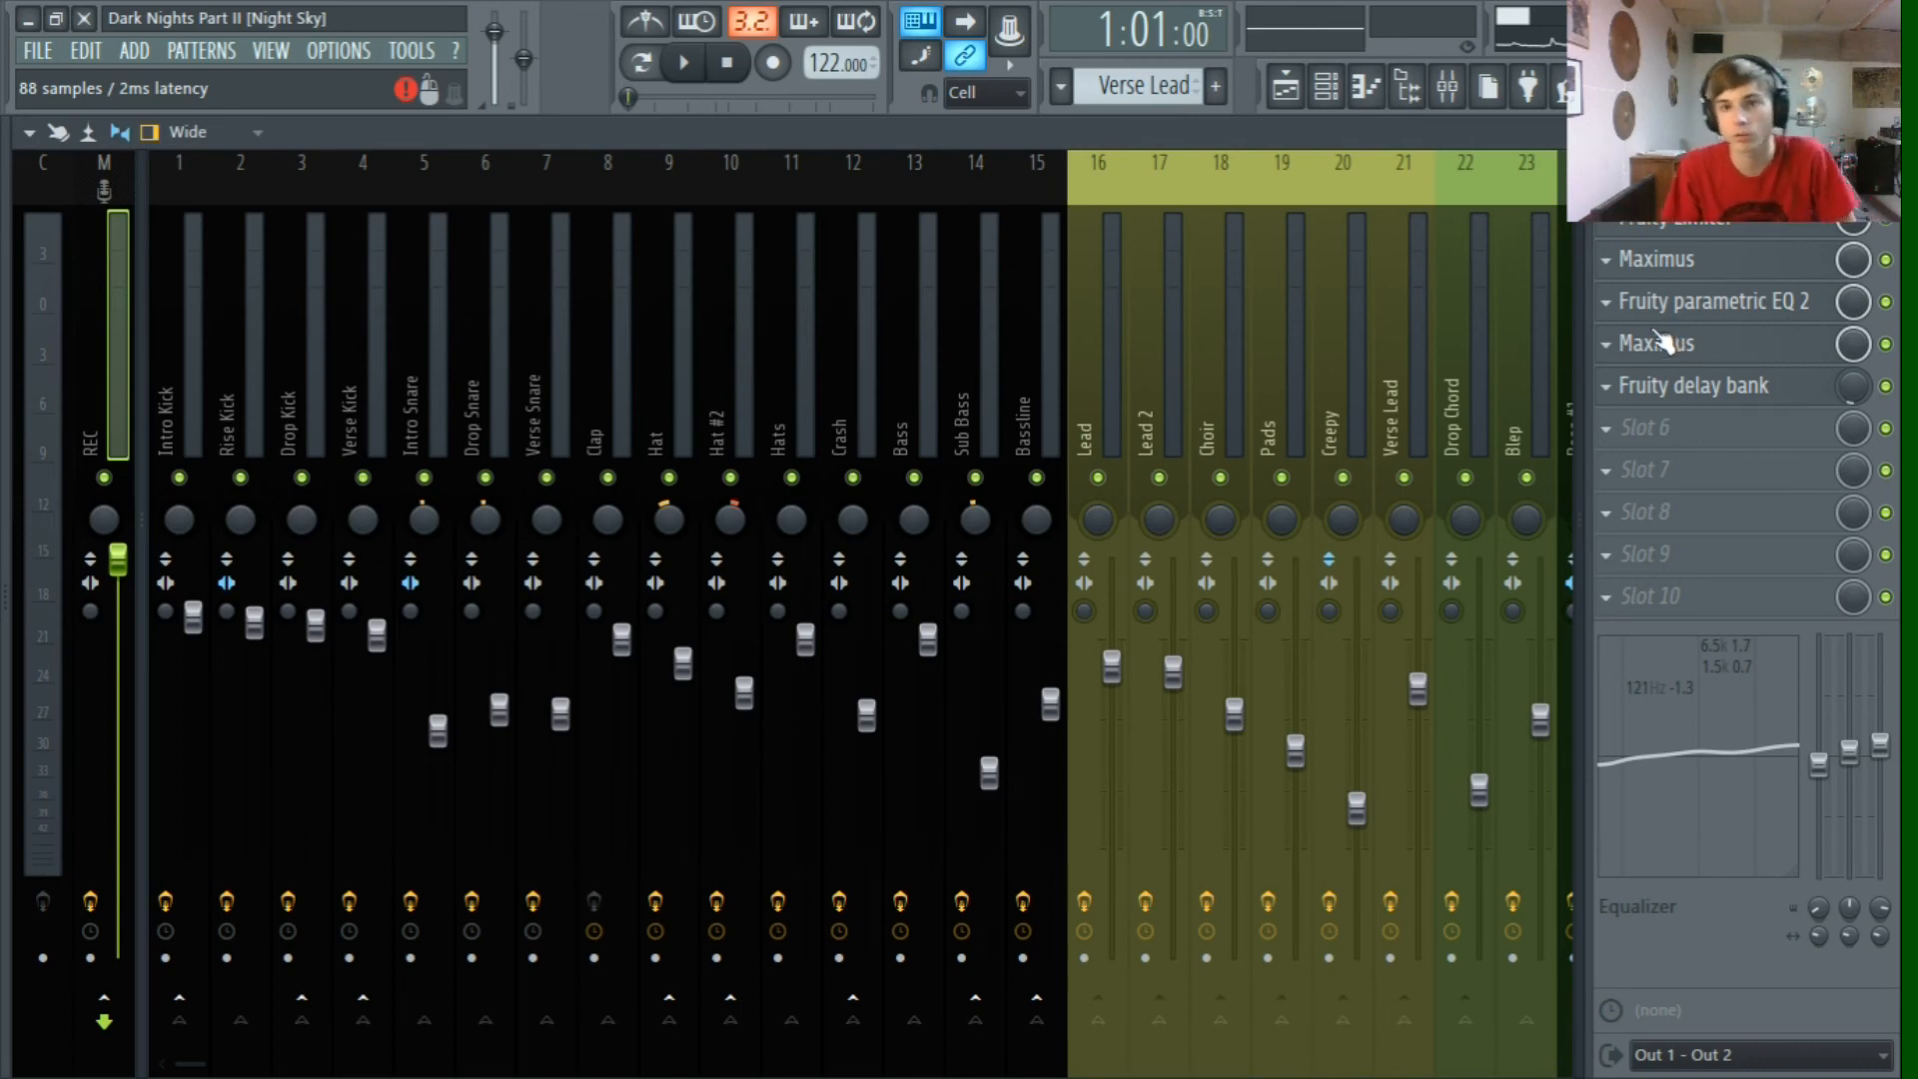
pyautogui.click(1661, 268)
pyautogui.click(1660, 267)
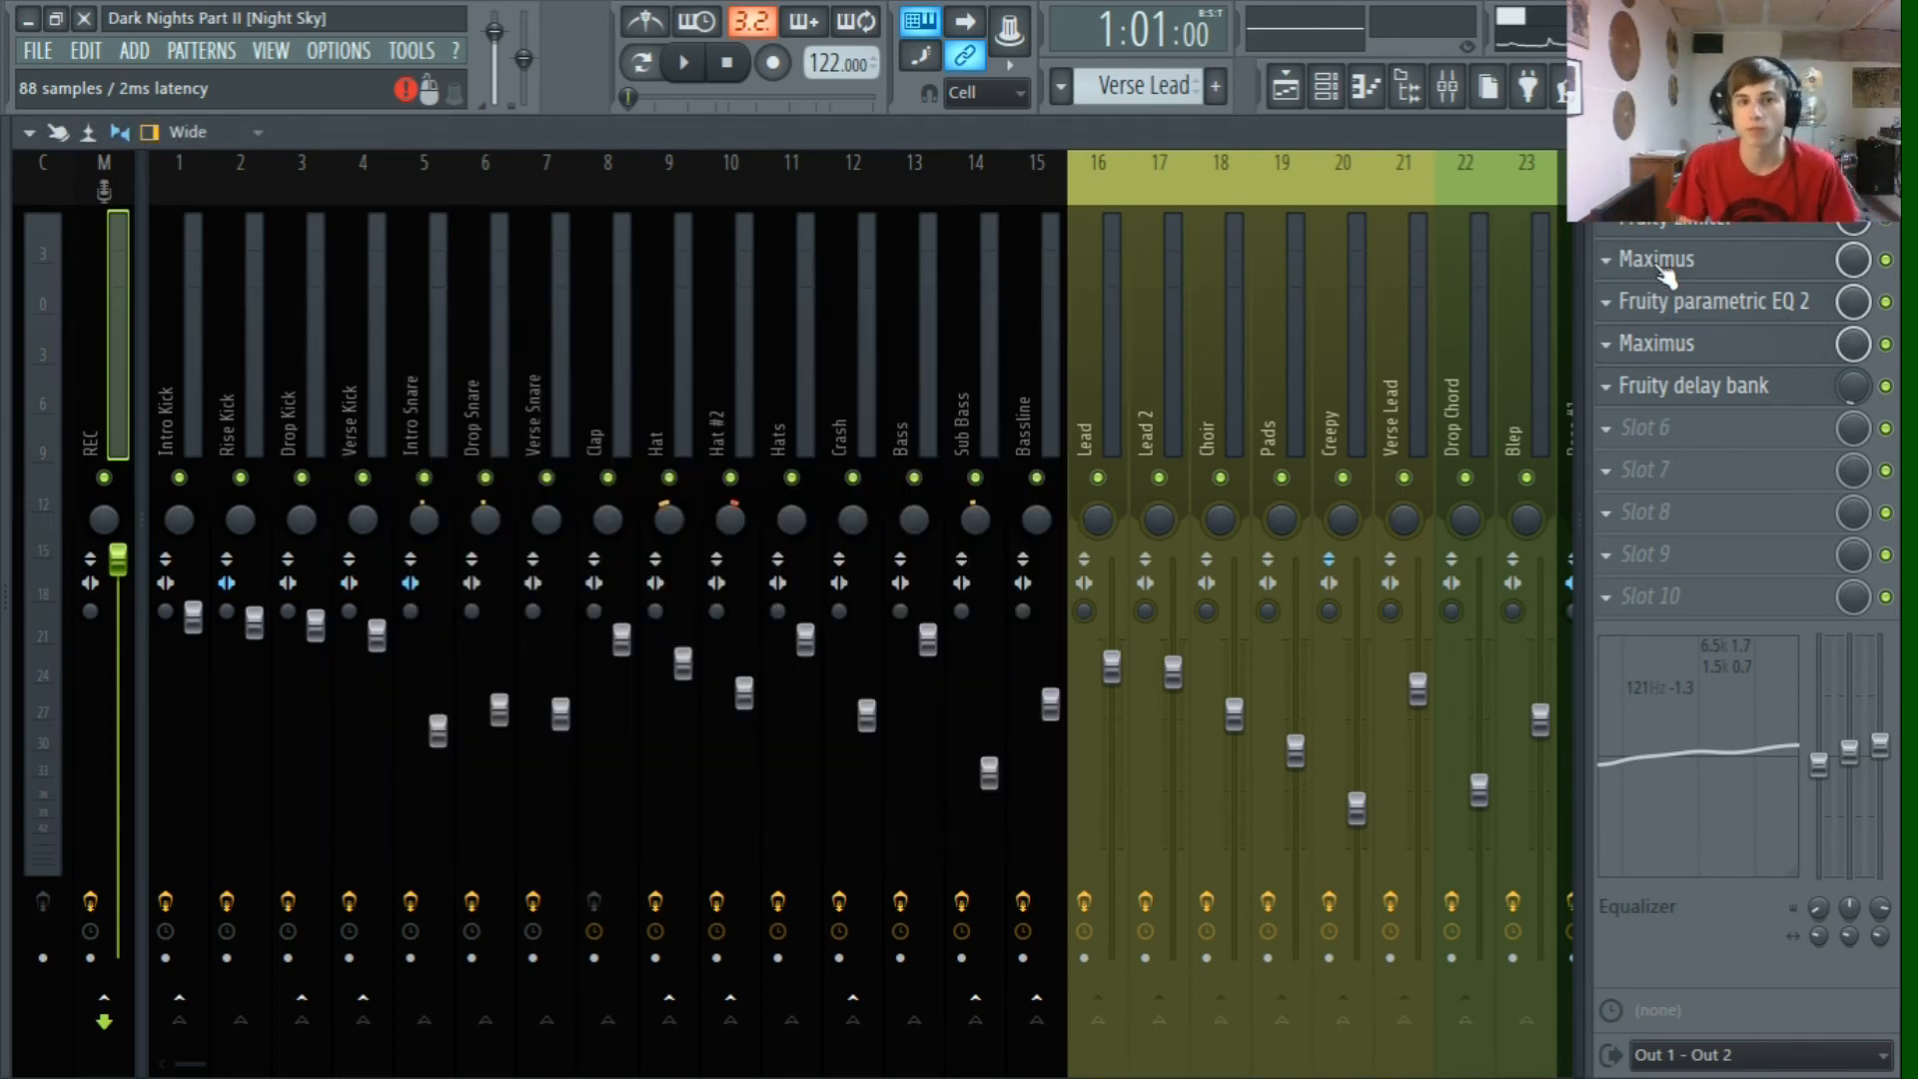
pyautogui.click(1718, 224)
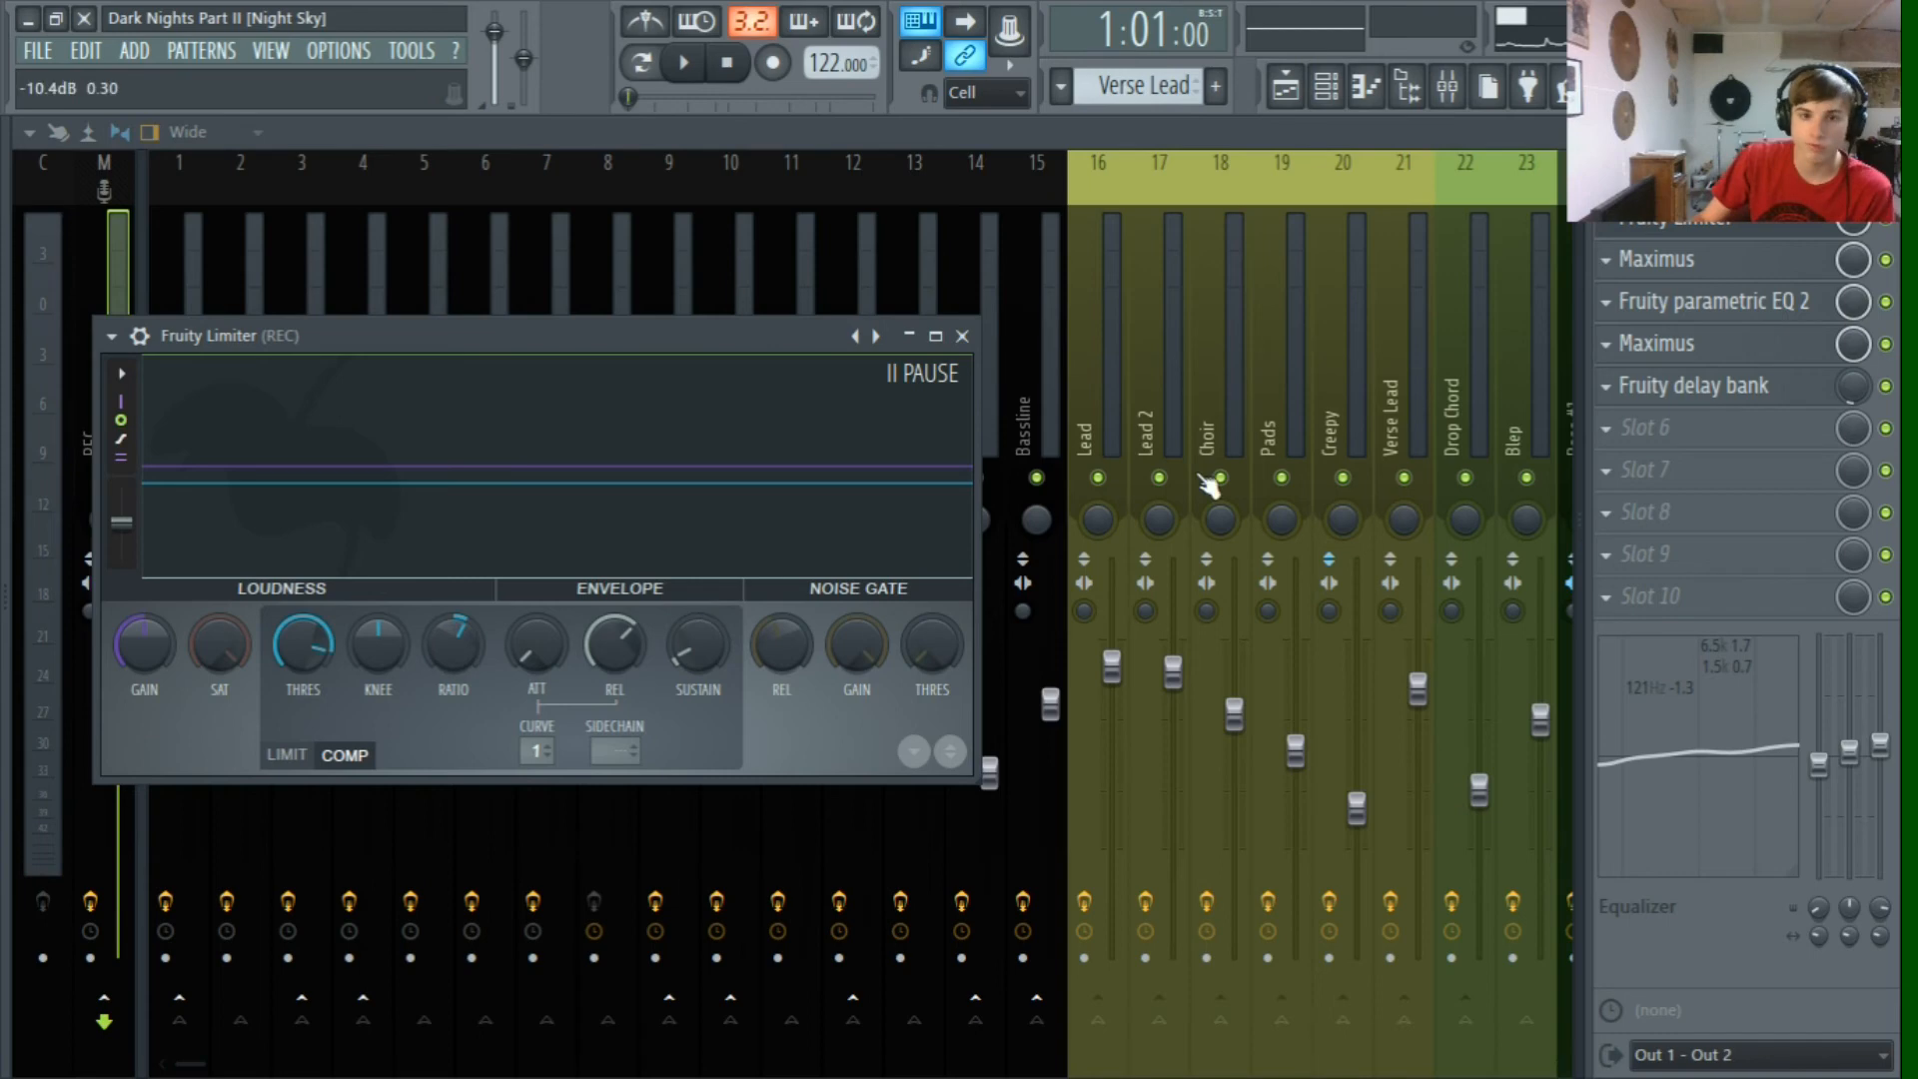
pyautogui.click(1735, 236)
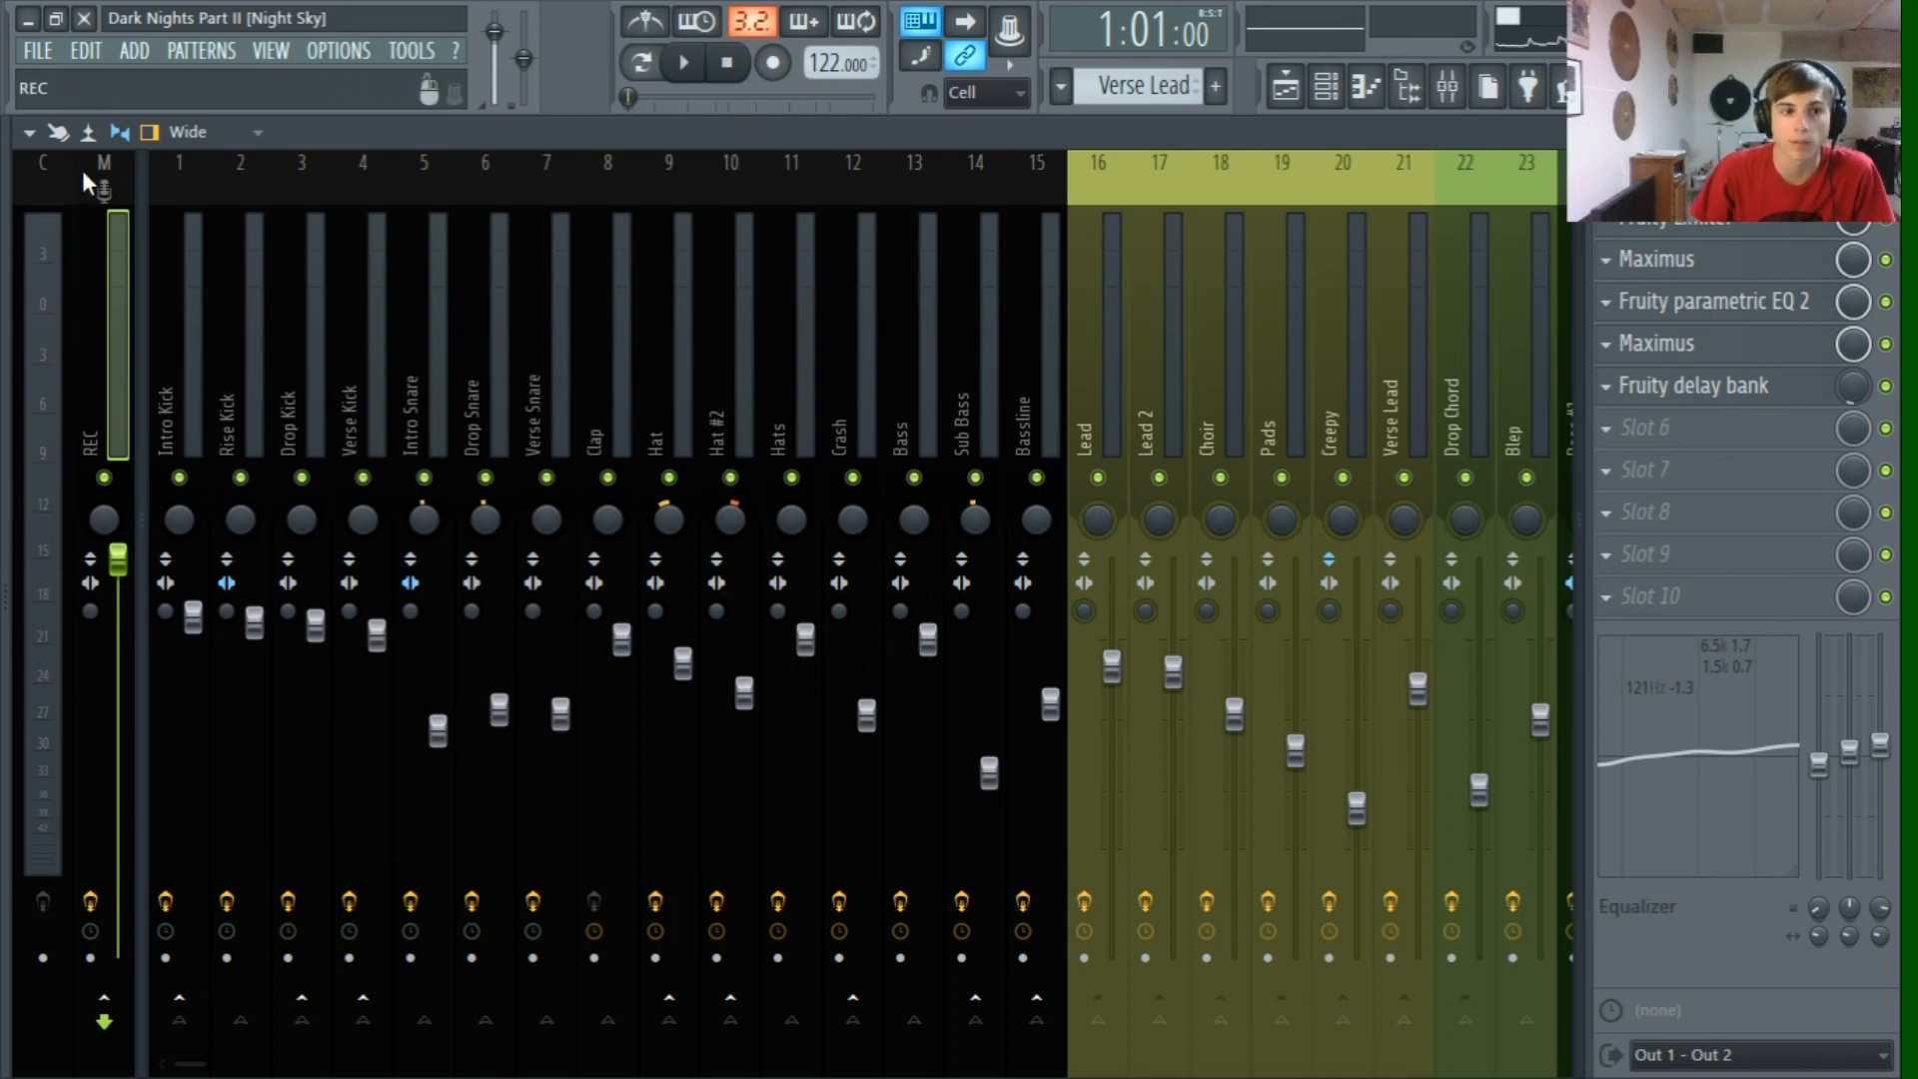
# Step: Play the song from the start while checking the levels across all mixer tracks, stopping playback at the end
pyautogui.click(688, 64)
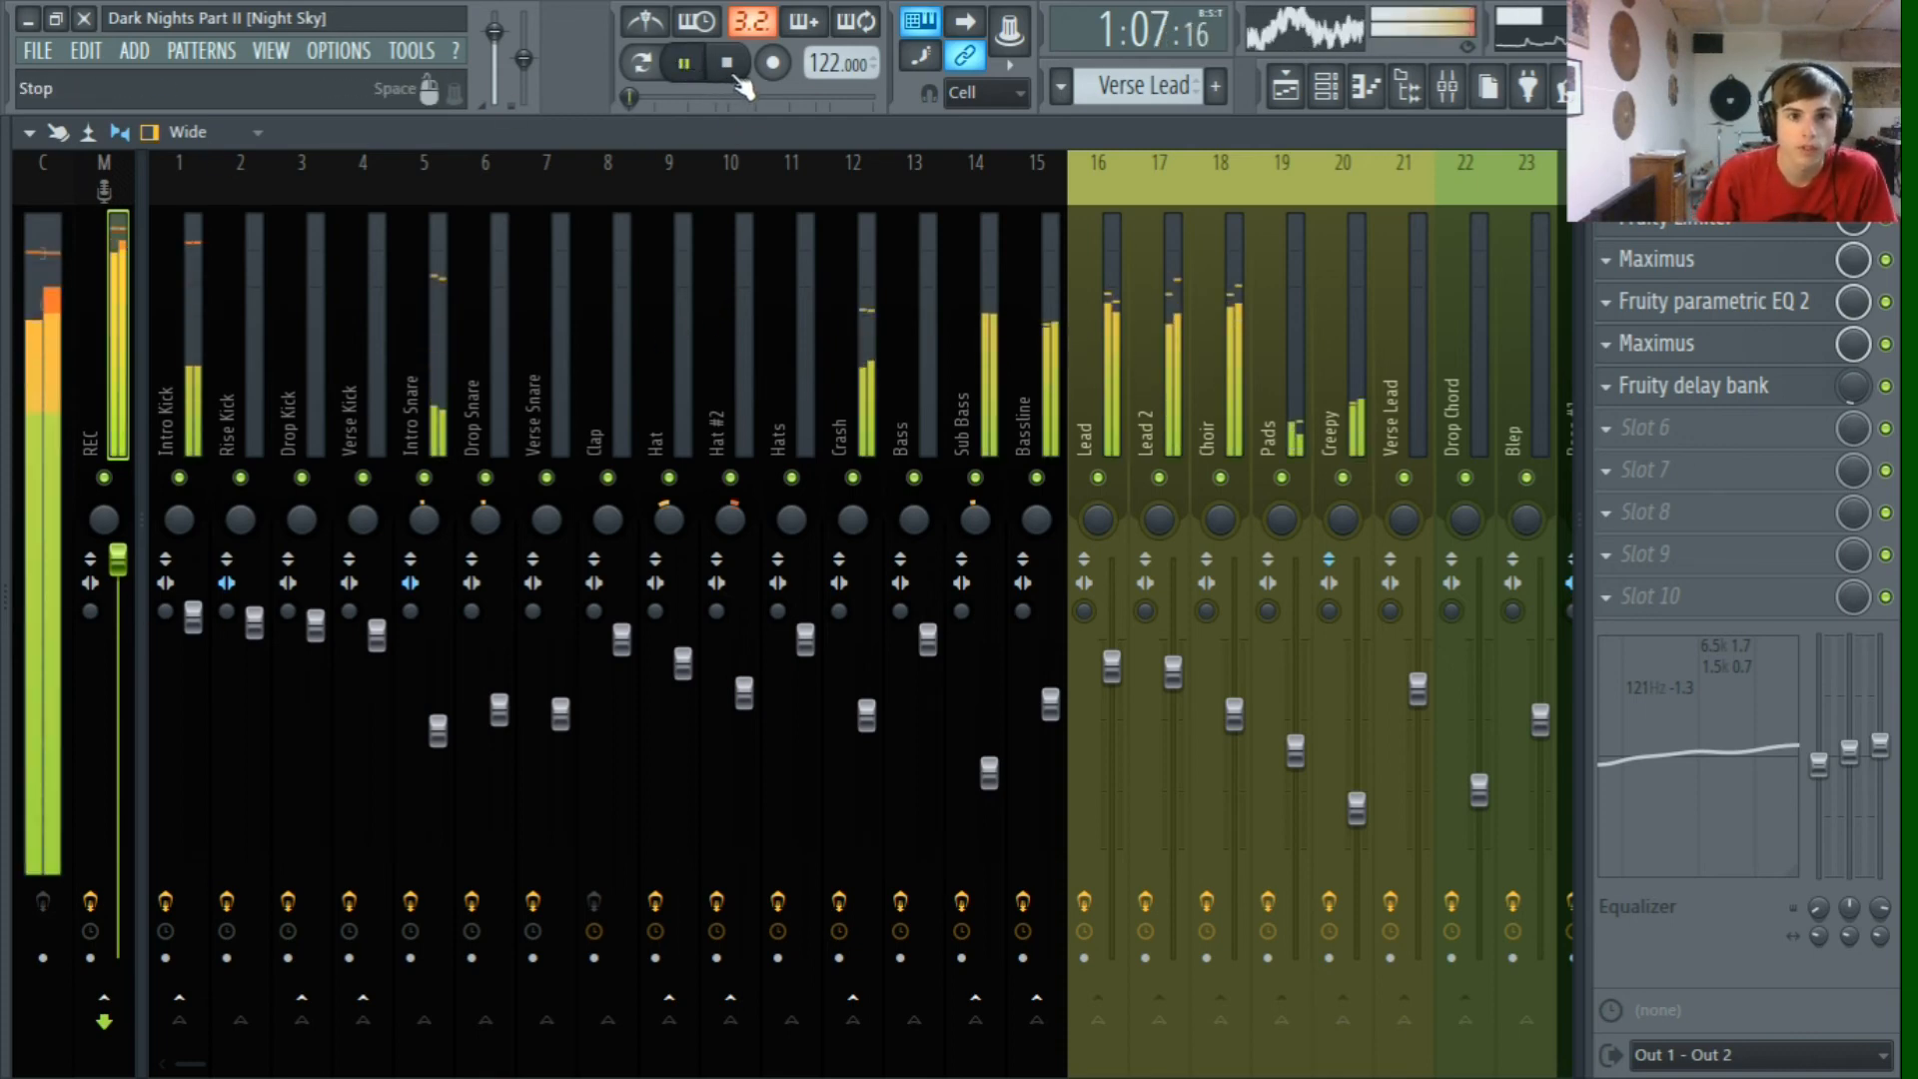
pyautogui.hscroll(6, 650, 279)
pyautogui.hscroll(-6, 1193, 290)
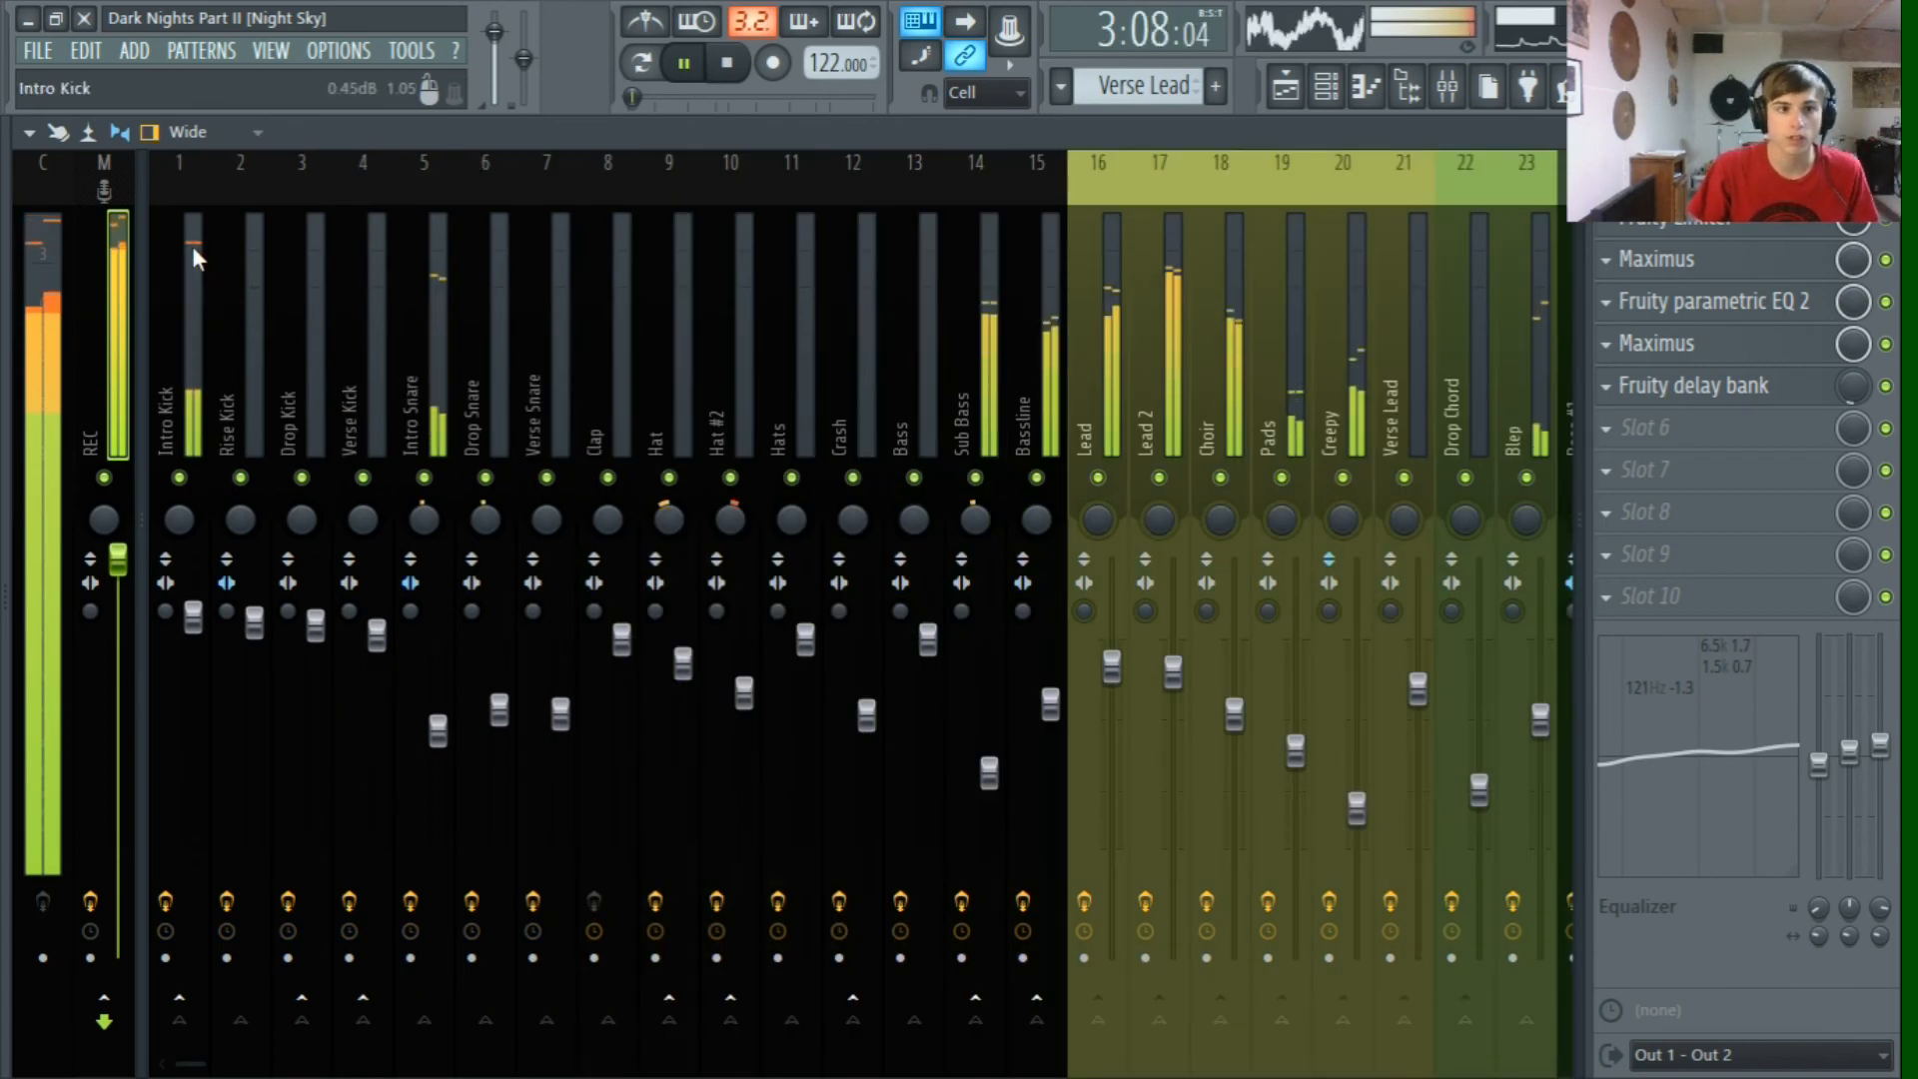
pyautogui.hscroll(6, 1147, 329)
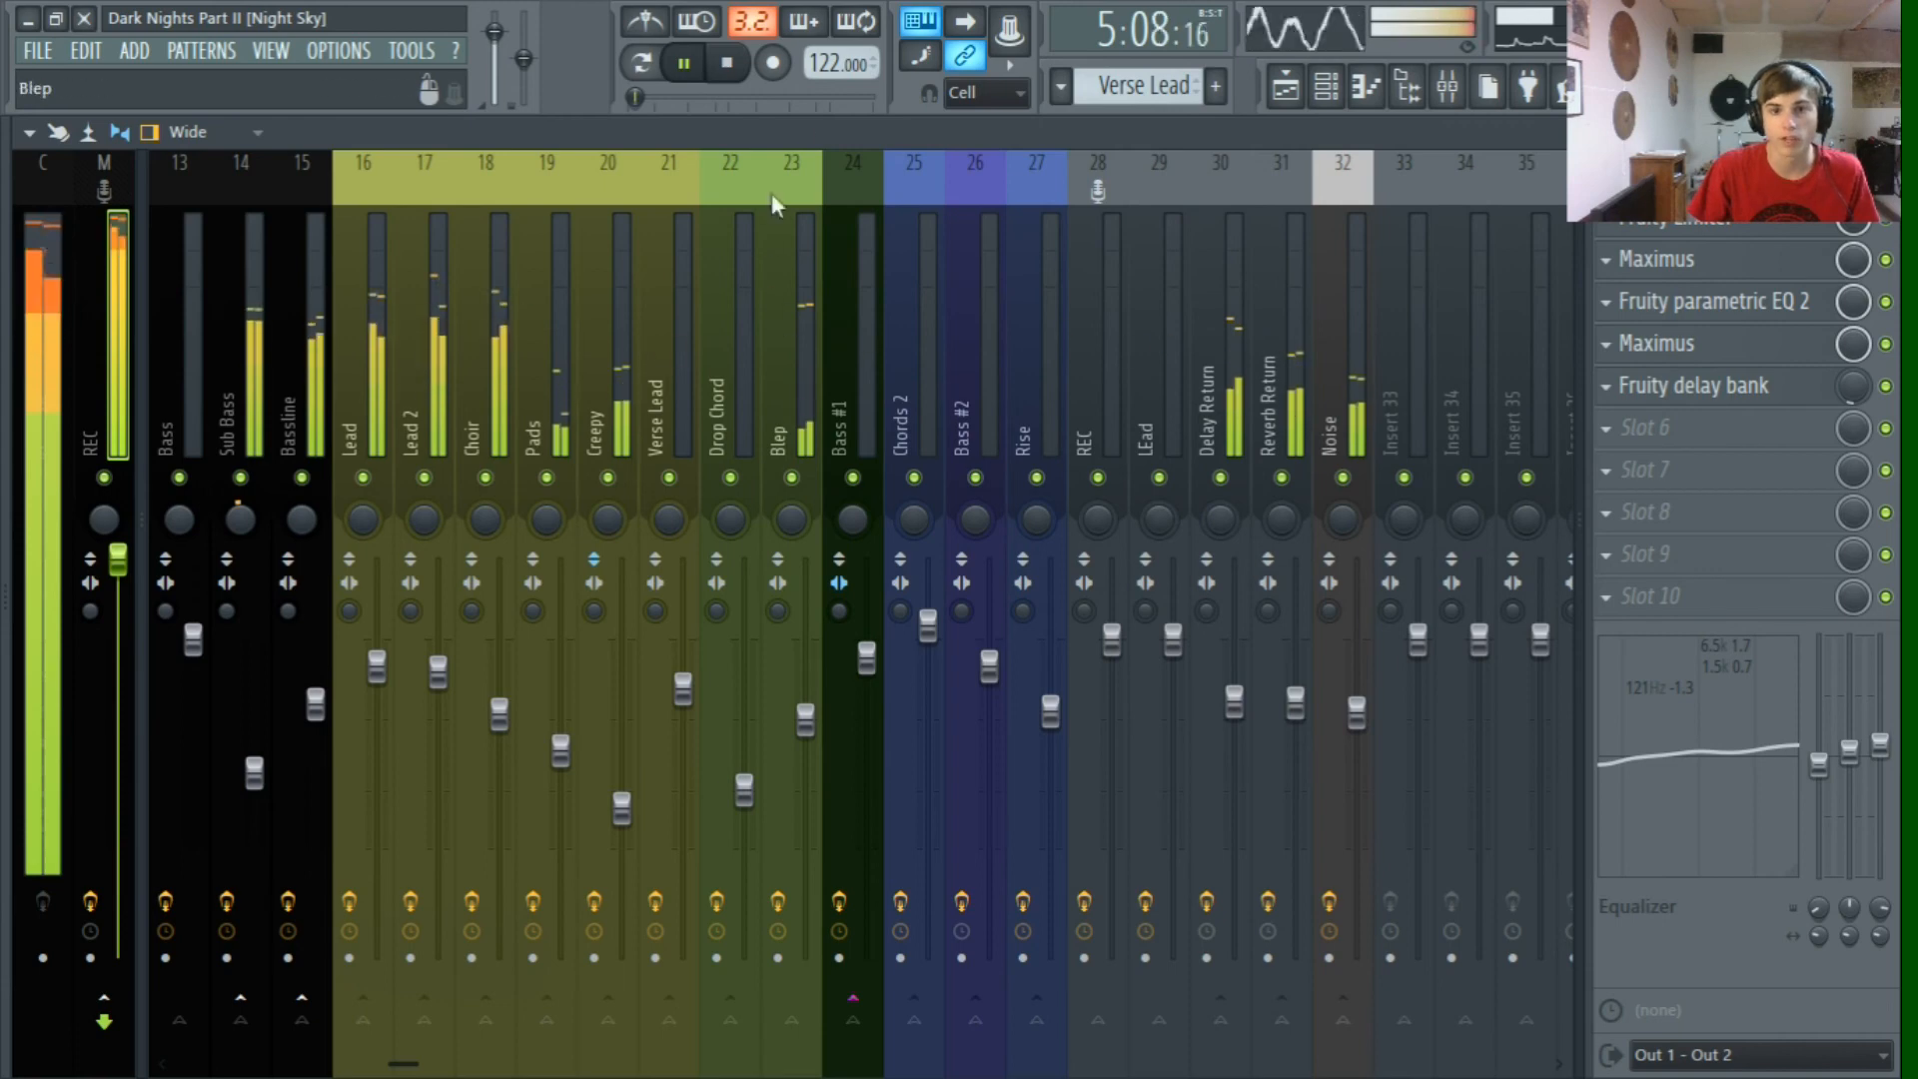
pyautogui.click(731, 64)
pyautogui.hscroll(-6, 703, 224)
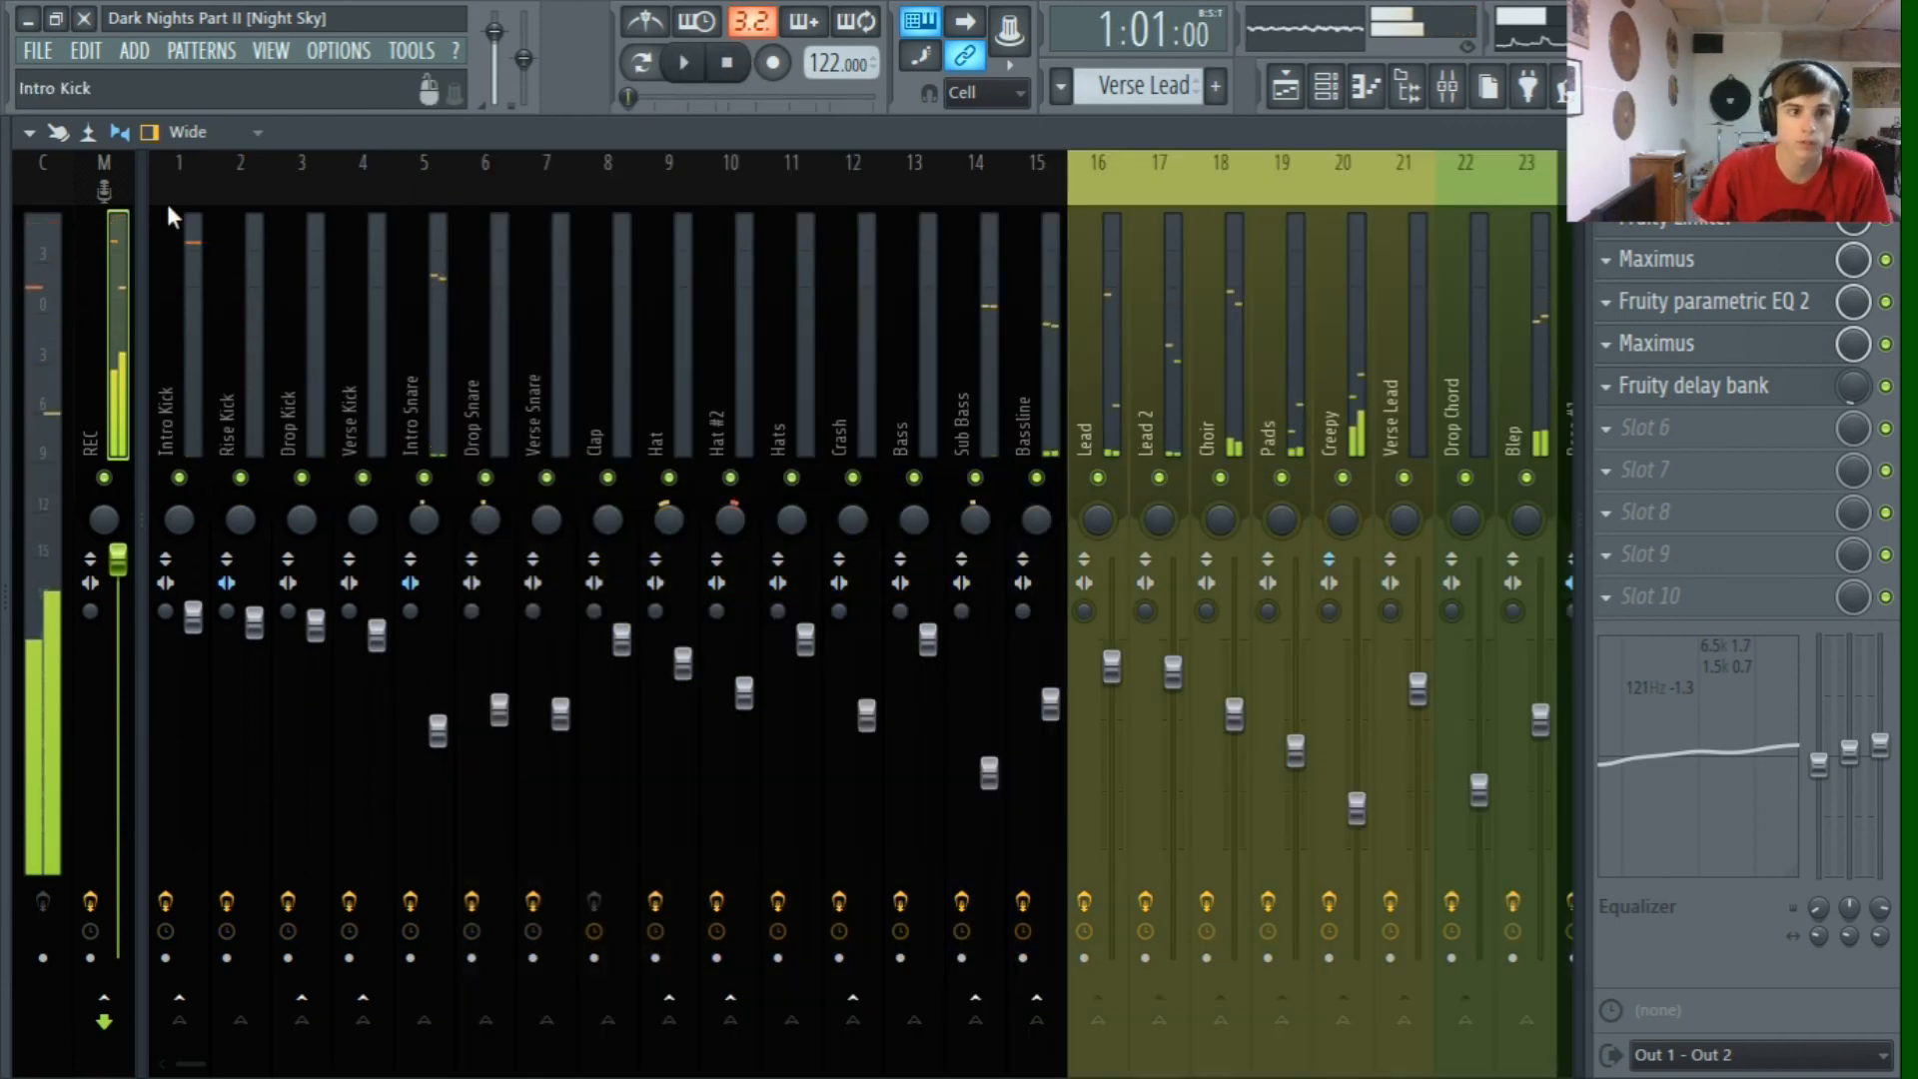
# Step: Recheck the master's Fruity Limiter and first Maximus, closing each one after viewing
pyautogui.click(1676, 232)
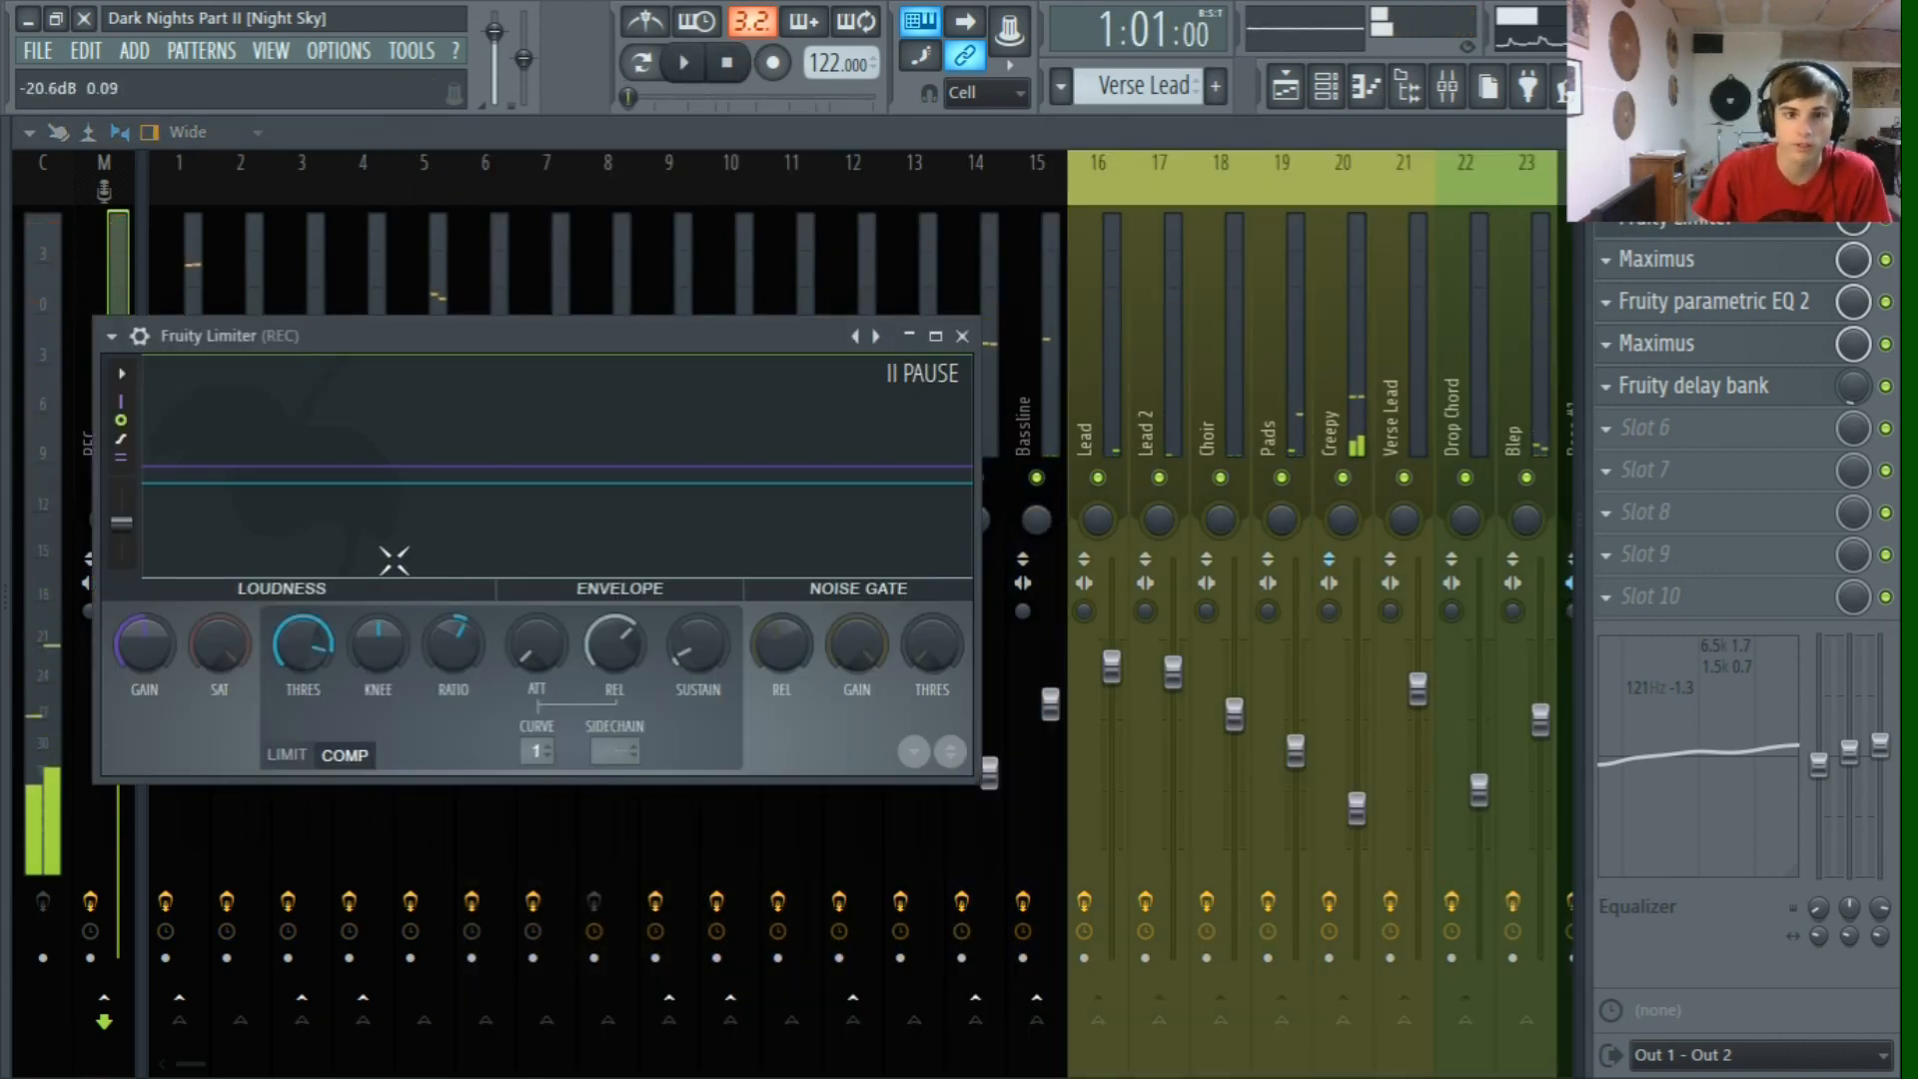
pyautogui.click(981, 132)
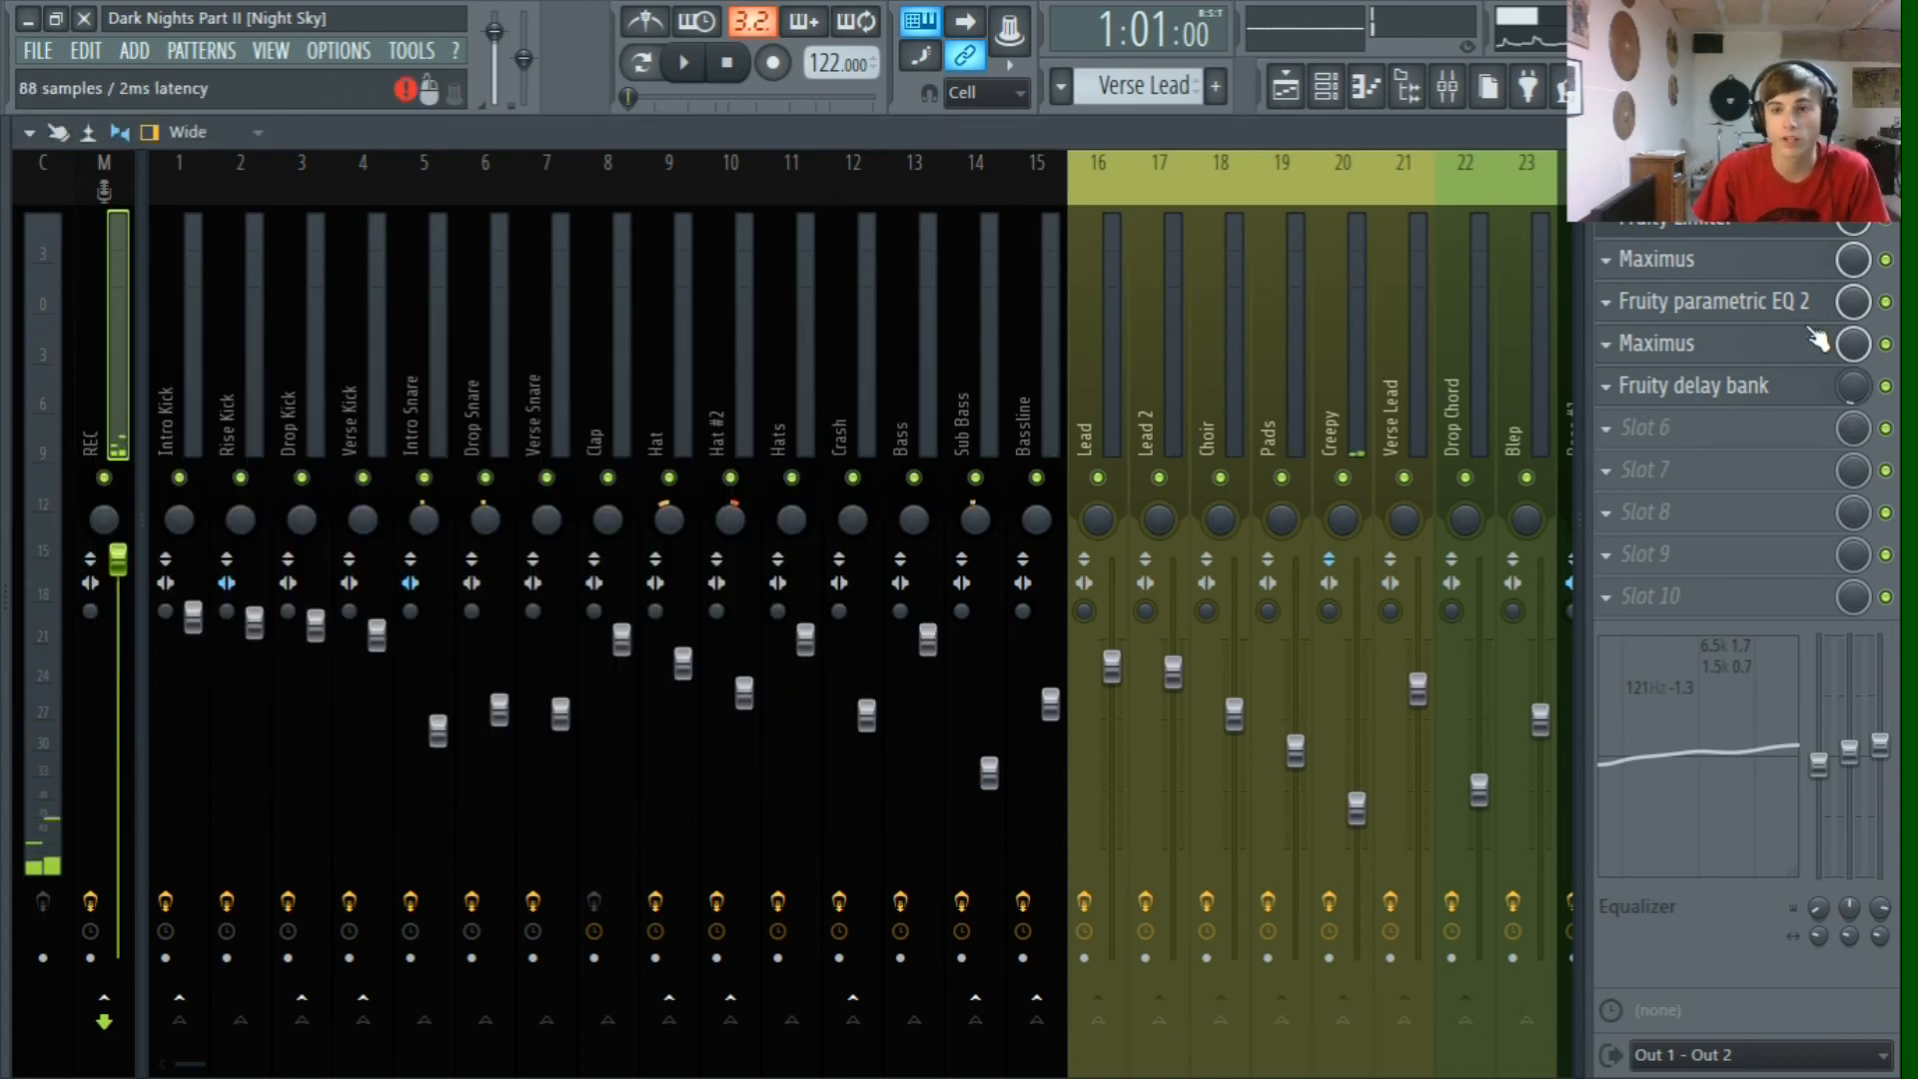
pyautogui.click(1723, 268)
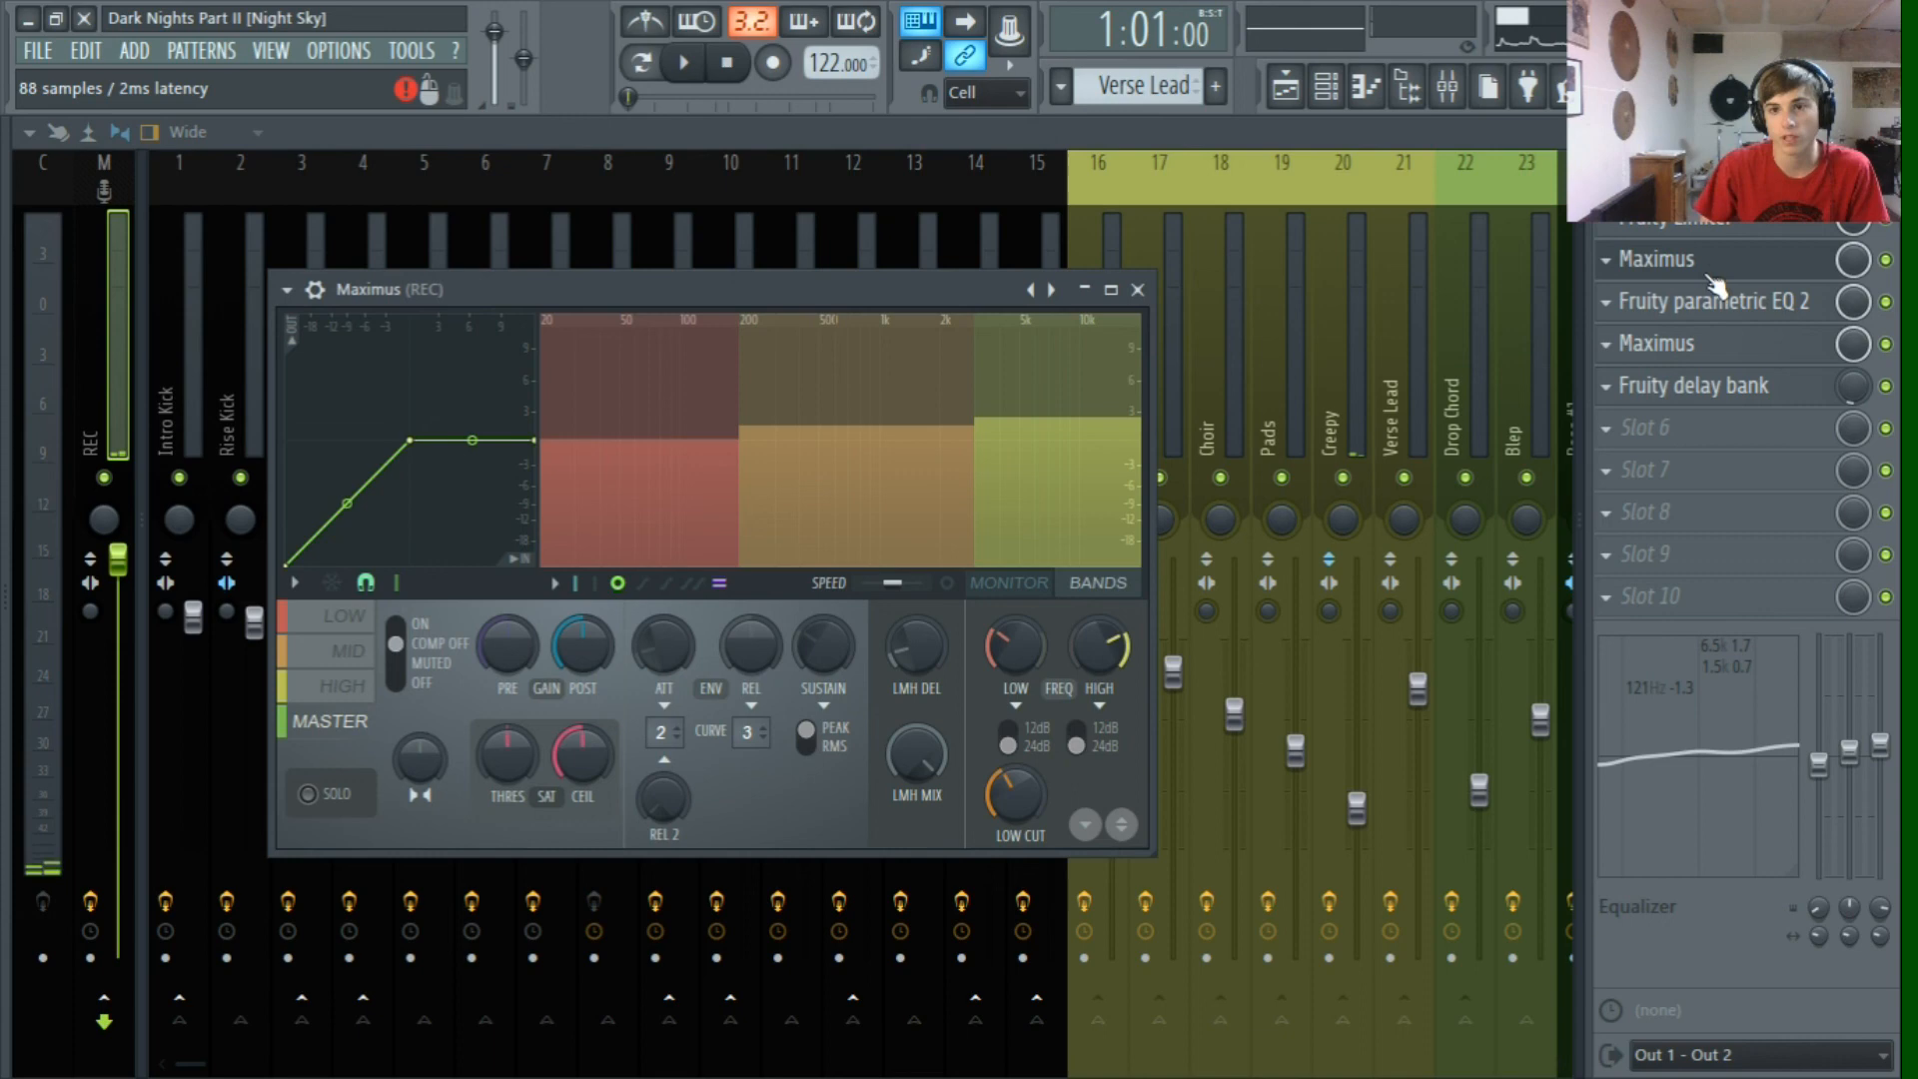
pyautogui.click(1709, 274)
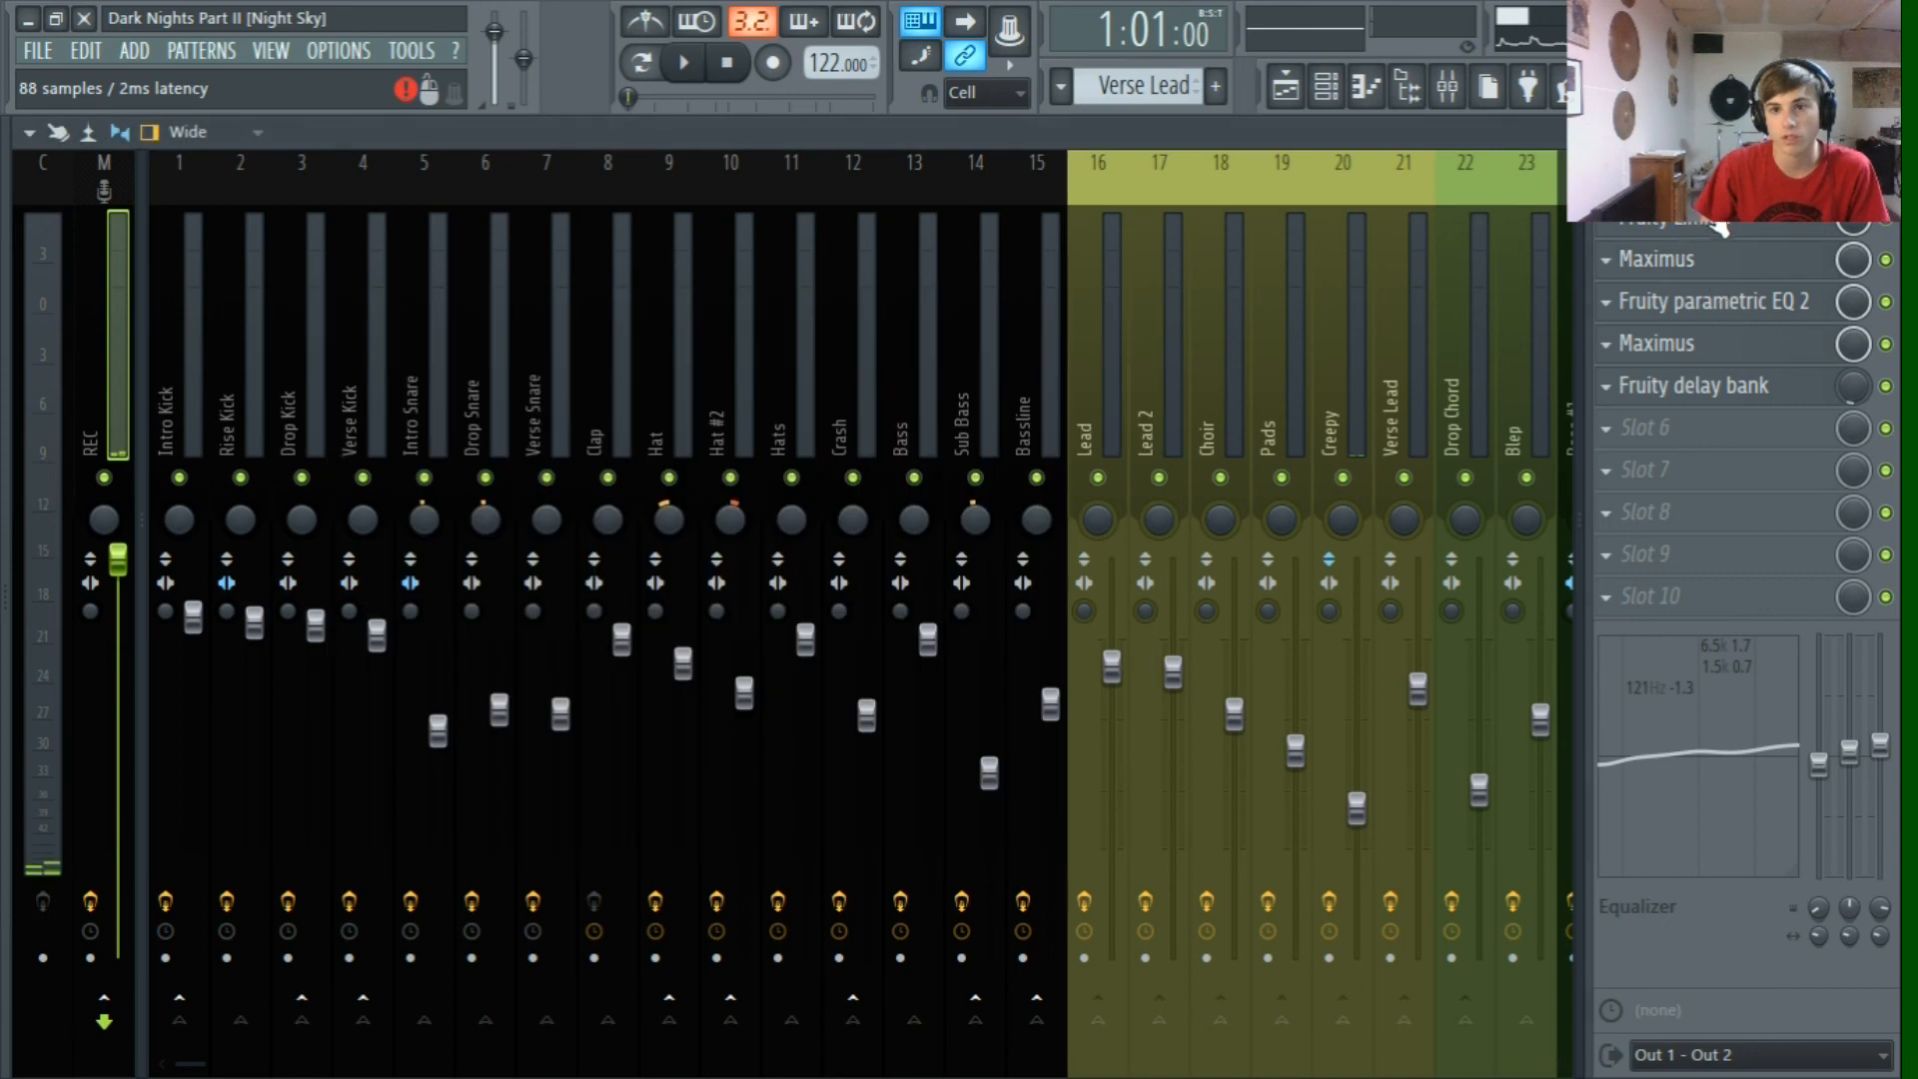
# Step: Return to the playlist arrangement and save the project under its existing file name
pyautogui.click(1286, 87)
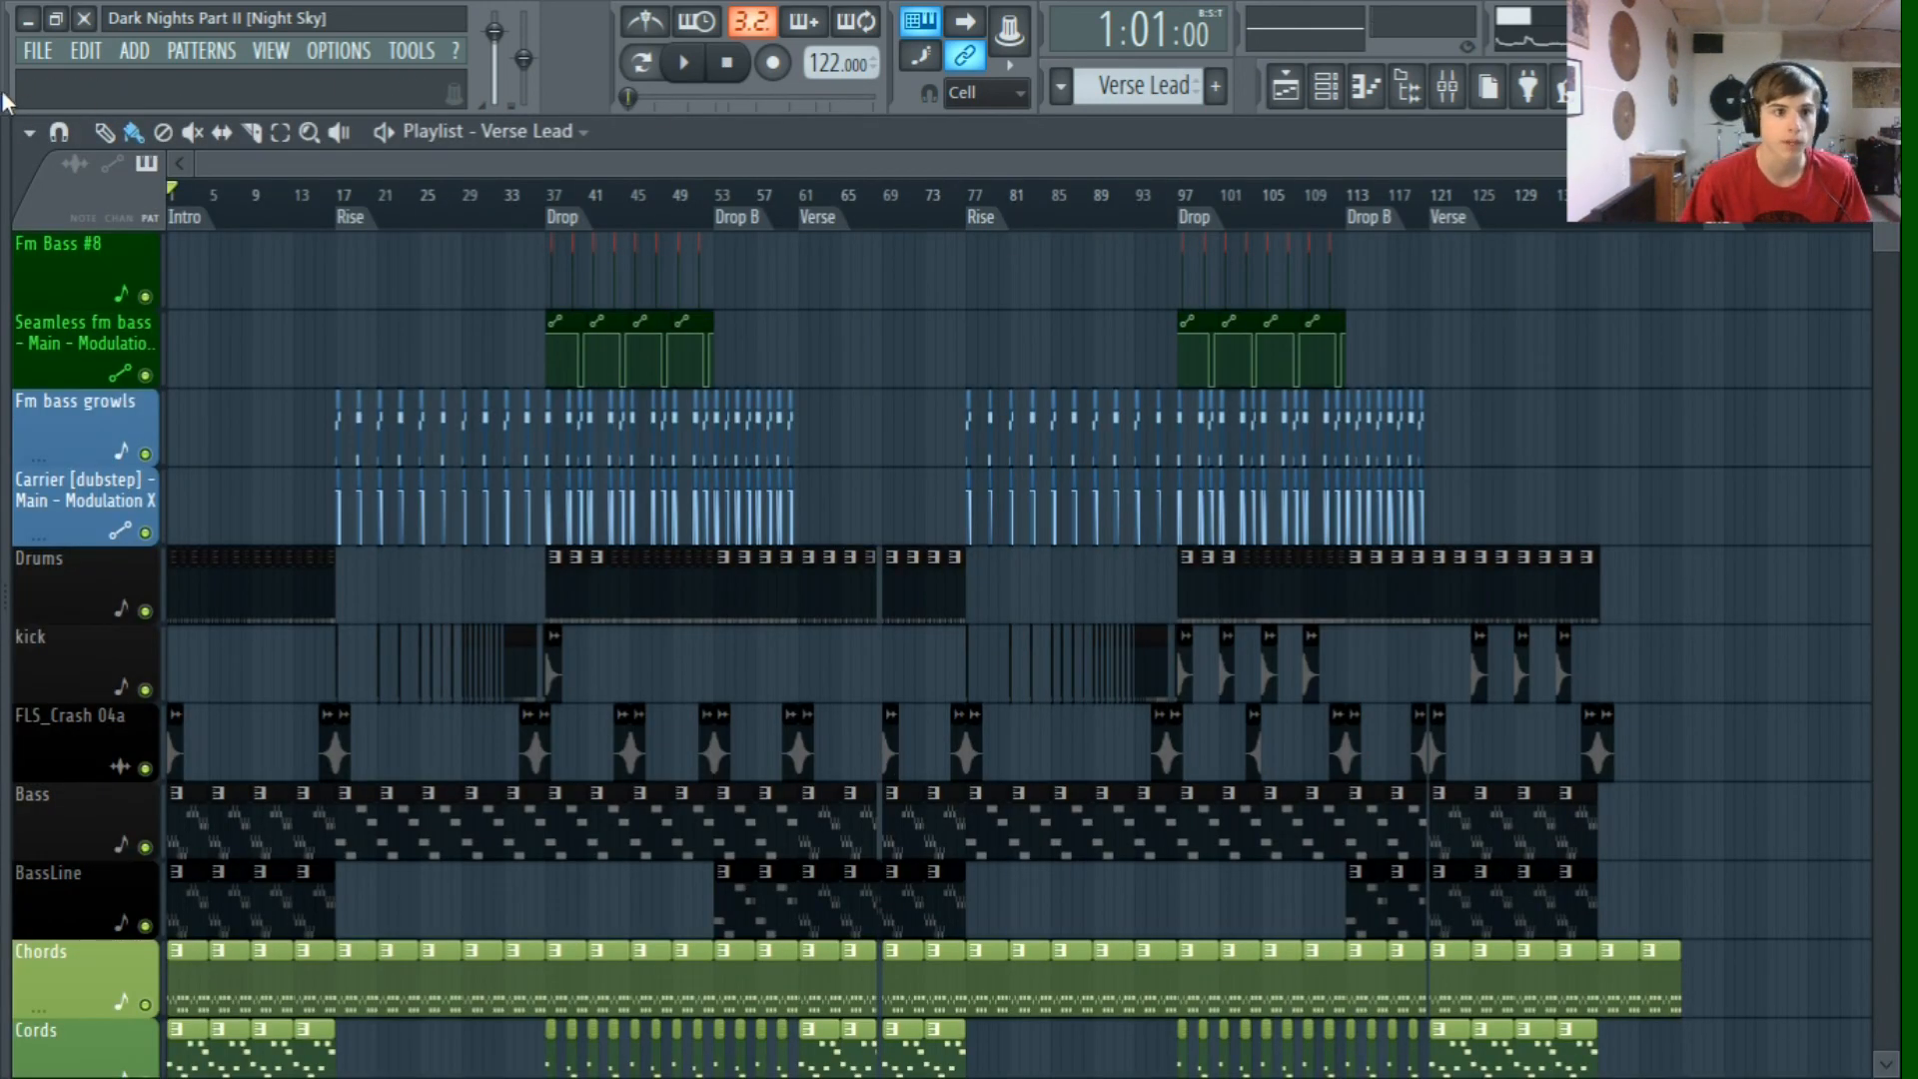
pyautogui.click(41, 60)
pyautogui.click(55, 160)
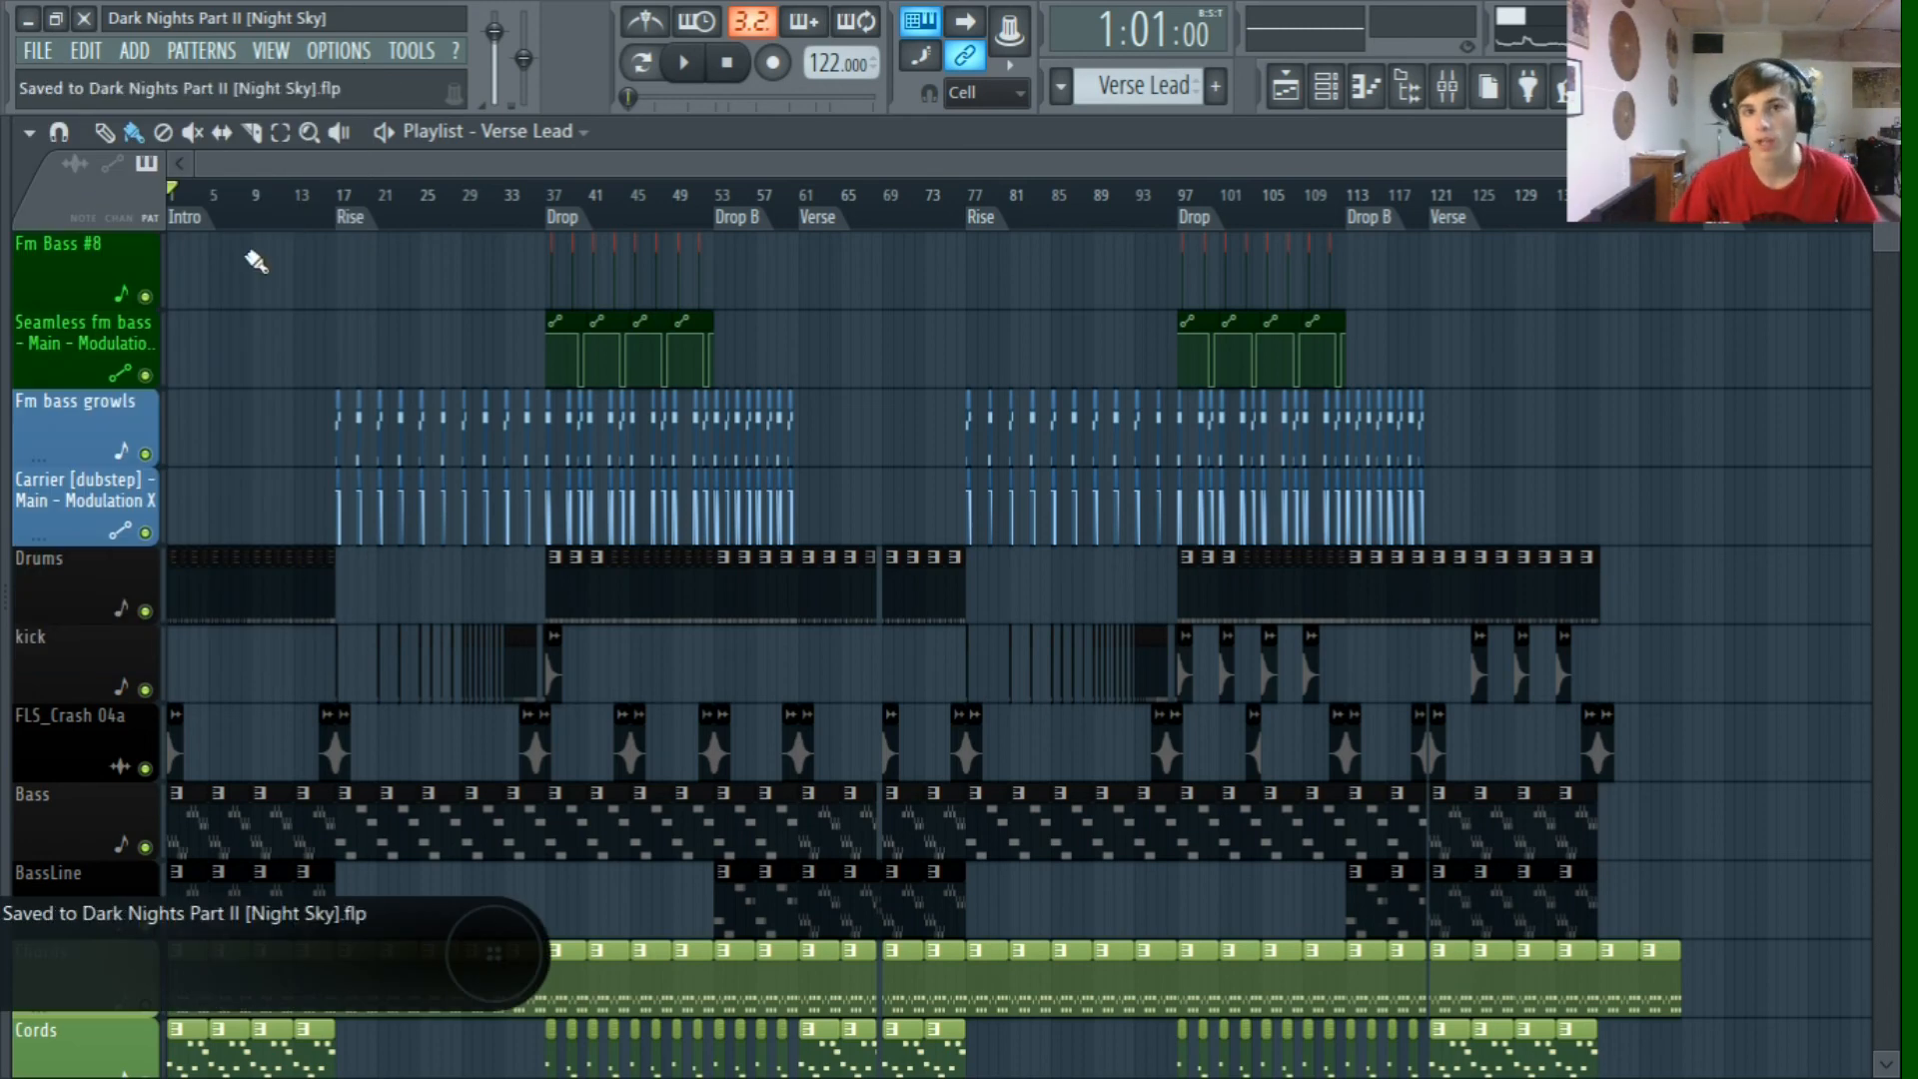